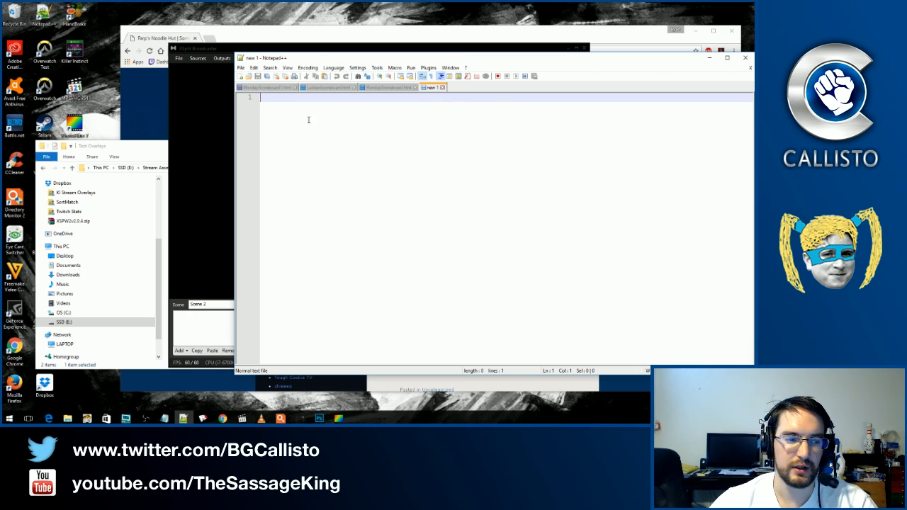
Switch to the browser, open the Layout Documentation page in a new tab, and open the StreamControl page in the current one.
{"action": "left_click", "coordinate": [151, 41]}
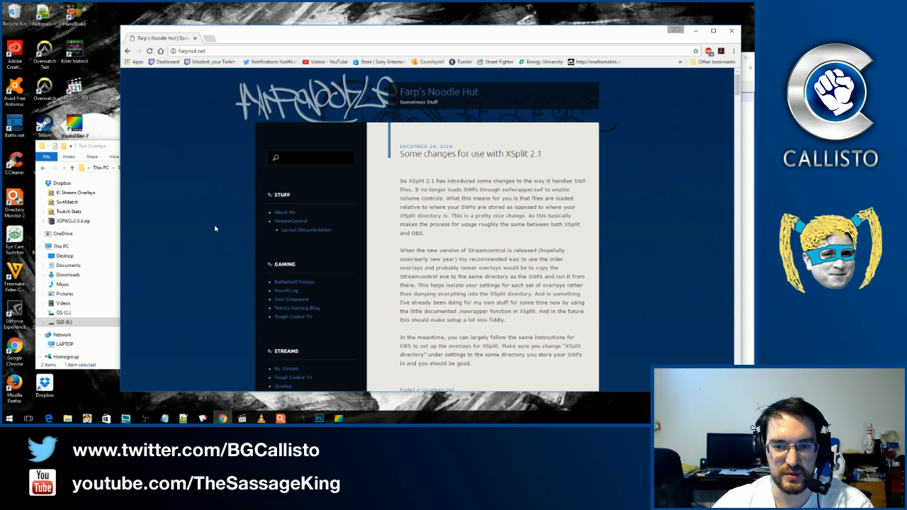
{"action": "right_click", "coordinate": [294, 235]}
{"action": "left_click", "coordinate": [301, 238]}
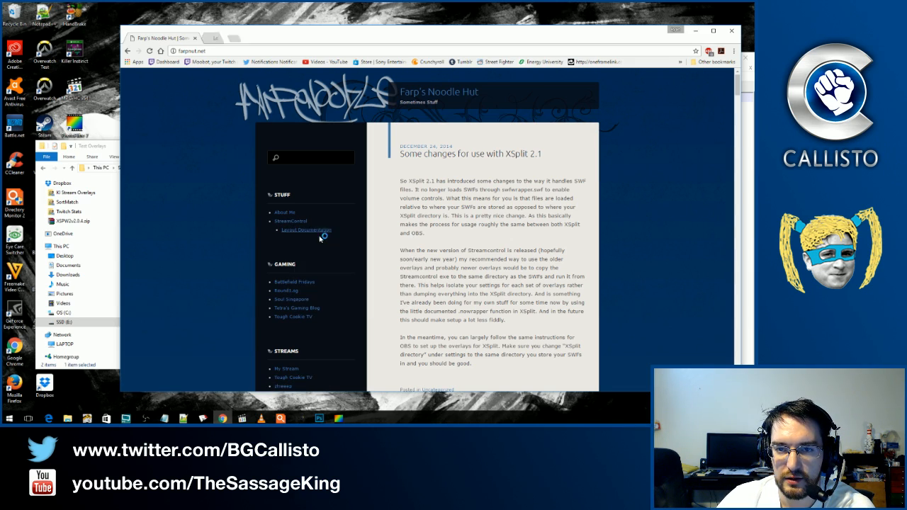
{"action": "left_click", "coordinate": [291, 222]}
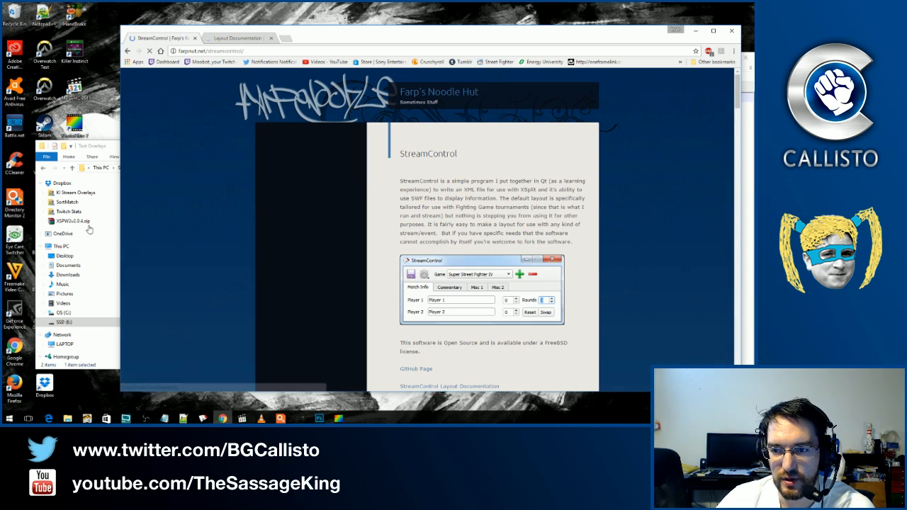
Download the StreamControl 0.4b beta archive into E:\Stream Assets\Test Overlays\sc.
{"action": "scroll", "coordinate": [442, 286], "scroll_direction": "down", "scroll_amount": 3}
{"action": "scroll", "coordinate": [461, 294], "scroll_direction": "down", "scroll_amount": 2}
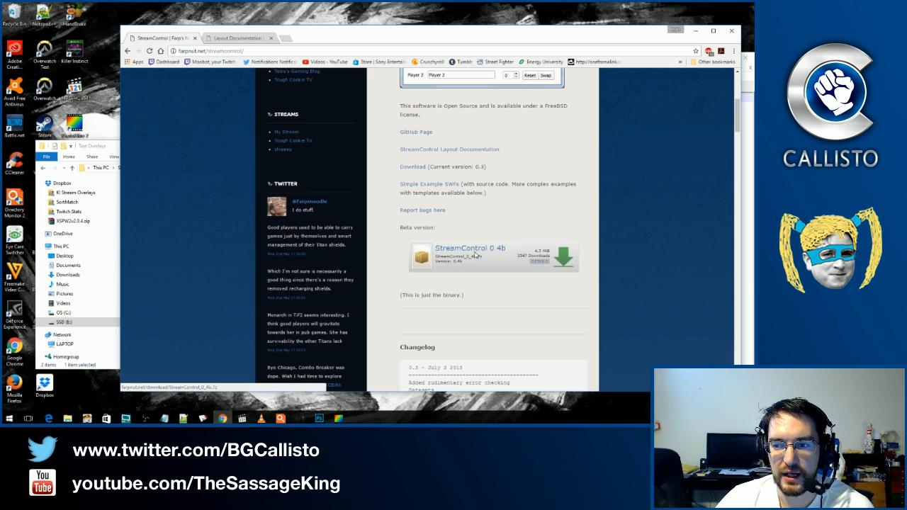
{"action": "left_click", "coordinate": [464, 257]}
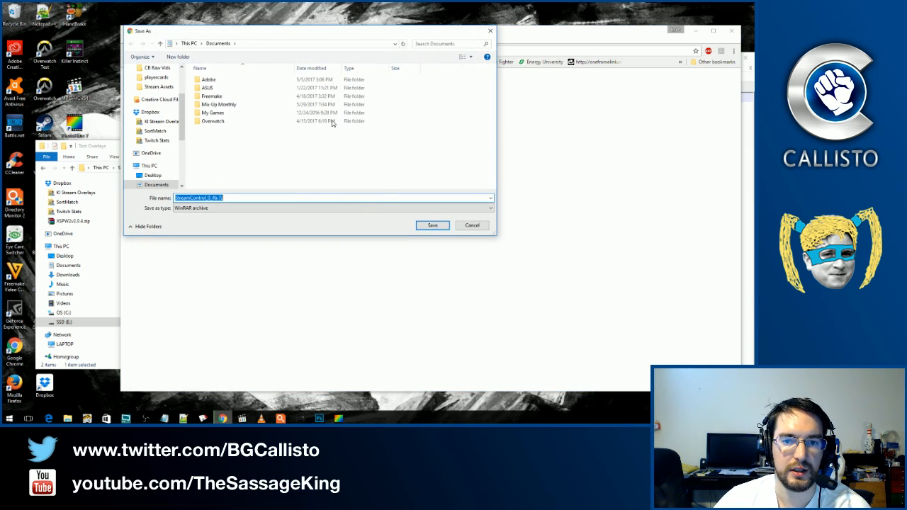
{"action": "scroll", "coordinate": [170, 147], "scroll_direction": "down", "scroll_amount": 3}
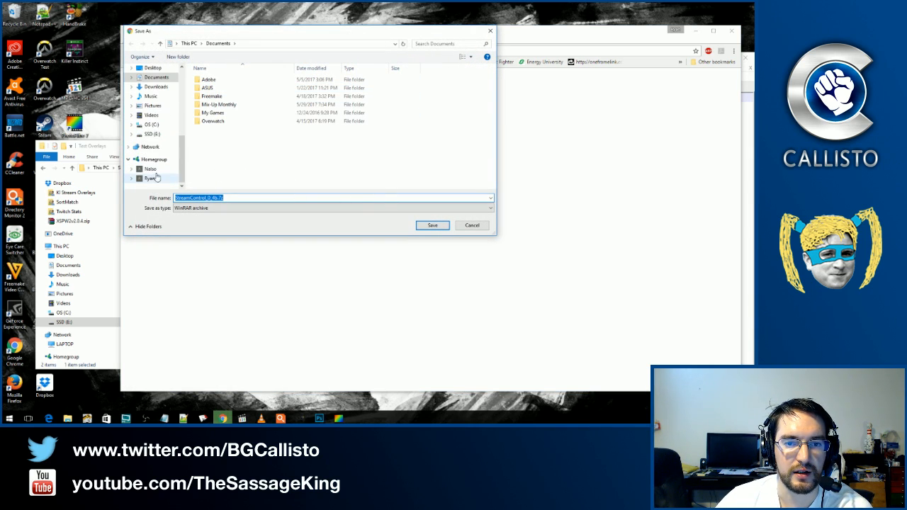
{"action": "left_click", "coordinate": [153, 134]}
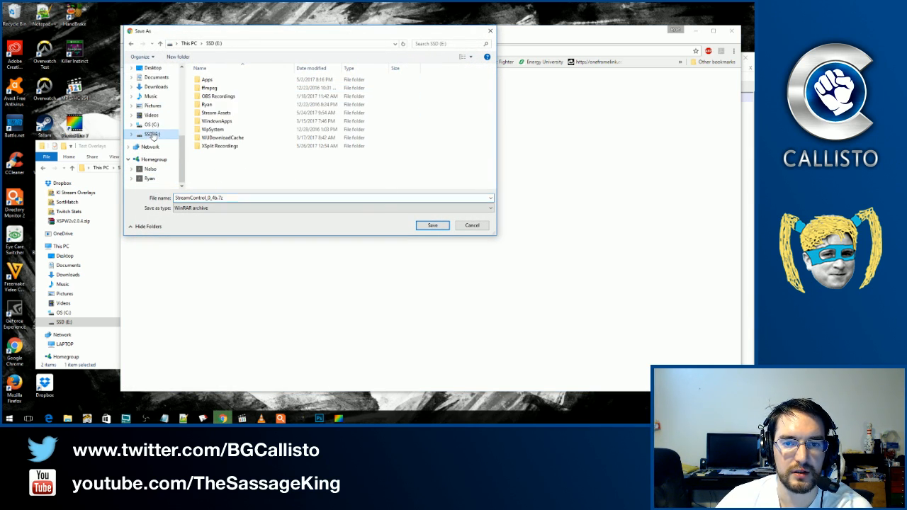
{"action": "double_click", "coordinate": [214, 115]}
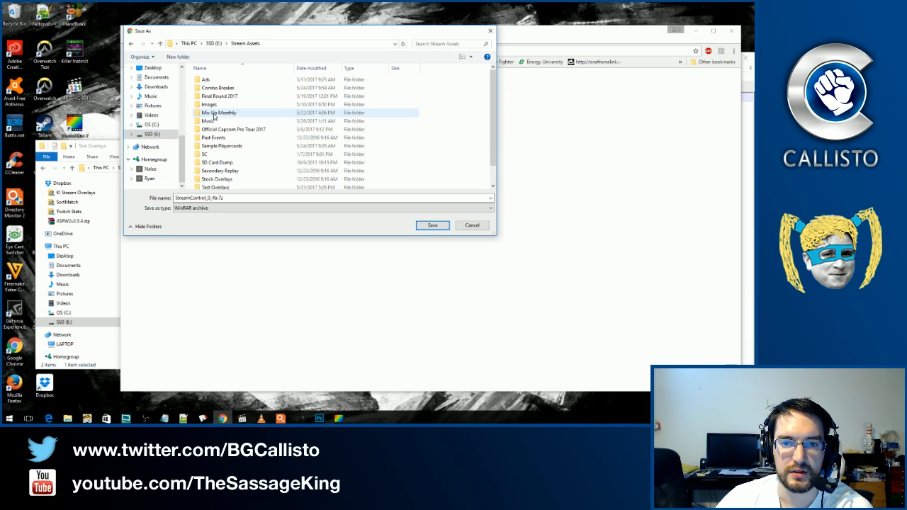
{"action": "scroll", "coordinate": [216, 187], "scroll_direction": "down", "scroll_amount": 1}
{"action": "double_click", "coordinate": [217, 170]}
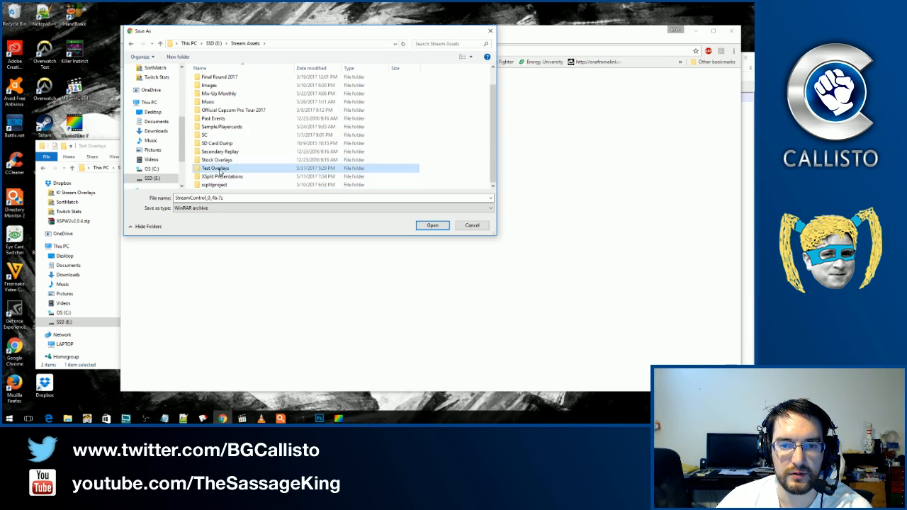
{"action": "left_click", "coordinate": [201, 91]}
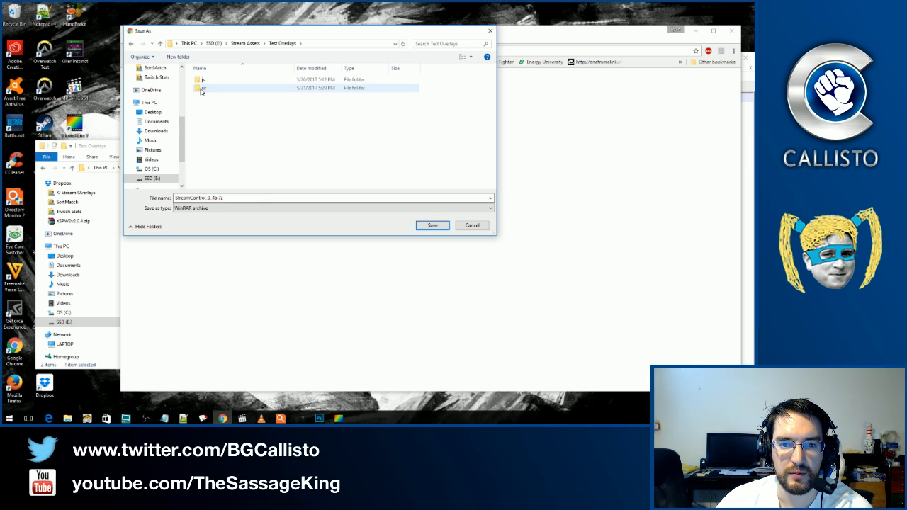
{"action": "double_click", "coordinate": [201, 91]}
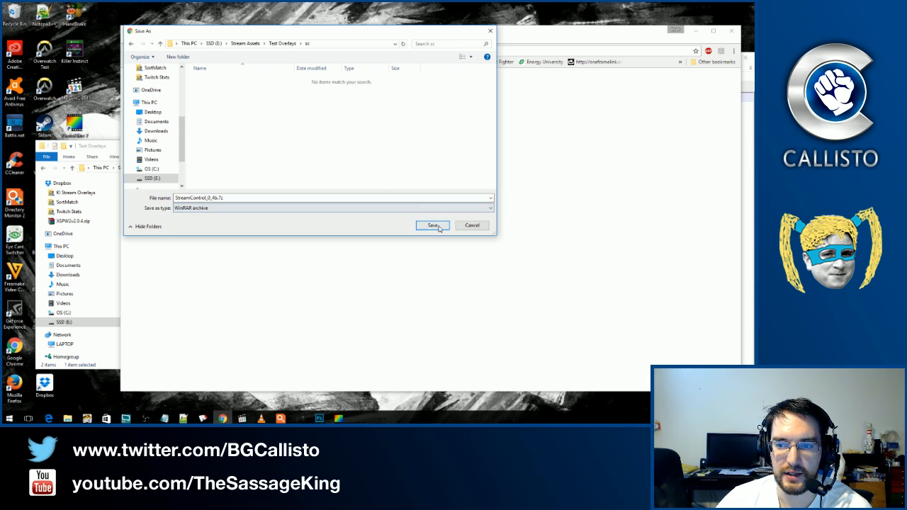
{"action": "left_click", "coordinate": [432, 225]}
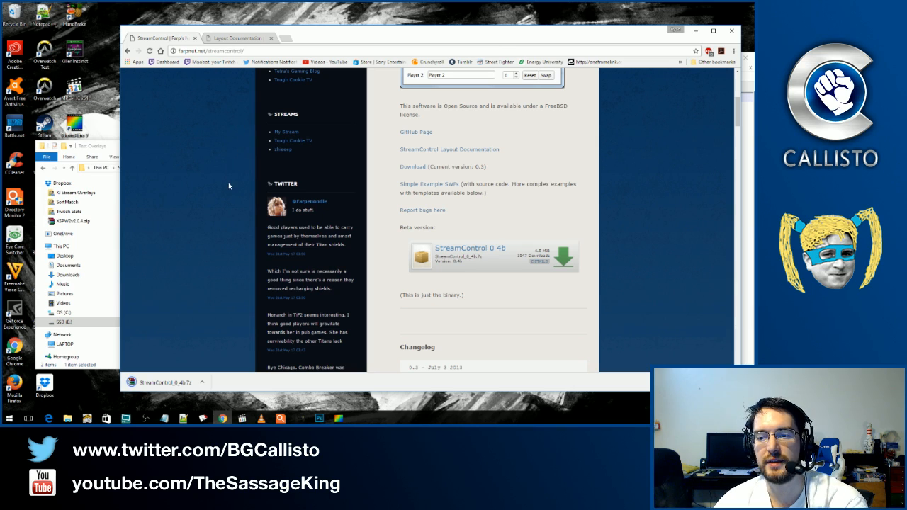
Download StreamControl_0_3.zip from the current version's MediaFire page into the same sc folder.
{"action": "scroll", "coordinate": [412, 291], "scroll_direction": "up", "scroll_amount": 2}
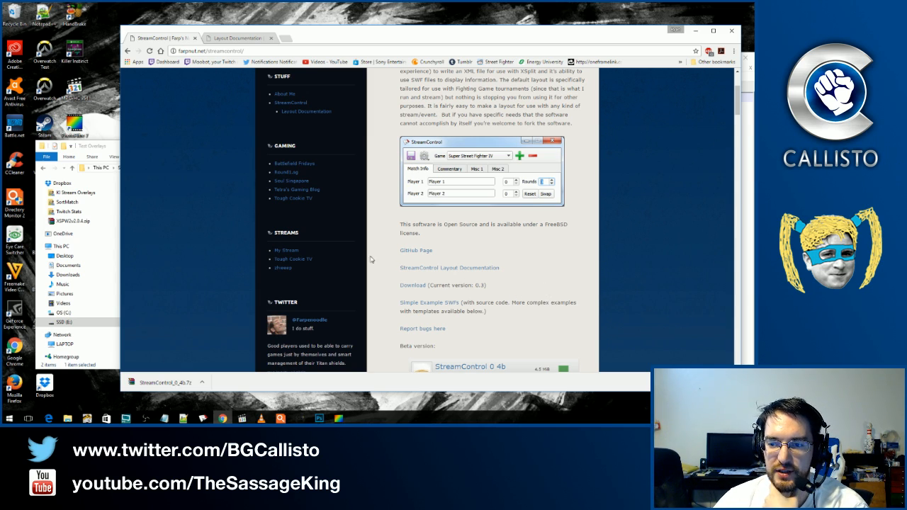
{"action": "left_click", "coordinate": [412, 285]}
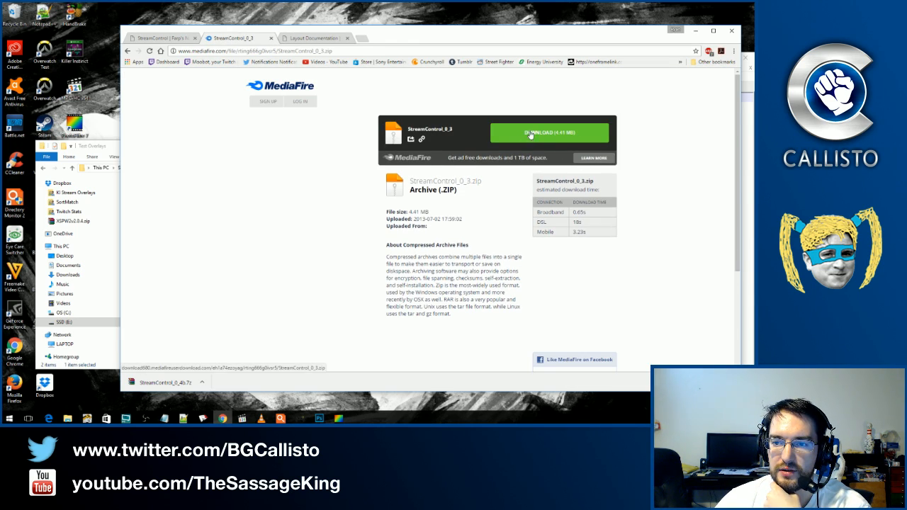
{"action": "left_click", "coordinate": [530, 135]}
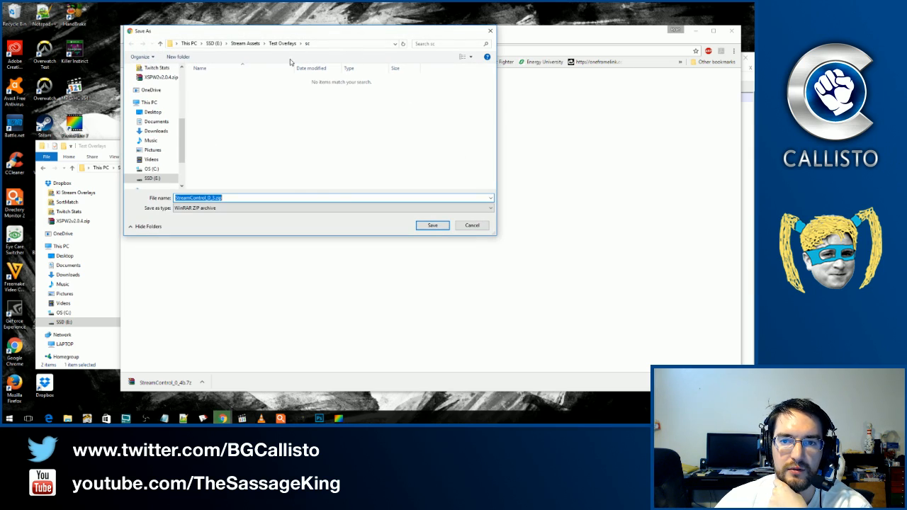
{"action": "left_click", "coordinate": [432, 224]}
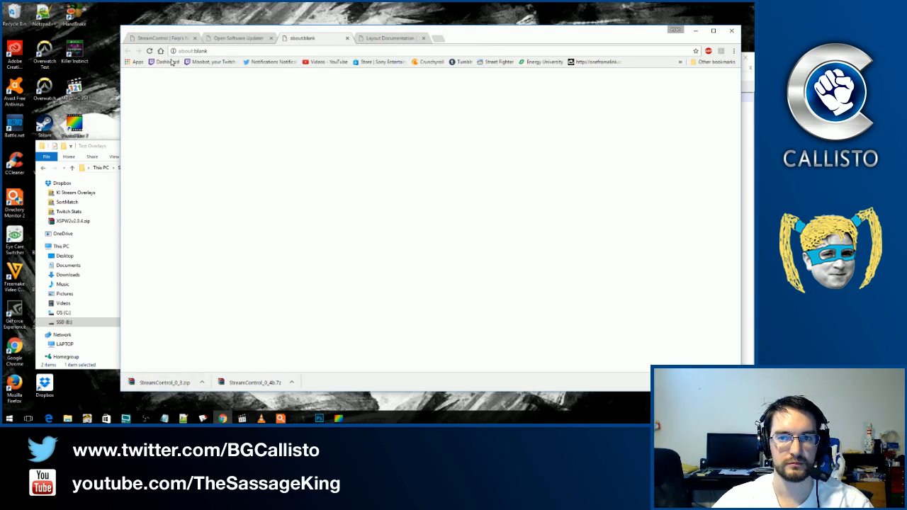
Dismiss the Open Software Updater pop-up and close both the blank tab and the updater ad tab.
{"action": "left_click", "coordinate": [228, 39]}
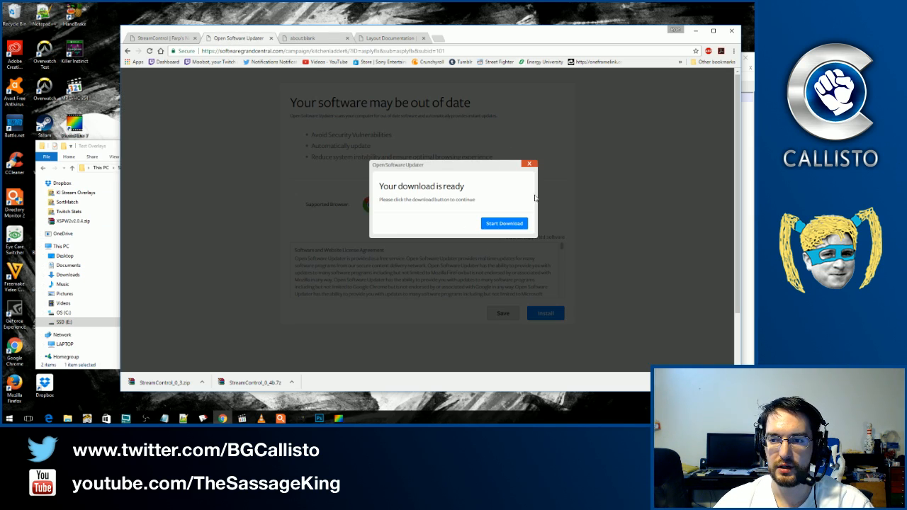
{"action": "left_click", "coordinate": [529, 164]}
{"action": "left_click", "coordinate": [346, 39]}
{"action": "left_click", "coordinate": [269, 39]}
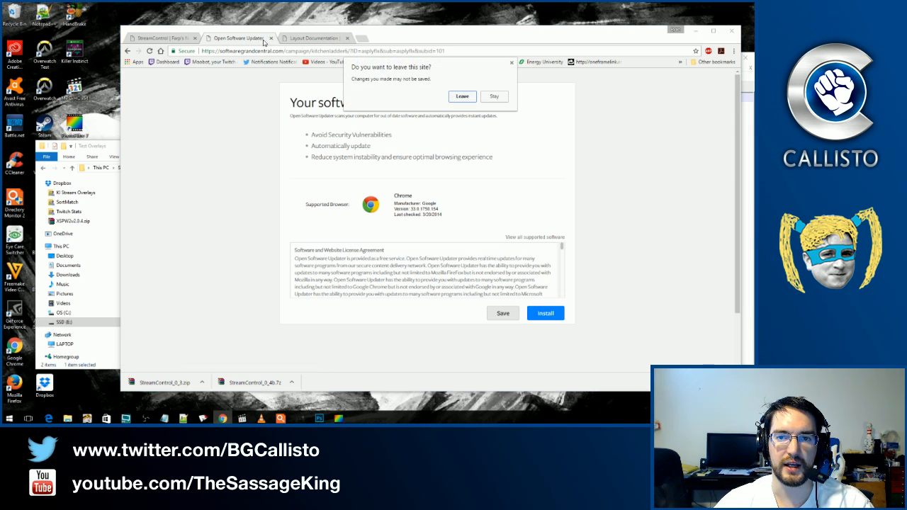
{"action": "left_click", "coordinate": [461, 97]}
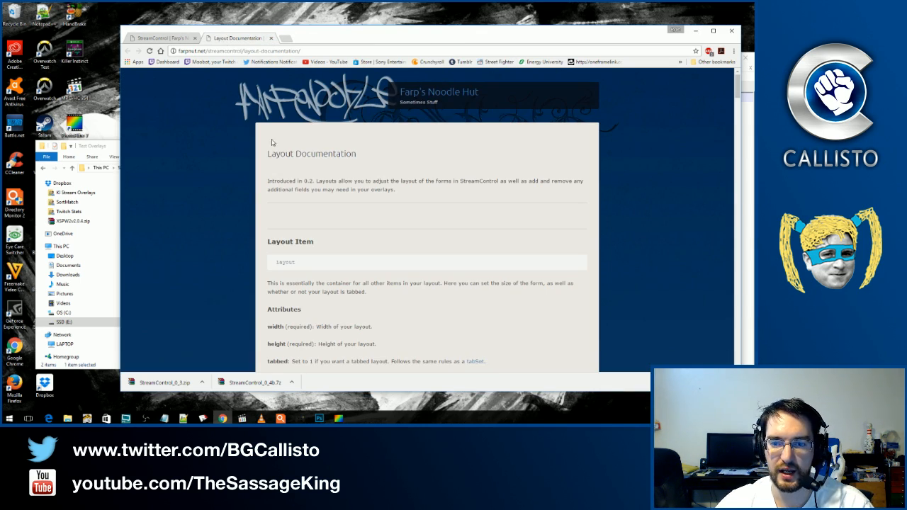
Look through the Layout Documentation for the attributes of the layout, label and lineEdit items.
{"action": "scroll", "coordinate": [273, 246], "scroll_direction": "down", "scroll_amount": 3}
{"action": "scroll", "coordinate": [273, 223], "scroll_direction": "down", "scroll_amount": 3}
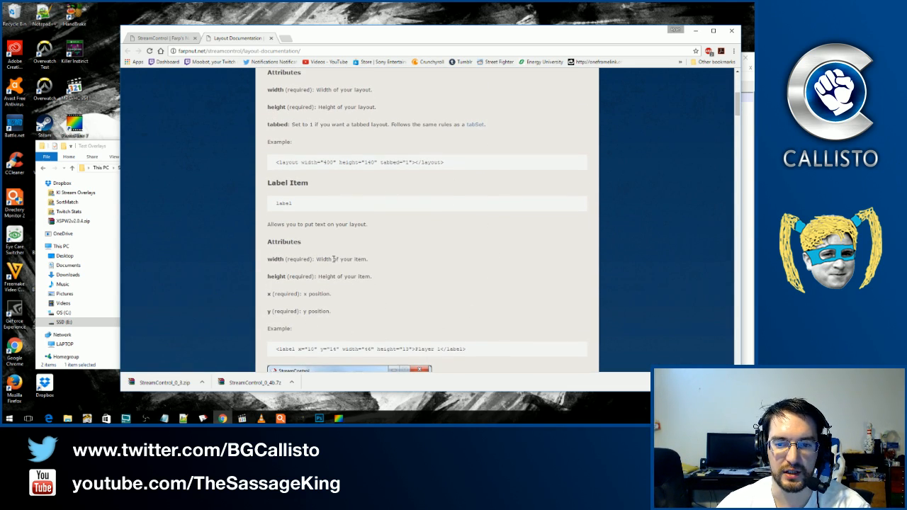
{"action": "scroll", "coordinate": [462, 318], "scroll_direction": "down", "scroll_amount": 7}
{"action": "scroll", "coordinate": [337, 271], "scroll_direction": "down", "scroll_amount": 8}
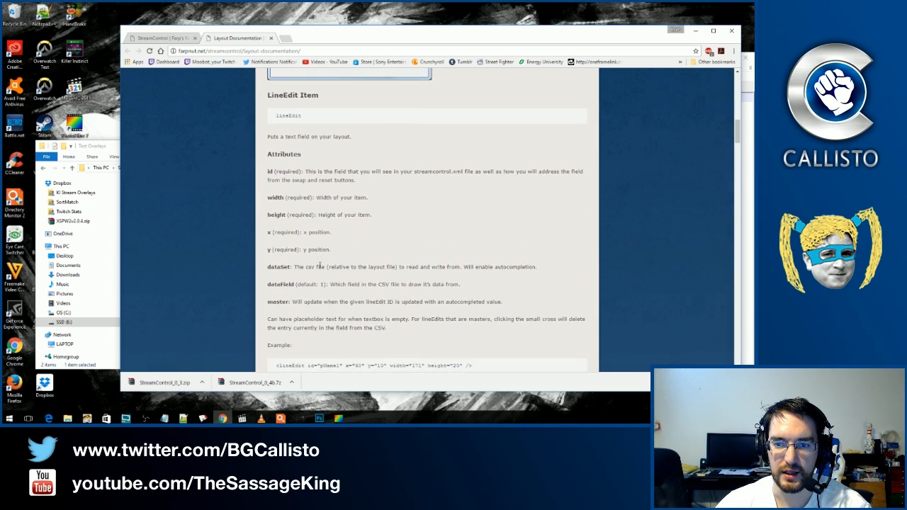
{"action": "scroll", "coordinate": [320, 270], "scroll_direction": "up", "scroll_amount": 9}
Switch to File Explorer, open the sc folder in Test Overlays, and extract StreamControl_0_4b.7z in place.
{"action": "left_click", "coordinate": [94, 151]}
{"action": "double_click", "coordinate": [183, 192]}
{"action": "right_click", "coordinate": [190, 201]}
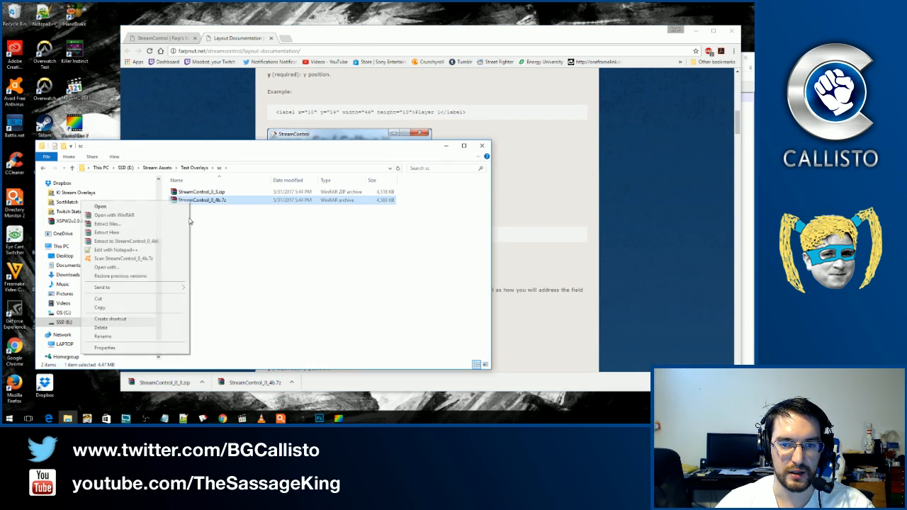
{"action": "left_click", "coordinate": [118, 233]}
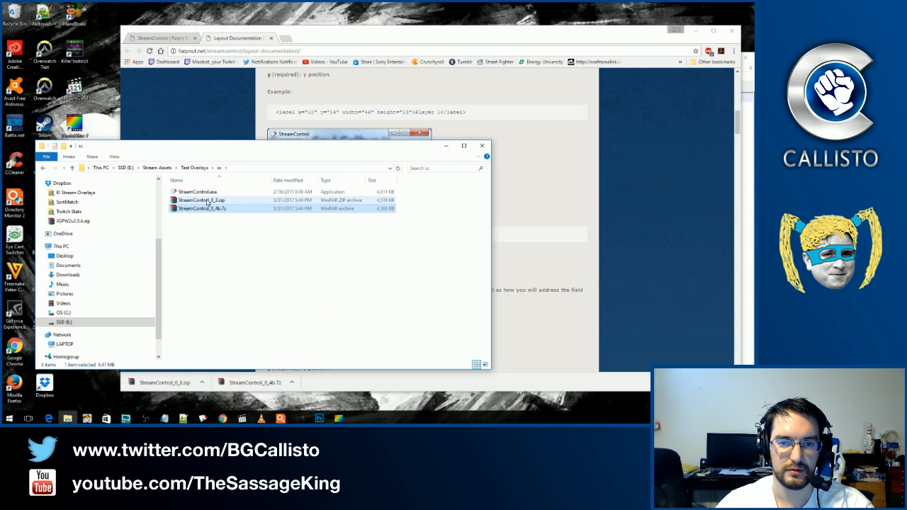
Open StreamControl_0_3.zip in WinRAR, enter its StreamControl folder, and dismiss the licence reminder.
{"action": "right_click", "coordinate": [207, 201]}
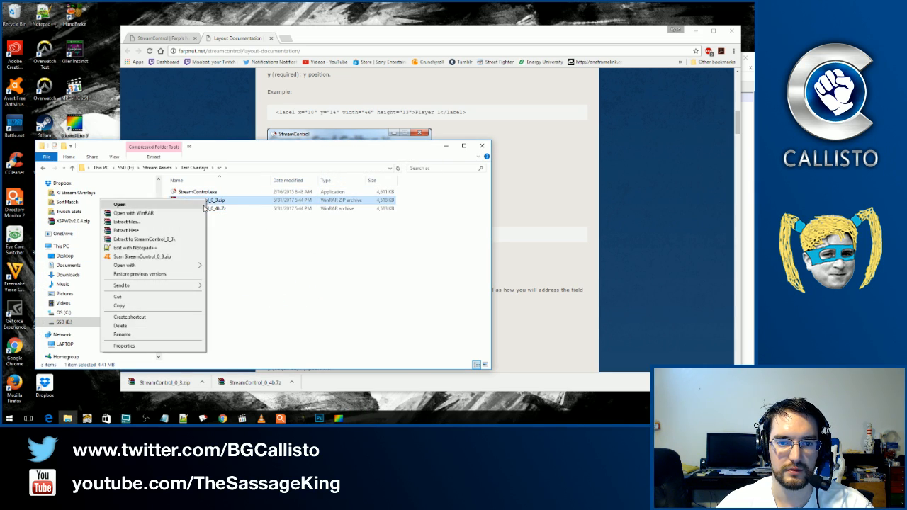
{"action": "left_click", "coordinate": [126, 206]}
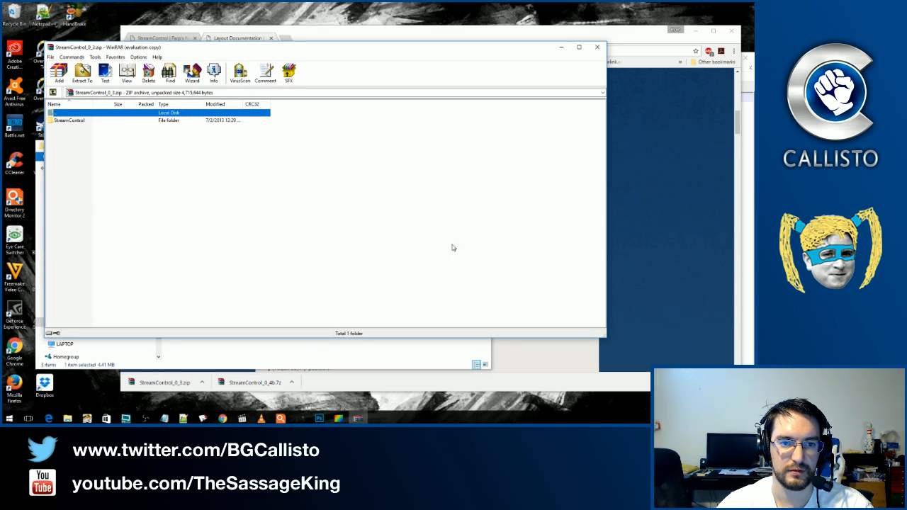
{"action": "double_click", "coordinate": [64, 122]}
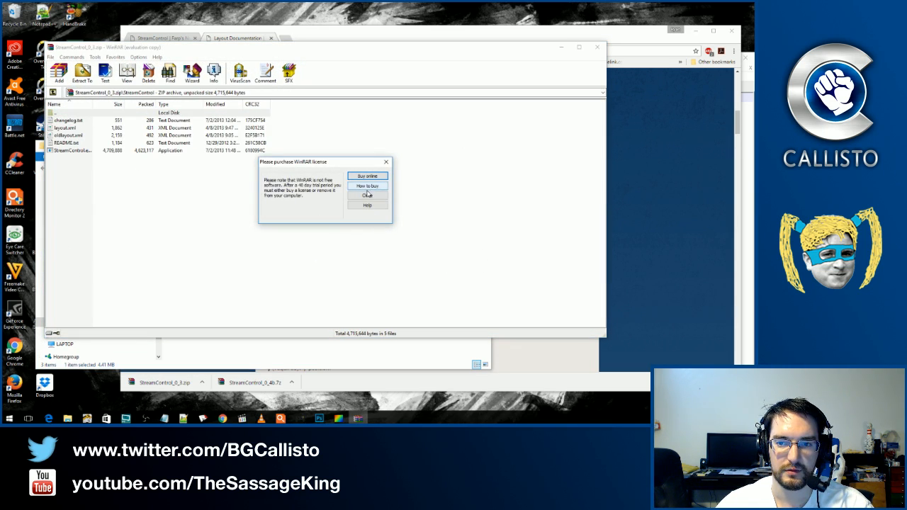
{"action": "key", "text": "Escape"}
Extract only layout.xml from the archive to E:\Stream Assets\Test Overlays\sc and close WinRAR.
{"action": "left_click", "coordinate": [75, 121]}
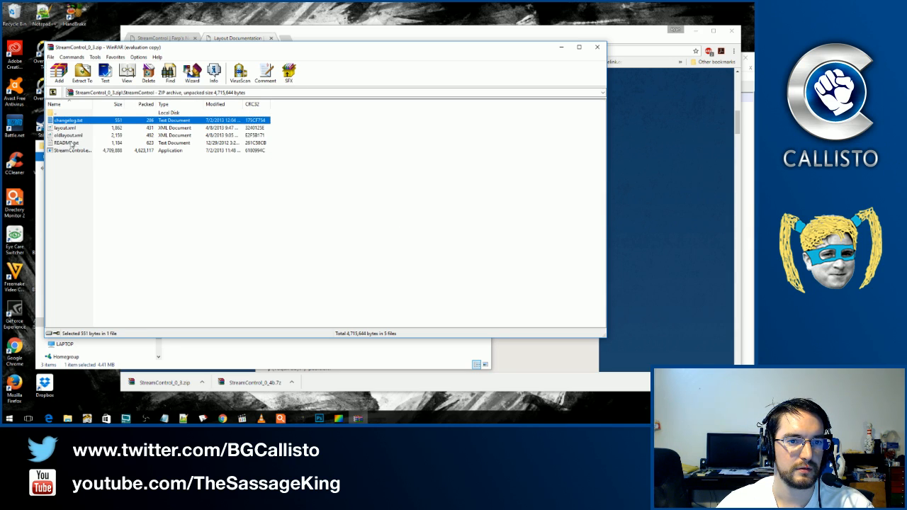
{"action": "left_click", "coordinate": [69, 128]}
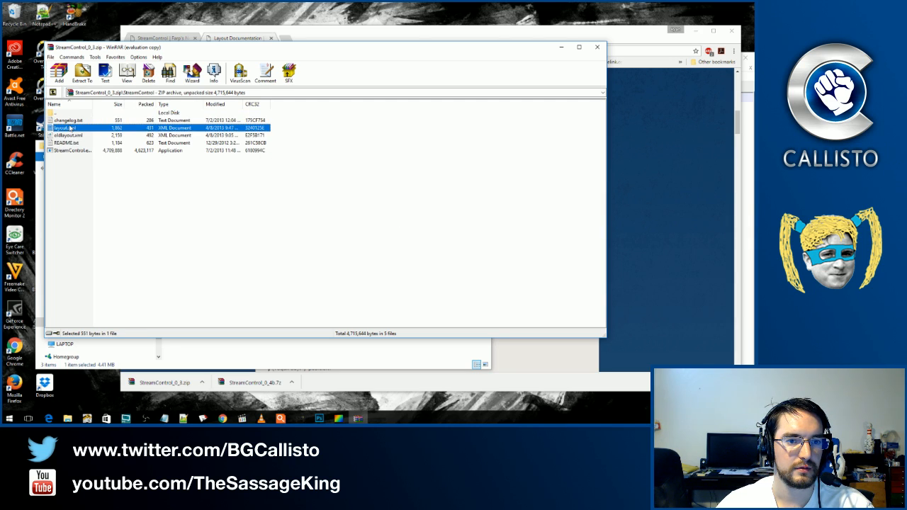
{"action": "left_click", "coordinate": [80, 77]}
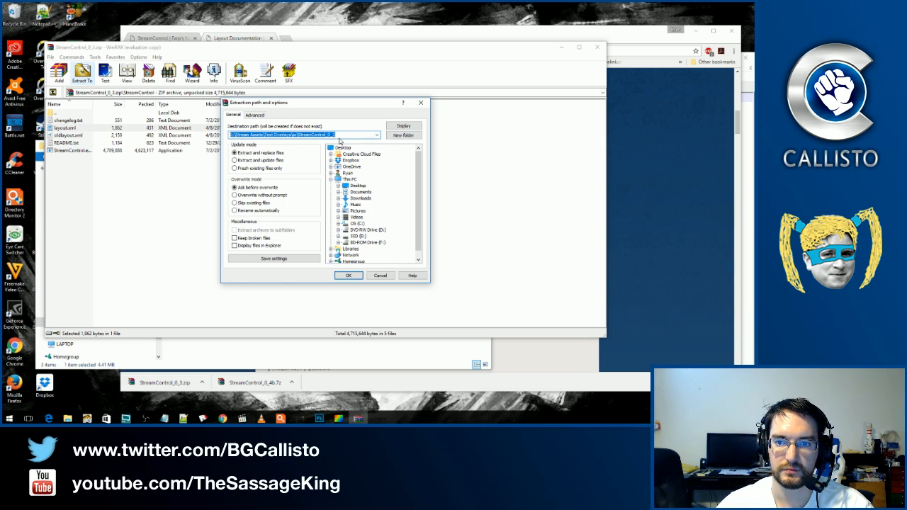
{"action": "left_click", "coordinate": [338, 236]}
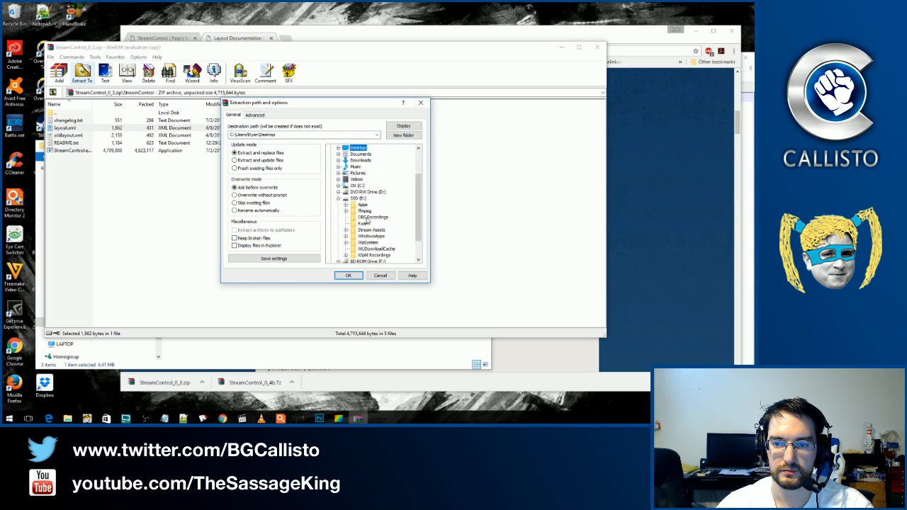
{"action": "left_click", "coordinate": [345, 231]}
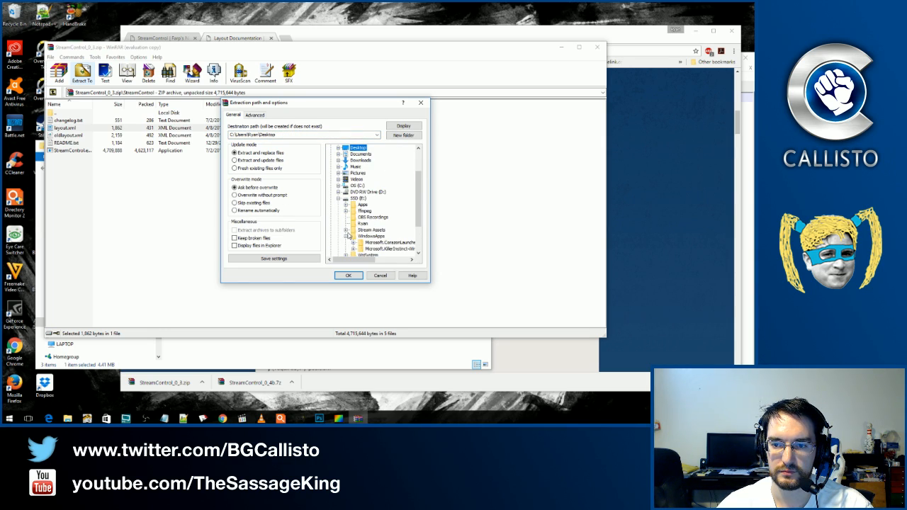
{"action": "left_click", "coordinate": [353, 237]}
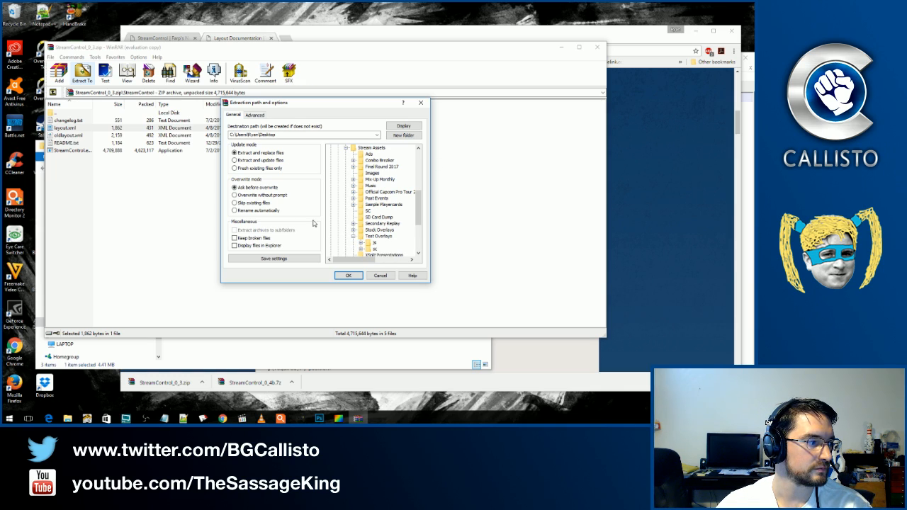
{"action": "left_click", "coordinate": [373, 249]}
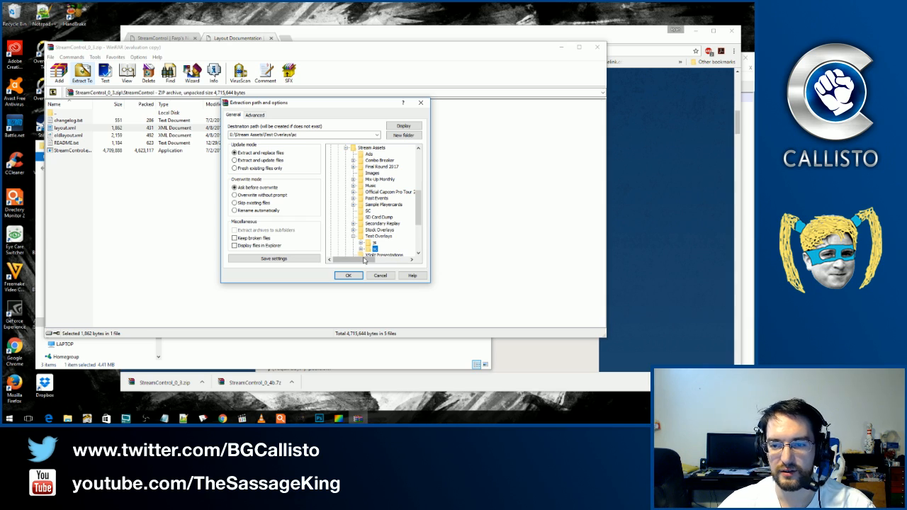
{"action": "left_click", "coordinate": [350, 275]}
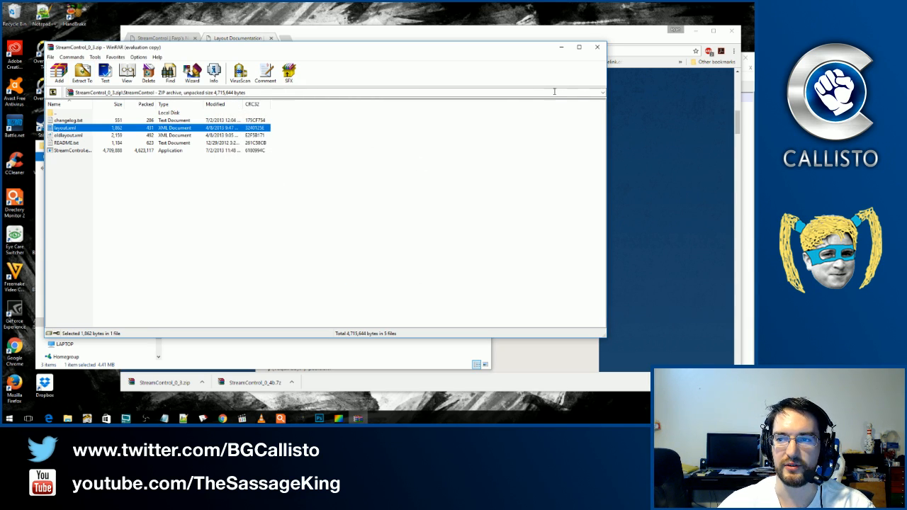
{"action": "left_click", "coordinate": [595, 47]}
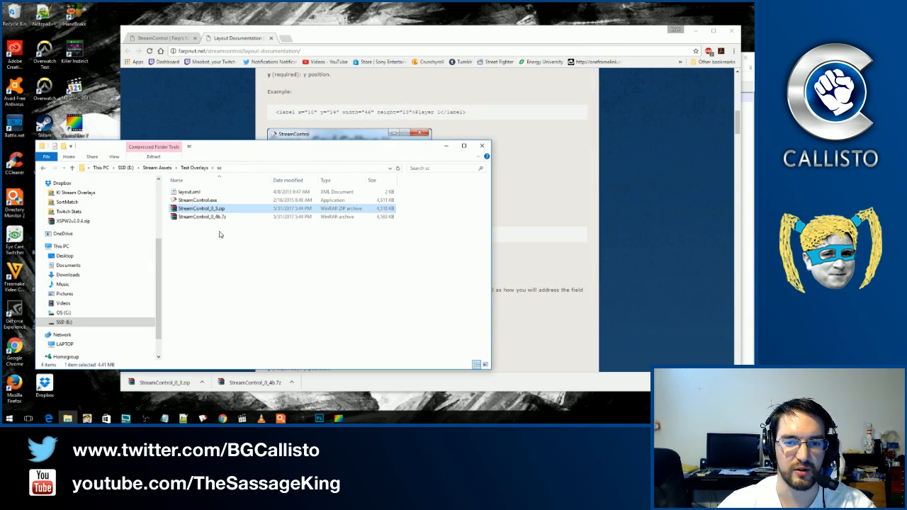
Launch StreamControl.exe, dismiss its startup notice, and choose layout.xml as the layout file in the configuration.
{"action": "double_click", "coordinate": [204, 201]}
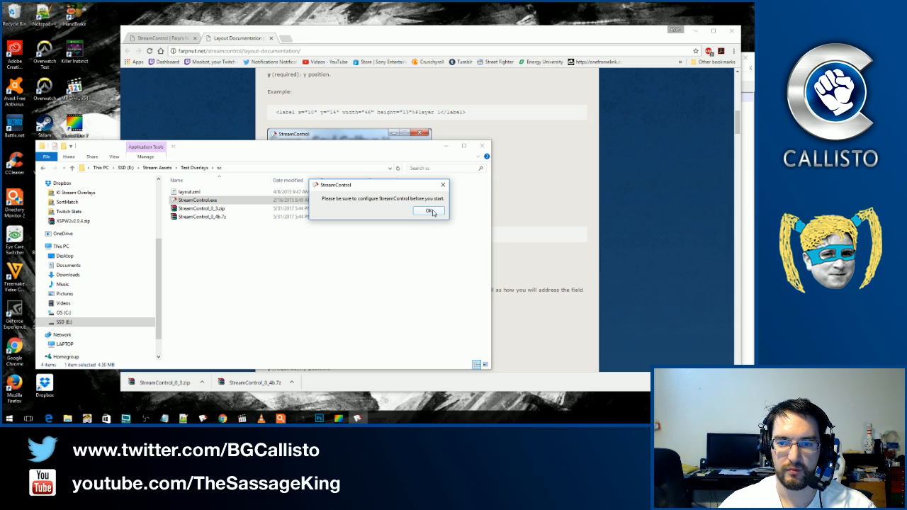
{"action": "left_click", "coordinate": [434, 210]}
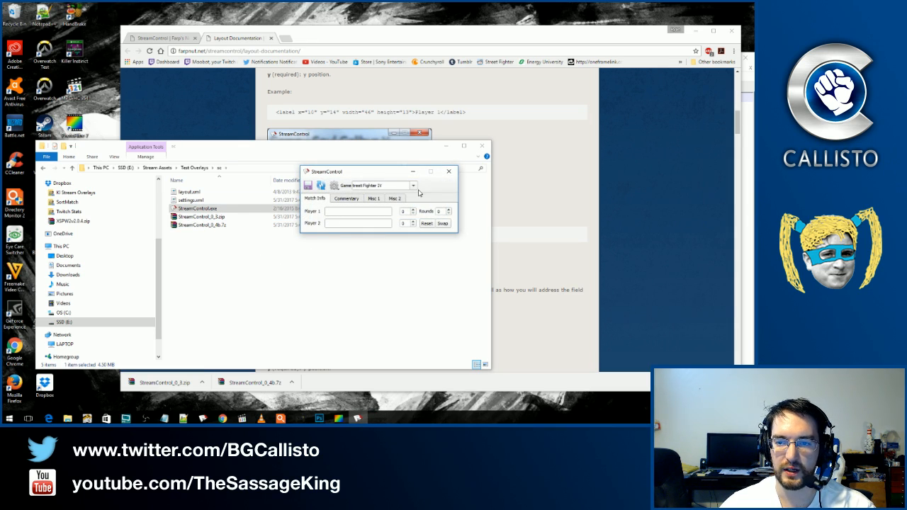
{"action": "left_click", "coordinate": [336, 186]}
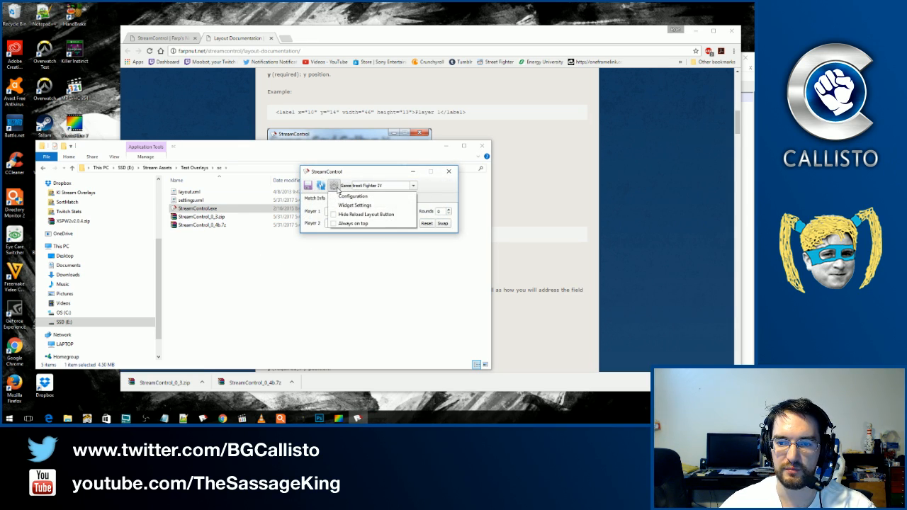
{"action": "left_click", "coordinate": [351, 196]}
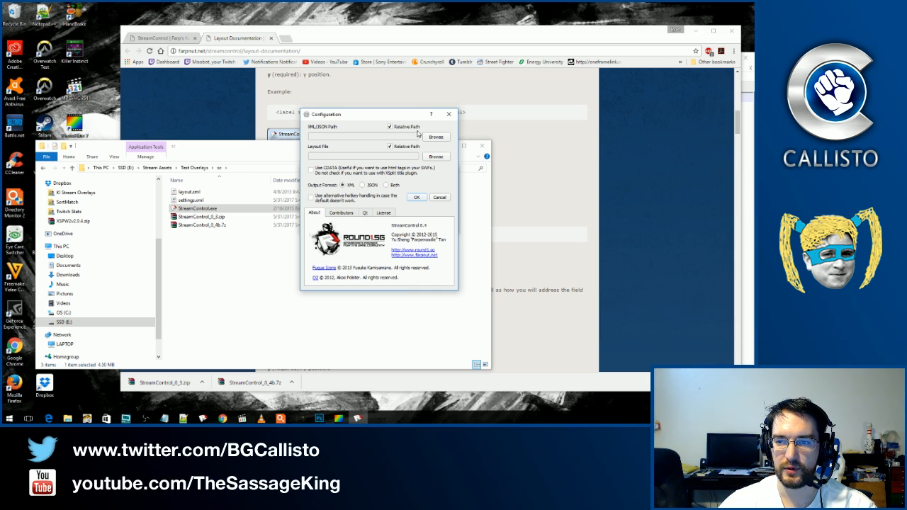
{"action": "left_click", "coordinate": [435, 156]}
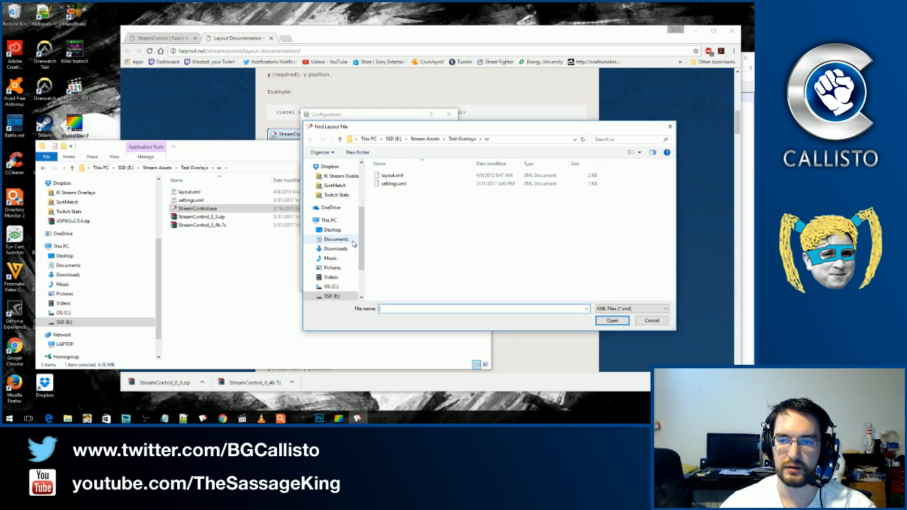
{"action": "double_click", "coordinate": [391, 175]}
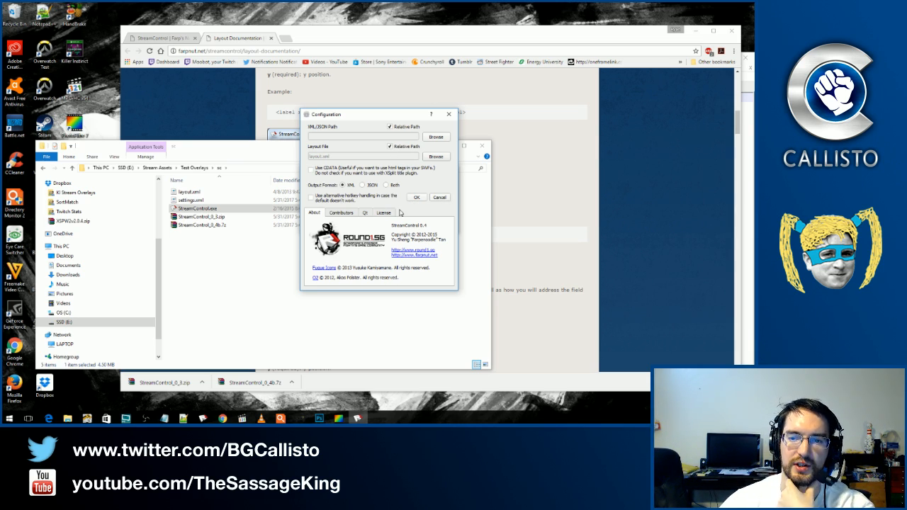
Set the output format to Both and apply the configuration.
{"action": "left_click", "coordinate": [369, 185]}
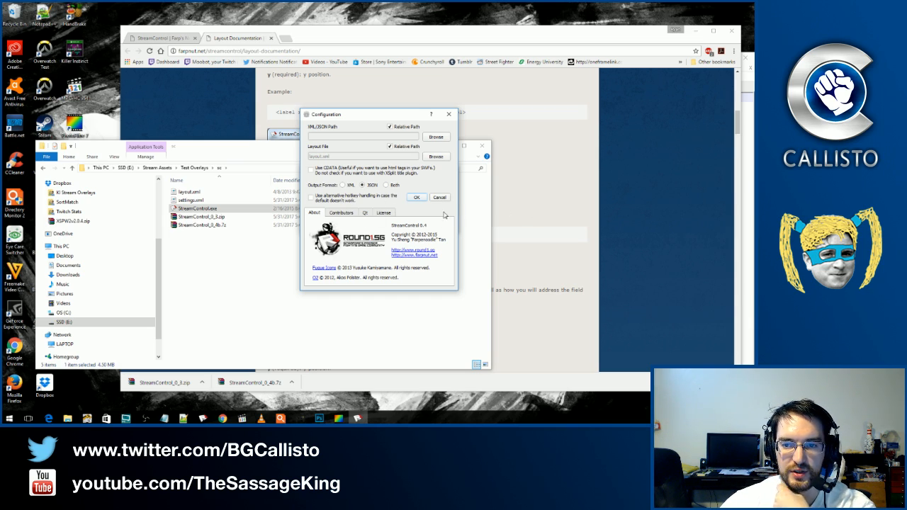
{"action": "left_click", "coordinate": [343, 184]}
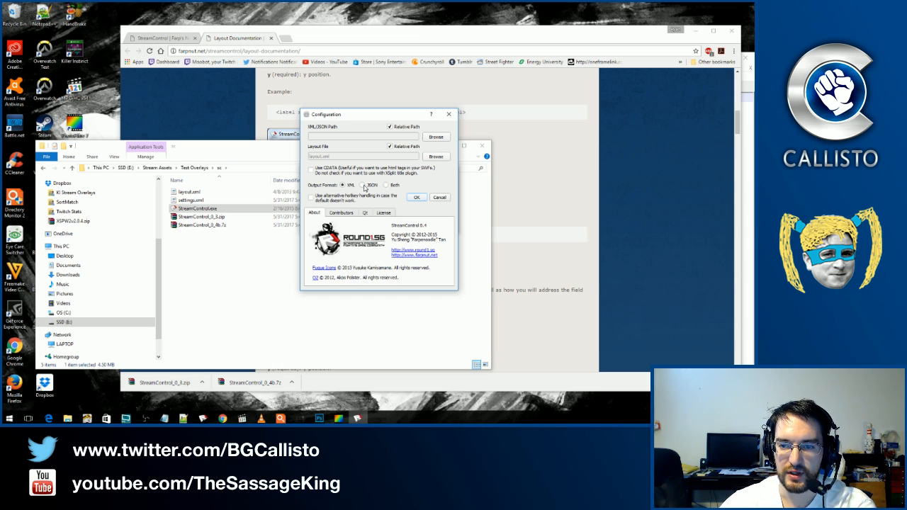
{"action": "left_click", "coordinate": [387, 185]}
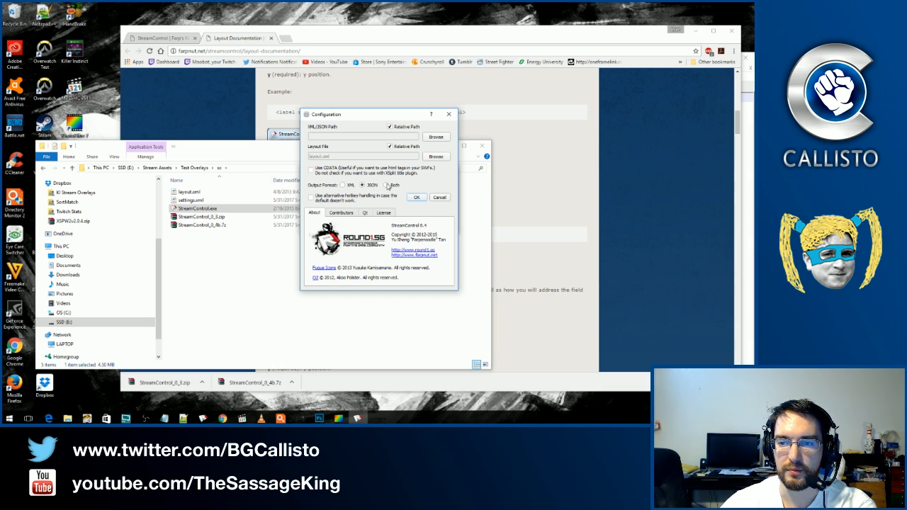
{"action": "left_click", "coordinate": [362, 185]}
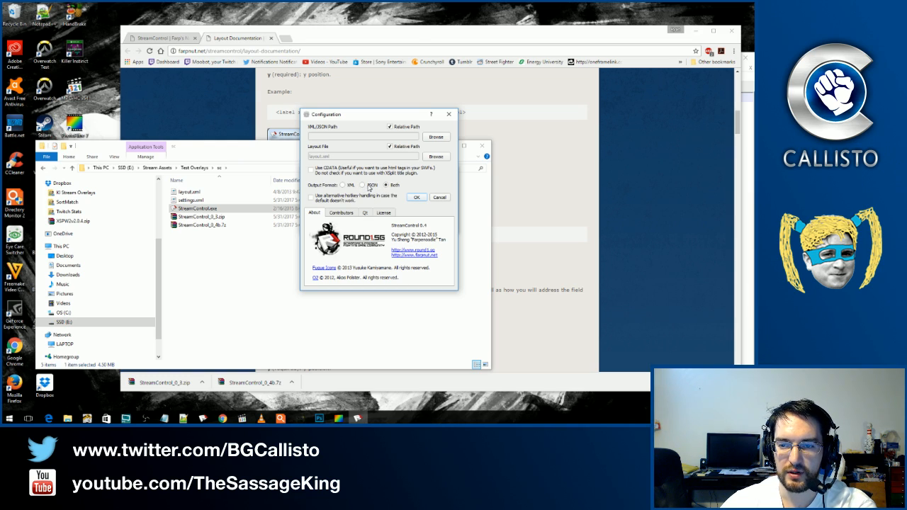
{"action": "left_click", "coordinate": [386, 186]}
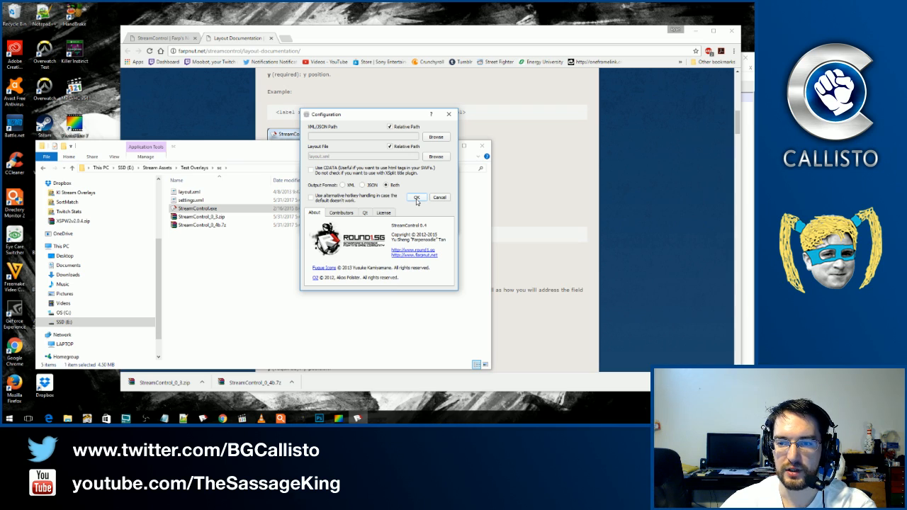
{"action": "left_click", "coordinate": [418, 199]}
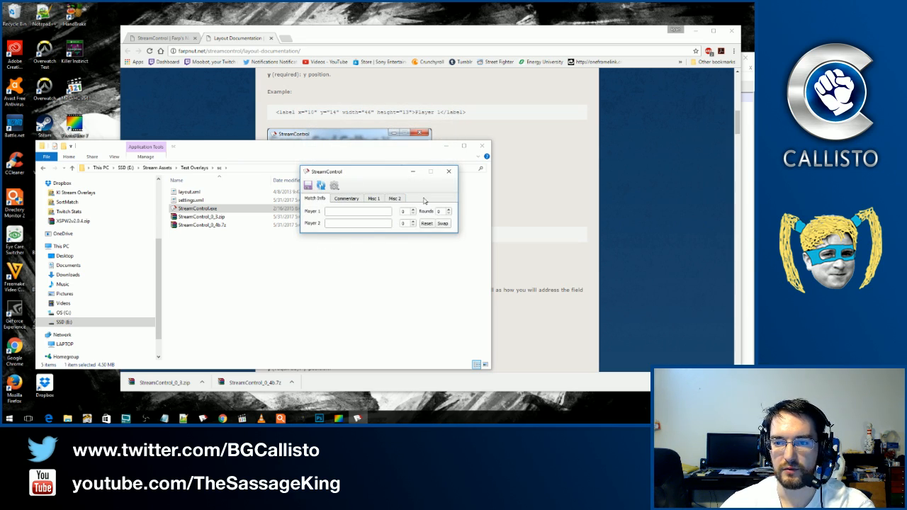
Move the StreamControl window beside the sc folder's file list and save its data to generate streamcontrol.json and streamcontrol.xml.
{"action": "left_click", "coordinate": [191, 192]}
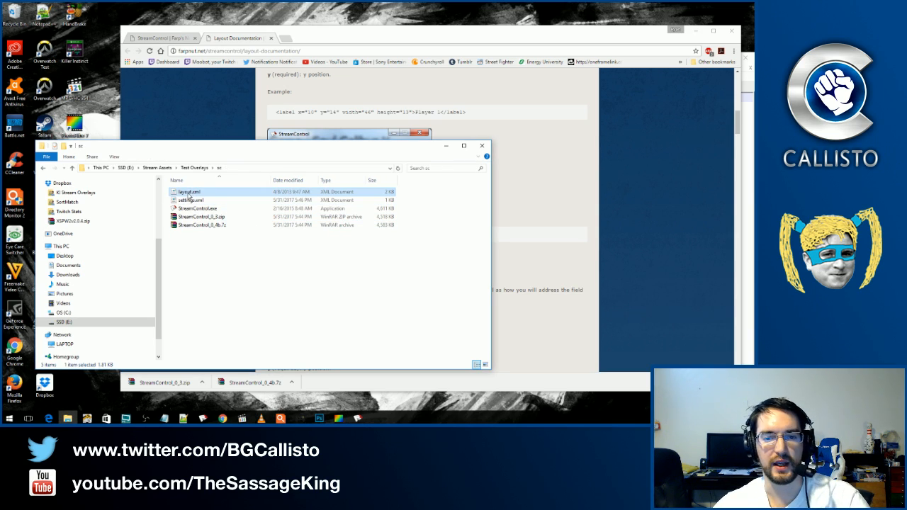
{"action": "key", "text": "alt+Tab"}
{"action": "left_click_drag", "start_coordinate": [354, 169], "coordinate": [516, 168]}
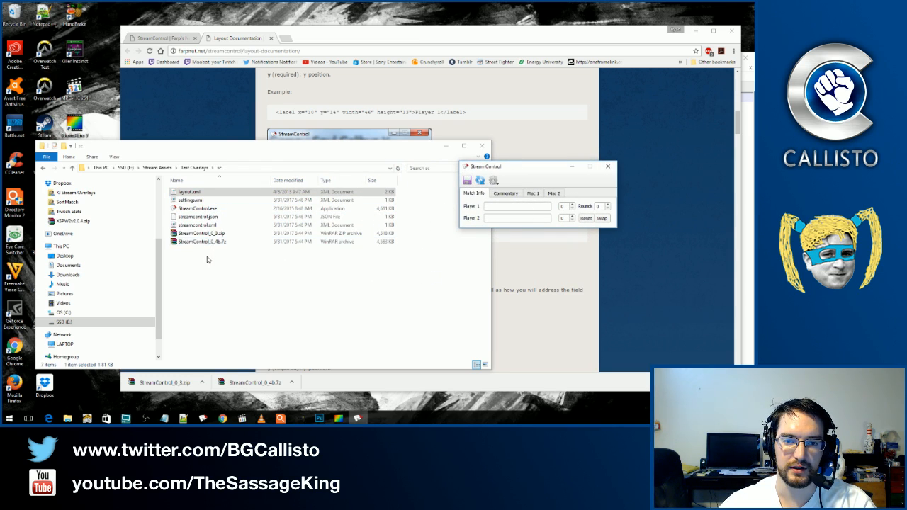
Open streamcontrol.json from the sc folder in Notepad++.
{"action": "left_click", "coordinate": [194, 216]}
{"action": "key", "text": "alt+Tab"}
{"action": "key", "text": "alt+Tab"}
{"action": "key", "text": "alt+Tab"}
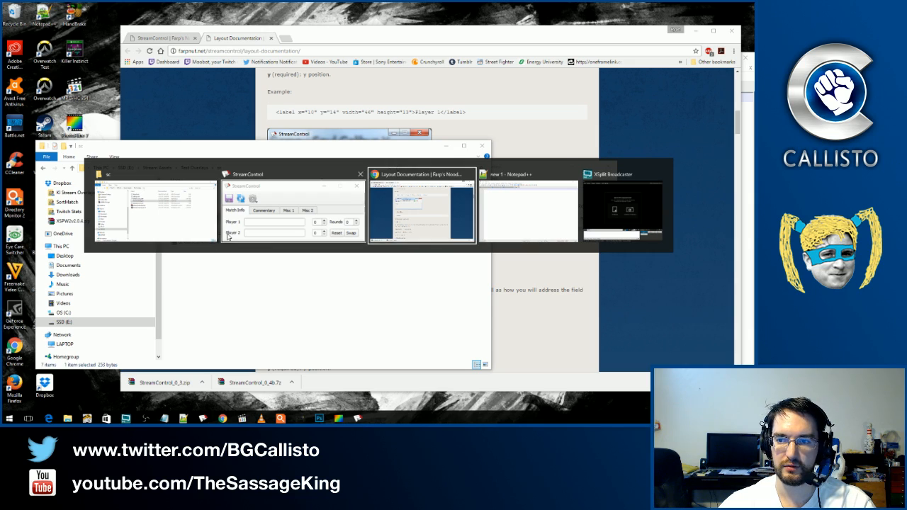
{"action": "left_click_drag", "start_coordinate": [203, 217], "coordinate": [402, 156]}
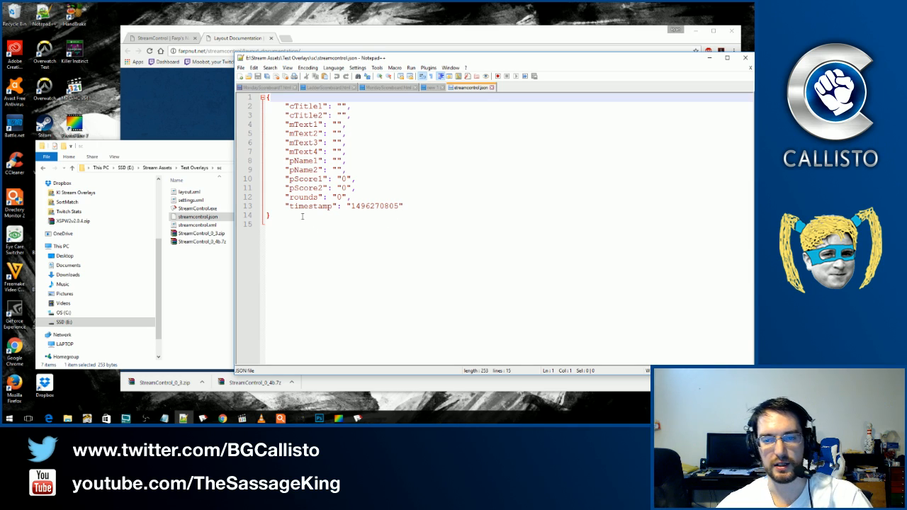
Compare StreamControl's Match Info, Commentary, Misc 1 and Misc 2 fields with the JSON keys, keeping its window clear of the code.
{"action": "key", "text": "alt+Tab"}
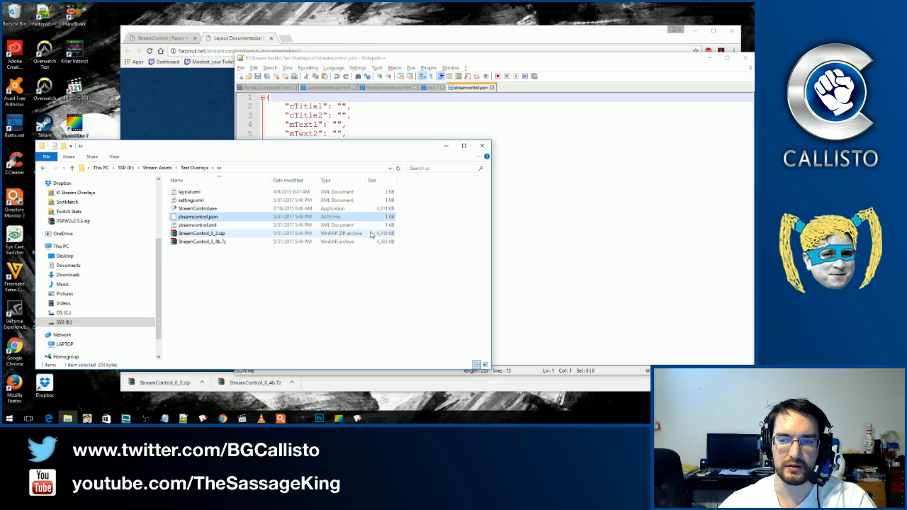
{"action": "key", "text": "alt+Tab"}
{"action": "key", "text": "alt+Tab"}
{"action": "key", "text": "Tab"}
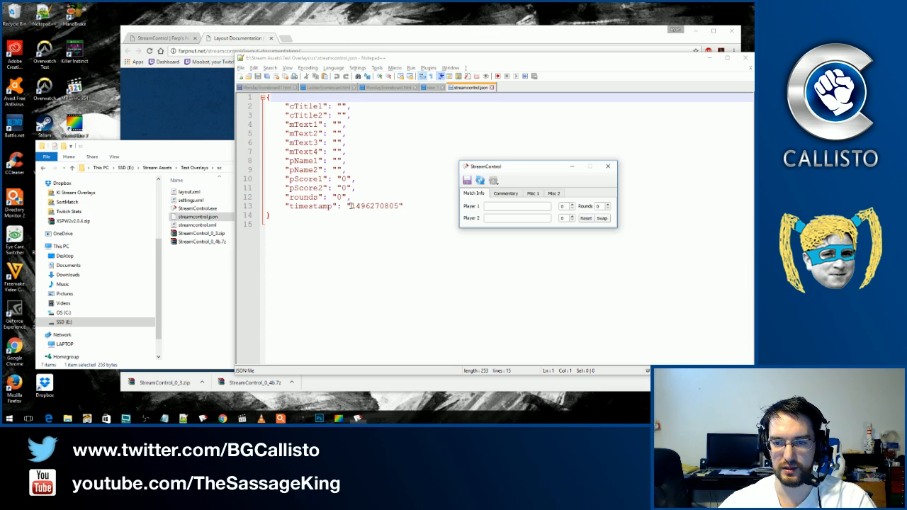
{"action": "left_click", "coordinate": [534, 194]}
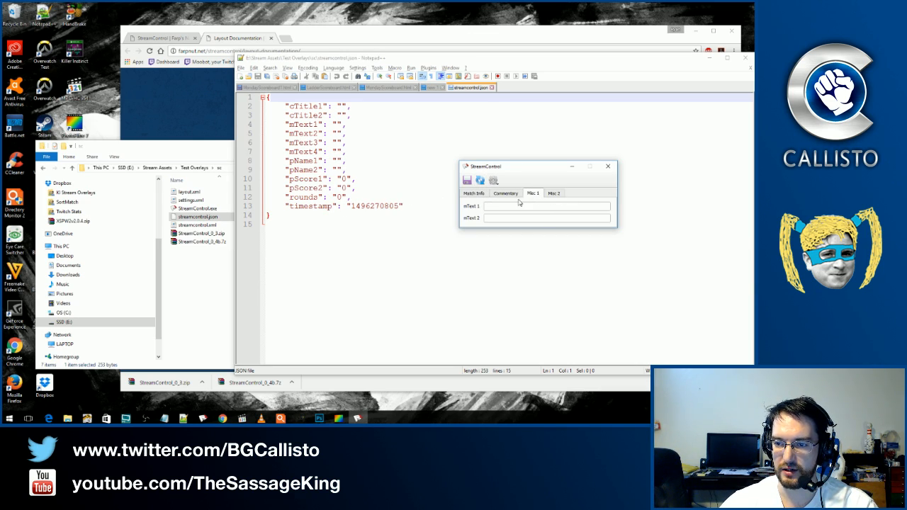
{"action": "left_click", "coordinate": [553, 194]}
{"action": "left_click", "coordinate": [505, 195]}
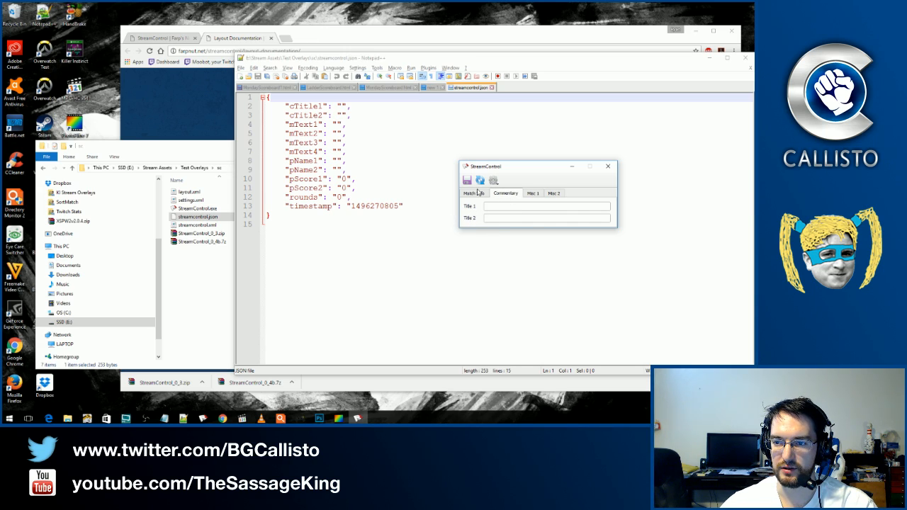
{"action": "left_click", "coordinate": [478, 192]}
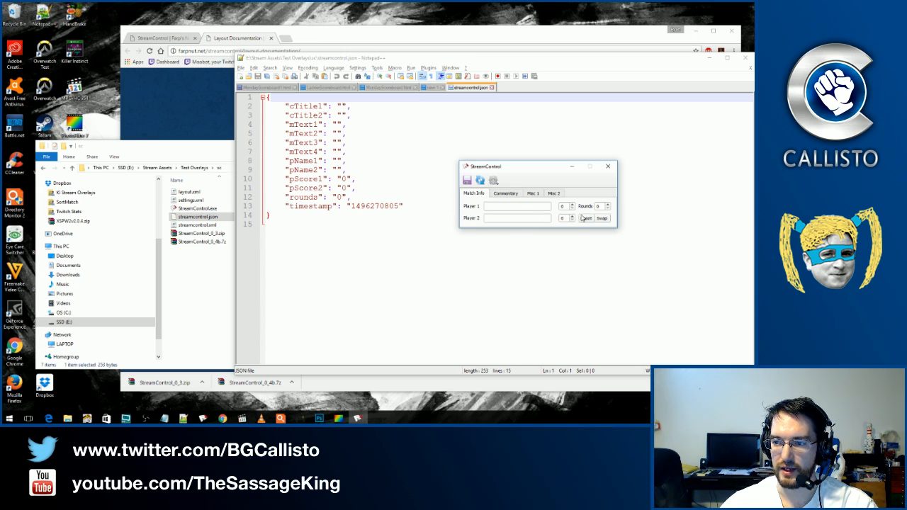
{"action": "left_click_drag", "start_coordinate": [549, 172], "coordinate": [306, 261]}
{"action": "left_click", "coordinate": [270, 275]}
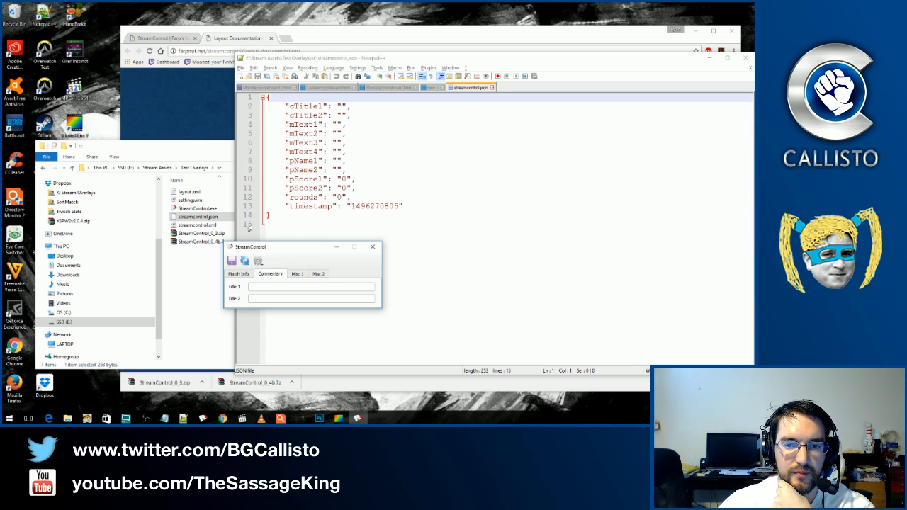
{"action": "left_click_drag", "start_coordinate": [287, 250], "coordinate": [255, 276]}
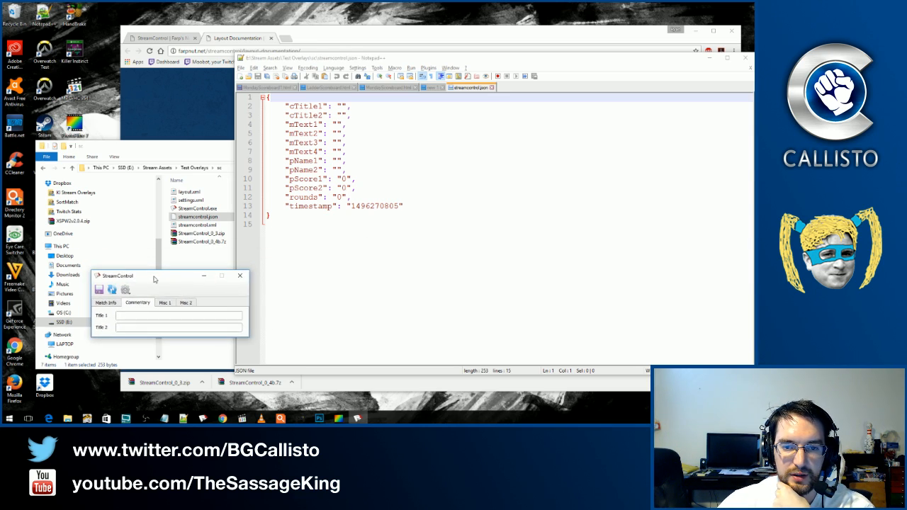
Open layout.xml from the sc folder in Notepad++.
{"action": "left_click", "coordinate": [189, 200]}
{"action": "left_click", "coordinate": [186, 192]}
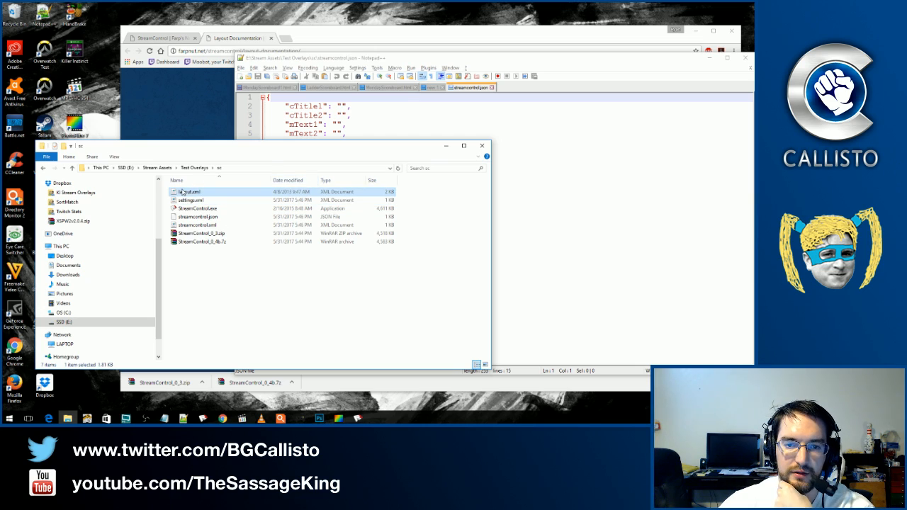
{"action": "left_click", "coordinate": [182, 193]}
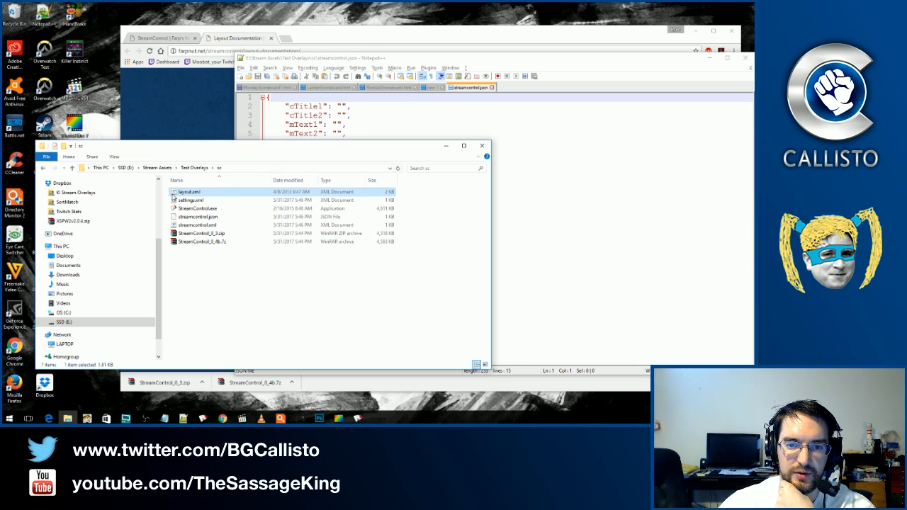
{"action": "left_click_drag", "start_coordinate": [174, 192], "coordinate": [552, 158]}
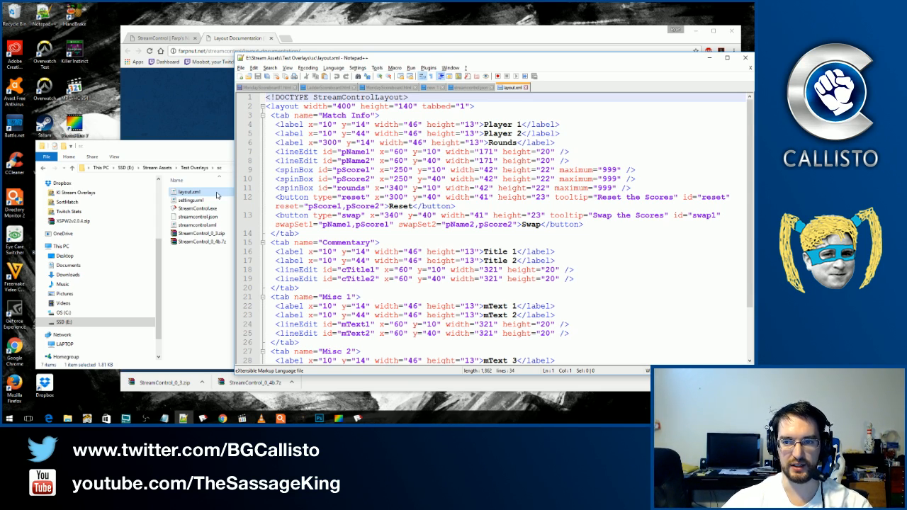
Examine the Match Info label and lineEdit entries and the layout size line in layout.xml alongside the StreamControl window.
{"action": "key", "text": "alt+Tab"}
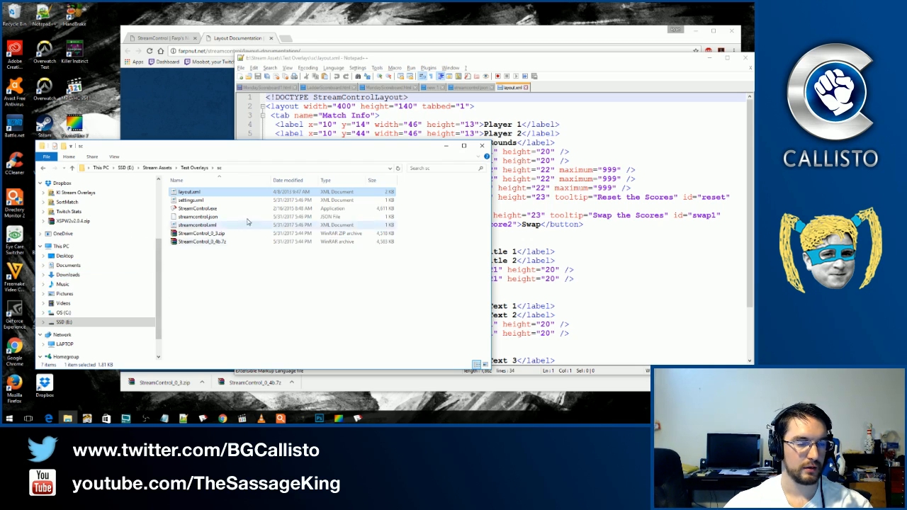
{"action": "left_click", "coordinate": [587, 215]}
{"action": "left_click", "coordinate": [373, 161]}
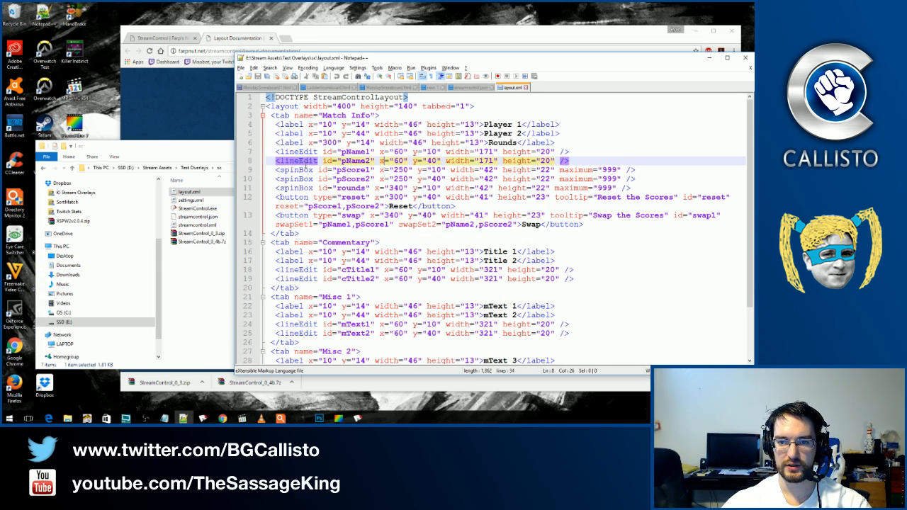
{"action": "left_click", "coordinate": [310, 124]}
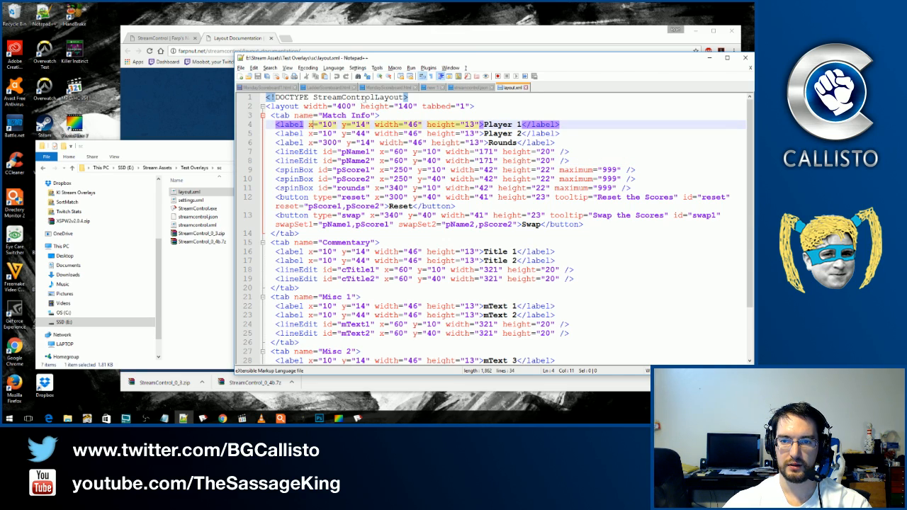
{"action": "left_click_drag", "start_coordinate": [267, 106], "coordinate": [483, 107]}
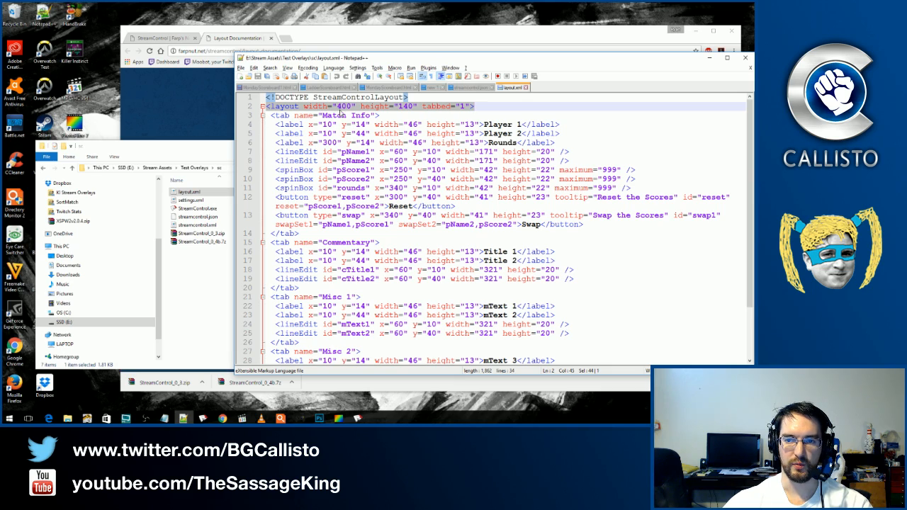
{"action": "left_click", "coordinate": [342, 106]}
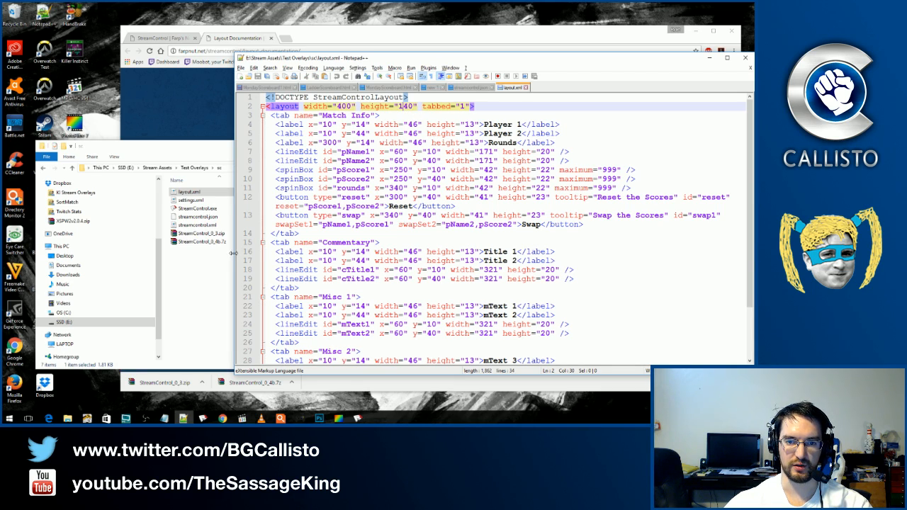
{"action": "key", "text": "alt+Tab"}
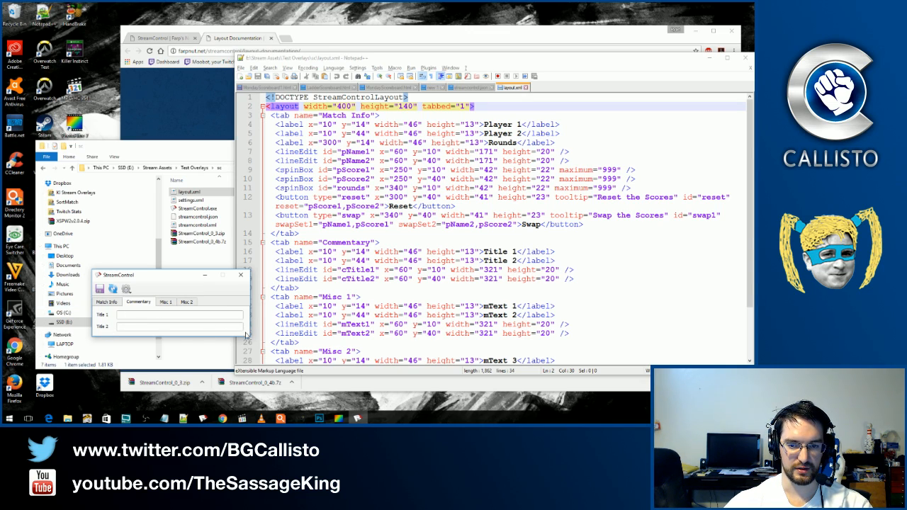
Set the layout height to 220 in layout.xml and save the file.
{"action": "left_click", "coordinate": [398, 106]}
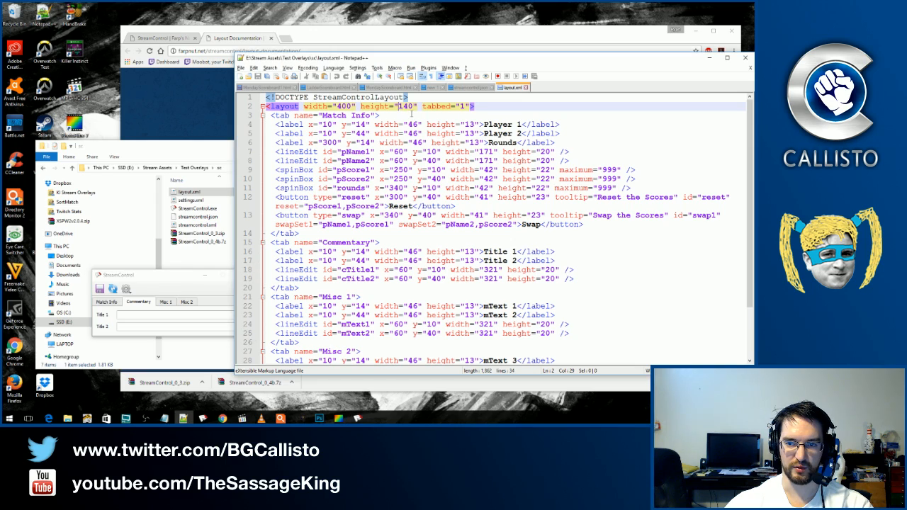
{"action": "key", "text": "Return"}
{"action": "key", "text": "BackSpace"}
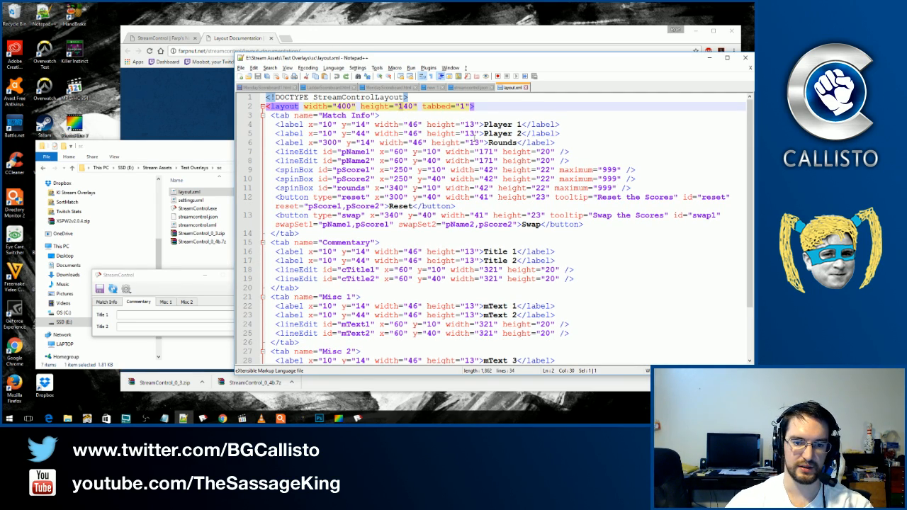
{"action": "key", "text": "Left"}
{"action": "key", "text": "shift+Right"}
{"action": "type", "text": "22"}
{"action": "key", "text": "ctrl+s"}
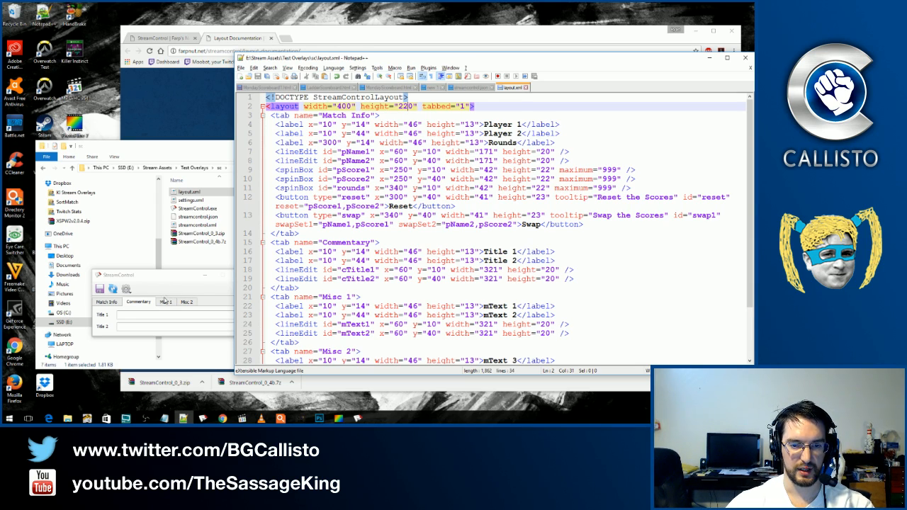
Examine the tabbed="1" attribute of the layout element in layout.xml against StreamControl's separate tab pages, moving its window higher for comparison.
{"action": "left_click", "coordinate": [113, 289]}
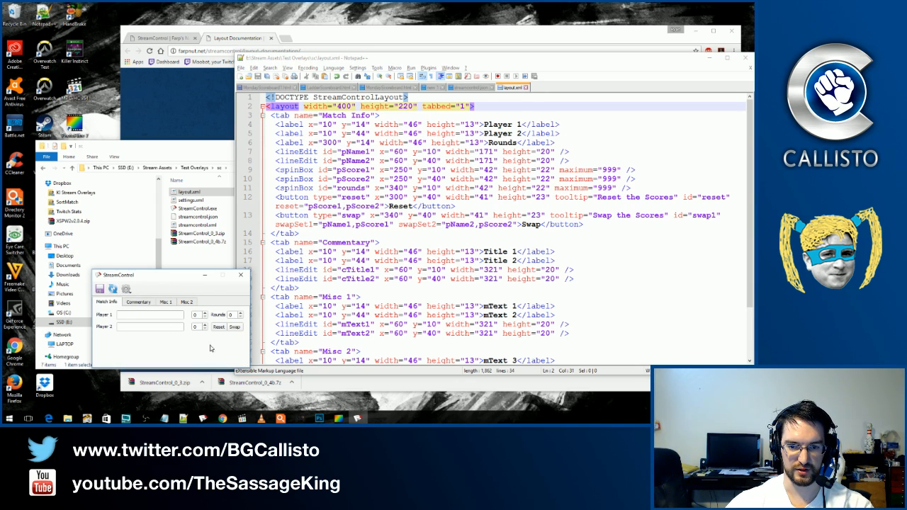
{"action": "left_click_drag", "start_coordinate": [187, 276], "coordinate": [185, 171]}
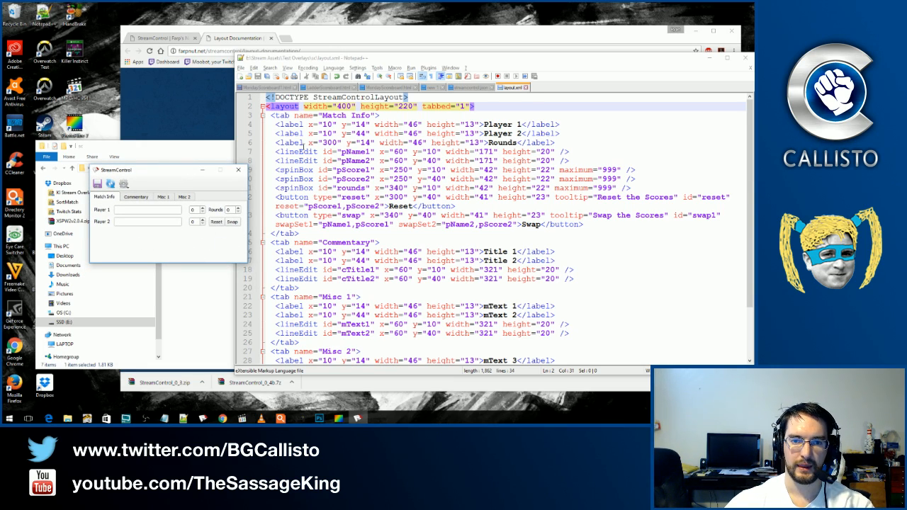
{"action": "left_click_drag", "start_coordinate": [422, 107], "coordinate": [474, 107]}
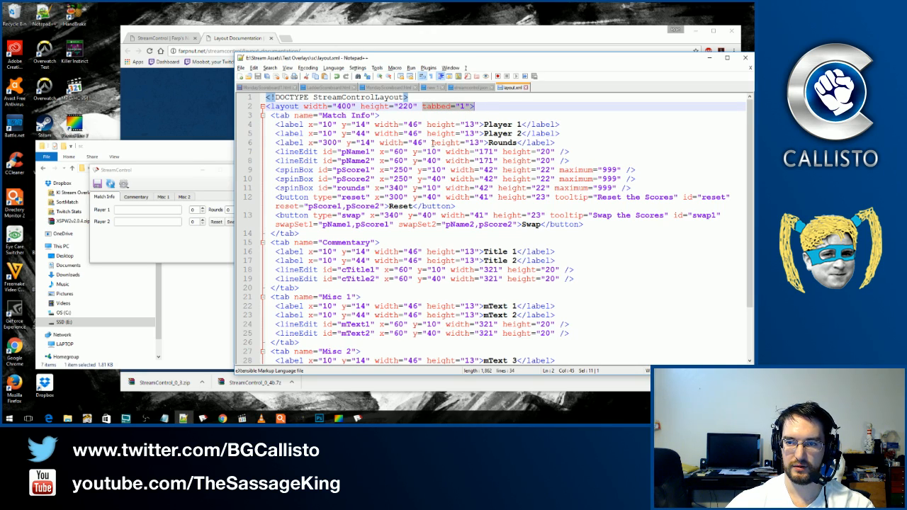
{"action": "left_click", "coordinate": [462, 107]}
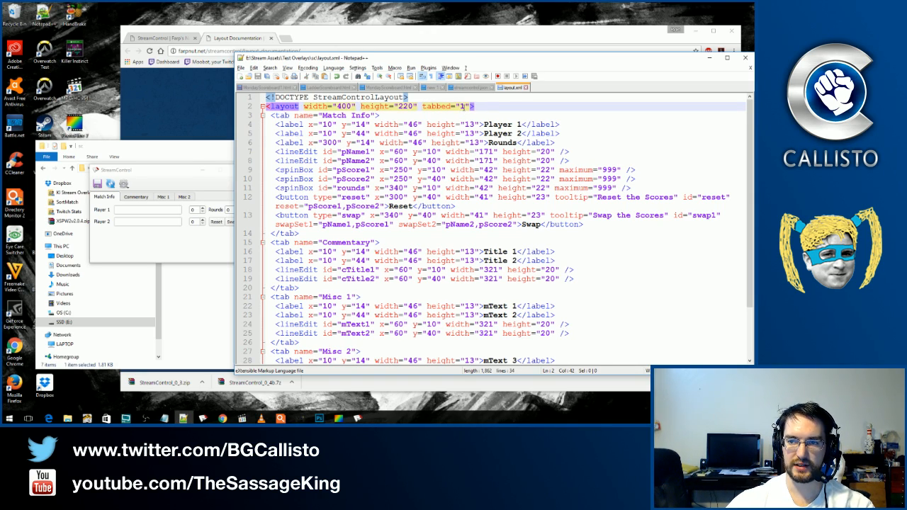
{"action": "left_click", "coordinate": [145, 199]}
{"action": "left_click", "coordinate": [169, 199]}
{"action": "left_click", "coordinate": [189, 199]}
{"action": "left_click", "coordinate": [163, 198]}
{"action": "left_click", "coordinate": [138, 199]}
{"action": "left_click", "coordinate": [106, 201]}
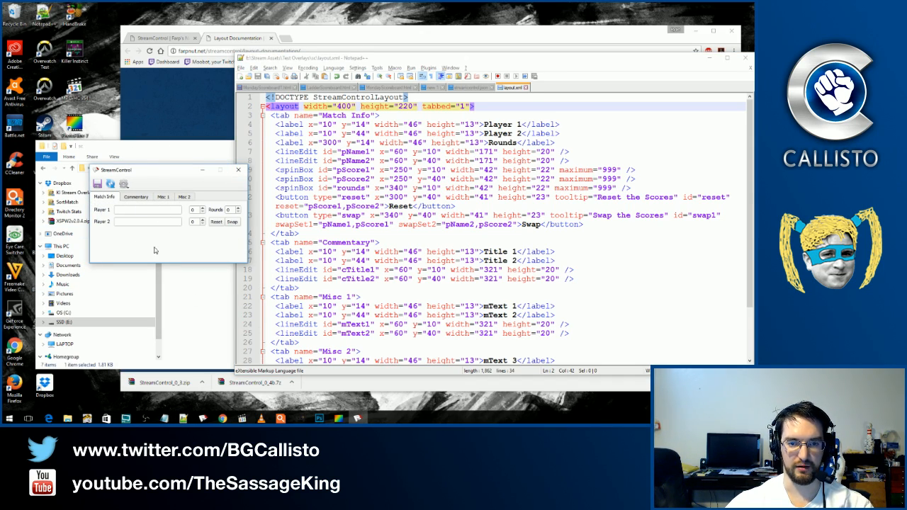
{"action": "left_click", "coordinate": [136, 199]}
{"action": "left_click", "coordinate": [163, 197]}
{"action": "left_click", "coordinate": [465, 106]}
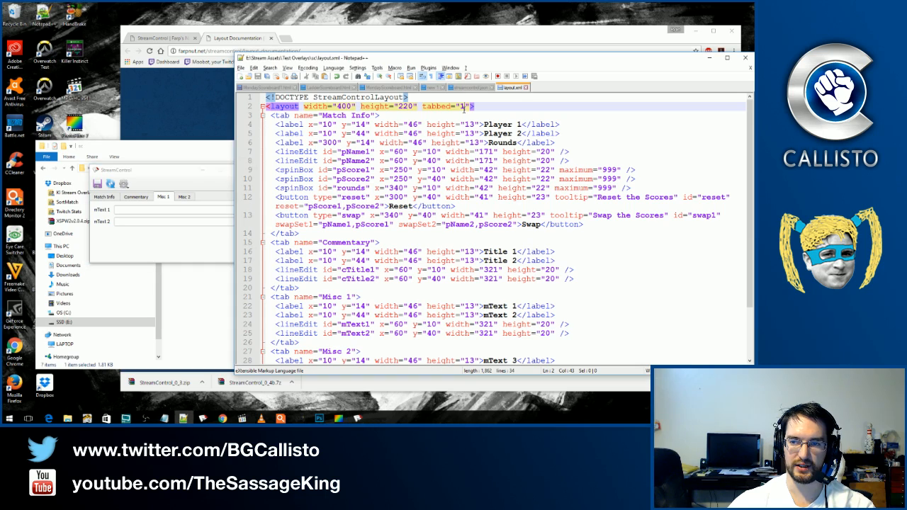
{"action": "left_click", "coordinate": [219, 241]}
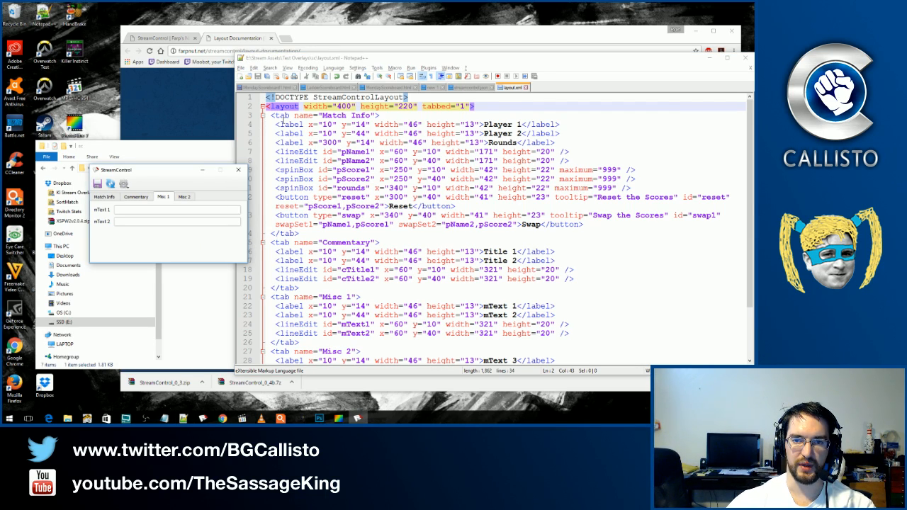
Examine the Match Info tab element in layout.xml and compare it with StreamControl's Match Info, Commentary, Misc 1 and Misc 2 pages.
{"action": "left_click", "coordinate": [282, 117]}
{"action": "key", "text": "shift+Right"}
{"action": "key", "text": "shift+Right"}
{"action": "key", "text": "shift+Right"}
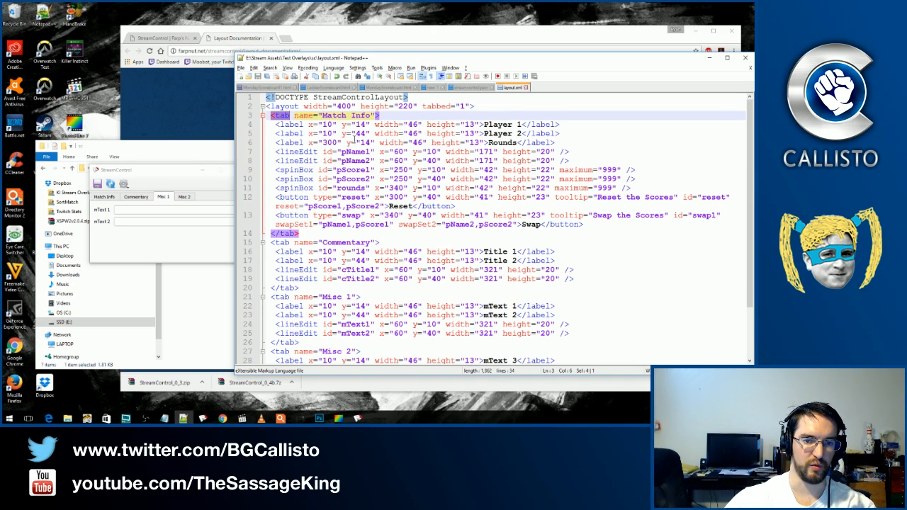
{"action": "left_click", "coordinate": [124, 184]}
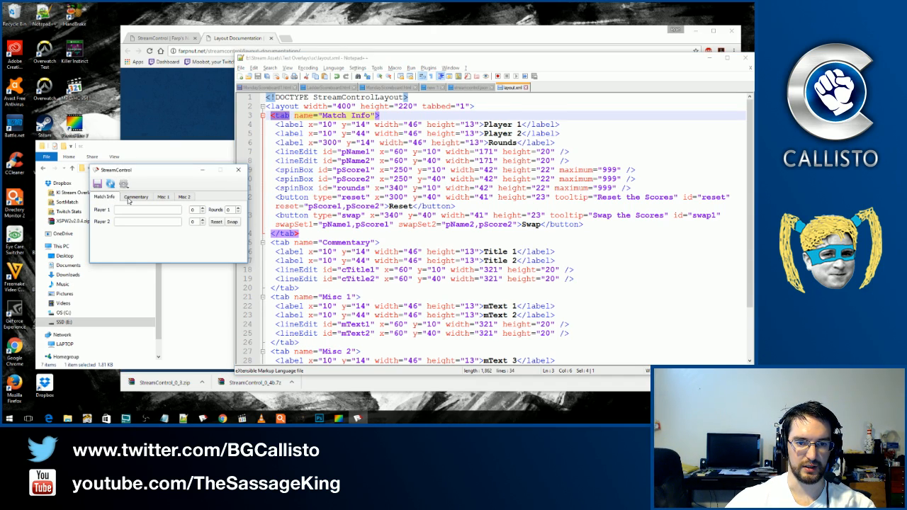
{"action": "left_click", "coordinate": [129, 198]}
{"action": "left_click", "coordinate": [163, 198]}
{"action": "left_click", "coordinate": [184, 197]}
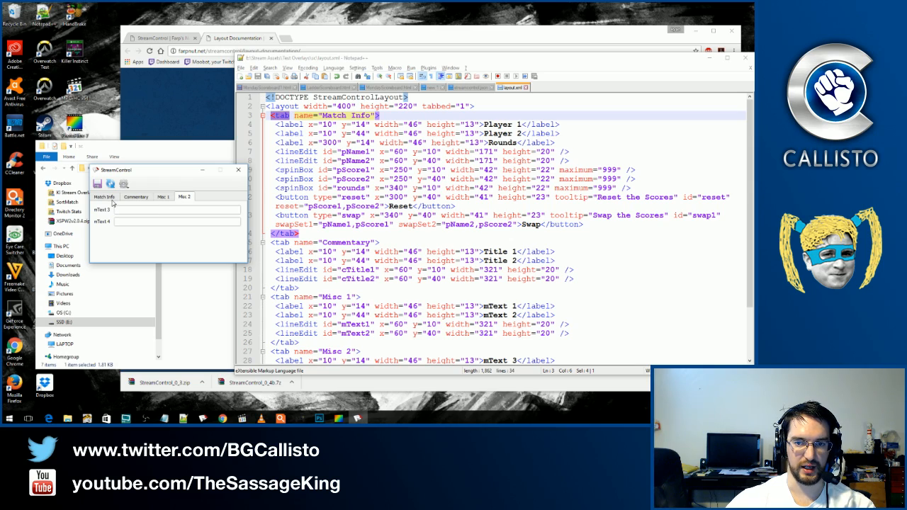
{"action": "left_click", "coordinate": [109, 198]}
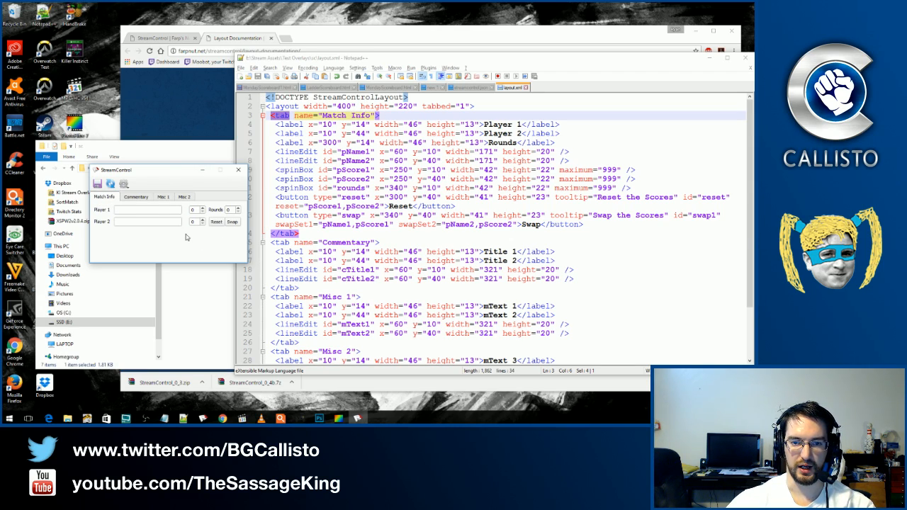
{"action": "left_click", "coordinate": [136, 197]}
{"action": "left_click", "coordinate": [165, 197]}
{"action": "left_click", "coordinate": [184, 198]}
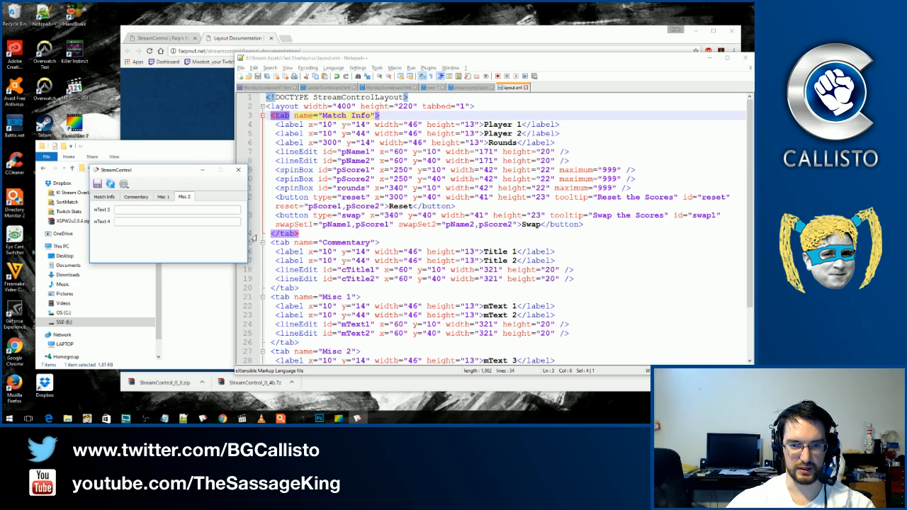
{"action": "left_click", "coordinate": [107, 199]}
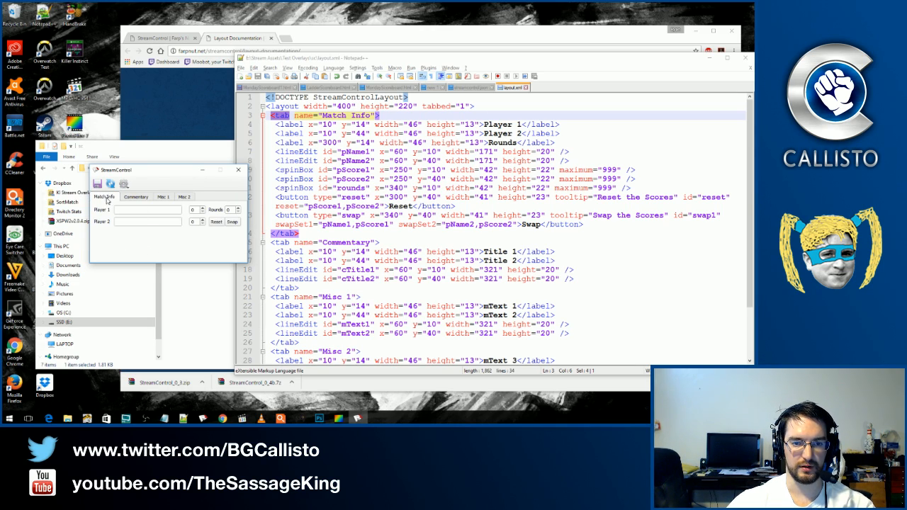
Narrow the Notepad++ window and compare the Player 1 label element in layout.xml with its label in StreamControl.
{"action": "left_click", "coordinate": [321, 133]}
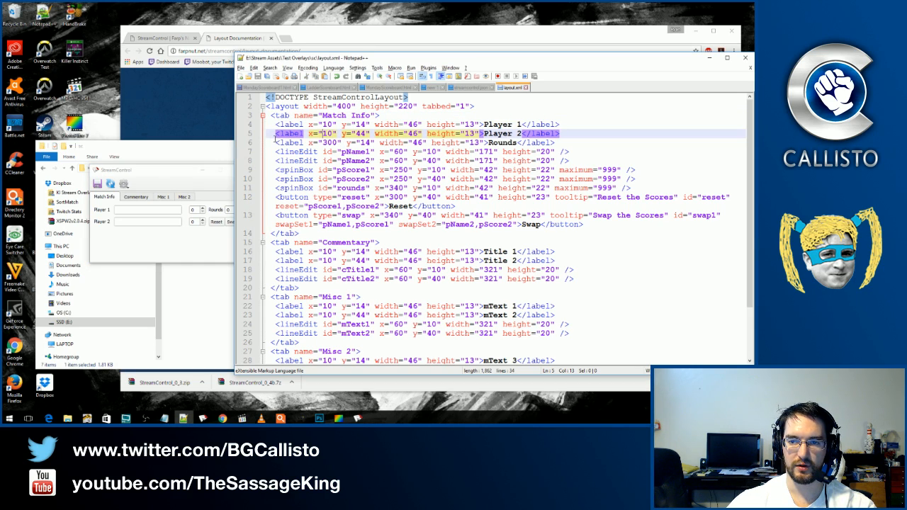
{"action": "left_click_drag", "start_coordinate": [235, 181], "coordinate": [271, 177]}
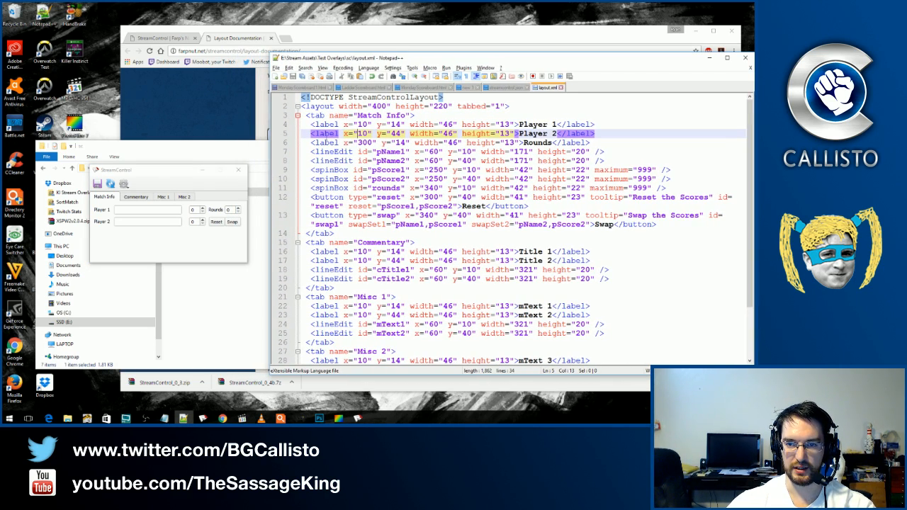
{"action": "double_click", "coordinate": [338, 125]}
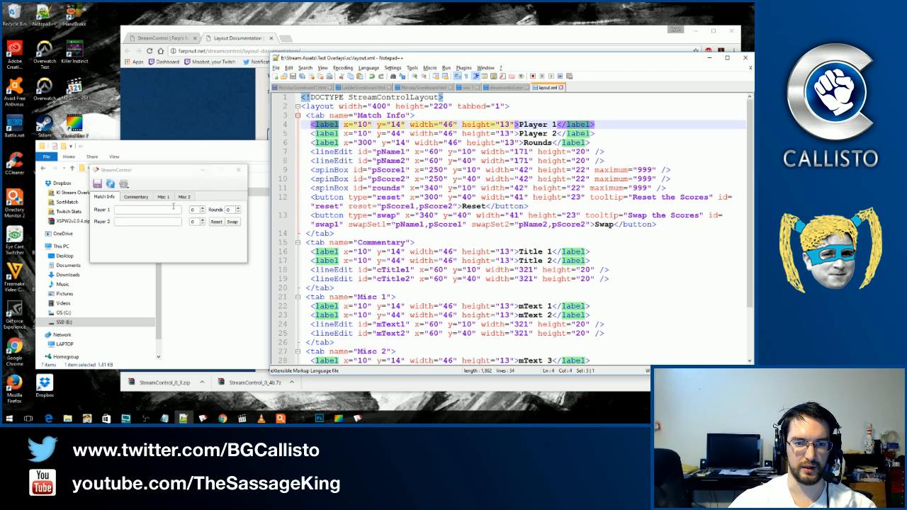
{"action": "left_click", "coordinate": [112, 211]}
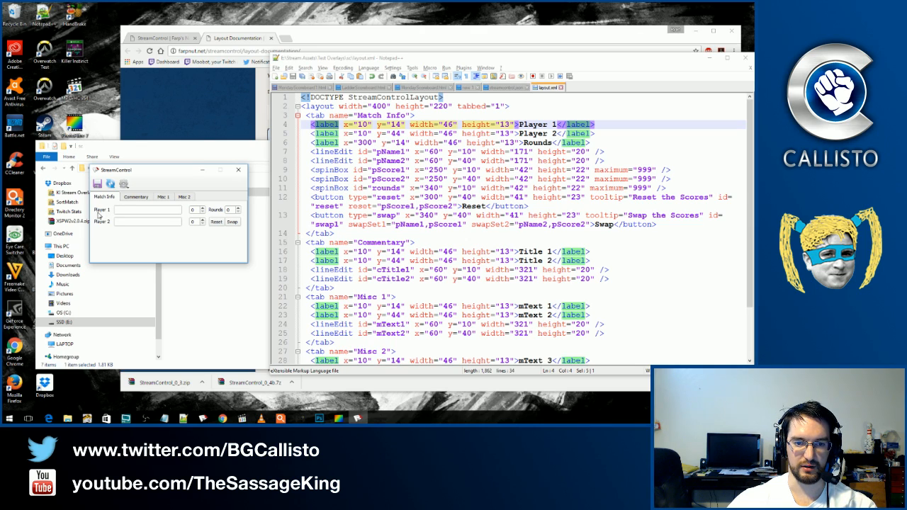
Change the first Match Info label in layout.xml to Player 3 and refresh StreamControl.
{"action": "left_click", "coordinate": [553, 124]}
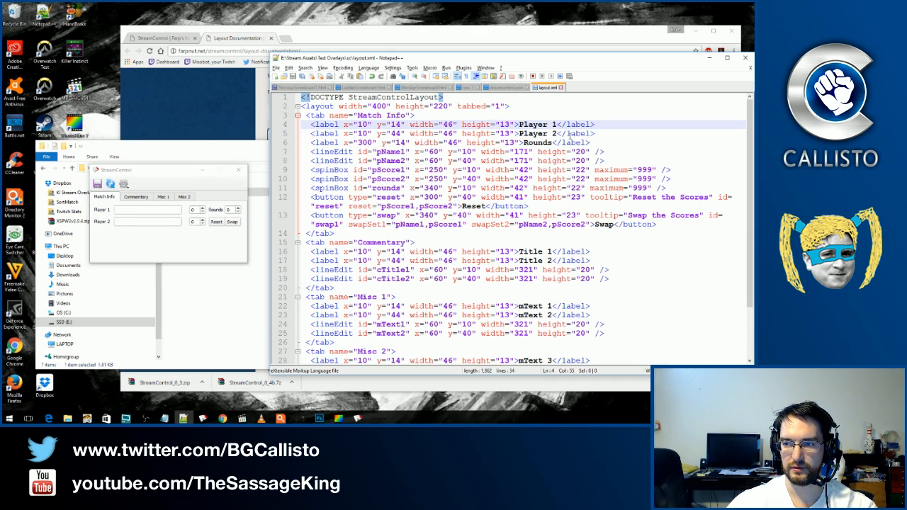
{"action": "key", "text": "BackSpace"}
{"action": "type", "text": "3"}
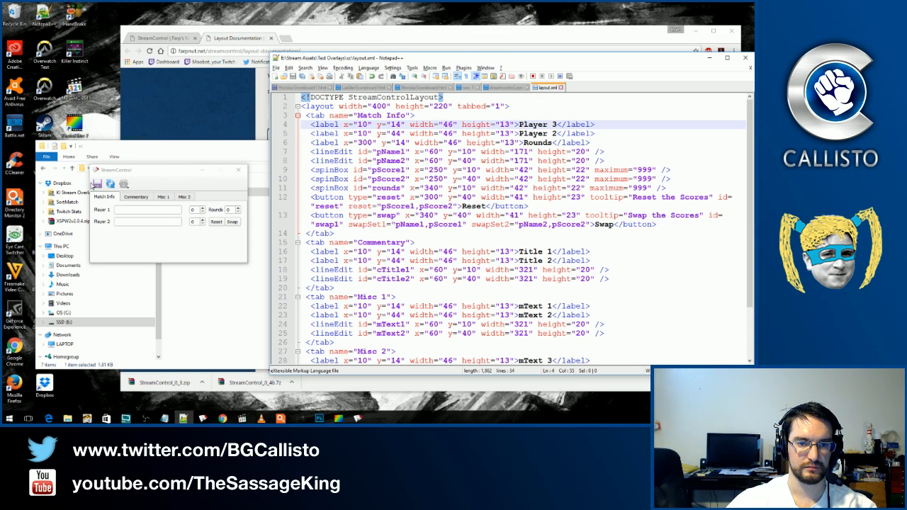
{"action": "left_click", "coordinate": [97, 186]}
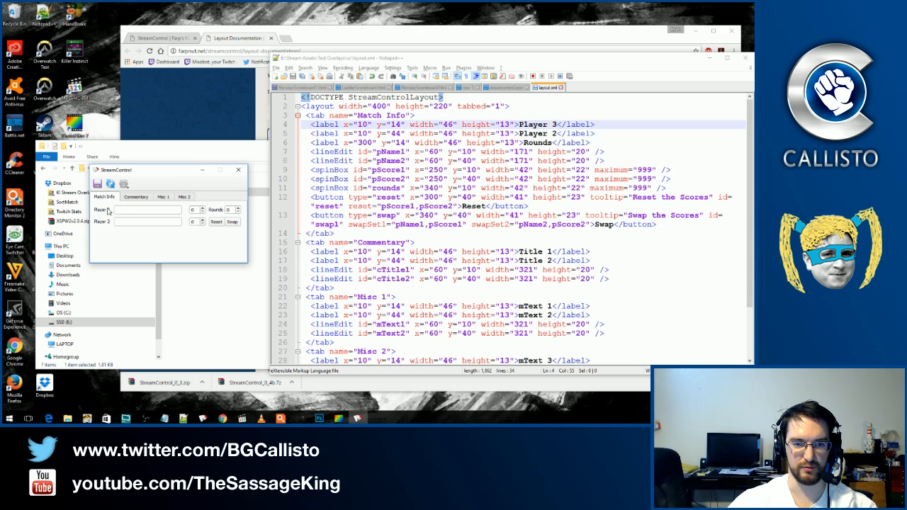
Reload and close the modified streamcontrol.json in Notepad++, and set the first Match Info label in layout.xml back to Player 1.
{"action": "left_click", "coordinate": [556, 129]}
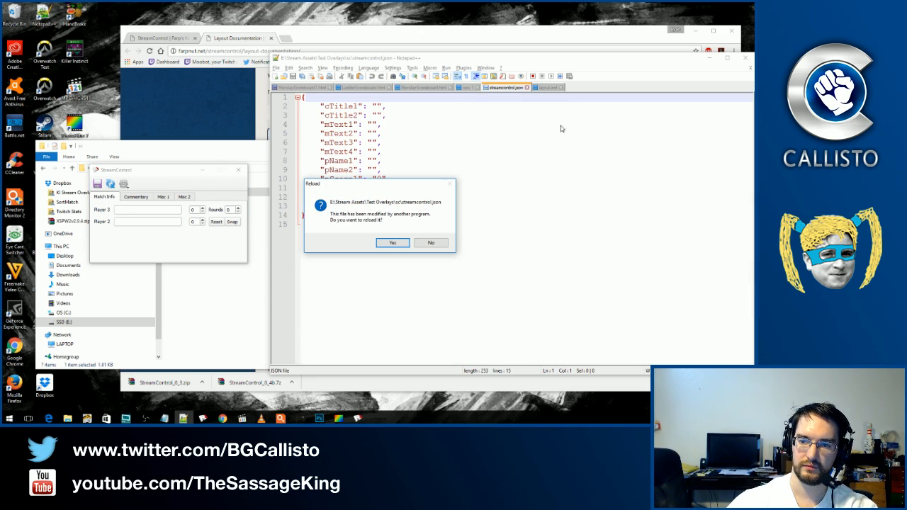
{"action": "left_click", "coordinate": [379, 242]}
{"action": "left_click", "coordinate": [526, 87]}
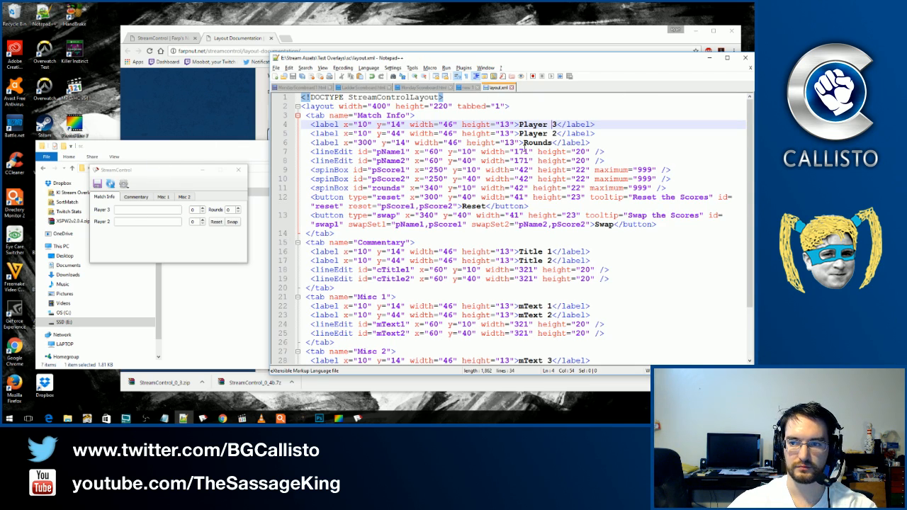
{"action": "key", "text": "Delete"}
{"action": "type", "text": "1"}
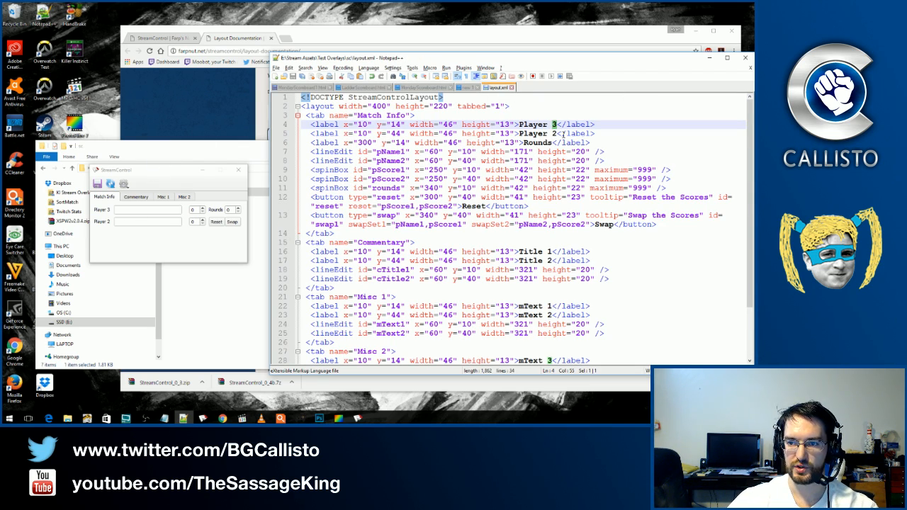
Delete the Rounds label line from the Match Info tab in layout.xml, save the file and reload the layout in StreamControl.
{"action": "left_click", "coordinate": [590, 141]}
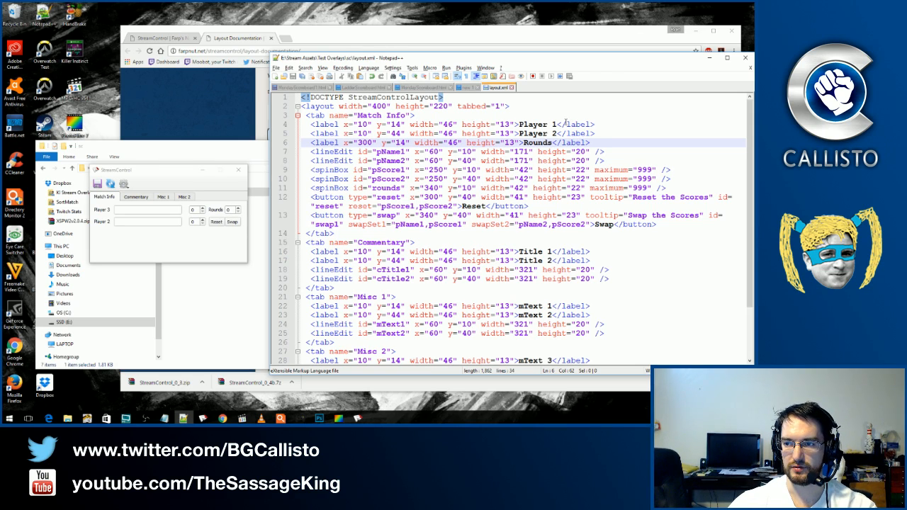
{"action": "left_click", "coordinate": [605, 133]}
{"action": "left_click_drag", "start_coordinate": [604, 133], "coordinate": [606, 139]}
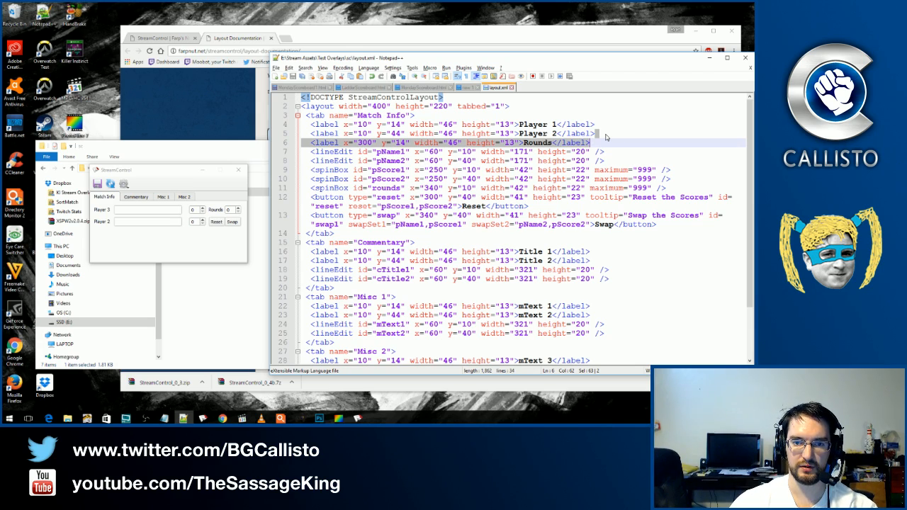
{"action": "key", "text": "Delete"}
{"action": "key", "text": "ctrl+s"}
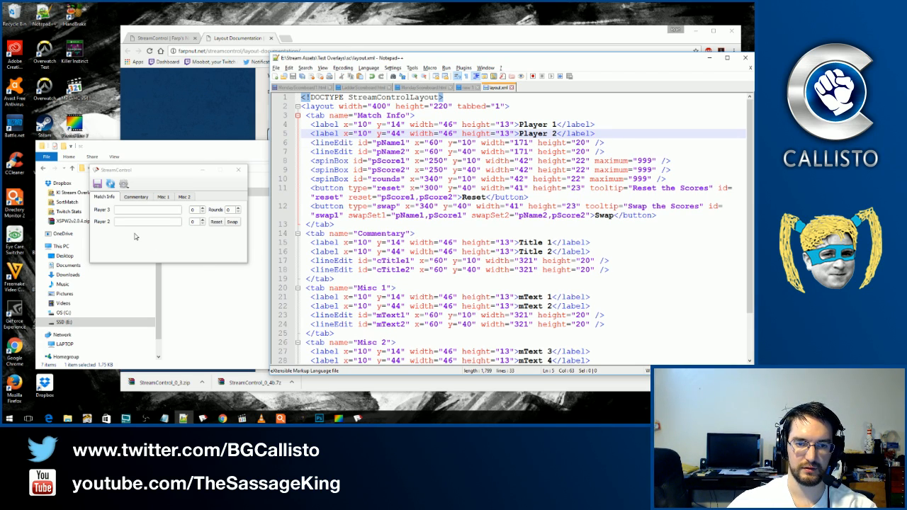
{"action": "left_click", "coordinate": [135, 232]}
{"action": "left_click", "coordinate": [110, 184]}
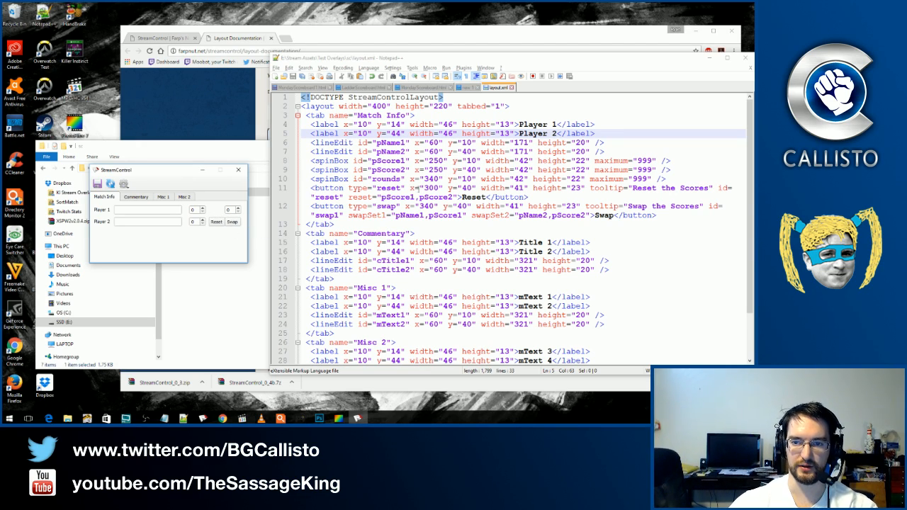
Examine the lineEdit element with id pName1 in the Match Info section of layout.xml.
{"action": "left_click", "coordinate": [333, 142]}
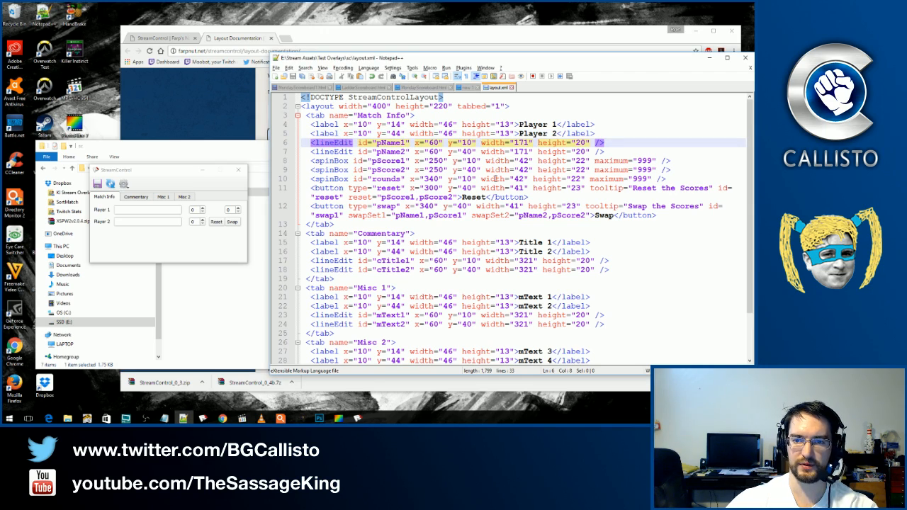
{"action": "key", "text": "Left"}
{"action": "key", "text": "Left"}
{"action": "key", "text": "Left"}
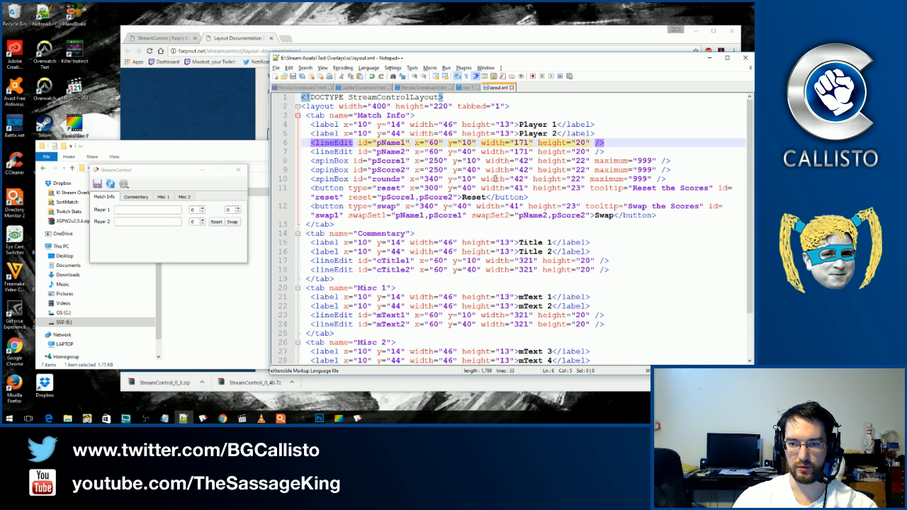
{"action": "key", "text": "shift+Right"}
{"action": "key", "text": "shift+Right"}
{"action": "key", "text": "shift+Right"}
{"action": "key", "text": "shift+Right"}
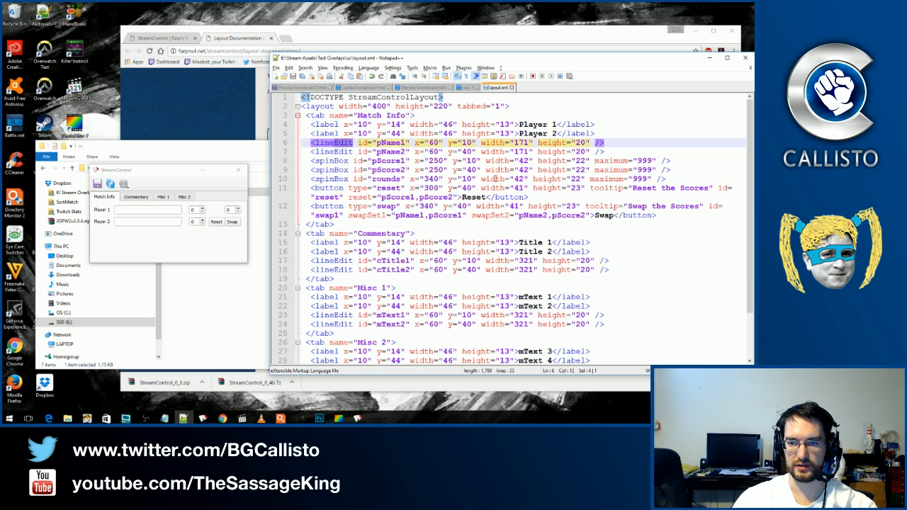
{"action": "key", "text": "Left"}
{"action": "key", "text": "Left"}
{"action": "key", "text": "Left"}
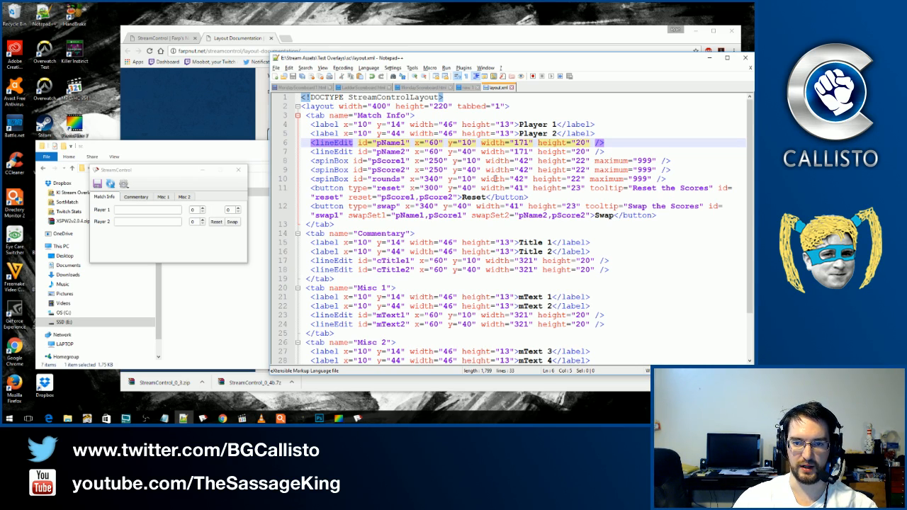
{"action": "key", "text": "shift+Right"}
{"action": "key", "text": "shift+Right"}
{"action": "key", "text": "shift+Right"}
{"action": "key", "text": "Right"}
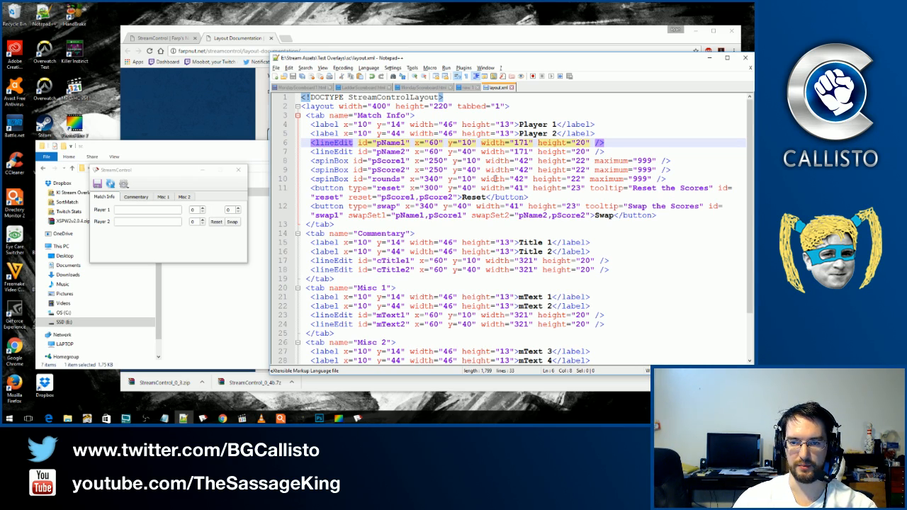
{"action": "key", "text": "Right"}
{"action": "key", "text": "Right"}
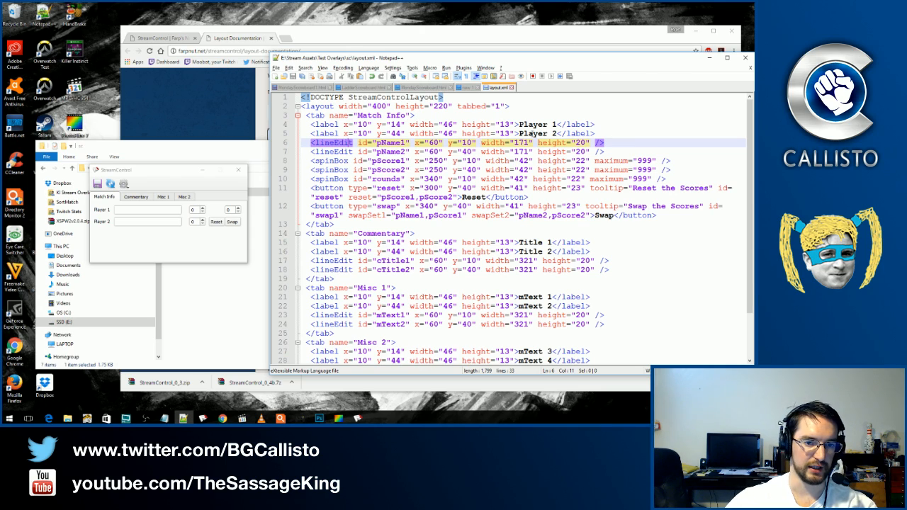
Enter the test text asfd;lsakjf;lasdj in StreamControl's Player 1 field, save it and open streamcontrol.json in Notepad++.
{"action": "left_click", "coordinate": [155, 206]}
{"action": "type", "text": "asdfjkalsjflasd"}
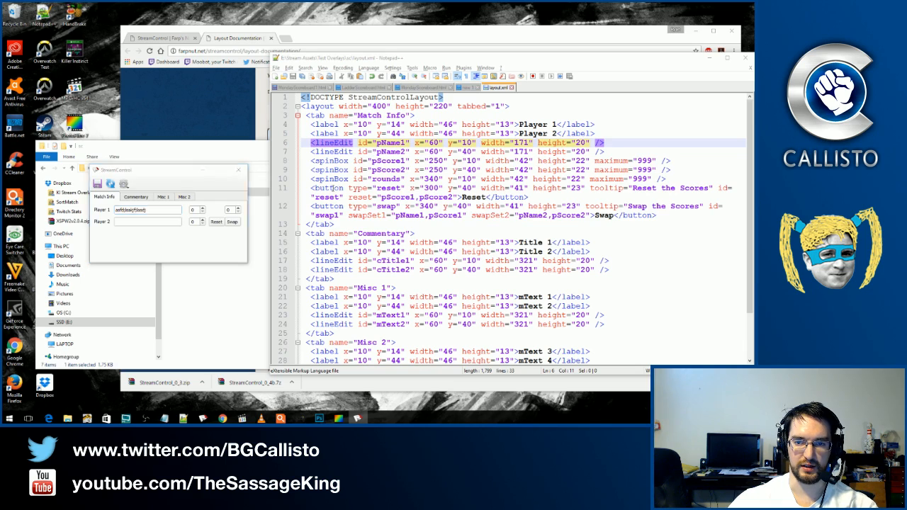
{"action": "key", "text": "alt+Tab"}
{"action": "key", "text": "Tab"}
{"action": "left_click_drag", "start_coordinate": [211, 218], "coordinate": [542, 206]}
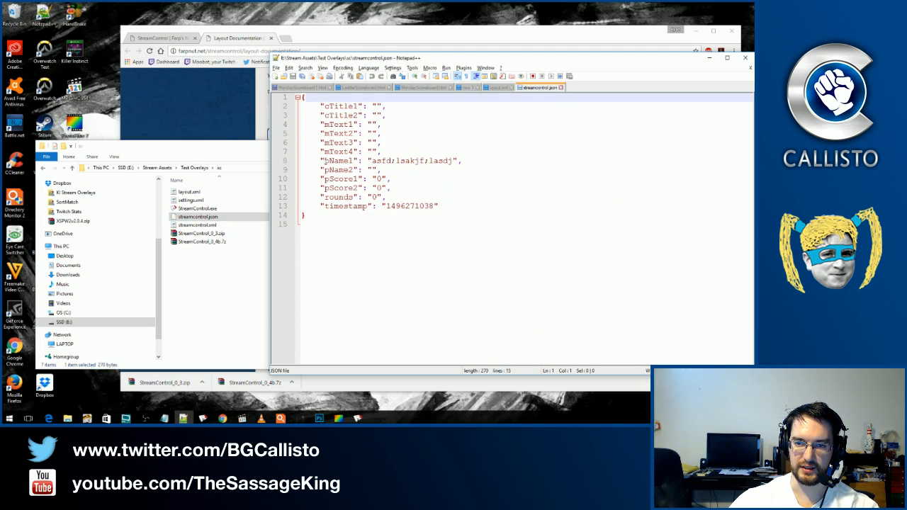
Examine the pName1 entry and its value in streamcontrol.json, and close the file in Notepad++.
{"action": "double_click", "coordinate": [333, 161]}
{"action": "left_click_drag", "start_coordinate": [372, 161], "coordinate": [459, 161]}
{"action": "left_click", "coordinate": [206, 154]}
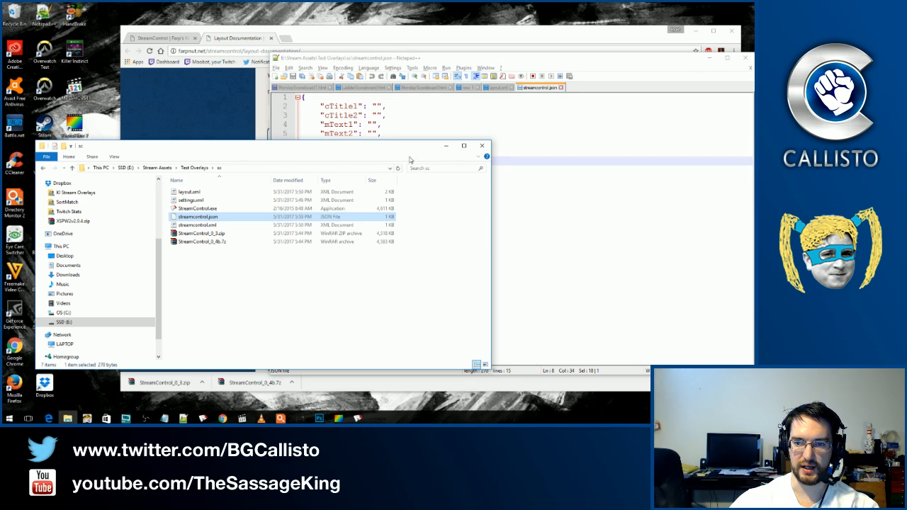
{"action": "left_click", "coordinate": [560, 87]}
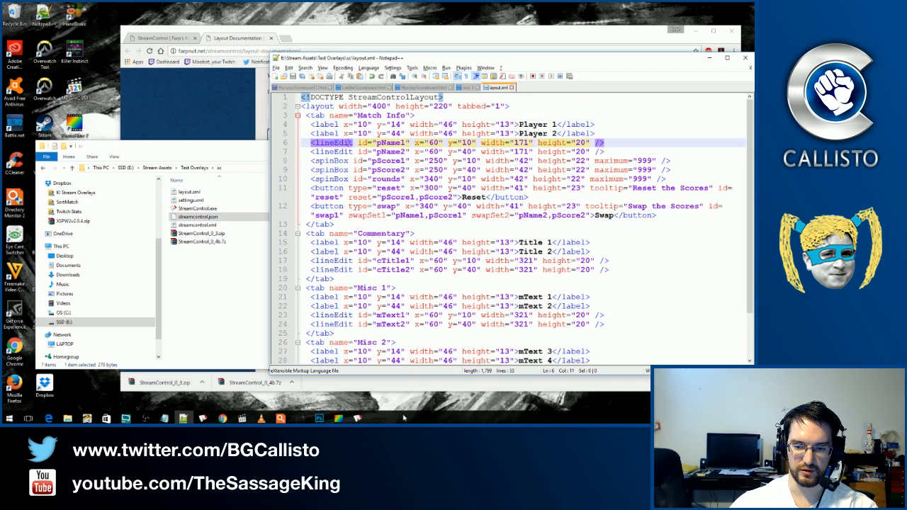
Minimise the browser window and arrange the sc folder window and the StreamControl window beside layout.xml.
{"action": "left_click", "coordinate": [358, 419]}
{"action": "left_click_drag", "start_coordinate": [168, 171], "coordinate": [172, 186]}
{"action": "left_click_drag", "start_coordinate": [161, 148], "coordinate": [128, 57]}
{"action": "left_click", "coordinate": [696, 31]}
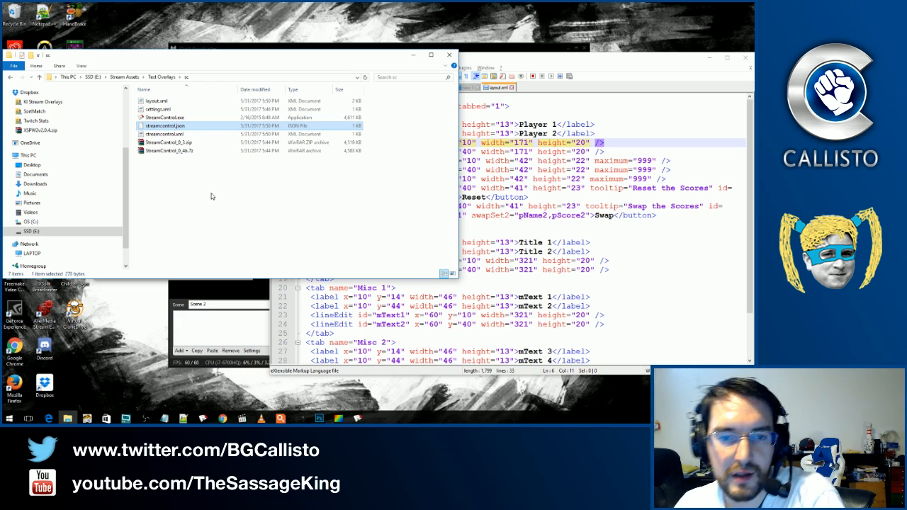
{"action": "left_click", "coordinate": [357, 418]}
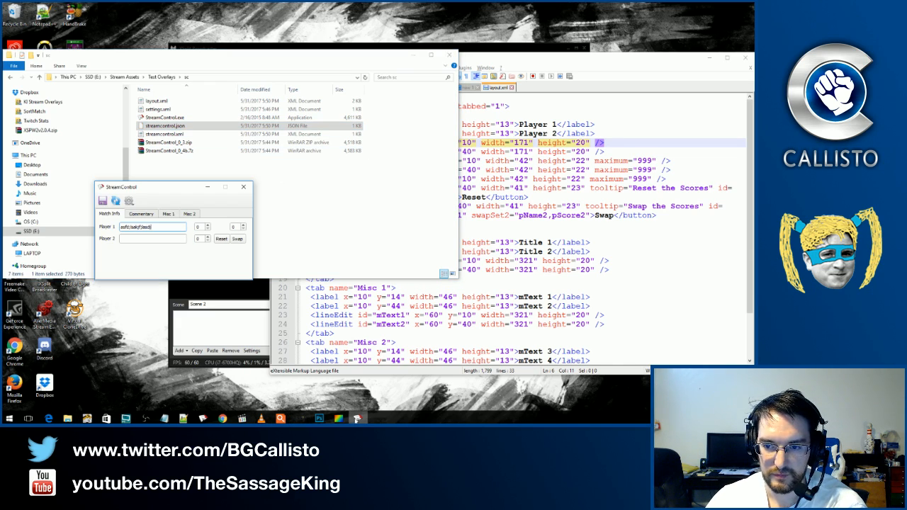
{"action": "left_click_drag", "start_coordinate": [151, 190], "coordinate": [116, 256]}
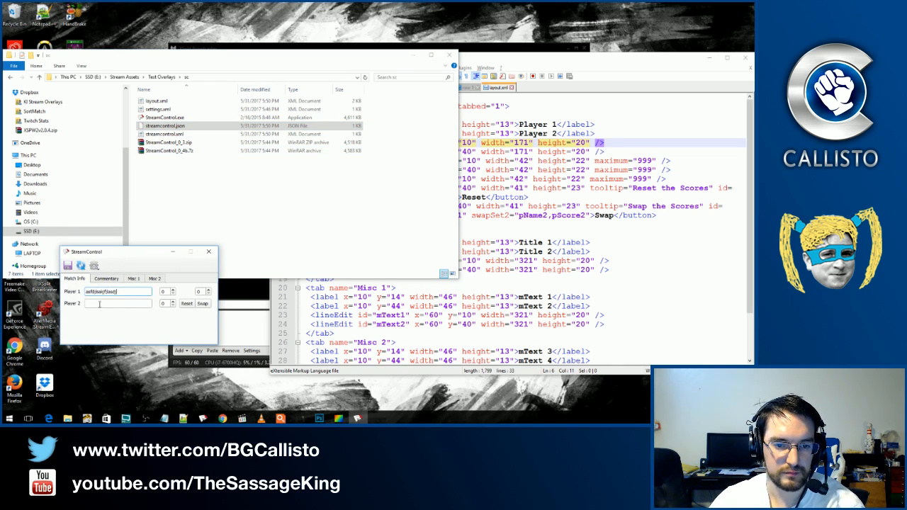
Set the maximum of the pScore1, pScore2 and rounds spinBoxes to 99 in layout.xml and save the file.
{"action": "left_click", "coordinate": [615, 168]}
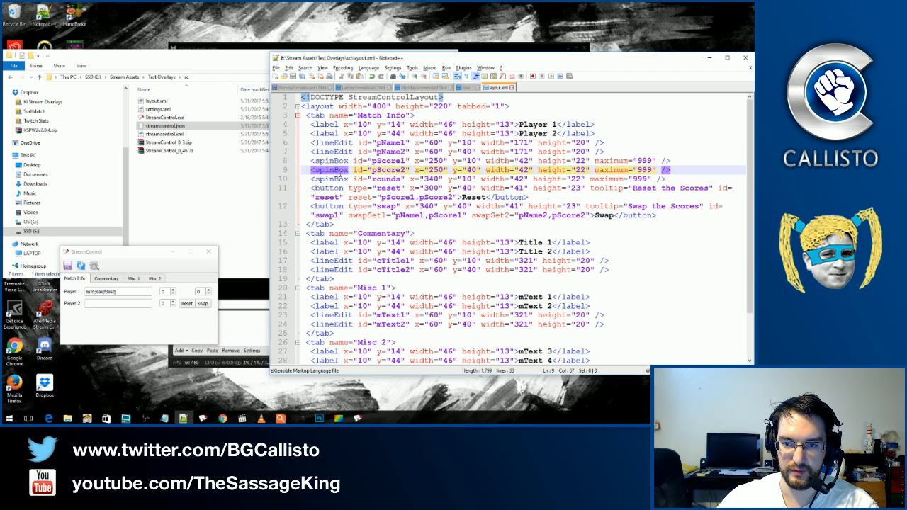
{"action": "left_click", "coordinate": [172, 289]}
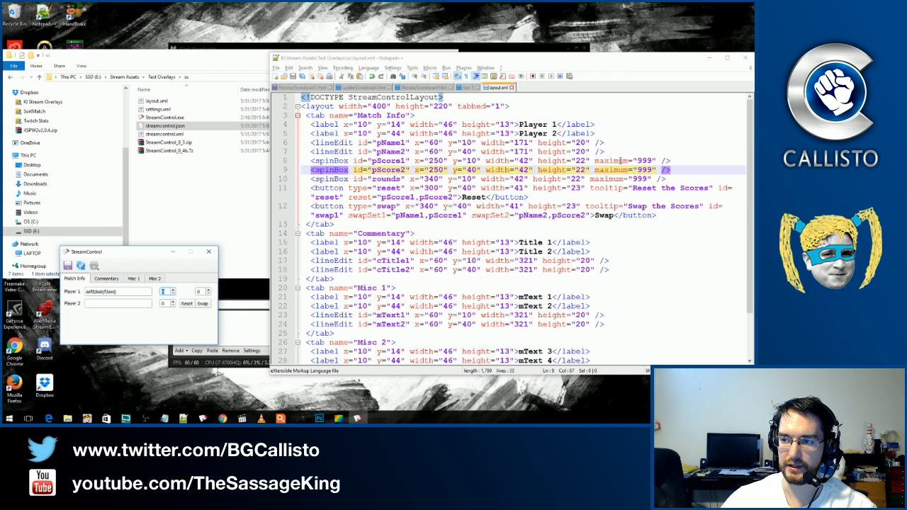
{"action": "left_click_drag", "start_coordinate": [635, 161], "coordinate": [644, 161]}
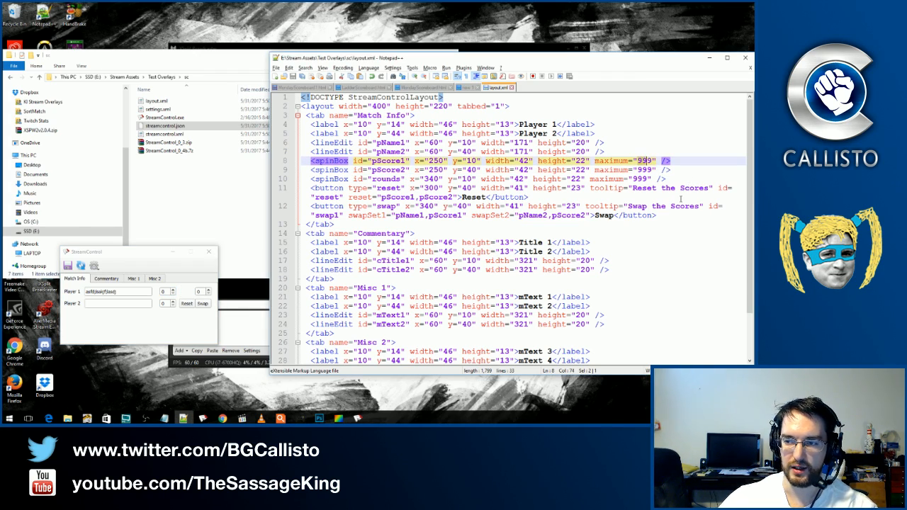
{"action": "key", "text": "BackSpace"}
{"action": "key", "text": "Down"}
{"action": "key", "text": "Delete"}
{"action": "key", "text": "Down"}
{"action": "key", "text": "BackSpace"}
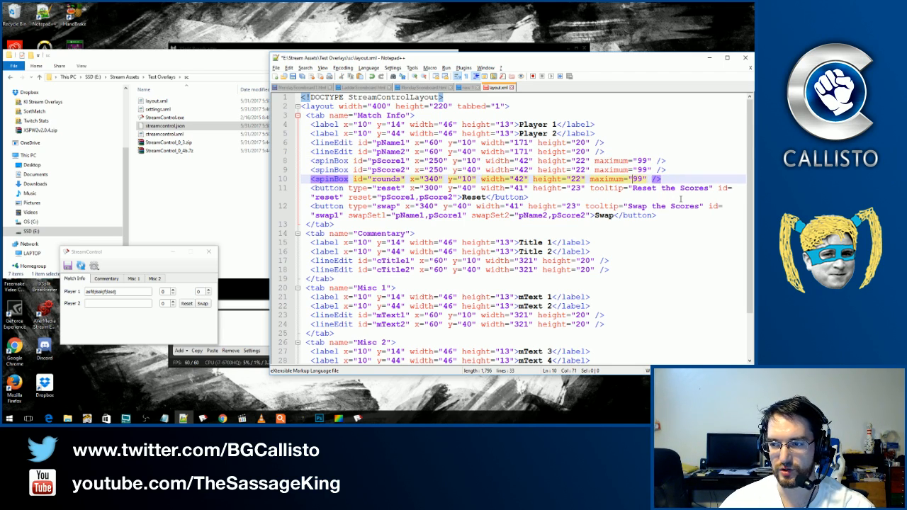
{"action": "key", "text": "ctrl+s"}
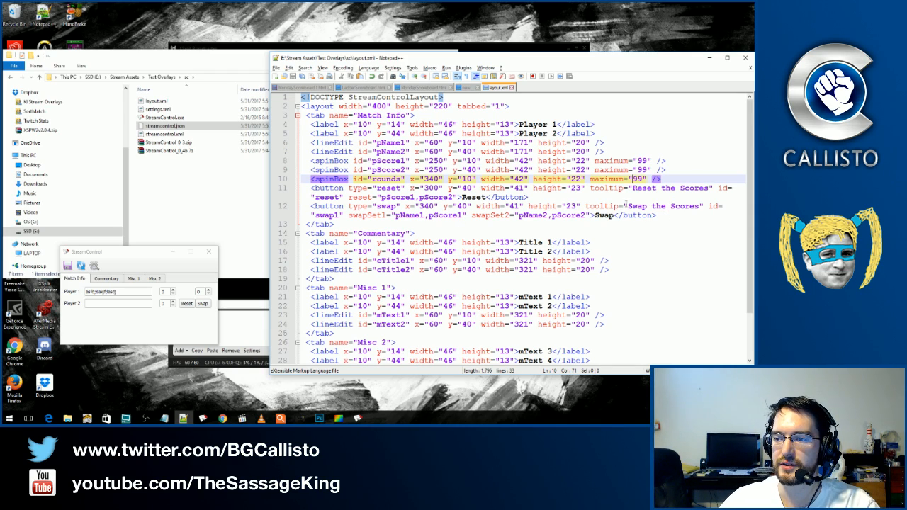
Delete the rounds spinBox line from the Match Info tab in layout.xml and apply it in StreamControl.
{"action": "left_click", "coordinate": [694, 168]}
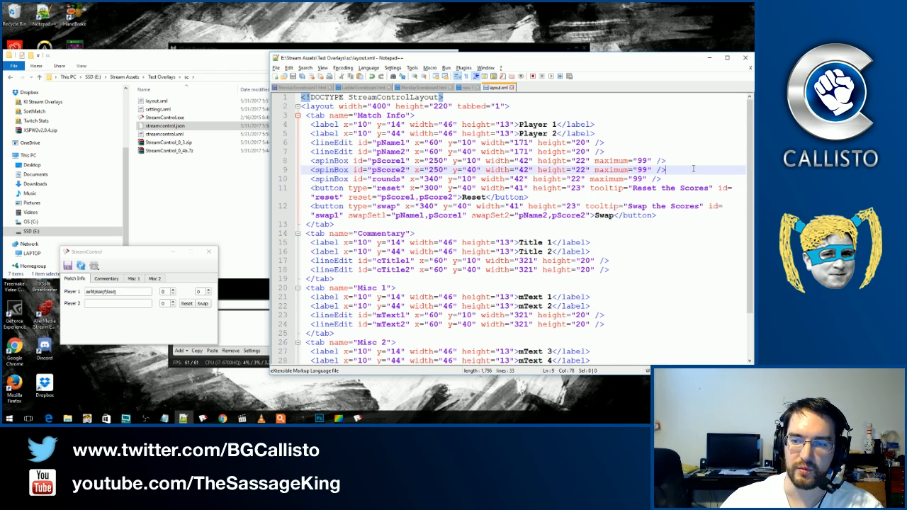
{"action": "key", "text": "shift+Down"}
{"action": "key", "text": "Delete"}
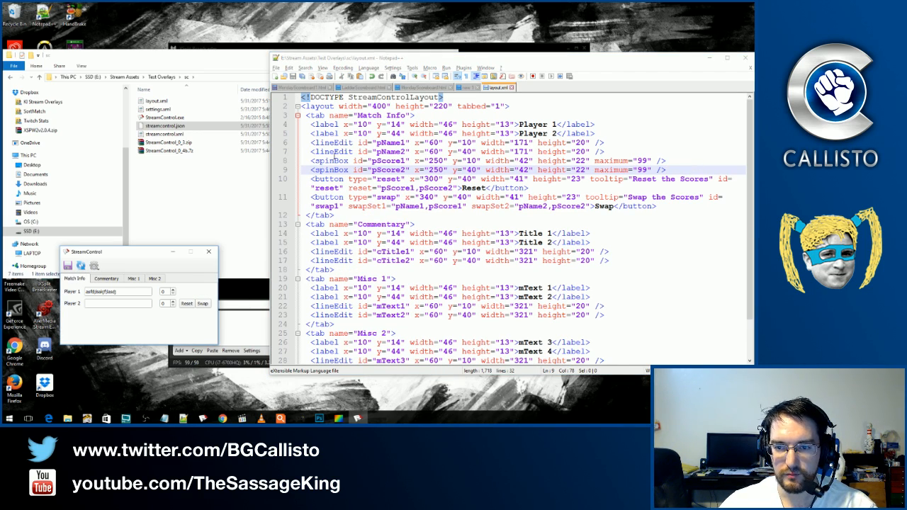
Examine the type, x and y attributes of the Reset button line in layout.xml.
{"action": "left_click", "coordinate": [310, 180]}
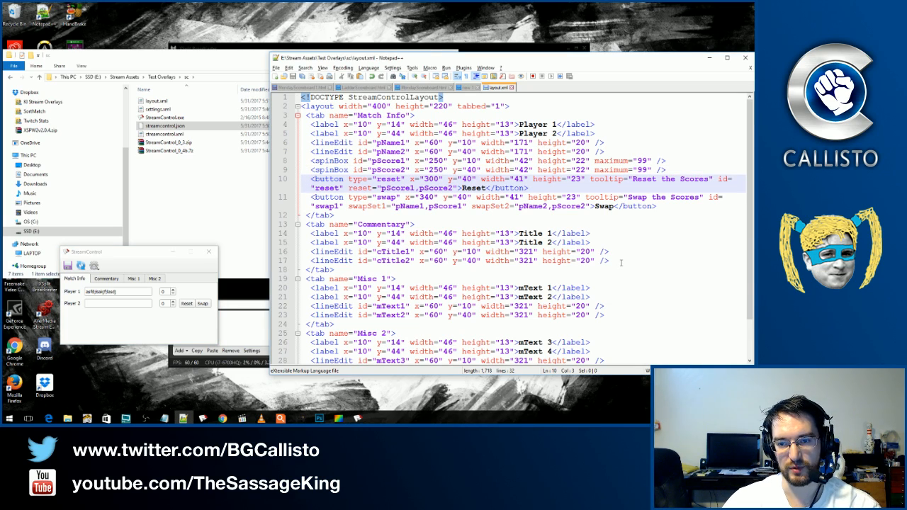
{"action": "key", "text": "Right"}
{"action": "key", "text": "Right"}
{"action": "key", "text": "Right"}
{"action": "key", "text": "Right"}
{"action": "key", "text": "Right"}
{"action": "key", "text": "Right"}
{"action": "key", "text": "Right"}
{"action": "key", "text": "Right"}
{"action": "key", "text": "Right"}
{"action": "key", "text": "Right"}
{"action": "key", "text": "Right"}
{"action": "key", "text": "Right"}
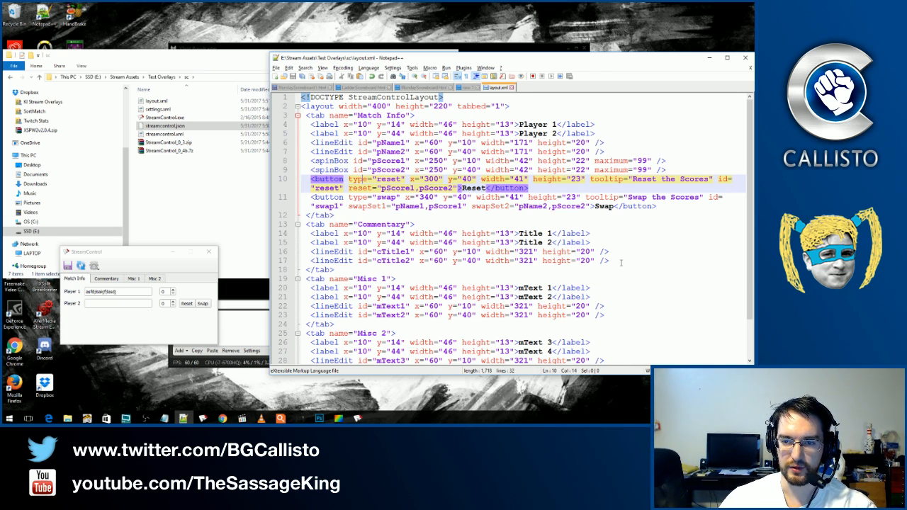
{"action": "key", "text": "Right"}
{"action": "key", "text": "Right"}
{"action": "key", "text": "Right"}
{"action": "key", "text": "Right"}
{"action": "key", "text": "Right"}
{"action": "key", "text": "Right"}
{"action": "key", "text": "Right"}
{"action": "key", "text": "Right"}
{"action": "key", "text": "shift+Right"}
{"action": "key", "text": "shift+Right"}
{"action": "key", "text": "shift+Right"}
{"action": "key", "text": "shift+Right"}
{"action": "key", "text": "shift+Right"}
{"action": "key", "text": "shift+Right"}
{"action": "key", "text": "shift+Right"}
{"action": "key", "text": "shift+Right"}
{"action": "key", "text": "shift+Right"}
{"action": "key", "text": "shift+Right"}
{"action": "key", "text": "shift+Right"}
{"action": "key", "text": "shift+Right"}
{"action": "key", "text": "shift+Right"}
{"action": "key", "text": "shift+Right"}
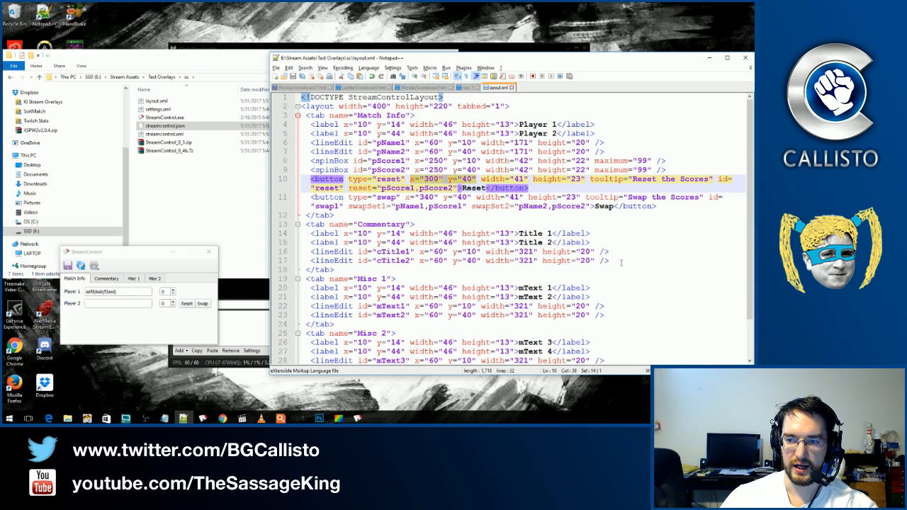
Set the Reset button's y position to 100 in layout.xml, save the file and reload the layout in StreamControl.
{"action": "key", "text": "Left"}
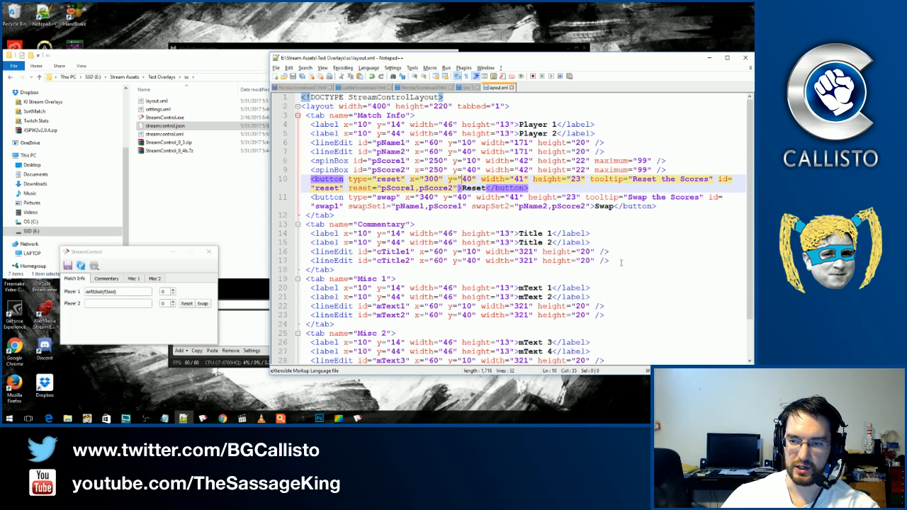
{"action": "key", "text": "Left"}
{"action": "key", "text": "Left"}
{"action": "key", "text": "Left"}
{"action": "key", "text": "Up"}
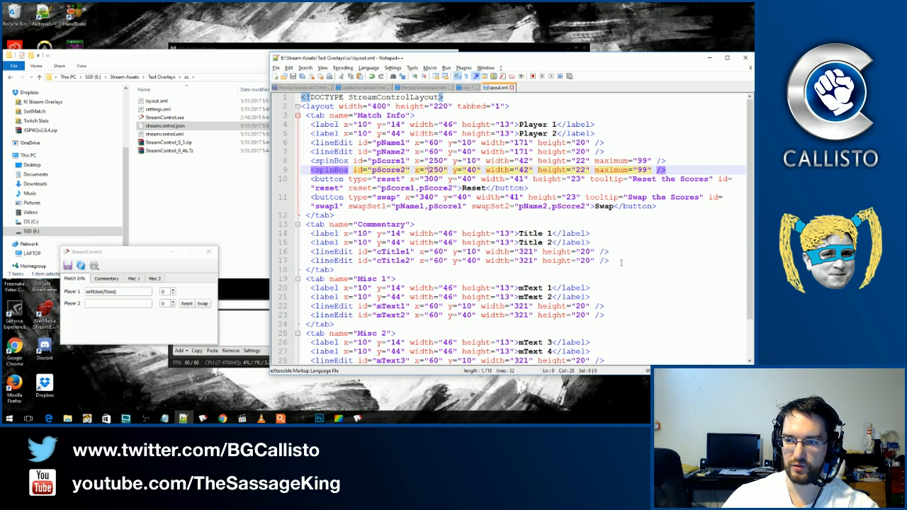
{"action": "key", "text": "Down"}
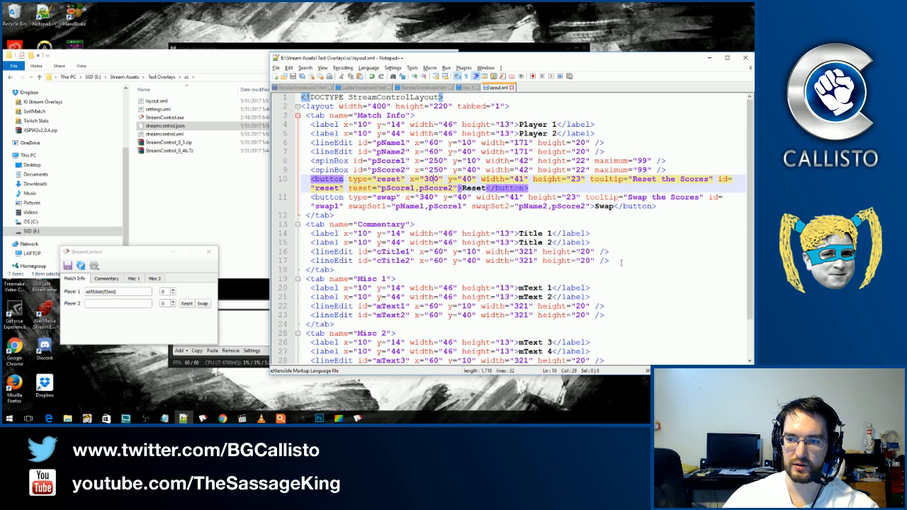
{"action": "type", "text": "10"}
{"action": "key", "text": "ctrl+s"}
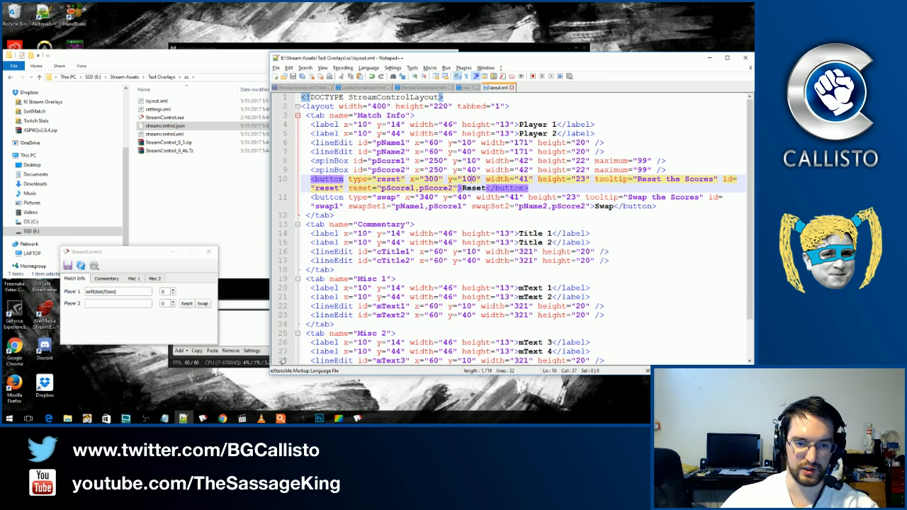
{"action": "left_click", "coordinate": [80, 265]}
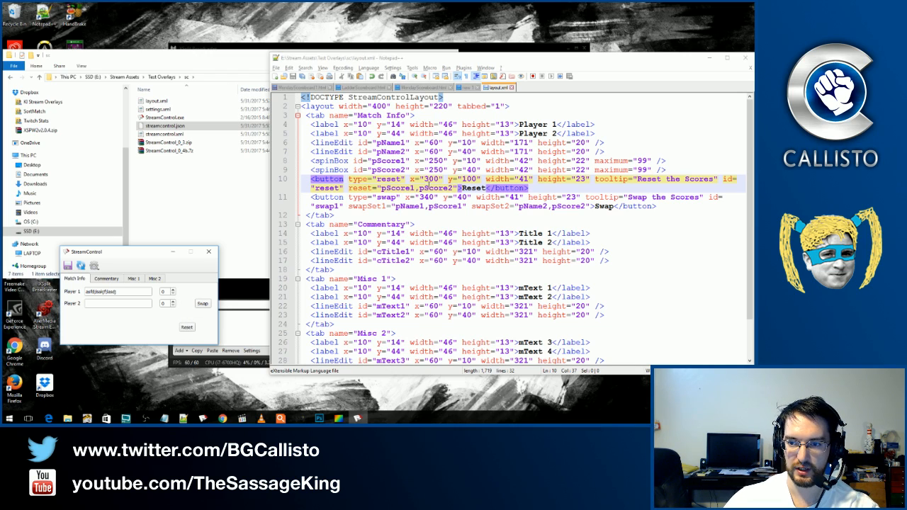
Restore the Reset button's y position to 40 in layout.xml, save the file and reload the layout in StreamControl.
{"action": "left_click", "coordinate": [460, 179]}
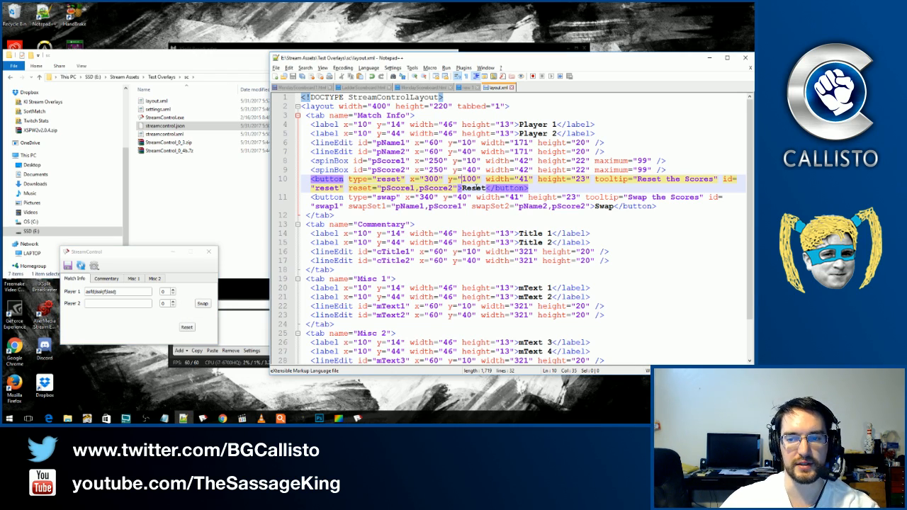
{"action": "type", "text": "4"}
{"action": "key", "text": "ctrl+s"}
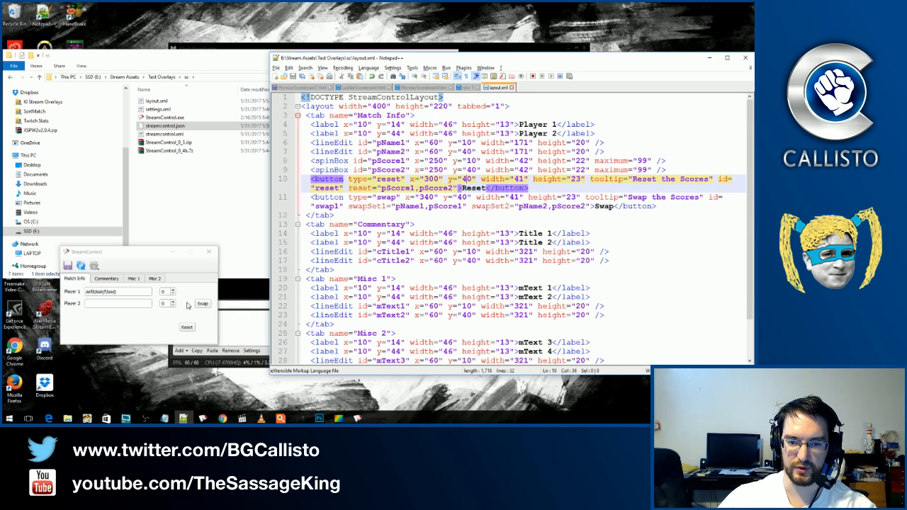
{"action": "left_click", "coordinate": [81, 265]}
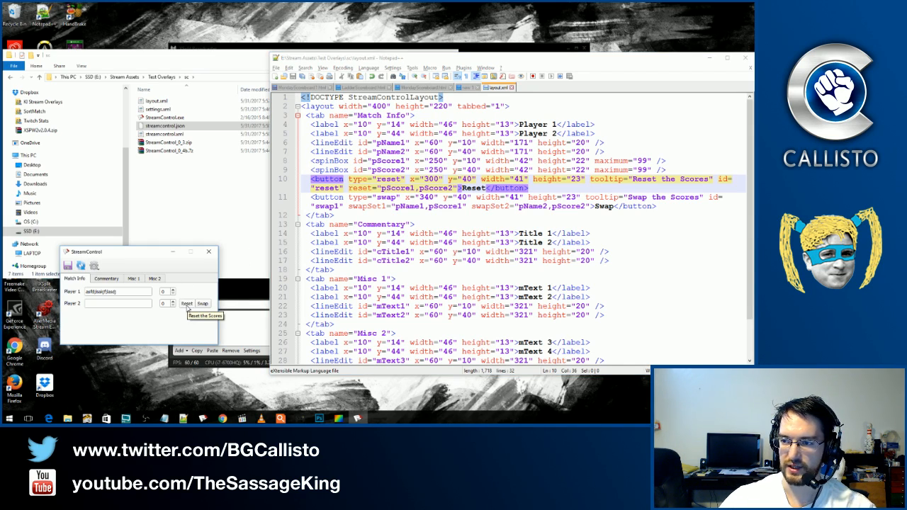
Review the Reset button's tooltip text in layout.xml and change the button's id to reset1.
{"action": "left_click_drag", "start_coordinate": [632, 181], "coordinate": [708, 182]}
{"action": "left_click", "coordinate": [742, 182]}
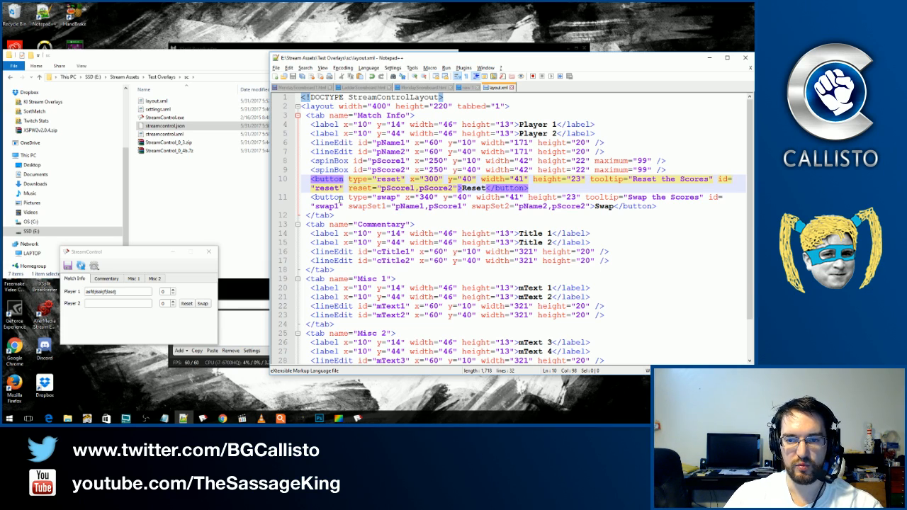
{"action": "type", "text": "1"}
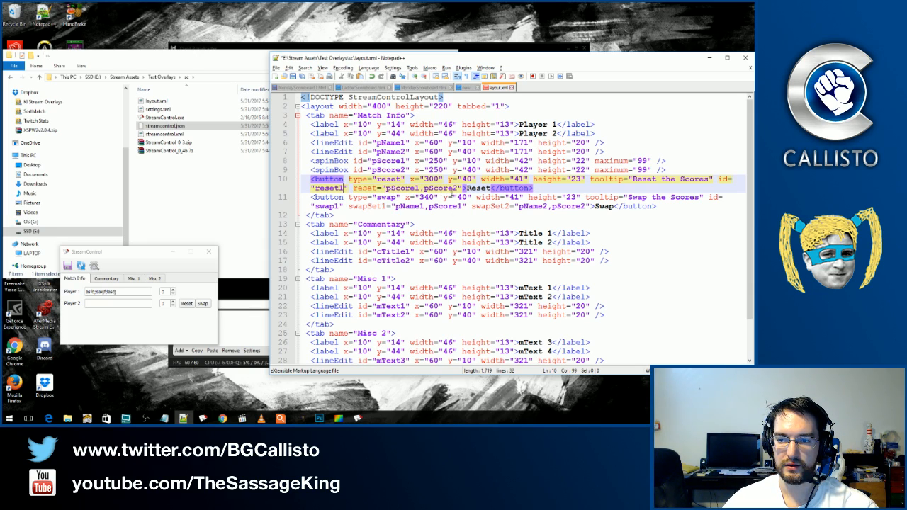
Test the Reset button on Player 1's score in StreamControl and examine its reset attribute listing pScore1 and pScore2.
{"action": "left_click", "coordinate": [425, 188]}
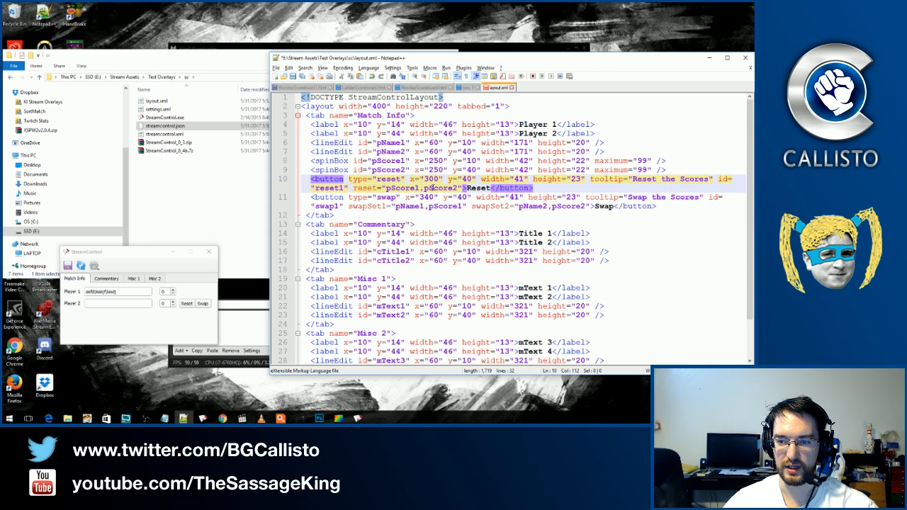
{"action": "left_click", "coordinate": [156, 319]}
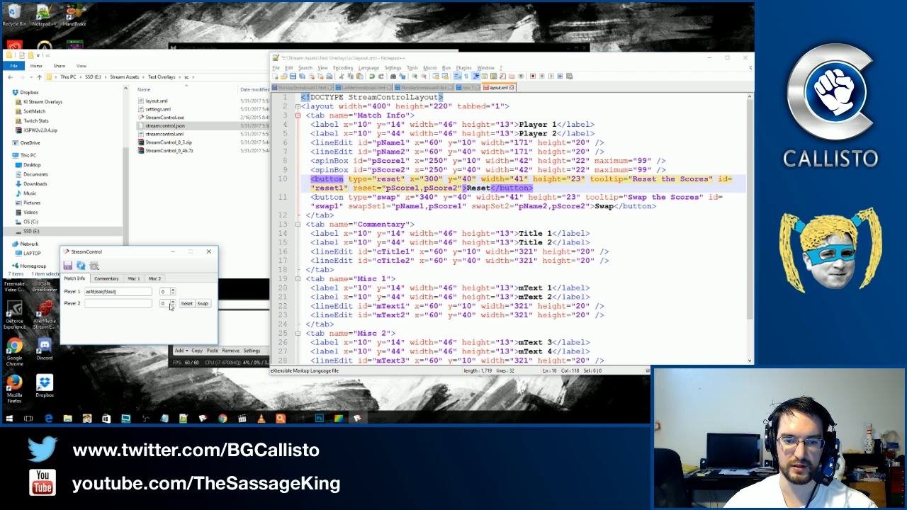
{"action": "left_click", "coordinate": [174, 291]}
{"action": "left_click", "coordinate": [186, 303]}
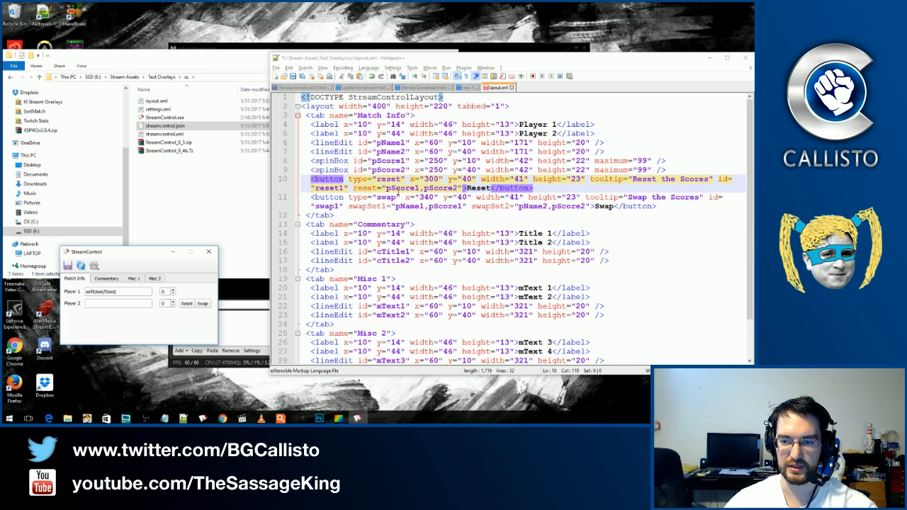
{"action": "left_click_drag", "start_coordinate": [386, 187], "coordinate": [462, 188]}
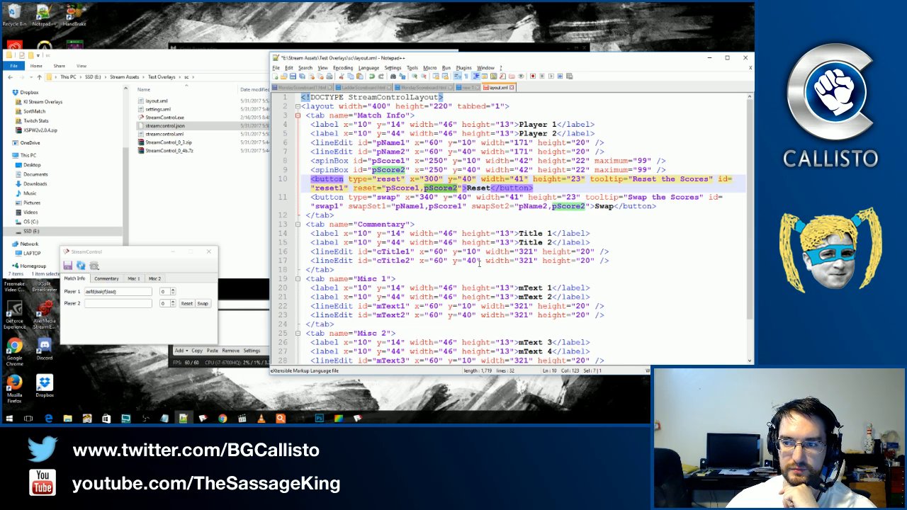
{"action": "left_click", "coordinate": [449, 233]}
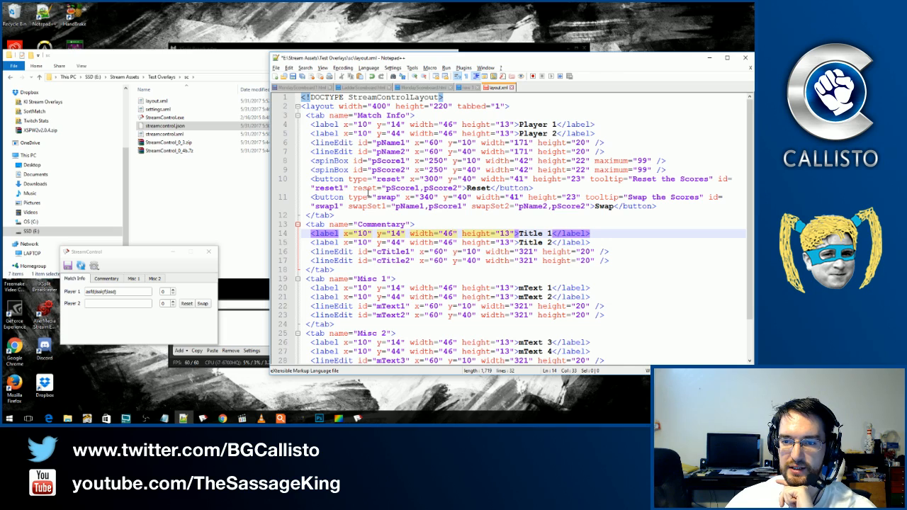
{"action": "left_click", "coordinate": [353, 188]}
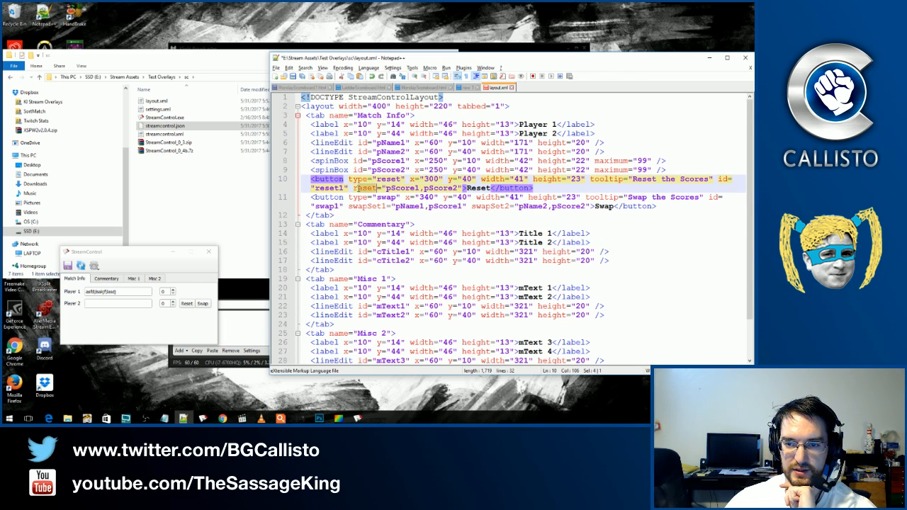
{"action": "double_click", "coordinate": [356, 188]}
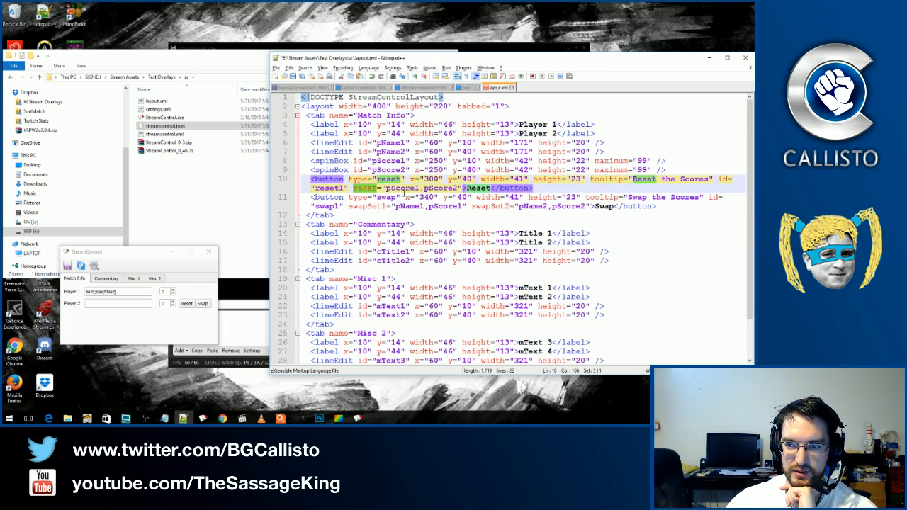
Change the Reset button's caption to button in layout.xml, save the file and reload the layout in StreamControl.
{"action": "left_click_drag", "start_coordinate": [471, 188], "coordinate": [490, 188]}
{"action": "left_click", "coordinate": [466, 188]}
{"action": "key", "text": "shift+Right"}
{"action": "key", "text": "shift+Right"}
{"action": "key", "text": "shift+Right"}
{"action": "key", "text": "shift+Right"}
{"action": "key", "text": "shift+Right"}
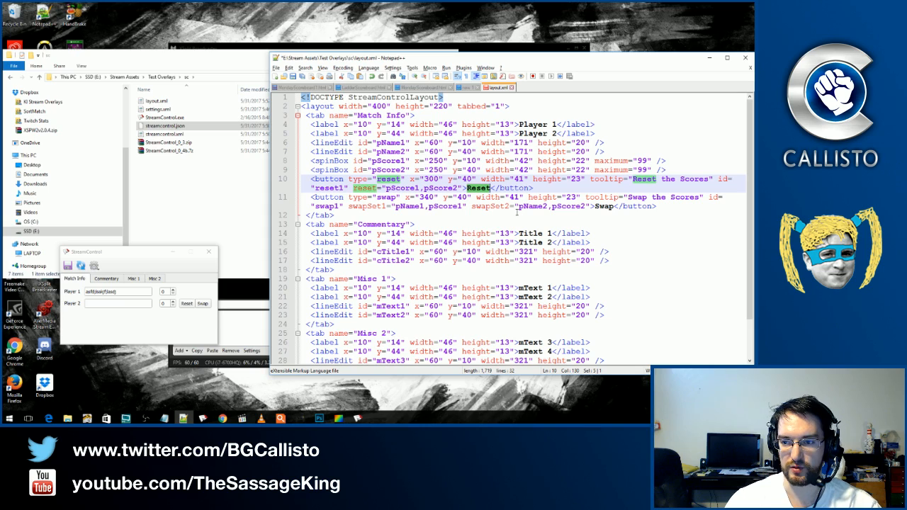
{"action": "type", "text": "button"}
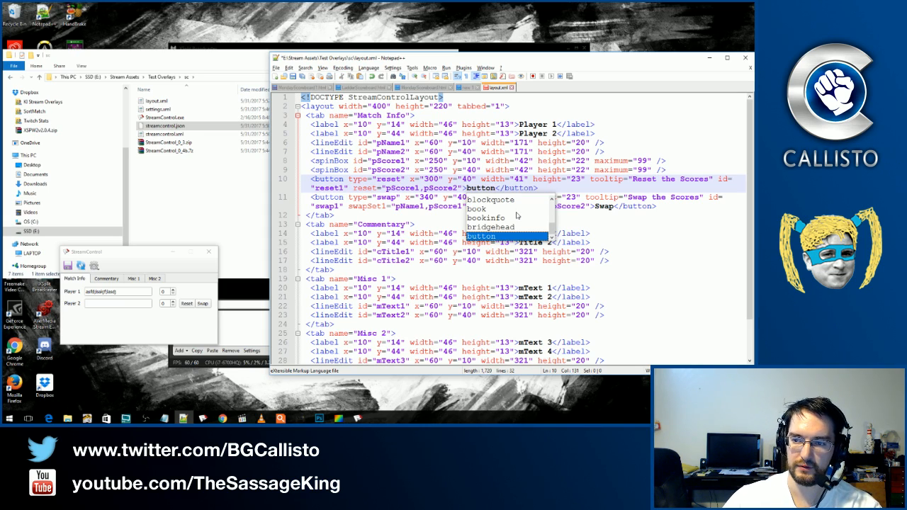
{"action": "left_click", "coordinate": [81, 265]}
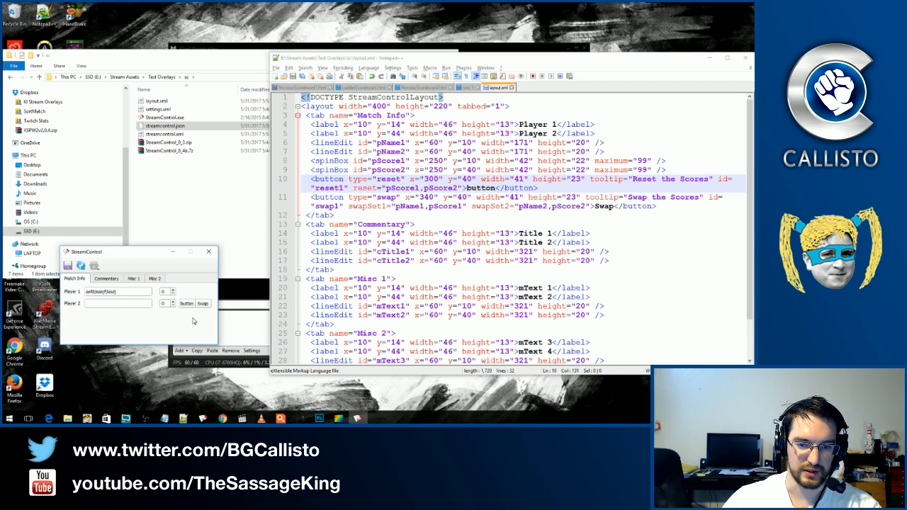
Change the Reset button's caption in layout.xml from button back to Reset and save the file.
{"action": "key", "text": "alt+Tab"}
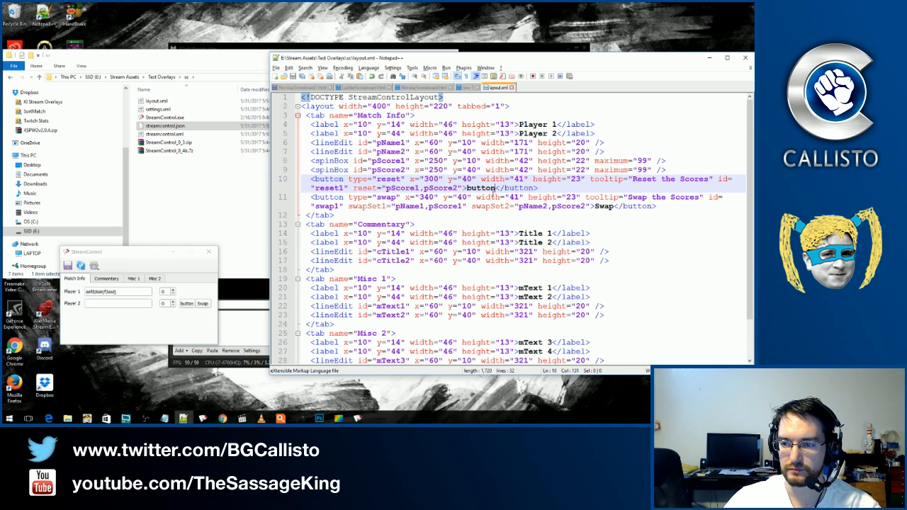
{"action": "key", "text": "BackSpace"}
{"action": "key", "text": "BackSpace"}
{"action": "key", "text": "BackSpace"}
{"action": "key", "text": "BackSpace"}
{"action": "key", "text": "BackSpace"}
{"action": "key", "text": "BackSpace"}
{"action": "type", "text": "Reset"}
{"action": "key", "text": "ctrl+s"}
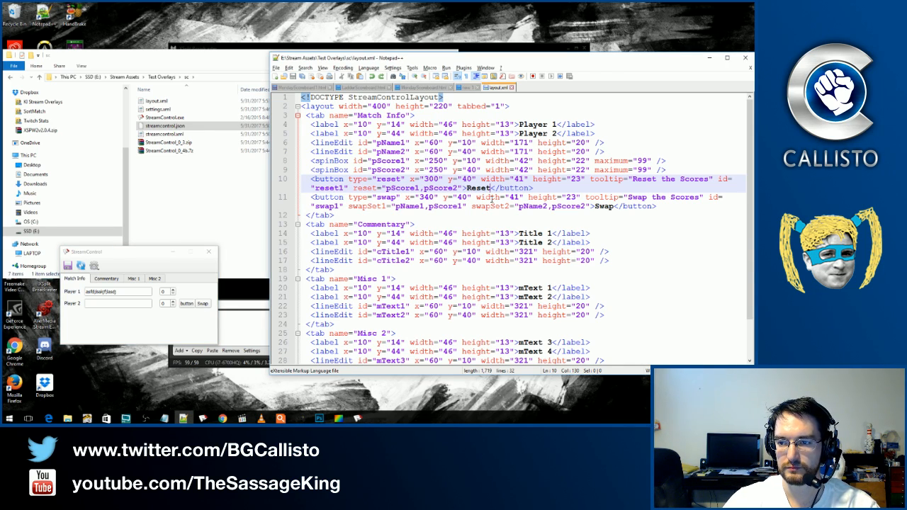
Examine the Swap button's swapSet1 and swapSet2 attributes in layout.xml and the name and score ids each one lists.
{"action": "left_click", "coordinate": [491, 198]}
{"action": "key", "text": "Up"}
{"action": "key", "text": "Down"}
{"action": "key", "text": "Up"}
{"action": "key", "text": "Down"}
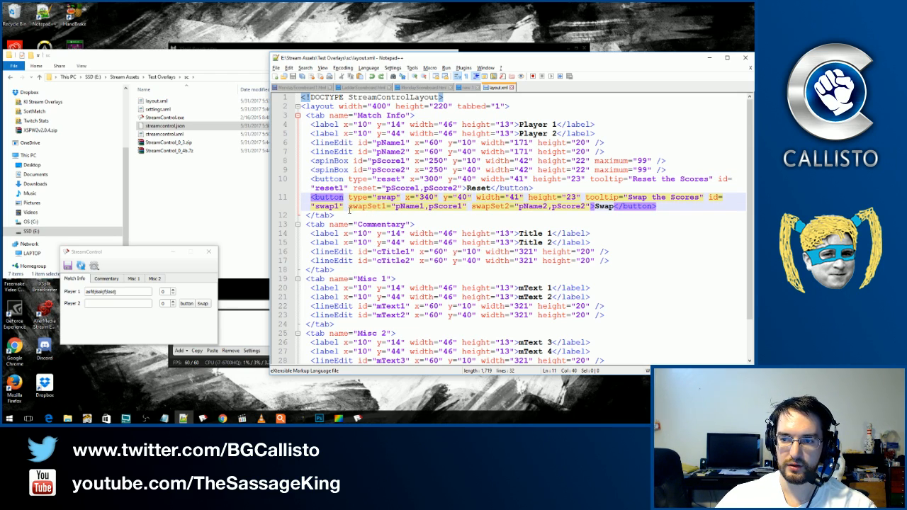
{"action": "left_click_drag", "start_coordinate": [353, 188], "coordinate": [387, 206]}
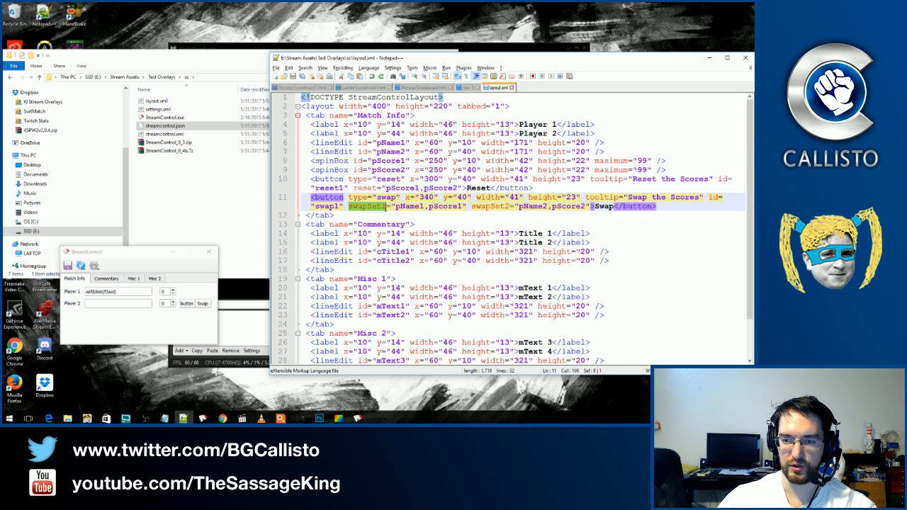
{"action": "left_click_drag", "start_coordinate": [473, 206], "coordinate": [507, 207]}
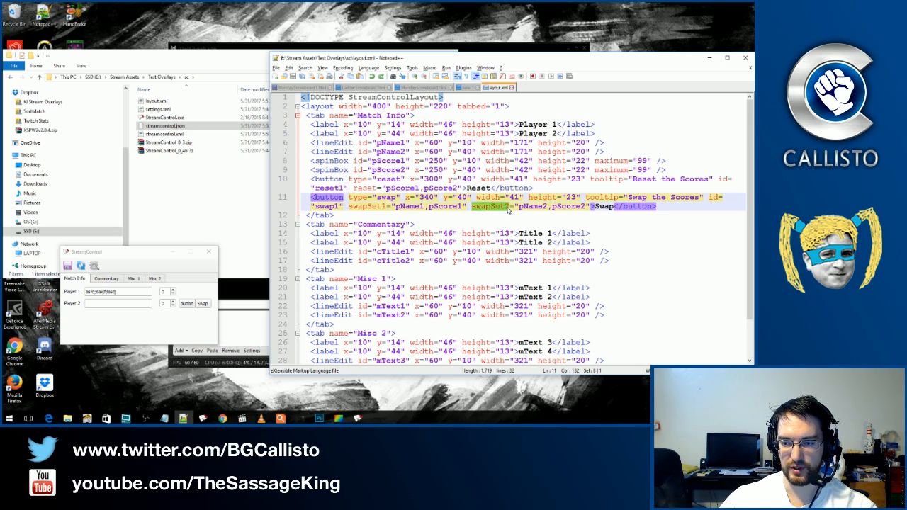
{"action": "left_click_drag", "start_coordinate": [394, 207], "coordinate": [463, 206]}
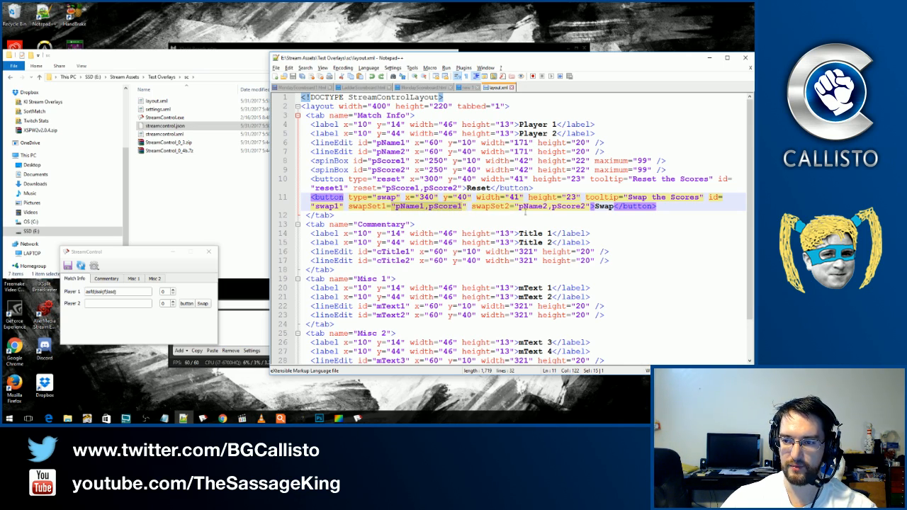
{"action": "left_click_drag", "start_coordinate": [520, 206], "coordinate": [586, 206]}
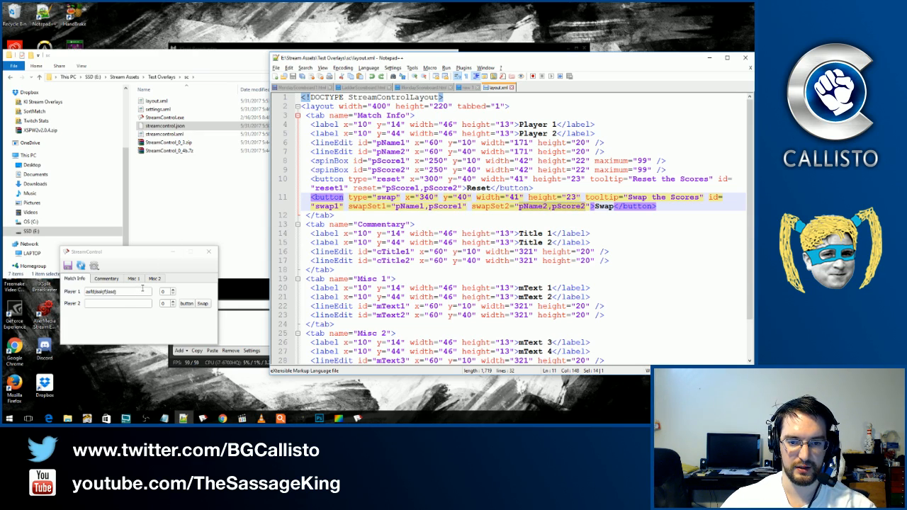
Set Player 1's score to 3 in StreamControl and test the Swap button by swapping the players and swapping them back.
{"action": "left_click", "coordinate": [200, 296]}
{"action": "left_click", "coordinate": [203, 304]}
{"action": "left_click", "coordinate": [202, 304]}
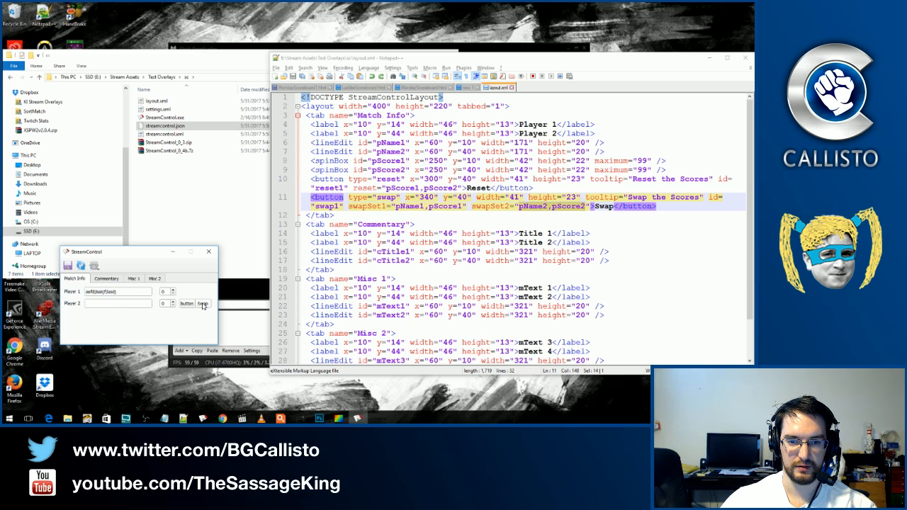
{"action": "left_click", "coordinate": [173, 290]}
{"action": "left_click", "coordinate": [173, 289]}
{"action": "left_click", "coordinate": [173, 290]}
{"action": "left_click", "coordinate": [136, 292]}
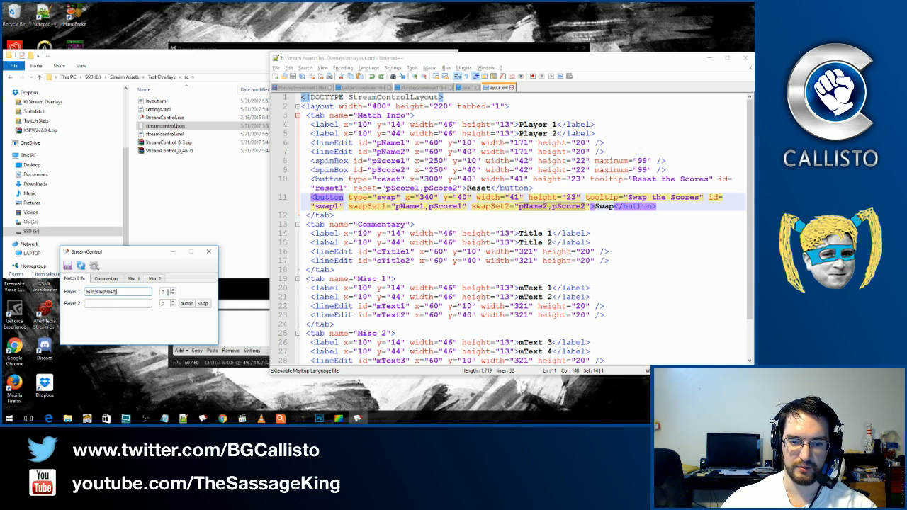
{"action": "left_click", "coordinate": [203, 303]}
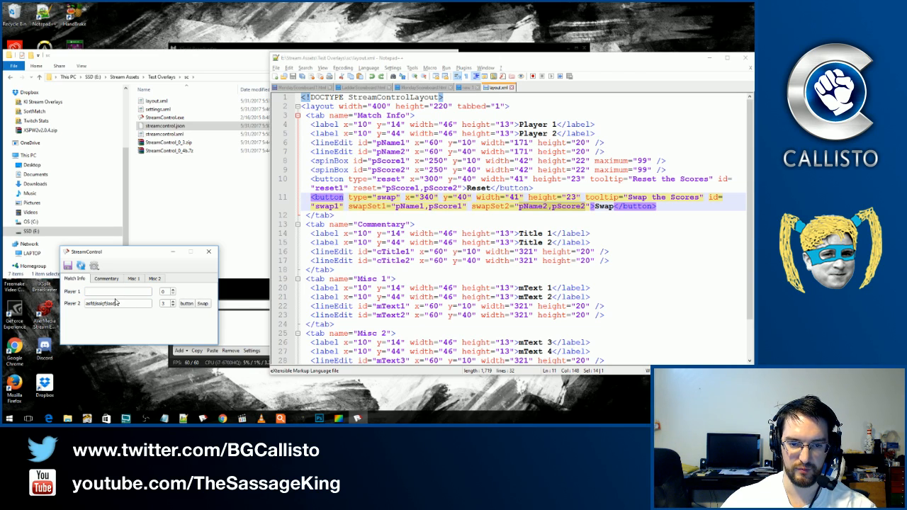
{"action": "left_click", "coordinate": [202, 304]}
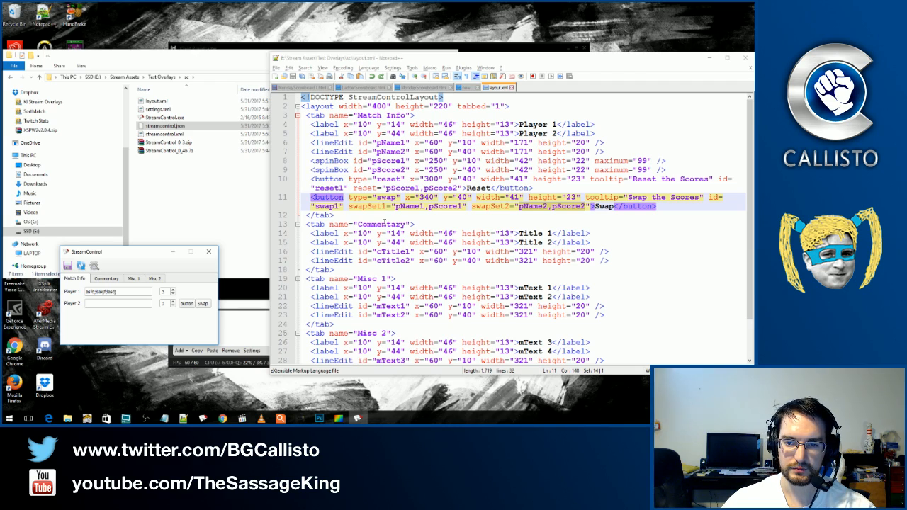
Test the Title 1 field on StreamControl's Commentary tab with random sample text and clear it again.
{"action": "scroll", "coordinate": [383, 224], "scroll_direction": "down", "scroll_amount": 1}
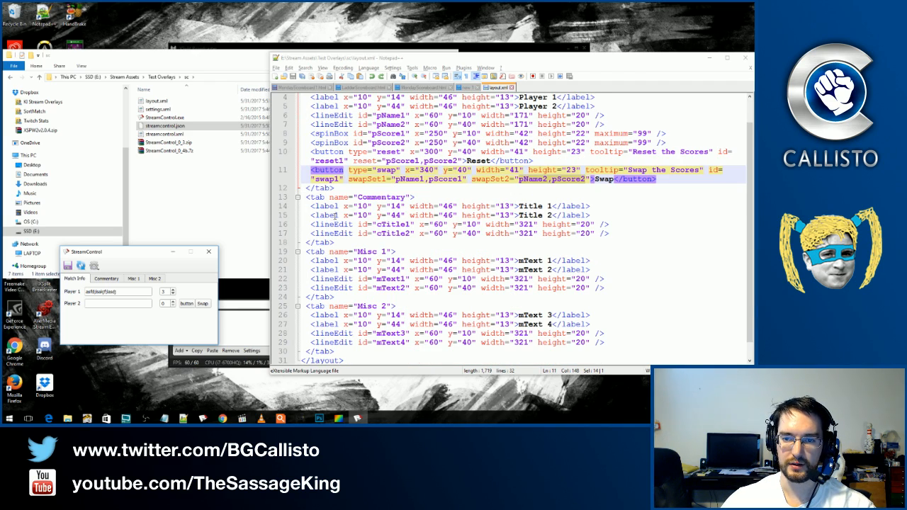
{"action": "left_click", "coordinate": [107, 278]}
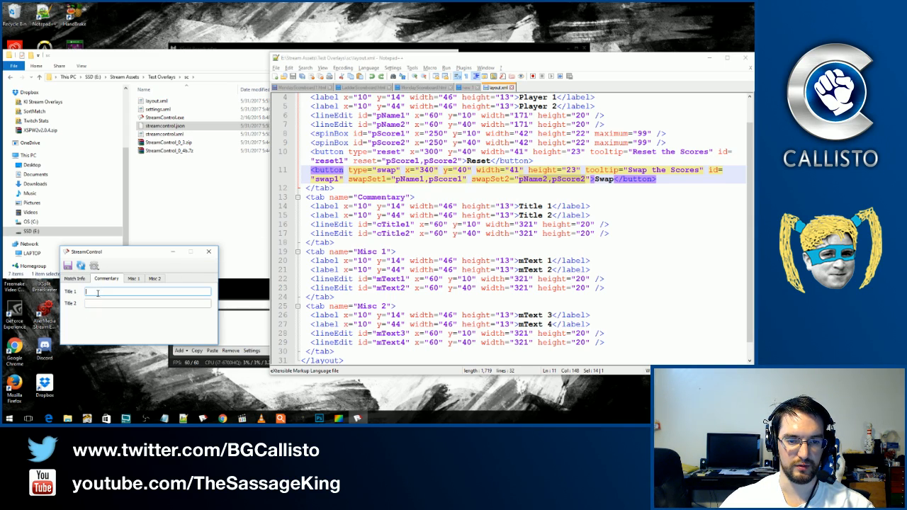
{"action": "left_click", "coordinate": [103, 301]}
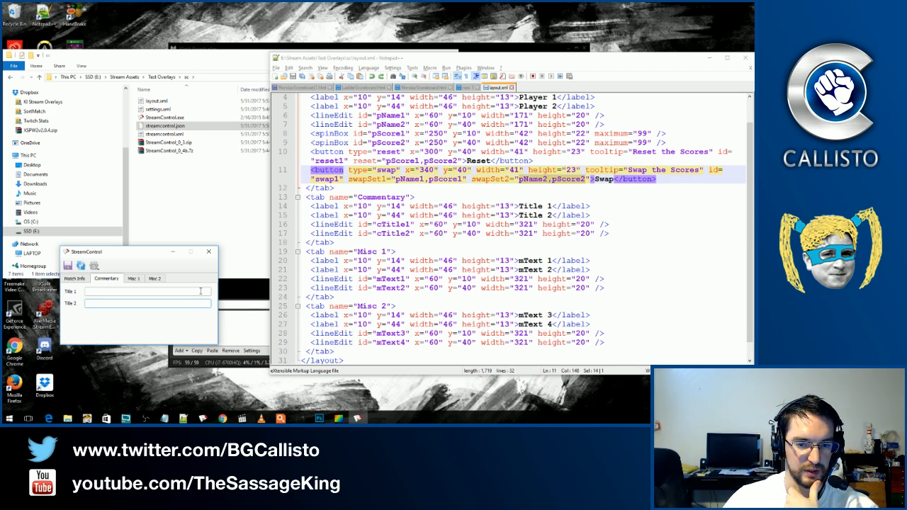
{"action": "left_click", "coordinate": [147, 291]}
{"action": "type", "text": "asdfasdfasdfasdfasdf"}
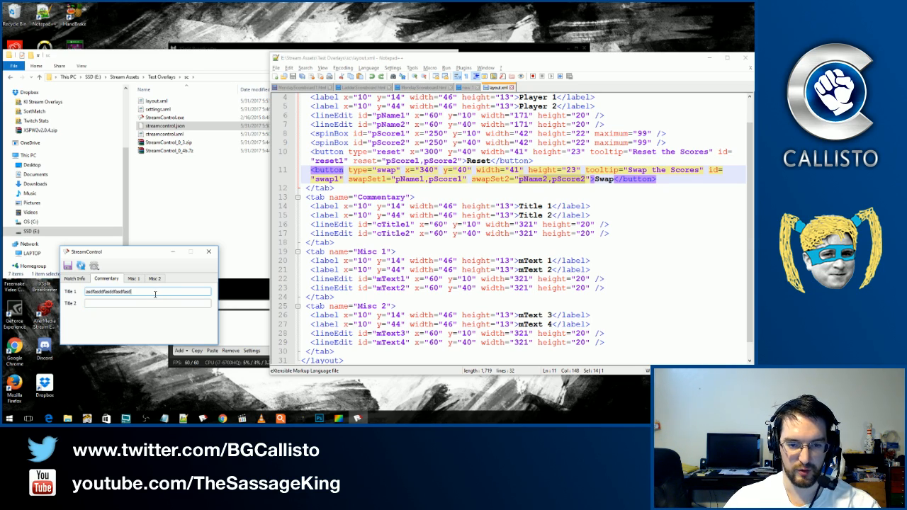
{"action": "double_click", "coordinate": [143, 294]}
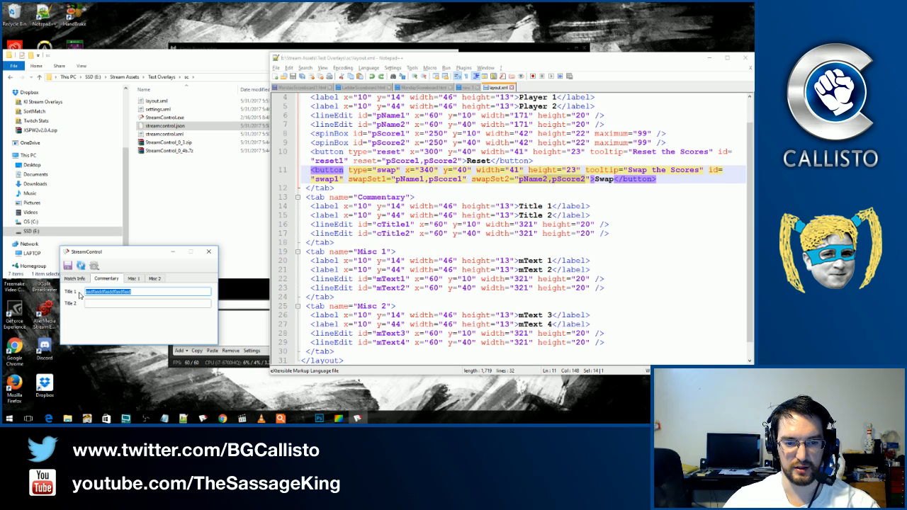
{"action": "key", "text": "BackSpace"}
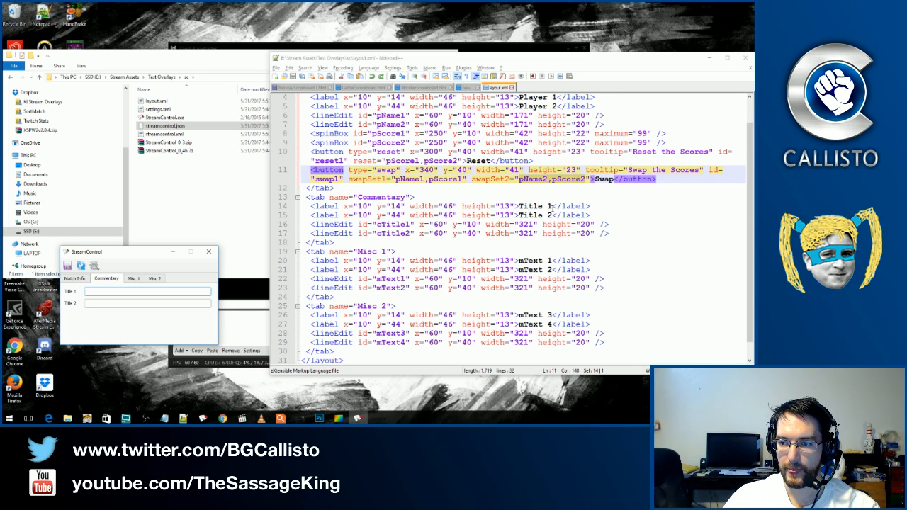
Change the Title 1 label to Commentator 1 in layout.xml, save the file and check the reloaded Commentary tab in StreamControl.
{"action": "left_click_drag", "start_coordinate": [552, 206], "coordinate": [518, 207]}
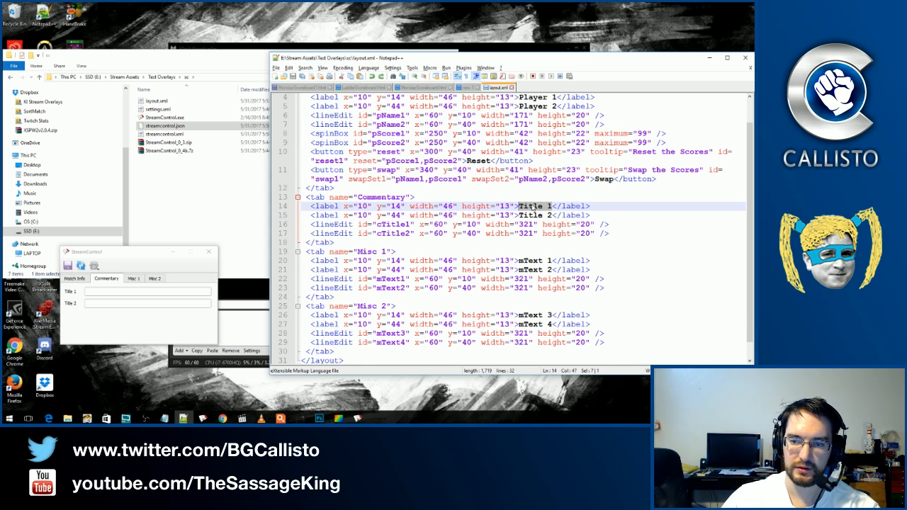
{"action": "type", "text": "Commentator 1"}
{"action": "key", "text": "ctrl+s"}
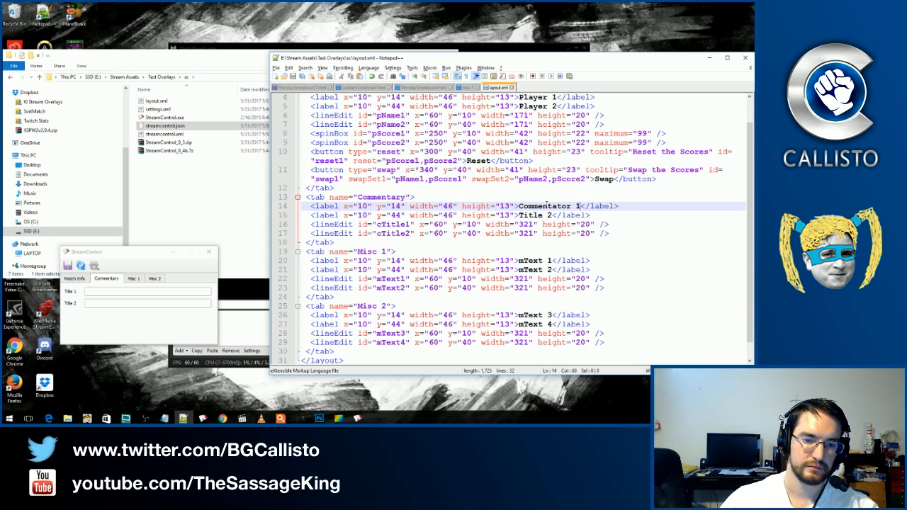
{"action": "left_click", "coordinate": [81, 265]}
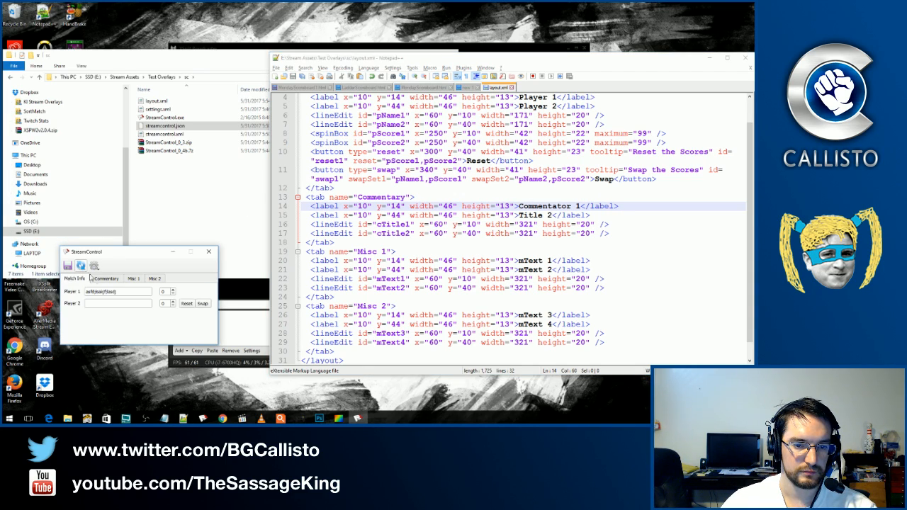
{"action": "left_click", "coordinate": [106, 278]}
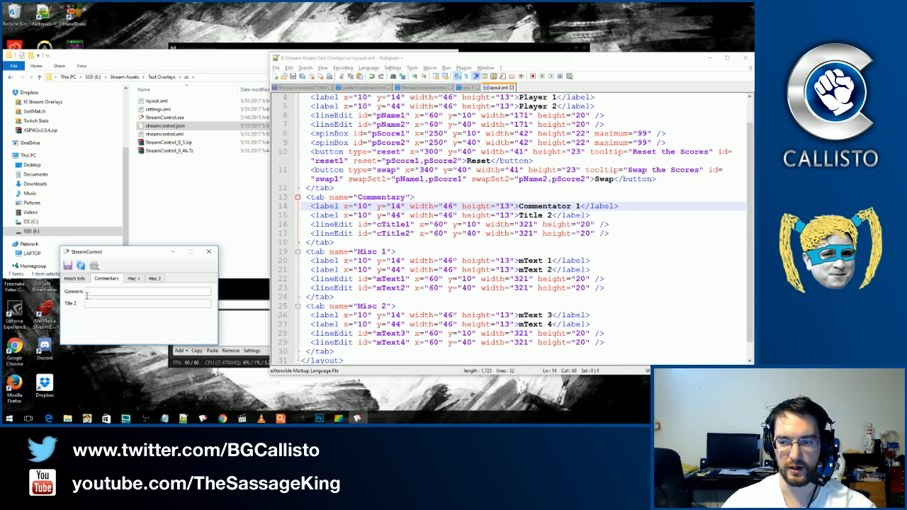
{"action": "left_click", "coordinate": [98, 291]}
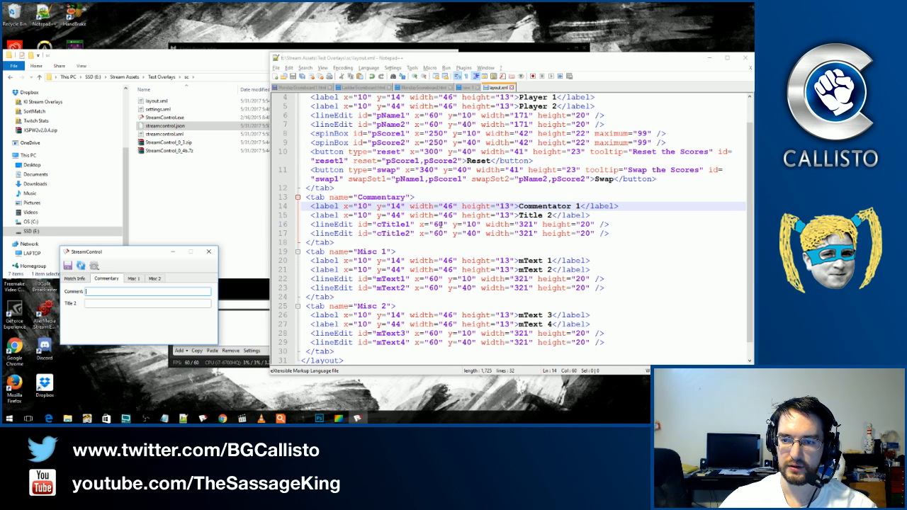
Set the width of the cTitle1 and cTitle2 line edits in layout.xml to 241.
{"action": "left_click", "coordinate": [525, 225]}
{"action": "key", "text": "shift+Right"}
{"action": "key", "text": "shift+Right"}
{"action": "key", "text": "shift+Right"}
{"action": "type", "text": "241"}
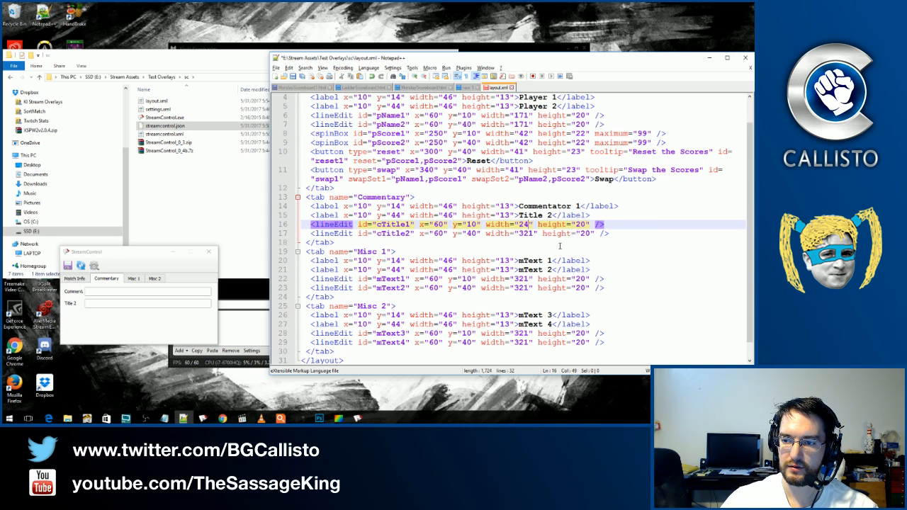
{"action": "key", "text": "Down"}
{"action": "key", "text": "shift+Left"}
{"action": "key", "text": "shift+Left"}
{"action": "key", "text": "shift+Left"}
{"action": "type", "text": "241"}
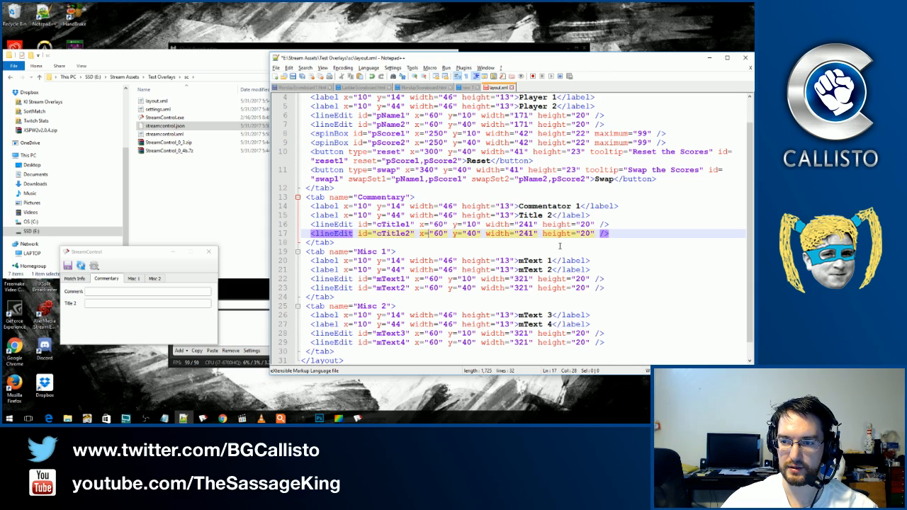
Set the x position of cTitle1 and cTitle2 to 140, save layout.xml and check the reloaded Commentary tab in StreamControl.
{"action": "key", "text": "Up"}
{"action": "key", "text": "Right"}
{"action": "key", "text": "shift+Right"}
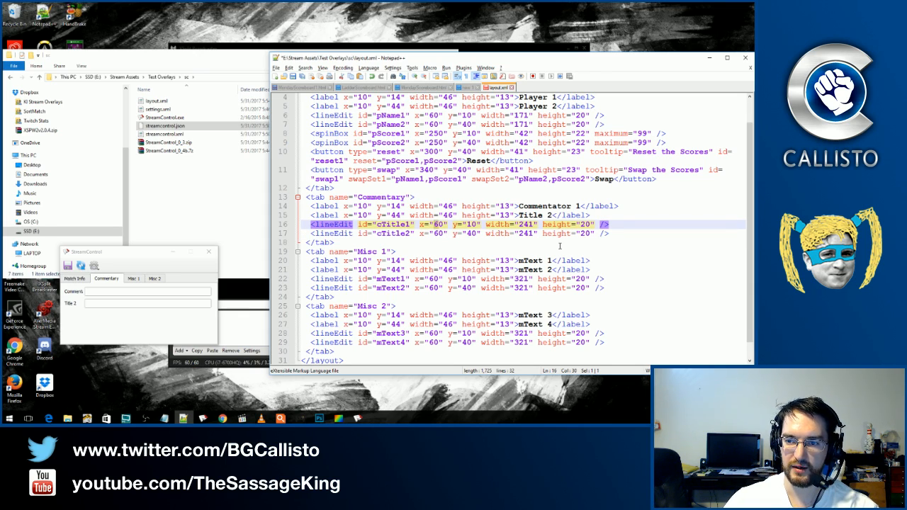
{"action": "type", "text": "14"}
{"action": "key", "text": "Down"}
{"action": "key", "text": "Left"}
{"action": "key", "text": "shift+Left"}
{"action": "type", "text": "14"}
{"action": "key", "text": "ctrl+s"}
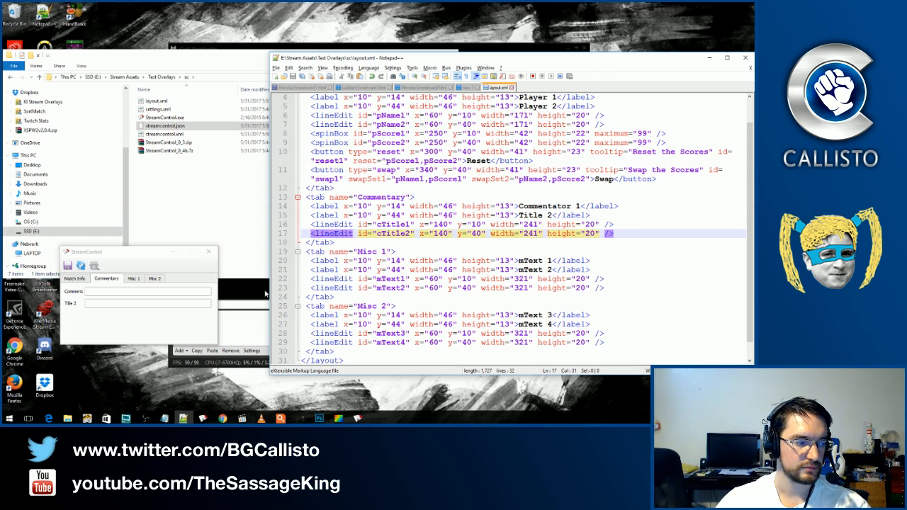
{"action": "left_click", "coordinate": [82, 266]}
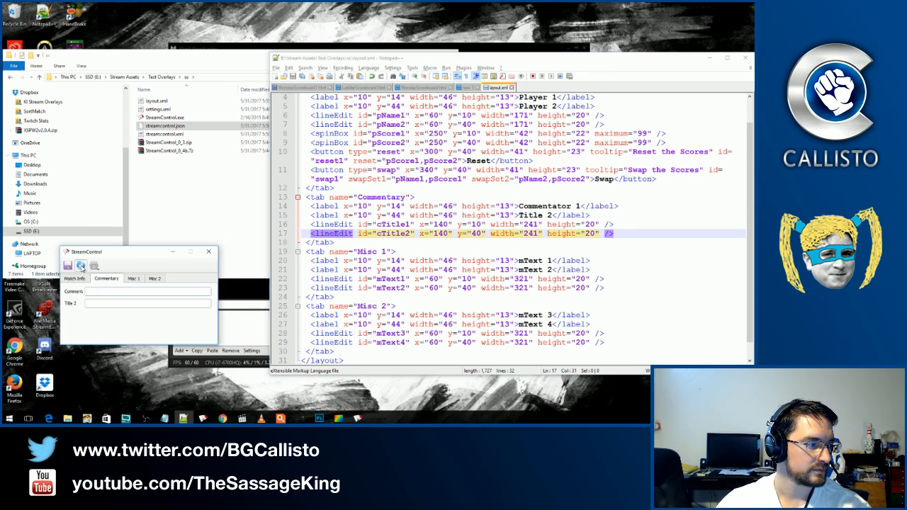
{"action": "left_click", "coordinate": [81, 266]}
{"action": "left_click", "coordinate": [104, 281]}
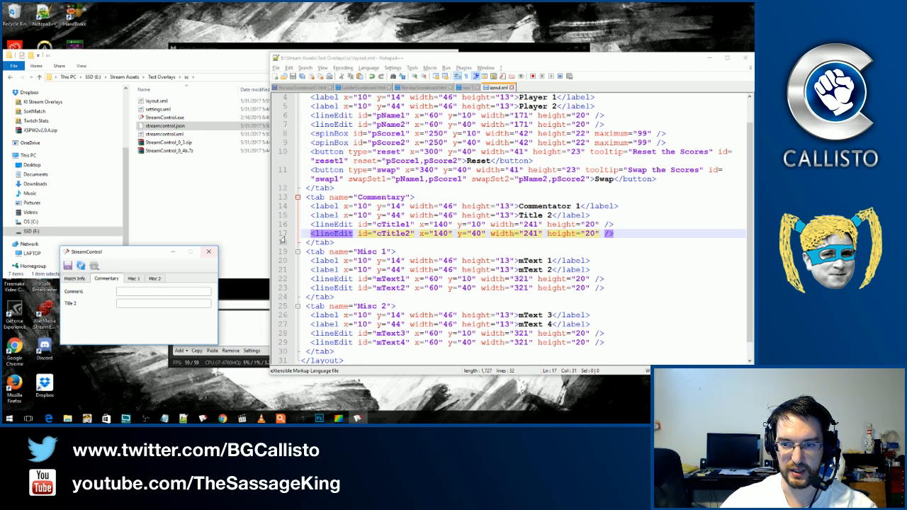
Set the Commentator 1 label's width to 90, save layout.xml and check the reloaded Commentary tab in StreamControl.
{"action": "left_click", "coordinate": [454, 206]}
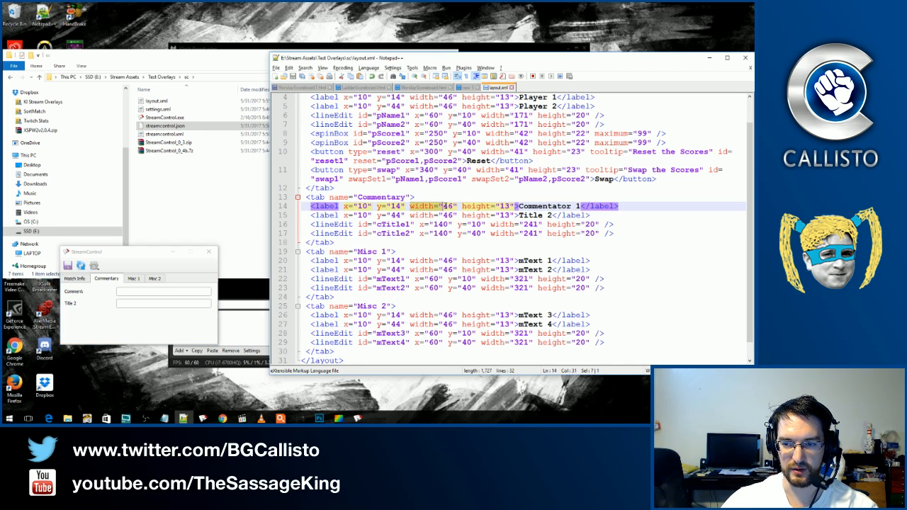
{"action": "double_click", "coordinate": [448, 206]}
{"action": "type", "text": "90"}
{"action": "key", "text": "ctrl+s"}
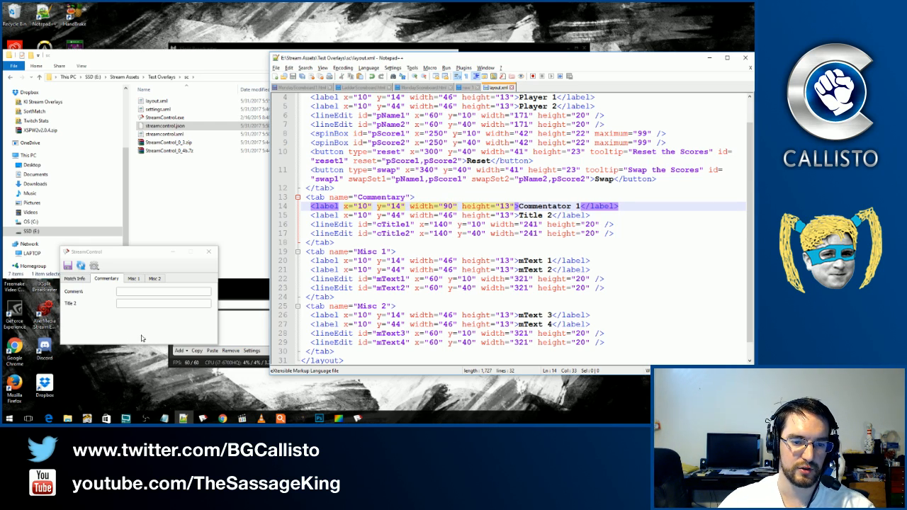
{"action": "left_click", "coordinate": [82, 266]}
{"action": "left_click", "coordinate": [106, 281]}
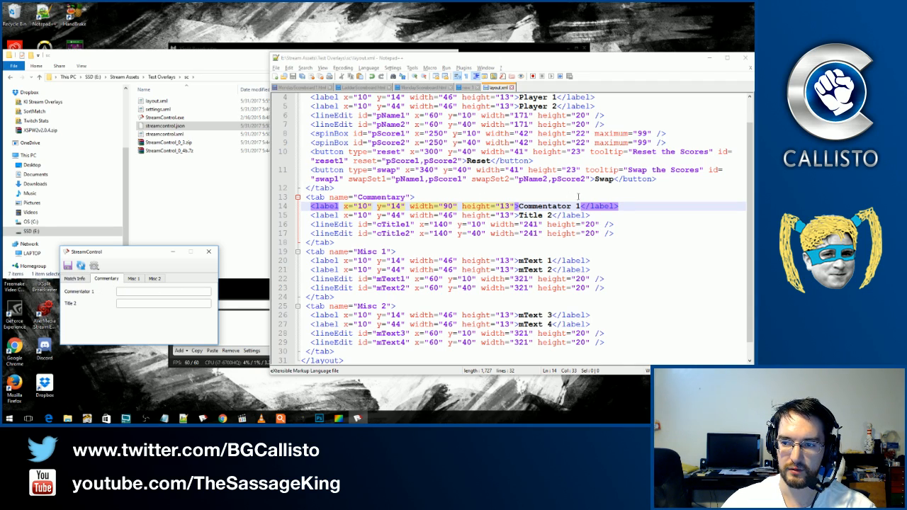
Reduce the Commentator 1 label's width to 80 in layout.xml, save the file and reload the layout in StreamControl.
{"action": "left_click", "coordinate": [447, 206]}
{"action": "key", "text": "BackSpace"}
{"action": "type", "text": "9"}
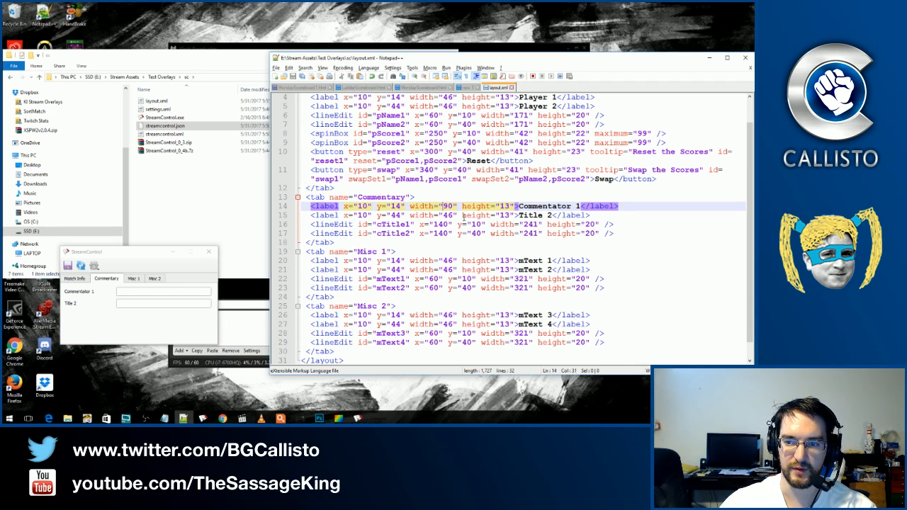
{"action": "type", "text": "8"}
{"action": "key", "text": "ctrl+s"}
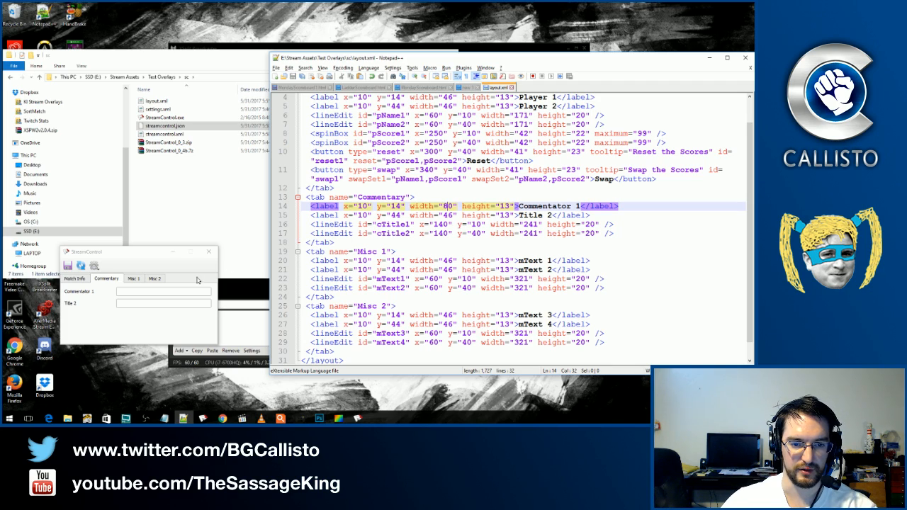
{"action": "left_click", "coordinate": [83, 266]}
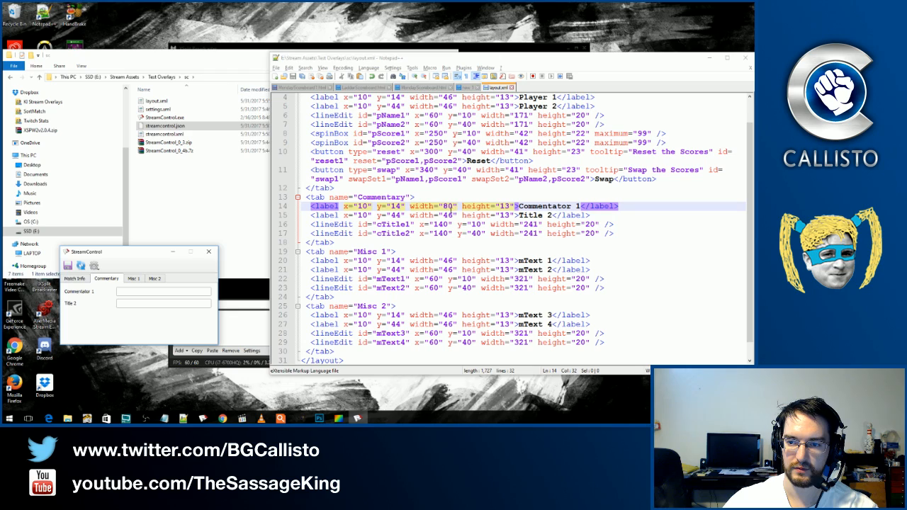
Reduce the Commentator 1 label's width to 70 in layout.xml and save the file.
{"action": "left_click", "coordinate": [450, 210]}
{"action": "type", "text": "7"}
{"action": "key", "text": "ctrl+s"}
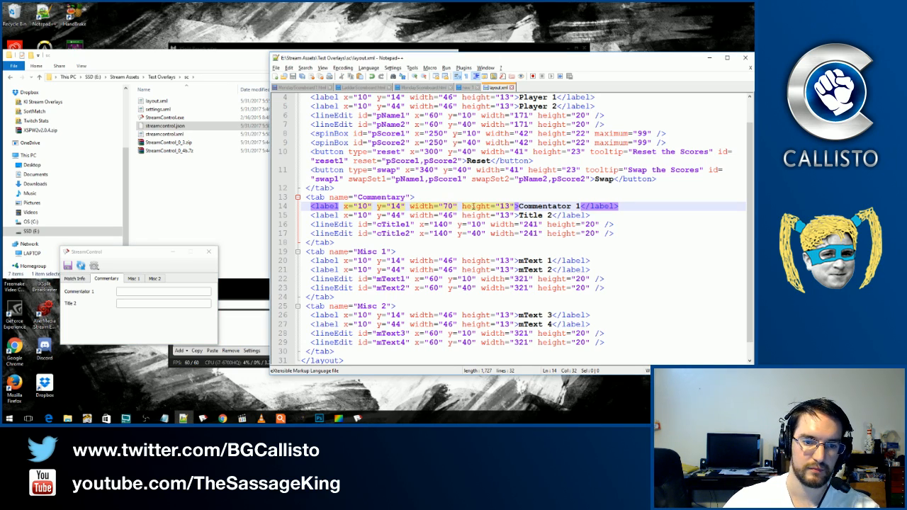
Reload the layout in StreamControl and check how the Commentator 1 label fits on the Commentary tab.
{"action": "left_click", "coordinate": [82, 267]}
{"action": "left_click", "coordinate": [104, 279]}
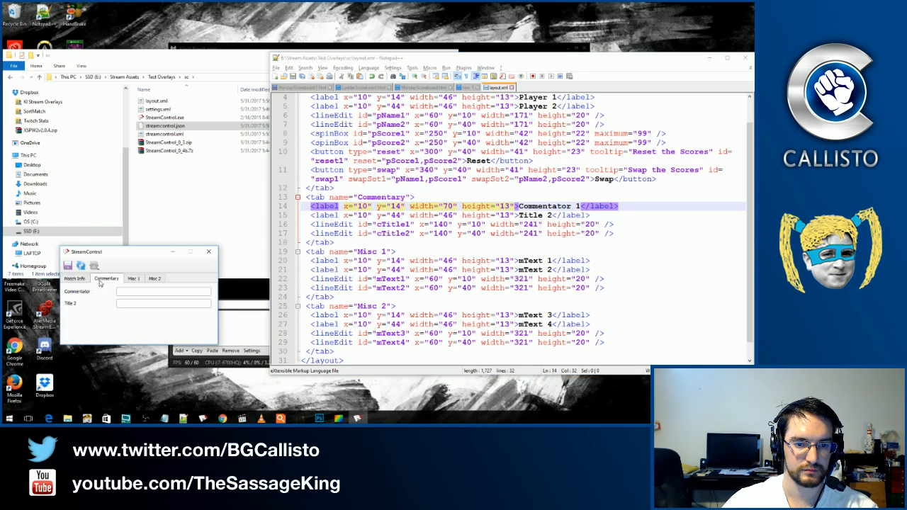
{"action": "left_click", "coordinate": [80, 269]}
{"action": "left_click", "coordinate": [103, 281]}
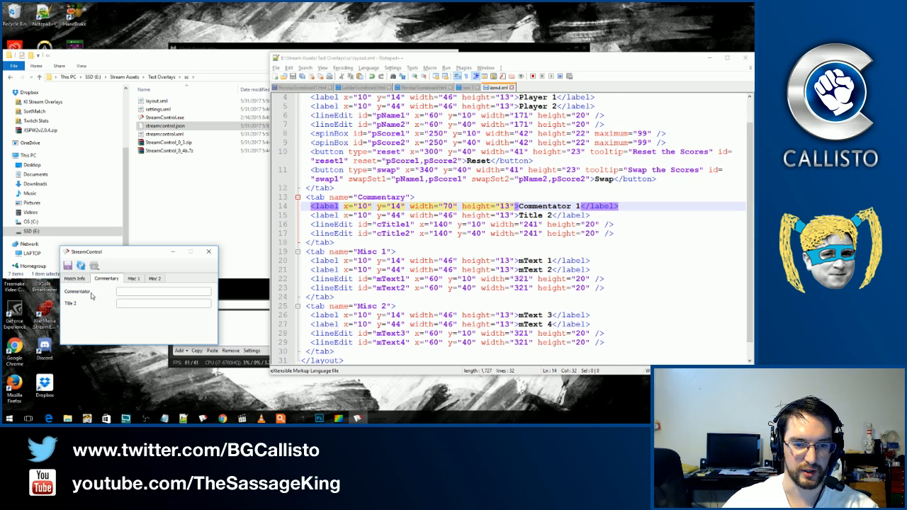
Set the Commentator 1 label's width to 76 in layout.xml and check the reloaded Commentary tab in StreamControl.
{"action": "left_click", "coordinate": [447, 206]}
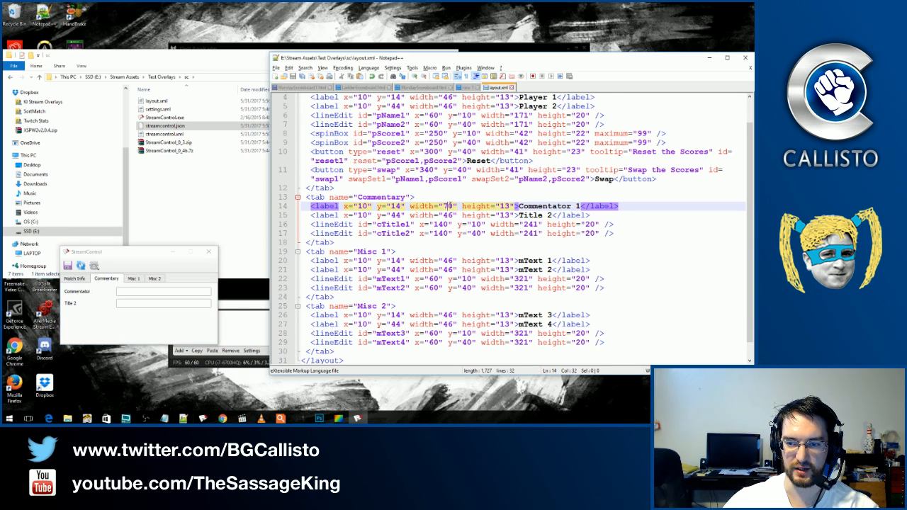
{"action": "type", "text": "6"}
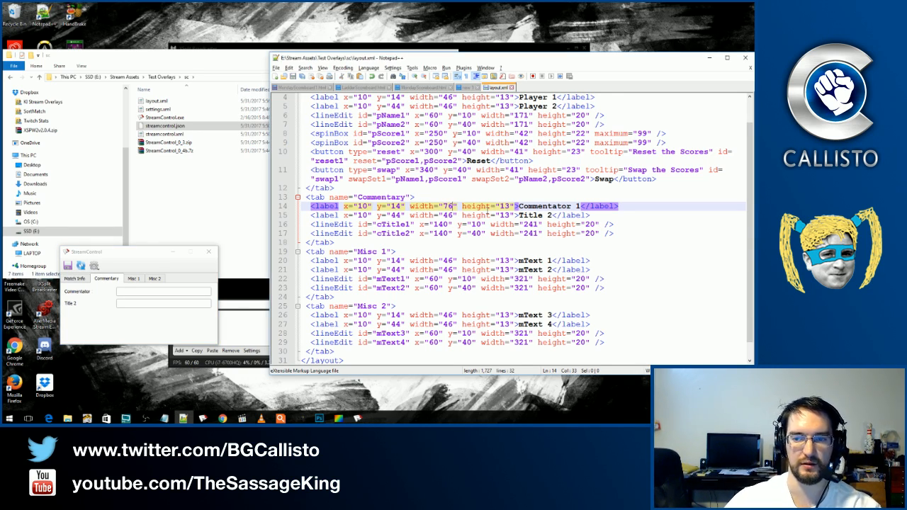
{"action": "left_click", "coordinate": [80, 266]}
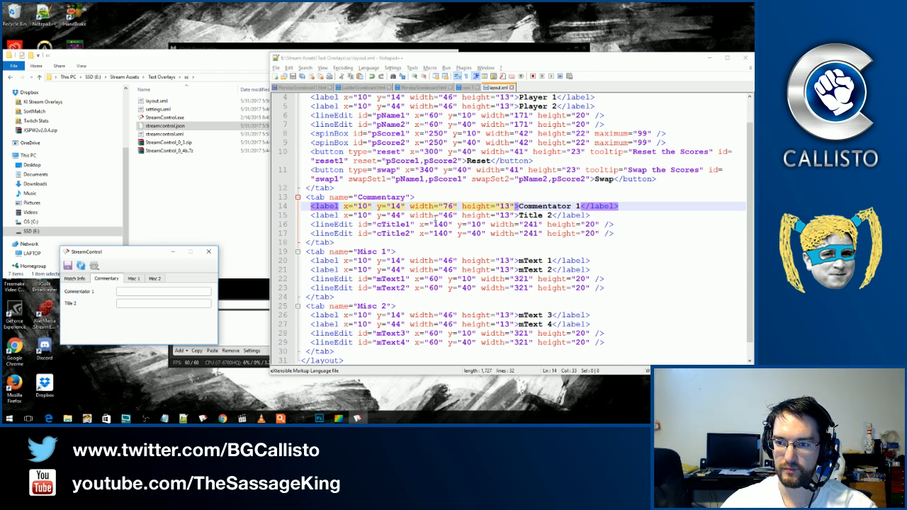
Set the Title 2 label's width to 76 in the Commentary tab of layout.xml.
{"action": "left_click", "coordinate": [444, 215]}
{"action": "key", "text": "shift+Right"}
{"action": "type", "text": "7"}
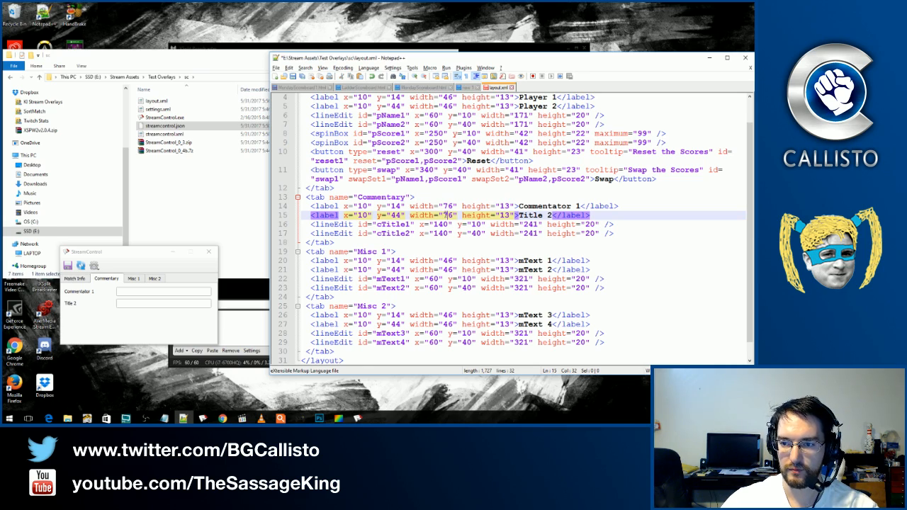
Change the Title 2 label's text to Commentator 2, save layout.xml and reload the layout in StreamControl.
{"action": "left_click_drag", "start_coordinate": [518, 215], "coordinate": [543, 215]}
{"action": "type", "text": "Commentator"}
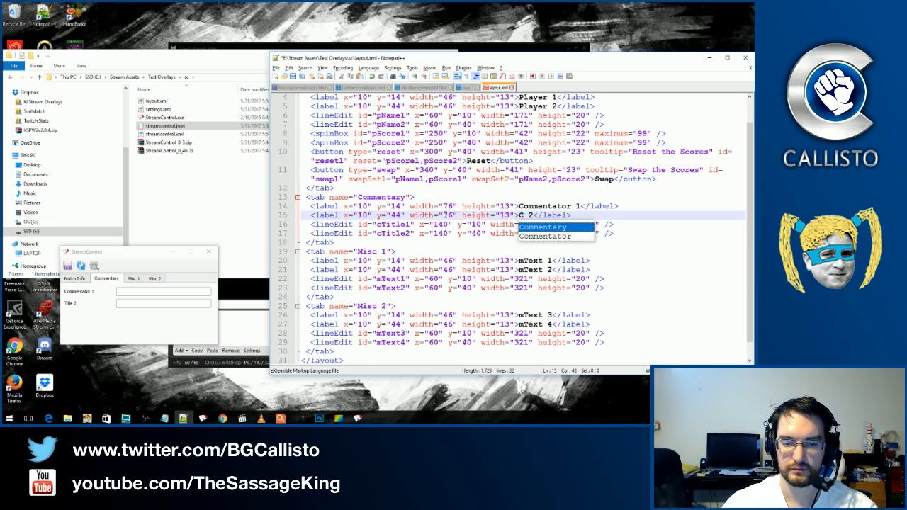
{"action": "key", "text": "ctrl+s"}
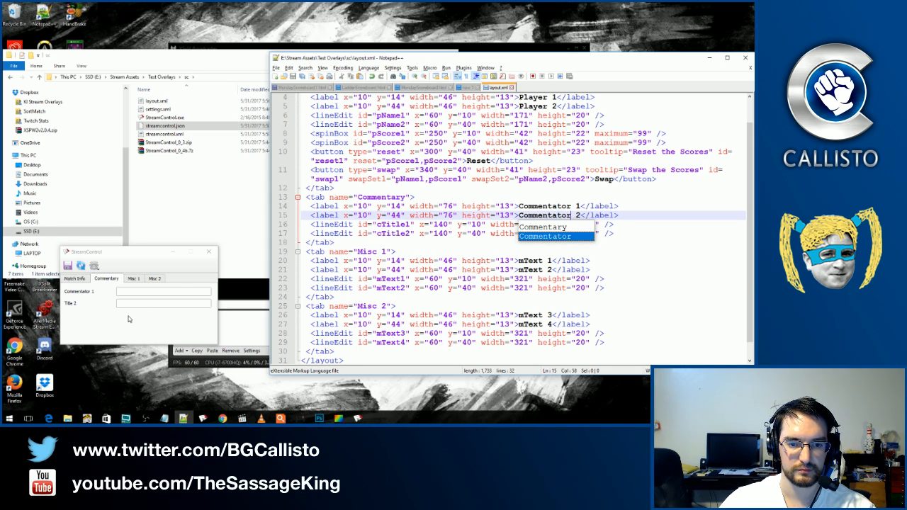
{"action": "left_click", "coordinate": [511, 224]}
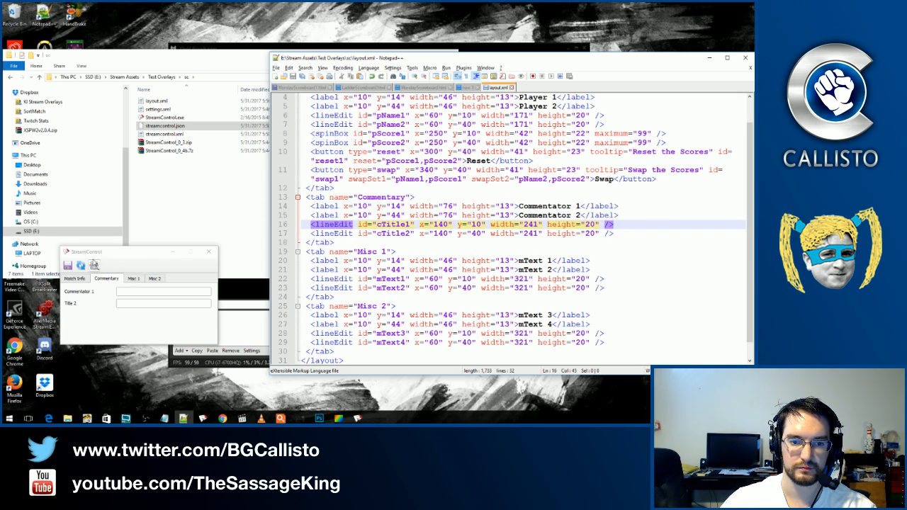
{"action": "left_click", "coordinate": [81, 266]}
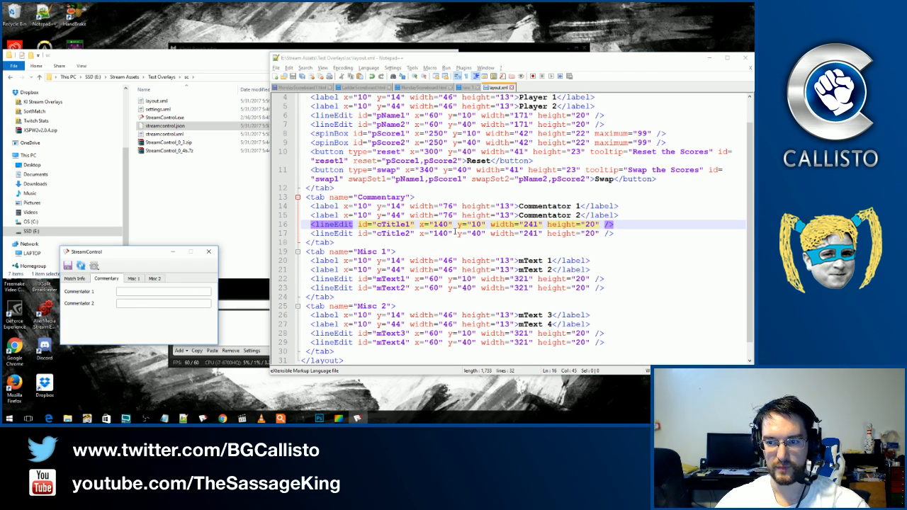
Set the x position of cTitle1 and cTitle2 to 110, save layout.xml and check the reloaded Commentary tab.
{"action": "left_click", "coordinate": [435, 224]}
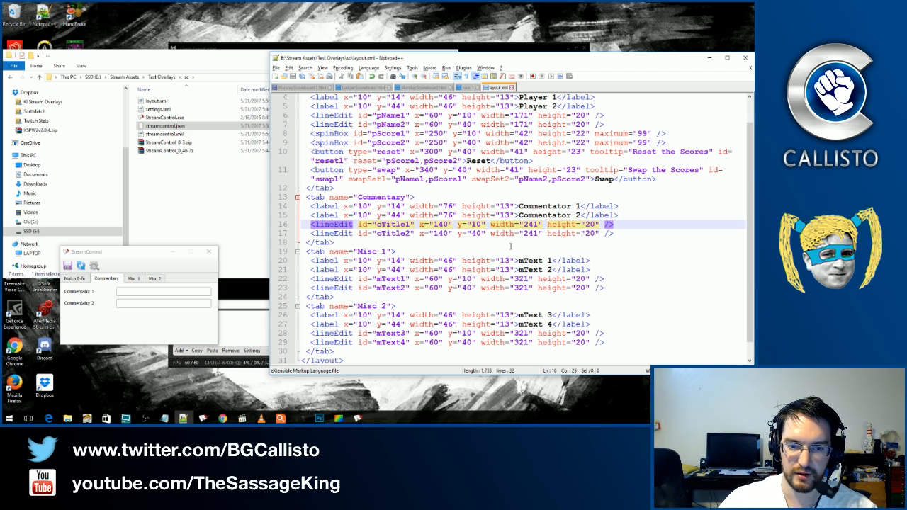
{"action": "key", "text": "Delete"}
{"action": "key", "text": "Delete"}
{"action": "type", "text": "100"}
{"action": "key", "text": "Delete"}
{"action": "key", "text": "Down"}
{"action": "key", "text": "Delete"}
{"action": "type", "text": "1"}
{"action": "key", "text": "ctrl+s"}
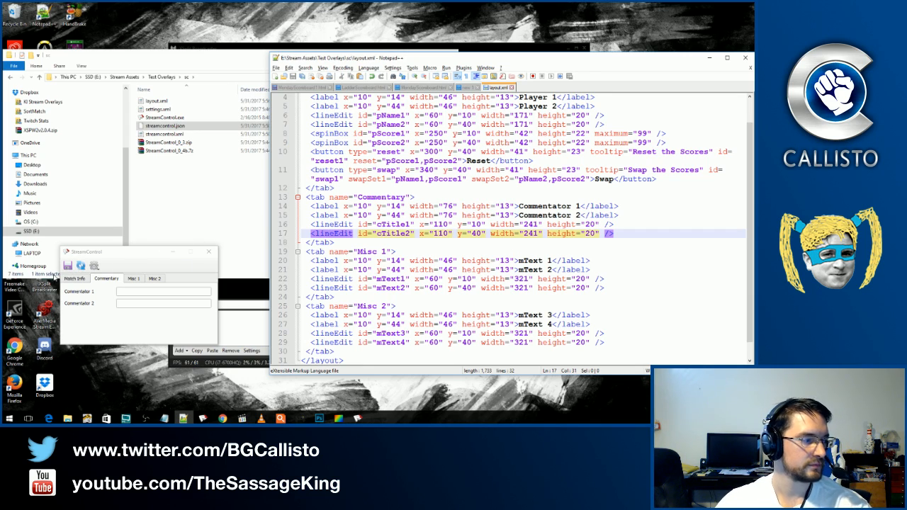
{"action": "left_click", "coordinate": [93, 265]}
{"action": "left_click", "coordinate": [106, 279]}
Change the x position of cTitle1 and cTitle2 to 100, save layout.xml and check the reloaded Commentary tab.
{"action": "left_click_drag", "start_coordinate": [438, 225], "coordinate": [440, 233]}
{"action": "type", "text": "0"}
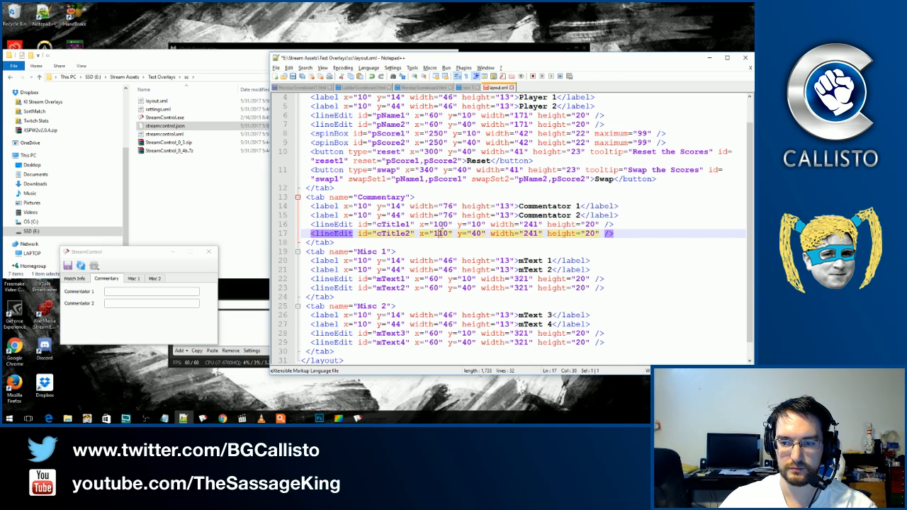
{"action": "key", "text": "ctrl+s"}
{"action": "left_click", "coordinate": [80, 265]}
{"action": "left_click", "coordinate": [105, 279]}
Set the x position of cTitle1 and cTitle2 to 90 and save layout.xml.
{"action": "left_click", "coordinate": [442, 225]}
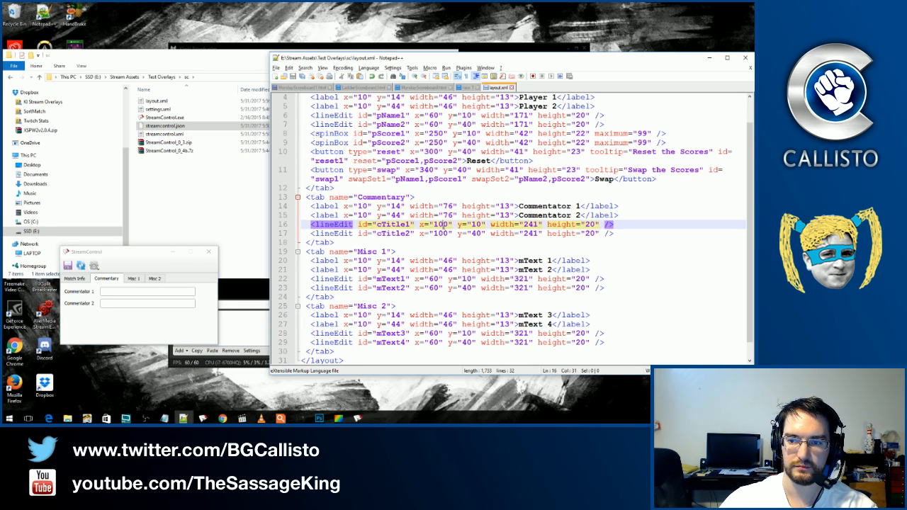
{"action": "key", "text": "BackSpace"}
{"action": "key", "text": "Delete"}
{"action": "type", "text": "9"}
{"action": "key", "text": "Down"}
{"action": "key", "text": "BackSpace"}
{"action": "key", "text": "BackSpace"}
{"action": "type", "text": "9"}
{"action": "key", "text": "ctrl+s"}
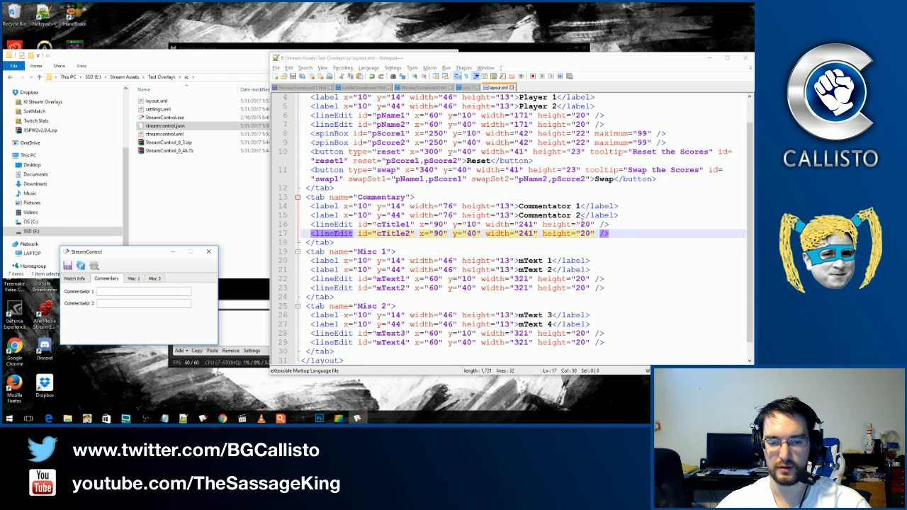
Set the width of cTitle1 and cTitle2 to 100, save layout.xml and check the reloaded Commentary tab in StreamControl.
{"action": "left_click", "coordinate": [518, 224]}
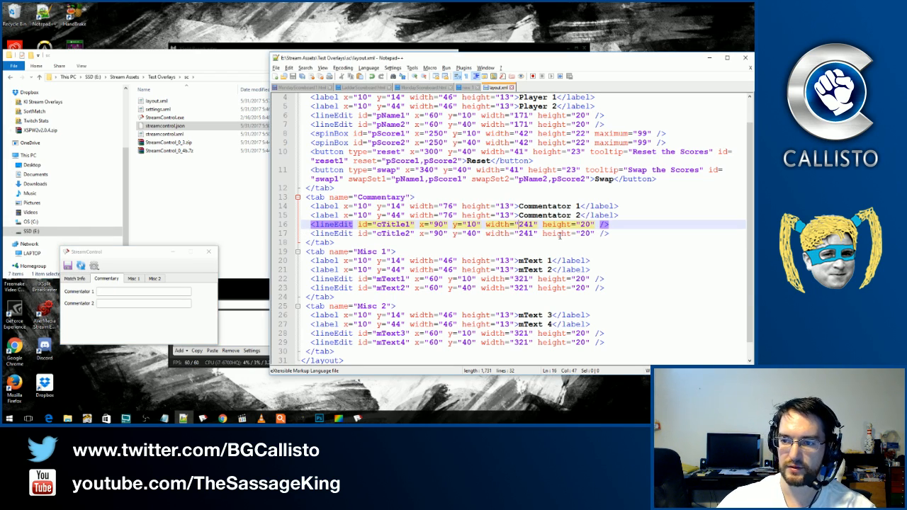
{"action": "left_click_drag", "start_coordinate": [518, 224], "coordinate": [534, 224]}
{"action": "type", "text": "100"}
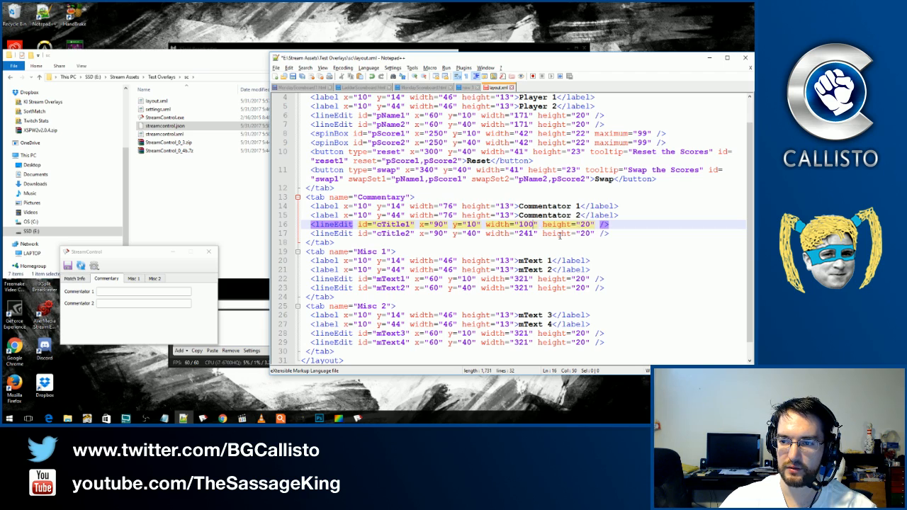
{"action": "key", "text": "Down"}
{"action": "key", "text": "shift+Left"}
{"action": "key", "text": "shift+Left"}
{"action": "key", "text": "shift+Left"}
{"action": "type", "text": "10"}
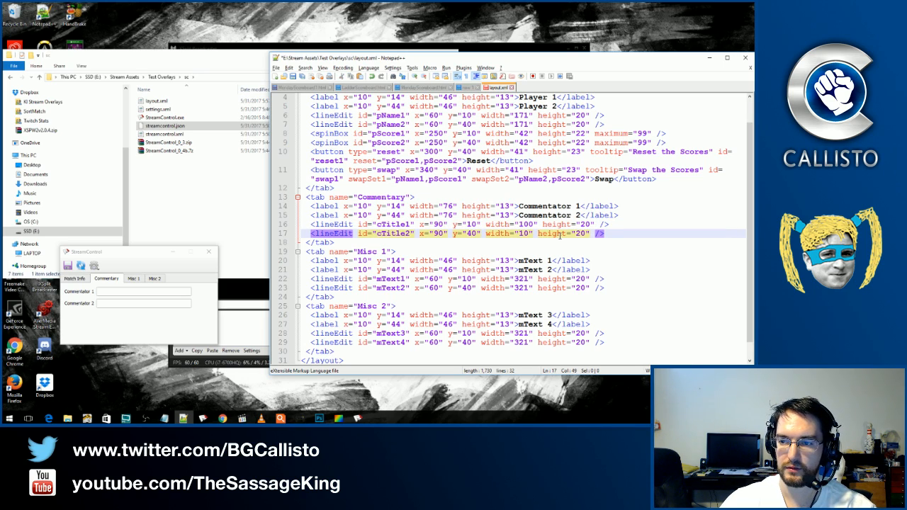
{"action": "type", "text": "0"}
{"action": "key", "text": "ctrl+s"}
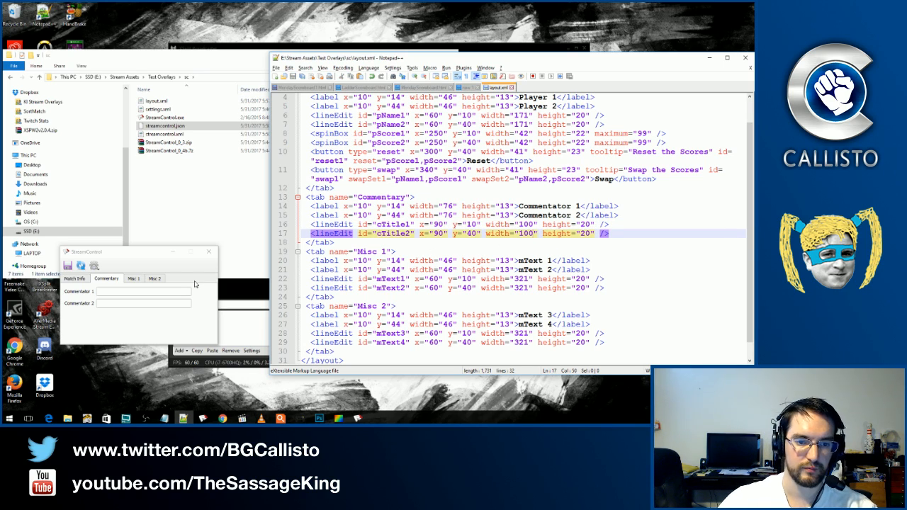
{"action": "left_click", "coordinate": [80, 265]}
{"action": "left_click", "coordinate": [106, 278]}
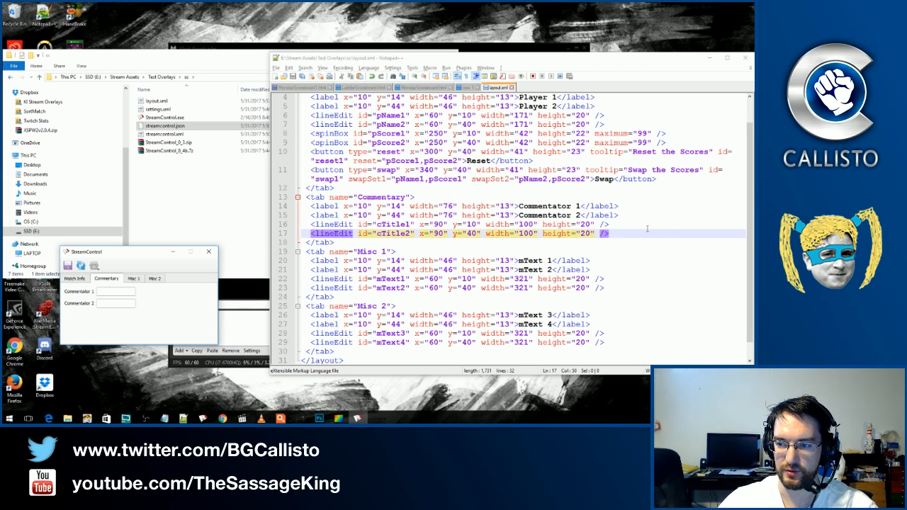
Start a new label element on its own line below cTitle2 in layout.xml, positioned at x 200 and y 14.
{"action": "left_click", "coordinate": [626, 205]}
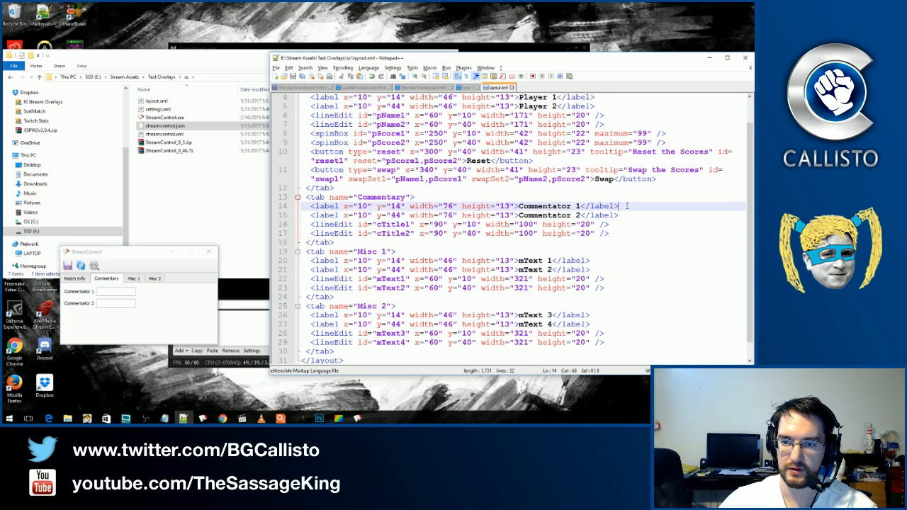
{"action": "left_click", "coordinate": [628, 230]}
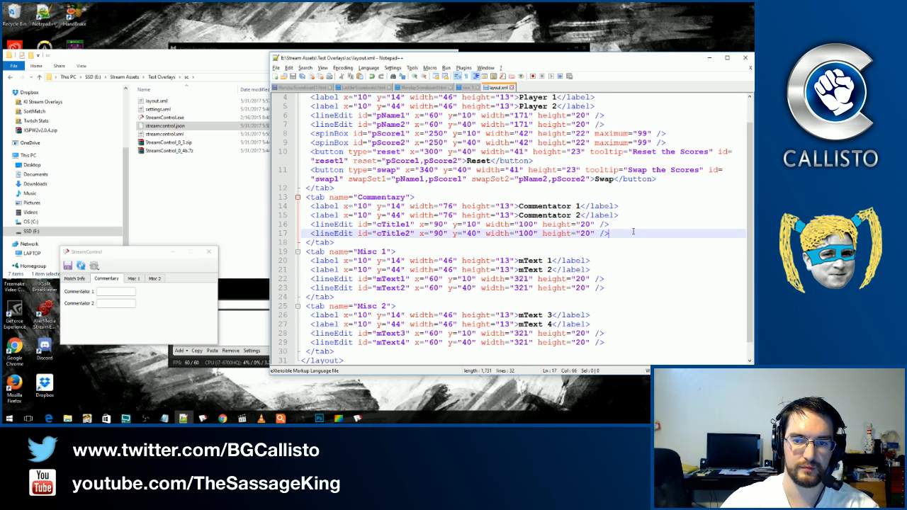
{"action": "key", "text": "Return"}
{"action": "type", "text": "<"}
{"action": "key", "text": "BackSpace"}
{"action": "key", "text": "BackSpace"}
{"action": "type", "text": "<label"}
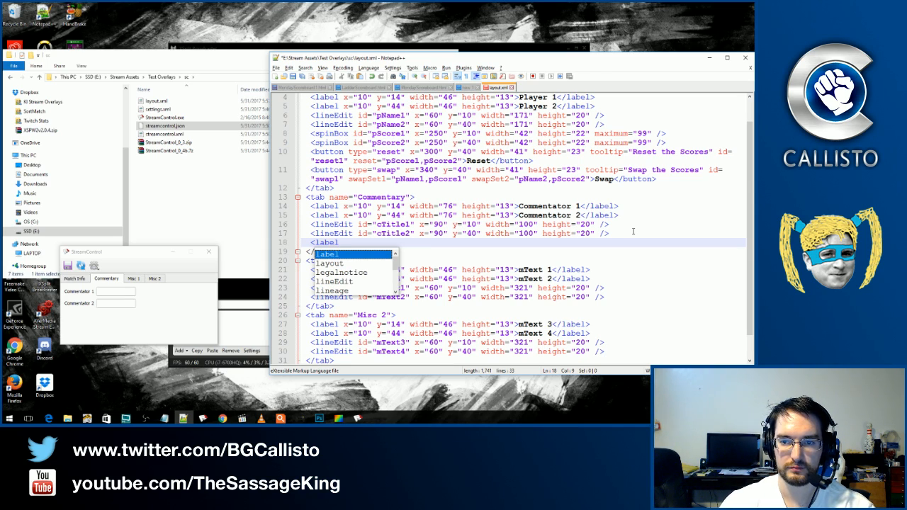
{"action": "type", "text": " x=\""}
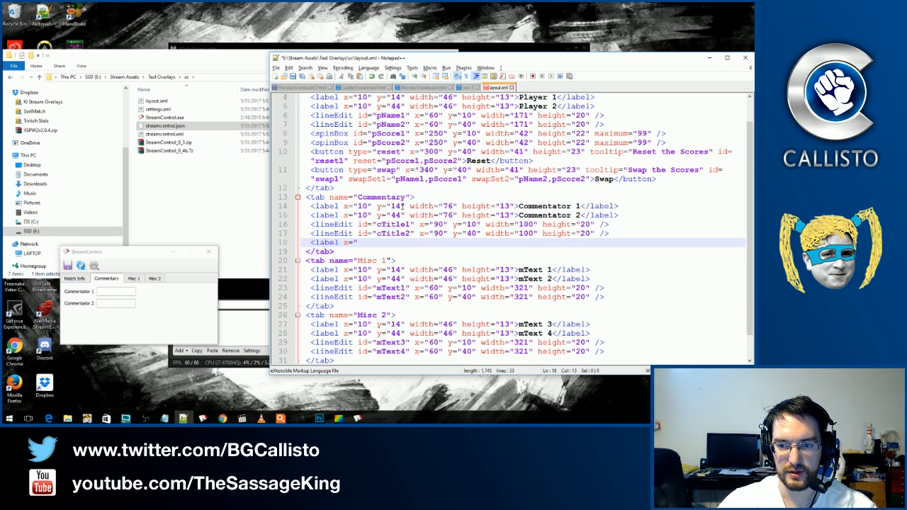
{"action": "type", "text": "200"}
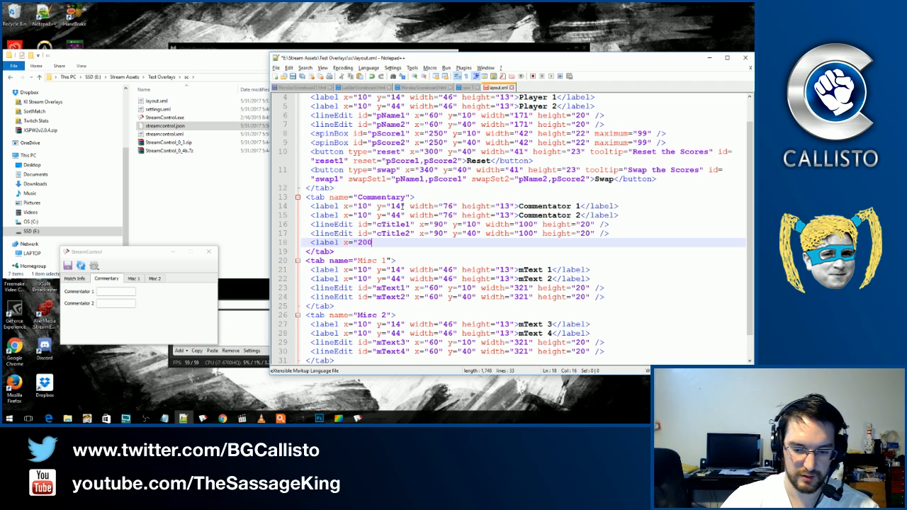
{"action": "type", "text": "\""}
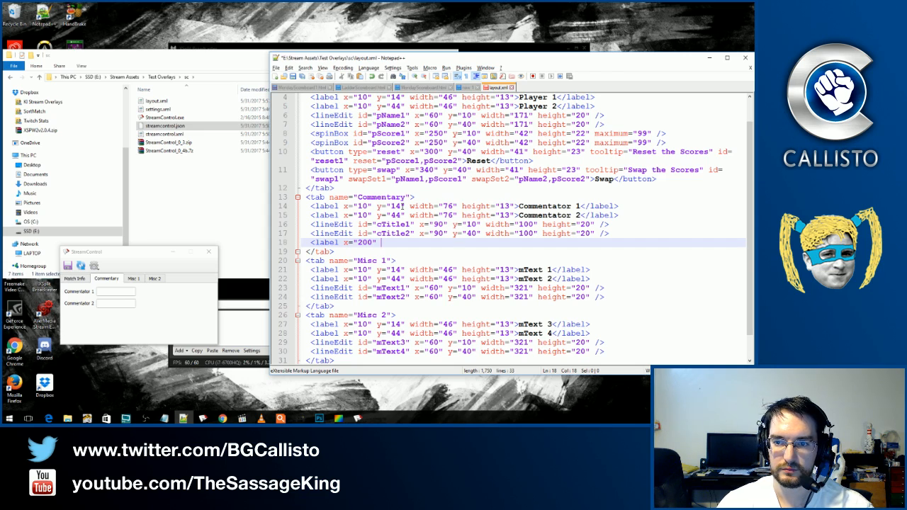
{"action": "type", "text": " y\""}
{"action": "type", "text": "=\"14\""}
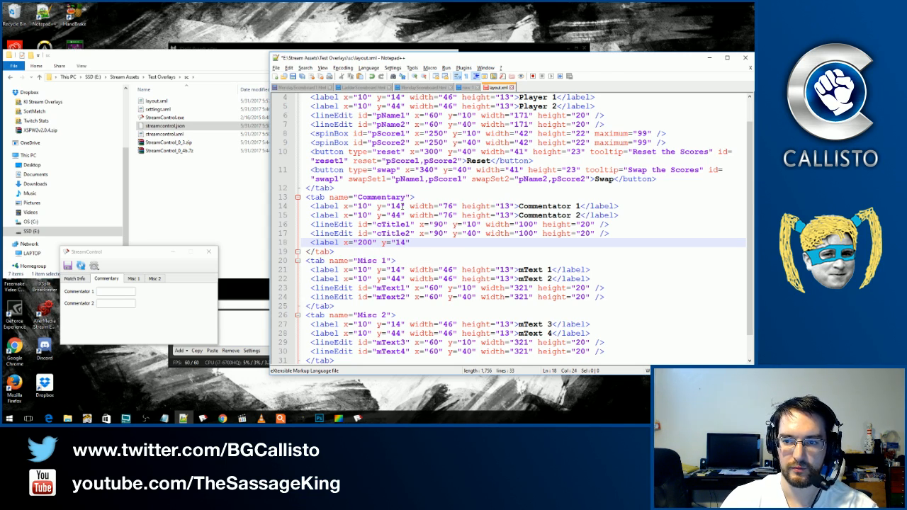
Give the new Commentary label a width of 66 and a height of 13, and close its opening tag.
{"action": "type", "text": " width"}
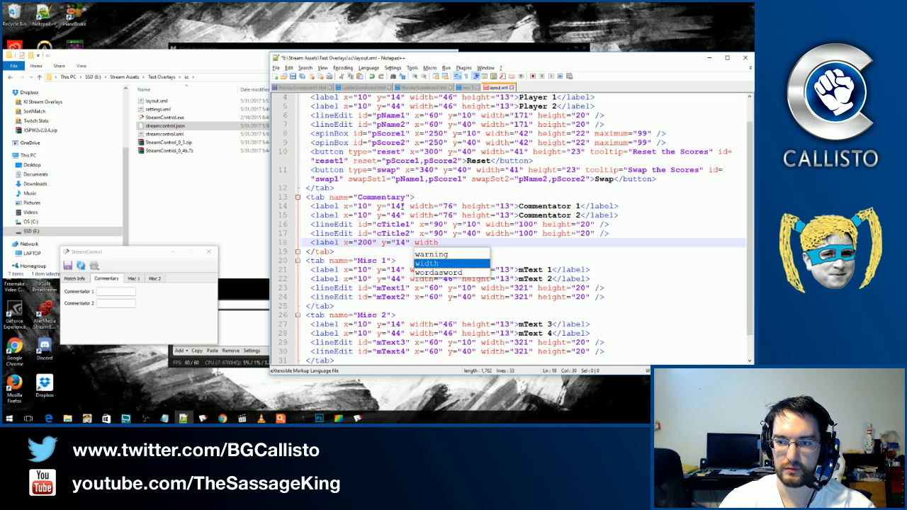
{"action": "type", "text": "=\""}
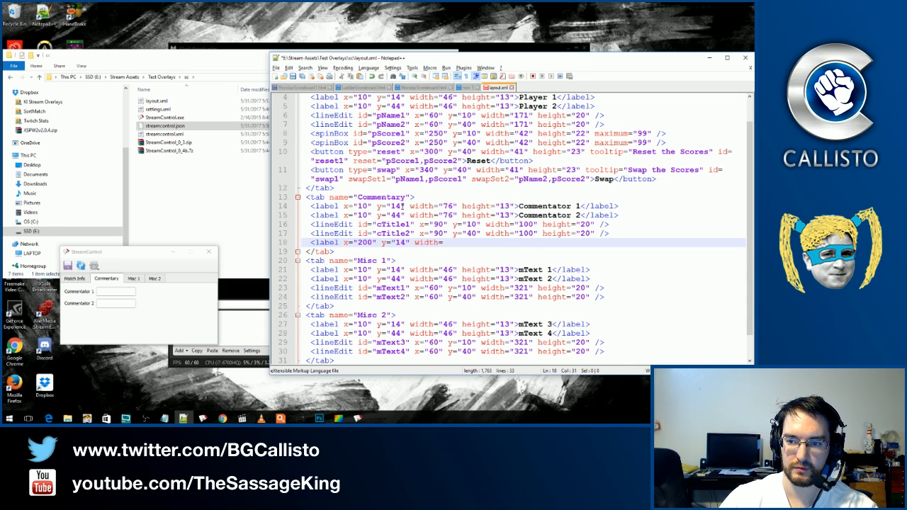
{"action": "type", "text": "66\" heigh"}
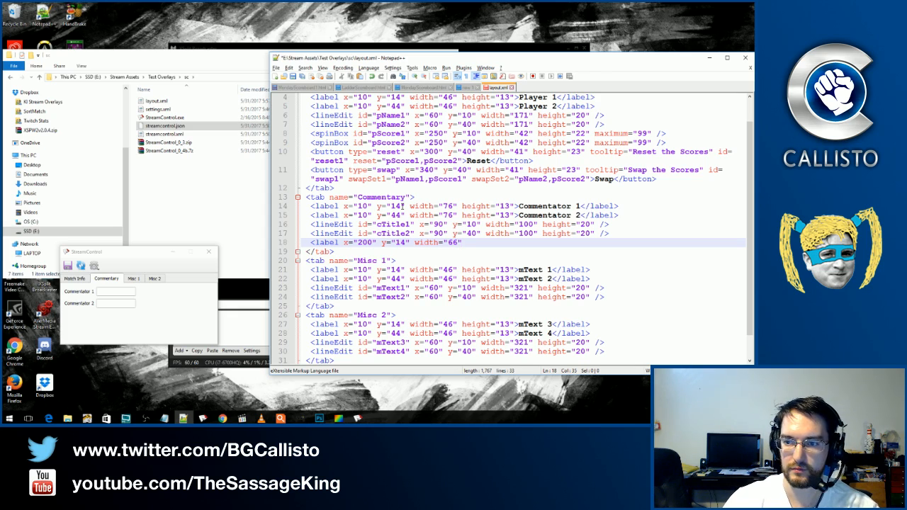
{"action": "type", "text": "t:"}
{"action": "key", "text": "BackSpace"}
{"action": "type", "text": "=="}
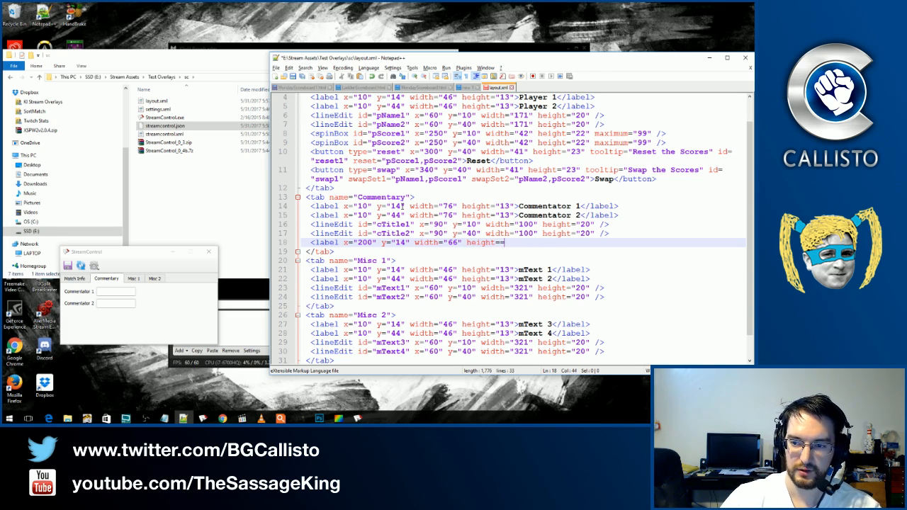
{"action": "key", "text": "BackSpace"}
{"action": "type", "text": "\""}
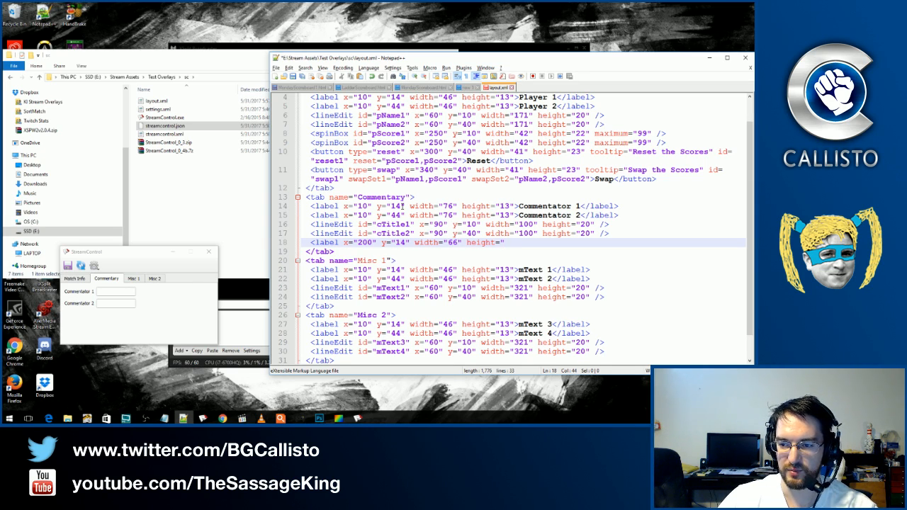
{"action": "key", "text": "Right"}
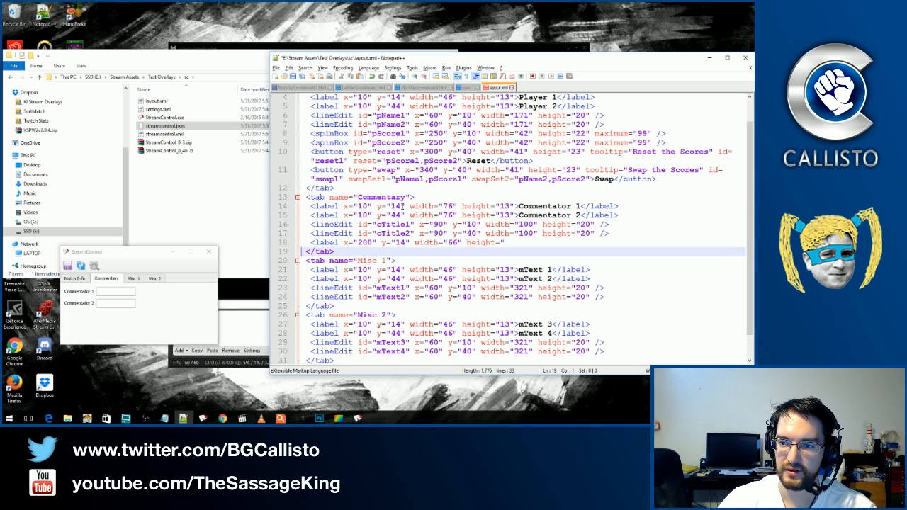
{"action": "key", "text": "Left"}
{"action": "type", "text": "13\""}
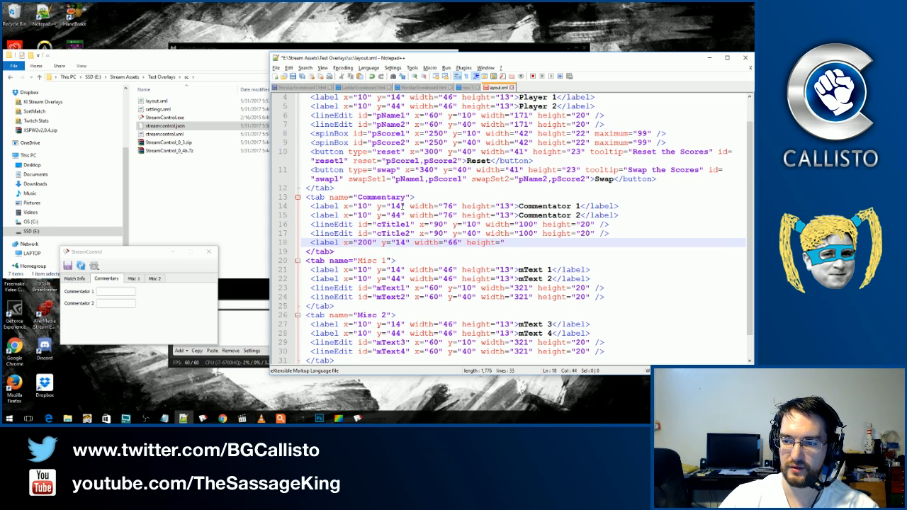
{"action": "type", "text": ">"}
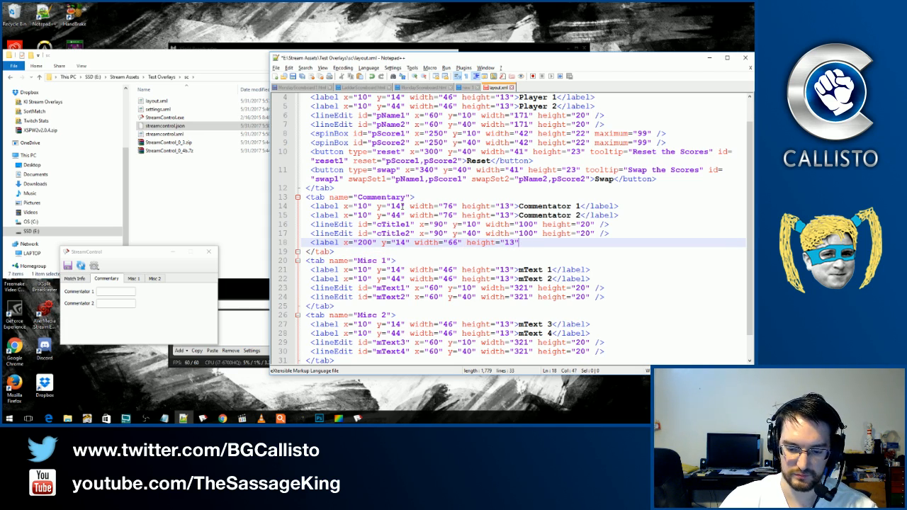
Give the new label the text Twitter 1, close its tag, save layout.xml and check the reloaded Commentary tab in StreamControl.
{"action": "type", "text": "Twitter"}
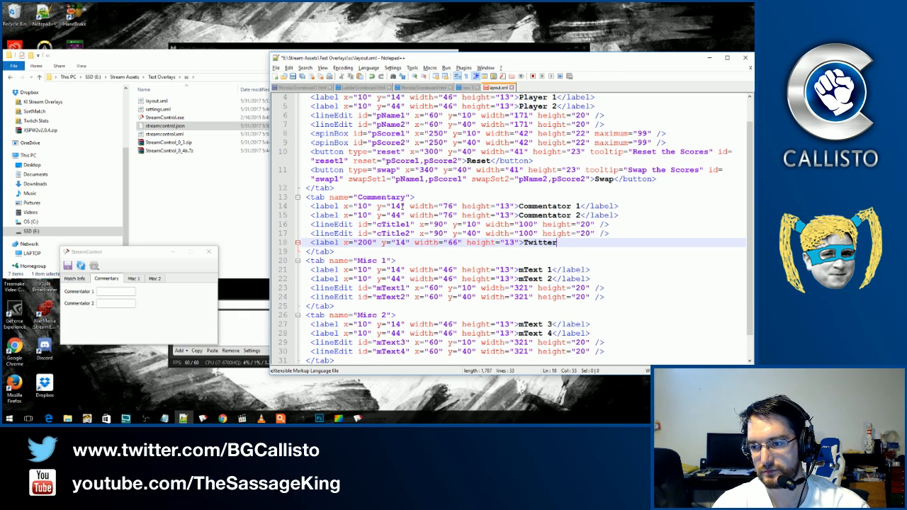
{"action": "type", "text": " 1</label>"}
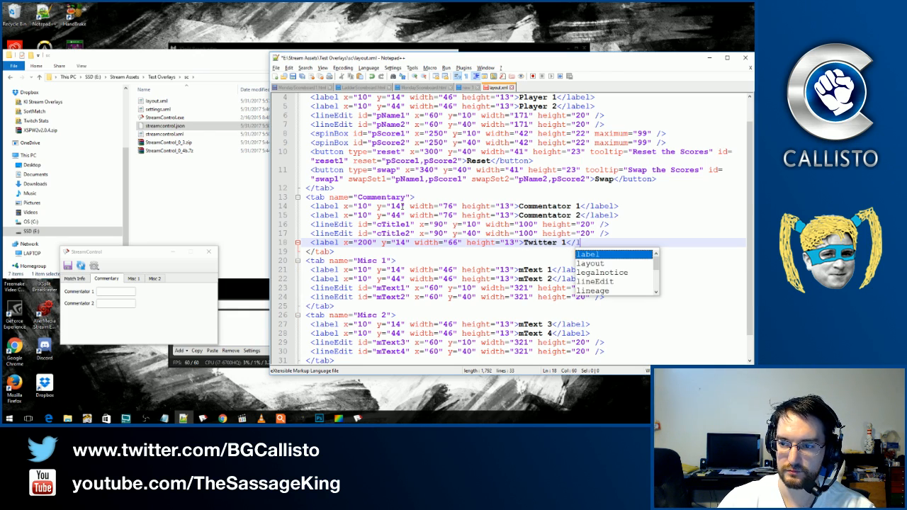
{"action": "key", "text": "BackSpace"}
{"action": "key", "text": "BackSpace"}
{"action": "type", "text": "el>"}
{"action": "key", "text": "ctrl+s"}
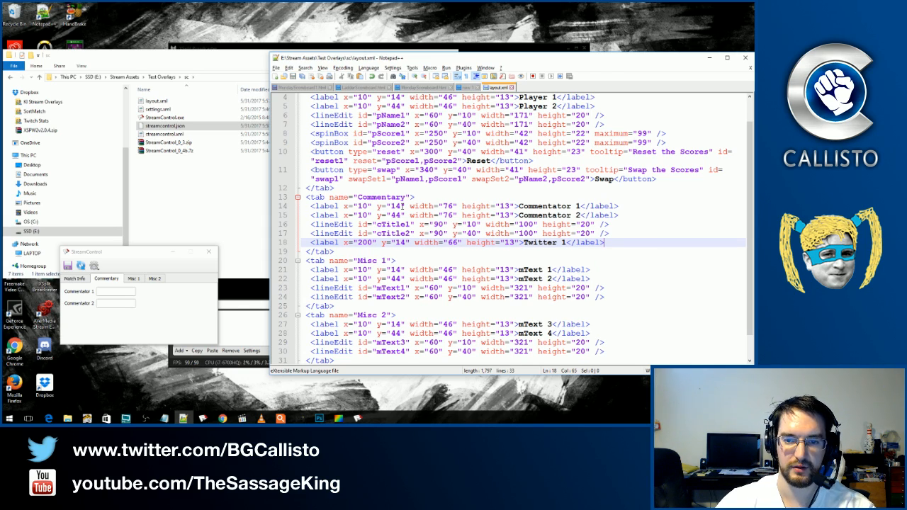
{"action": "left_click", "coordinate": [81, 265]}
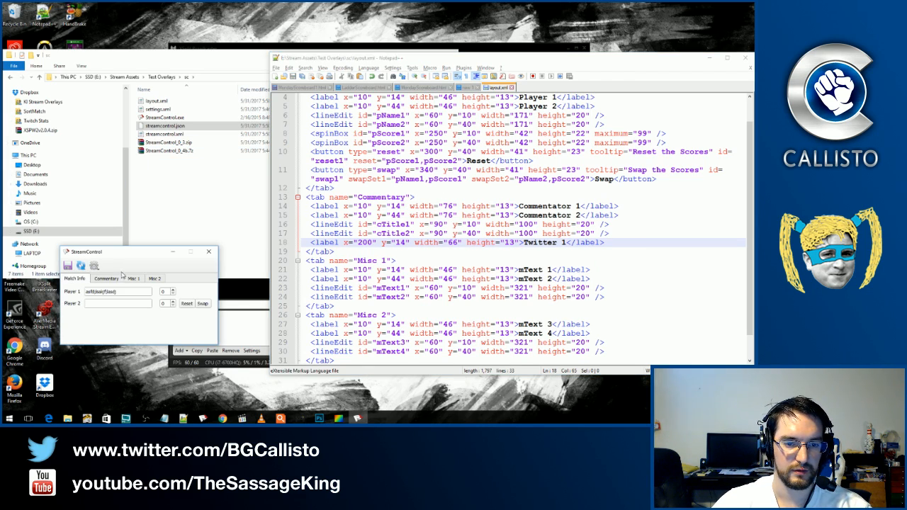
{"action": "left_click", "coordinate": [107, 279]}
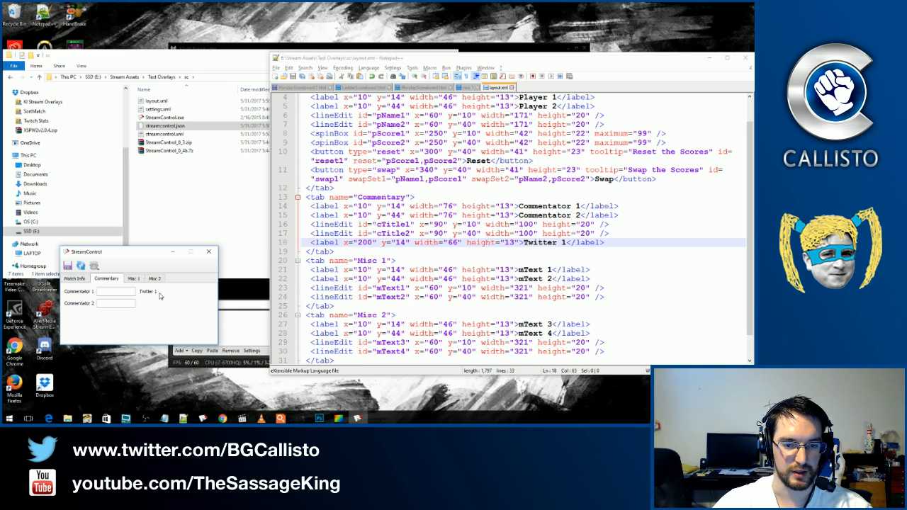
Duplicate the Twitter 1 label onto a new line directly below it in layout.xml.
{"action": "left_click", "coordinate": [611, 245]}
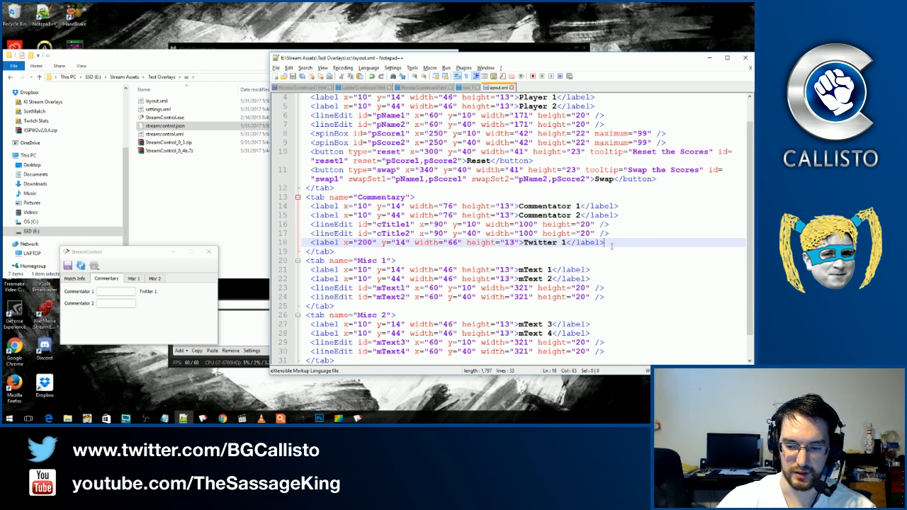
{"action": "key", "text": "shift+Home"}
{"action": "key", "text": "ctrl+c"}
{"action": "key", "text": "Right"}
{"action": "key", "text": "Return"}
{"action": "key", "text": "ctrl+v"}
{"action": "key", "text": "Right"}
{"action": "key", "text": "Up"}
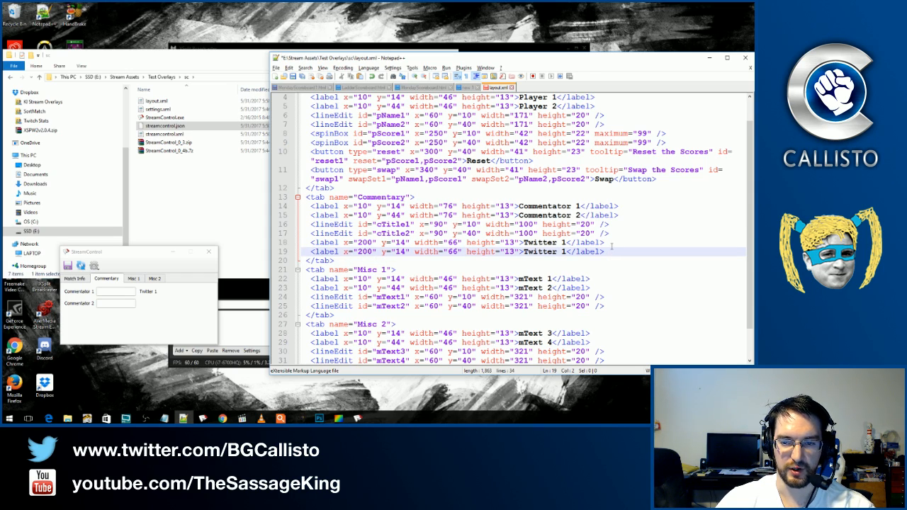
Set the y position of the duplicated Twitter label to 44.
{"action": "key", "text": "Right"}
{"action": "key", "text": "Right"}
{"action": "key", "text": "Right"}
{"action": "key", "text": "Right"}
{"action": "key", "text": "Right"}
{"action": "key", "text": "Right"}
{"action": "key", "text": "Right"}
{"action": "key", "text": "Right"}
{"action": "key", "text": "Right"}
{"action": "key", "text": "Right"}
{"action": "key", "text": "Right"}
{"action": "key", "text": "Right"}
{"action": "key", "text": "Right"}
{"action": "key", "text": "Right"}
{"action": "key", "text": "Right"}
{"action": "key", "text": "Right"}
{"action": "key", "text": "Right"}
{"action": "key", "text": "Right"}
{"action": "key", "text": "Right"}
{"action": "key", "text": "Right"}
{"action": "key", "text": "Left"}
{"action": "key", "text": "Left"}
{"action": "key", "text": "Left"}
{"action": "key", "text": "shift+Right"}
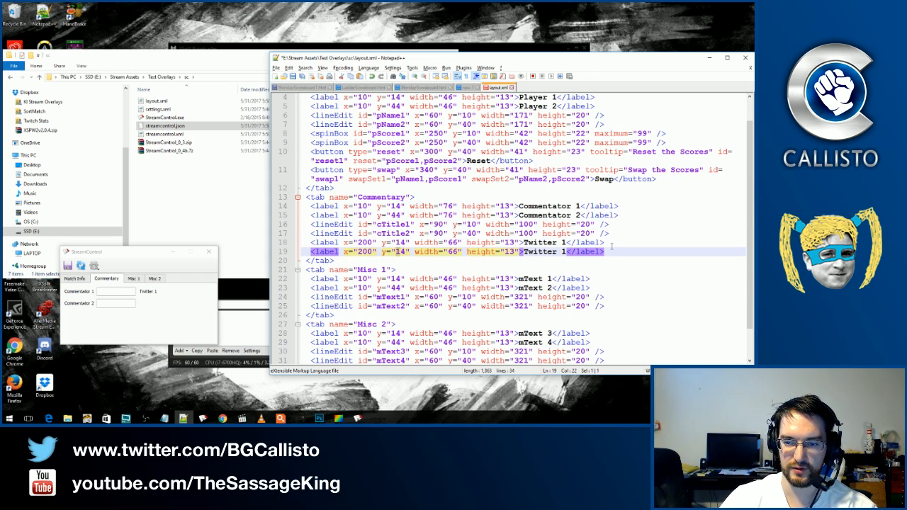
{"action": "type", "text": "4"}
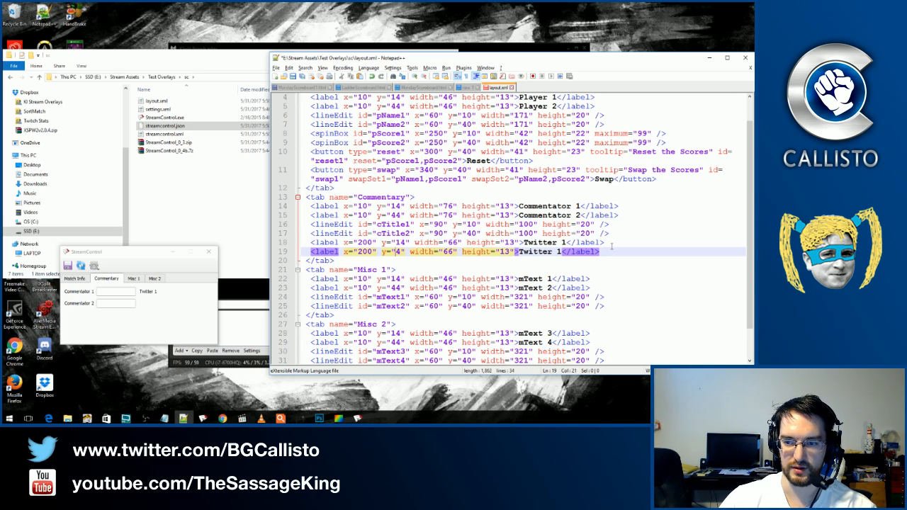
Change the duplicated label's text to Twitter 2, save layout.xml and check the reloaded Commentary tab in StreamControl.
{"action": "key", "text": "Right"}
{"action": "key", "text": "Right"}
{"action": "key", "text": "Right"}
{"action": "key", "text": "Right"}
{"action": "key", "text": "Right"}
{"action": "key", "text": "Right"}
{"action": "key", "text": "Right"}
{"action": "key", "text": "Right"}
{"action": "key", "text": "Right"}
{"action": "key", "text": "Right"}
{"action": "key", "text": "Right"}
{"action": "key", "text": "Right"}
{"action": "key", "text": "Right"}
{"action": "key", "text": "Right"}
{"action": "key", "text": "Right"}
{"action": "key", "text": "Right"}
{"action": "key", "text": "Right"}
{"action": "key", "text": "Right"}
{"action": "key", "text": "Right"}
{"action": "key", "text": "Right"}
{"action": "key", "text": "shift+Right"}
{"action": "type", "text": "2"}
{"action": "key", "text": "ctrl+s"}
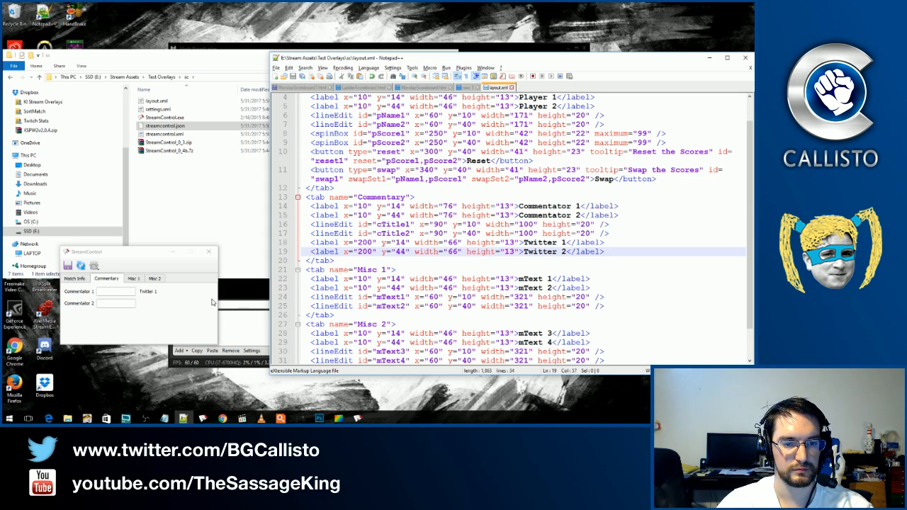
{"action": "left_click", "coordinate": [80, 266]}
{"action": "left_click", "coordinate": [106, 278]}
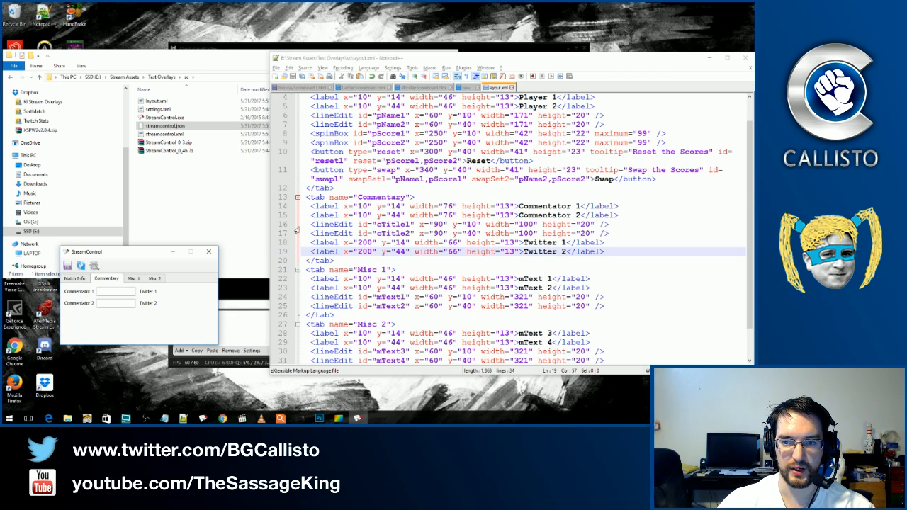
Copy the cTitle1 line edit in layout.xml onto a new line below the Twitter 2 label.
{"action": "left_click", "coordinate": [324, 224]}
{"action": "key", "text": "Left"}
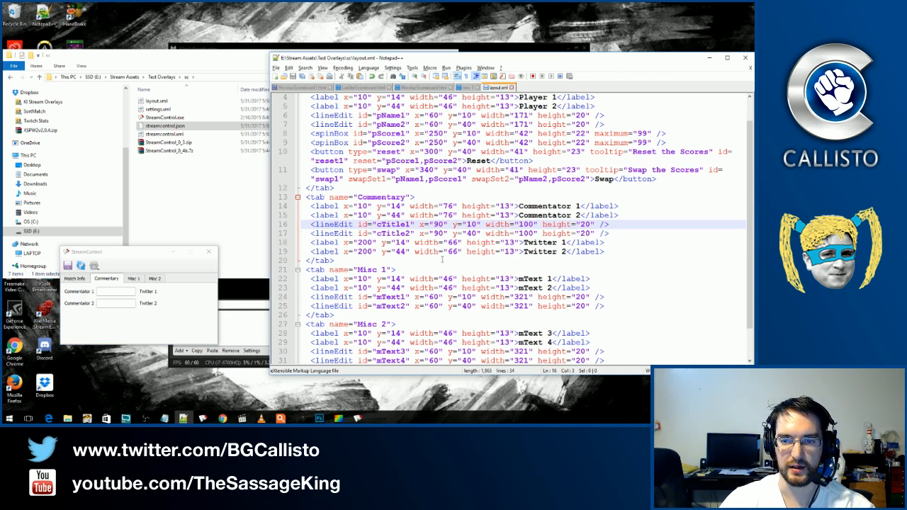
{"action": "key", "text": "Down"}
{"action": "key", "text": "End"}
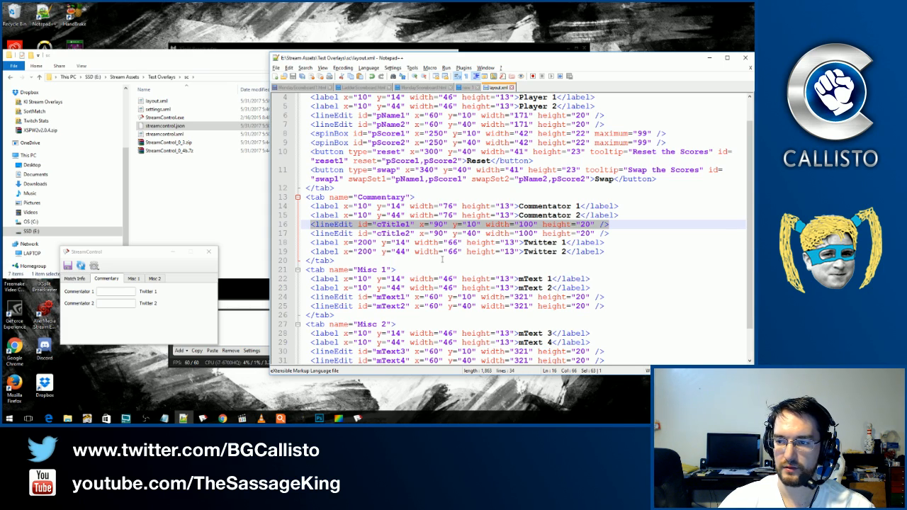
{"action": "key", "text": "Down"}
{"action": "key", "text": "Down"}
{"action": "key", "text": "Return"}
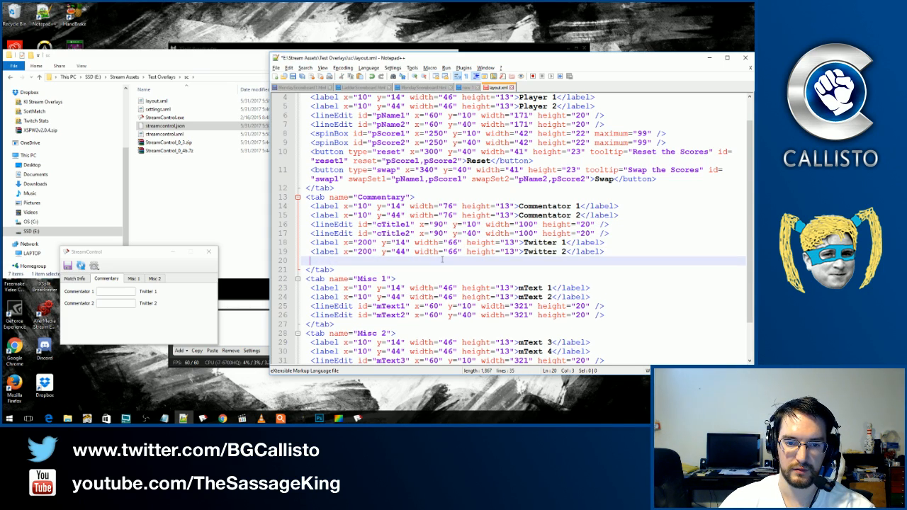
{"action": "key", "text": "ctrl+v"}
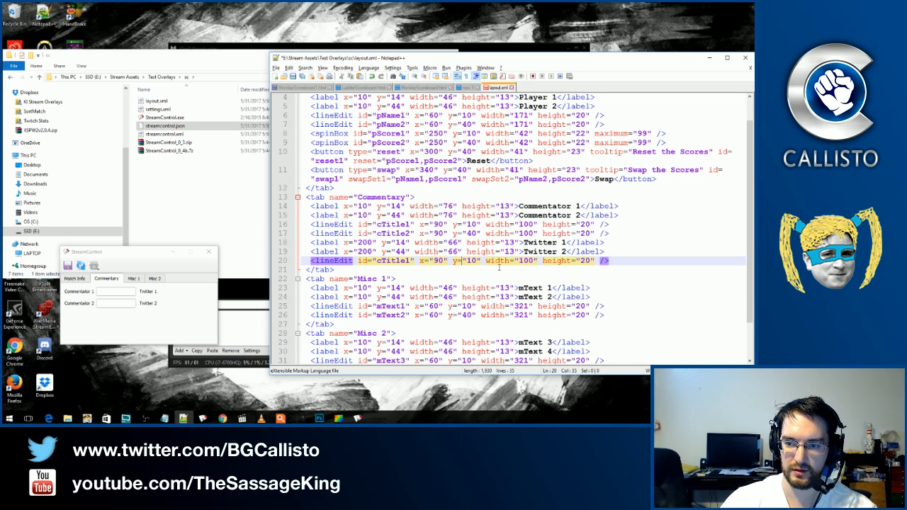
Change the copied line edit to id cTwitter1, with an x position of 276 and a width of 66.
{"action": "key", "text": "ctrl+shift+Right"}
{"action": "type", "text": "276"}
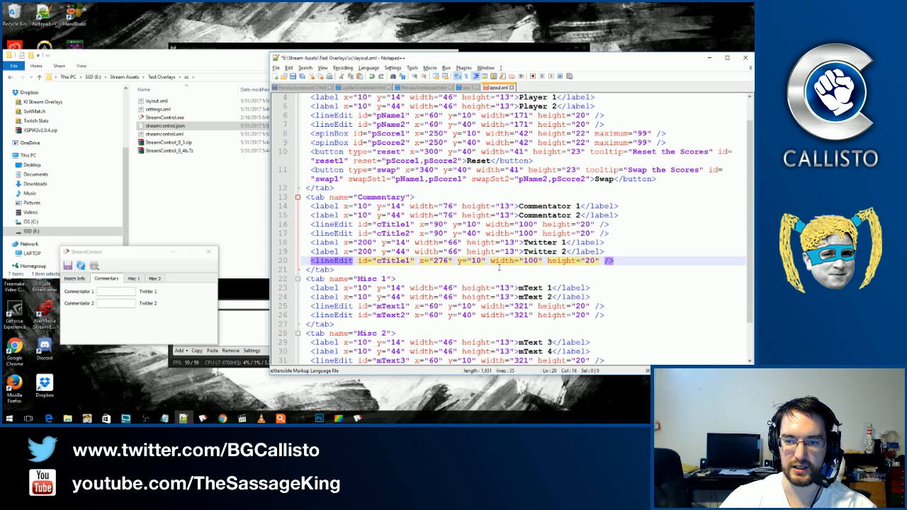
{"action": "key", "text": "Right"}
{"action": "key", "text": "Right"}
{"action": "key", "text": "shift+Right"}
{"action": "key", "text": "shift+Right"}
{"action": "key", "text": "shift+Right"}
{"action": "key", "text": "shift+Right"}
{"action": "type", "text": "witter"}
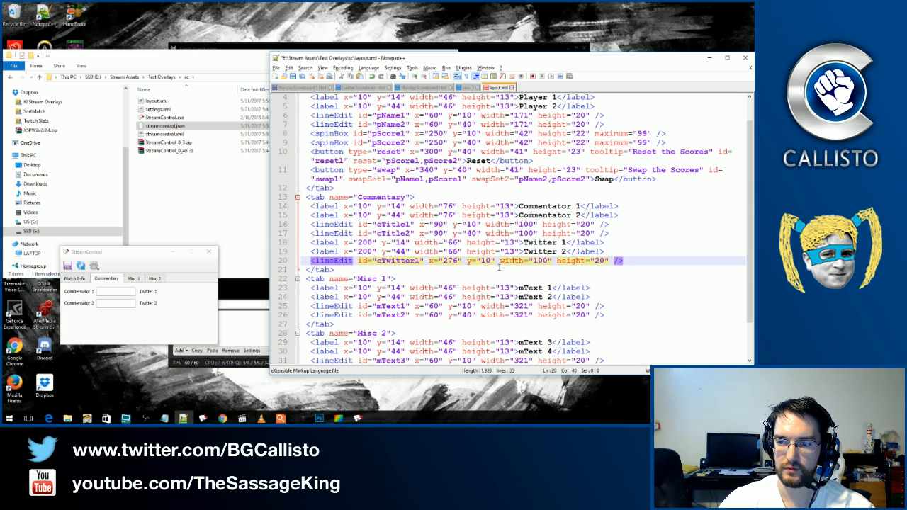
{"action": "key", "text": "shift+Right"}
{"action": "key", "text": "shift+Right"}
{"action": "key", "text": "shift+Right"}
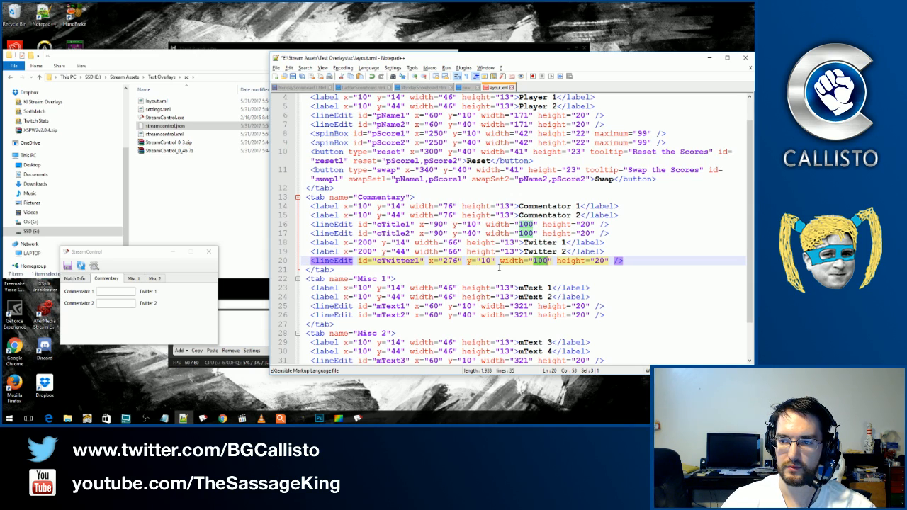
{"action": "type", "text": "66"}
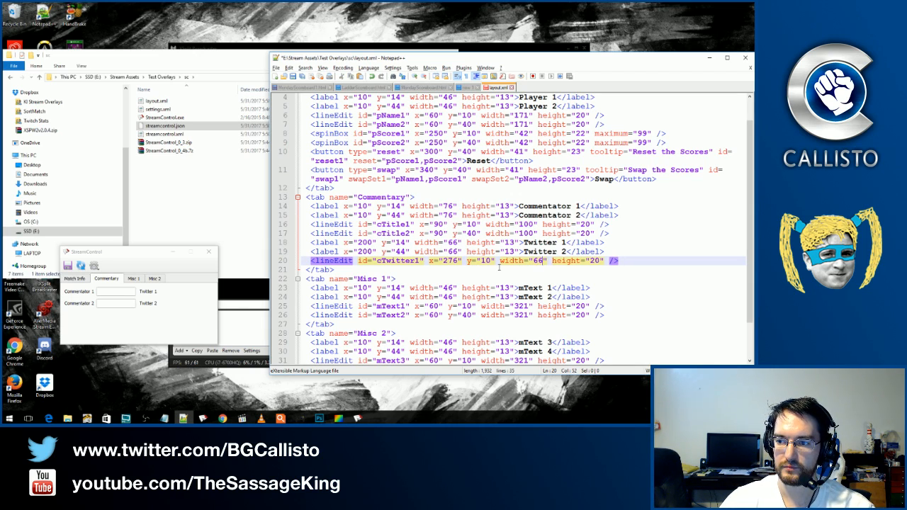
Start another lineEdit element on a new line below cTwitter1, with id cTwitter2 and x position 276.
{"action": "key", "text": "End"}
{"action": "key", "text": "Return"}
{"action": "type", "text": "<lineEdit"}
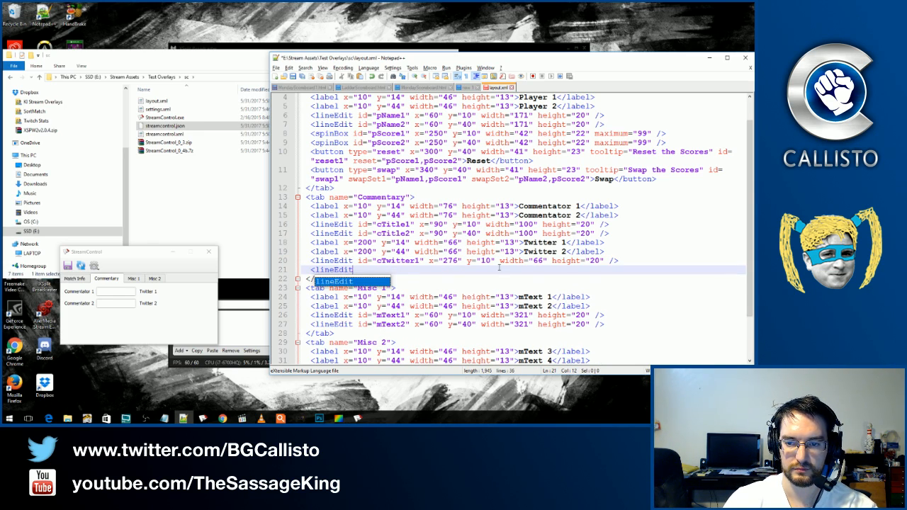
{"action": "type", "text": " id=\""}
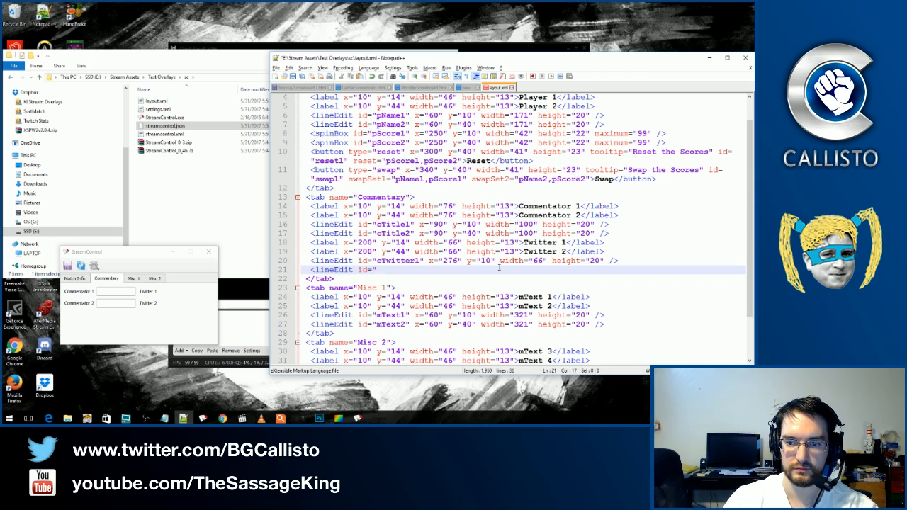
{"action": "type", "text": "cTwitter"}
{"action": "type", "text": "2"}
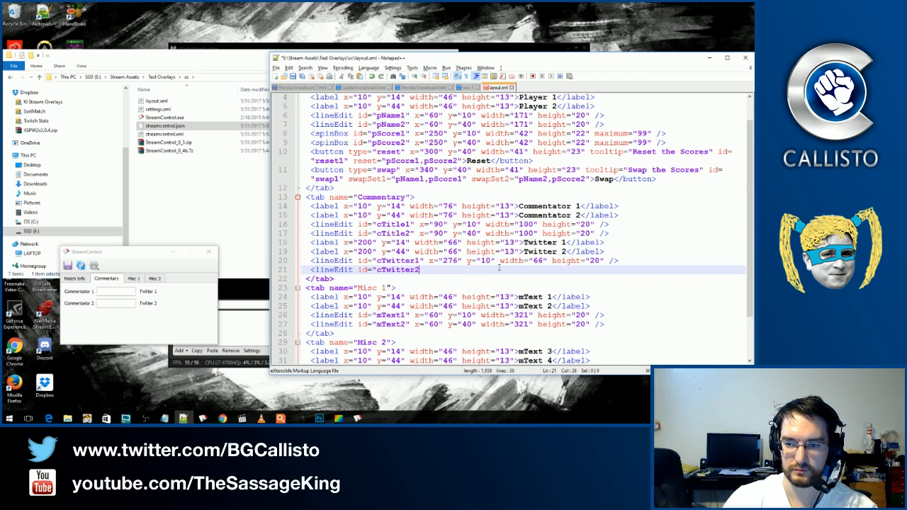
{"action": "type", "text": "\" x"}
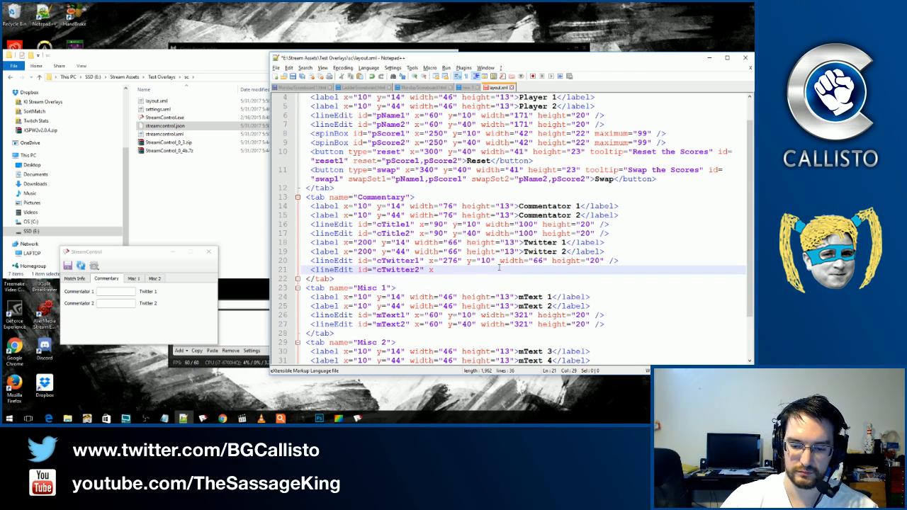
{"action": "type", "text": "=\"2"}
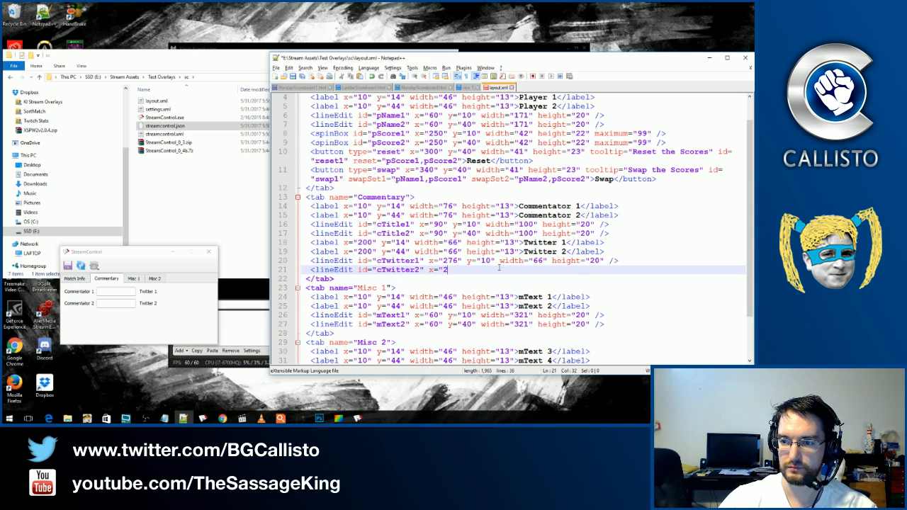
{"action": "type", "text": "76\" y"}
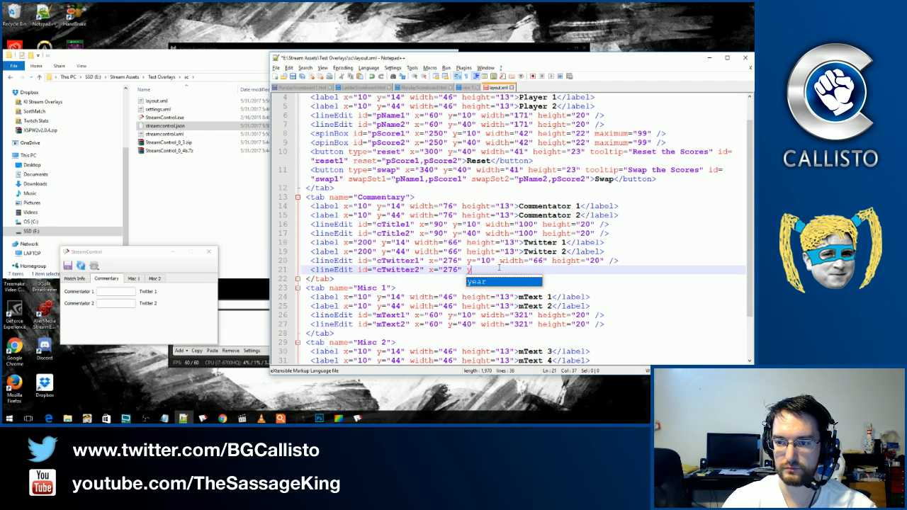
Complete the cTwitter2 line edit with y 40, width 66 and height 20, and close the element.
{"action": "type", "text": "=\"40\" wid"}
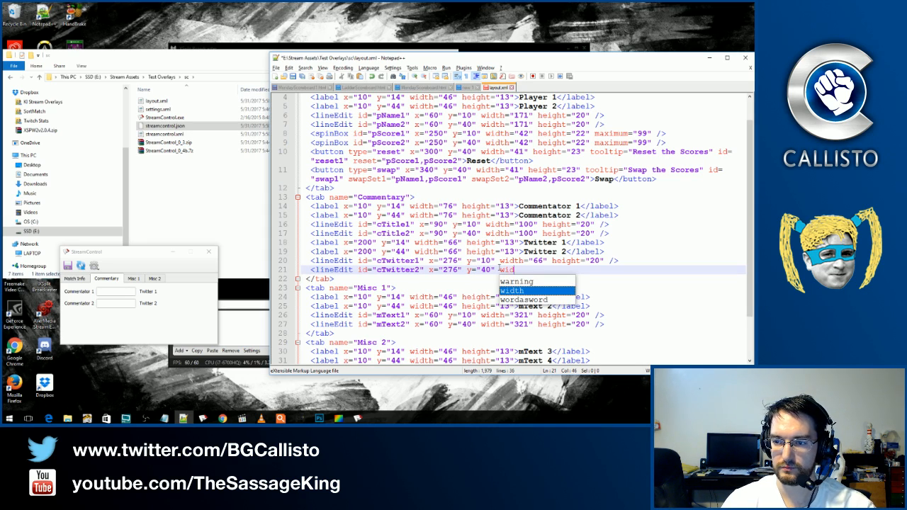
{"action": "type", "text": "th="}
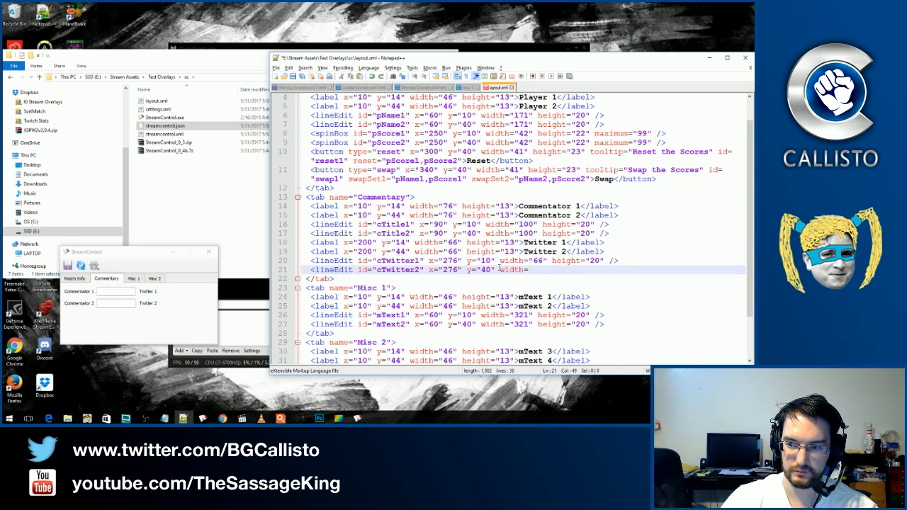
{"action": "type", "text": "\"66\" h"}
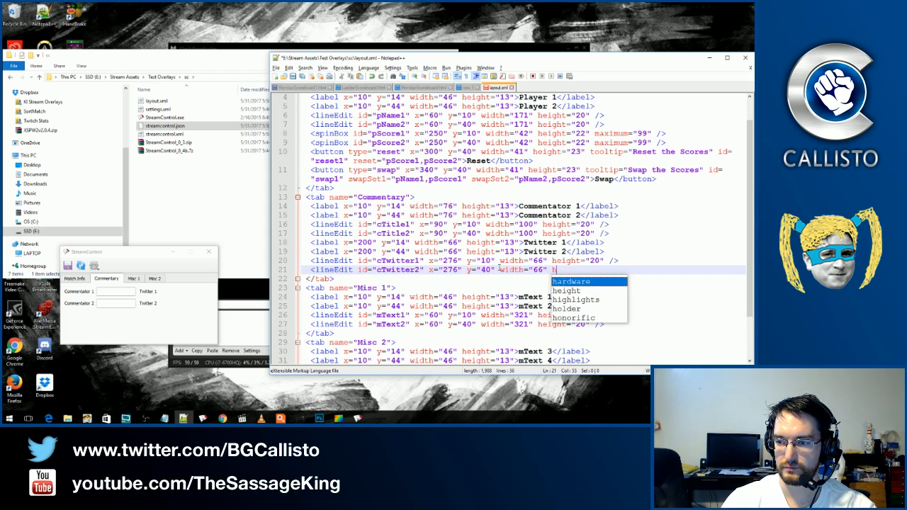
{"action": "type", "text": "eight=\"20"}
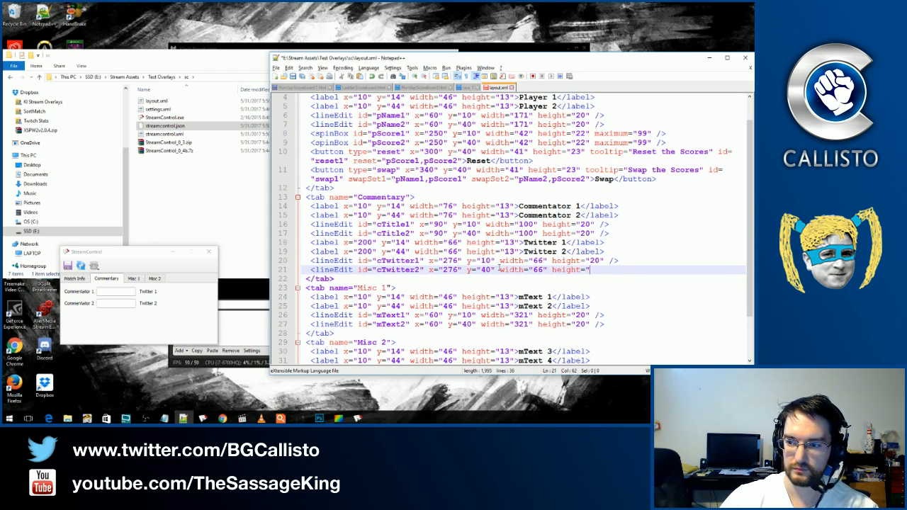
{"action": "type", "text": "\""}
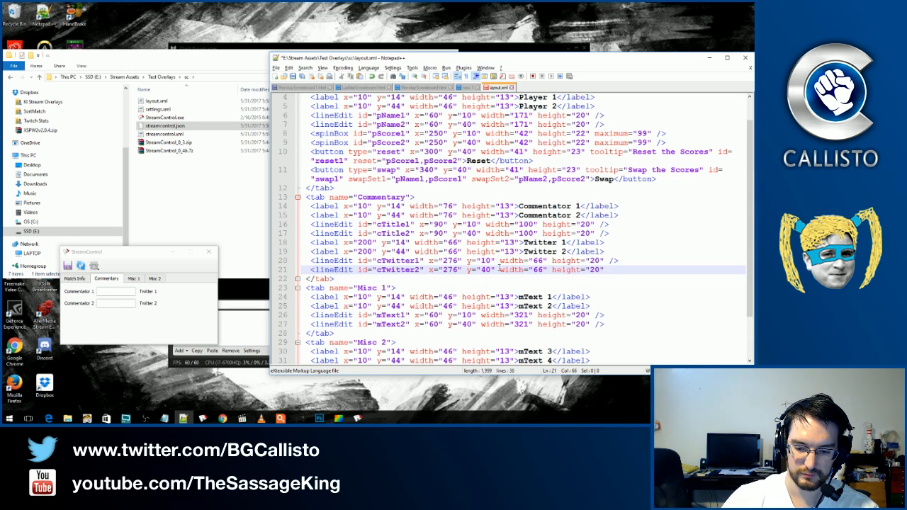
{"action": "type", "text": " />"}
Save layout.xml, reload the layout in StreamControl and check the Twitter fields on the Commentary tab.
{"action": "key", "text": "ctrl+s"}
{"action": "left_click", "coordinate": [80, 265]}
{"action": "left_click", "coordinate": [103, 279]}
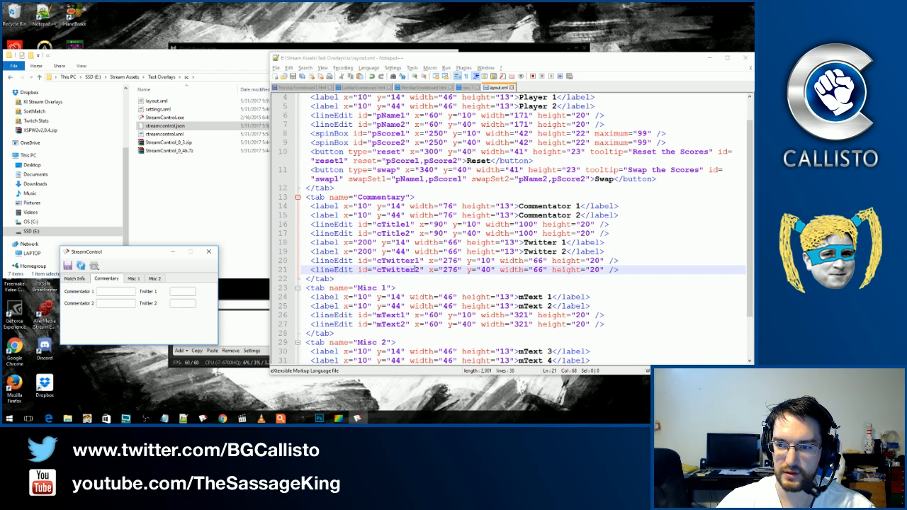
Set the width of cTwitter1 and cTwitter2 to 100, save layout.xml and check the reloaded Commentary tab in StreamControl.
{"action": "left_click", "coordinate": [537, 261]}
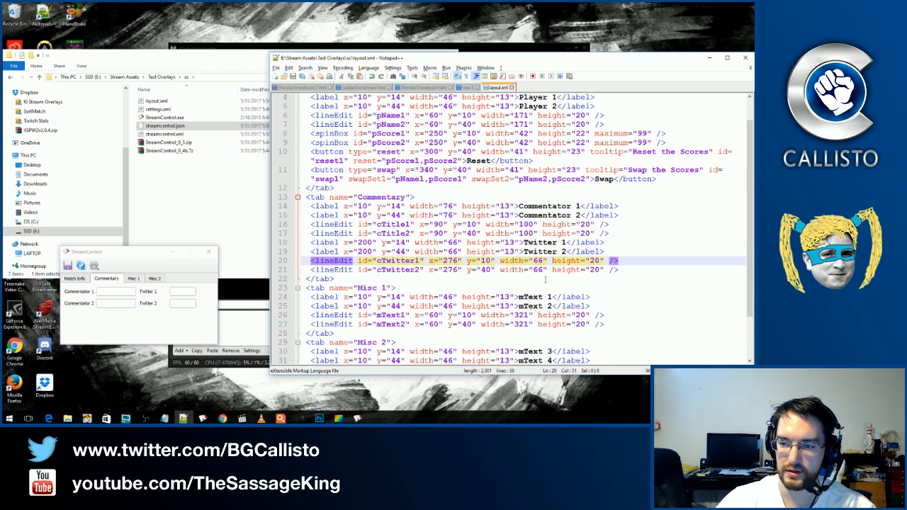
{"action": "key", "text": "Left"}
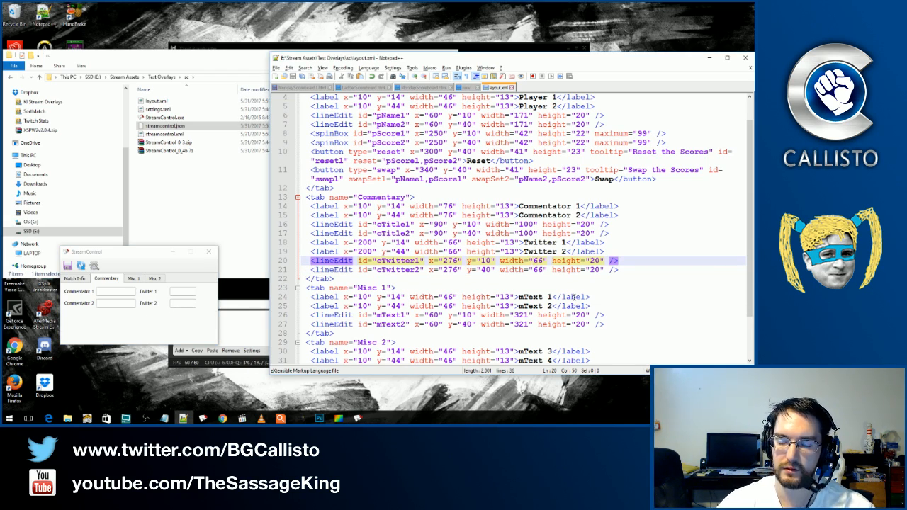
{"action": "key", "text": "shift+Right"}
{"action": "key", "text": "shift+Right"}
{"action": "type", "text": "100"}
{"action": "key", "text": "Down"}
{"action": "key", "text": "shift+Left"}
{"action": "key", "text": "shift+Left"}
{"action": "type", "text": "100"}
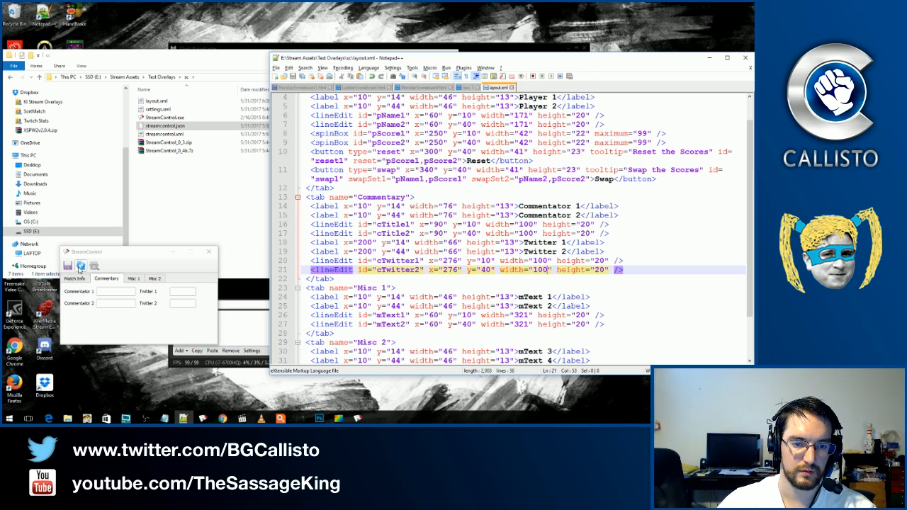
{"action": "left_click", "coordinate": [81, 266]}
{"action": "left_click", "coordinate": [106, 280]}
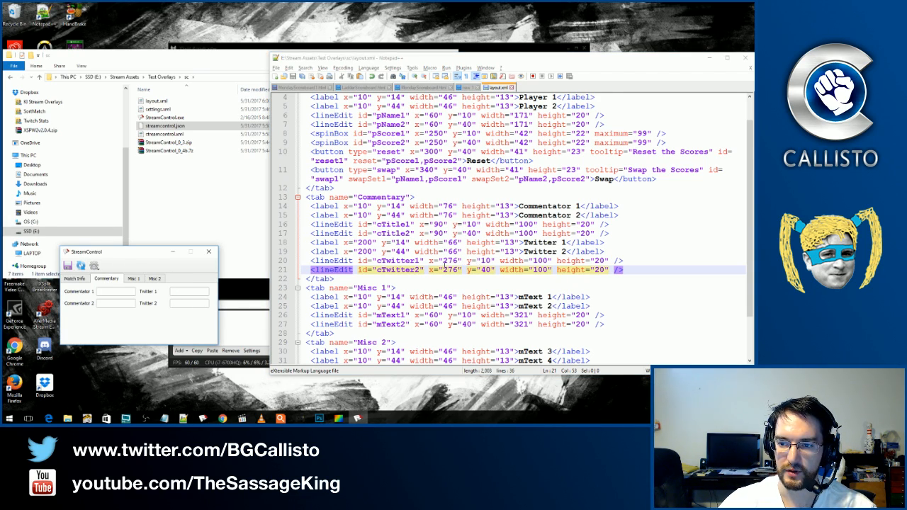
Set the x position of cTwitter1 and cTwitter2 to 256, save layout.xml and check the reloaded Commentary tab in StreamControl.
{"action": "left_click", "coordinate": [447, 261]}
{"action": "key", "text": "Delete"}
{"action": "type", "text": "5"}
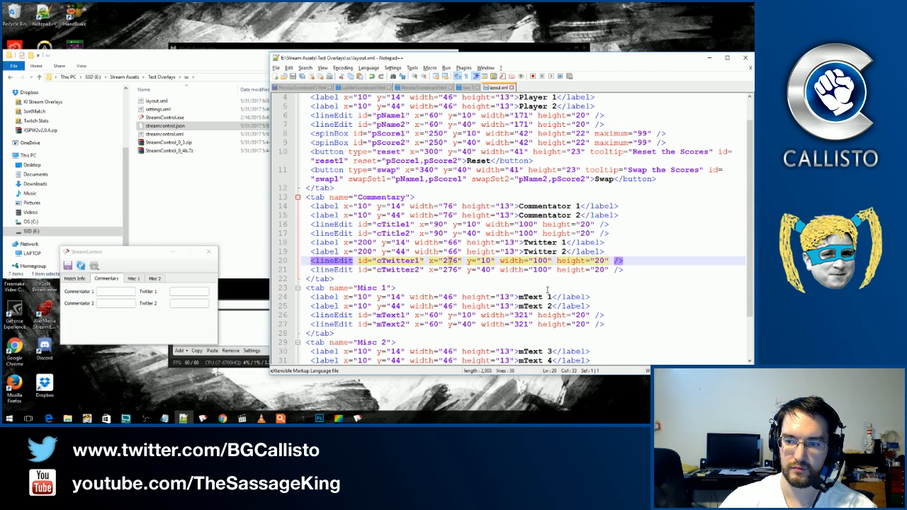
{"action": "key", "text": "Down"}
{"action": "key", "text": "BackSpace"}
{"action": "type", "text": "5"}
{"action": "key", "text": "ctrl+s"}
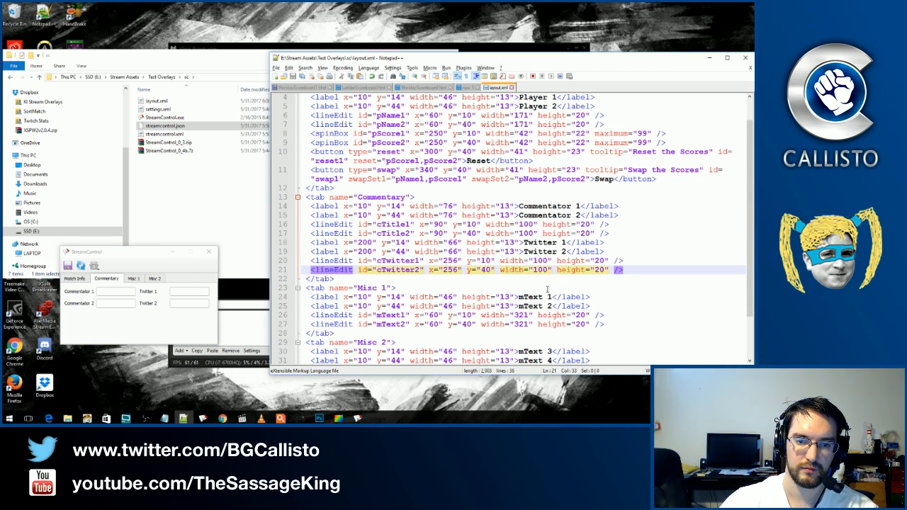
{"action": "left_click", "coordinate": [81, 265]}
{"action": "left_click", "coordinate": [103, 278]}
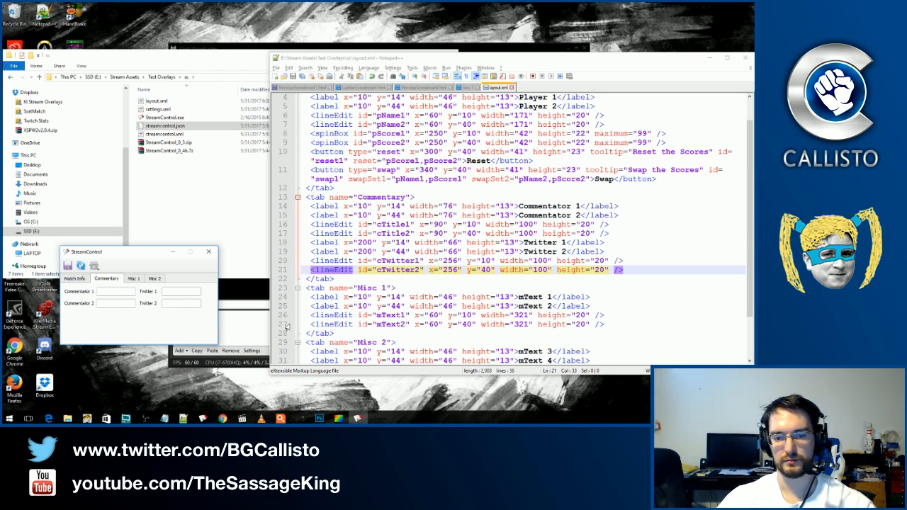
Start a button element on a new line below cTwitter2 in layout.xml, with type reset and id reset2.
{"action": "left_click", "coordinate": [633, 269]}
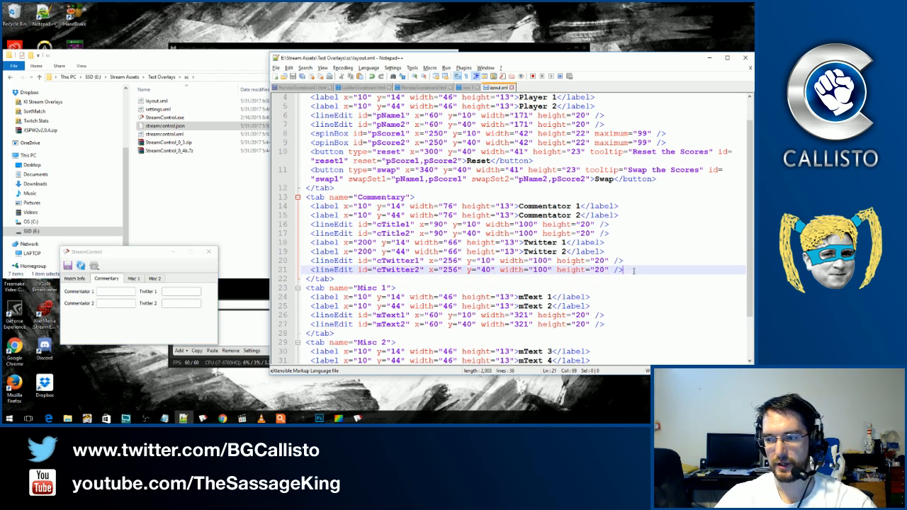
{"action": "key", "text": "Return"}
{"action": "type", "text": "<"}
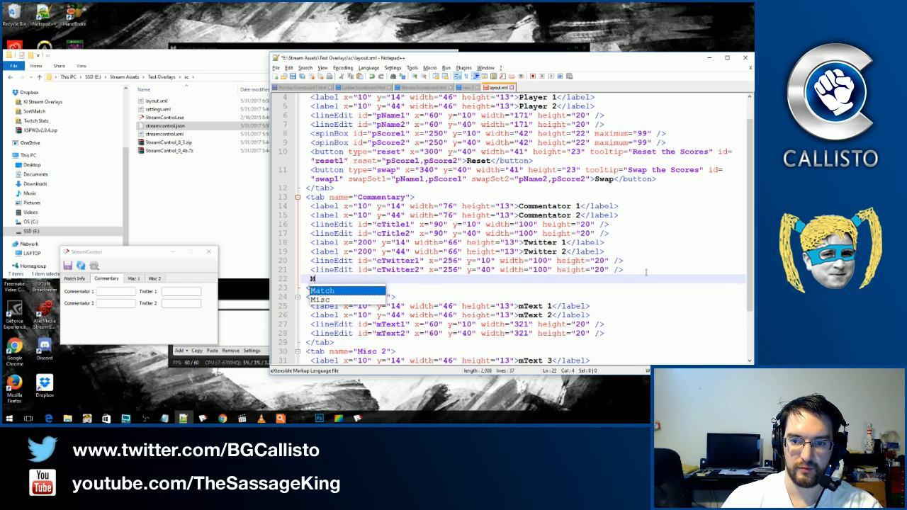
{"action": "type", "text": "button"}
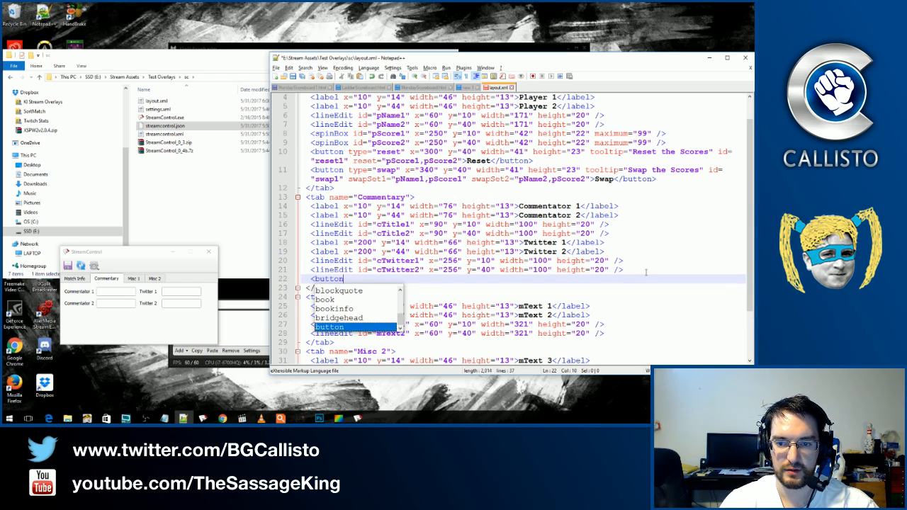
{"action": "type", "text": " type"}
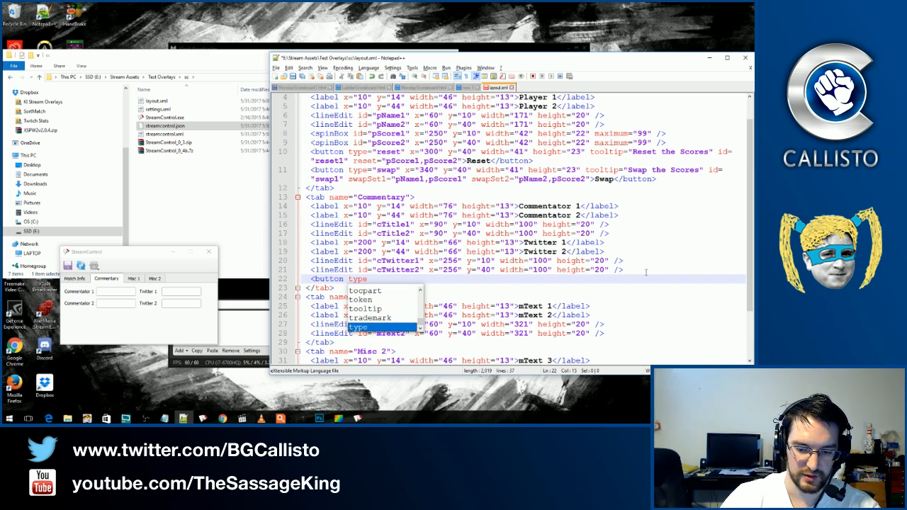
{"action": "type", "text": "=\"reset"}
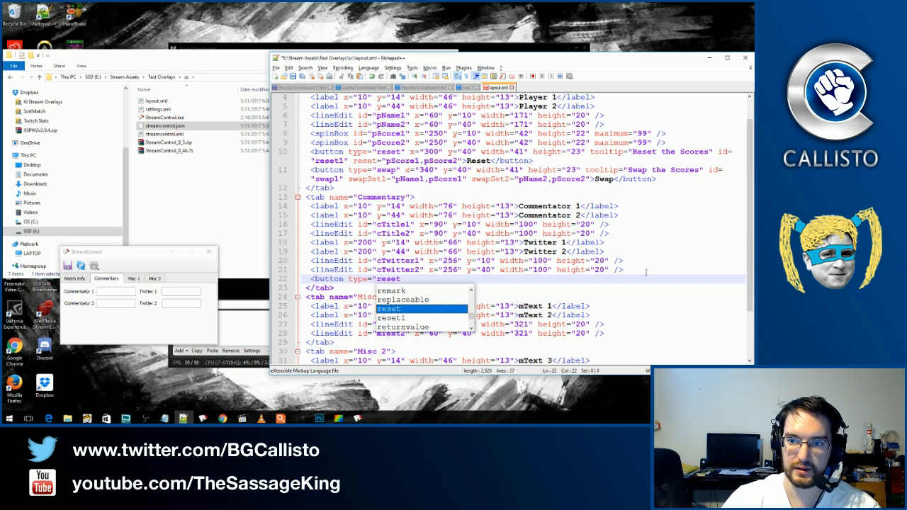
{"action": "type", "text": "\" id"}
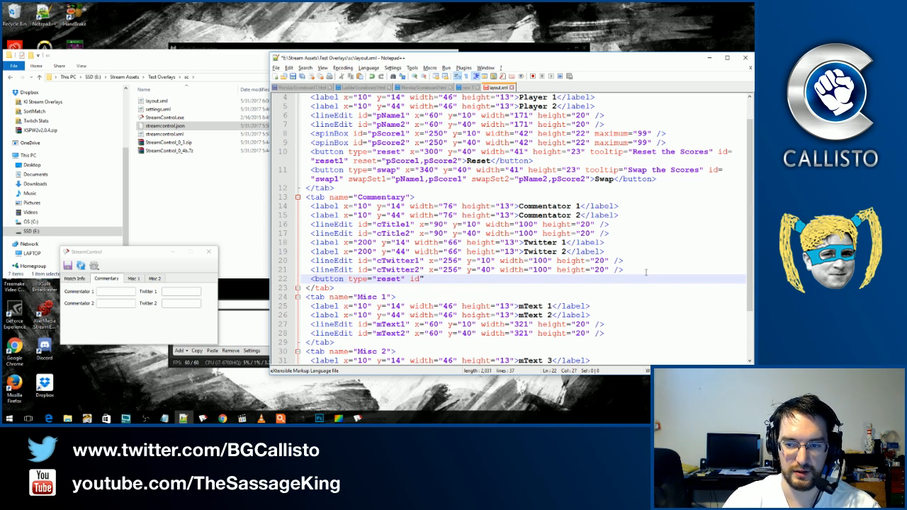
{"action": "type", "text": "=\"re"}
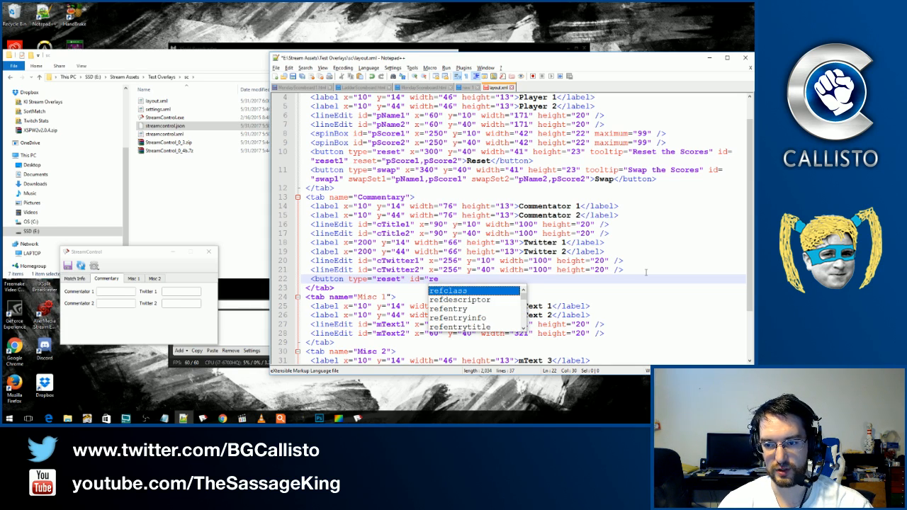
{"action": "type", "text": "stt"}
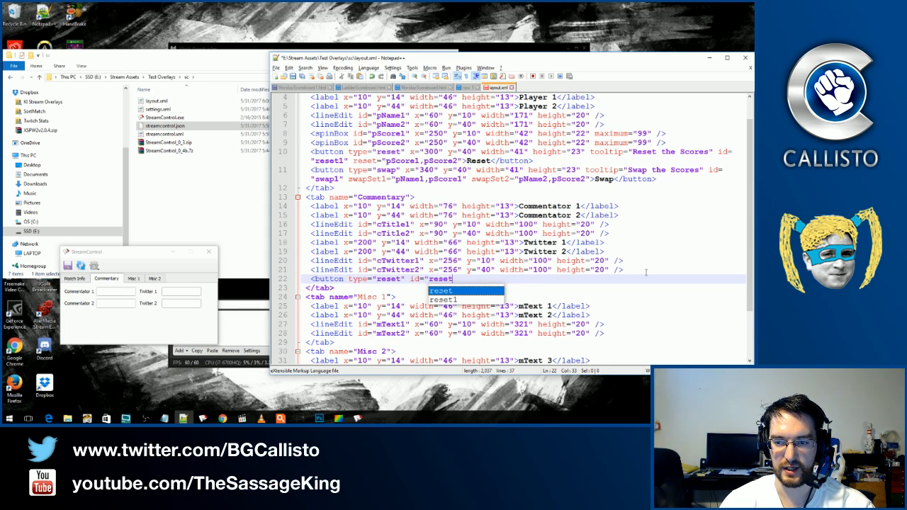
{"action": "type", "text": "2"}
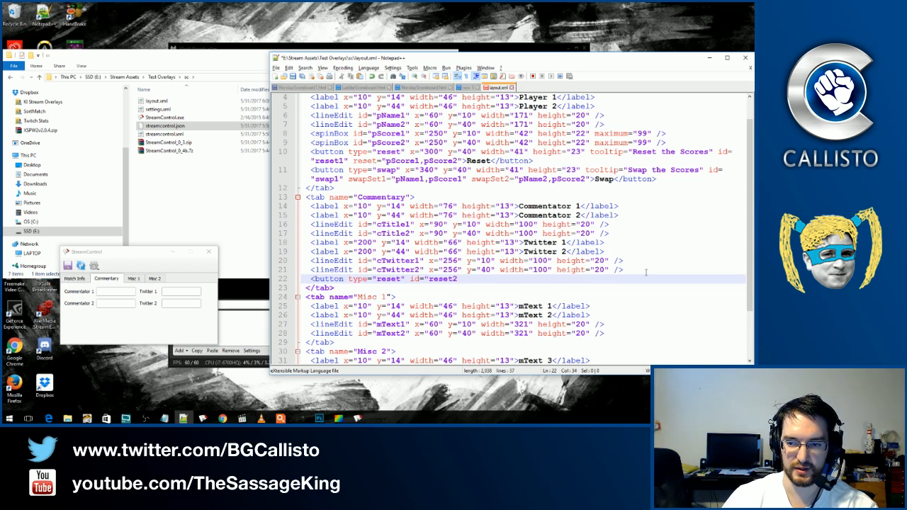
{"action": "type", "text": "\""}
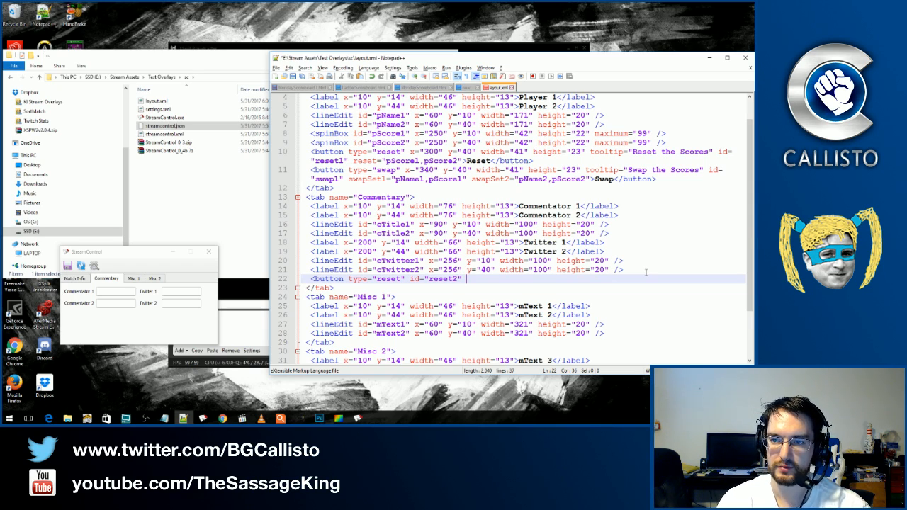
Give the reset2 button x 90, y 70 and width 40, with y placed before the width.
{"action": "type", "text": " x"}
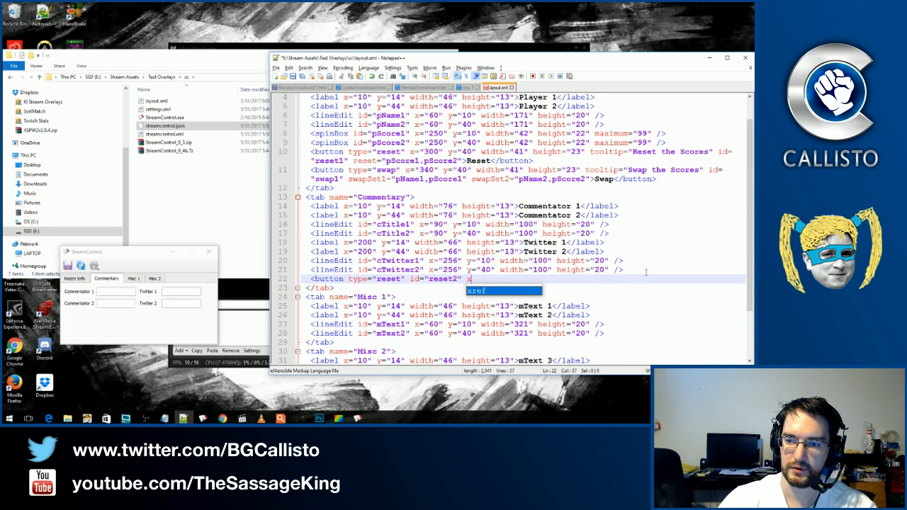
{"action": "type", "text": "="}
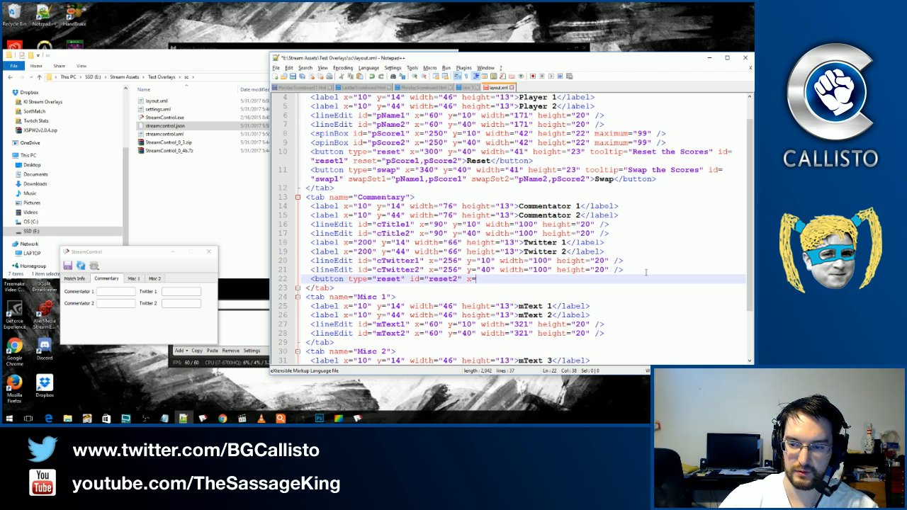
{"action": "type", "text": "\"90\""}
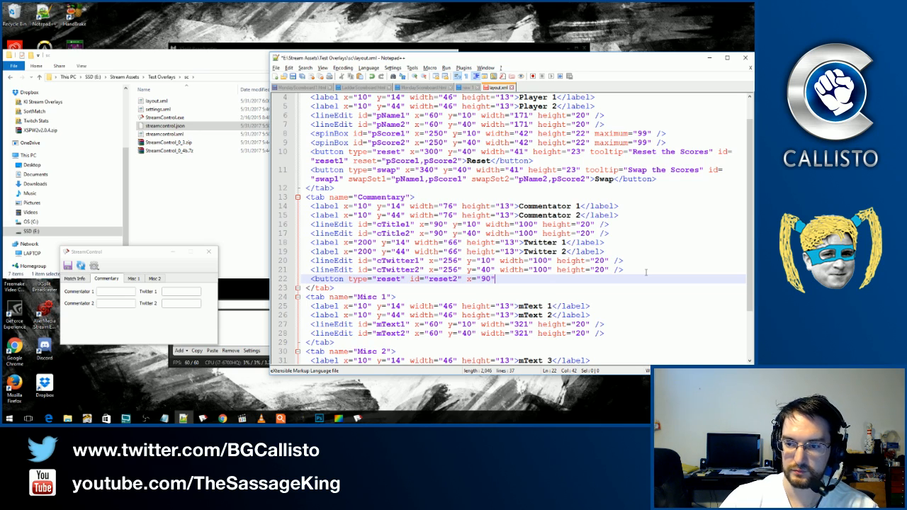
{"action": "type", "text": " wid"}
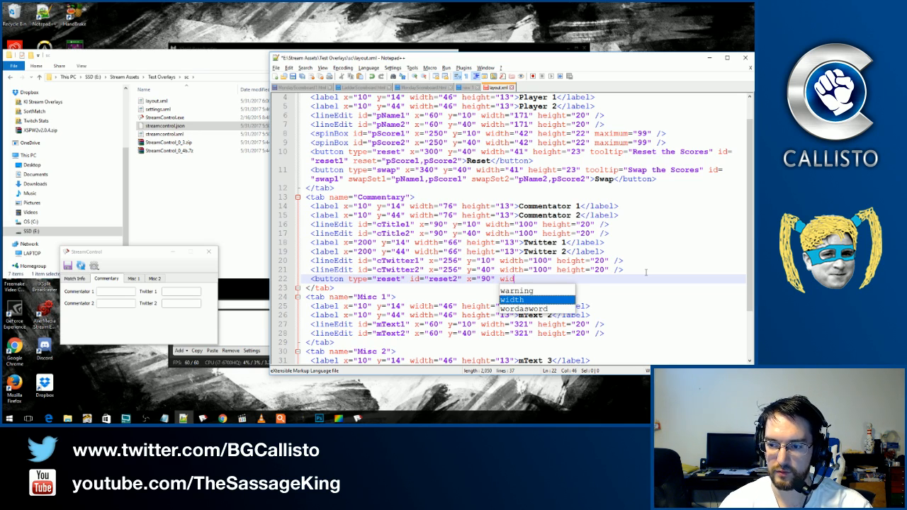
{"action": "type", "text": "th=\"40\""}
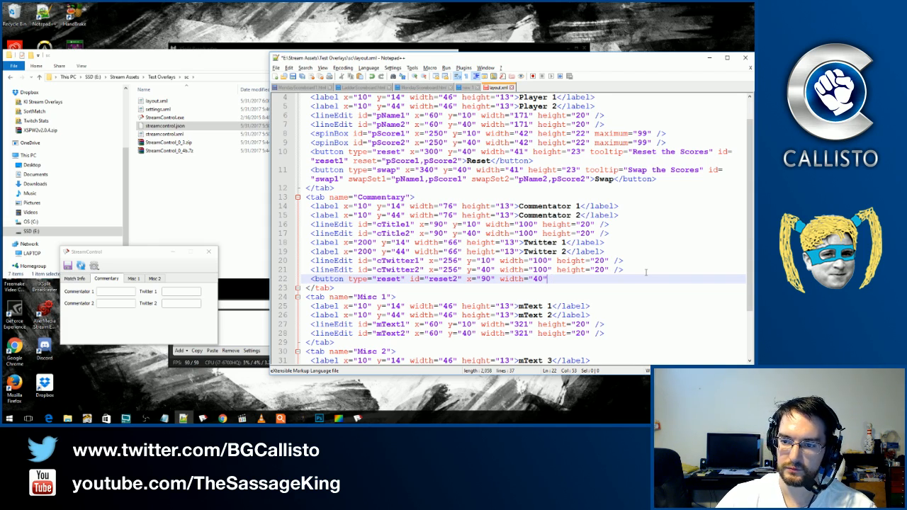
{"action": "key", "text": "ctrl+Left"}
{"action": "key", "text": "ctrl+Left"}
{"action": "key", "text": "ctrl+Left"}
{"action": "key", "text": "ctrl+Left"}
{"action": "type", "text": "y=\"7"}
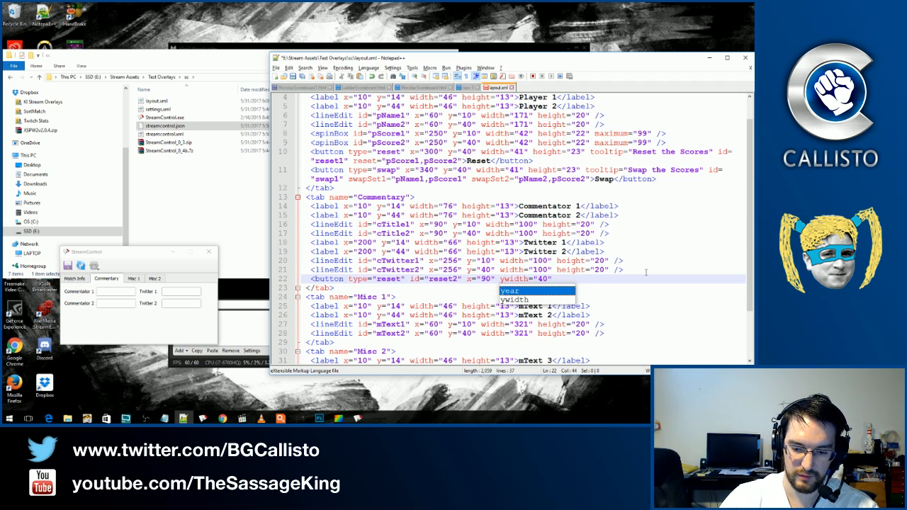
{"action": "type", "text": "0\""}
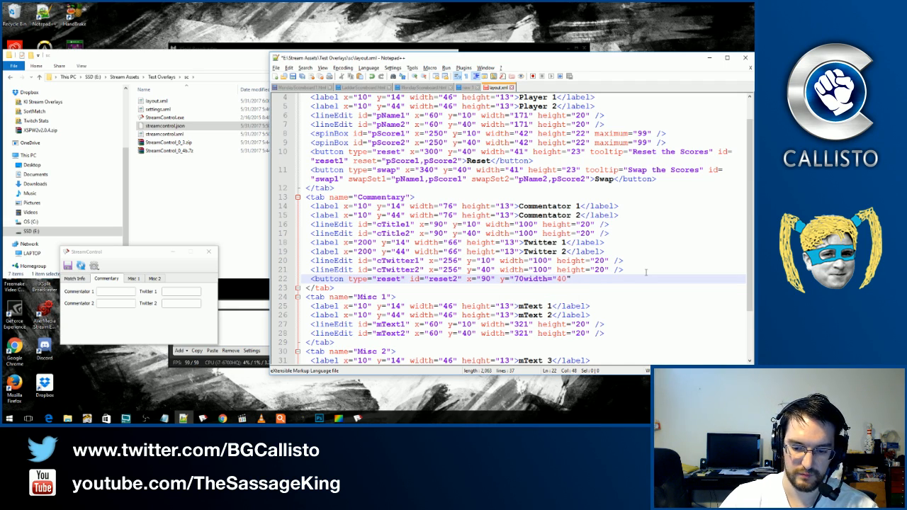
Add height 20 to the reset2 button, self-close the element and save layout.xml.
{"action": "key", "text": "End"}
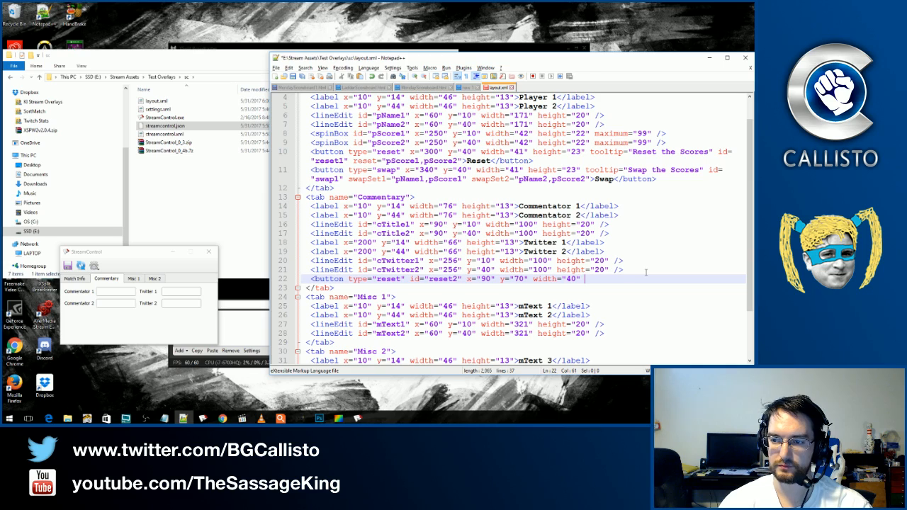
{"action": "type", "text": "height"}
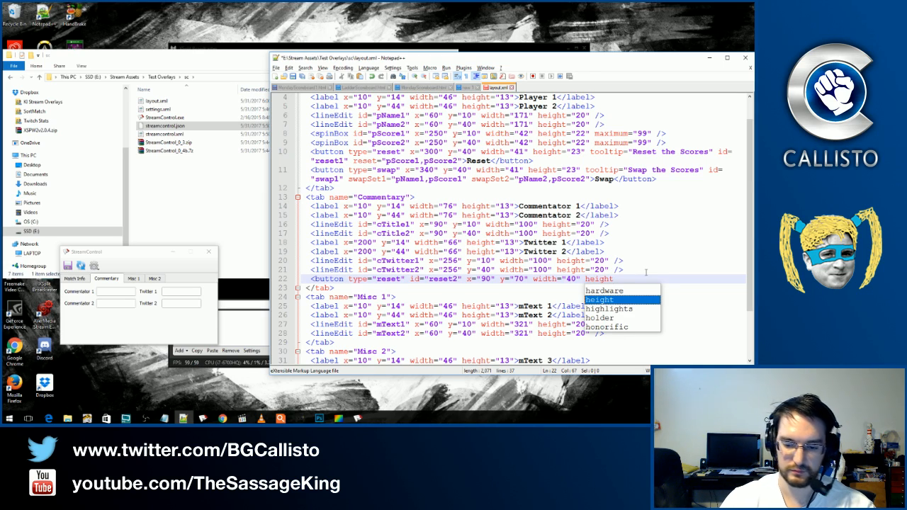
{"action": "type", "text": "=\"20"}
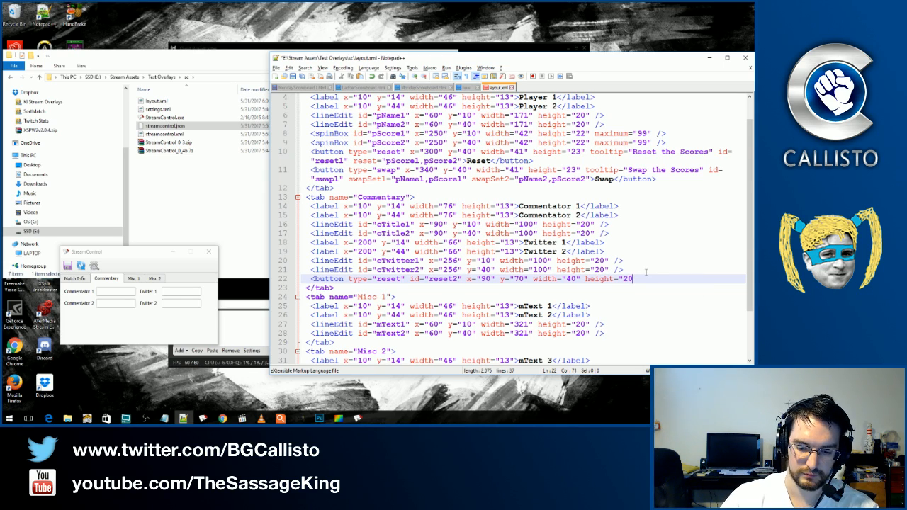
{"action": "type", "text": "\" />"}
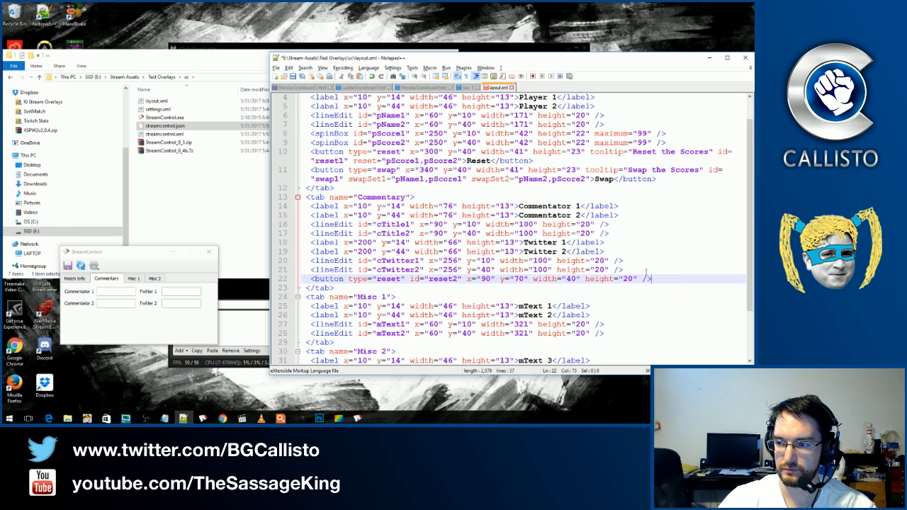
{"action": "key", "text": "ctrl+s"}
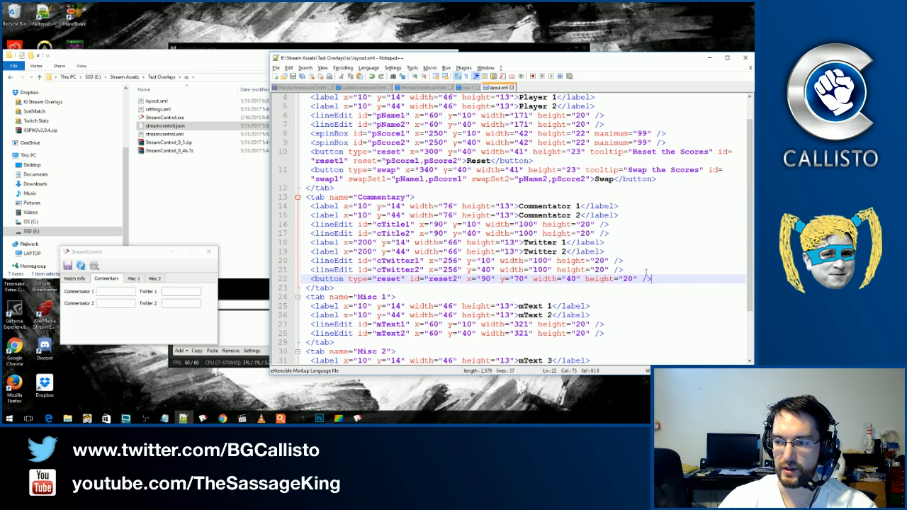
Add a reset attribute before the closing slash of the reset2 button, listing cTitle1 and cTitle2 separated by a comma.
{"action": "key", "text": "Left"}
{"action": "key", "text": "Left"}
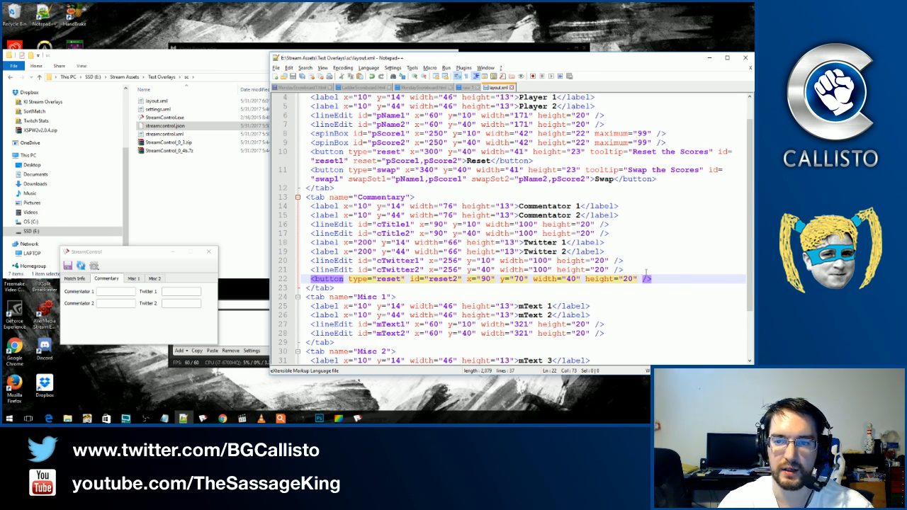
{"action": "type", "text": "reset"}
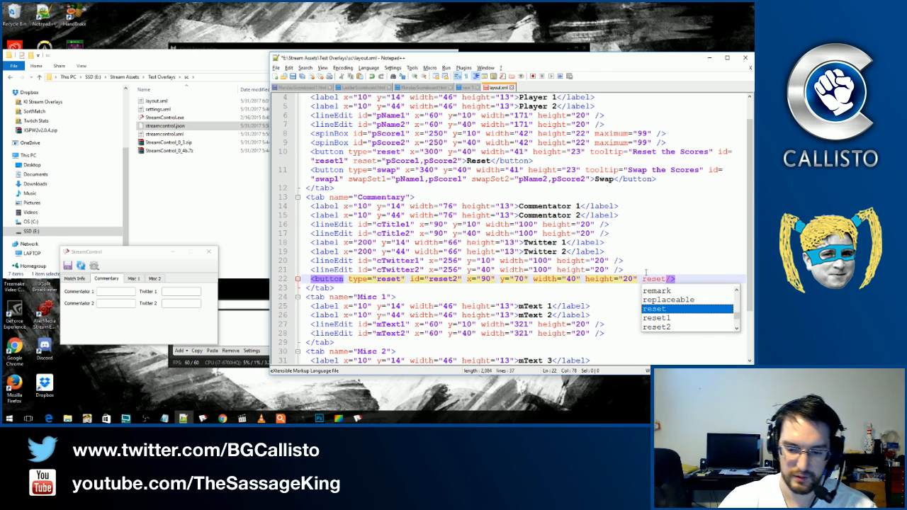
{"action": "type", "text": "=\""}
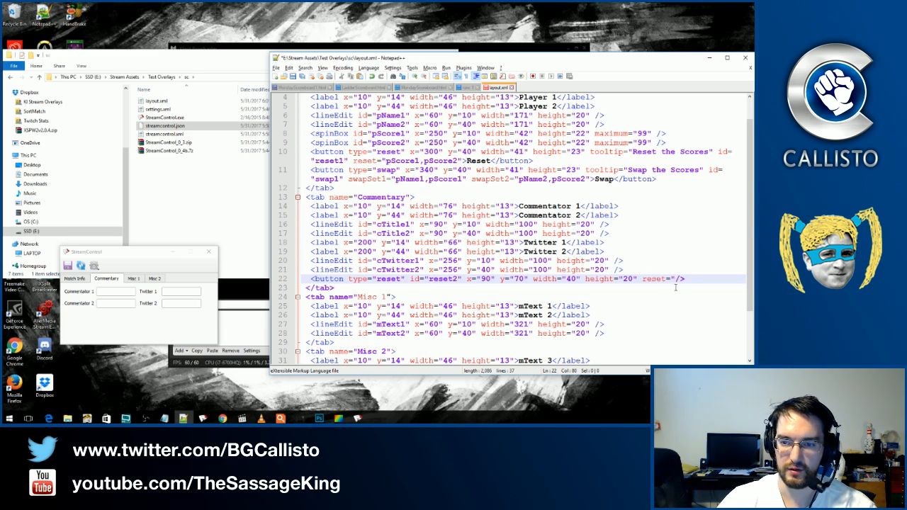
{"action": "type", "text": "cTitle1,"}
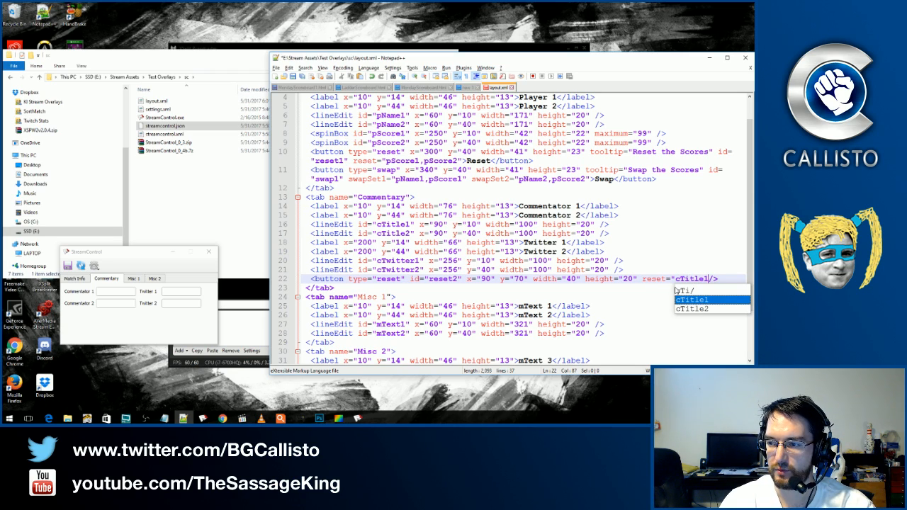
{"action": "type", "text": "cTi"}
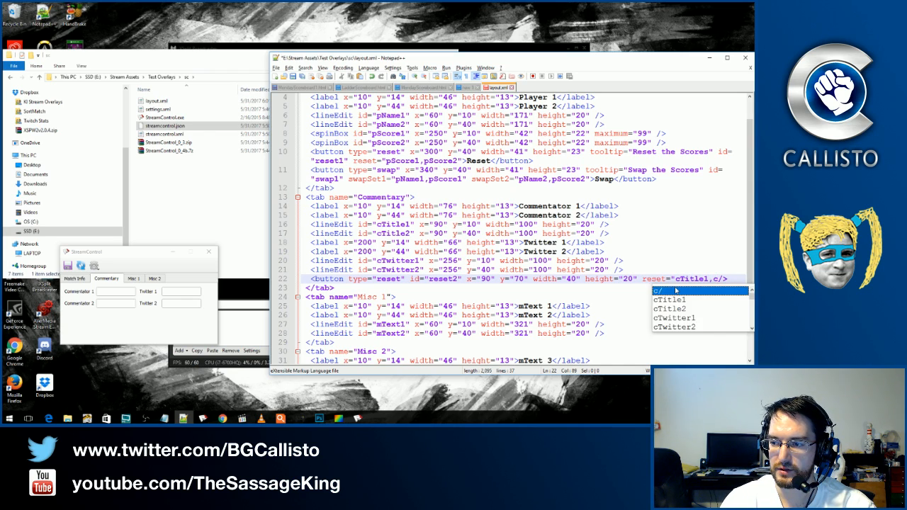
{"action": "key", "text": "Down"}
{"action": "key", "text": "Down"}
{"action": "key", "text": "Return"}
Append cTwitter1 and cTwitter2 to the reset2 button's reset list and close the attribute value.
{"action": "type", "text": ",cTwit"}
{"action": "key", "text": "Down"}
{"action": "key", "text": "Up"}
{"action": "key", "text": "Return"}
{"action": "type", "text": ",C"}
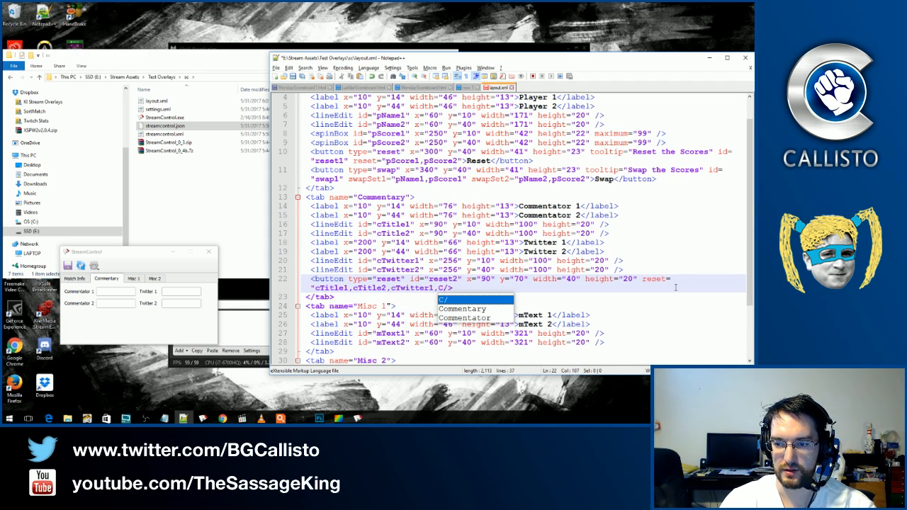
{"action": "key", "text": "BackSpace"}
{"action": "type", "text": "cTwi"}
{"action": "key", "text": "Down"}
{"action": "key", "text": "Return"}
{"action": "type", "text": "\""}
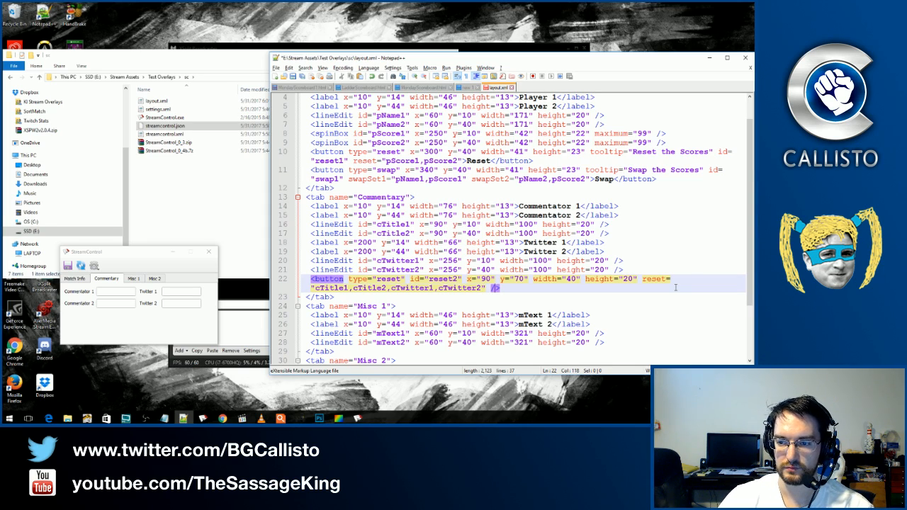
Turn the self-closing reset2 button tag into a full element labelled "Clear" with a closing </button> tag.
{"action": "key", "text": "BackSpace"}
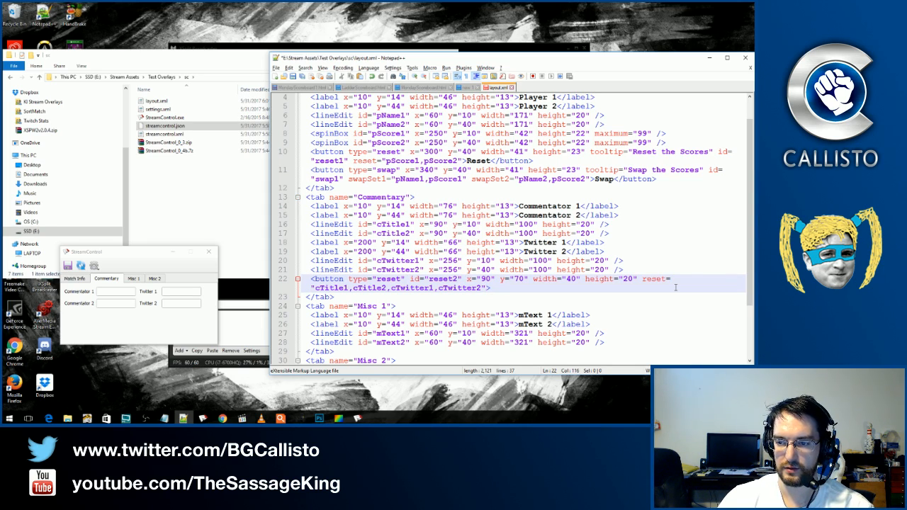
{"action": "type", "text": "Rese"}
{"action": "key", "text": "BackSpace"}
{"action": "key", "text": "BackSpace"}
{"action": "key", "text": "BackSpace"}
{"action": "key", "text": "BackSpace"}
{"action": "type", "text": "Cl"}
{"action": "key", "text": "BackSpace"}
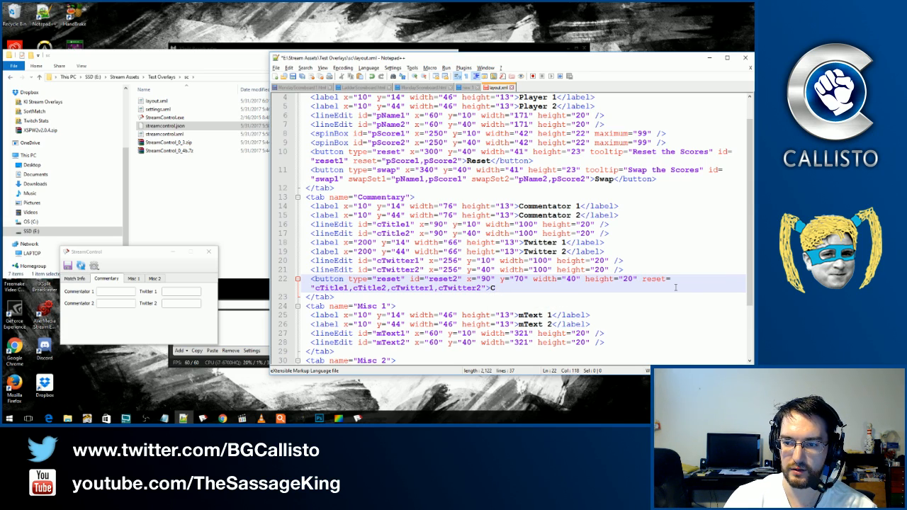
{"action": "type", "text": "lear</button>"}
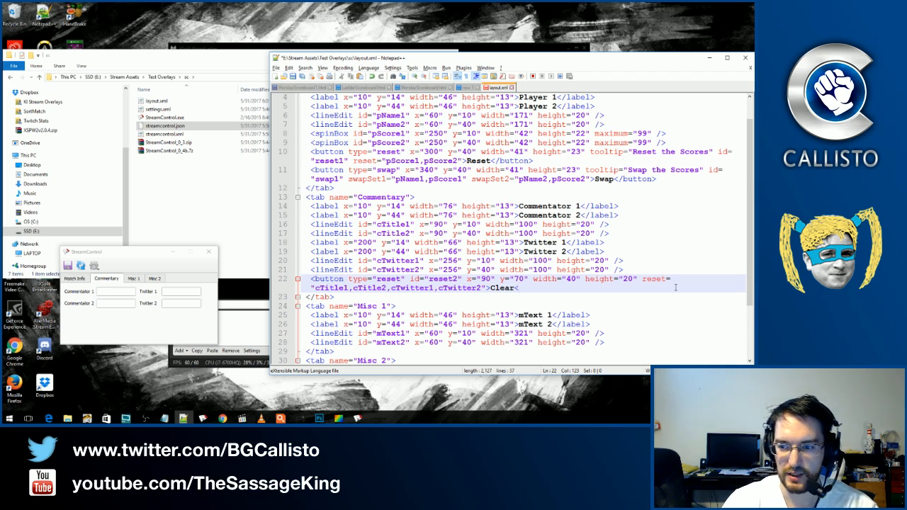
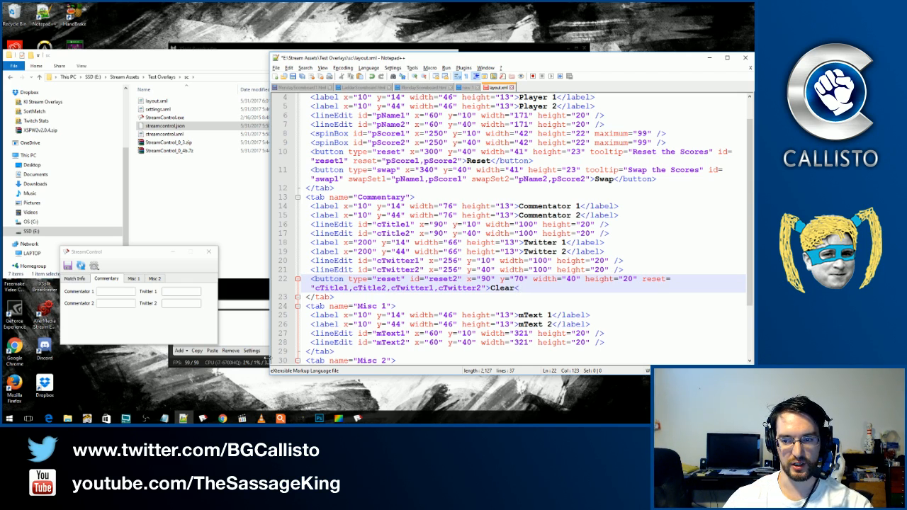
{"action": "type", "text": "/"}
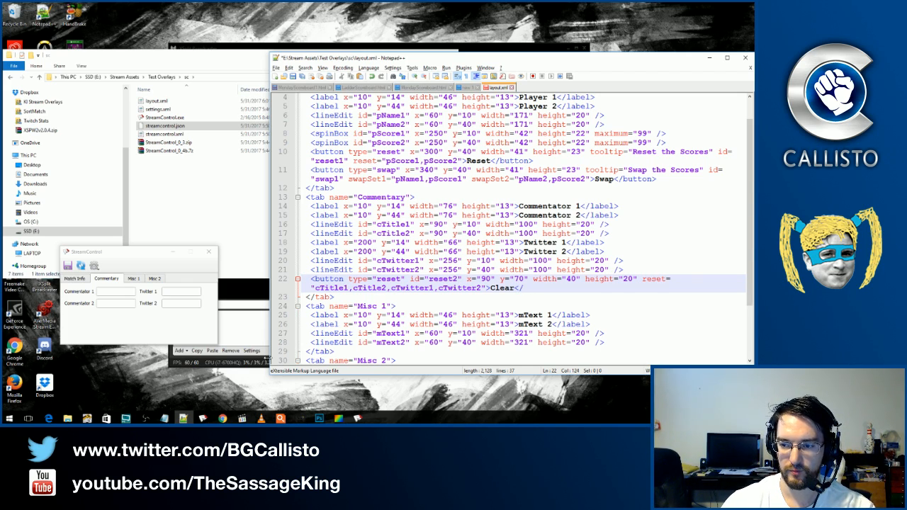
{"action": "type", "text": "button"}
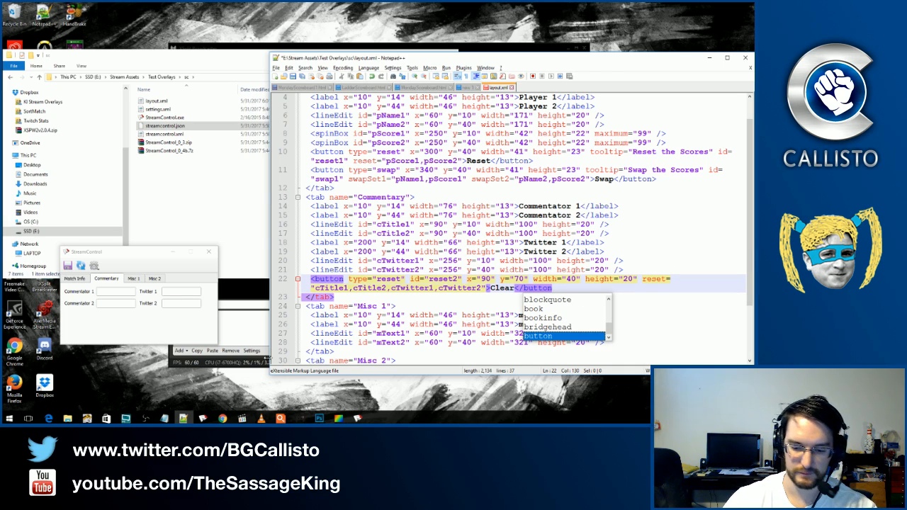
{"action": "type", "text": ">"}
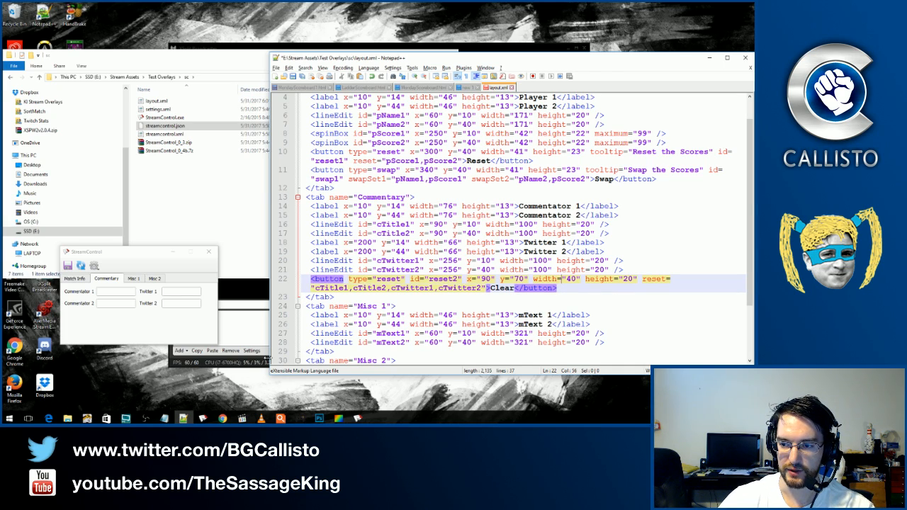
Save layout.xml, reload the layout in StreamControl and show its Commentary page.
{"action": "key", "text": "ctrl+s"}
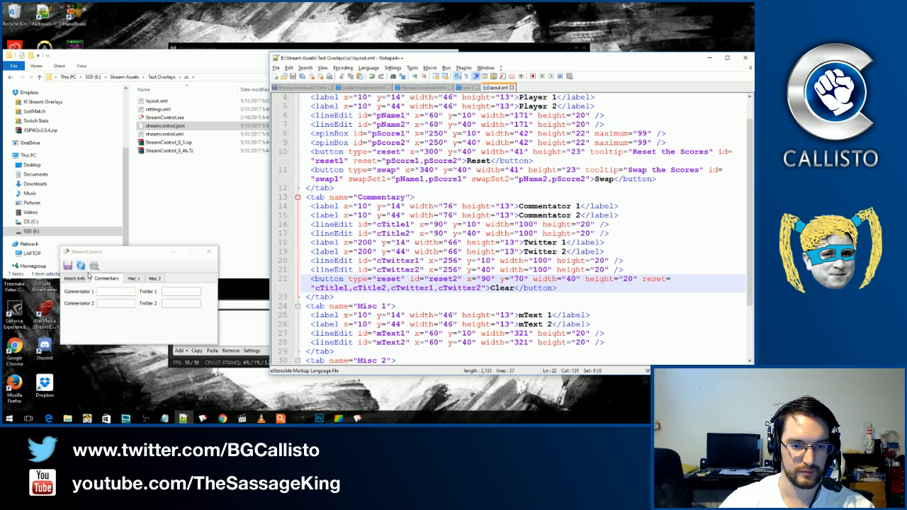
{"action": "left_click", "coordinate": [81, 265]}
{"action": "left_click", "coordinate": [106, 280]}
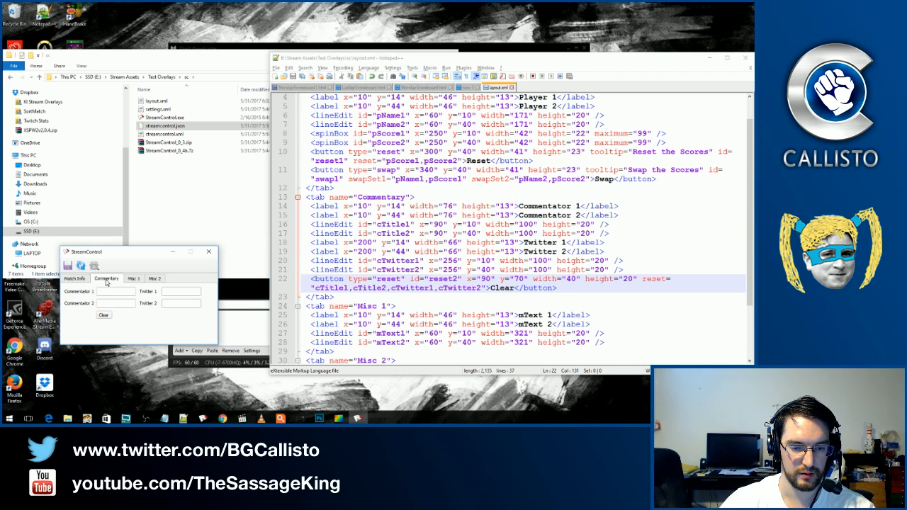
Test the Clear button by filling both Commentator and both Twitter fields with sample text and clearing them.
{"action": "left_click", "coordinate": [109, 291]}
{"action": "type", "text": "fffffff"}
{"action": "left_click", "coordinate": [178, 292]}
{"action": "type", "text": "ateaet"}
{"action": "left_click", "coordinate": [131, 303]}
{"action": "type", "text": "afdgsdfh"}
{"action": "left_click", "coordinate": [167, 303]}
{"action": "type", "text": "asdfgh"}
{"action": "left_click", "coordinate": [105, 315]}
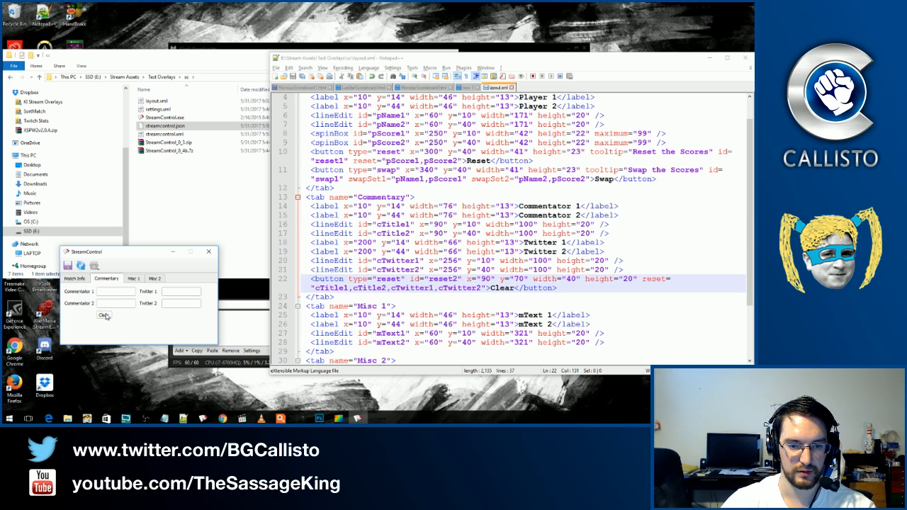
In layout.xml in Notepad++, start a new button element with type="swap" on a new line below the Clear button.
{"action": "left_click", "coordinate": [563, 287]}
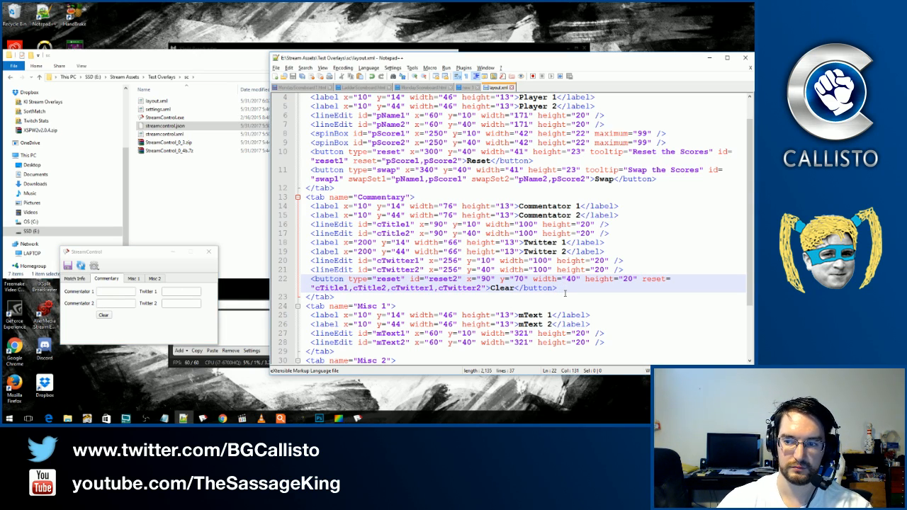
{"action": "key", "text": "Return"}
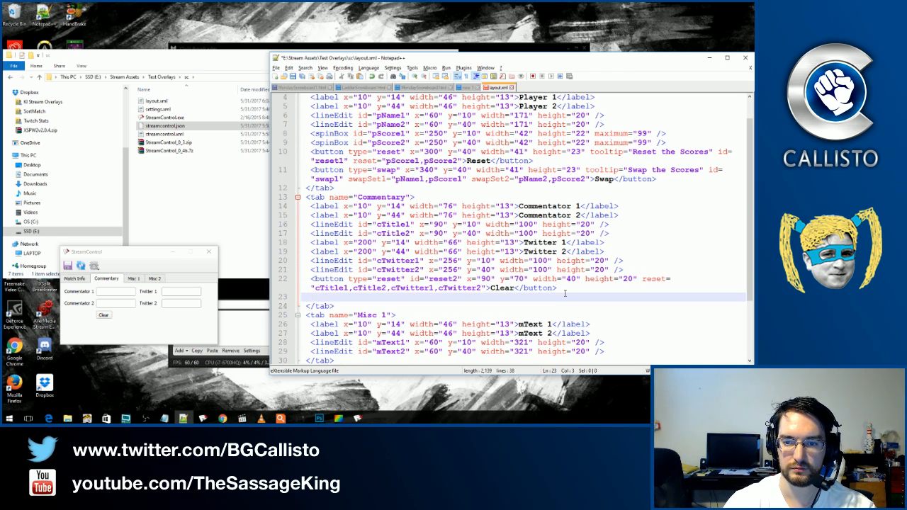
{"action": "type", "text": "<"}
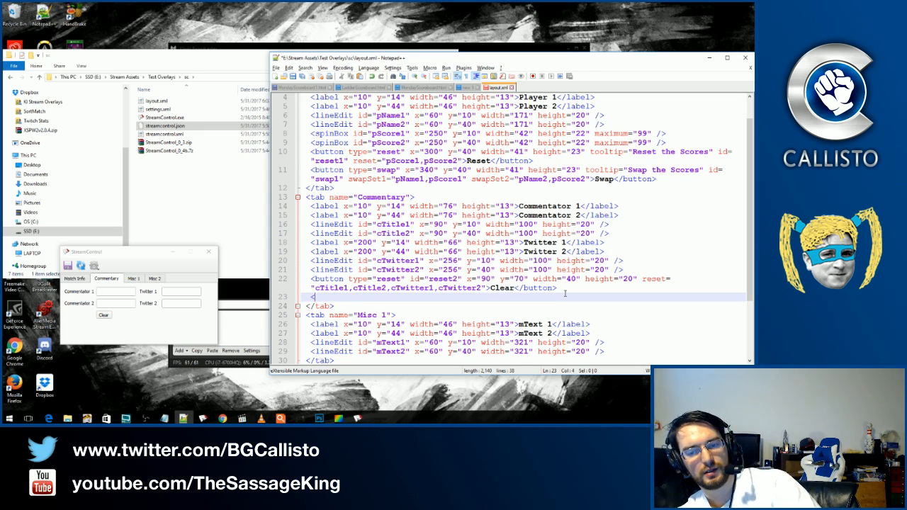
{"action": "type", "text": "butt"}
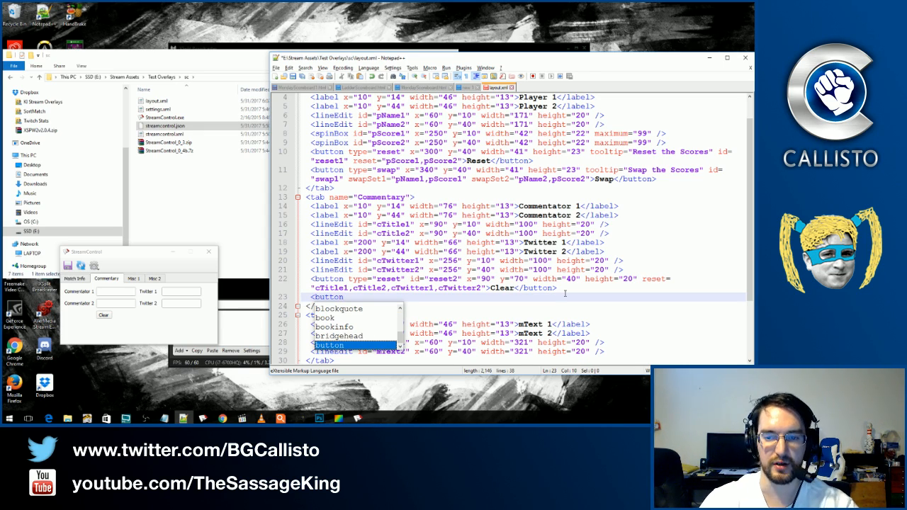
{"action": "type", "text": "on type"}
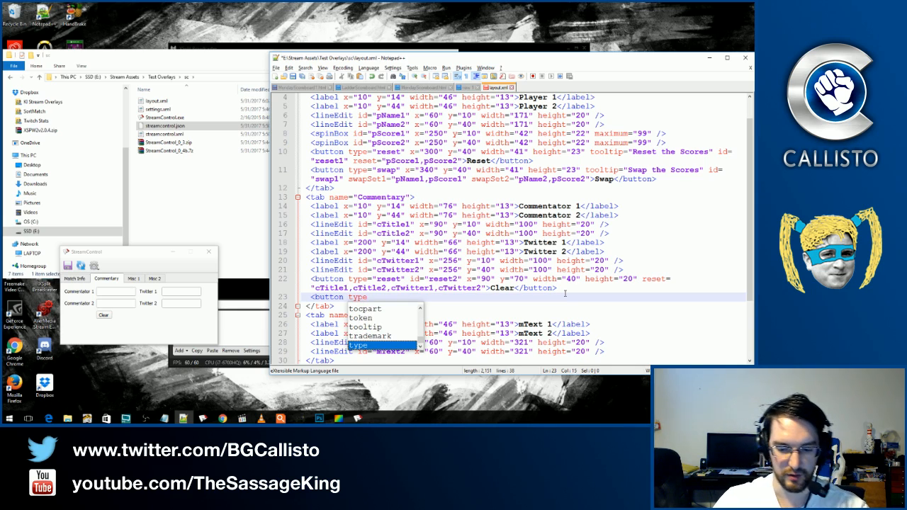
{"action": "type", "text": "=\"swap\""}
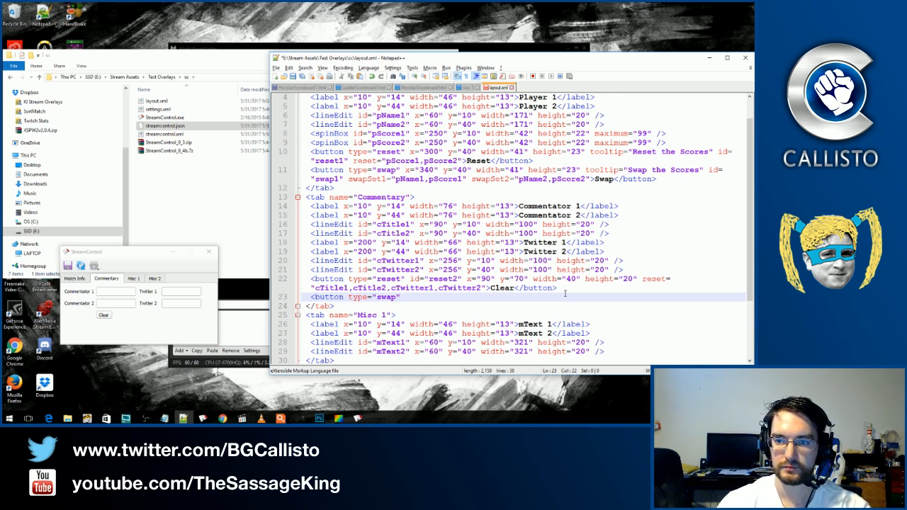
Give the Commentary swap button the attributes x="140", y="70", width="40" and height="20".
{"action": "type", "text": " x="}
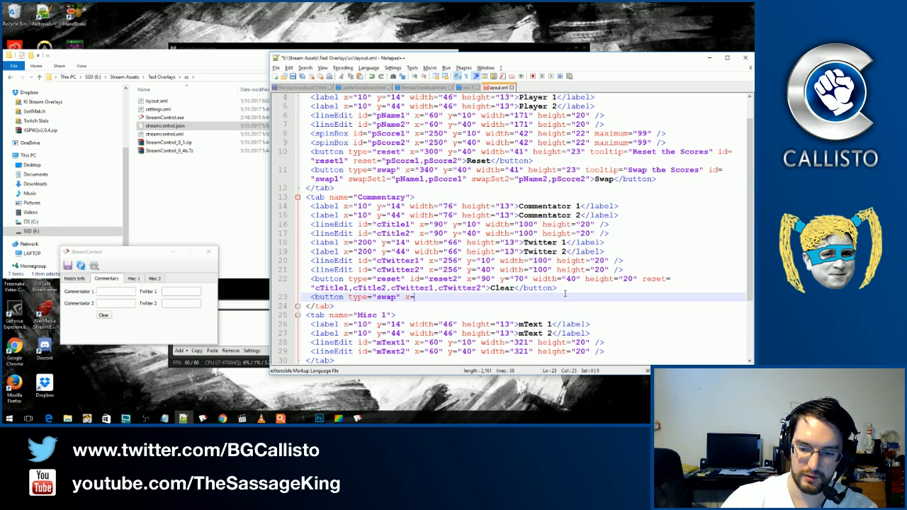
{"action": "type", "text": "\"140\""}
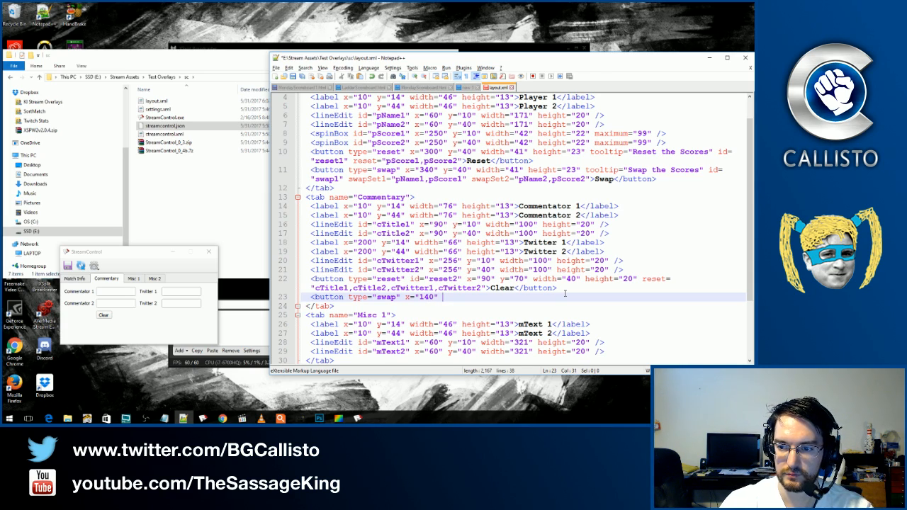
{"action": "type", "text": " y=\""}
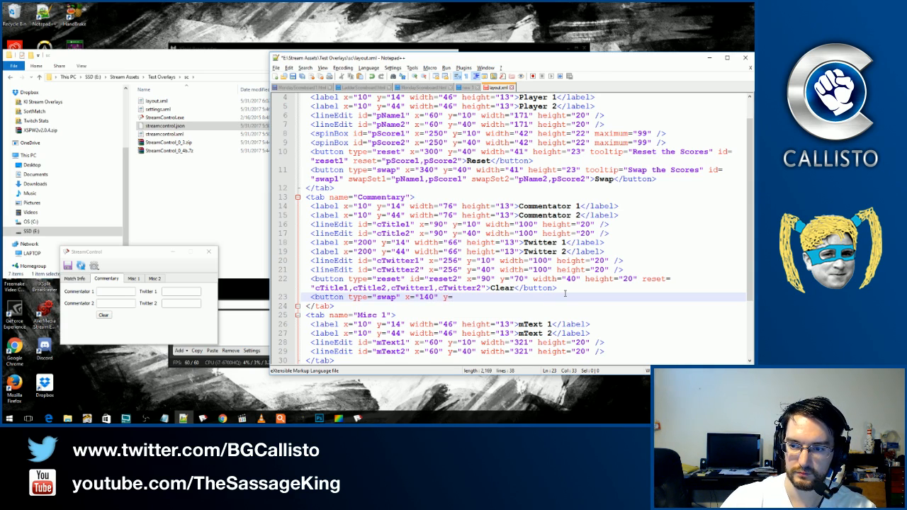
{"action": "type", "text": "70\""}
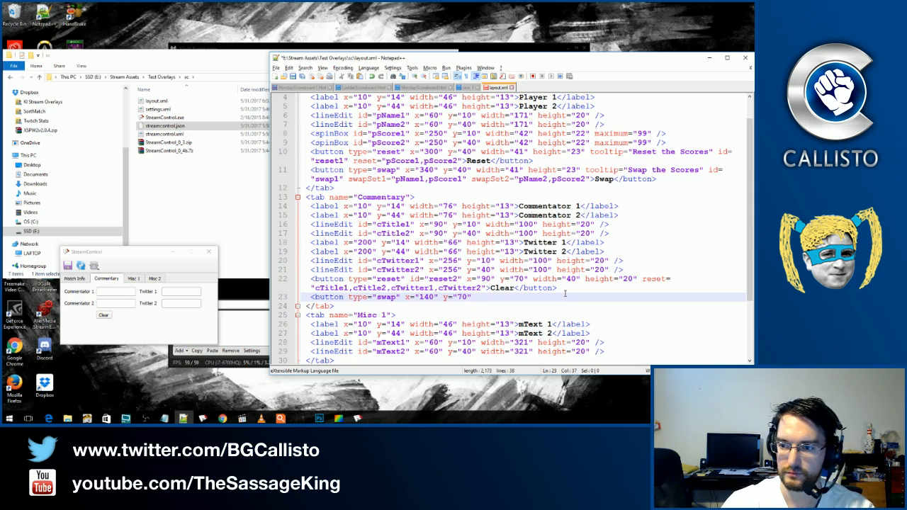
{"action": "type", "text": " width"}
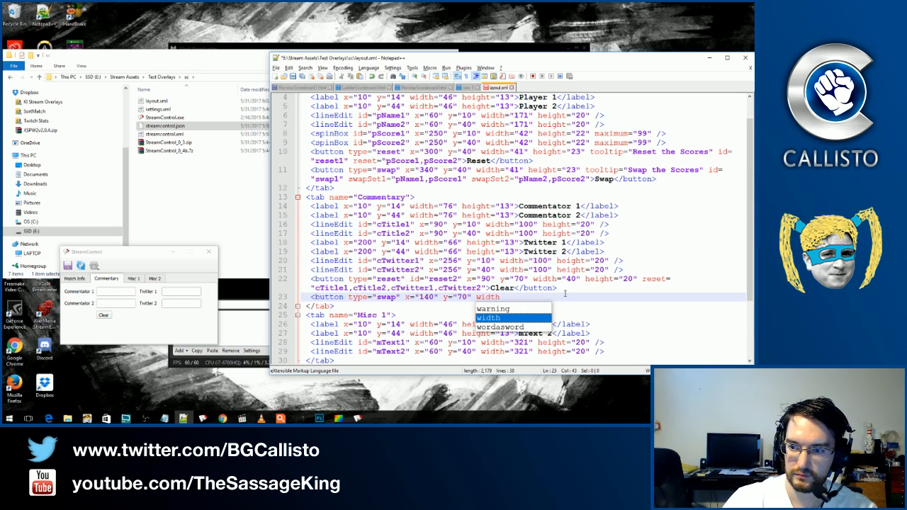
{"action": "type", "text": "=\""}
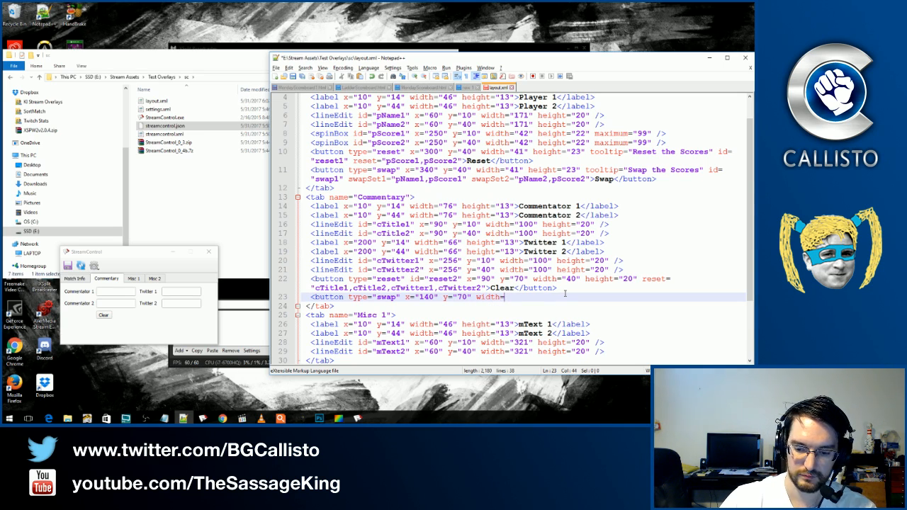
{"action": "type", "text": "40\""}
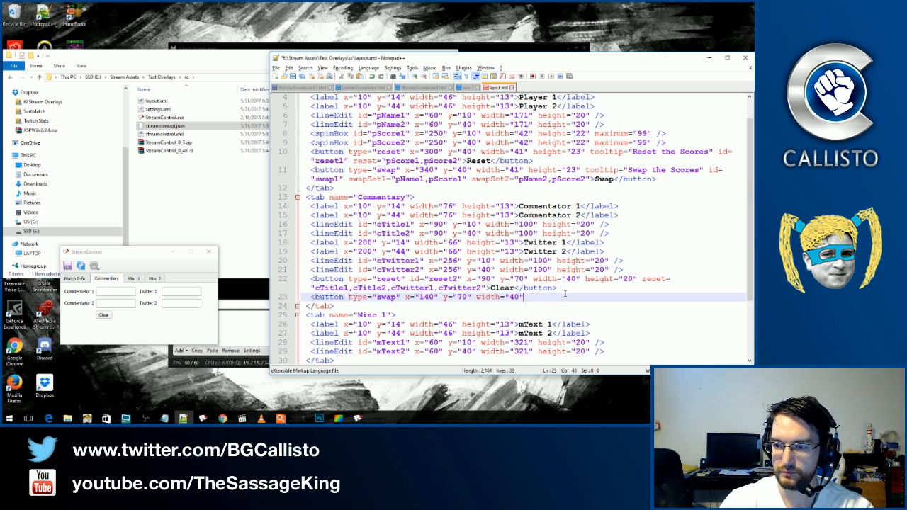
{"action": "type", "text": " heigh"}
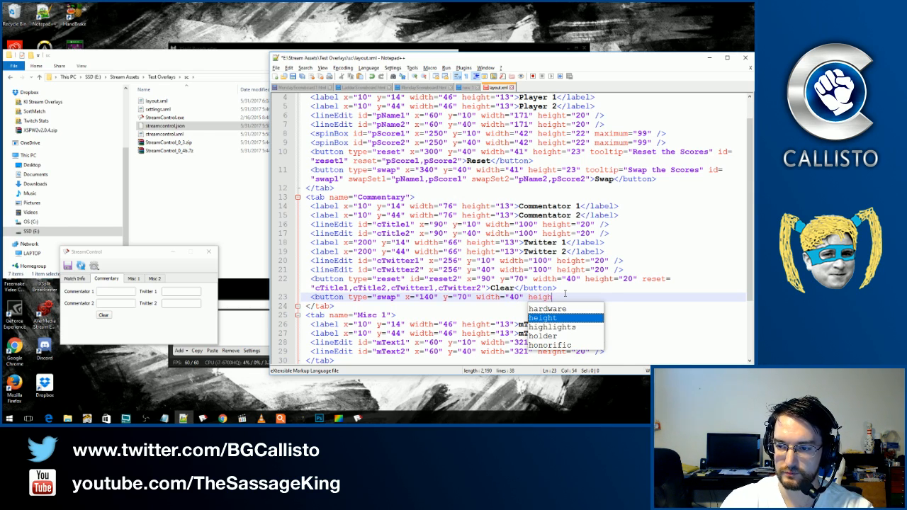
{"action": "type", "text": "t=\"20\""}
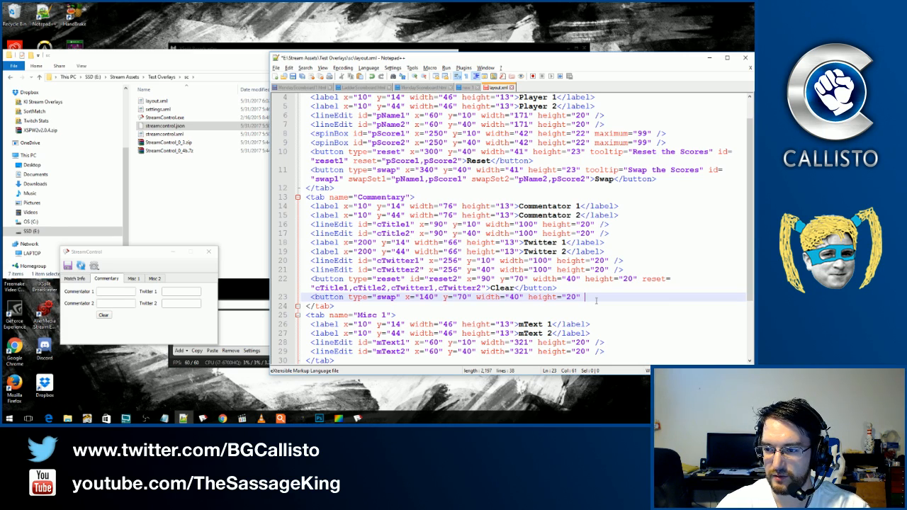
Add the attribute swapSet1="cTitle1,cTwitter1" to the Commentary swap button.
{"action": "type", "text": "s"}
{"action": "key", "text": "BackSpace"}
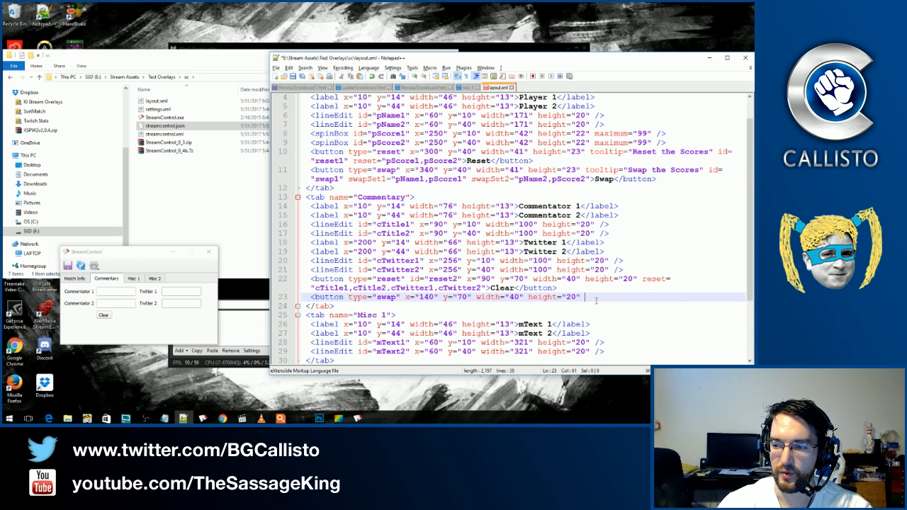
{"action": "type", "text": "swapS"}
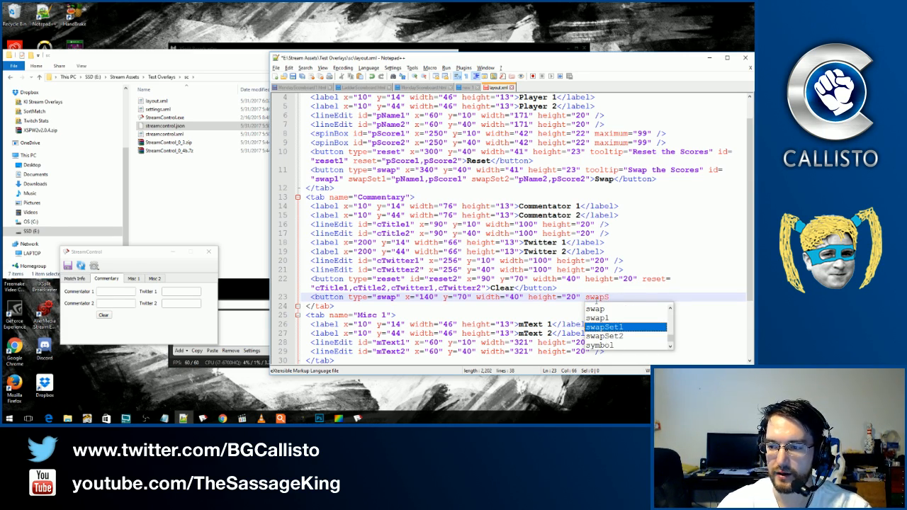
{"action": "type", "text": "et1"}
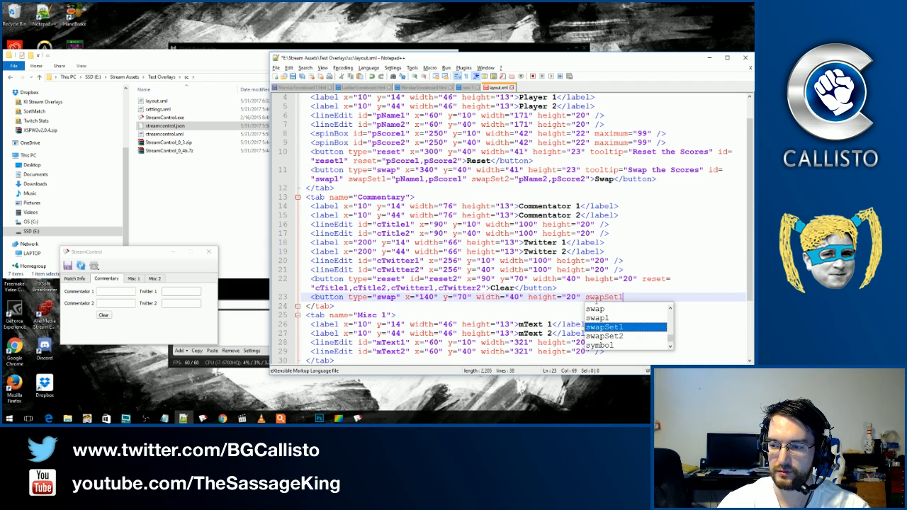
{"action": "type", "text": "=\""}
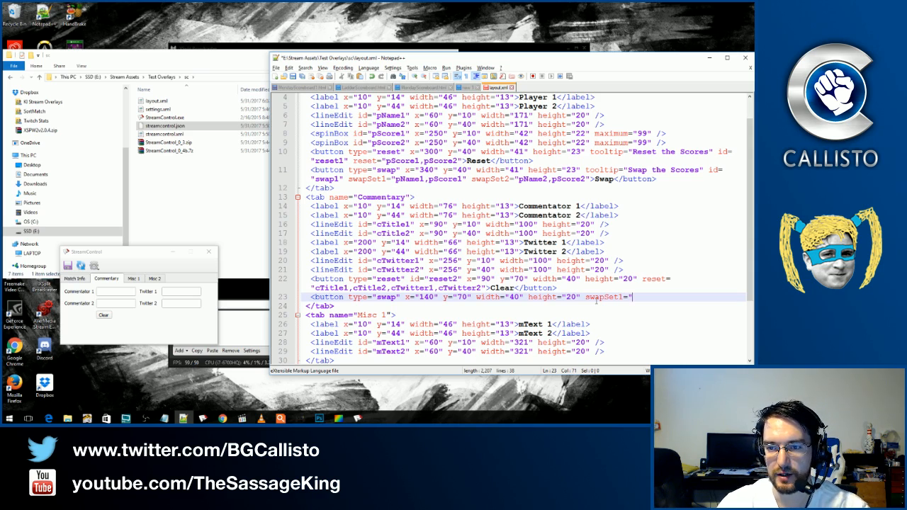
{"action": "type", "text": "c"}
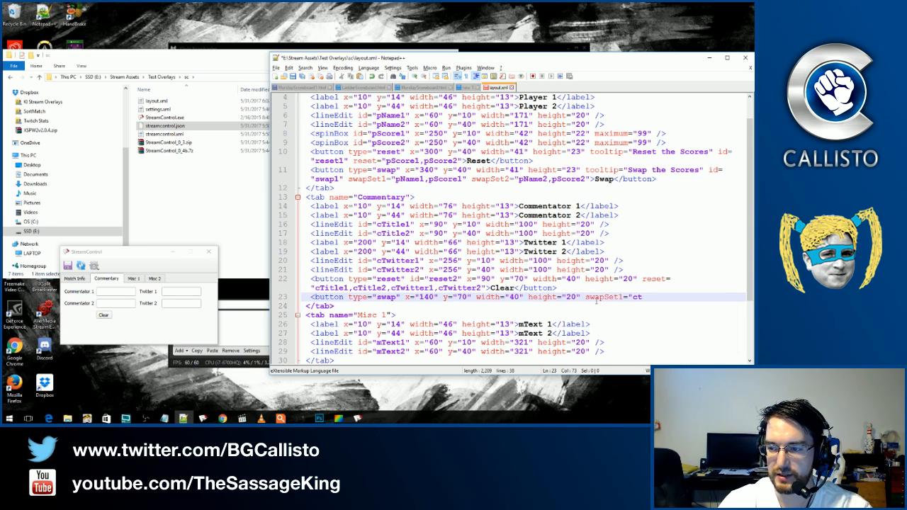
{"action": "type", "text": "T"}
{"action": "key", "text": "Return"}
{"action": "type", "text": ",cTwi"}
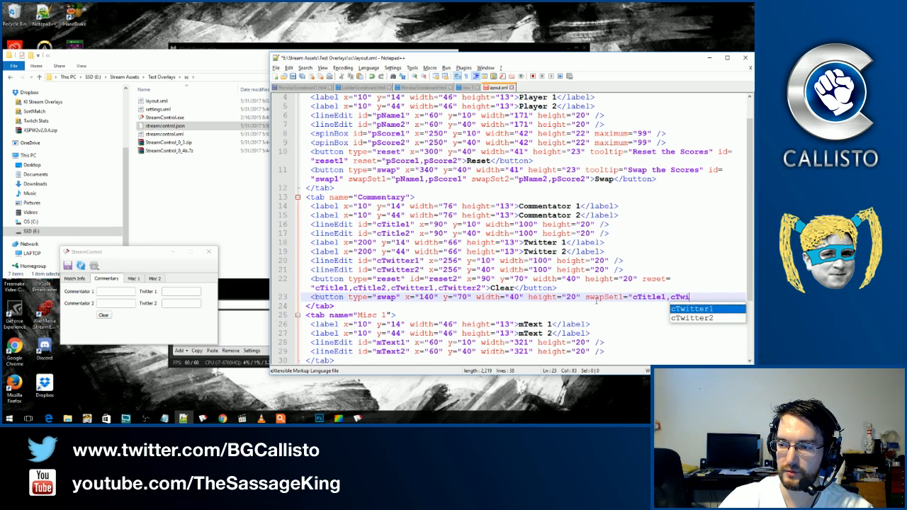
{"action": "key", "text": "Return"}
{"action": "type", "text": "\""}
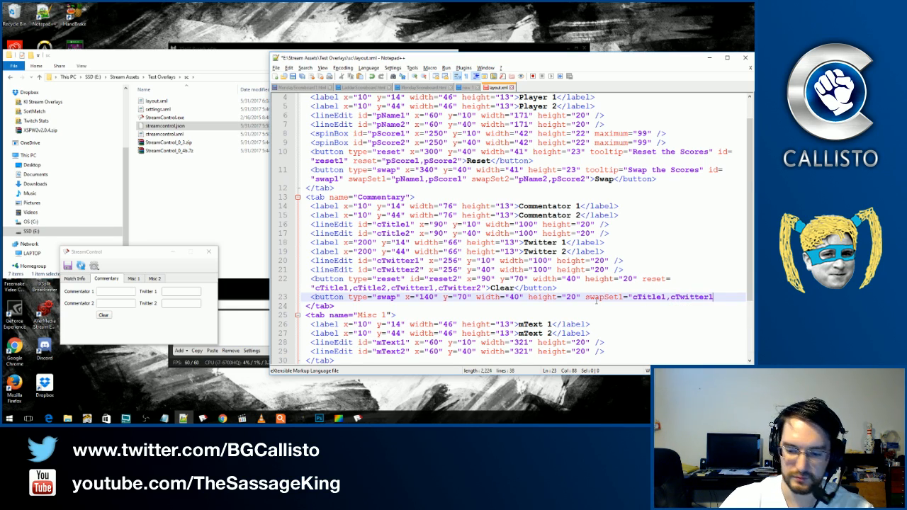
Add the attribute swapSet2="cTitle2,cTwitter2" to the Commentary swap button and close its opening tag.
{"action": "type", "text": " swap"}
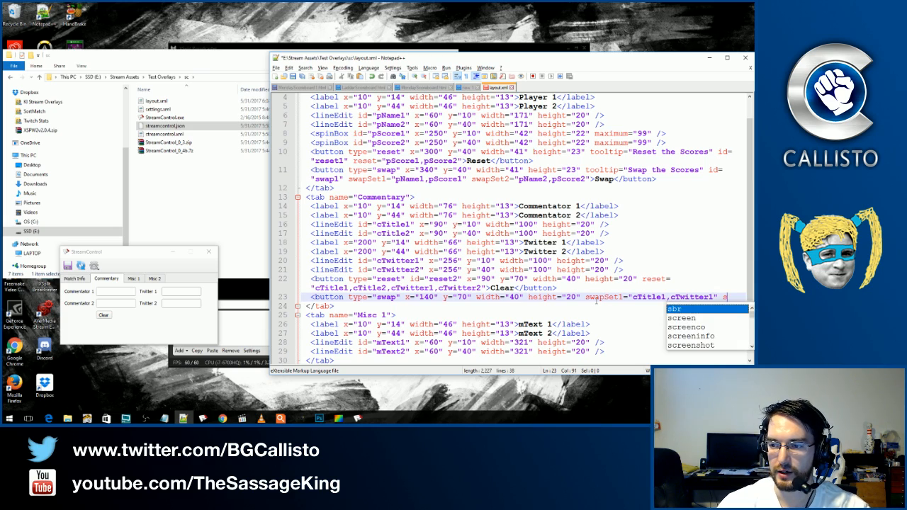
{"action": "type", "text": "Set"}
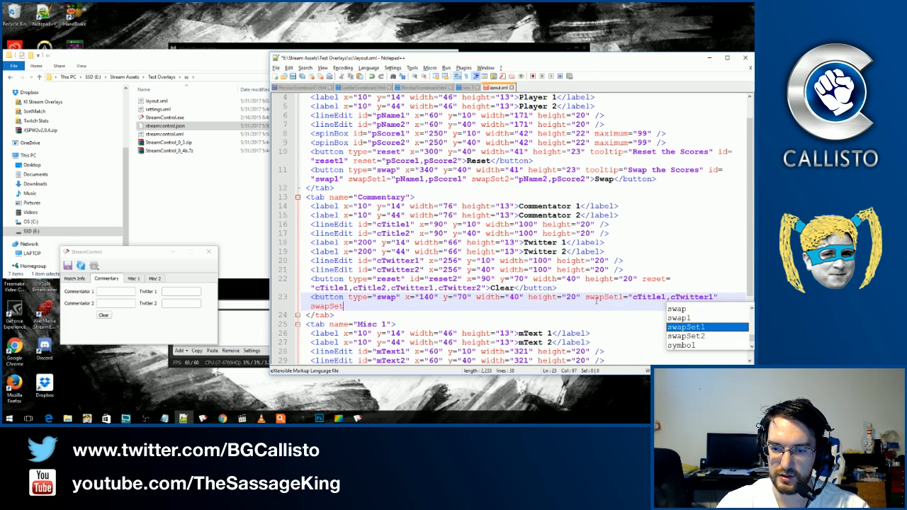
{"action": "type", "text": "2=\""}
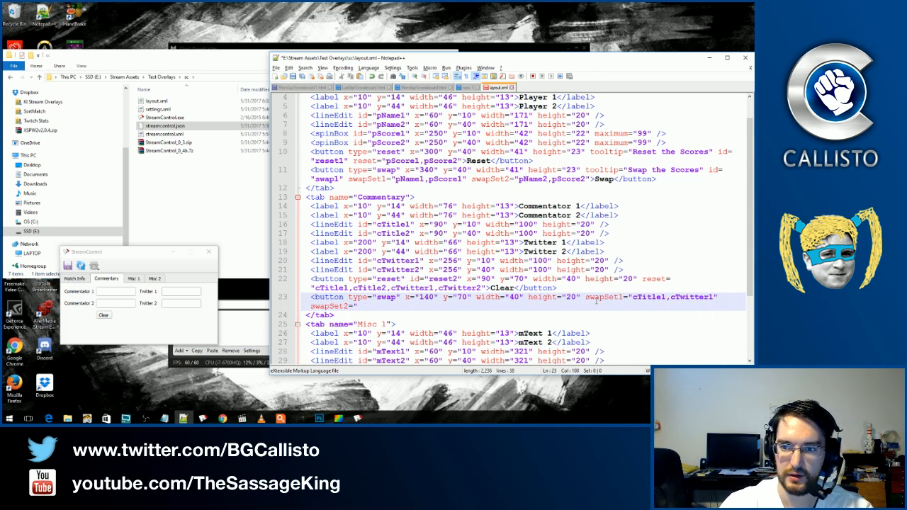
{"action": "type", "text": "cTi"}
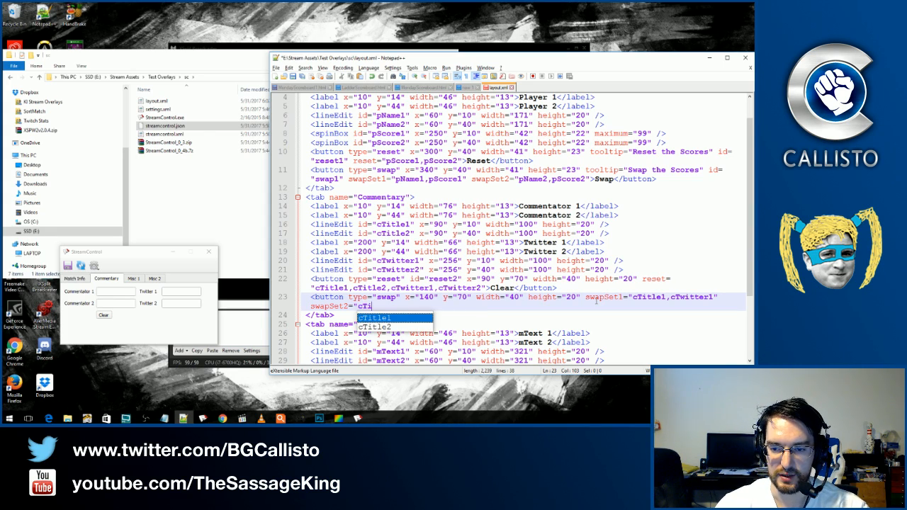
{"action": "type", "text": "tle2,cTwit"}
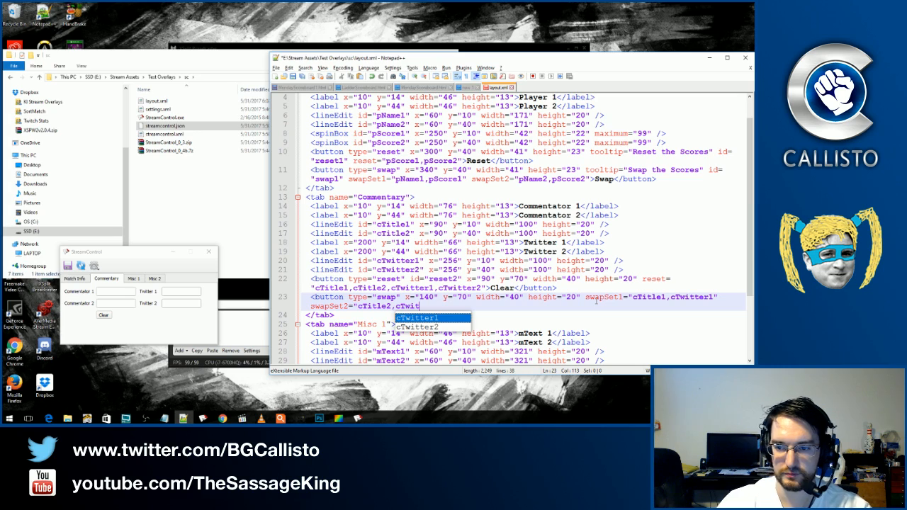
{"action": "key", "text": "Down"}
{"action": "key", "text": "Return"}
{"action": "type", "text": "\">"}
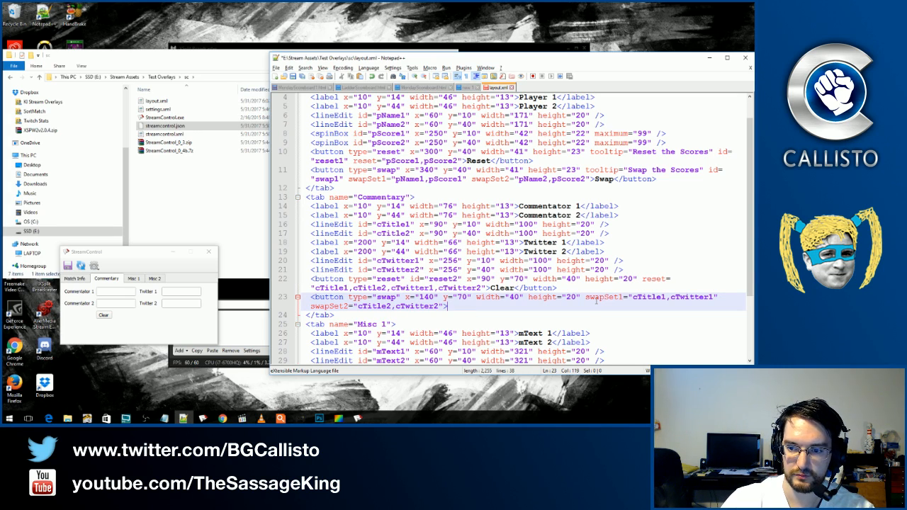
Label the Commentary swap button "Swap", close the button element and save layout.xml.
{"action": "type", "text": "Swap"}
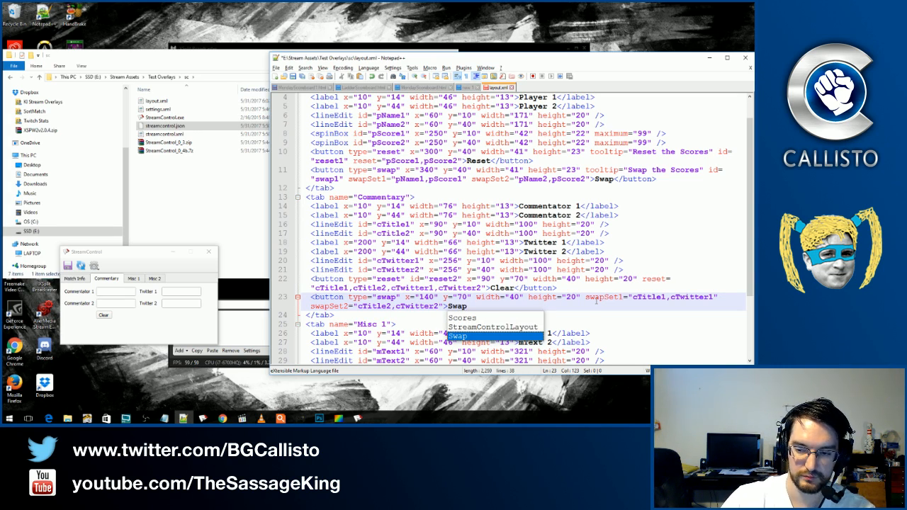
{"action": "type", "text": "</button"}
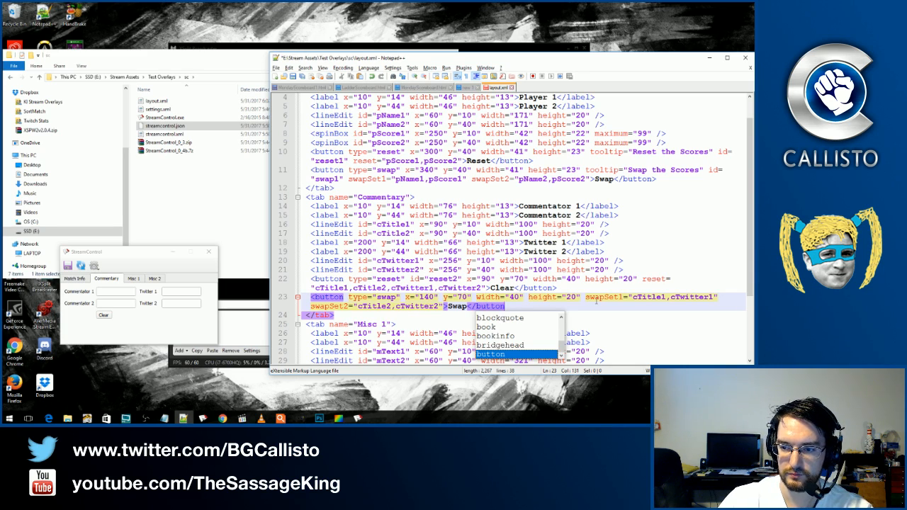
{"action": "type", "text": ">"}
{"action": "key", "text": "ctrl+s"}
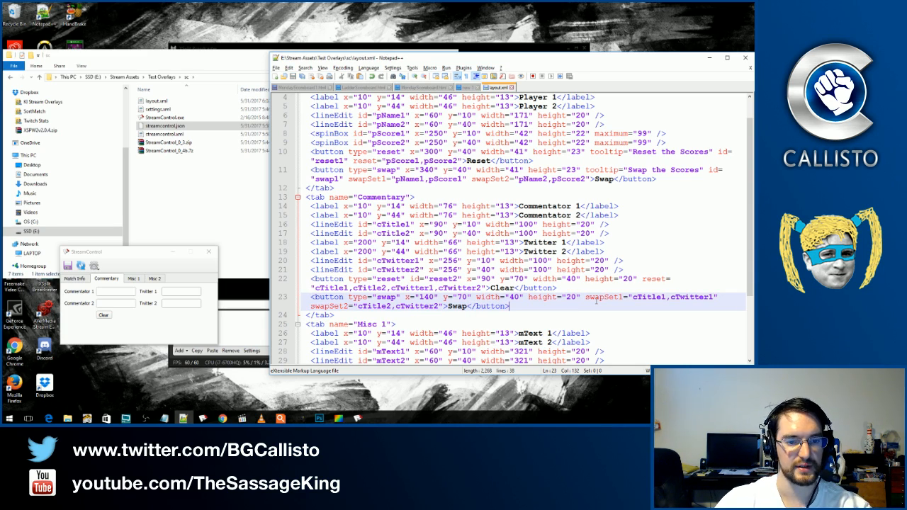
Try to reload the edited layout in StreamControl and dismiss the warning.
{"action": "left_click", "coordinate": [170, 339]}
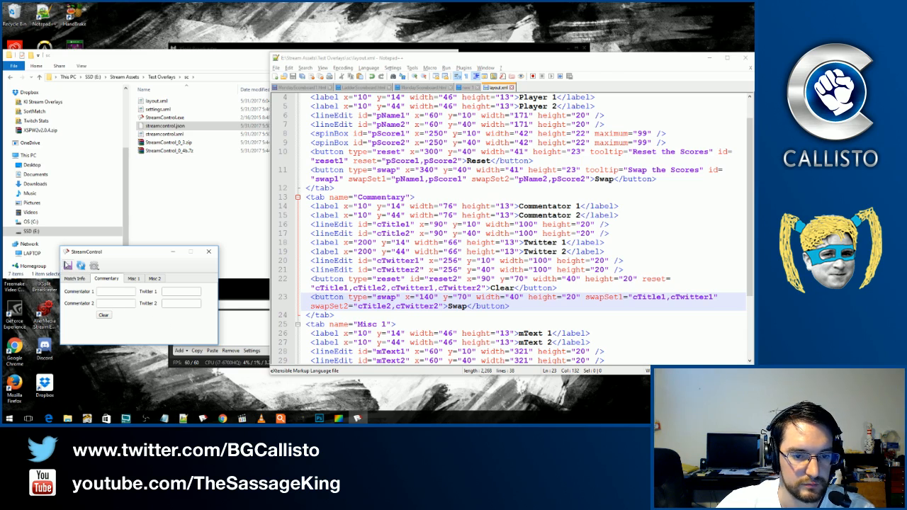
{"action": "left_click", "coordinate": [80, 266]}
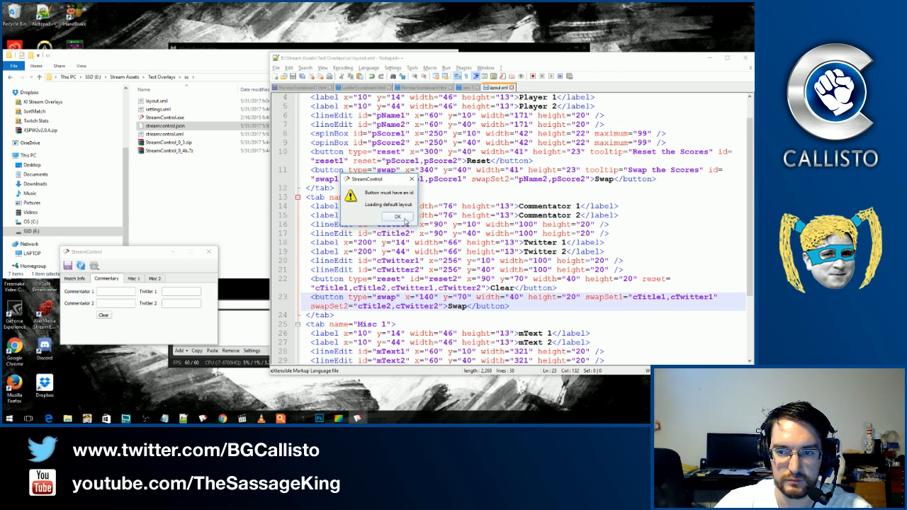
{"action": "left_click", "coordinate": [401, 218]}
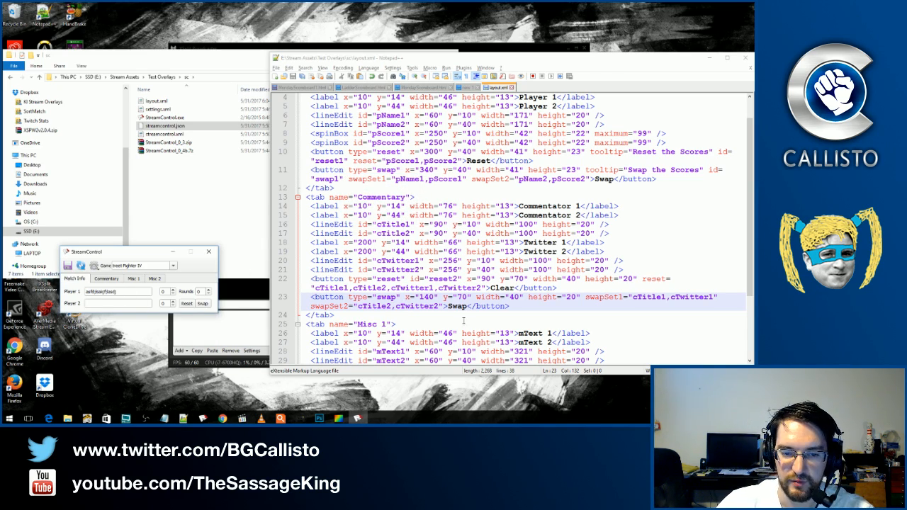
In layout.xml, add id="swap2" after the type attribute of the Commentary swap button and save the file.
{"action": "left_click", "coordinate": [395, 298]}
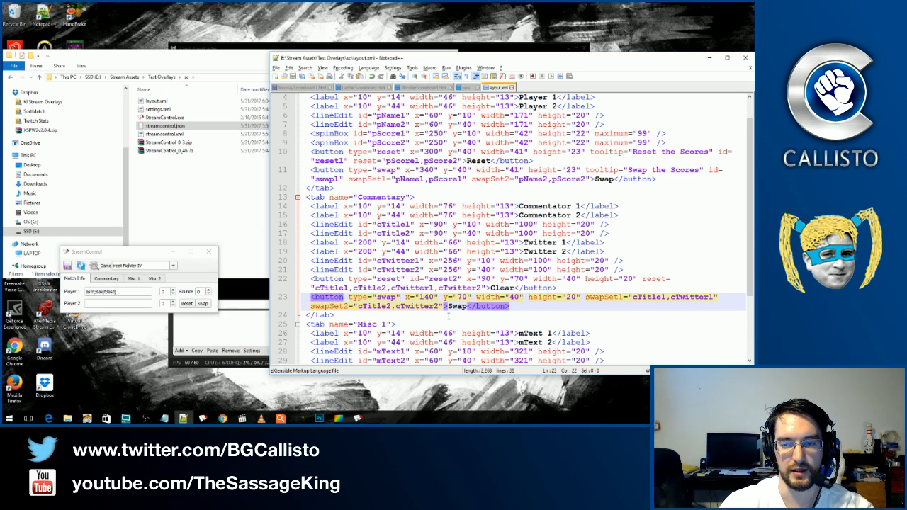
{"action": "type", "text": "id=\""}
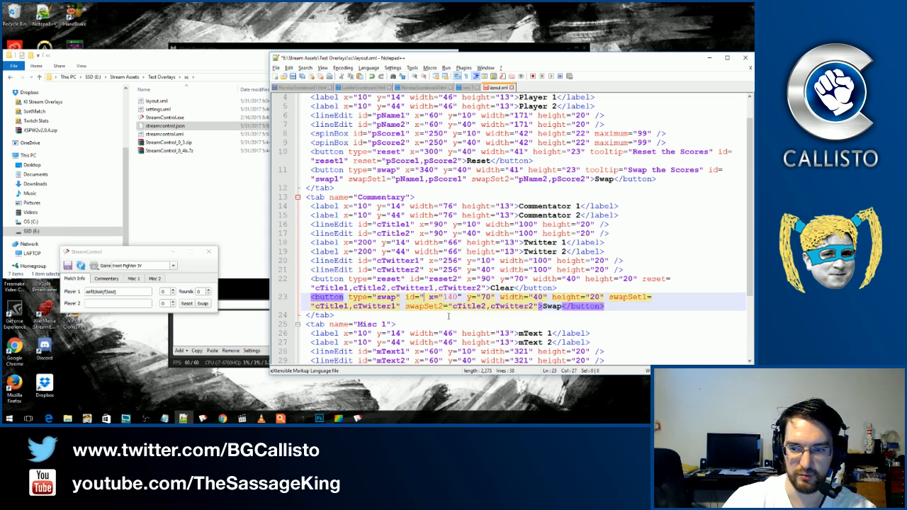
{"action": "type", "text": "swap"}
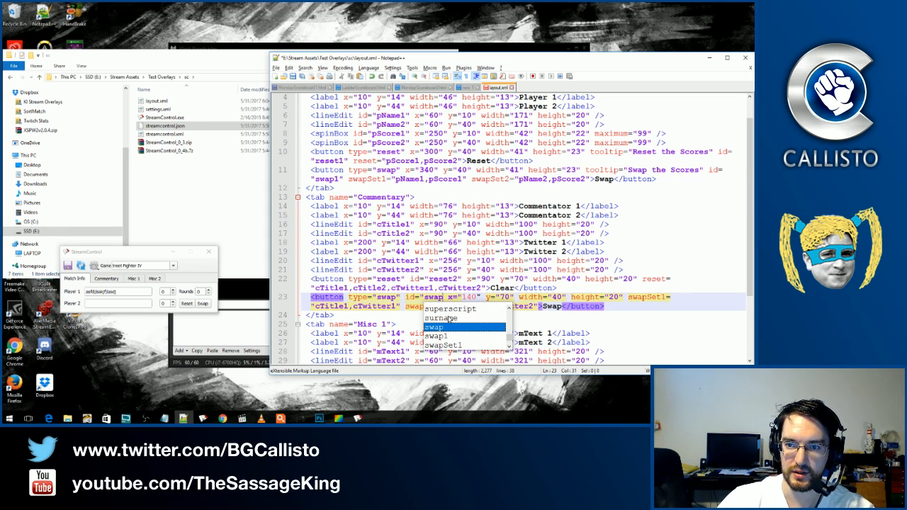
{"action": "type", "text": "2\""}
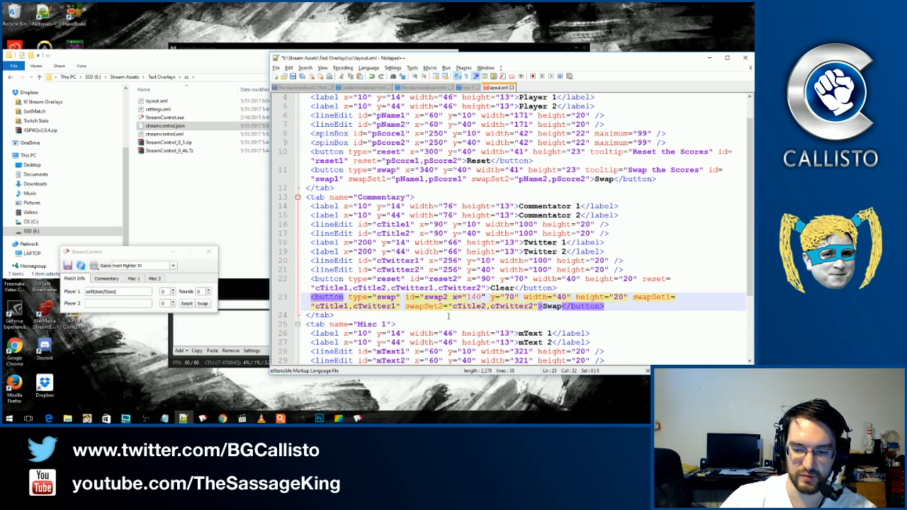
{"action": "key", "text": "ctrl+s"}
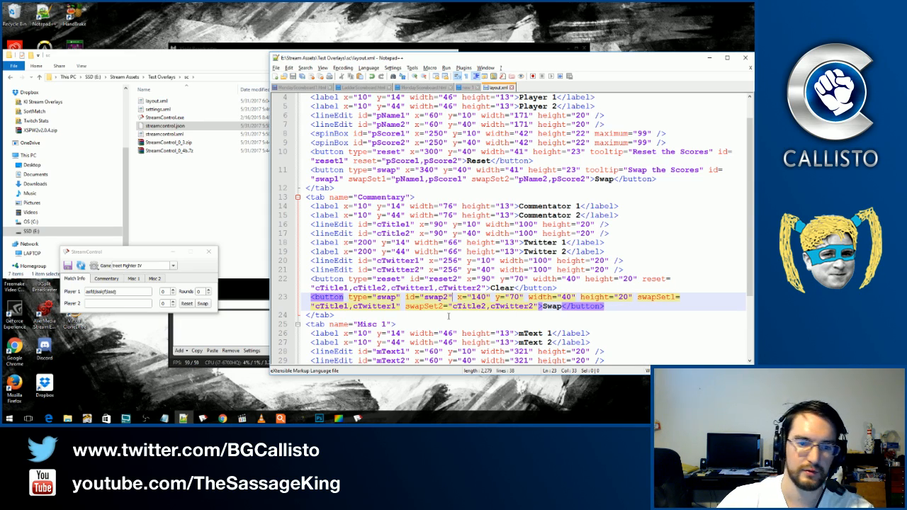
Reload the layout in StreamControl and fill both Commentator and both Twitter fields on the Commentary tab with sample text.
{"action": "left_click", "coordinate": [80, 266]}
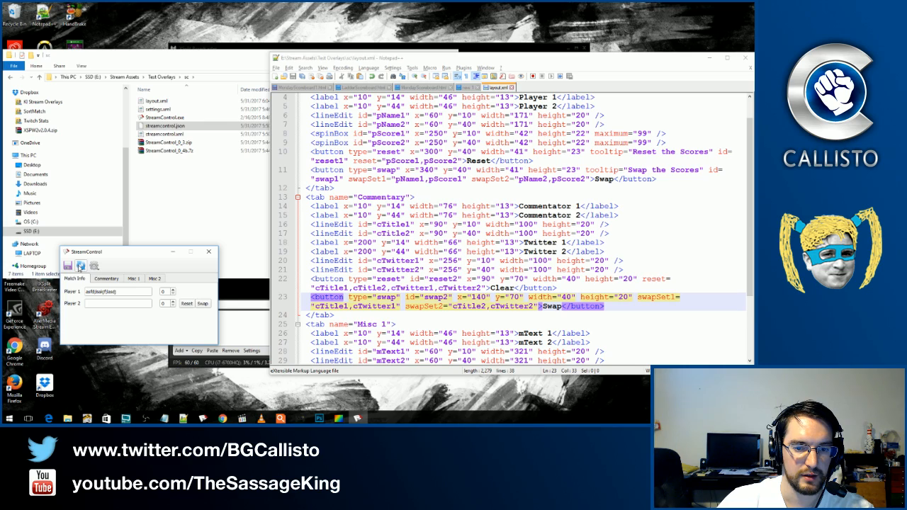
{"action": "left_click", "coordinate": [110, 278]}
{"action": "left_click", "coordinate": [121, 292]}
{"action": "type", "text": "asdfasd"}
{"action": "left_click", "coordinate": [117, 302]}
{"action": "type", "text": "adsgadfg"}
{"action": "left_click", "coordinate": [178, 292]}
{"action": "type", "text": "sgtuyop"}
{"action": "left_click", "coordinate": [181, 305]}
{"action": "type", "text": "mnb,bnm"}
Test the Swap button by swapping the commentator and Twitter entries several times, and clear all four fields.
{"action": "left_click", "coordinate": [124, 316]}
{"action": "left_click", "coordinate": [124, 317]}
{"action": "left_click", "coordinate": [124, 317]}
{"action": "left_click", "coordinate": [123, 317]}
{"action": "left_click", "coordinate": [104, 315]}
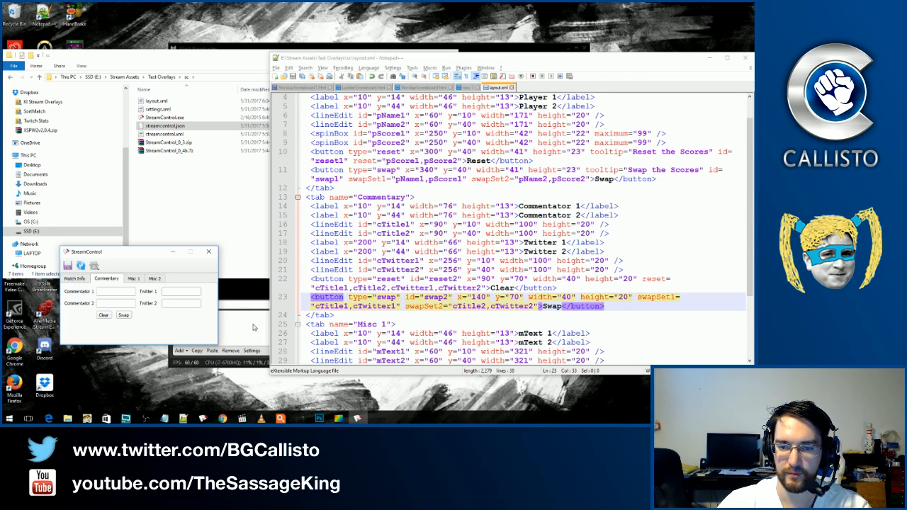
Enter "Commentator 1" and "Commentator 2" in the two Commentator fields.
{"action": "left_click", "coordinate": [129, 291]}
{"action": "type", "text": "Com"}
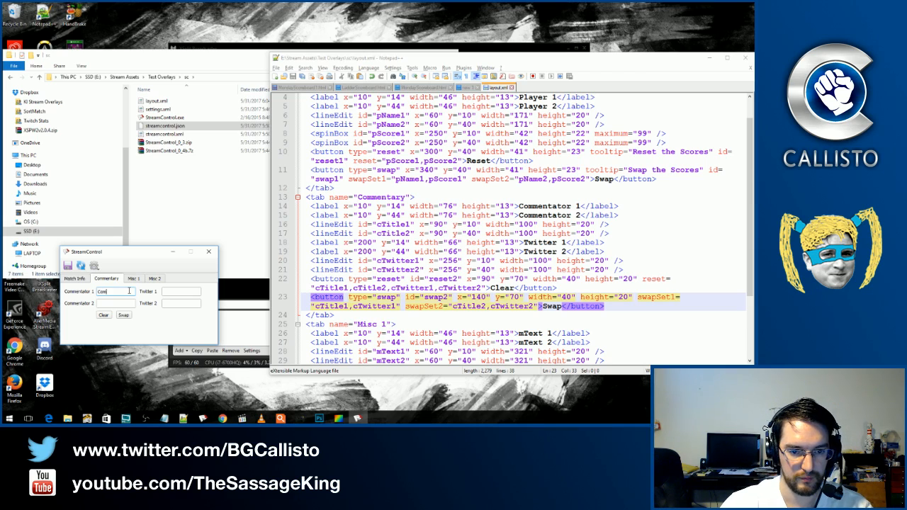
{"action": "type", "text": "m"}
{"action": "type", "text": "entator 1"}
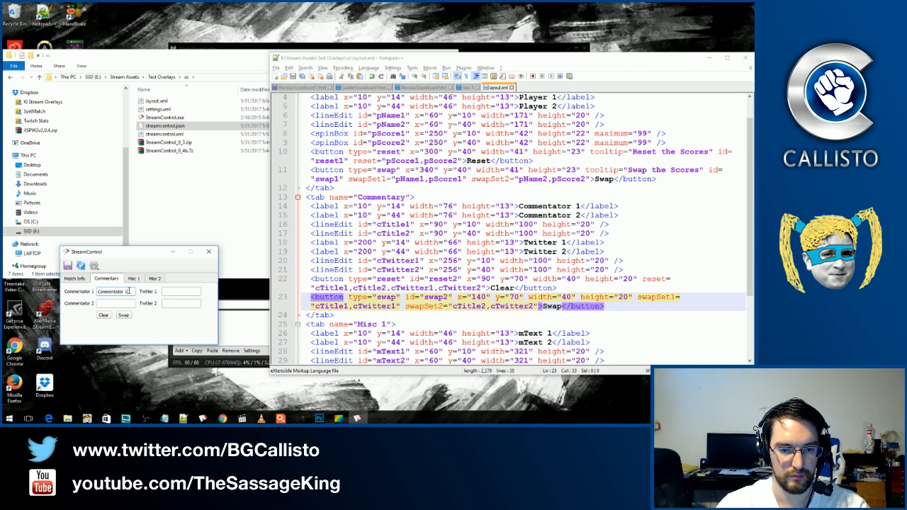
{"action": "key", "text": "Tab"}
{"action": "type", "text": "Commentator 2"}
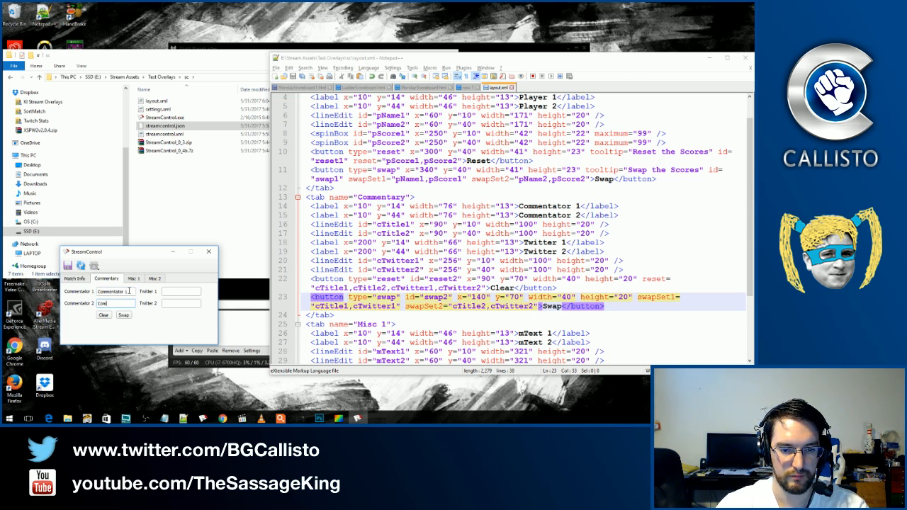
Examine the order in which keyboard focus moves through the Commentator and Twitter fields.
{"action": "key", "text": "Tab"}
{"action": "key", "text": "Tab"}
{"action": "key", "text": "shift+Tab"}
{"action": "key", "text": "shift+Tab"}
{"action": "key", "text": "shift+Tab"}
{"action": "key", "text": "Tab"}
{"action": "key", "text": "Tab"}
{"action": "key", "text": "Tab"}
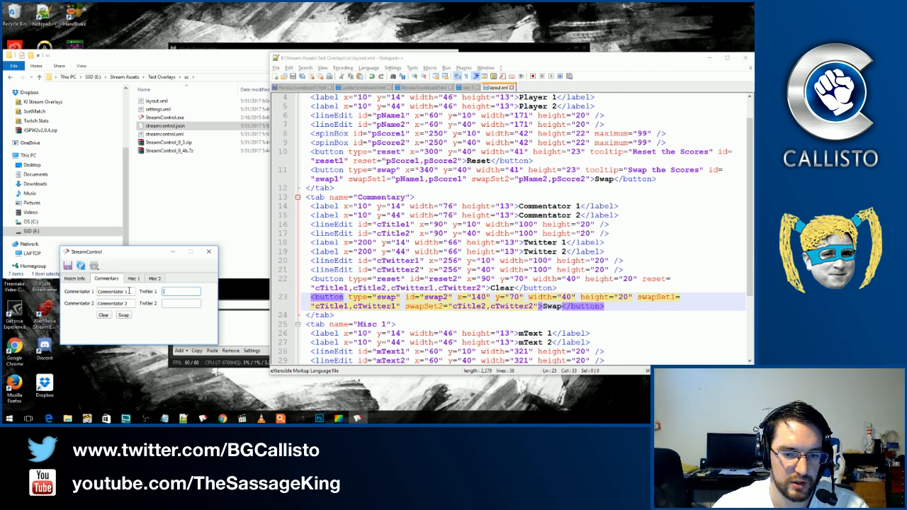
{"action": "key", "text": "shift+Tab"}
{"action": "key", "text": "shift+Tab"}
{"action": "key", "text": "shift+Tab"}
{"action": "key", "text": "shift+Tab"}
{"action": "key", "text": "Tab"}
{"action": "key", "text": "Tab"}
{"action": "key", "text": "Tab"}
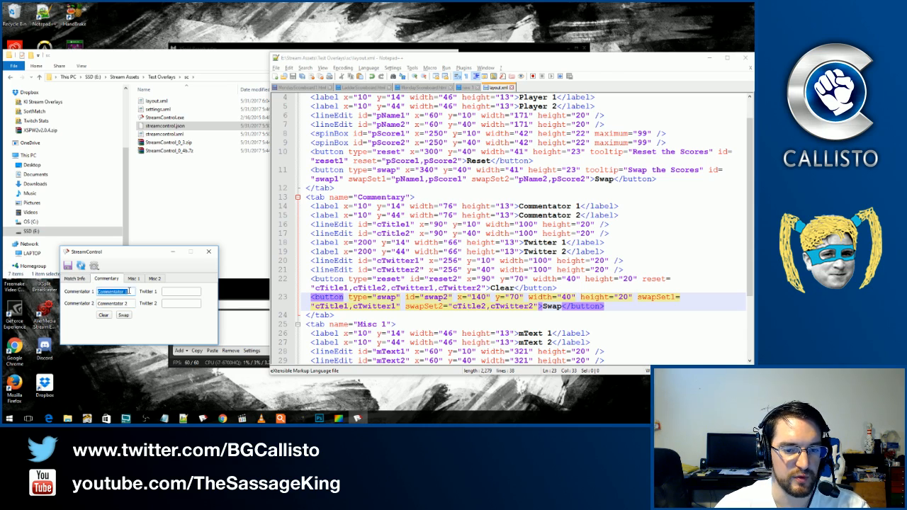
{"action": "key", "text": "shift+Tab"}
{"action": "key", "text": "shift+Tab"}
{"action": "key", "text": "shift+Tab"}
{"action": "key", "text": "Tab"}
{"action": "key", "text": "Tab"}
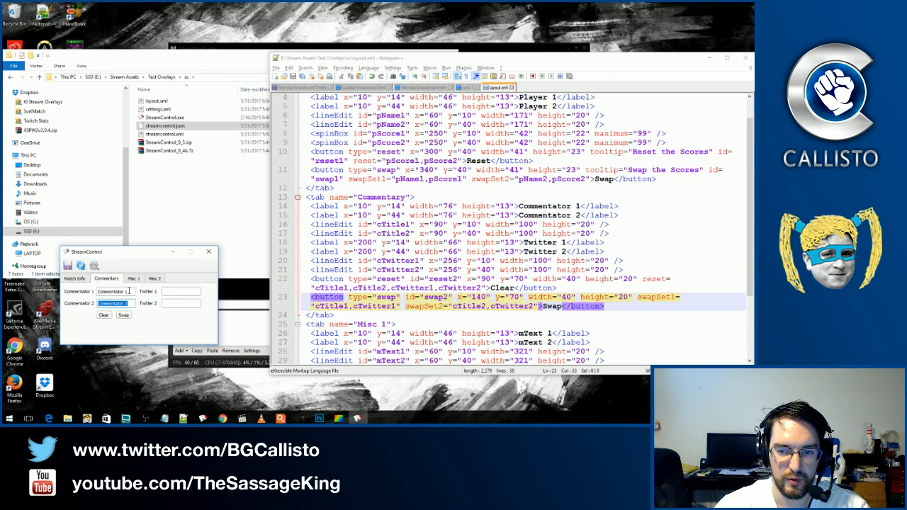
{"action": "key", "text": "Tab"}
{"action": "key", "text": "shift+Tab"}
{"action": "key", "text": "shift+Tab"}
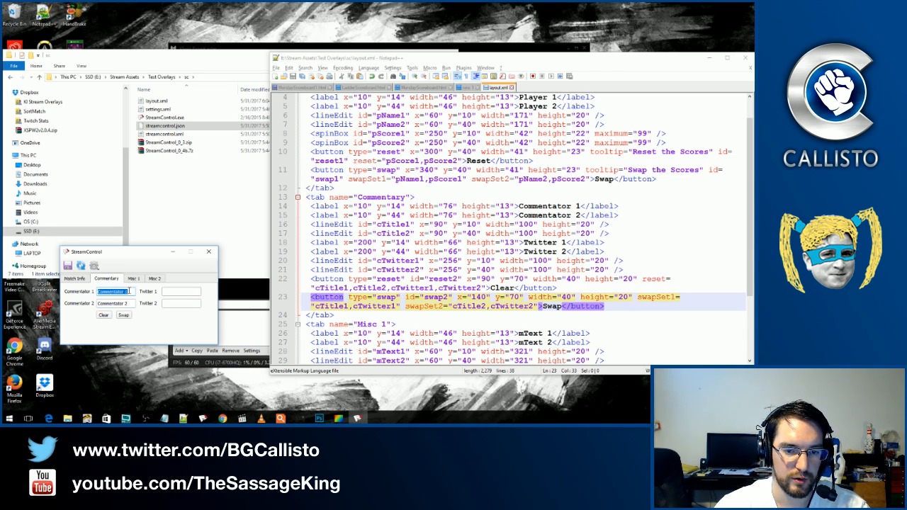
{"action": "key", "text": "Tab"}
{"action": "key", "text": "Tab"}
{"action": "key", "text": "Tab"}
{"action": "key", "text": "Tab"}
{"action": "key", "text": "Tab"}
{"action": "key", "text": "Tab"}
{"action": "key", "text": "Tab"}
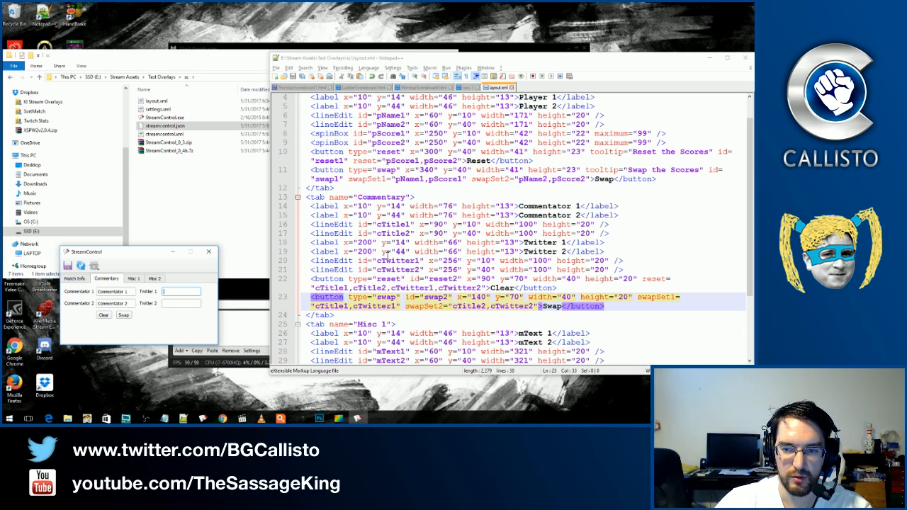
Compare the order of the Commentary elements in layout.xml with the focus order of the fields in StreamControl.
{"action": "left_click", "coordinate": [387, 261]}
{"action": "left_click_drag", "start_coordinate": [418, 197], "coordinate": [435, 233]}
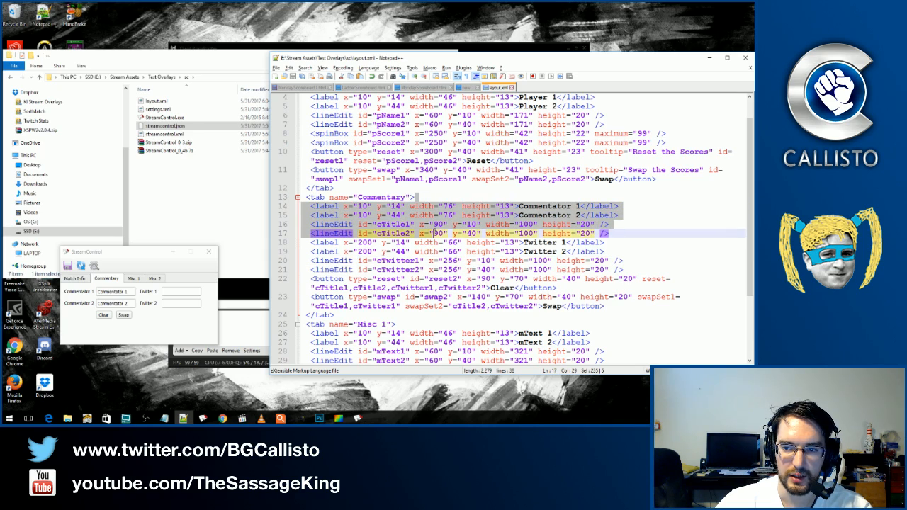
{"action": "left_click", "coordinate": [507, 297]}
{"action": "left_click", "coordinate": [137, 302]}
{"action": "key", "text": "Tab"}
{"action": "key", "text": "Tab"}
{"action": "key", "text": "Tab"}
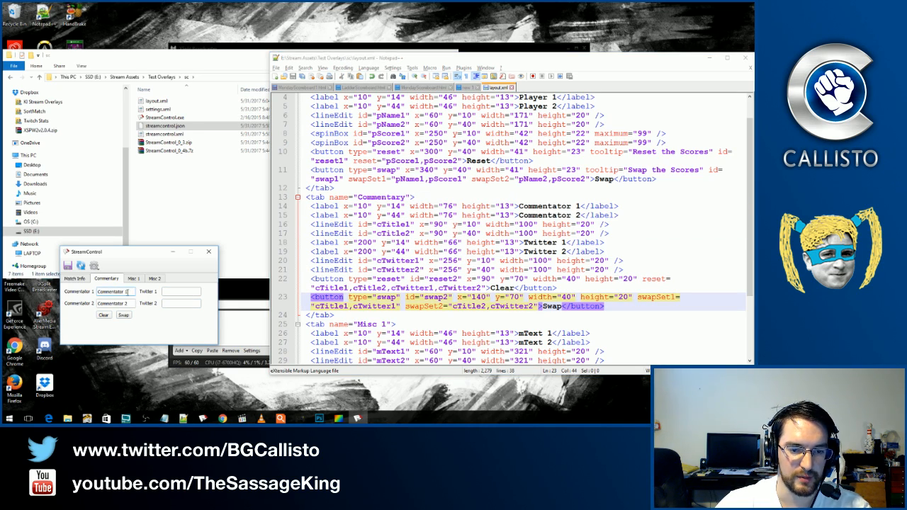
{"action": "key", "text": "Tab"}
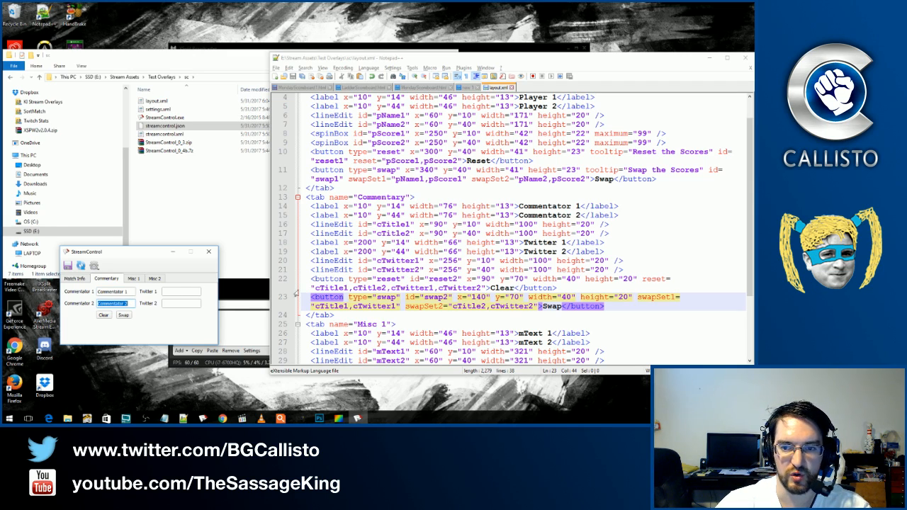
In layout.xml, move the cTwitter1 lineEdit element to a new line directly below the Commentator 1 label.
{"action": "left_click", "coordinate": [633, 207]}
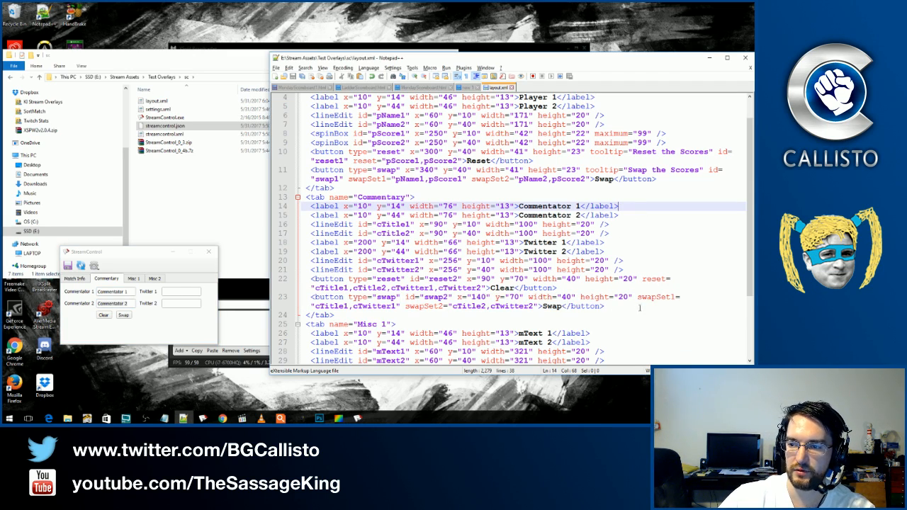
{"action": "left_click", "coordinate": [614, 250]}
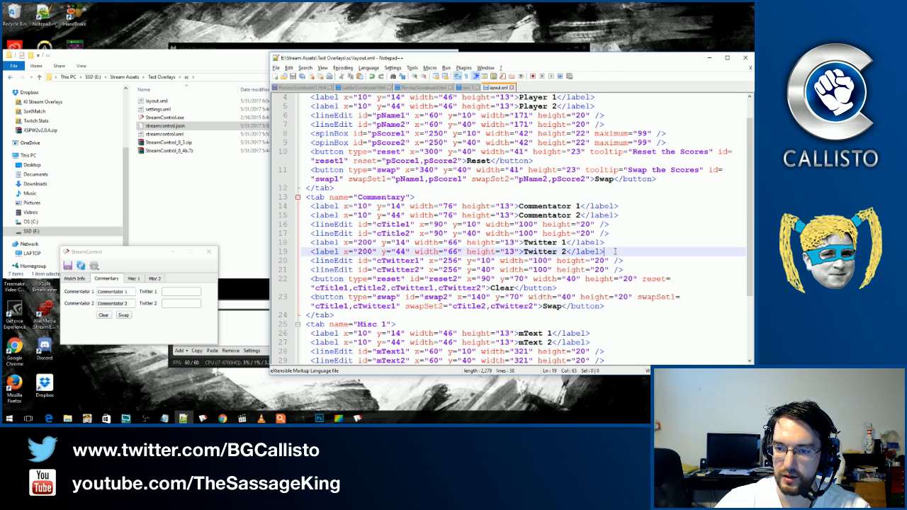
{"action": "key", "text": "Down"}
{"action": "key", "text": "Home"}
{"action": "key", "text": "shift+End"}
{"action": "key", "text": "ctrl+c"}
{"action": "key", "text": "Delete"}
{"action": "key", "text": "Up"}
{"action": "key", "text": "Up"}
{"action": "key", "text": "Up"}
{"action": "key", "text": "Up"}
{"action": "key", "text": "Up"}
{"action": "key", "text": "Up"}
{"action": "key", "text": "End"}
{"action": "key", "text": "Return"}
{"action": "key", "text": "ctrl+v"}
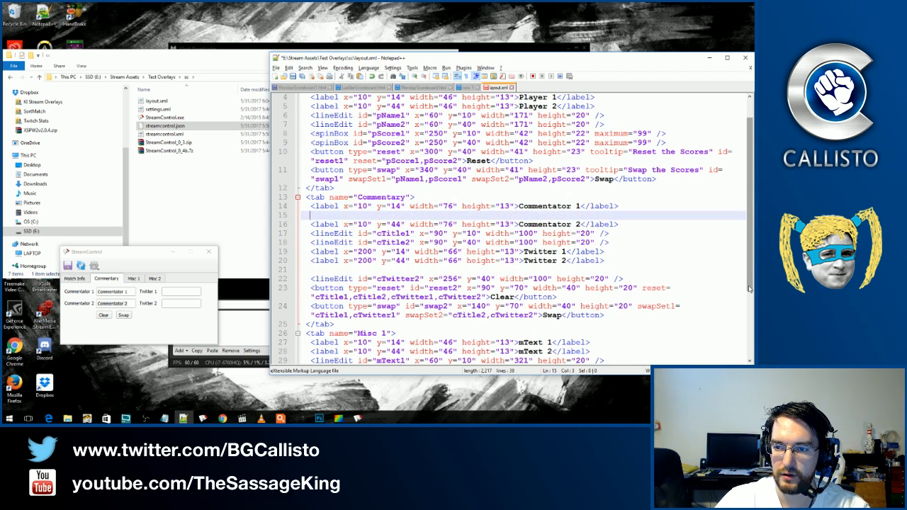
In layout.xml, move the cTwitter2 lineEdit element to a new line directly below the Commentator 2 label.
{"action": "key", "text": "Down"}
{"action": "key", "text": "Down"}
{"action": "key", "text": "Down"}
{"action": "key", "text": "Down"}
{"action": "key", "text": "Down"}
{"action": "key", "text": "Down"}
{"action": "key", "text": "Down"}
{"action": "key", "text": "End"}
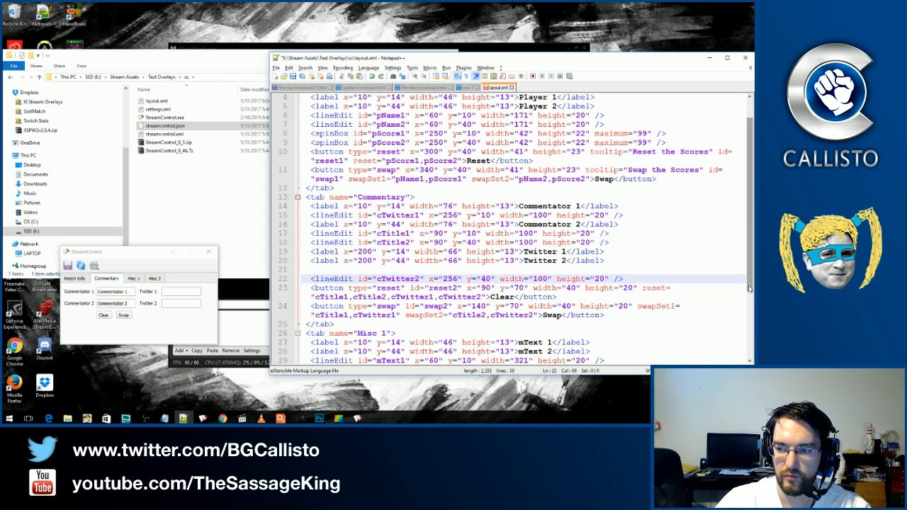
{"action": "key", "text": "shift+Home"}
{"action": "key", "text": "ctrl+c"}
{"action": "key", "text": "Delete"}
{"action": "key", "text": "Up"}
{"action": "key", "text": "Up"}
{"action": "key", "text": "Up"}
{"action": "key", "text": "Up"}
{"action": "key", "text": "Up"}
{"action": "key", "text": "Up"}
{"action": "key", "text": "Up"}
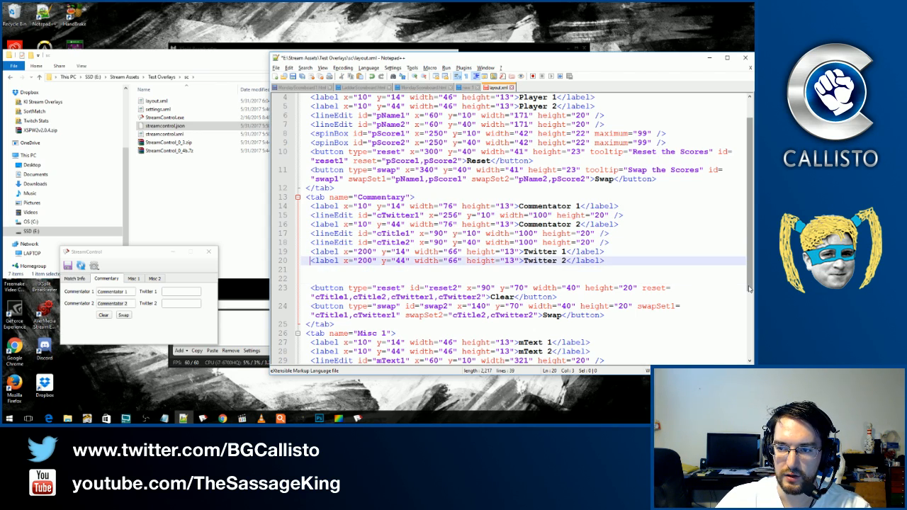
{"action": "key", "text": "Down"}
{"action": "key", "text": "End"}
{"action": "key", "text": "Return"}
{"action": "key", "text": "ctrl+v"}
Delete the blank lines left below the Twitter 2 label and save layout.xml.
{"action": "key", "text": "Down"}
{"action": "key", "text": "Down"}
{"action": "key", "text": "Down"}
{"action": "key", "text": "Down"}
{"action": "key", "text": "Down"}
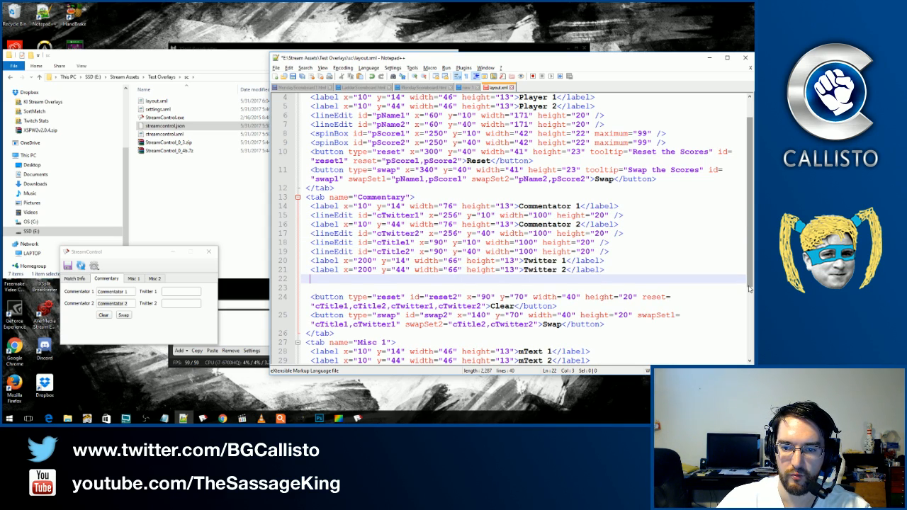
{"action": "key", "text": "Delete"}
{"action": "key", "text": "Up"}
{"action": "key", "text": "End"}
{"action": "key", "text": "Delete"}
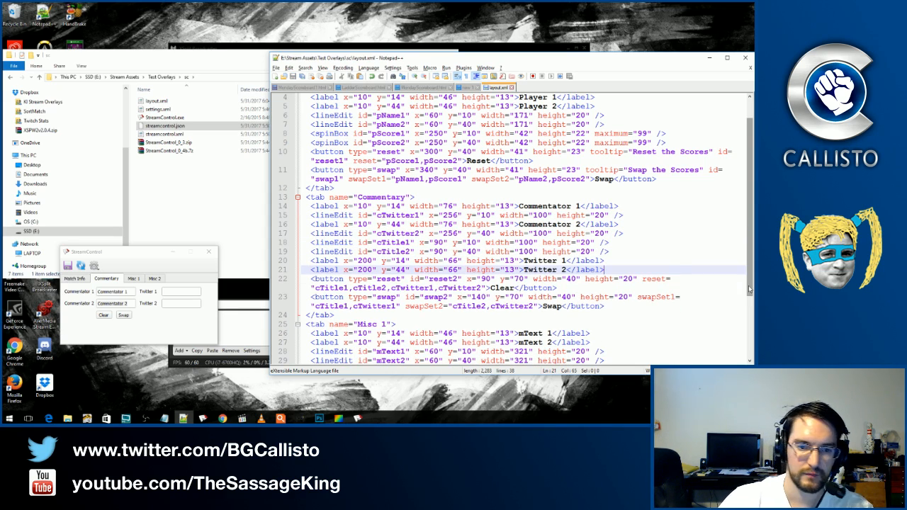
Reload the layout in StreamControl and test the focus order starting from the Commentator 1 field of the Commentary tab.
{"action": "left_click", "coordinate": [81, 265]}
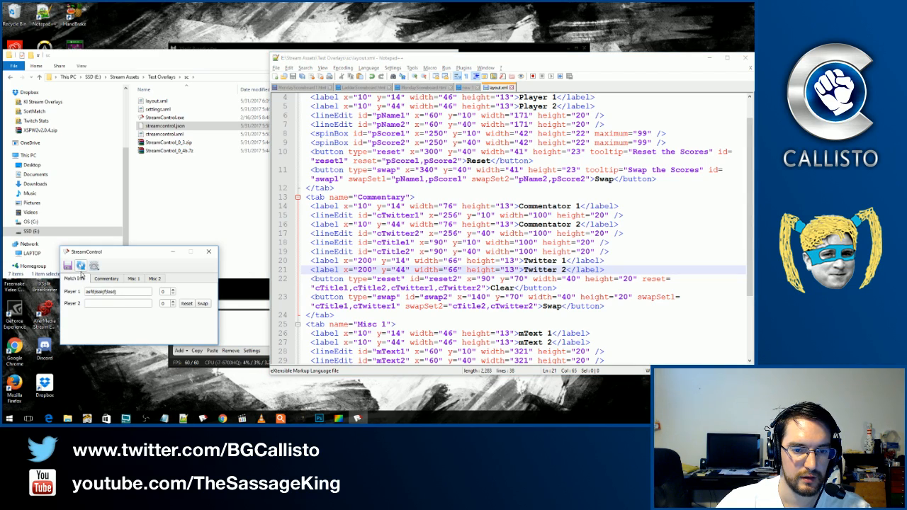
{"action": "left_click", "coordinate": [106, 279]}
{"action": "left_click", "coordinate": [108, 294]}
{"action": "key", "text": "Tab"}
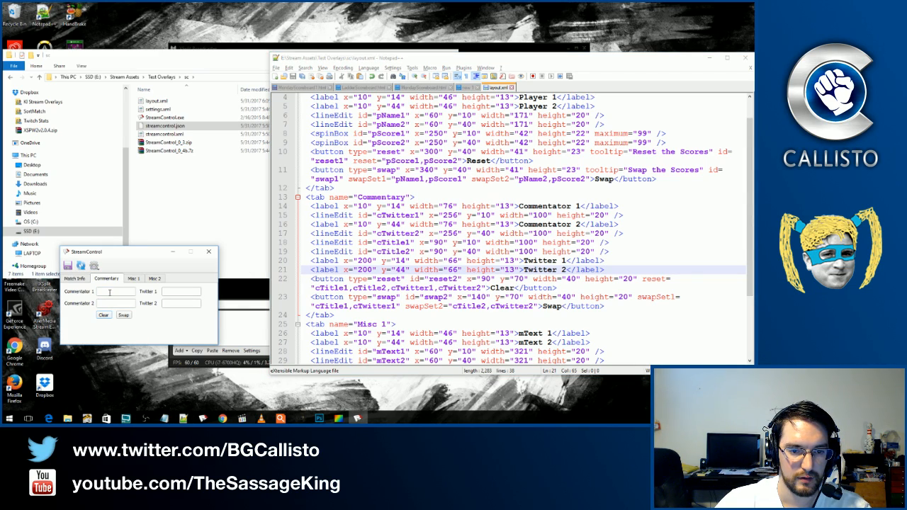
{"action": "left_click", "coordinate": [109, 291]}
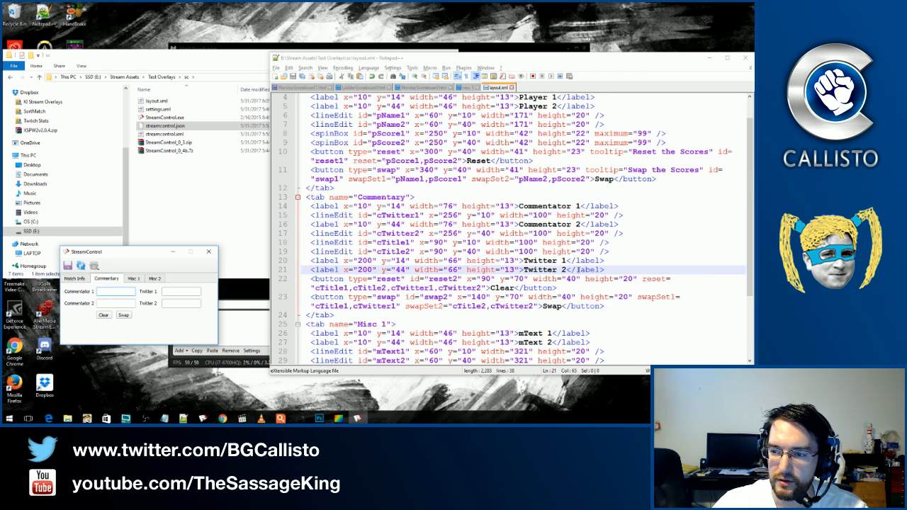
Undo the moves of the cTwitter1 and cTwitter2 elements in layout.xml and save the file.
{"action": "left_click", "coordinate": [637, 236]}
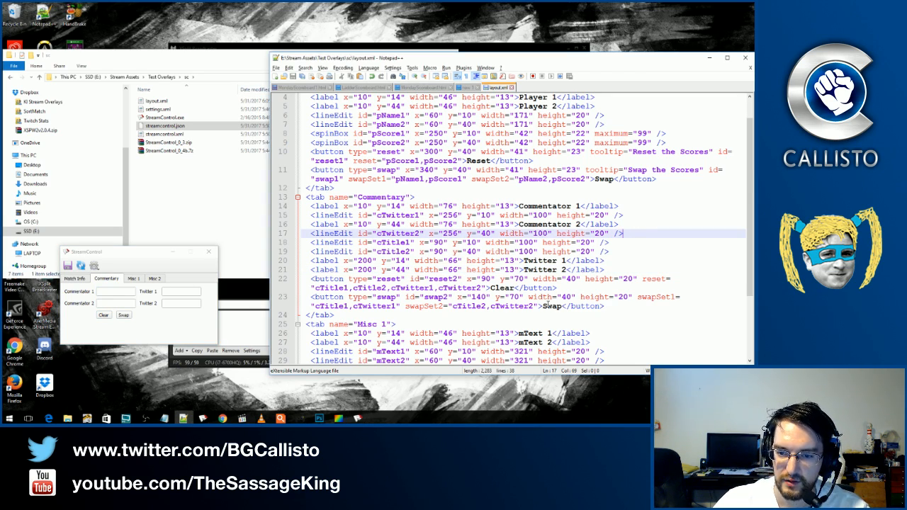
{"action": "key", "text": "ctrl+z"}
{"action": "key", "text": "ctrl+z"}
{"action": "key", "text": "ctrl+z"}
{"action": "key", "text": "ctrl+z"}
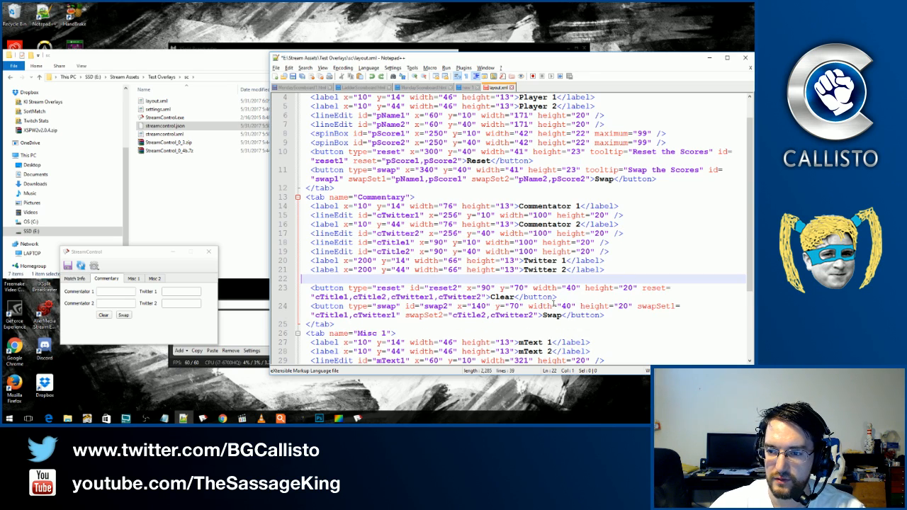
{"action": "key", "text": "ctrl+z"}
{"action": "key", "text": "ctrl+z"}
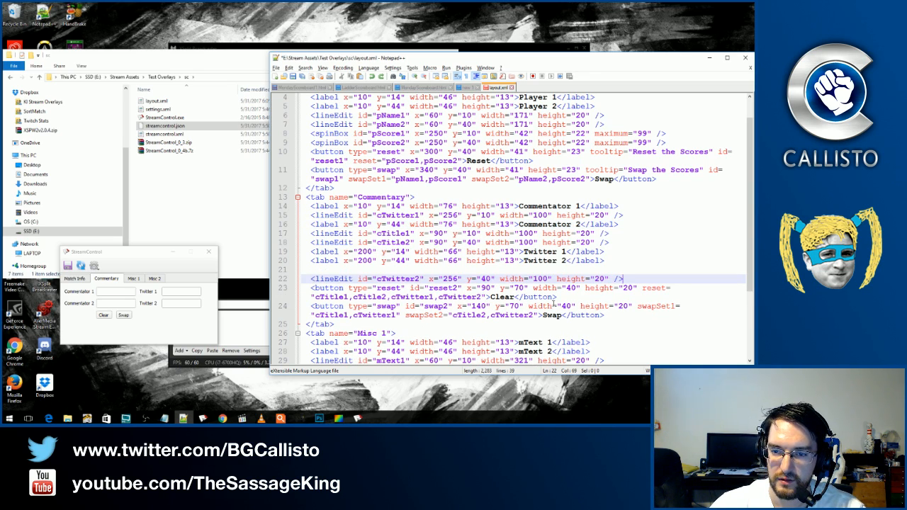
{"action": "key", "text": "ctrl+z"}
{"action": "key", "text": "ctrl+z"}
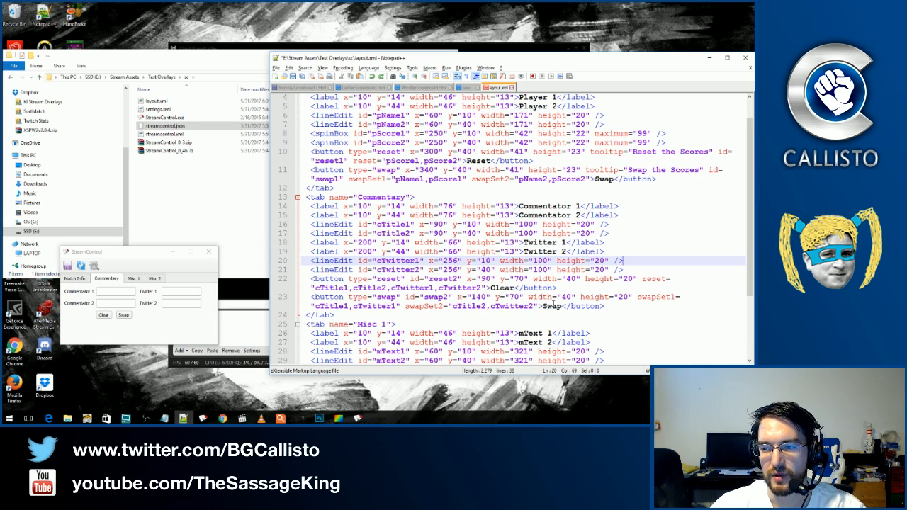
{"action": "key", "text": "ctrl+s"}
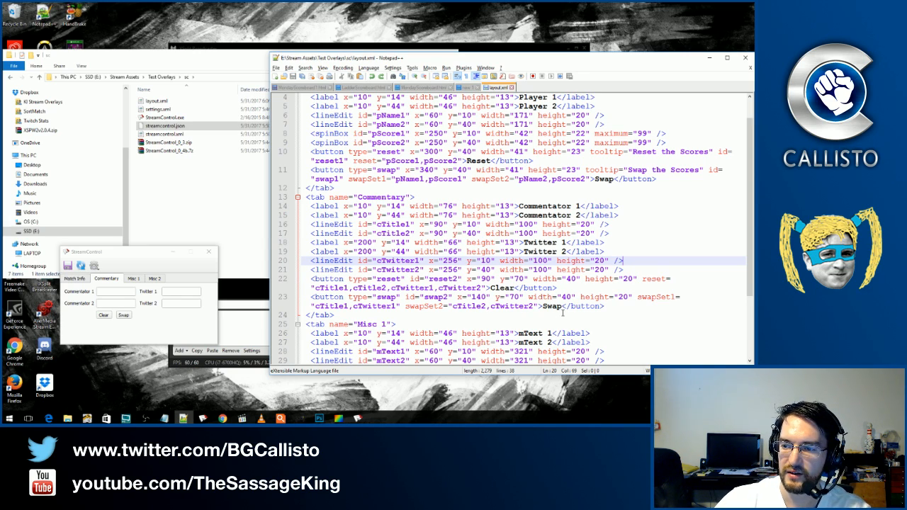
Move only the cTwitter1 lineEdit below the Commentator 1 label, remove the leftover blank line and save layout.xml.
{"action": "key", "text": "shift+Home"}
{"action": "key", "text": "ctrl+x"}
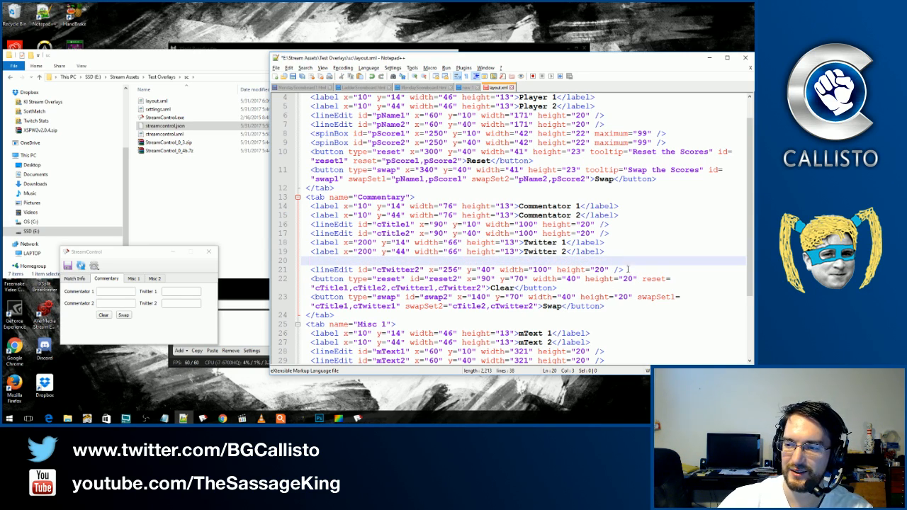
{"action": "left_click", "coordinate": [623, 207]}
{"action": "key", "text": "Return"}
{"action": "key", "text": "ctrl+v"}
{"action": "key", "text": "Down"}
{"action": "key", "text": "Down"}
{"action": "key", "text": "Down"}
{"action": "key", "text": "Down"}
{"action": "key", "text": "Down"}
{"action": "key", "text": "Delete"}
{"action": "key", "text": "ctrl+s"}
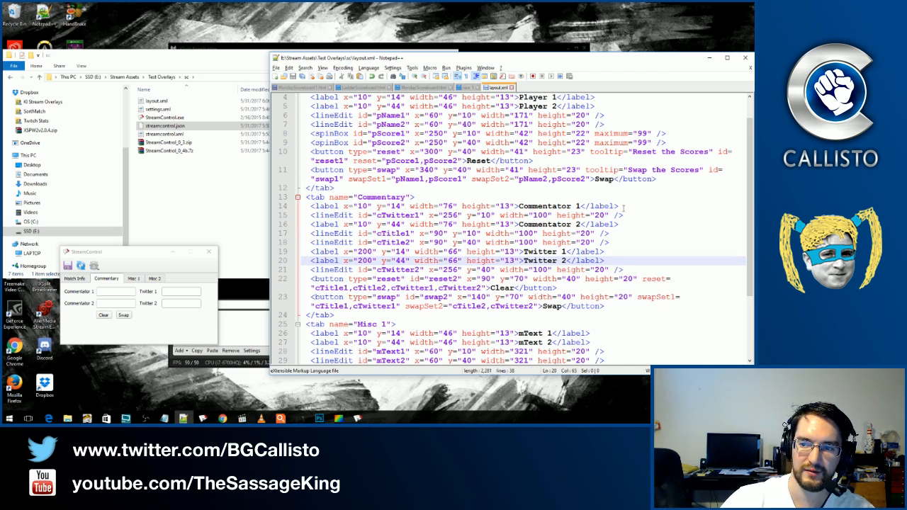
Reload StreamControl with the saved layout and recheck the focus order of the Commentary fields.
{"action": "left_click", "coordinate": [80, 265]}
{"action": "left_click", "coordinate": [108, 278]}
{"action": "left_click", "coordinate": [112, 290]}
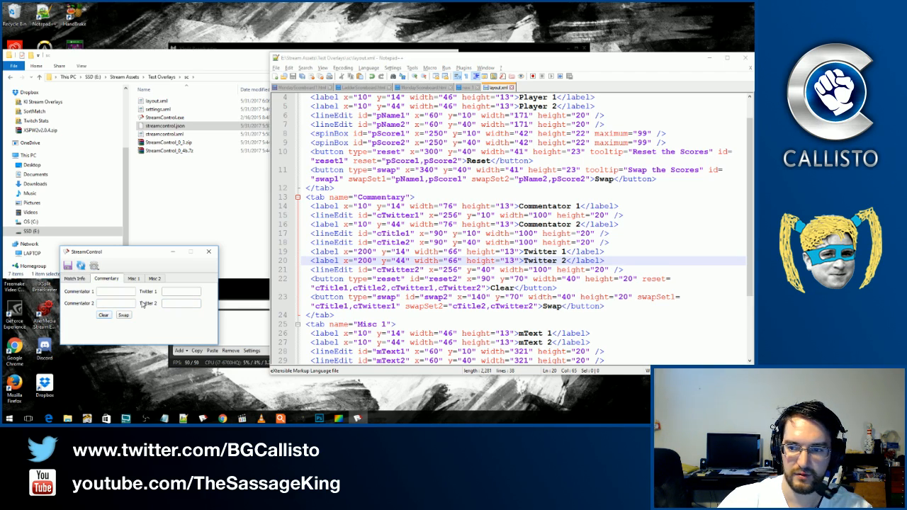
{"action": "left_click_drag", "start_coordinate": [623, 269], "coordinate": [310, 270]}
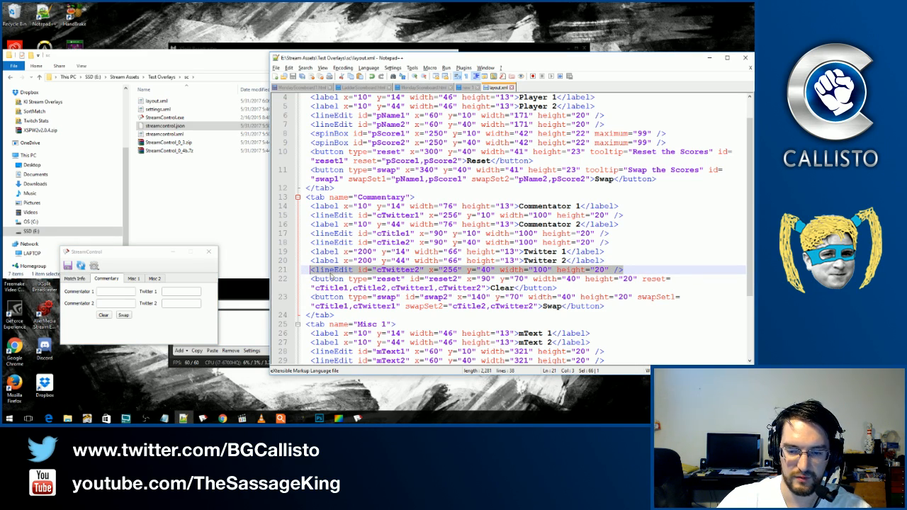
{"action": "key", "text": "ctrl+x"}
{"action": "key", "text": "Up"}
{"action": "key", "text": "Up"}
{"action": "key", "text": "Up"}
{"action": "key", "text": "Up"}
{"action": "key", "text": "Up"}
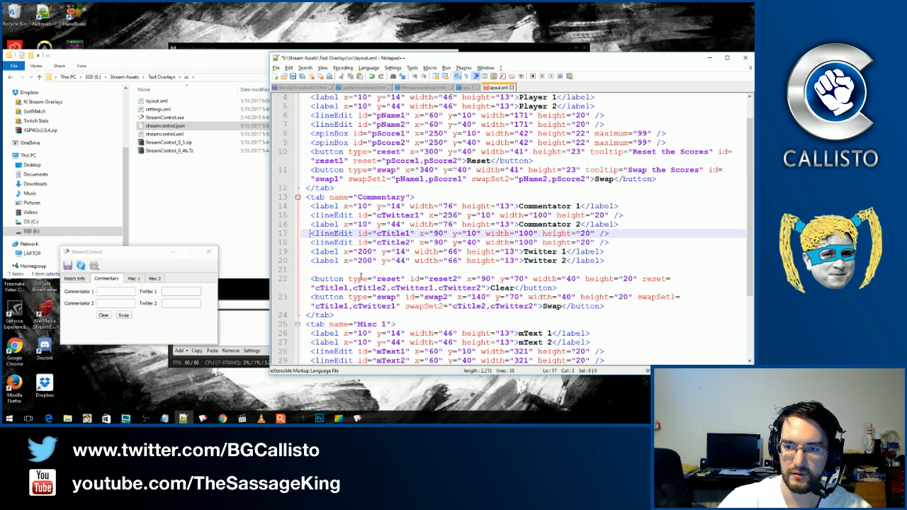
Undo the removal of the cTwitter2 element and the placement of cTwitter1 below the Commentator 1 label.
{"action": "key", "text": "ctrl+z"}
{"action": "key", "text": "ctrl+z"}
{"action": "key", "text": "ctrl+z"}
{"action": "key", "text": "ctrl+z"}
{"action": "key", "text": "ctrl+z"}
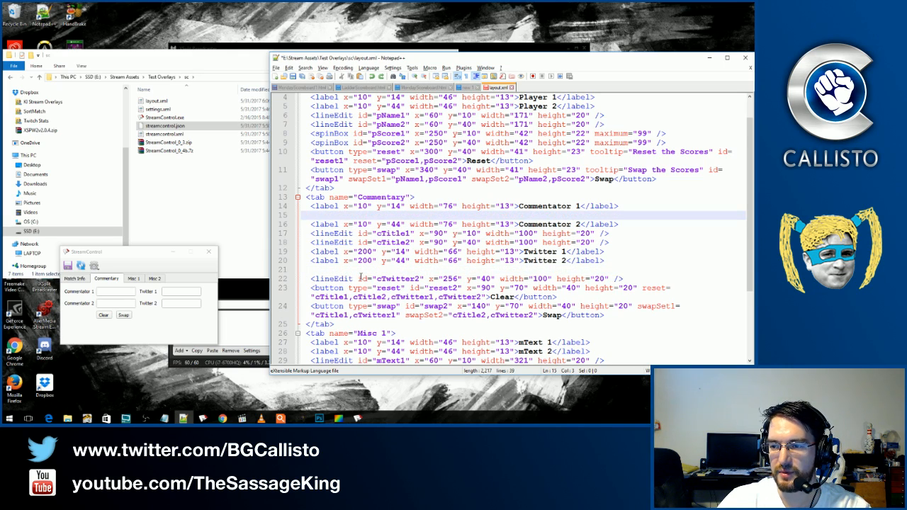
{"action": "key", "text": "Down"}
{"action": "key", "text": "Down"}
{"action": "key", "text": "Down"}
{"action": "key", "text": "Down"}
{"action": "key", "text": "Down"}
{"action": "key", "text": "Down"}
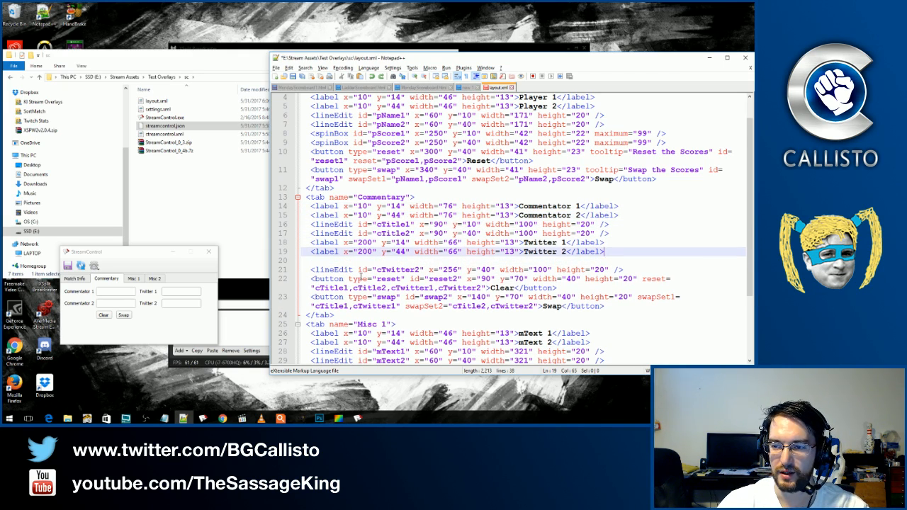
Move the cTwitter1 lineEdit element to a new line directly below the cTitle1 lineEdit.
{"action": "key", "text": "ctrl+v"}
{"action": "key", "text": "shift+Home"}
{"action": "key", "text": "ctrl+x"}
{"action": "key", "text": "Up"}
{"action": "key", "text": "Up"}
{"action": "key", "text": "Up"}
{"action": "key", "text": "Up"}
{"action": "key", "text": "End"}
{"action": "key", "text": "Return"}
{"action": "key", "text": "ctrl+v"}
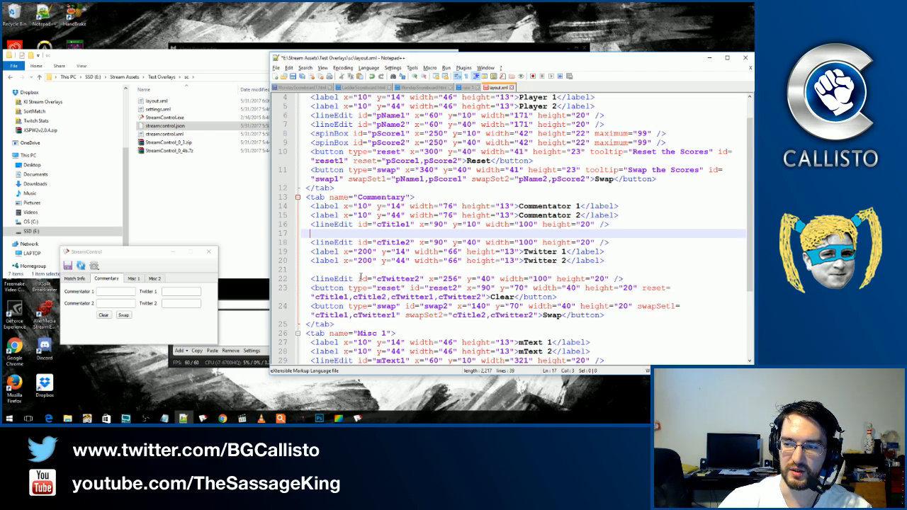
Move the cTwitter2 lineEdit element to a new line directly below the cTitle2 lineEdit.
{"action": "key", "text": "Down"}
{"action": "key", "text": "Down"}
{"action": "key", "text": "Down"}
{"action": "key", "text": "Down"}
{"action": "key", "text": "Down"}
{"action": "key", "text": "Down"}
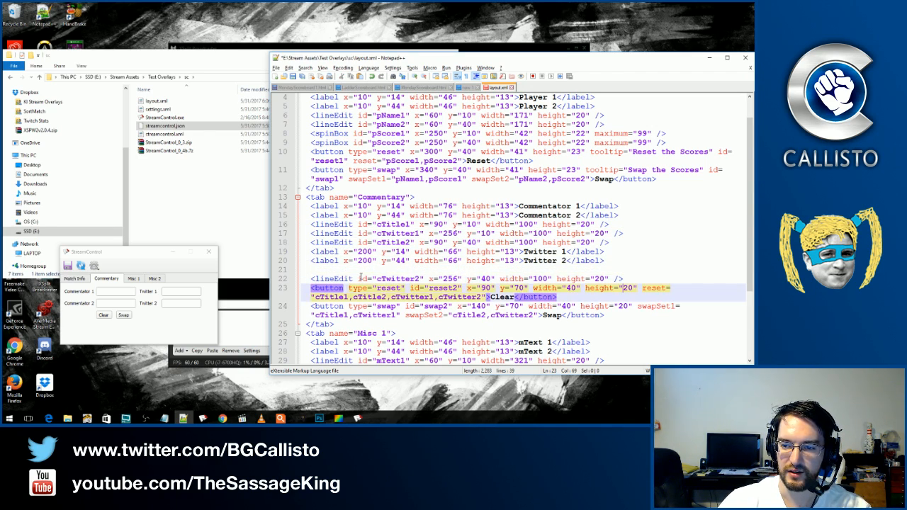
{"action": "key", "text": "Up"}
{"action": "key", "text": "shift+Home"}
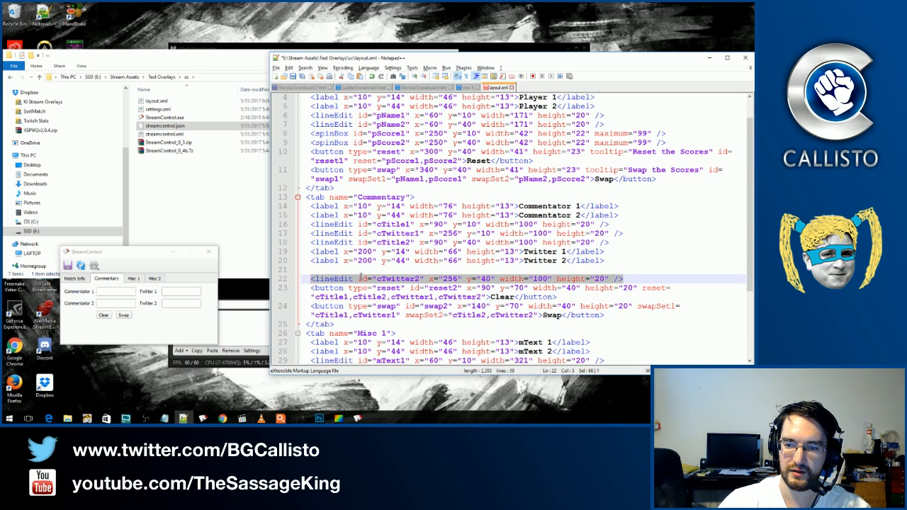
{"action": "key", "text": "ctrl+x"}
{"action": "key", "text": "Up"}
{"action": "key", "text": "Up"}
{"action": "key", "text": "Up"}
{"action": "key", "text": "Up"}
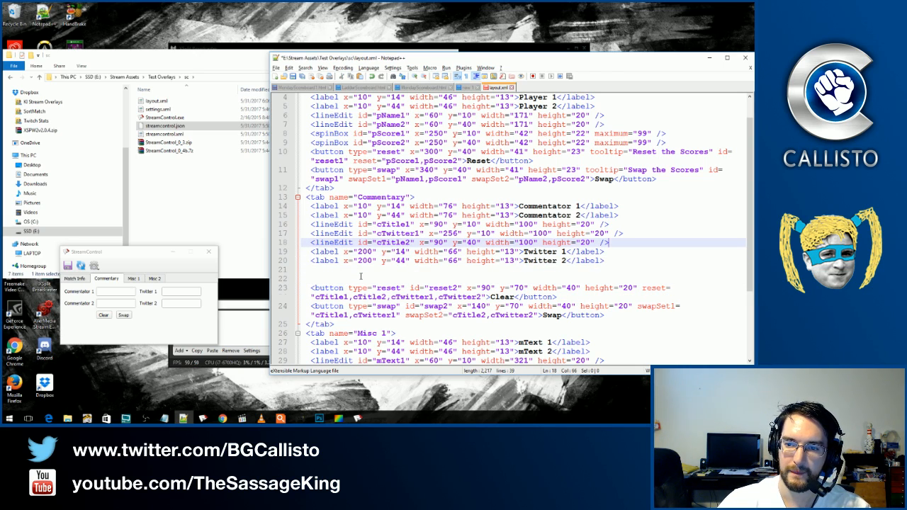
{"action": "key", "text": "Return"}
{"action": "key", "text": "ctrl+v"}
Remove one of the blank lines below the Twitter 2 label and save layout.xml.
{"action": "key", "text": "Down"}
{"action": "key", "text": "Down"}
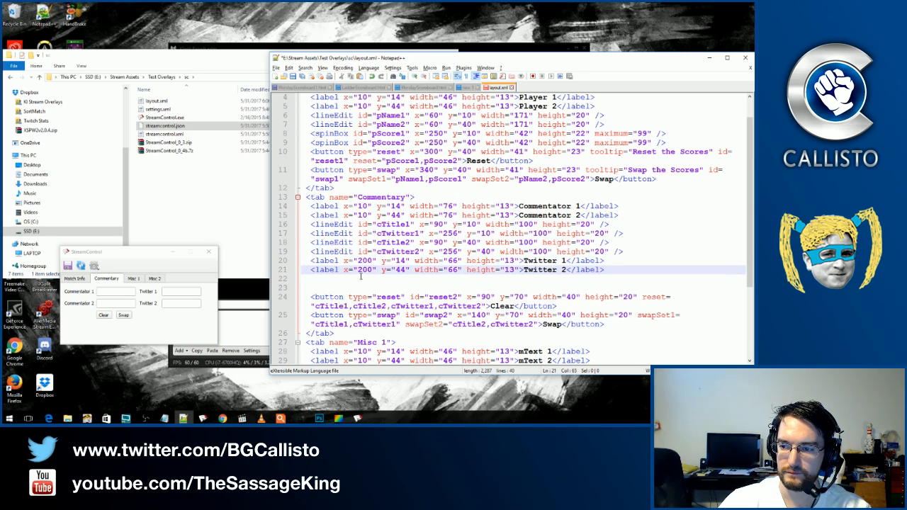
{"action": "key", "text": "Delete"}
{"action": "key", "text": "ctrl+s"}
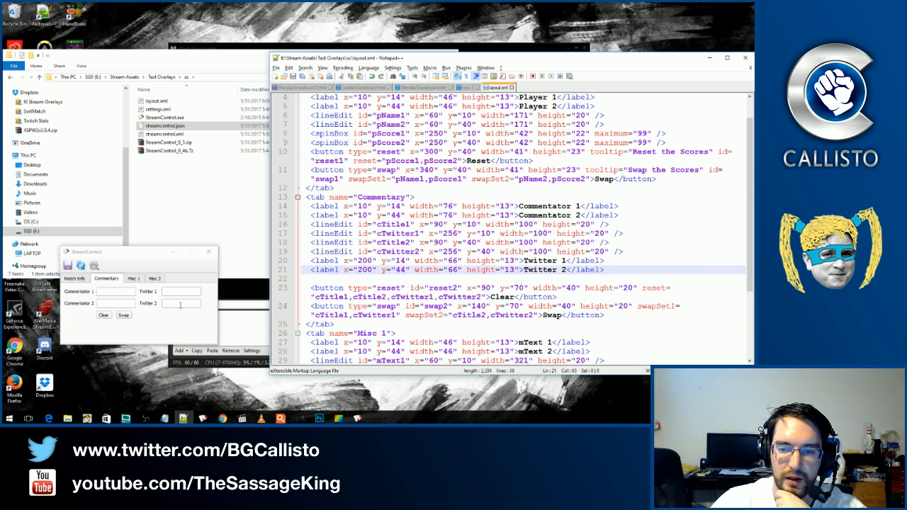
Examine the order of the lineEdit elements in the Commentary section of layout.xml.
{"action": "scroll", "coordinate": [528, 214], "scroll_direction": "up", "scroll_amount": 1}
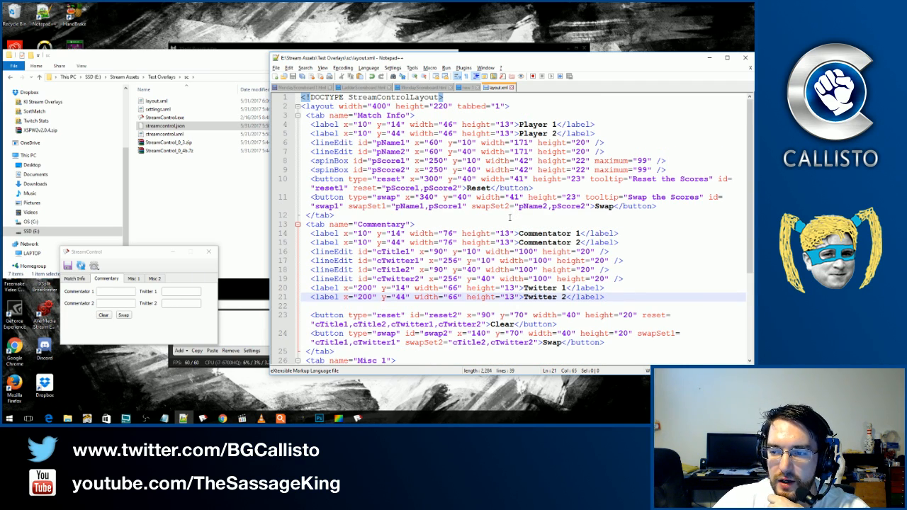
{"action": "scroll", "coordinate": [509, 216], "scroll_direction": "down", "scroll_amount": 1}
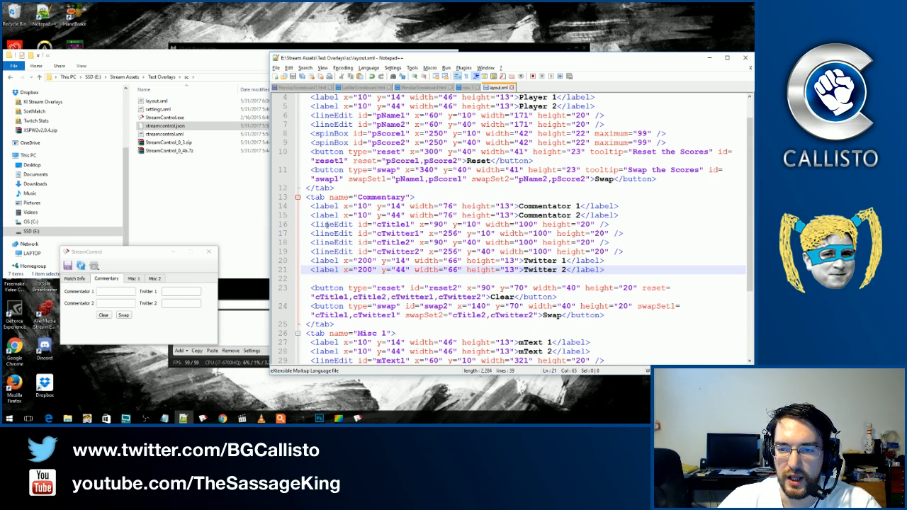
{"action": "double_click", "coordinate": [335, 223]}
{"action": "double_click", "coordinate": [318, 233]}
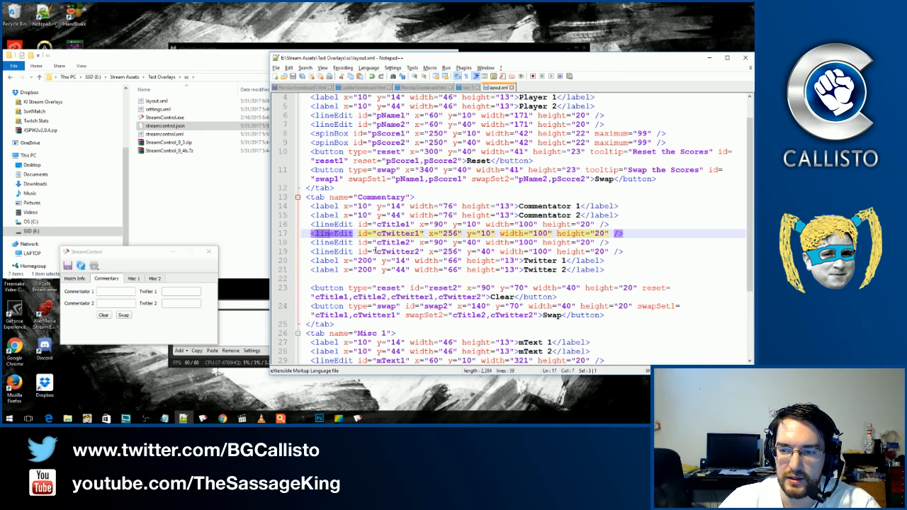
{"action": "left_click", "coordinate": [601, 234]}
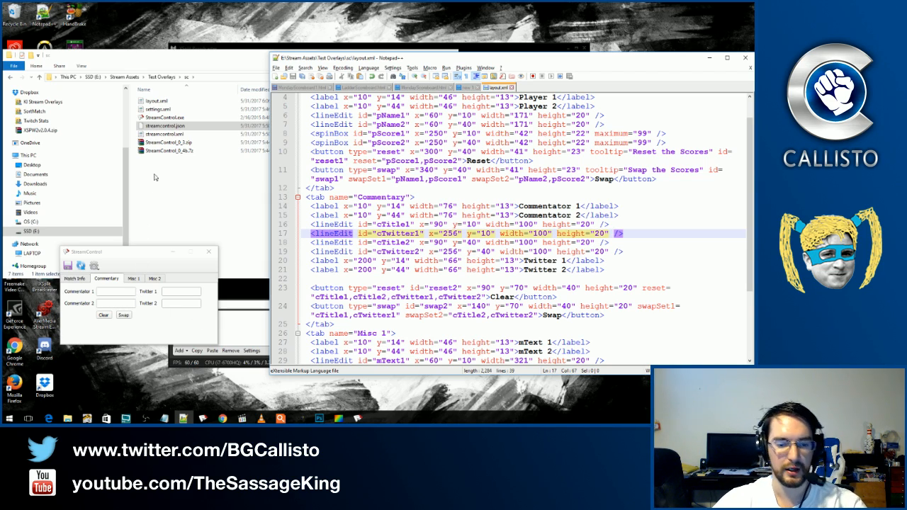
Find and open Microsoft Excel 2010 with a blank workbook.
{"action": "left_click", "coordinate": [9, 418]}
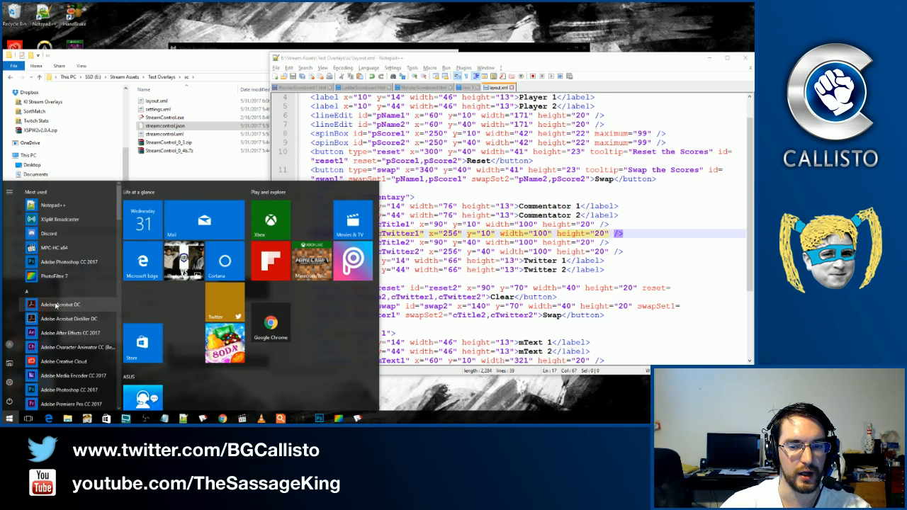
{"action": "type", "text": "e"}
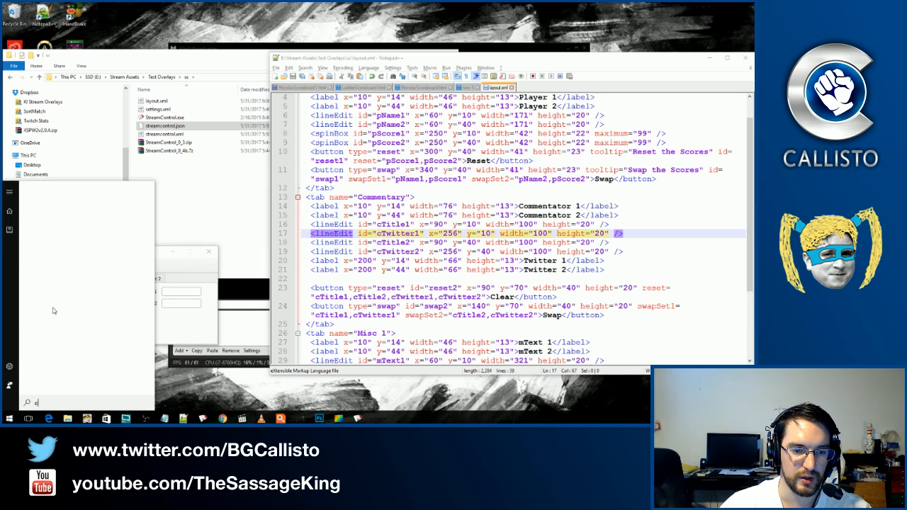
{"action": "type", "text": "x"}
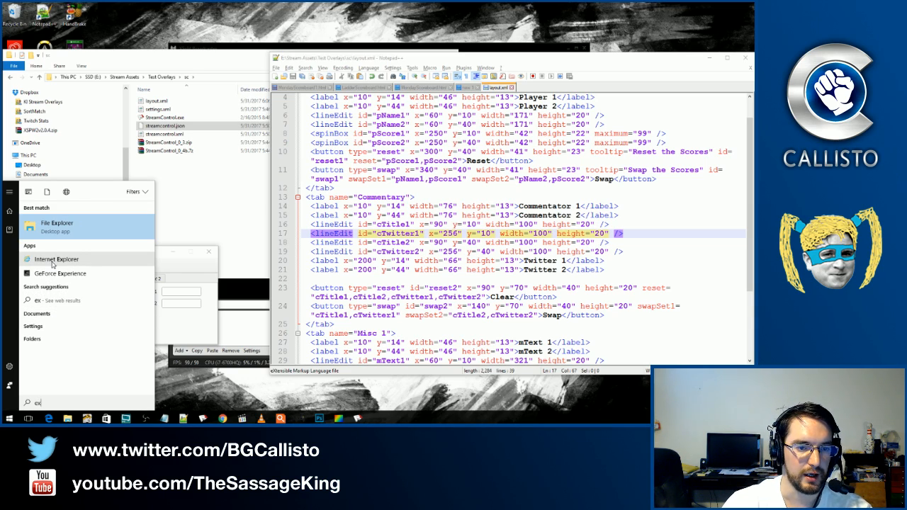
{"action": "type", "text": "cel"}
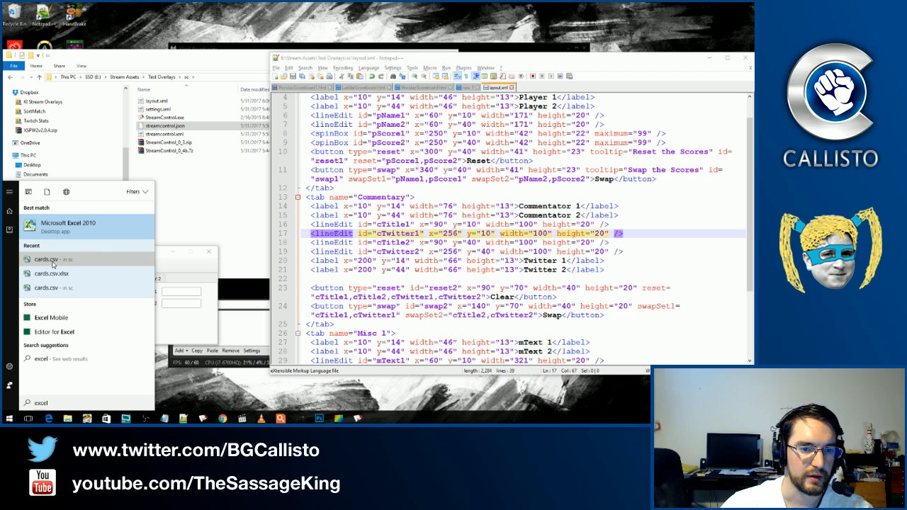
{"action": "left_click", "coordinate": [88, 222]}
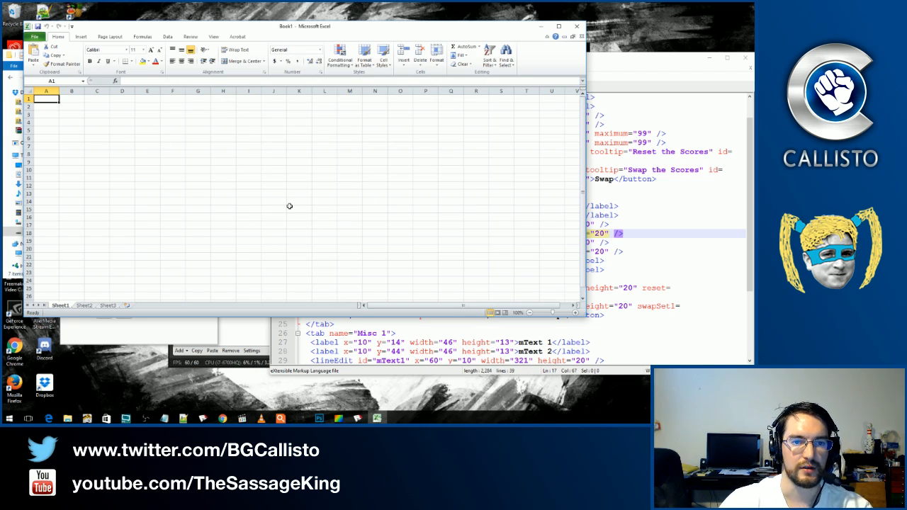
Enter Commentator 1 in A1 and Twitter 1 in B1, and fit column A's width to its content.
{"action": "type", "text": "Commentator"}
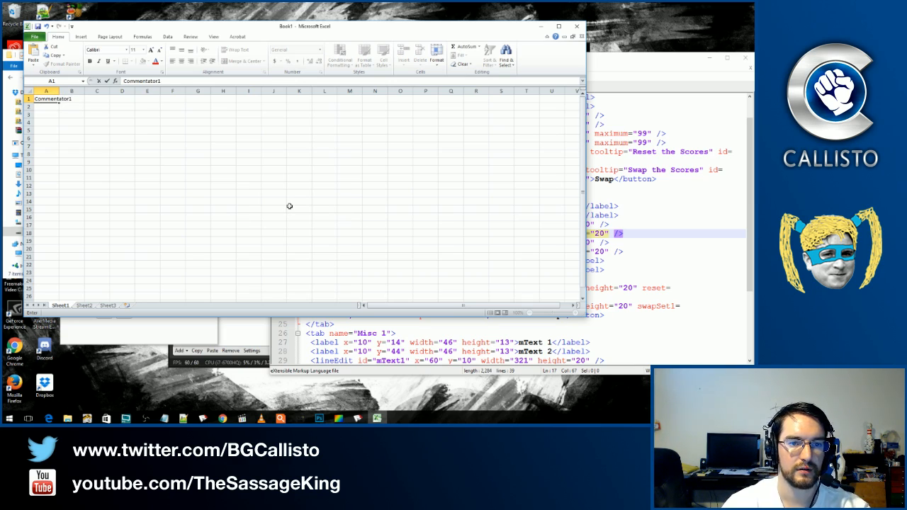
{"action": "type", "text": " 1"}
{"action": "key", "text": "Tab"}
{"action": "type", "text": "Twitter 1"}
{"action": "key", "text": "Return"}
{"action": "key", "text": "Up"}
{"action": "double_click", "coordinate": [59, 91]}
Put an @ before the Twitter 1 entry in B1, adding a leading apostrophe so it is stored as text.
{"action": "left_click", "coordinate": [85, 99]}
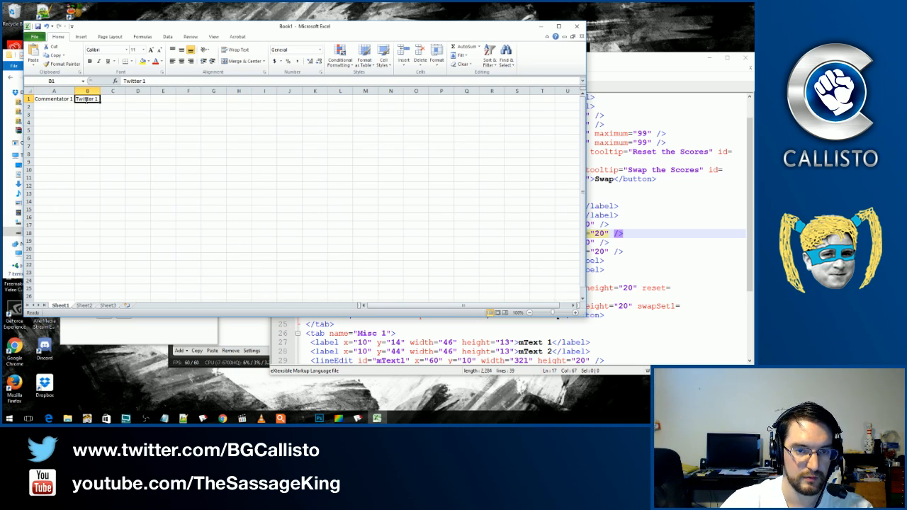
{"action": "double_click", "coordinate": [86, 100]}
{"action": "key", "text": "Home"}
{"action": "type", "text": "@"}
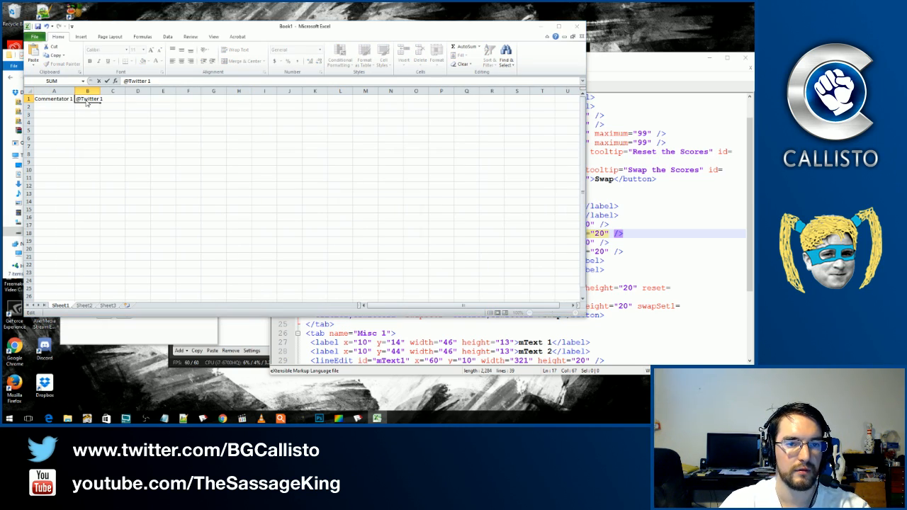
{"action": "key", "text": "Return"}
{"action": "key", "text": "Return"}
{"action": "key", "text": "Home"}
{"action": "type", "text": "'"}
{"action": "key", "text": "Return"}
{"action": "key", "text": "Left"}
{"action": "key", "text": "shift+Right"}
{"action": "key", "text": "ctrl+d"}
{"action": "key", "text": "Right"}
{"action": "key", "text": "F2"}
{"action": "key", "text": "BackSpace"}
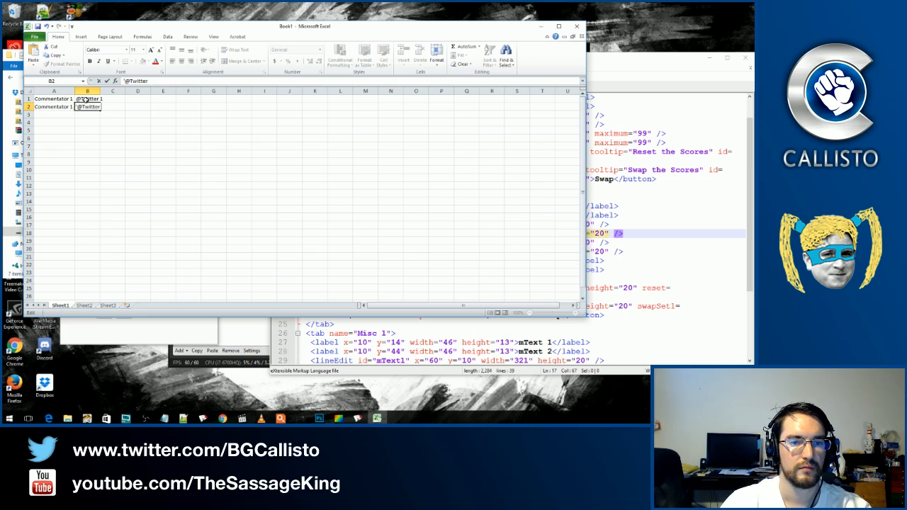
{"action": "key", "text": "Left"}
{"action": "key", "text": "F2"}
{"action": "key", "text": "BackSpace"}
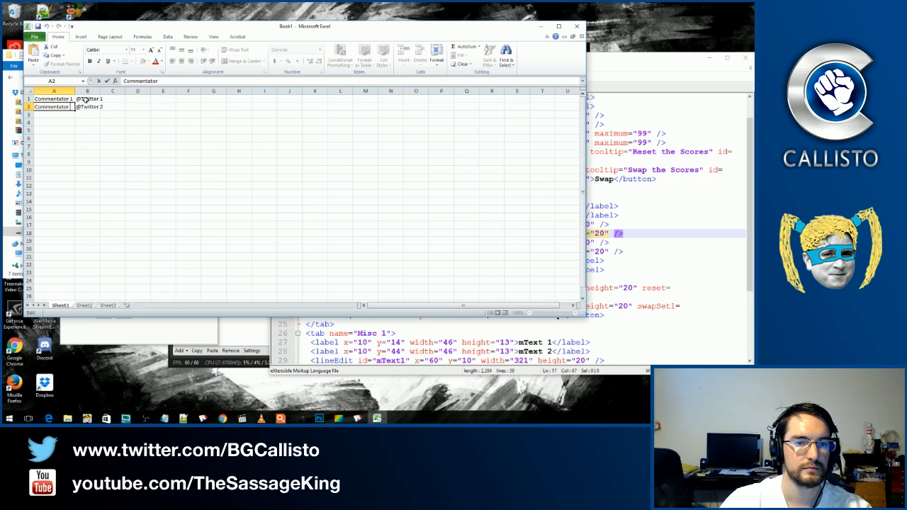
{"action": "type", "text": "2"}
{"action": "key", "text": "Return"}
{"action": "key", "text": "shift+Right"}
{"action": "key", "text": "ctrl+d"}
{"action": "key", "text": "Right"}
{"action": "key", "text": "Left"}
{"action": "key", "text": "F2"}
{"action": "key", "text": "BackSpace"}
{"action": "key", "text": "Tab"}
{"action": "key", "text": "F2"}
{"action": "key", "text": "BackSpace"}
{"action": "type", "text": "4"}
{"action": "key", "text": "Return"}
{"action": "key", "text": "shift+Right"}
{"action": "key", "text": "ctrl+d"}
{"action": "key", "text": "Up"}
{"action": "key", "text": "Right"}
{"action": "key", "text": "F2"}
{"action": "type", "text": "3"}
{"action": "key", "text": "Return"}
{"action": "key", "text": "F2"}
{"action": "key", "text": "BackSpace"}
{"action": "type", "text": "4"}
{"action": "key", "text": "Return"}
{"action": "key", "text": "Up"}
{"action": "key", "text": "Up"}
{"action": "key", "text": "Up"}
{"action": "key", "text": "Up"}
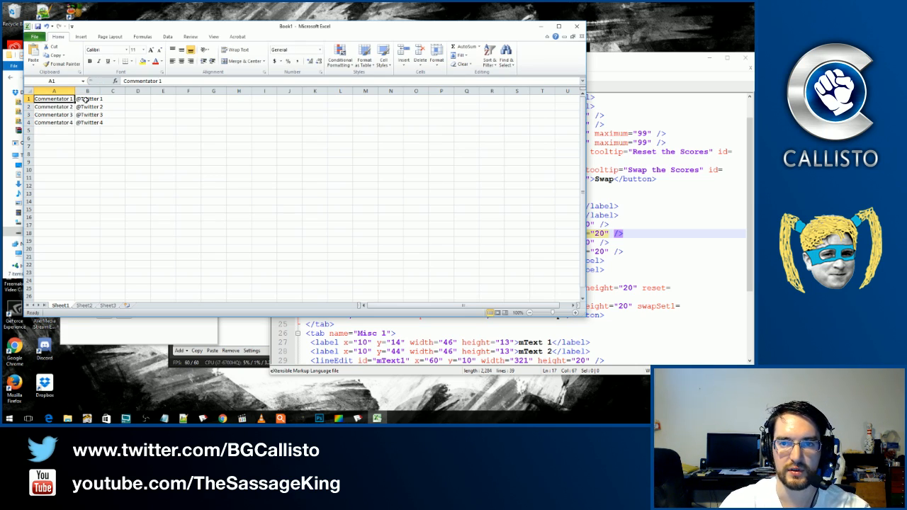
Start saving the workbook and choose the Stream Assets > Test Overlays > sc folder on the E: drive as destination.
{"action": "key", "text": "ctrl+s"}
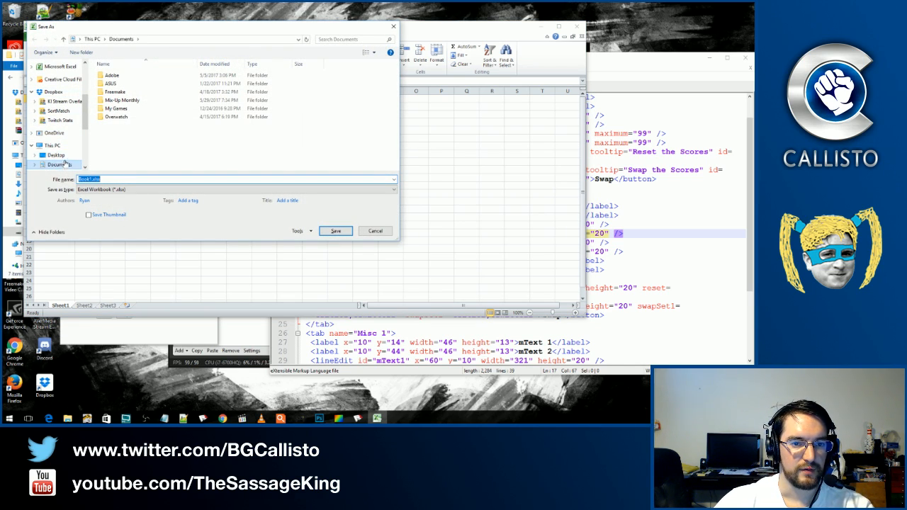
{"action": "scroll", "coordinate": [56, 149], "scroll_direction": "down", "scroll_amount": 4}
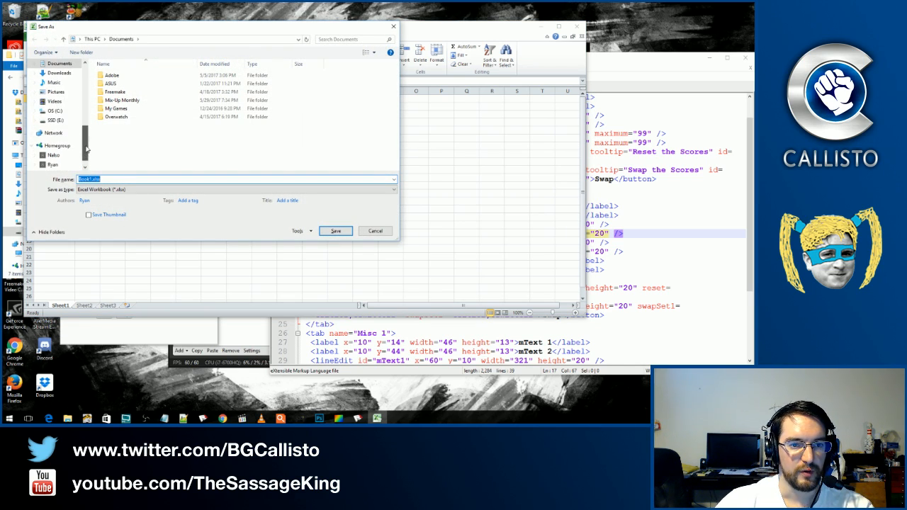
{"action": "left_click", "coordinate": [49, 120]}
{"action": "double_click", "coordinate": [113, 116]}
{"action": "double_click", "coordinate": [119, 149]}
{"action": "double_click", "coordinate": [110, 82]}
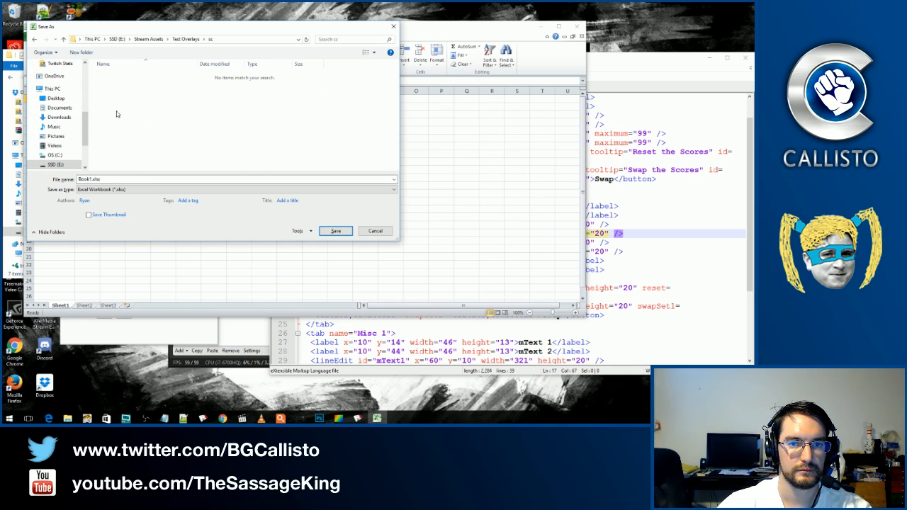
Set the save format to CSV (Comma delimited).
{"action": "left_click", "coordinate": [138, 180]}
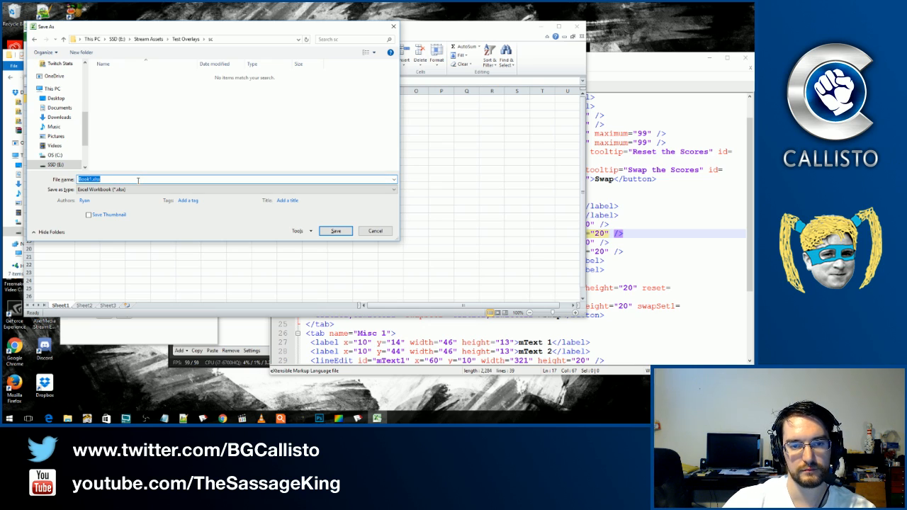
{"action": "left_click", "coordinate": [139, 190]}
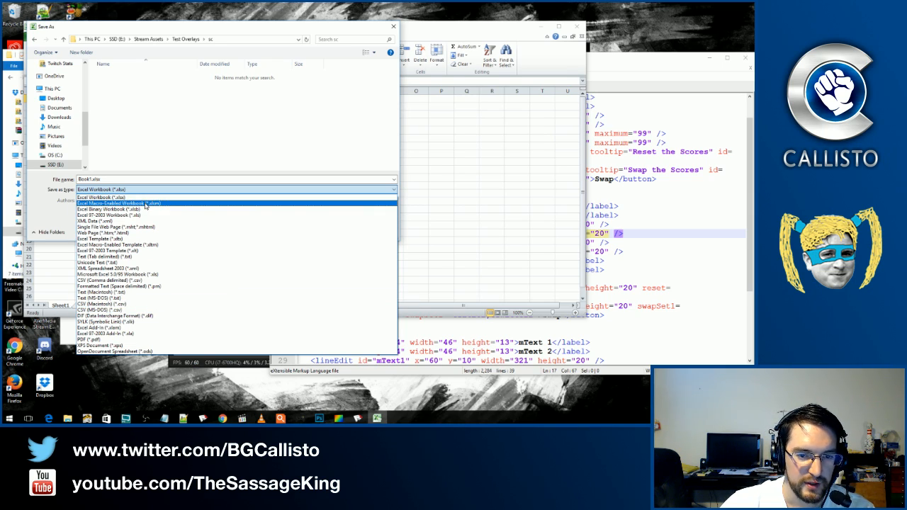
{"action": "key", "text": "c"}
{"action": "key", "text": "s"}
{"action": "key", "text": "s"}
{"action": "key", "text": "c"}
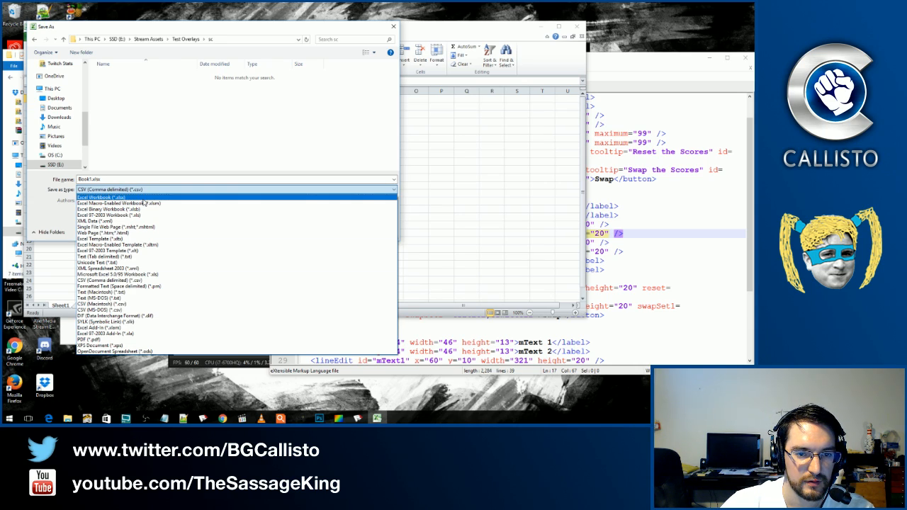
Save the list as comms.csv in CSV format and close Excel without saving changes again.
{"action": "left_click", "coordinate": [148, 181]}
{"action": "left_click_drag", "start_coordinate": [147, 180], "coordinate": [40, 182]}
{"action": "key", "text": "Right"}
{"action": "key", "text": "Left"}
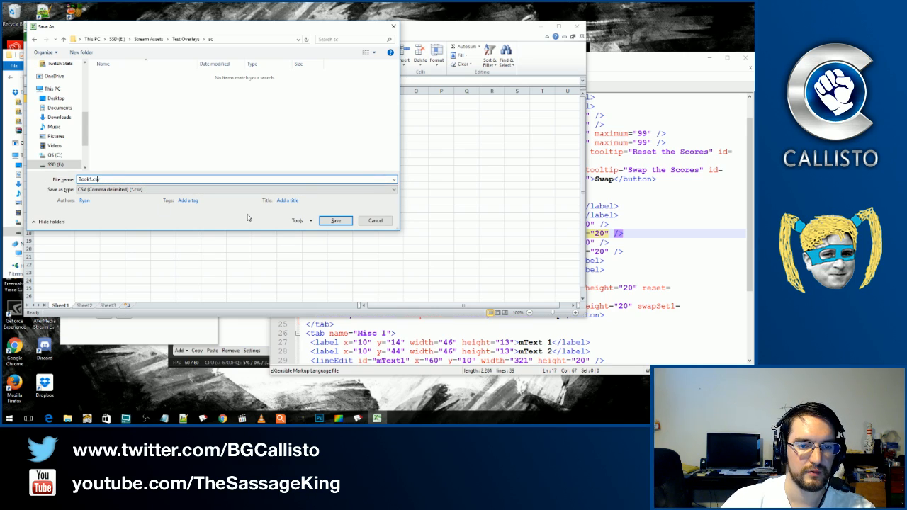
{"action": "key", "text": "shift+Home"}
{"action": "type", "text": "comms"}
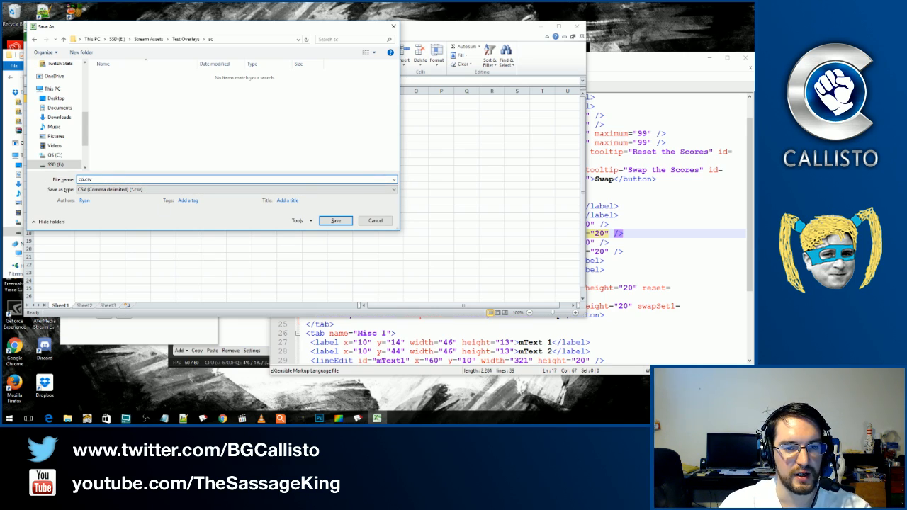
{"action": "key", "text": "Return"}
{"action": "key", "text": "Return"}
{"action": "key", "text": "Return"}
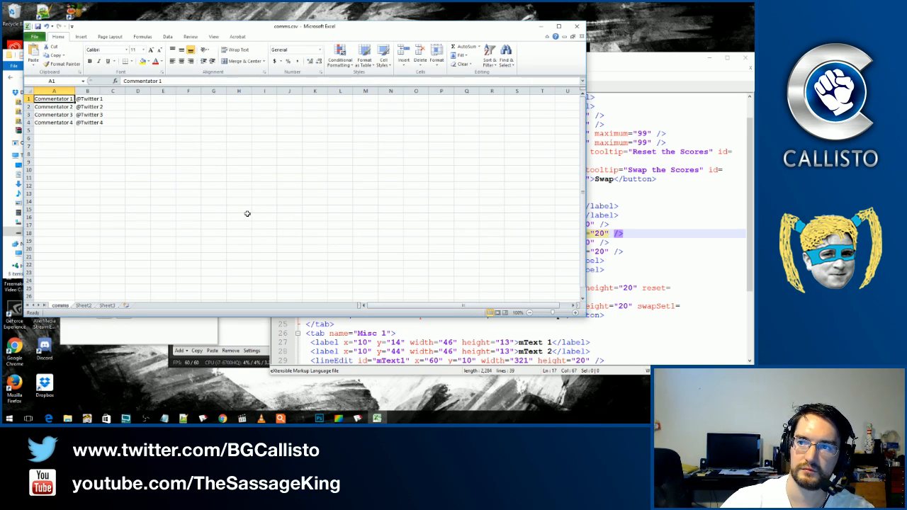
{"action": "left_click", "coordinate": [575, 27]}
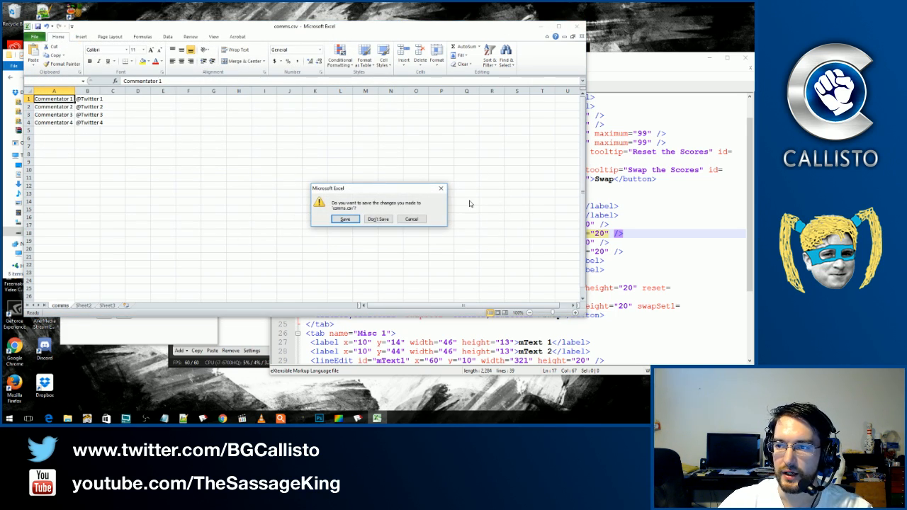
{"action": "left_click", "coordinate": [367, 223]}
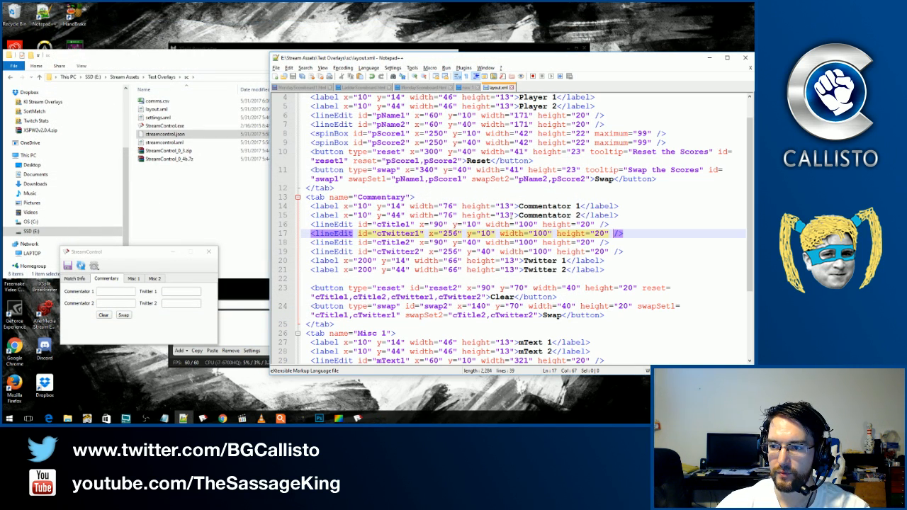
Add the attribute dataSet="comms.csv" to the cTitle1 lineEdit in layout.xml.
{"action": "left_click", "coordinate": [597, 224]}
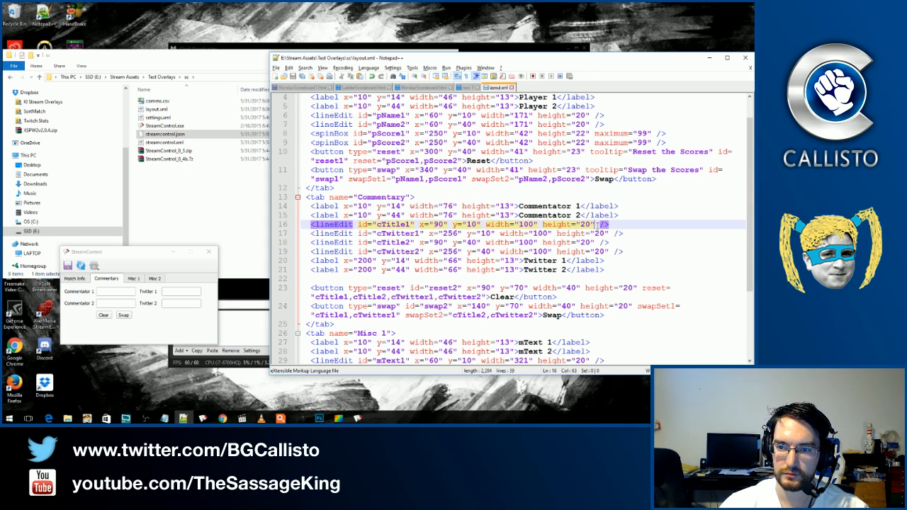
{"action": "type", "text": "data"}
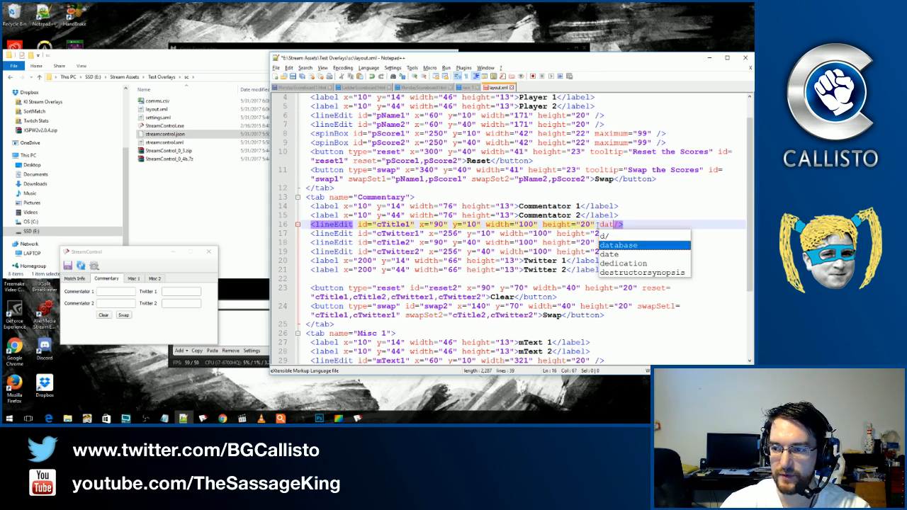
{"action": "type", "text": "Set=\""}
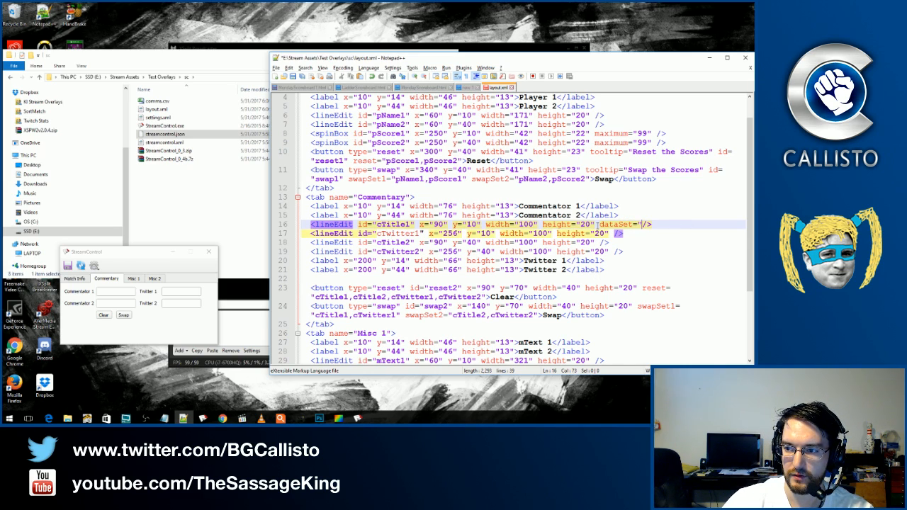
{"action": "type", "text": "comms.cs"}
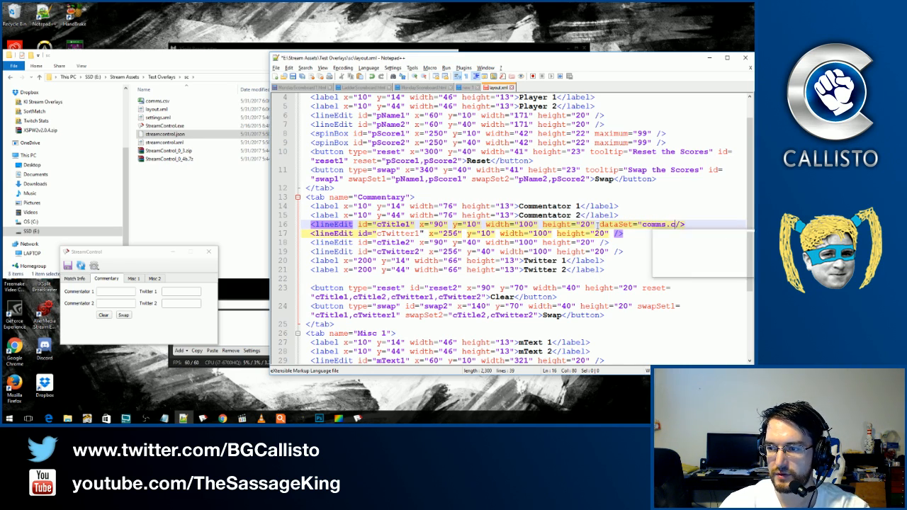
{"action": "type", "text": "v"}
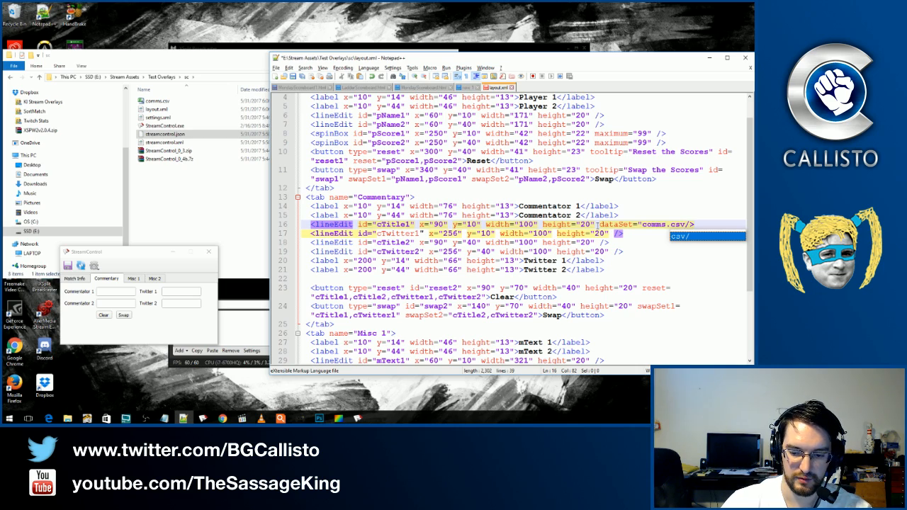
{"action": "type", "text": "\""}
Copy the dataSet="comms.csv" attribute into the cTitle2 lineEdit and save layout.xml.
{"action": "key", "text": "Left"}
{"action": "key", "text": "Left"}
{"action": "key", "text": "Left"}
{"action": "key", "text": "Left"}
{"action": "key", "text": "Left"}
{"action": "key", "text": "Left"}
{"action": "key", "text": "Left"}
{"action": "key", "text": "Left"}
{"action": "key", "text": "Left"}
{"action": "key", "text": "Left"}
{"action": "key", "text": "Left"}
{"action": "key", "text": "Left"}
{"action": "key", "text": "Left"}
{"action": "key", "text": "Left"}
{"action": "key", "text": "Left"}
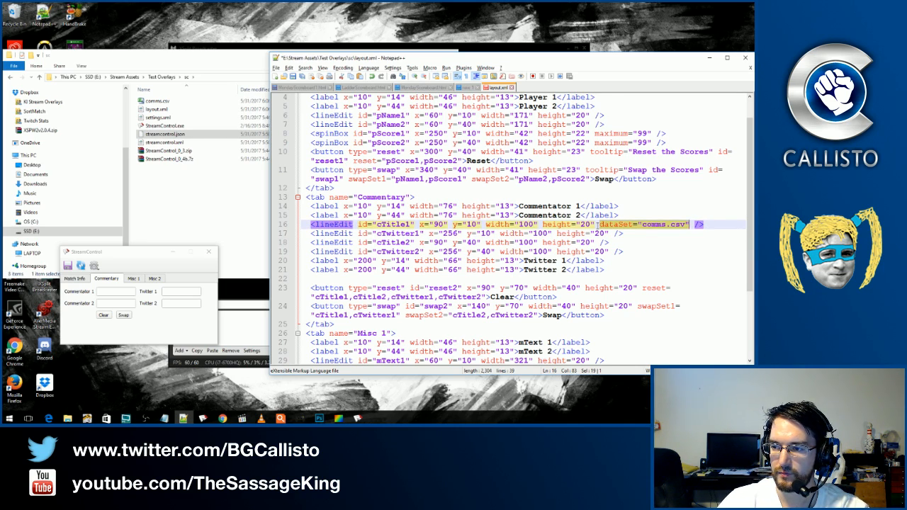
{"action": "key", "text": "Down"}
{"action": "key", "text": "End"}
{"action": "key", "text": "Down"}
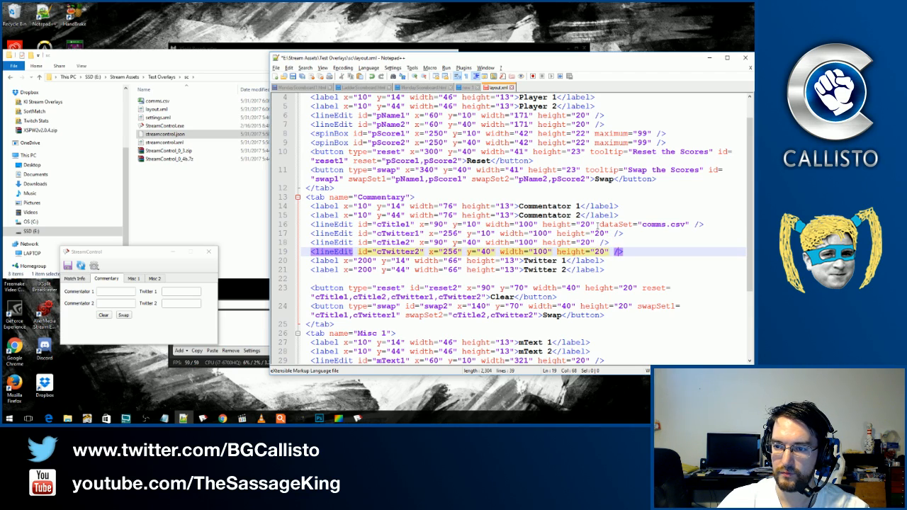
{"action": "type", "text": "dataSet=\"comms.csv\""}
{"action": "key", "text": "Delete"}
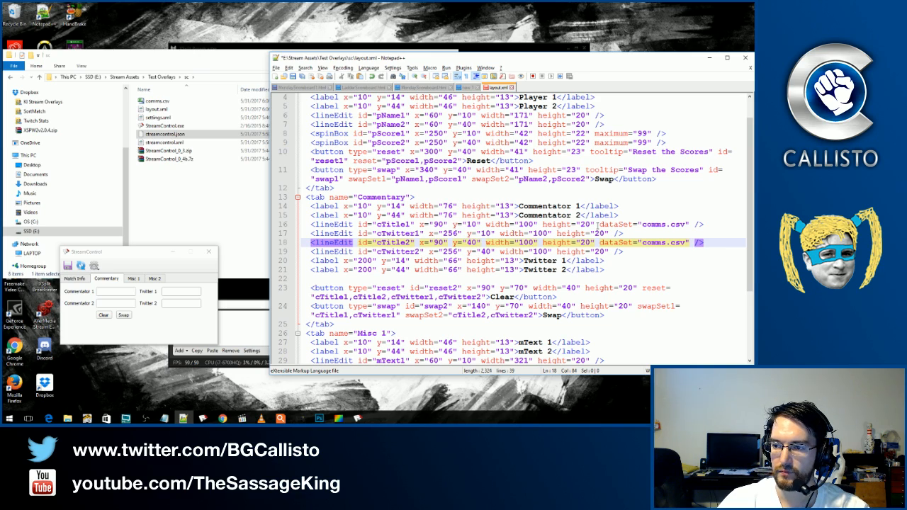
Reload the layout in StreamControl and test the Commentator 1 field with the letter c, clearing it again.
{"action": "left_click", "coordinate": [82, 267]}
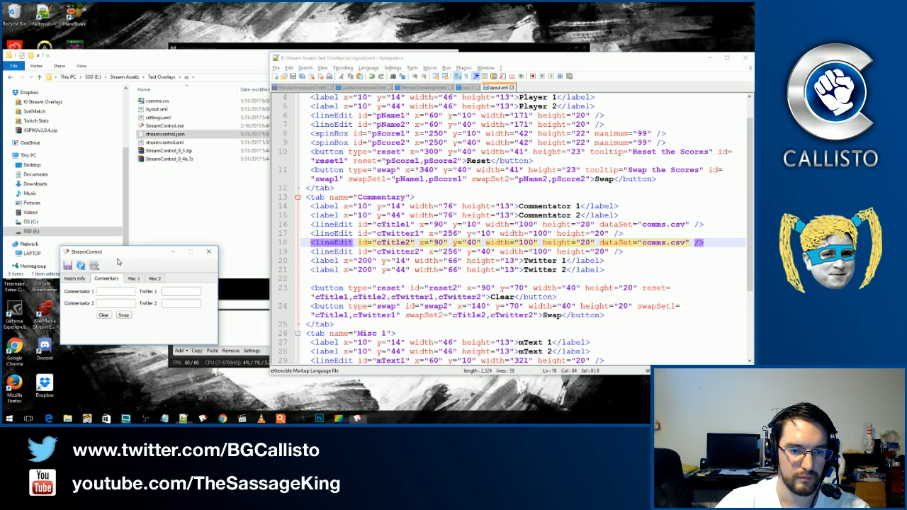
{"action": "left_click", "coordinate": [106, 279]}
{"action": "left_click", "coordinate": [110, 291]}
{"action": "type", "text": "c"}
{"action": "left_click", "coordinate": [171, 291]}
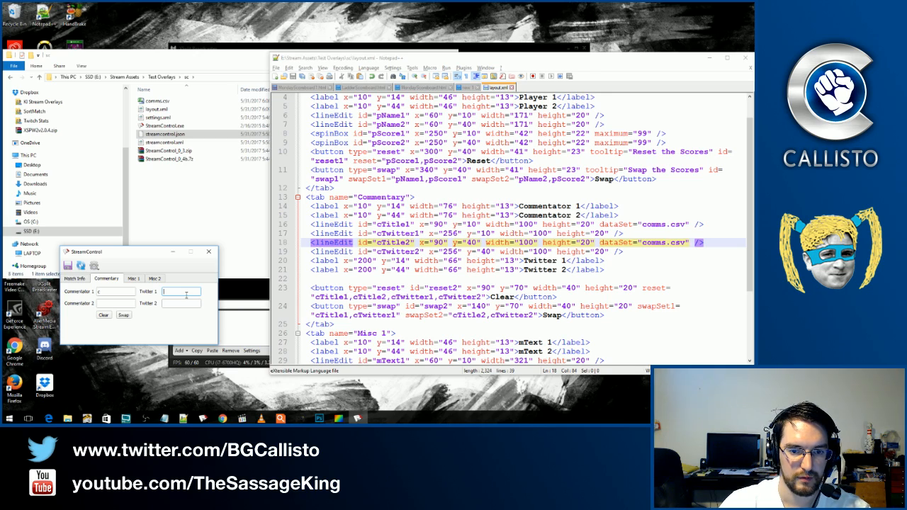
{"action": "key", "text": "shift+Tab"}
{"action": "key", "text": "BackSpace"}
{"action": "key", "text": "Tab"}
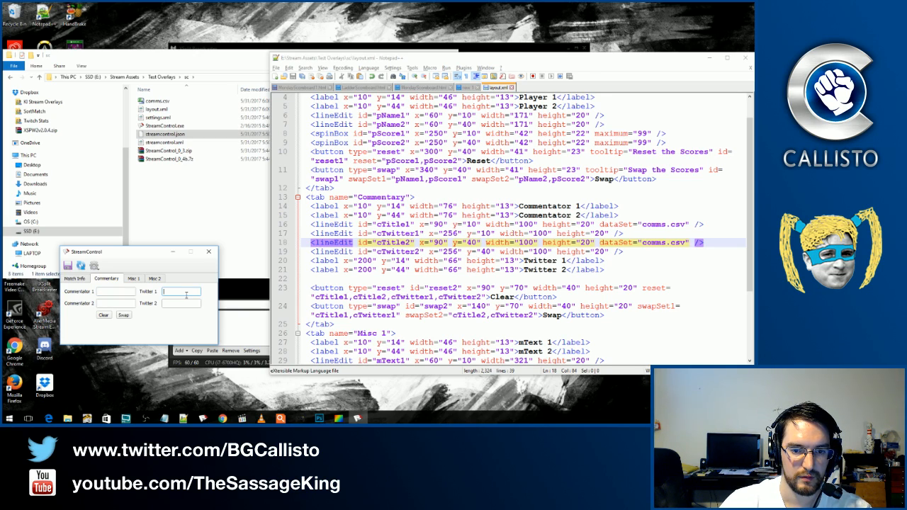
Test the Twitter 1 field with @T, clear it, and move the focus on to the Commentator 2 field.
{"action": "type", "text": "@T"}
{"action": "key", "text": "BackSpace"}
{"action": "key", "text": "BackSpace"}
{"action": "key", "text": "Tab"}
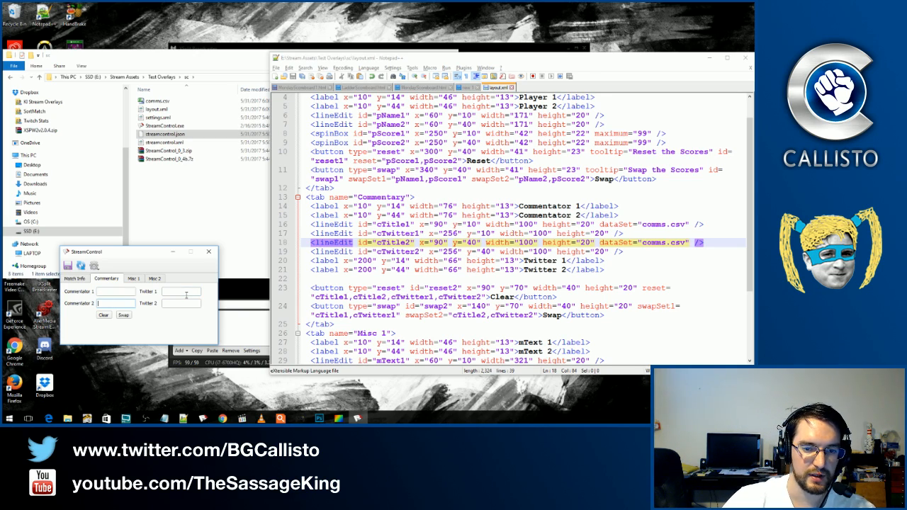
{"action": "key", "text": "alt+Tab"}
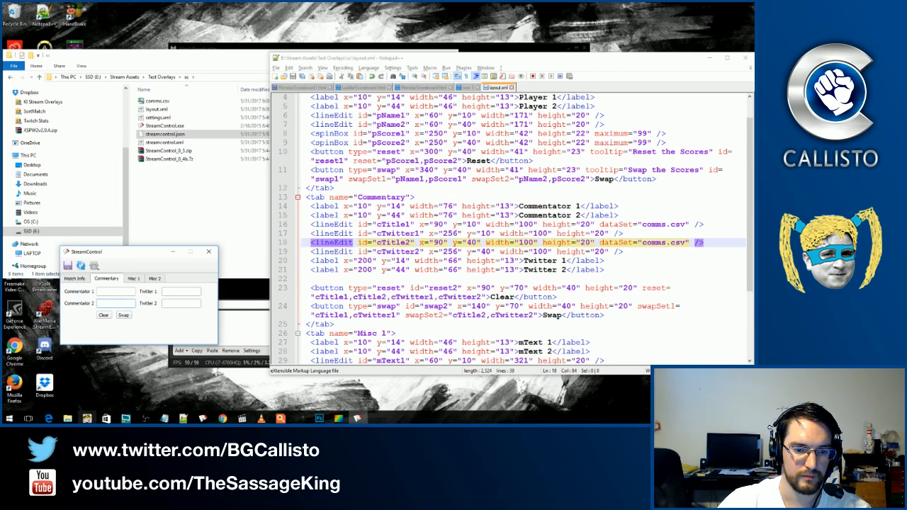
{"action": "left_click", "coordinate": [9, 418]}
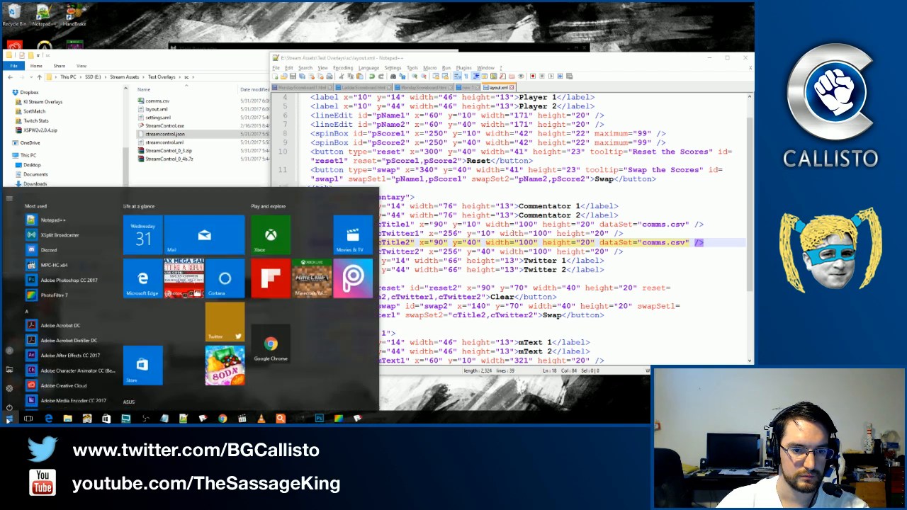
{"action": "type", "text": "excel"}
{"action": "key", "text": "Return"}
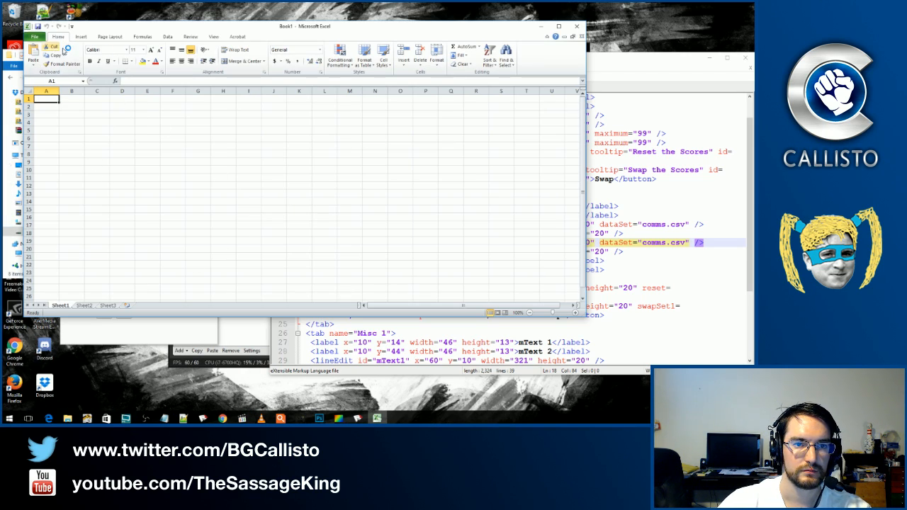
{"action": "key", "text": "ctrl+o"}
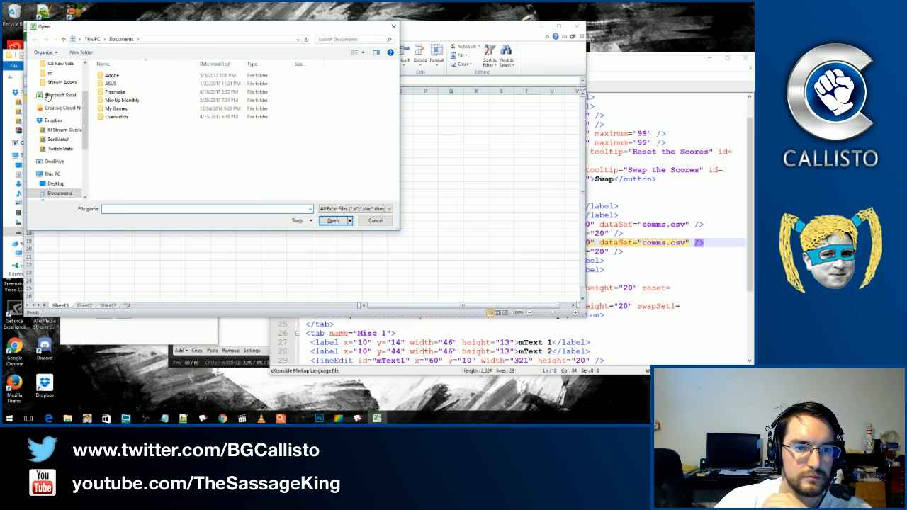
{"action": "scroll", "coordinate": [86, 141], "scroll_direction": "down", "scroll_amount": 4}
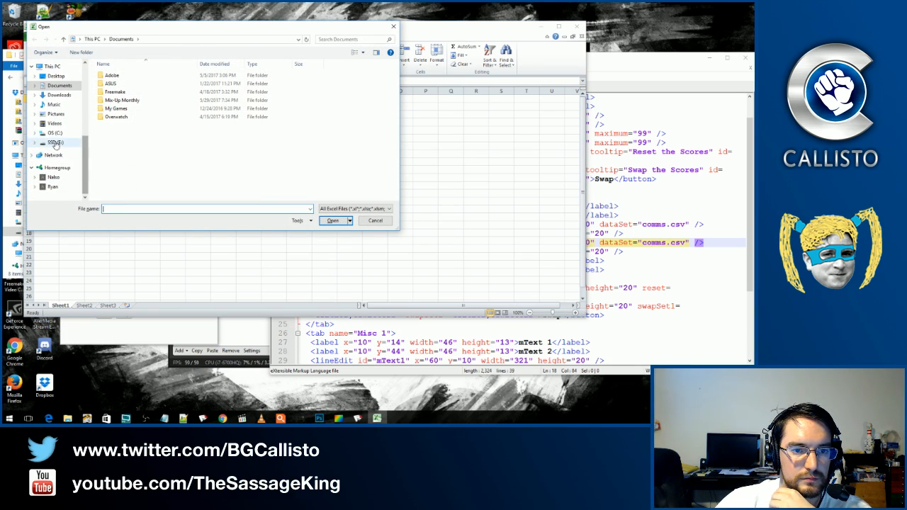
{"action": "left_click", "coordinate": [55, 142]}
{"action": "double_click", "coordinate": [119, 109]}
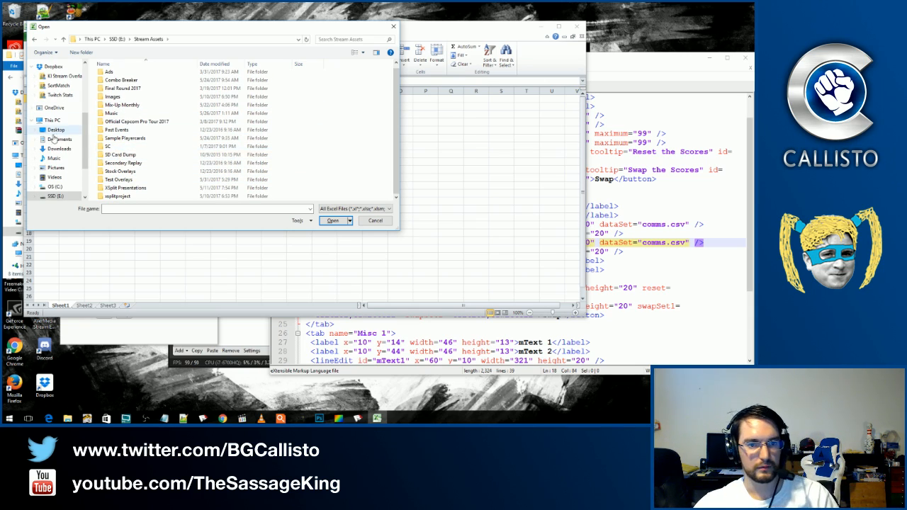
{"action": "double_click", "coordinate": [120, 181]}
{"action": "double_click", "coordinate": [122, 82]}
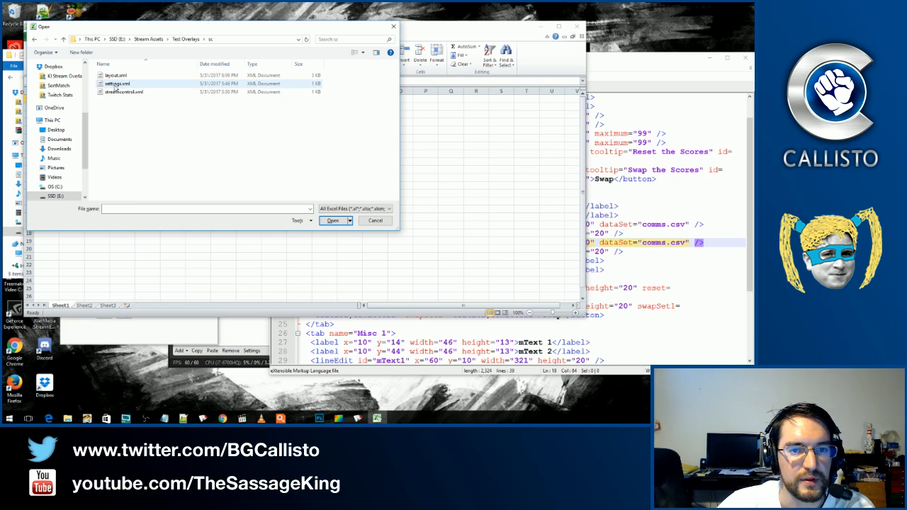
{"action": "left_click", "coordinate": [375, 221]}
{"action": "left_click", "coordinate": [577, 27]}
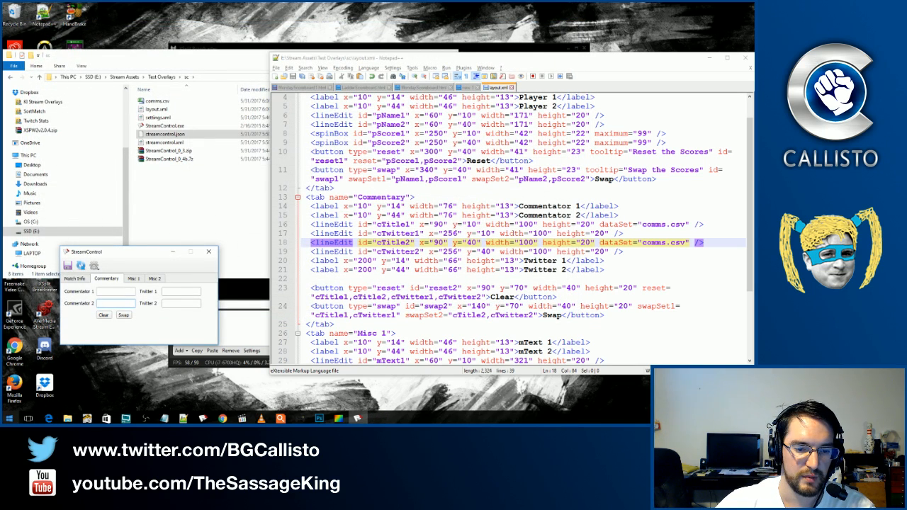
Open comms.csv from the sc folder in Excel and clear the Twitter handles from cells B1:B4.
{"action": "left_click", "coordinate": [67, 418]}
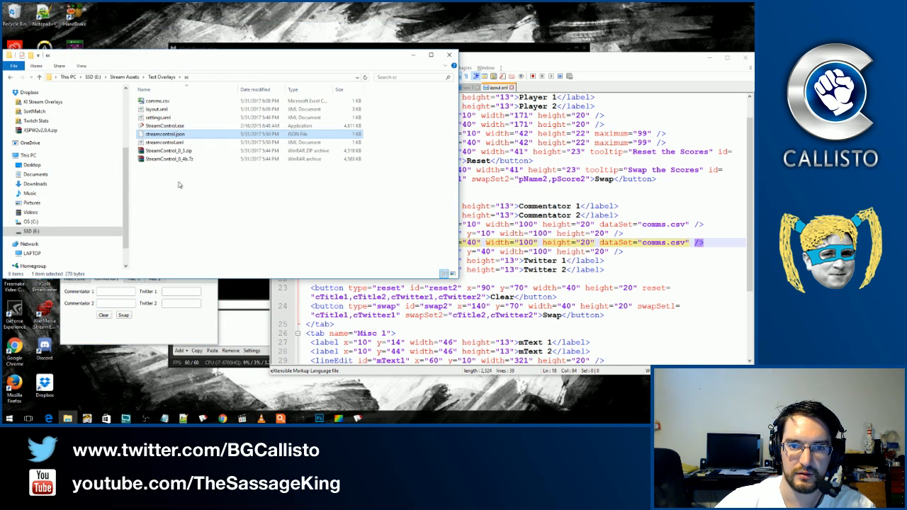
{"action": "double_click", "coordinate": [157, 100]}
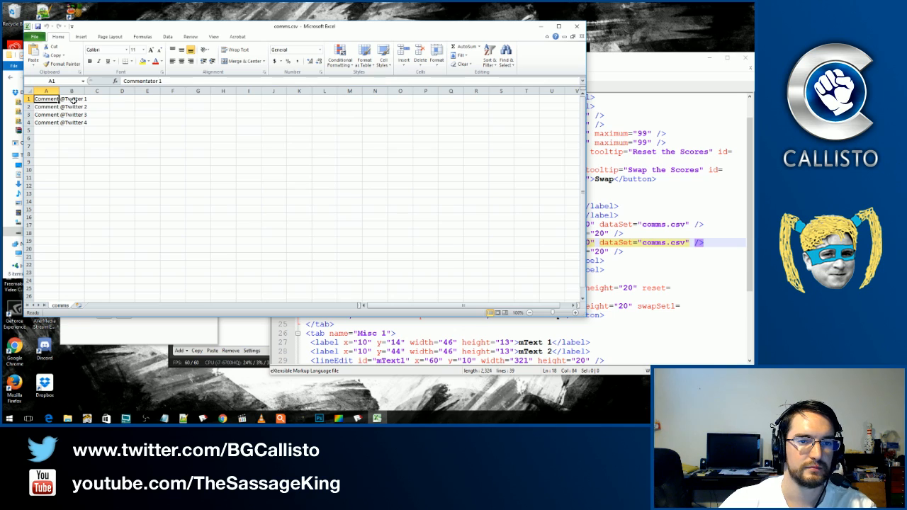
{"action": "left_click", "coordinate": [73, 100]}
{"action": "key", "text": "F2"}
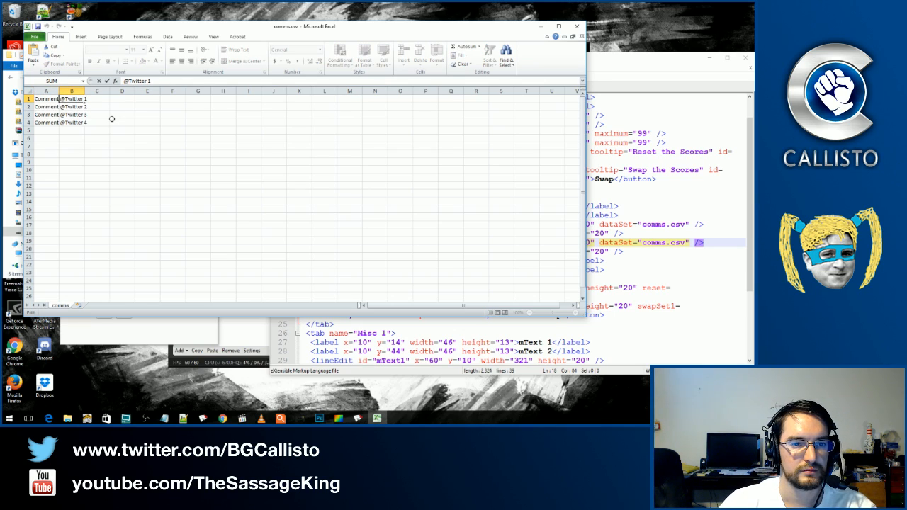
{"action": "key", "text": "Return"}
{"action": "key", "text": "Return"}
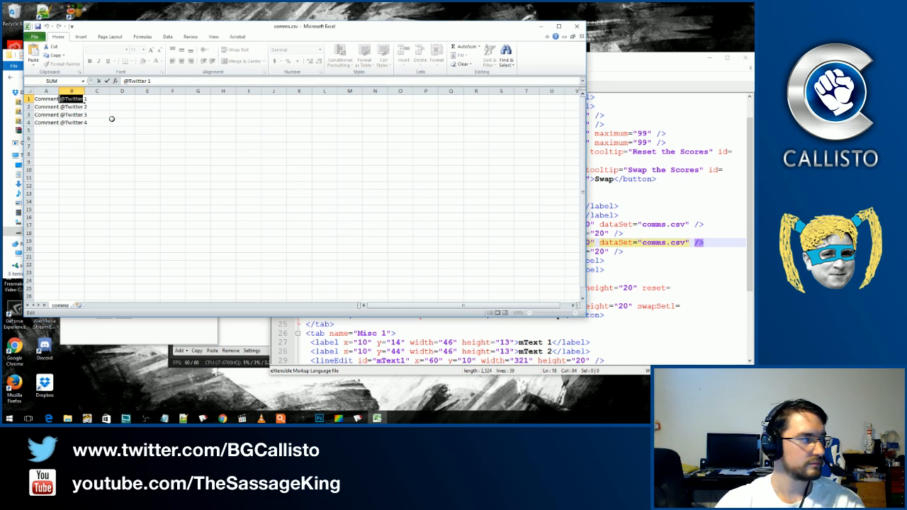
{"action": "key", "text": "Return"}
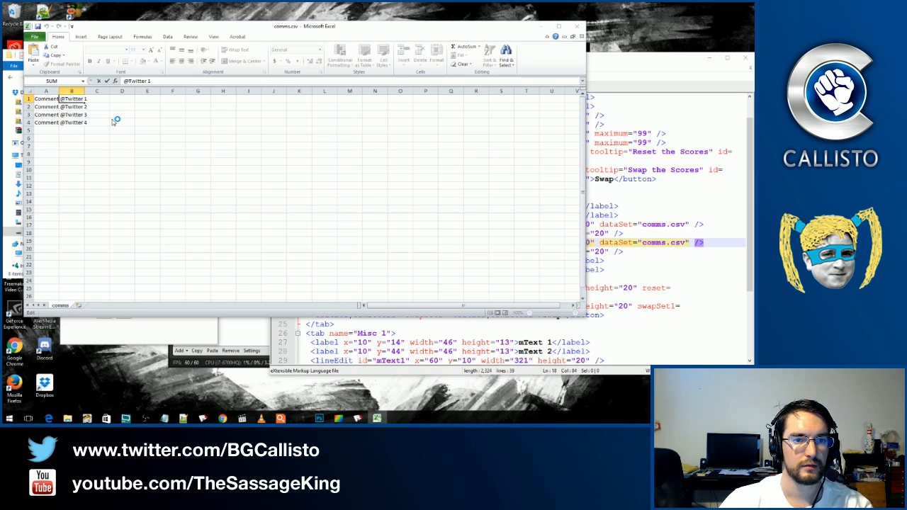
{"action": "key", "text": "Return"}
{"action": "type", "text": "1"}
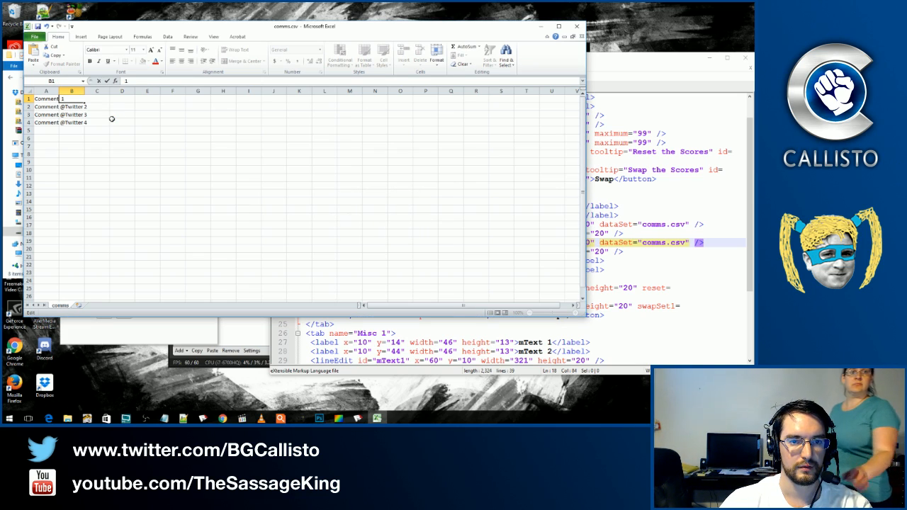
{"action": "key", "text": "Return"}
{"action": "key", "text": "Up"}
{"action": "key", "text": "ctrl+z"}
{"action": "key", "text": "ctrl+z"}
{"action": "key", "text": "F1"}
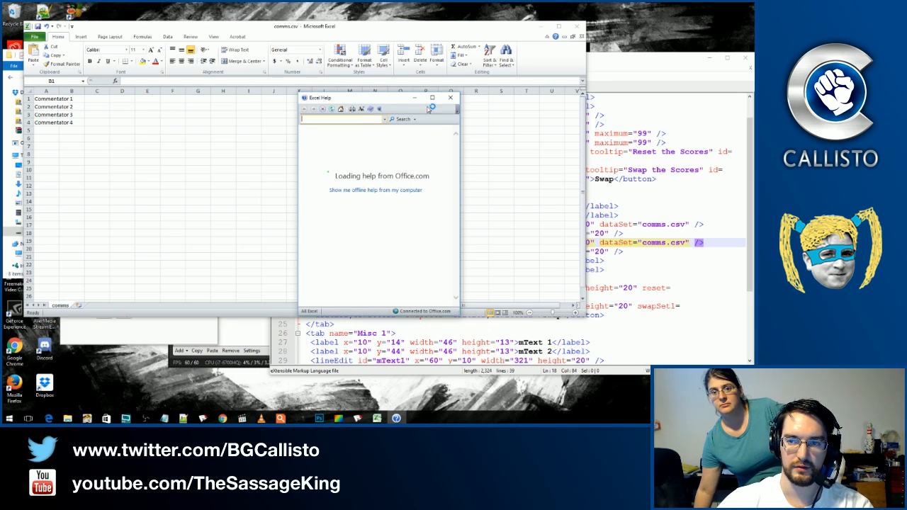
{"action": "left_click", "coordinate": [451, 97]}
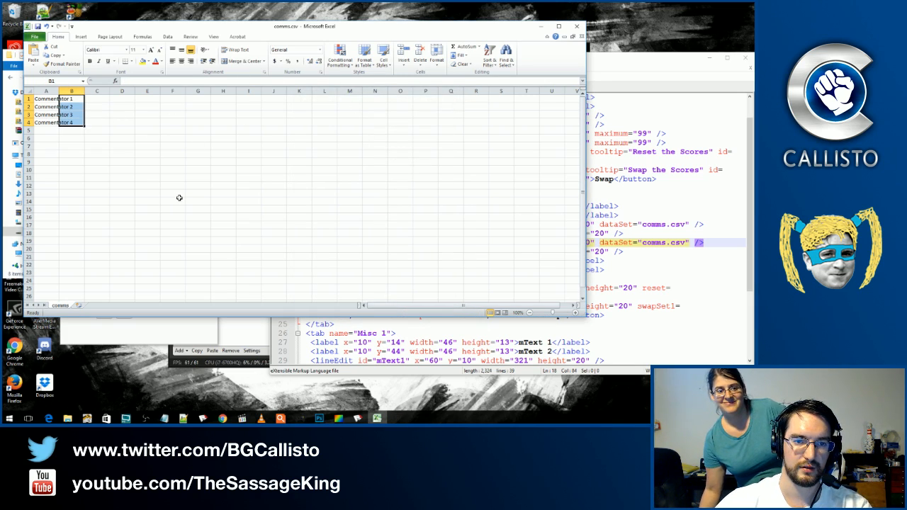
Save comms.csv with only the commentator names, keeping the CSV format.
{"action": "key", "text": "Up"}
{"action": "key", "text": "F2"}
{"action": "key", "text": "ctrl+s"}
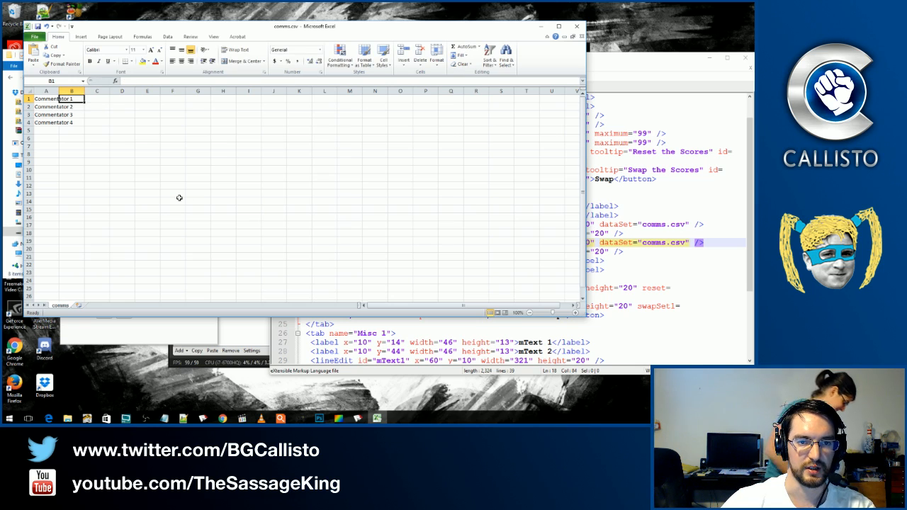
{"action": "key", "text": "alt+Tab"}
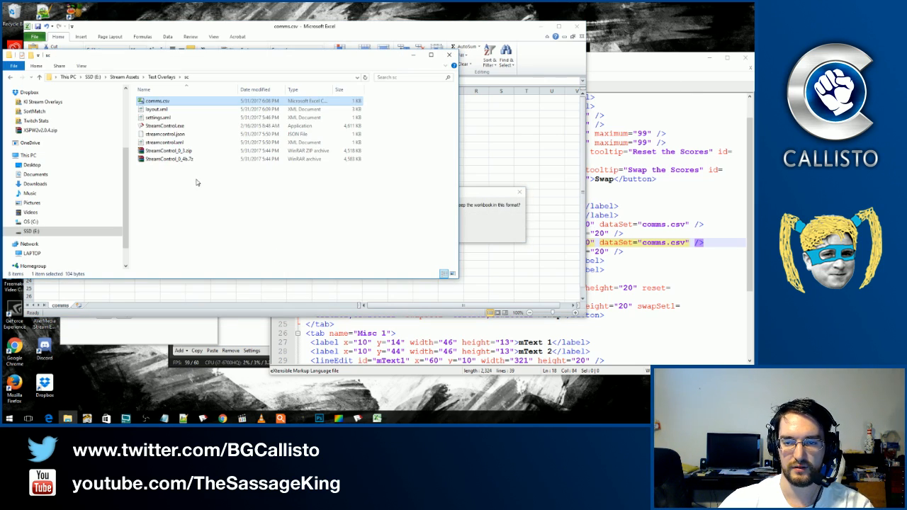
{"action": "key", "text": "alt+Tab"}
{"action": "left_click", "coordinate": [349, 236]}
{"action": "key", "text": "alt+Tab"}
{"action": "key", "text": "Tab"}
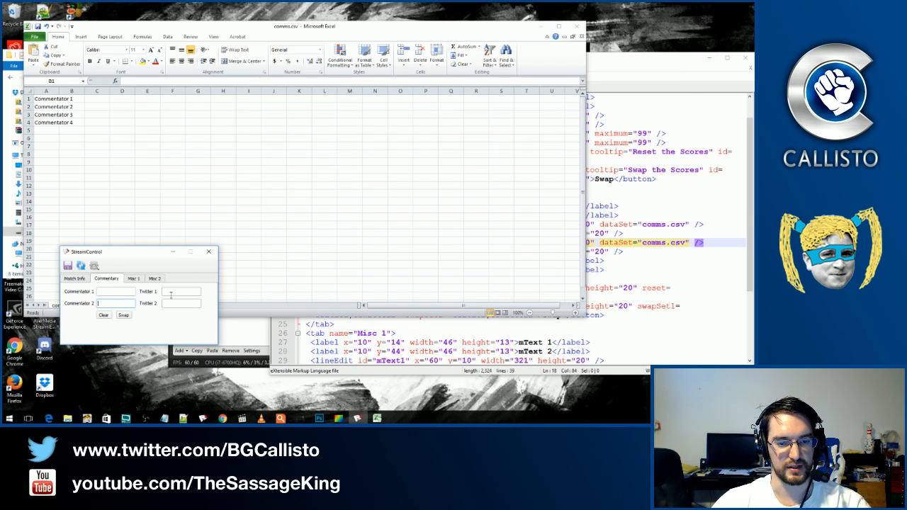
{"action": "left_click", "coordinate": [81, 267]}
{"action": "left_click", "coordinate": [103, 279]}
{"action": "left_click", "coordinate": [106, 292]}
{"action": "type", "text": "c"}
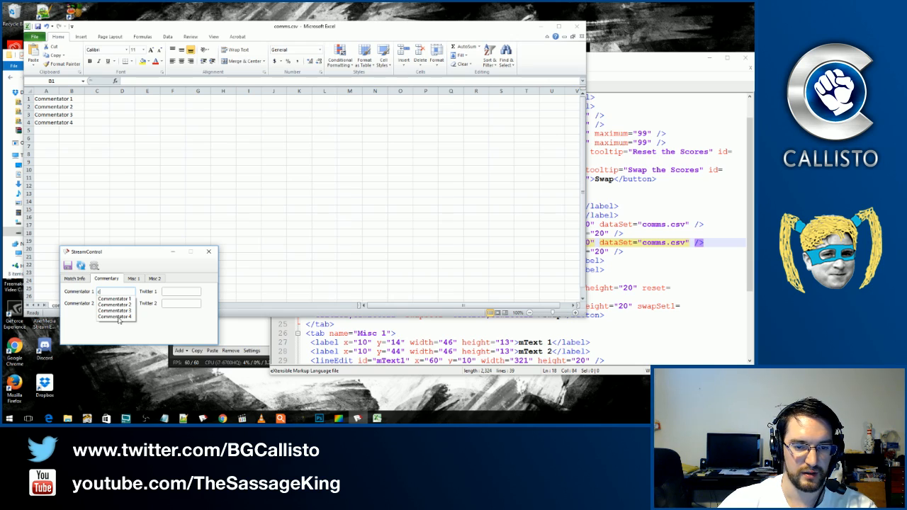
{"action": "left_click", "coordinate": [122, 300]}
{"action": "left_click", "coordinate": [179, 292]}
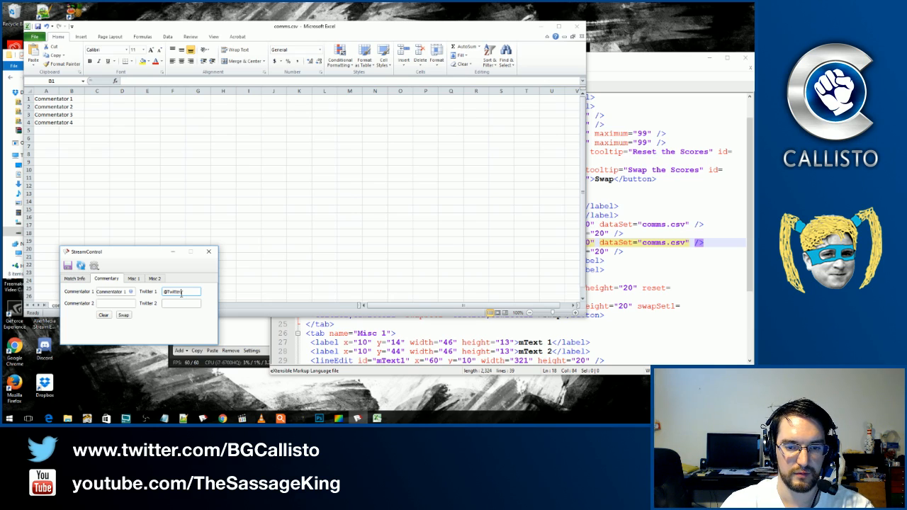
{"action": "key", "text": "Tab"}
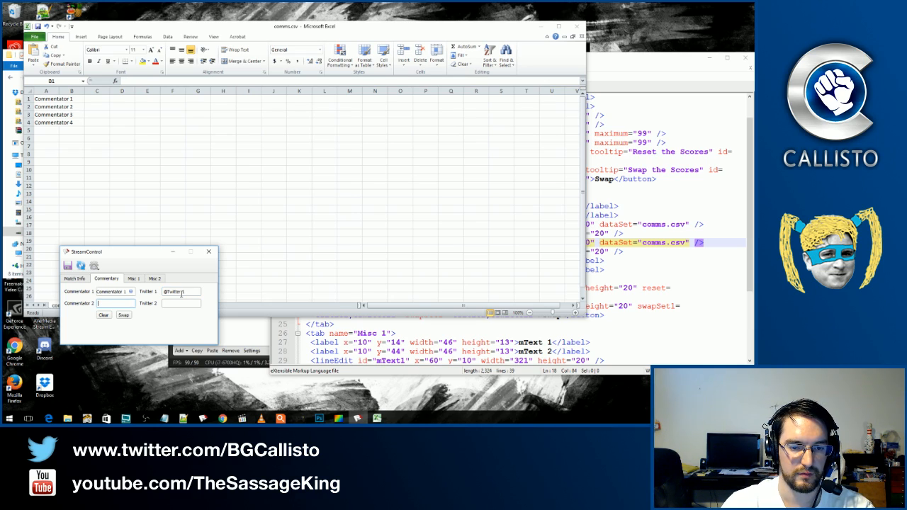
{"action": "type", "text": "com"}
{"action": "key", "text": "Down"}
{"action": "key", "text": "Down"}
{"action": "key", "text": "Return"}
{"action": "key", "text": "Tab"}
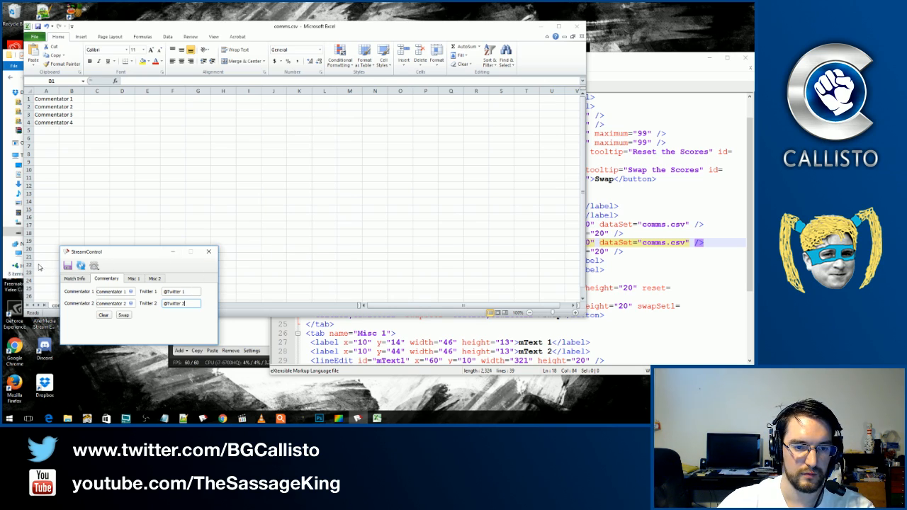
{"action": "left_click", "coordinate": [68, 267]}
Close comms.csv without saving changes and reopen it briefly in Excel to check its contents.
{"action": "left_click", "coordinate": [578, 25]}
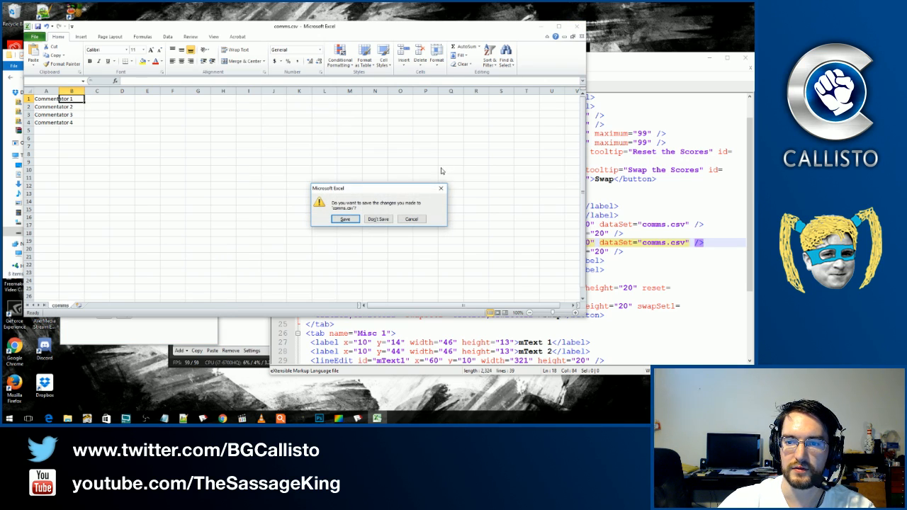
{"action": "left_click", "coordinate": [381, 216]}
{"action": "double_click", "coordinate": [171, 104]}
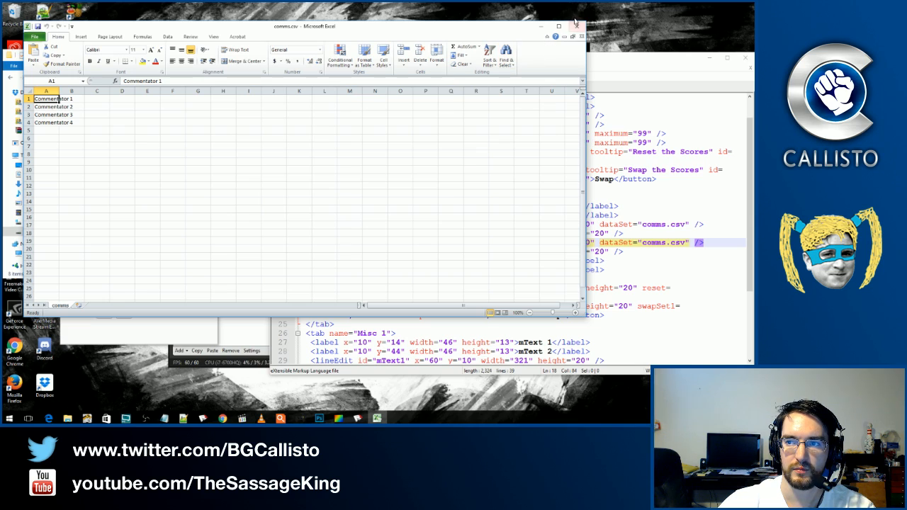
{"action": "left_click", "coordinate": [577, 26]}
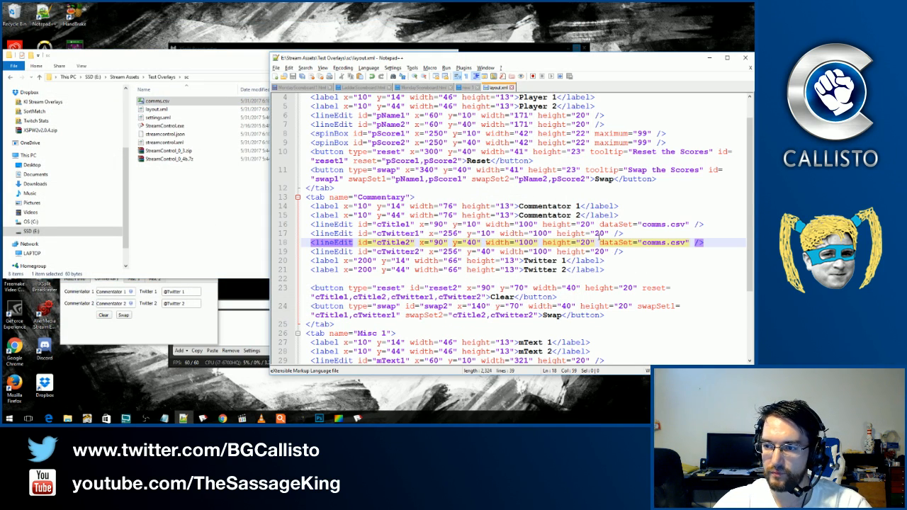
Add the attribute dataSet="comms.csv" to the cTwitter1 lineEdit in layout.xml.
{"action": "left_click", "coordinate": [610, 233]}
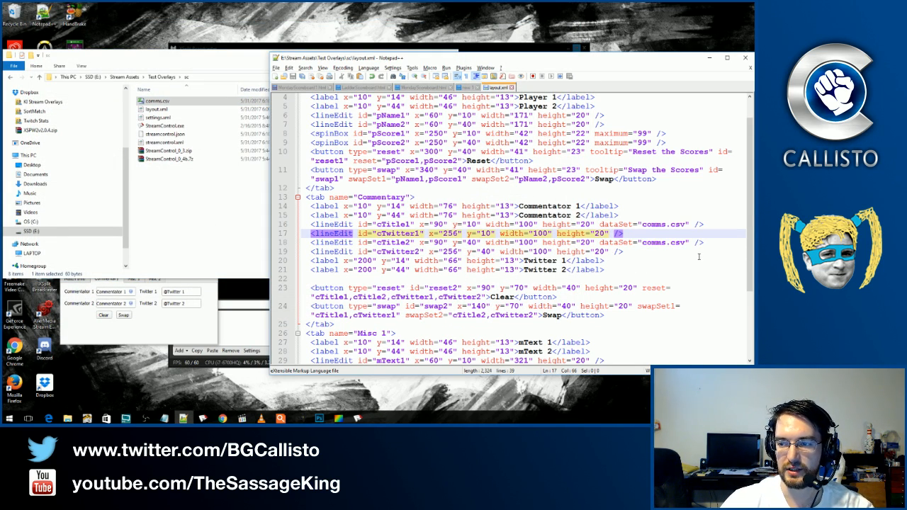
{"action": "type", "text": "data "}
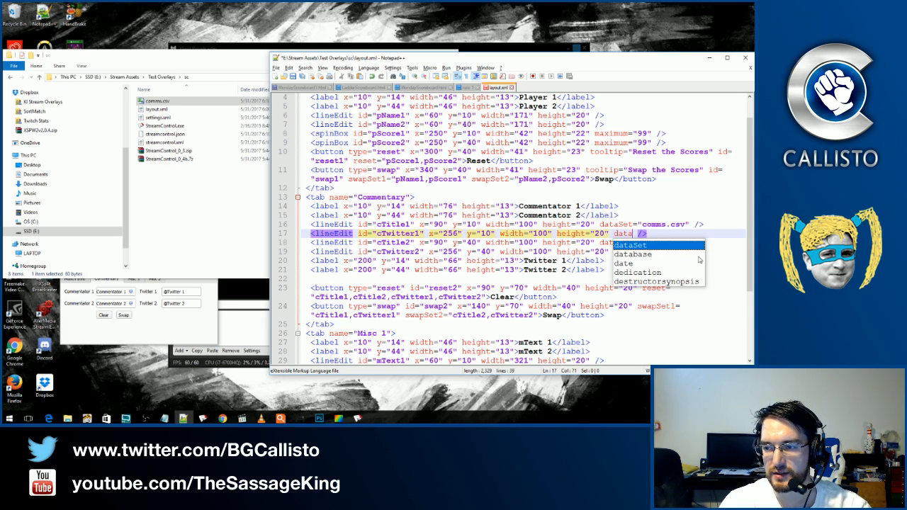
{"action": "type", "text": "Set"}
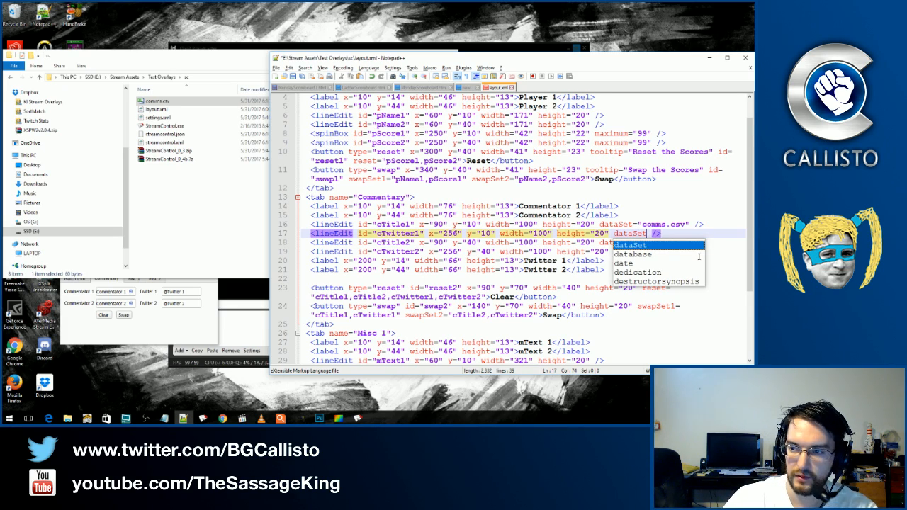
{"action": "type", "text": "=\"comms"}
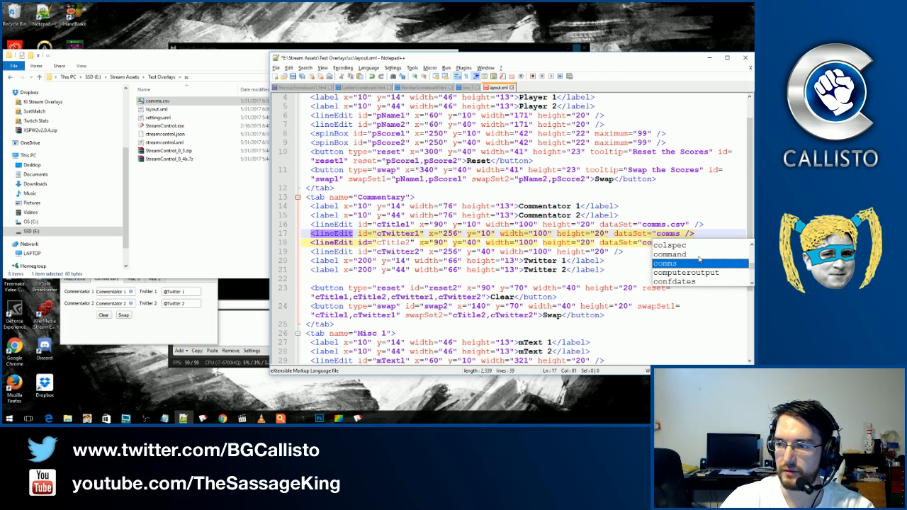
{"action": "type", "text": ".csv\""}
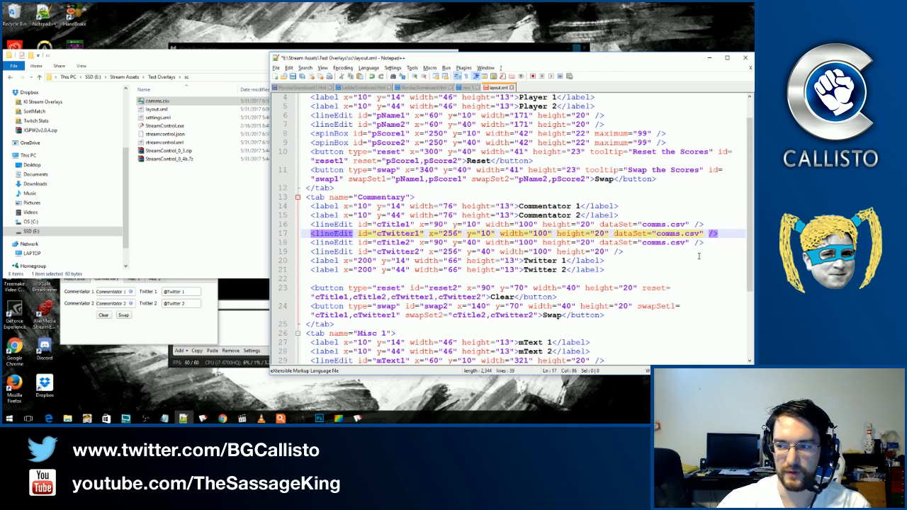
Add the attribute dataSet="comms.csv" to the cTwitter2 lineEdit in layout.xml.
{"action": "key", "text": "Down"}
{"action": "key", "text": "Down"}
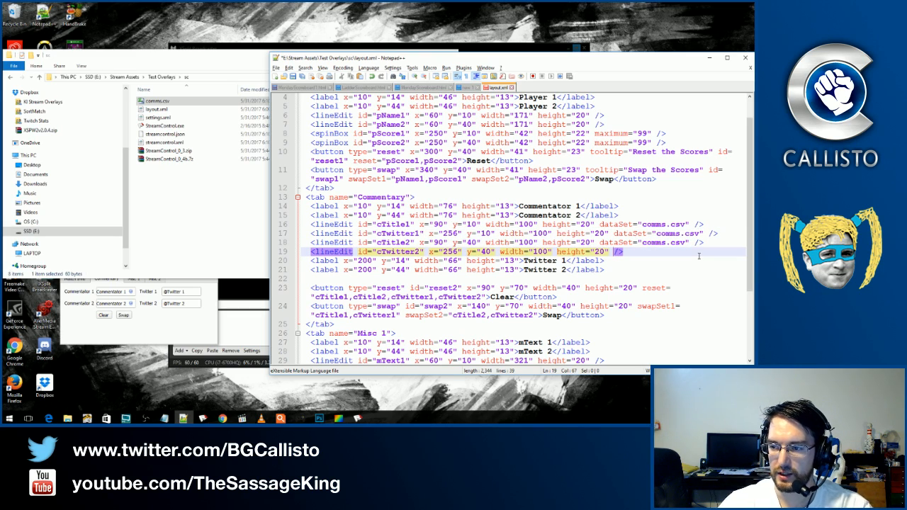
{"action": "type", "text": "dataSet "}
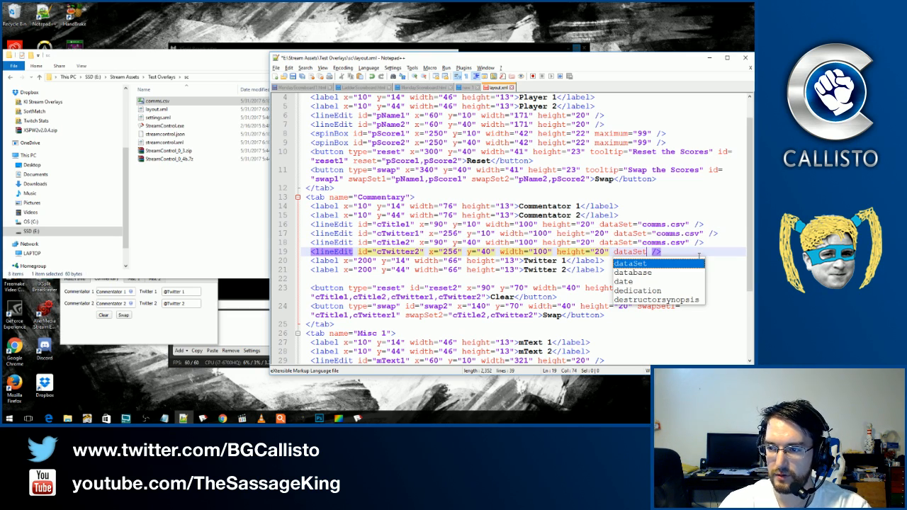
{"action": "type", "text": "=\"con"}
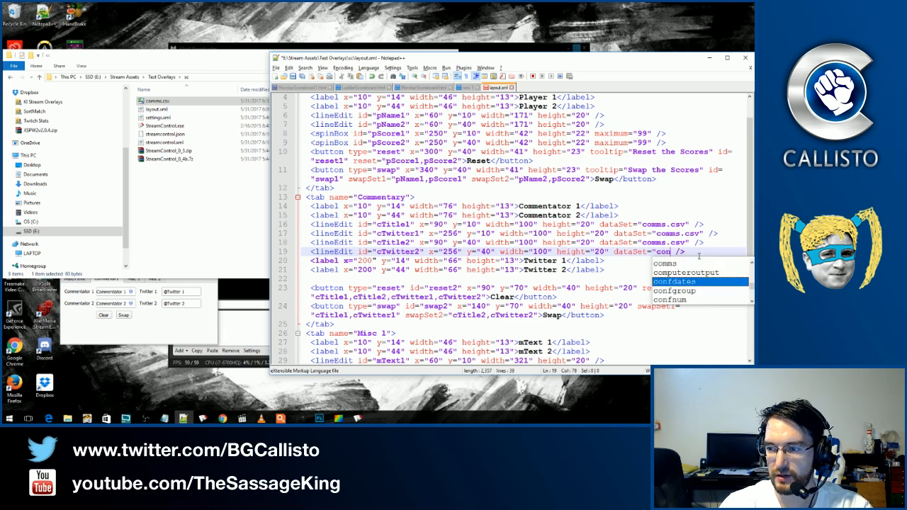
{"action": "type", "text": "s"}
{"action": "key", "text": "BackSpace"}
{"action": "type", "text": "ms.csv\""}
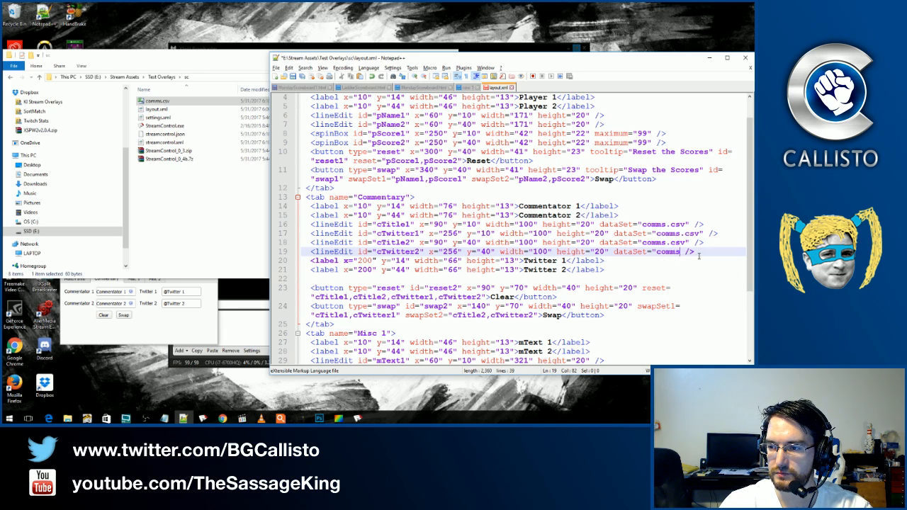
Add the attribute dataField="2" after the dataSet attribute of the cTwitter2 lineEdit.
{"action": "type", "text": " data"}
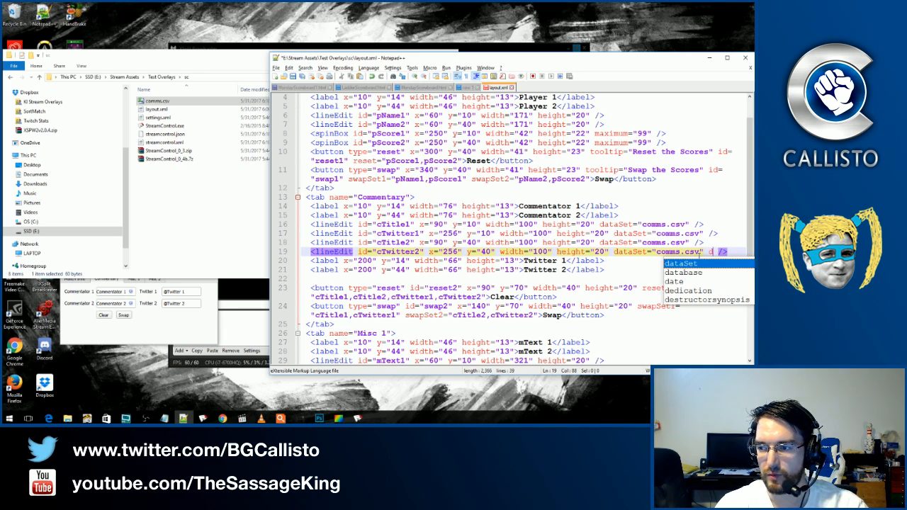
{"action": "type", "text": "Field"}
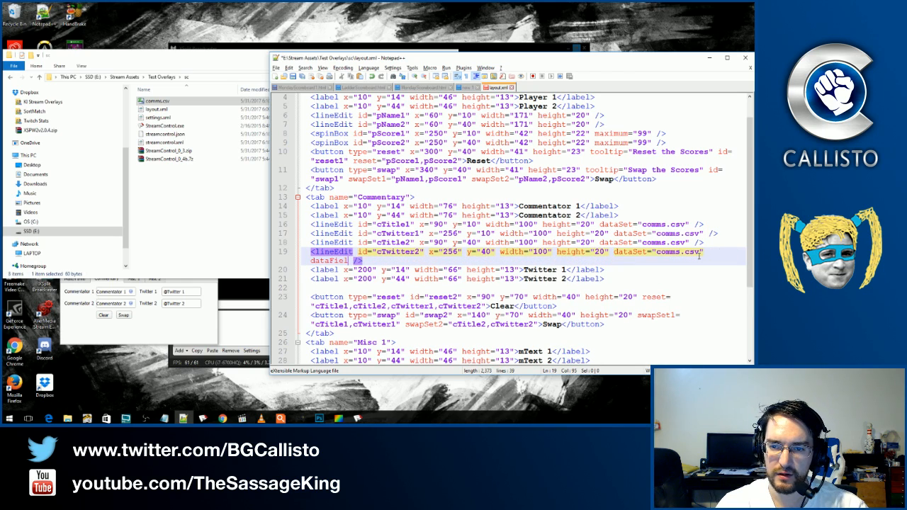
{"action": "type", "text": "=\""}
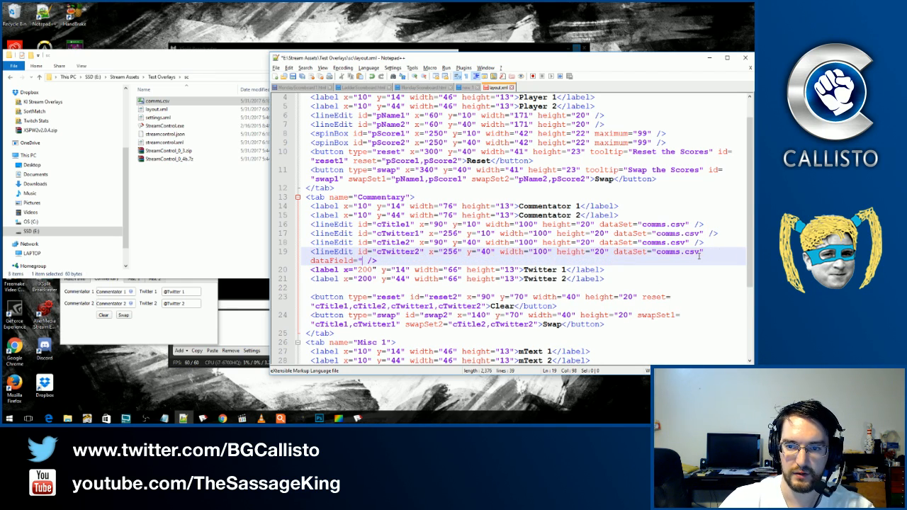
{"action": "type", "text": "2\""}
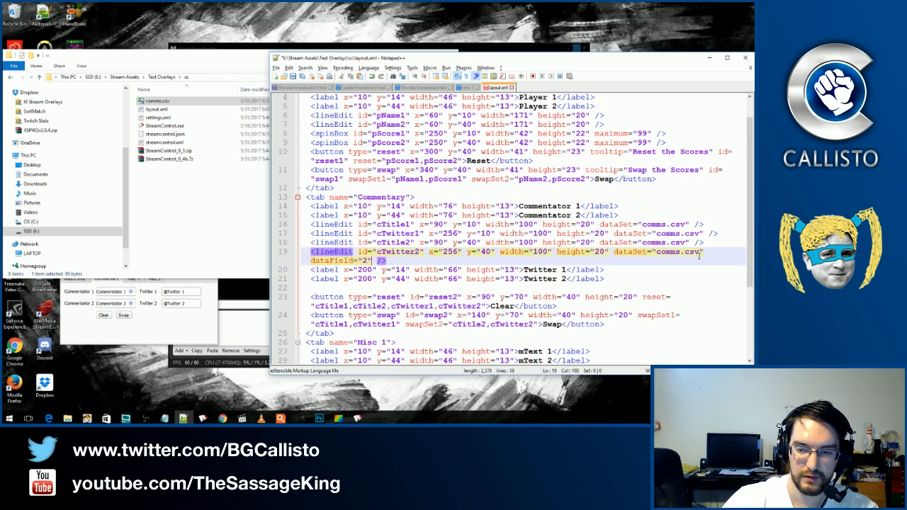
Add another attribute, named dataField, after the dataSet attribute of the cTwitter1 lineEdit.
{"action": "left_click", "coordinate": [703, 233]}
{"action": "type", "text": "data"}
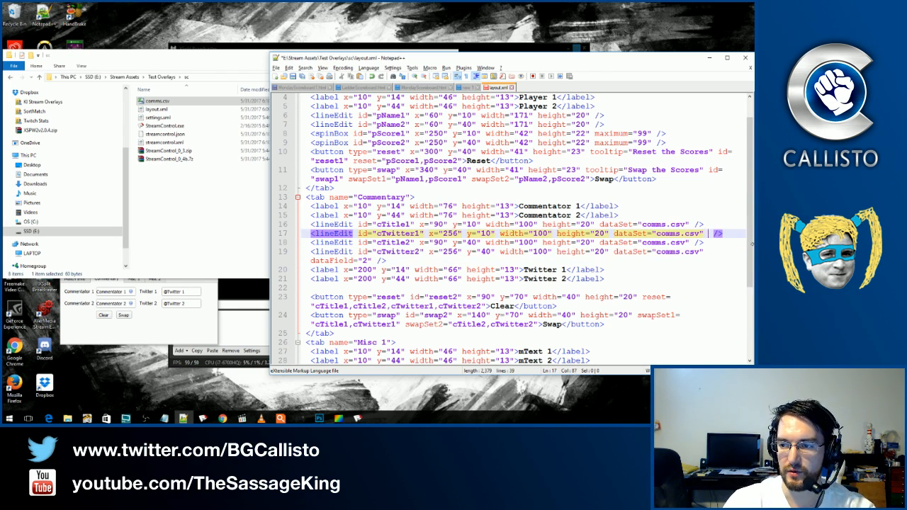
{"action": "type", "text": "Set "}
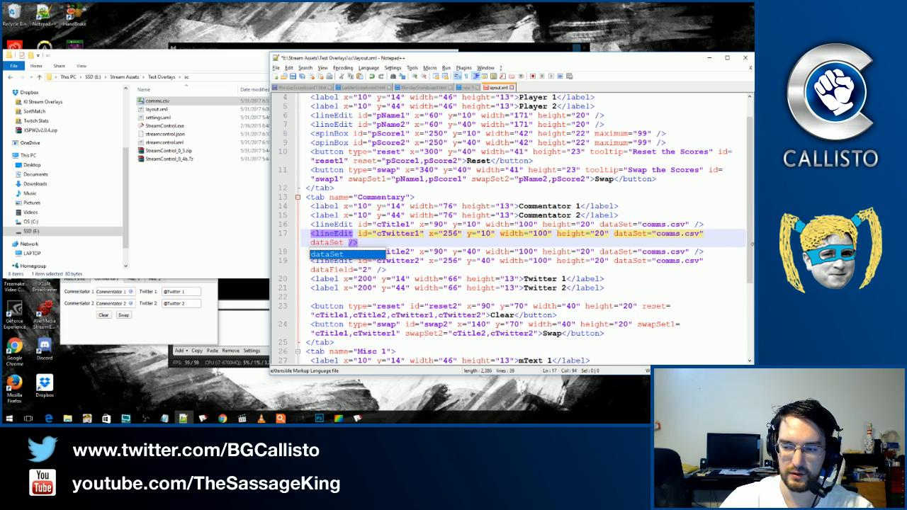
{"action": "type", "text": "=\"dataField"}
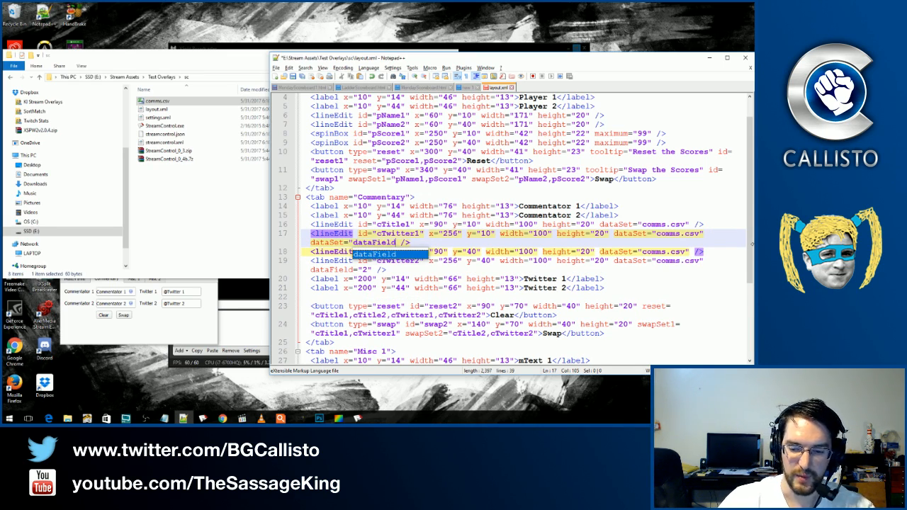
{"action": "type", "text": "\""}
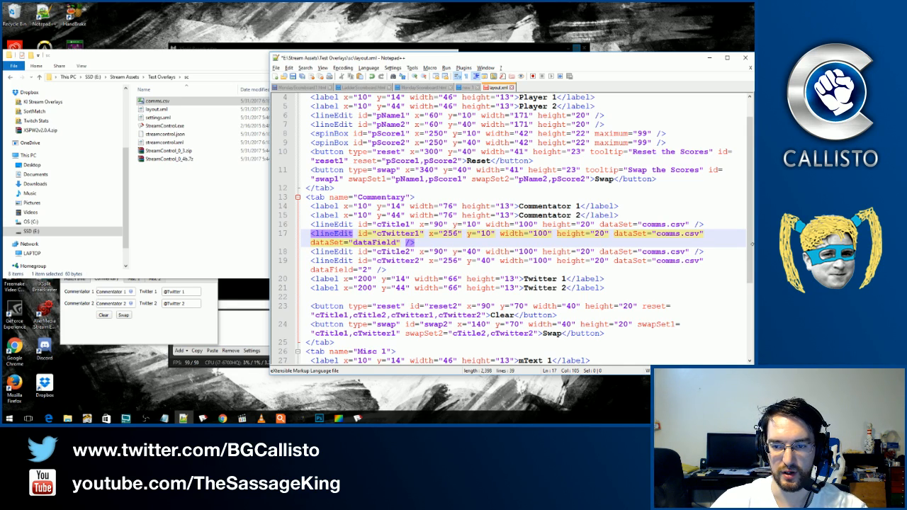
{"action": "key", "text": "Left"}
{"action": "key", "text": "Left"}
{"action": "key", "text": "Left"}
{"action": "key", "text": "Left"}
{"action": "key", "text": "Left"}
{"action": "key", "text": "Left"}
{"action": "key", "text": "Left"}
{"action": "key", "text": "Left"}
{"action": "key", "text": "Left"}
{"action": "key", "text": "Left"}
{"action": "key", "text": "shift+Right"}
{"action": "key", "text": "shift+Right"}
{"action": "key", "text": "shift+Right"}
{"action": "type", "text": "Field"}
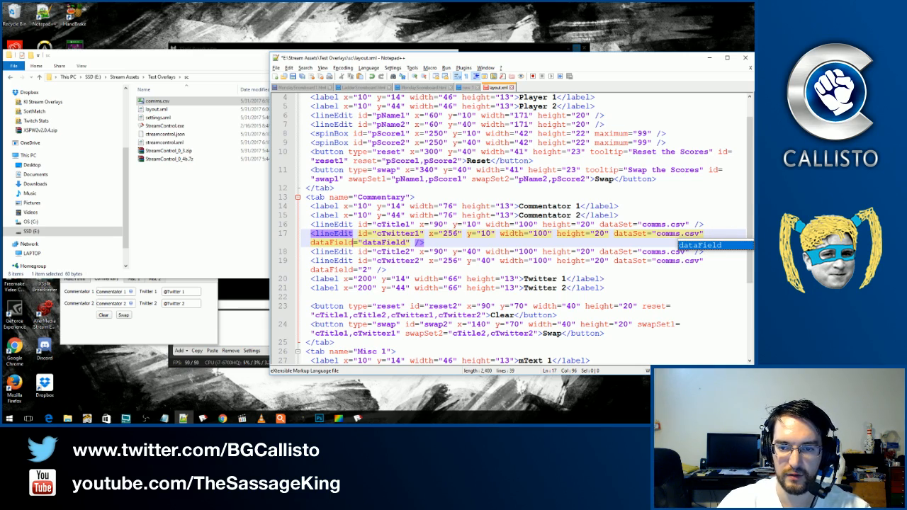
Set the value of the cTwitter1 lineEdit's dataField attribute to "2" and save layout.xml.
{"action": "key", "text": "Right"}
{"action": "key", "text": "Right"}
{"action": "key", "text": "shift+Right"}
{"action": "key", "text": "shift+Right"}
{"action": "key", "text": "shift+Right"}
{"action": "key", "text": "shift+Right"}
{"action": "key", "text": "shift+Right"}
{"action": "key", "text": "shift+Right"}
{"action": "key", "text": "shift+Right"}
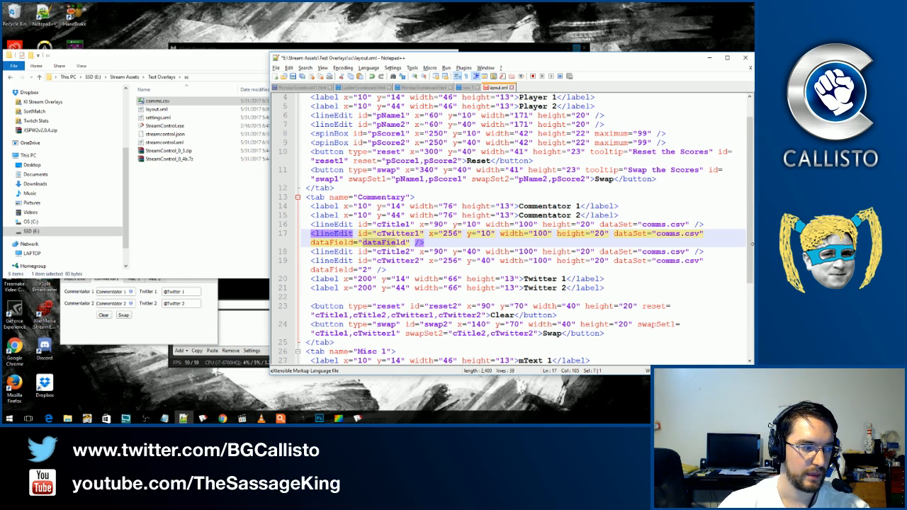
{"action": "key", "text": "shift+Right"}
{"action": "key", "text": "shift+Right"}
{"action": "key", "text": "shift+Right"}
{"action": "type", "text": "2"}
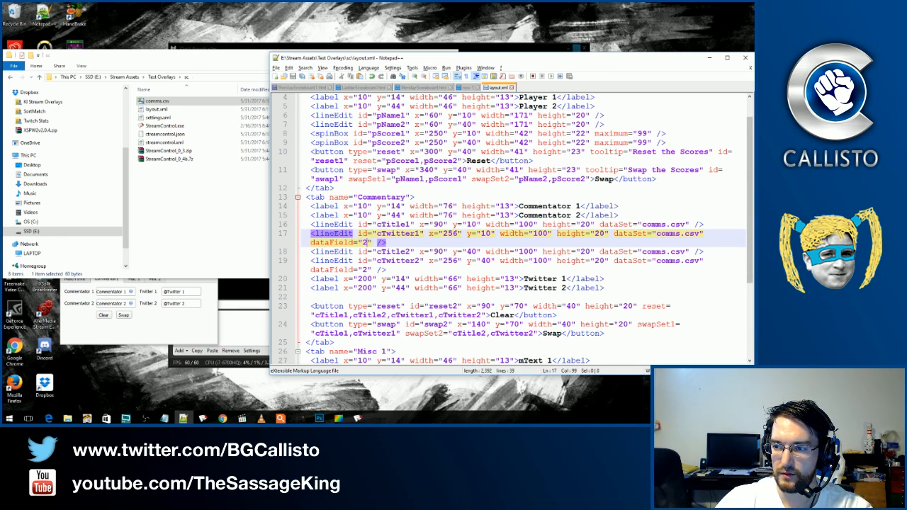
Add the attribute dataField="1" after the dataSet attribute of the cTitle1 lineEdit.
{"action": "key", "text": "Up"}
{"action": "key", "text": "Left"}
{"action": "key", "text": "Left"}
{"action": "type", "text": "dataField="}
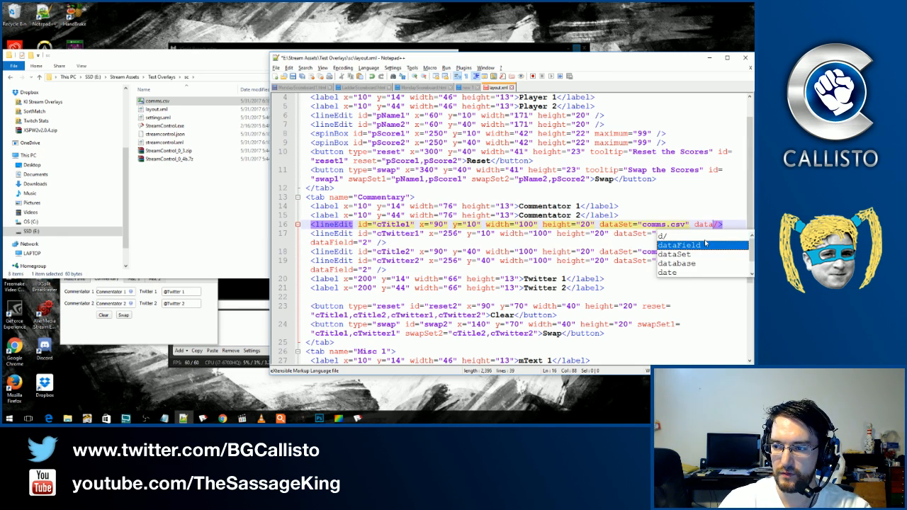
{"action": "type", "text": "\""}
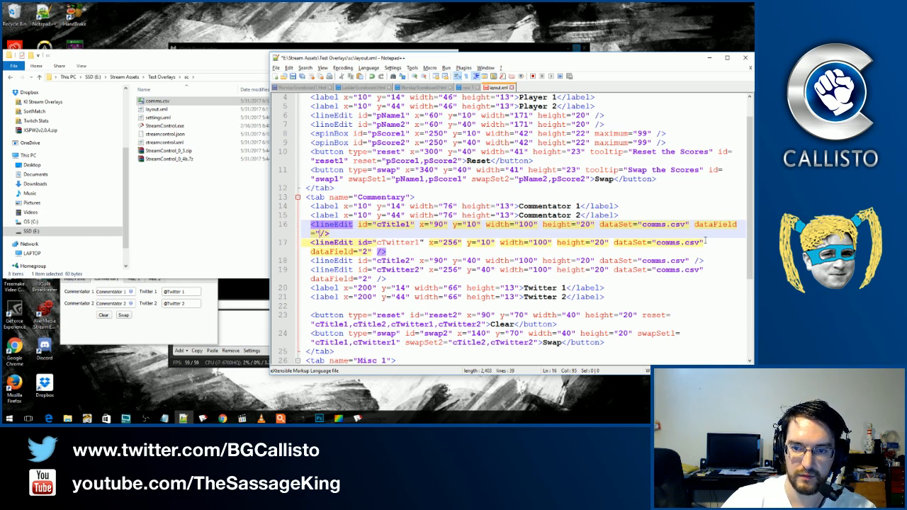
{"action": "type", "text": "1\""}
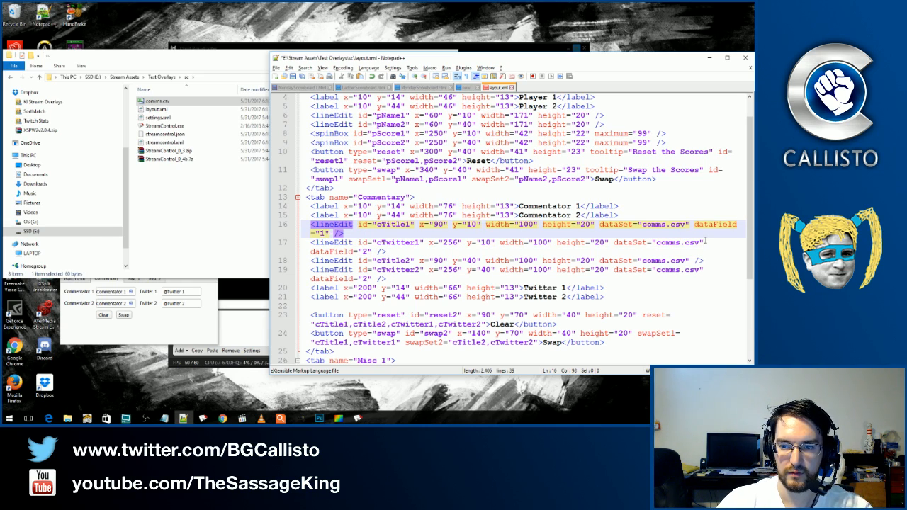
Add the attribute dataField="1" to the cTitle2 lineEdit and save layout.xml.
{"action": "key", "text": "Down"}
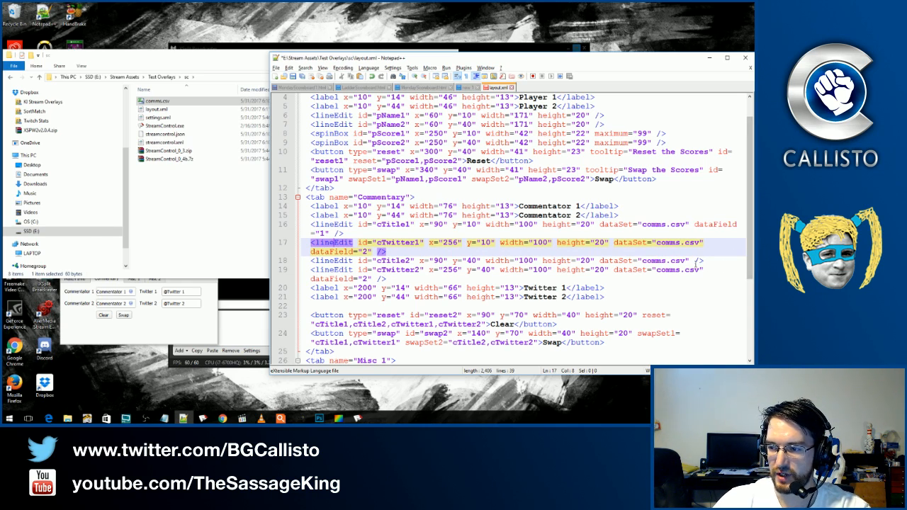
{"action": "left_click", "coordinate": [694, 261]}
{"action": "type", "text": "data"}
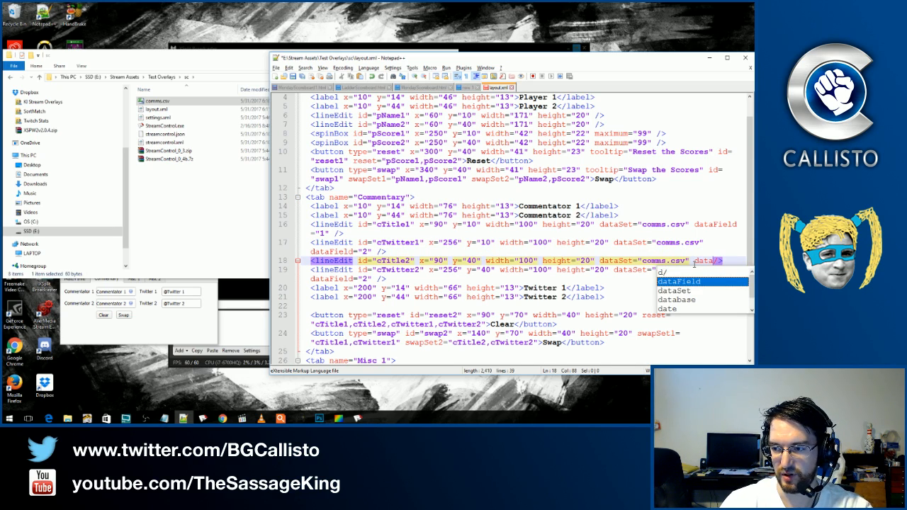
{"action": "type", "text": "Field"}
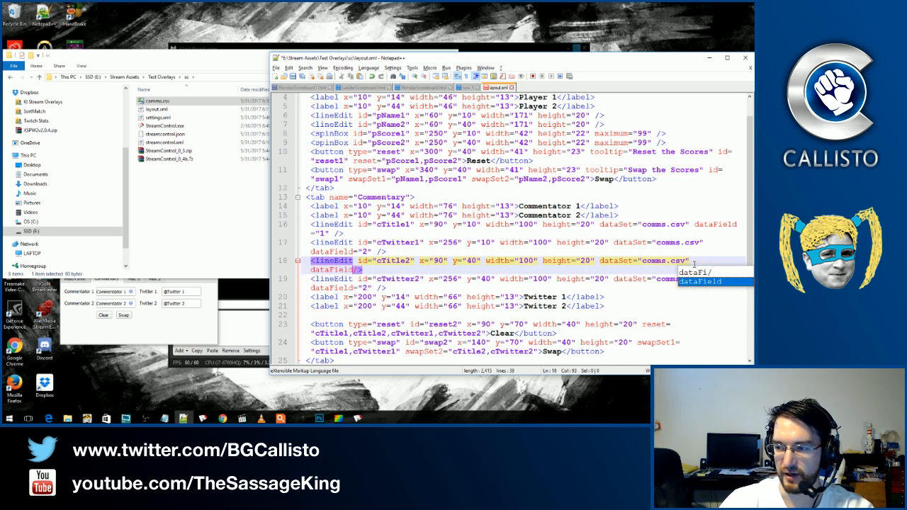
{"action": "type", "text": "=\"1\""}
{"action": "key", "text": "ctrl+s"}
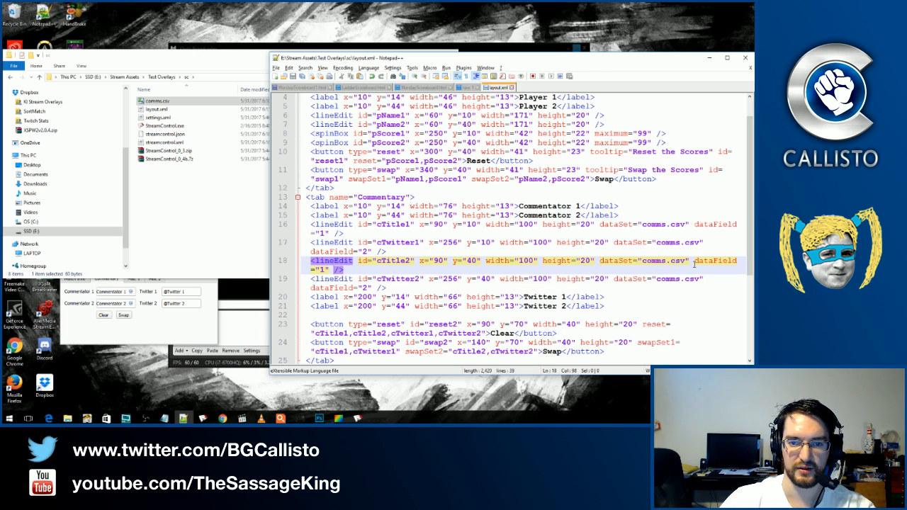
Reload the layout in StreamControl and open comms.csv in Excel to examine its columns, returning to StreamControl.
{"action": "left_click", "coordinate": [147, 326]}
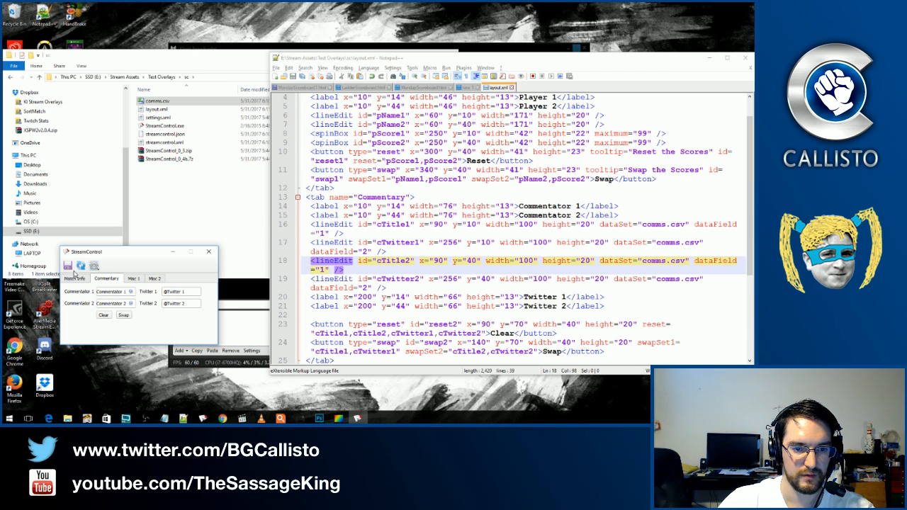
{"action": "left_click", "coordinate": [82, 266]}
{"action": "double_click", "coordinate": [158, 101]}
{"action": "left_click_drag", "start_coordinate": [45, 131], "coordinate": [46, 144]}
{"action": "left_click_drag", "start_coordinate": [50, 101], "coordinate": [72, 140]}
{"action": "left_click", "coordinate": [62, 155]}
{"action": "left_click", "coordinate": [78, 149]}
{"action": "left_click", "coordinate": [80, 156]}
{"action": "key", "text": "alt+Tab"}
{"action": "left_click", "coordinate": [133, 335]}
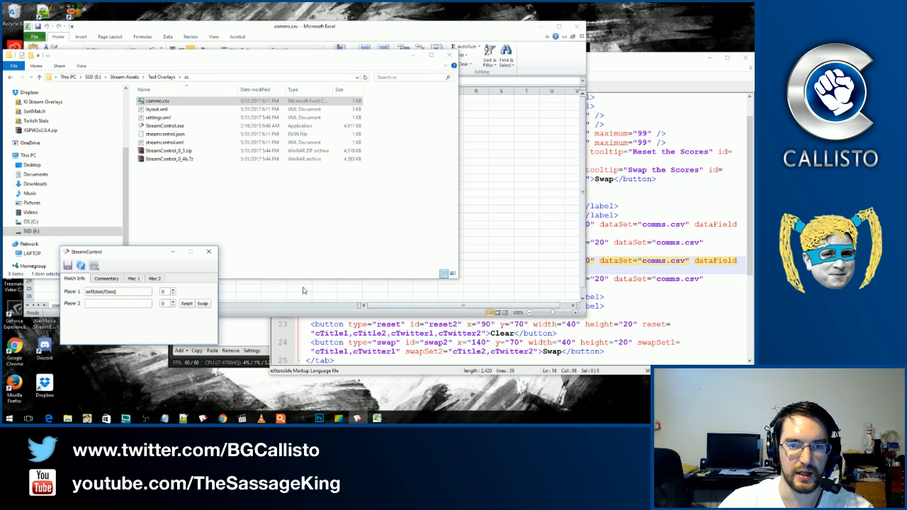
Add the attribute master="cTitle1" after the dataField attribute of the cTwitter1 lineEdit in layout.xml.
{"action": "left_click", "coordinate": [640, 66]}
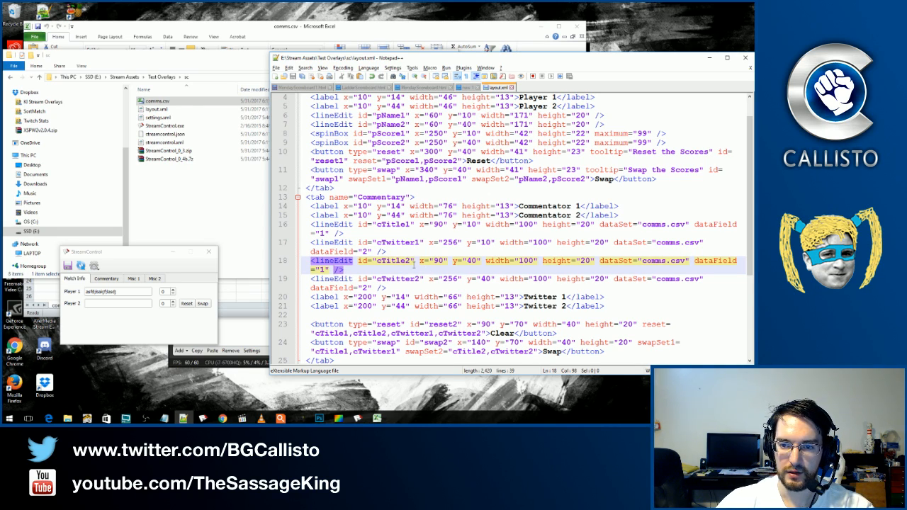
{"action": "left_click", "coordinate": [391, 252]}
{"action": "type", "text": "master"}
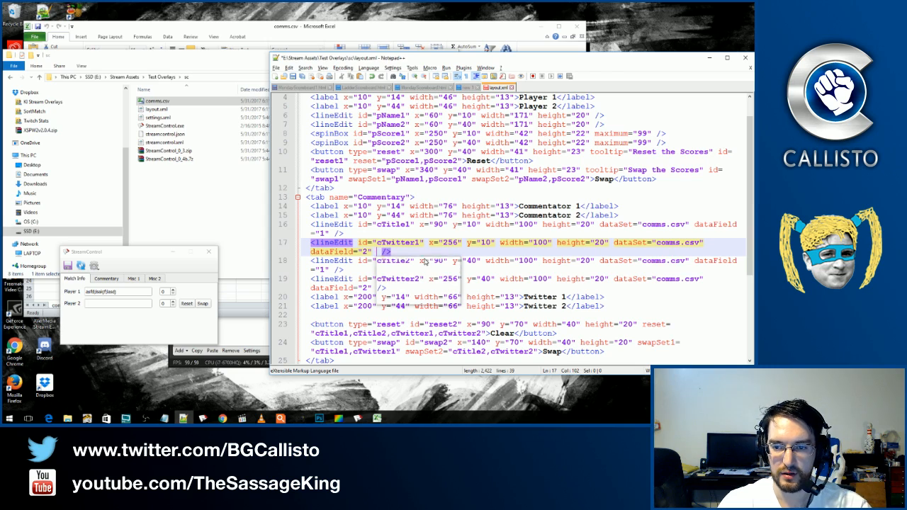
{"action": "type", "text": "=\""}
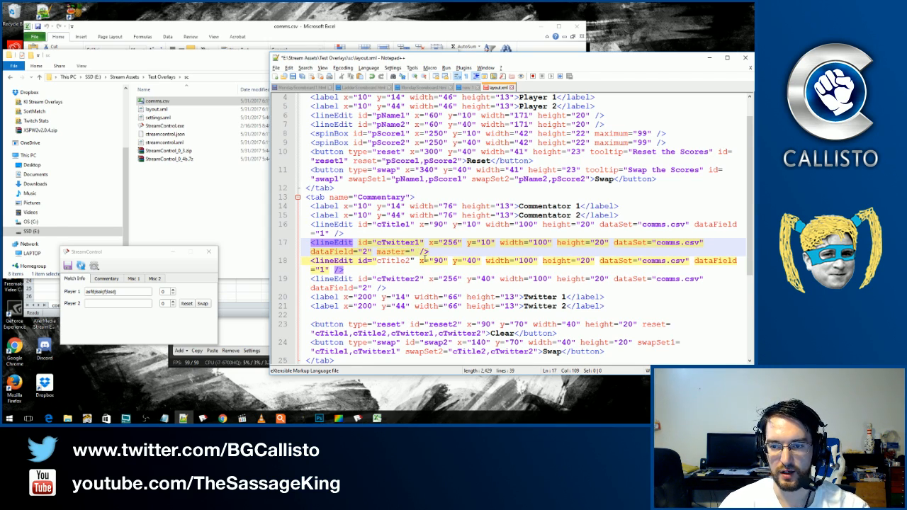
{"action": "type", "text": "c"}
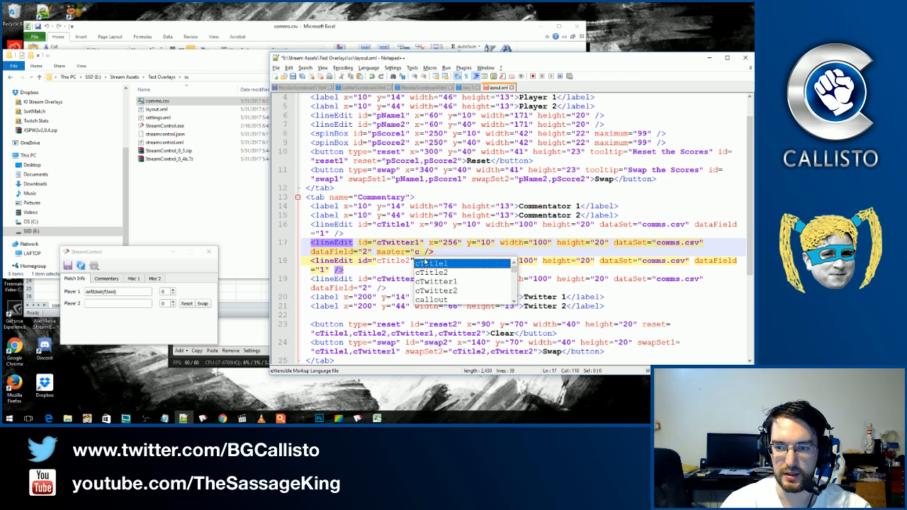
{"action": "type", "text": "Tit"}
{"action": "key", "text": "Return"}
{"action": "type", "text": "\""}
Add the attribute master="cTitle2" to the cTwitter2 lineEdit and save layout.xml.
{"action": "left_click", "coordinate": [380, 288]}
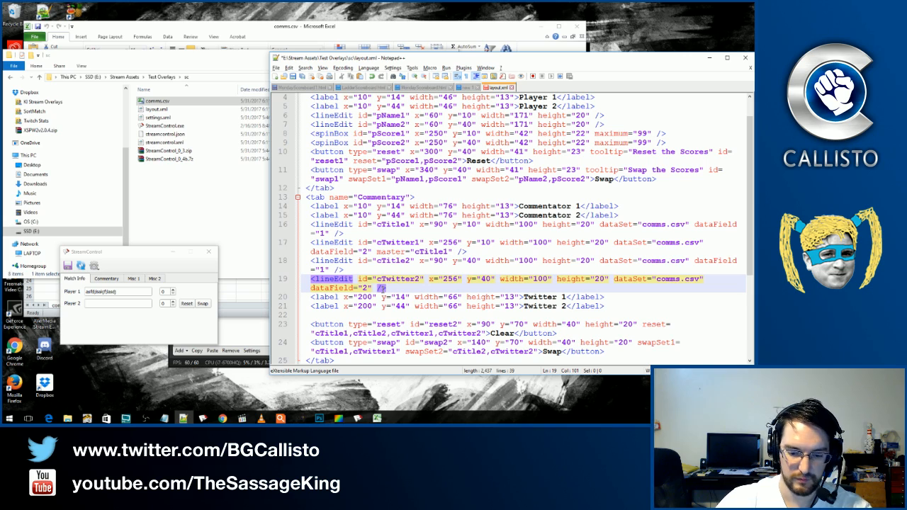
{"action": "type", "text": "master=\""}
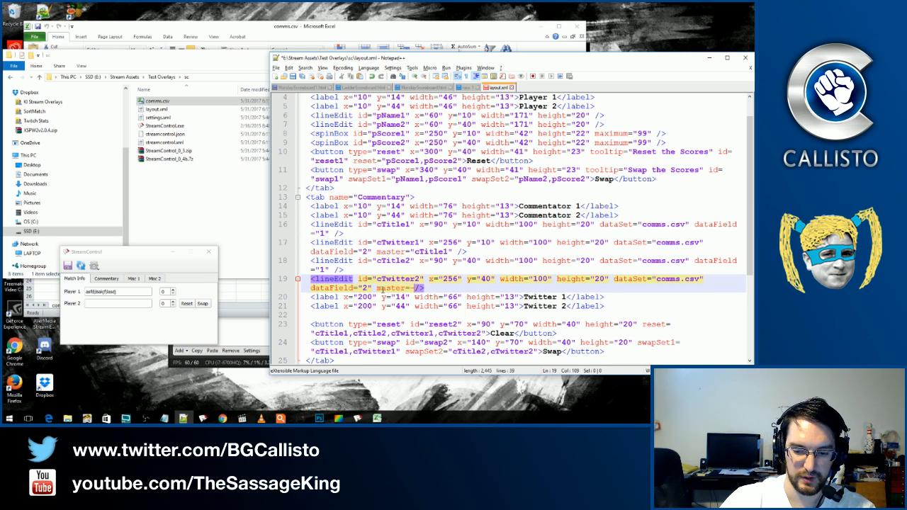
{"action": "type", "text": "cTit"}
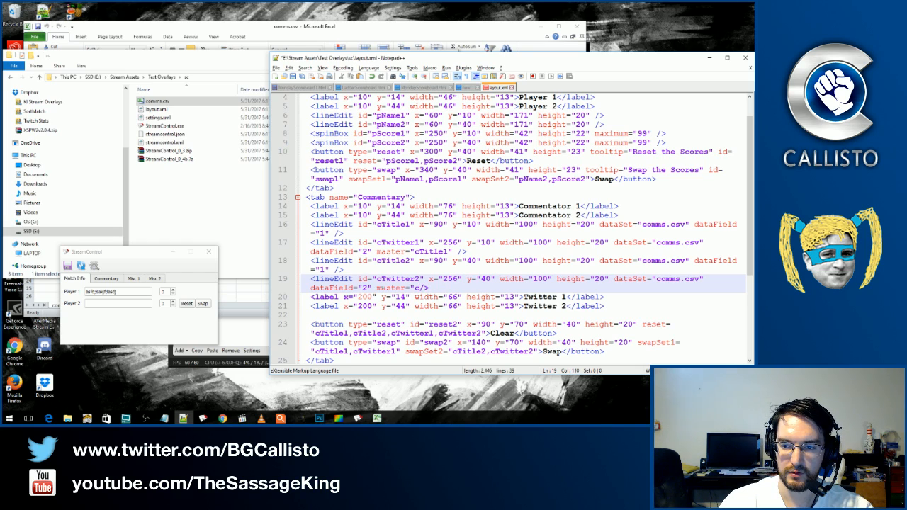
{"action": "type", "text": "le2"}
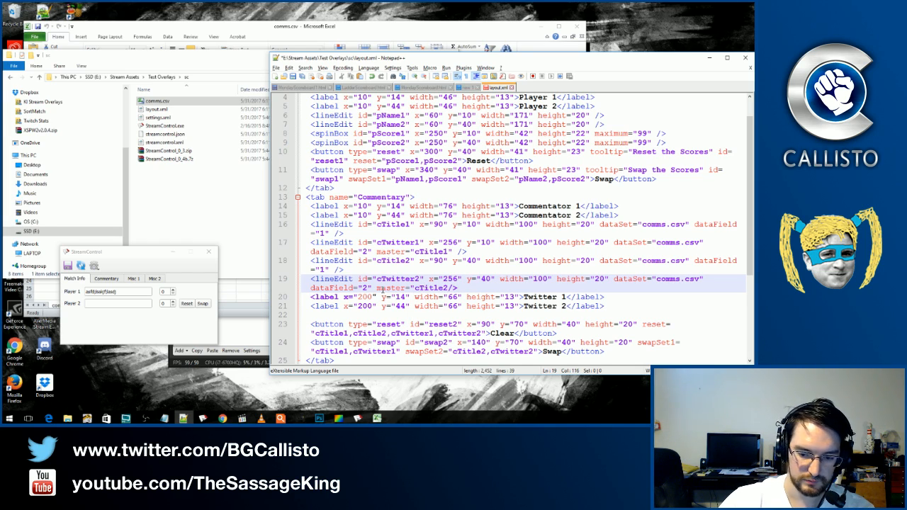
{"action": "type", "text": "\""}
{"action": "key", "text": "ctrl+s"}
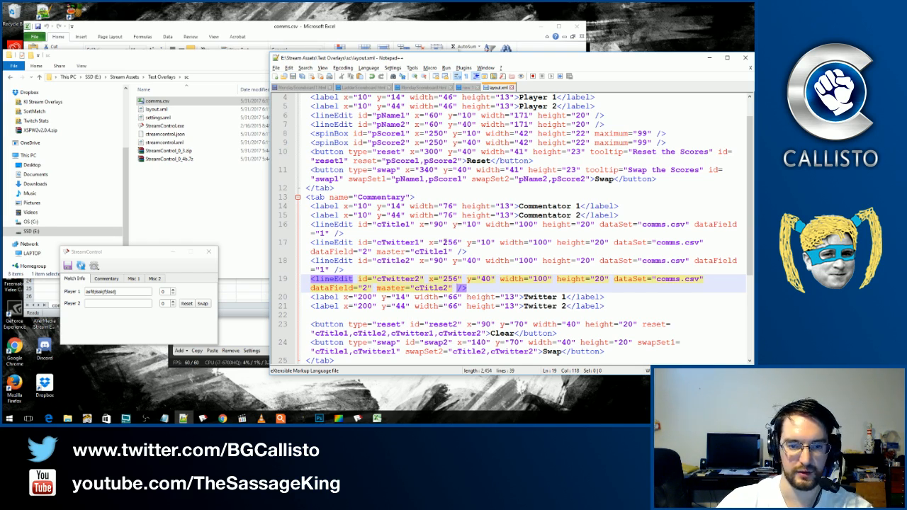
Reload the layout in StreamControl and save the Commentary fields' data.
{"action": "left_click", "coordinate": [80, 265]}
{"action": "left_click", "coordinate": [107, 278]}
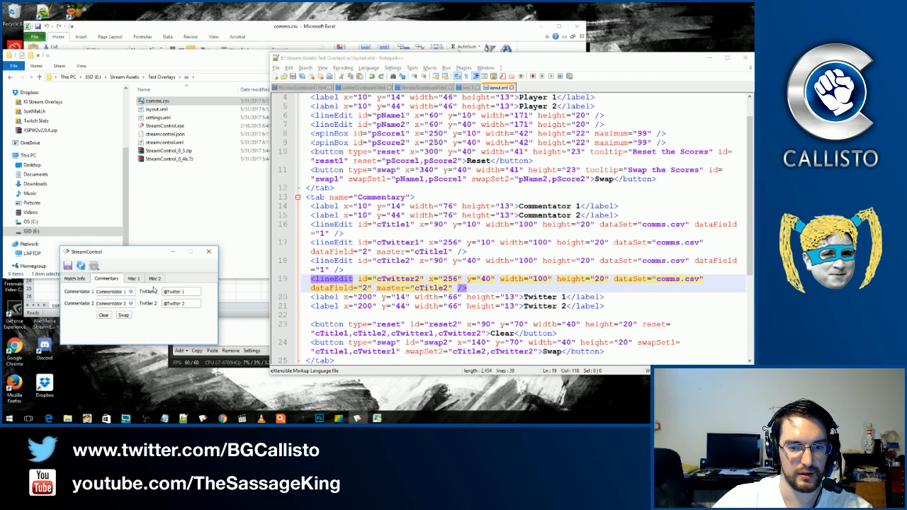
{"action": "left_click", "coordinate": [191, 292]}
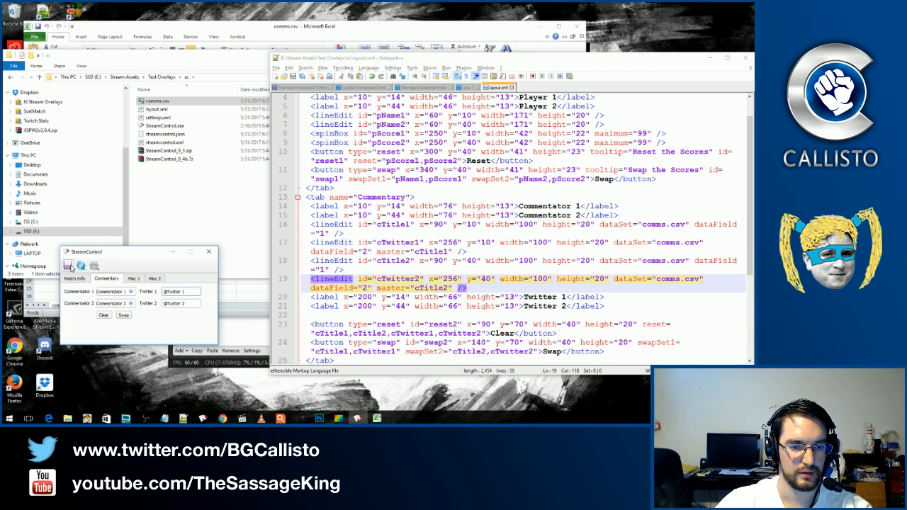
{"action": "left_click", "coordinate": [69, 266]}
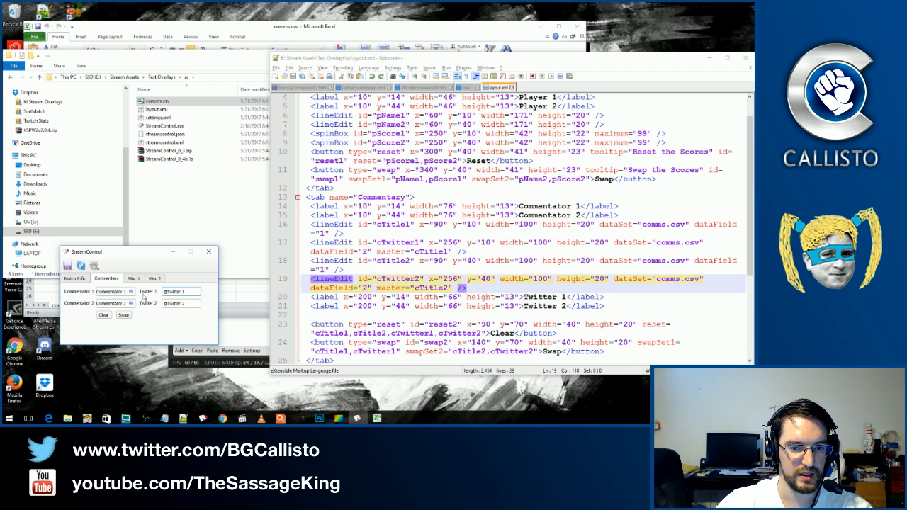
Close comms.csv in Excel and check the Commentary fields in StreamControl.
{"action": "double_click", "coordinate": [159, 101]}
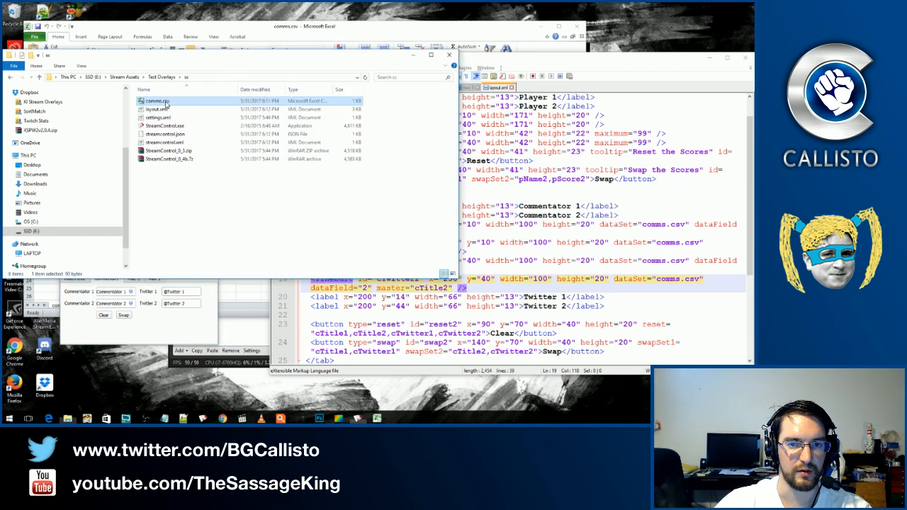
{"action": "left_click", "coordinate": [577, 26]}
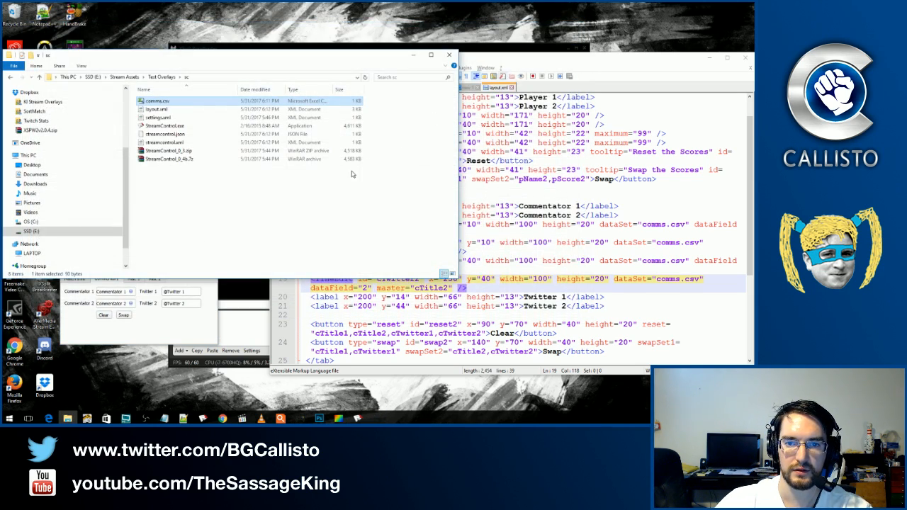
{"action": "left_click", "coordinate": [155, 336]}
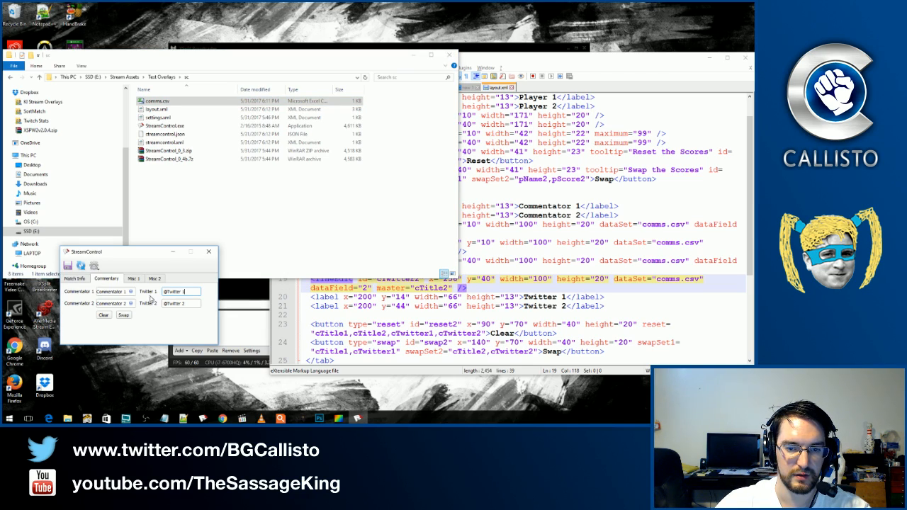
{"action": "key", "text": "Tab"}
{"action": "left_click", "coordinate": [228, 265]}
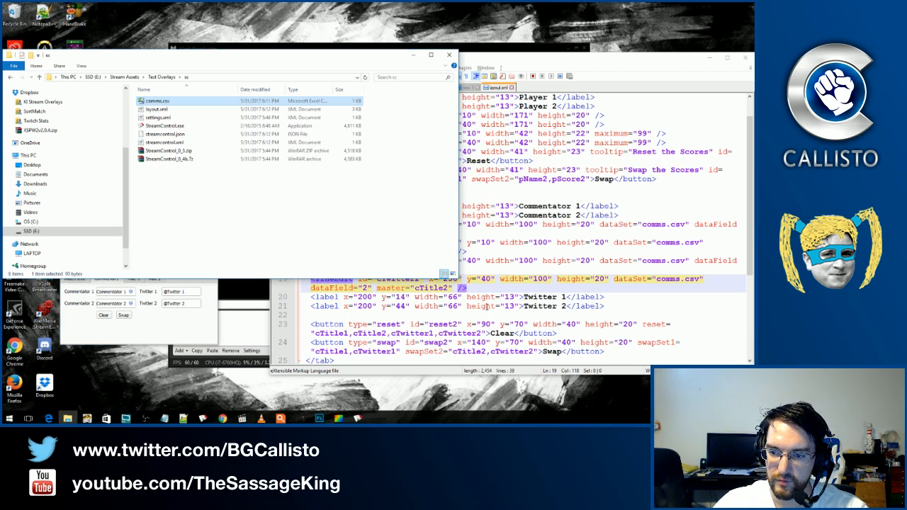
Open MixupMonthly.xml from the Mix-Up Monthly\sc folder to compare its dataSet, dataField and master attributes, and return to layout.xml.
{"action": "left_click", "coordinate": [441, 297]}
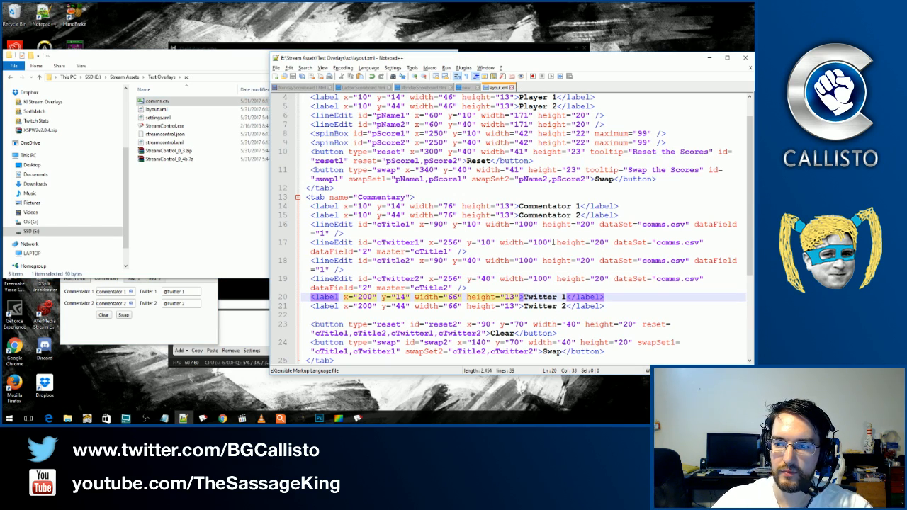
{"action": "key", "text": "alt+Tab"}
{"action": "key", "text": "alt+Tab"}
{"action": "key", "text": "alt+shift+Tab"}
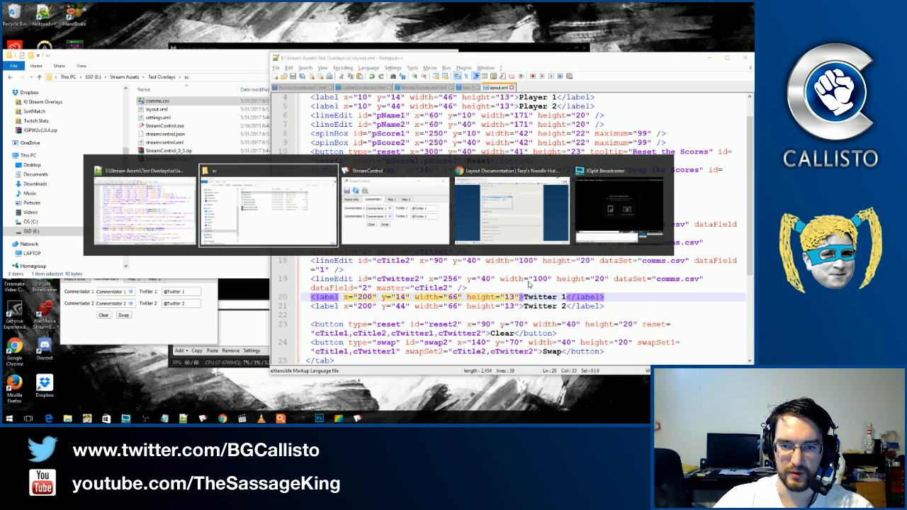
{"action": "left_click", "coordinate": [128, 78]}
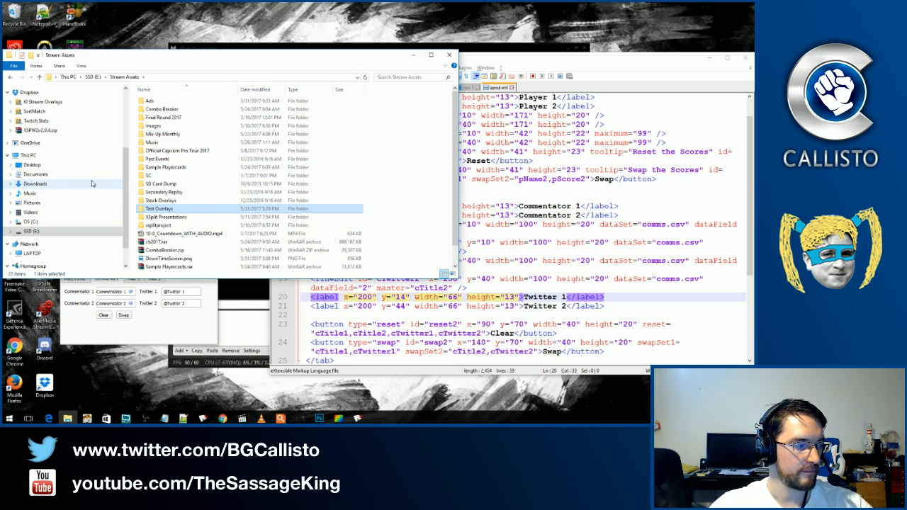
{"action": "double_click", "coordinate": [148, 134]}
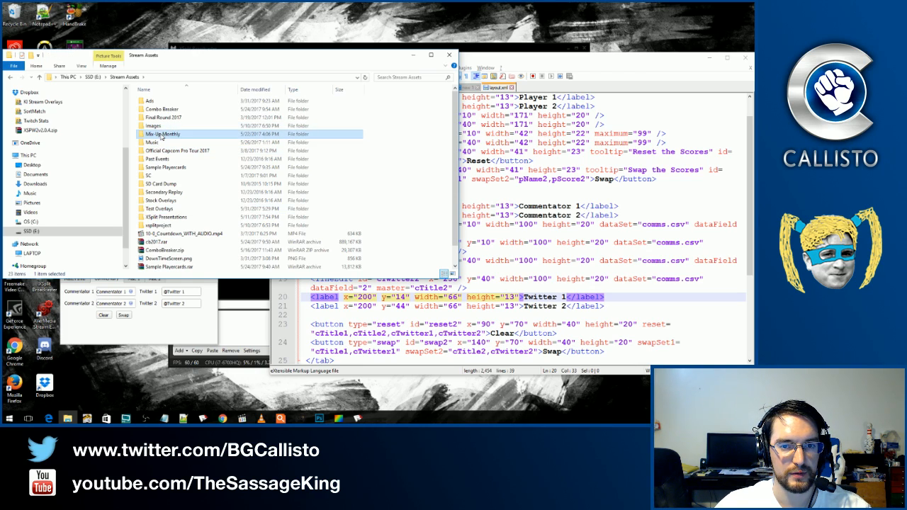
{"action": "double_click", "coordinate": [148, 150]}
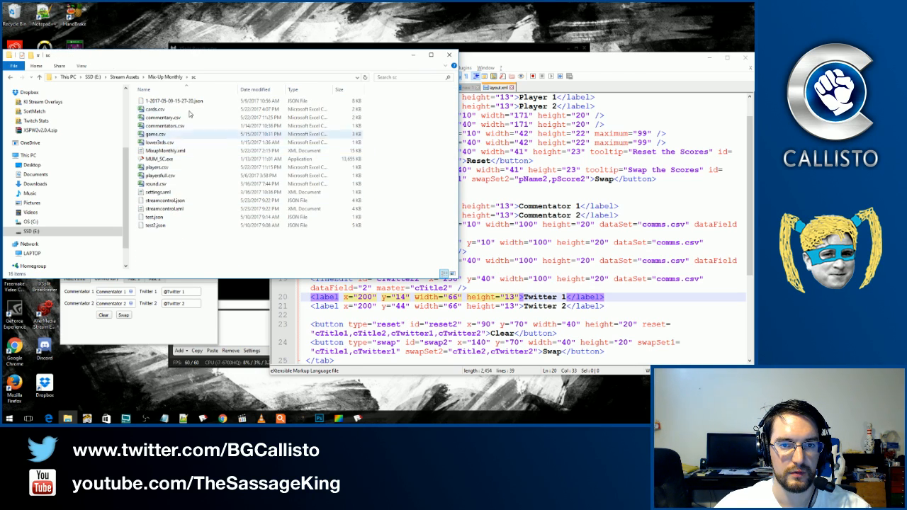
{"action": "double_click", "coordinate": [165, 150]}
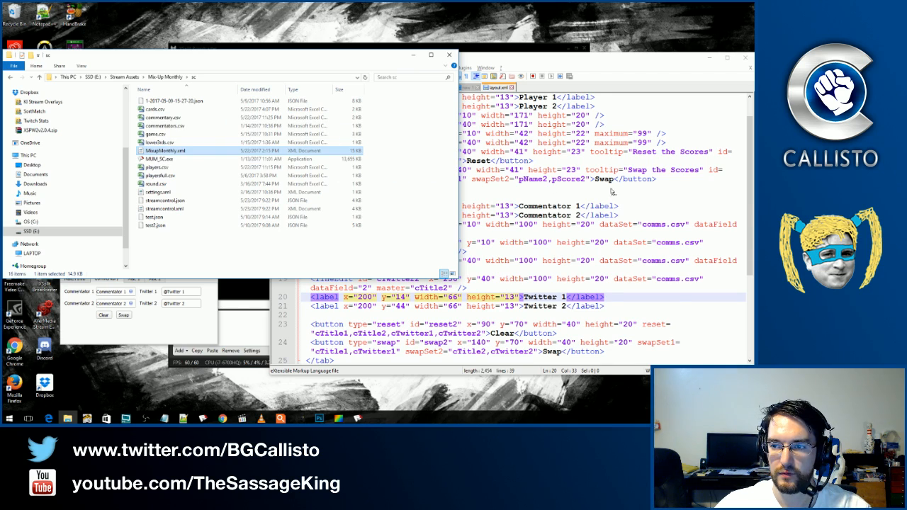
{"action": "scroll", "coordinate": [447, 234], "scroll_direction": "down", "scroll_amount": 4}
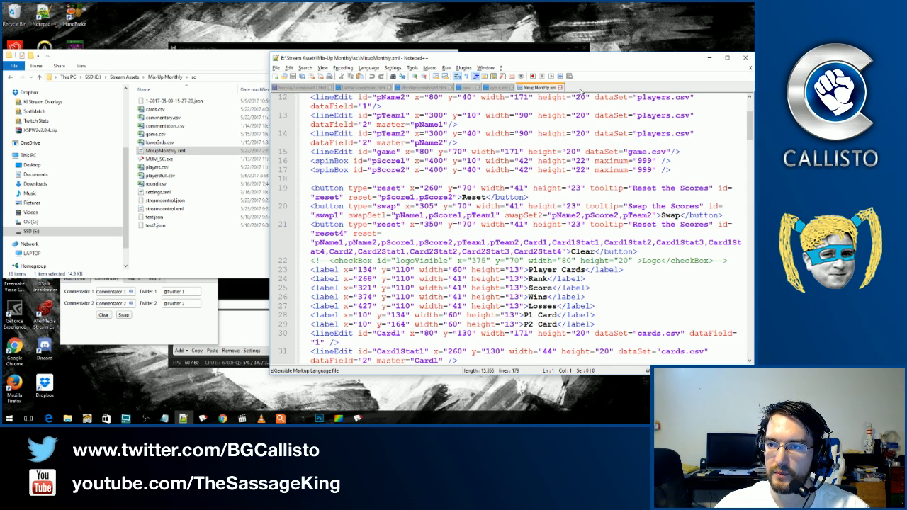
{"action": "left_click", "coordinate": [498, 88]}
{"action": "left_click", "coordinate": [265, 255]}
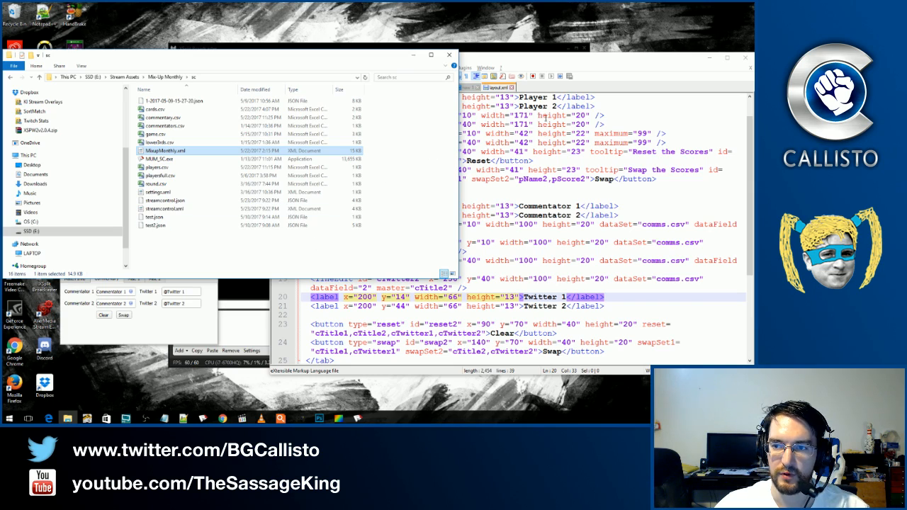
Compare the master attributes of the cTwitter1 and cTwitter2 lineEdits in layout.xml.
{"action": "left_click", "coordinate": [481, 248]}
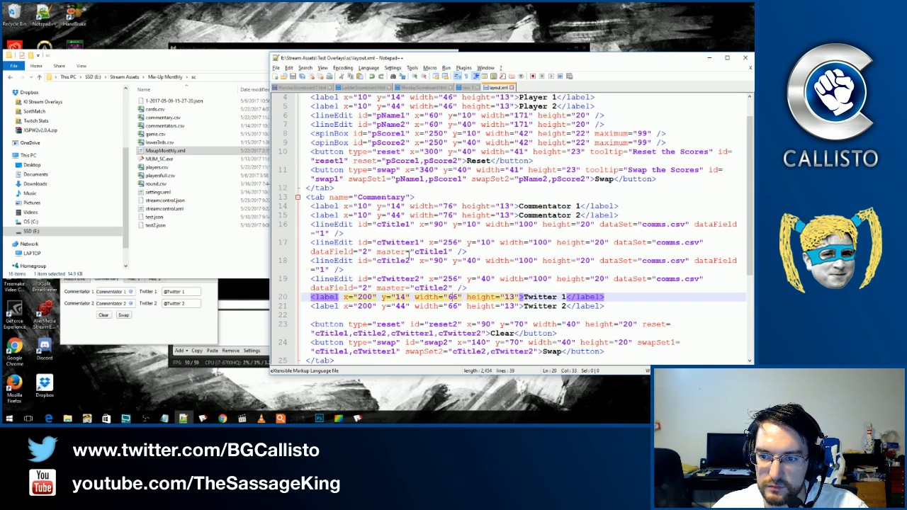
{"action": "left_click", "coordinate": [409, 252]}
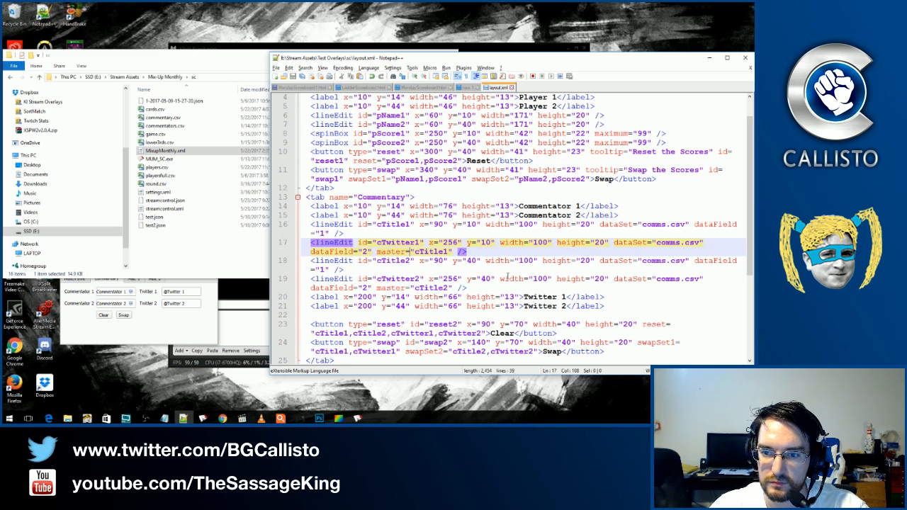
{"action": "key", "text": "Down"}
{"action": "key", "text": "Down"}
{"action": "key", "text": "Down"}
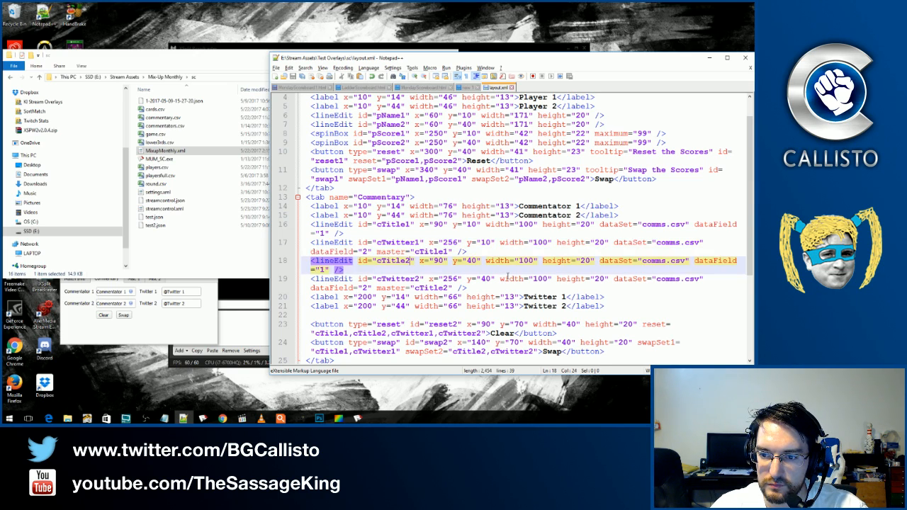
{"action": "key", "text": "Up"}
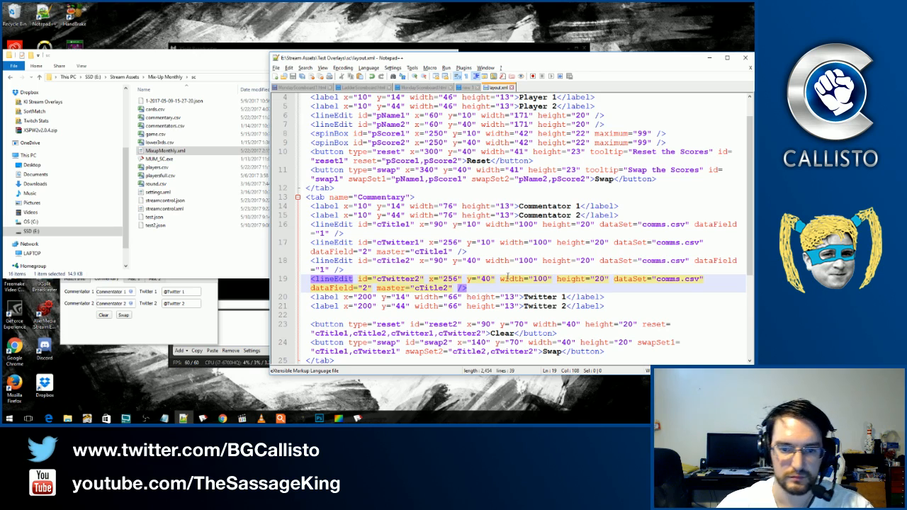
Go back to the Test Overlays\sc folder and delete comms.csv.
{"action": "left_click", "coordinate": [126, 76]}
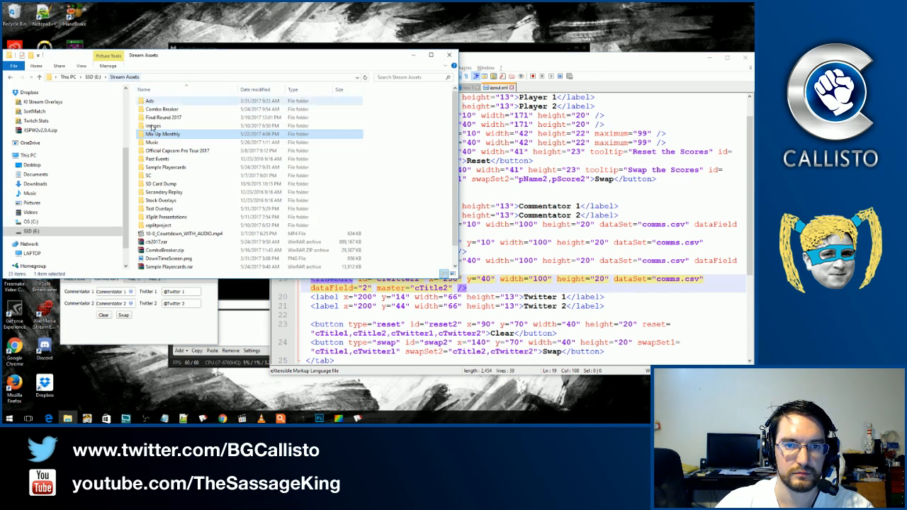
{"action": "double_click", "coordinate": [159, 208]}
{"action": "double_click", "coordinate": [158, 101]}
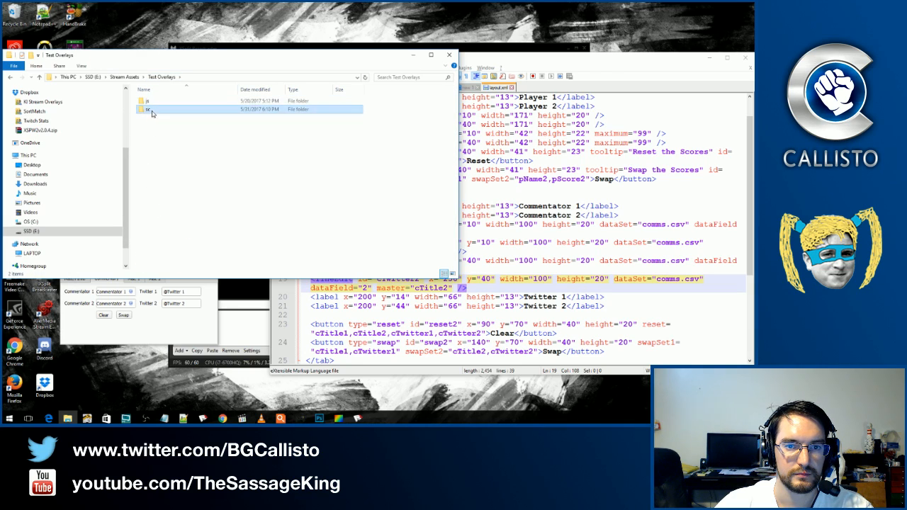
{"action": "left_click", "coordinate": [157, 101]}
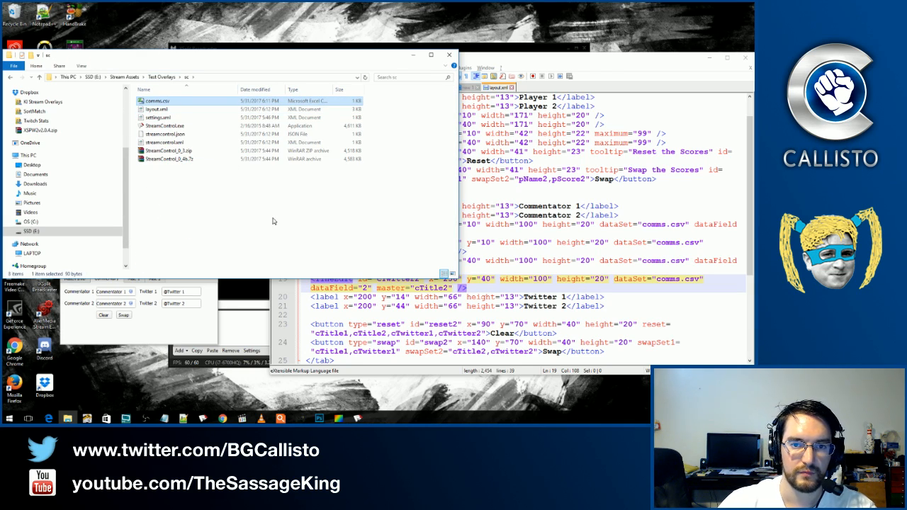
{"action": "key", "text": "Delete"}
Reload the layout in StreamControl and save the Commentary data to regenerate comms.csv.
{"action": "left_click", "coordinate": [158, 332]}
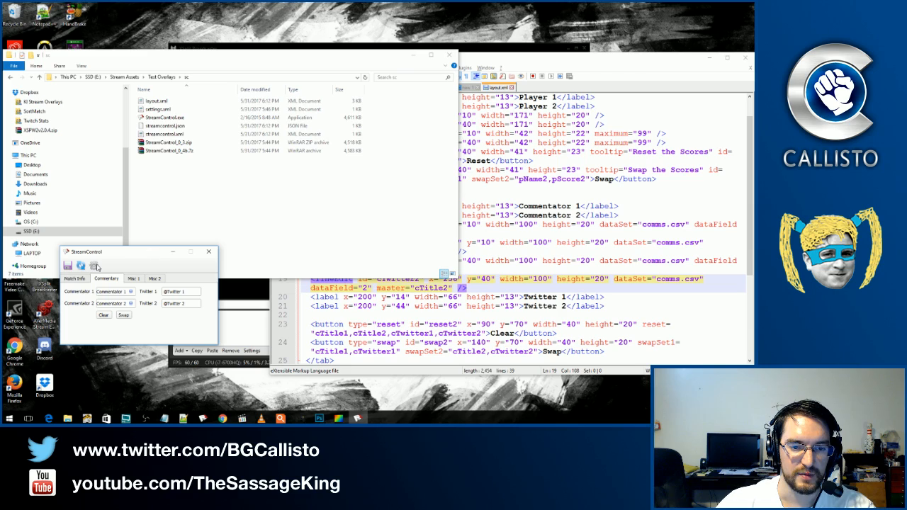
{"action": "left_click", "coordinate": [81, 266]}
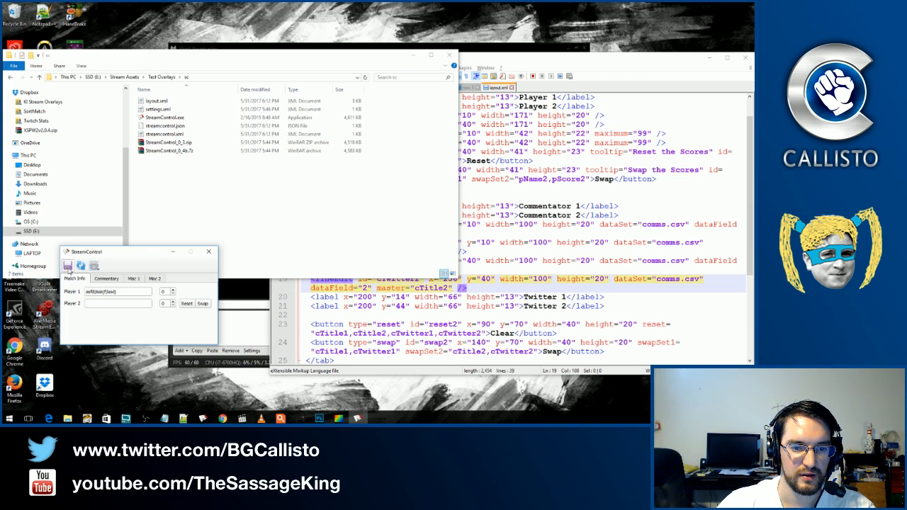
{"action": "left_click", "coordinate": [67, 266]}
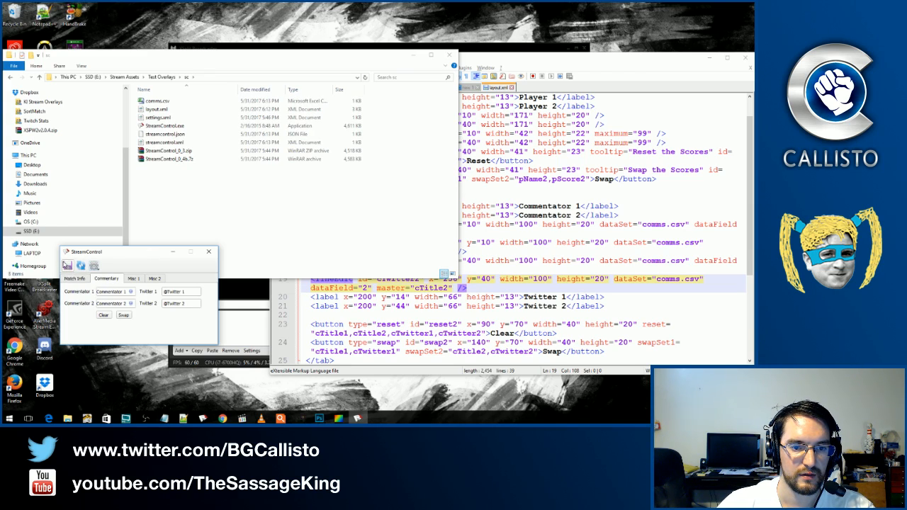
Open the regenerated comms.csv in Excel and autofit columns A and B to examine the stored names and handles.
{"action": "double_click", "coordinate": [157, 101]}
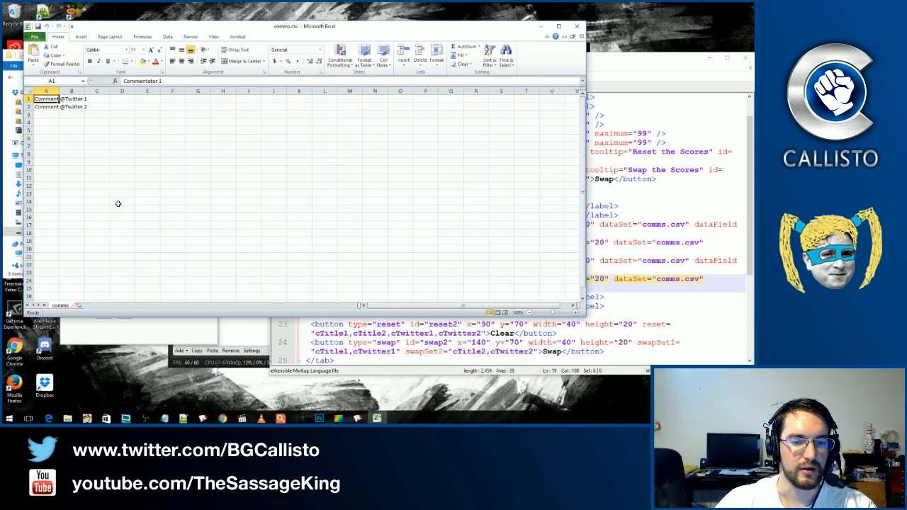
{"action": "left_click", "coordinate": [59, 91]}
{"action": "left_click_drag", "start_coordinate": [60, 93], "coordinate": [59, 92]}
{"action": "double_click", "coordinate": [59, 92]}
{"action": "double_click", "coordinate": [99, 92]}
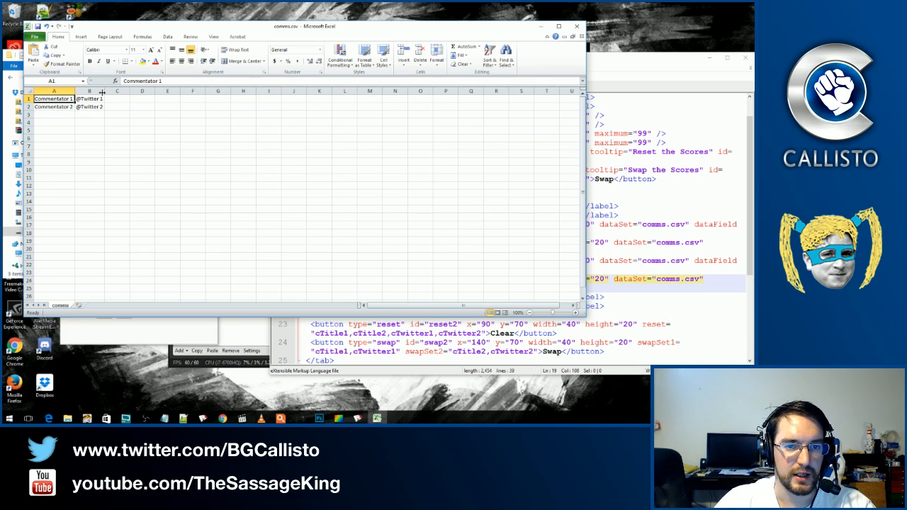
{"action": "left_click", "coordinate": [55, 114]}
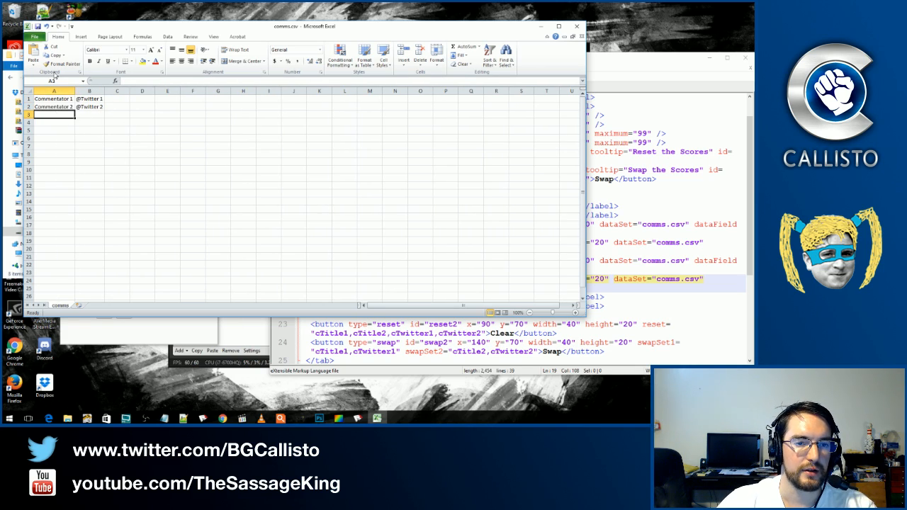
{"action": "left_click_drag", "start_coordinate": [60, 101], "coordinate": [92, 106]}
{"action": "left_click", "coordinate": [97, 140]}
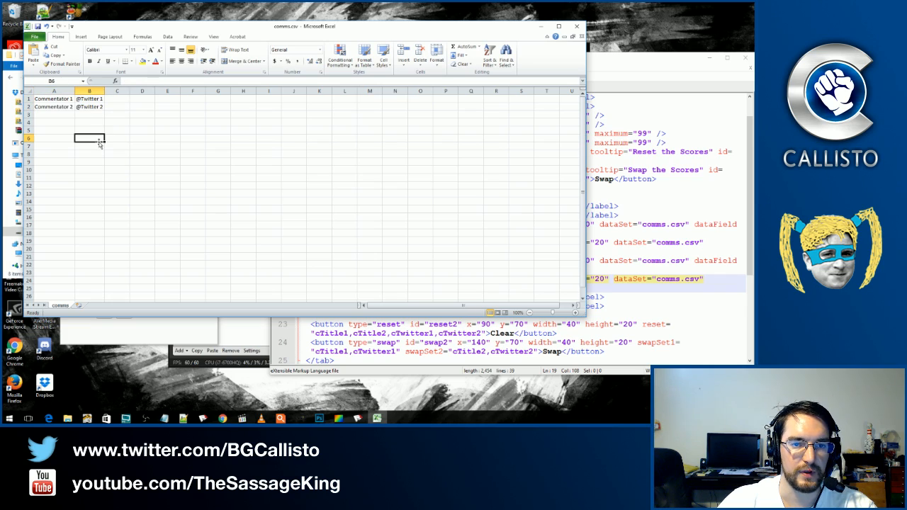
{"action": "left_click", "coordinate": [53, 98]}
Clear the Twitter 1 and Twitter 2 fields in StreamControl's Commentary section.
{"action": "left_click", "coordinate": [149, 325]}
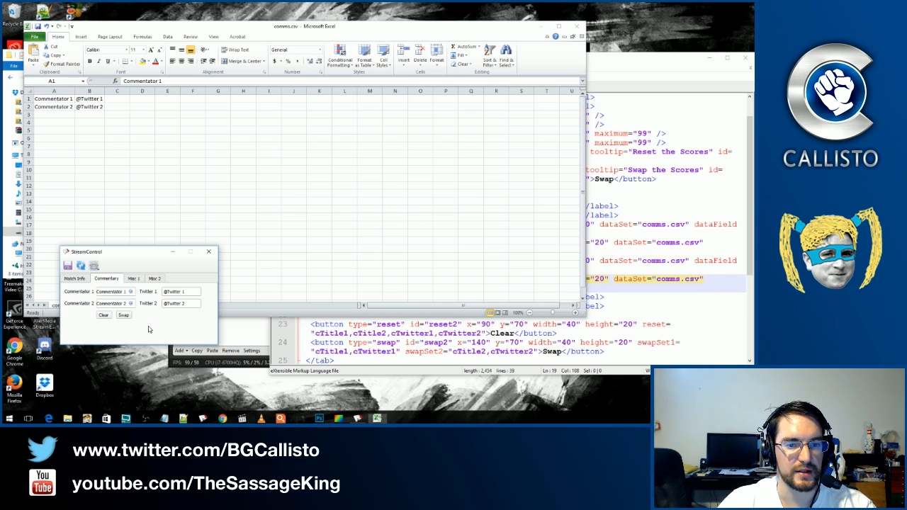
{"action": "left_click_drag", "start_coordinate": [188, 291], "coordinate": [159, 293]}
{"action": "key", "text": "BackSpace"}
{"action": "key", "text": "Tab"}
{"action": "key", "text": "Tab"}
{"action": "key", "text": "BackSpace"}
{"action": "key", "text": "shift+Tab"}
{"action": "key", "text": "shift+Tab"}
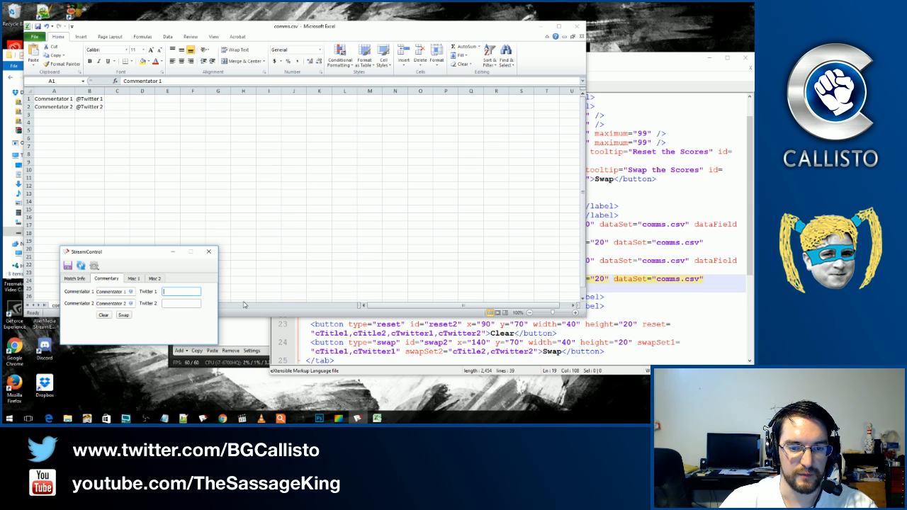
Enter "com" in the Commentator 1 field and pick the suggestion "Commentator 1" to fill its linked Twitter handle.
{"action": "key", "text": "shift+Tab"}
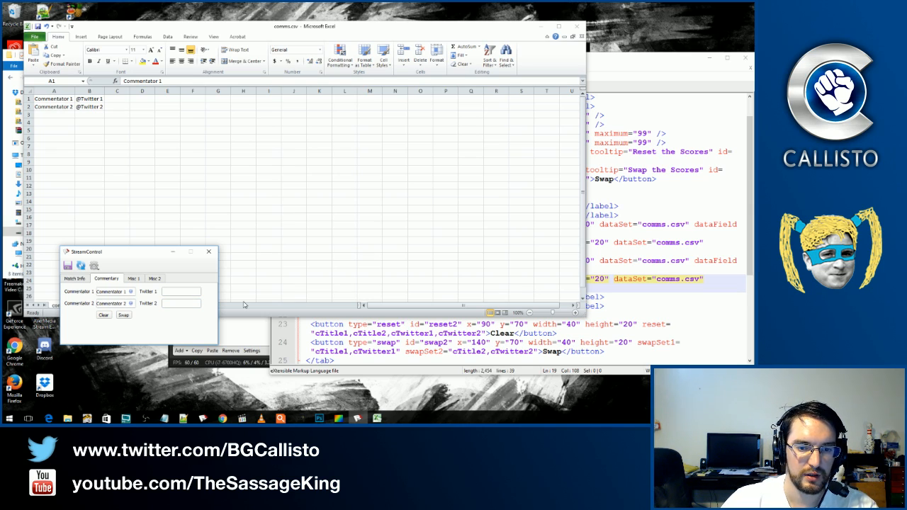
{"action": "type", "text": "com"}
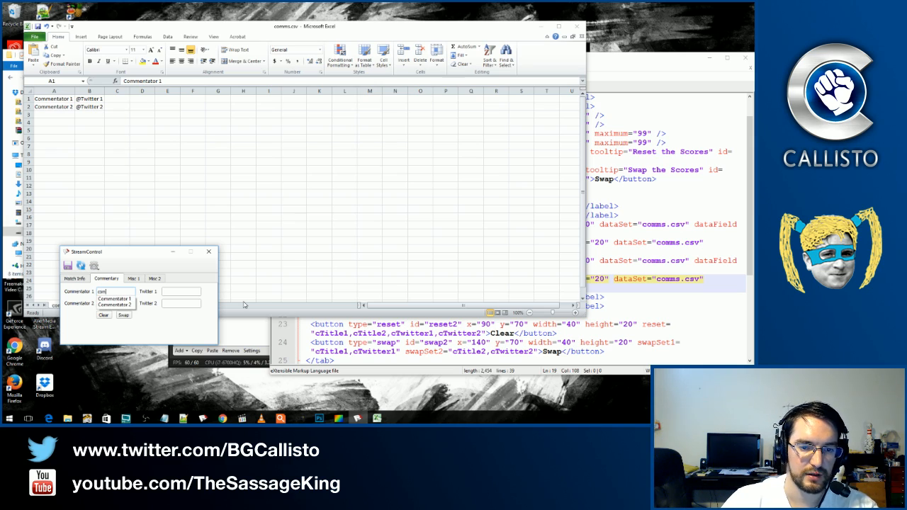
{"action": "key", "text": "Down"}
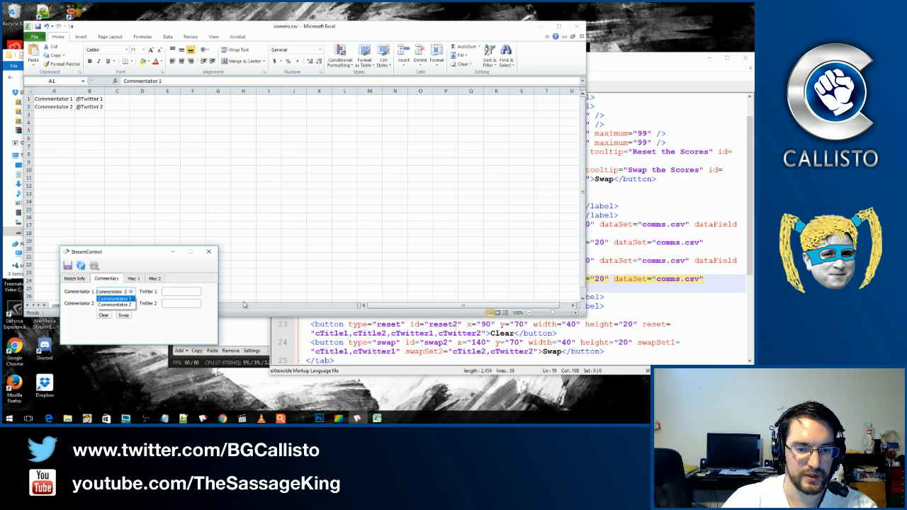
{"action": "key", "text": "Return"}
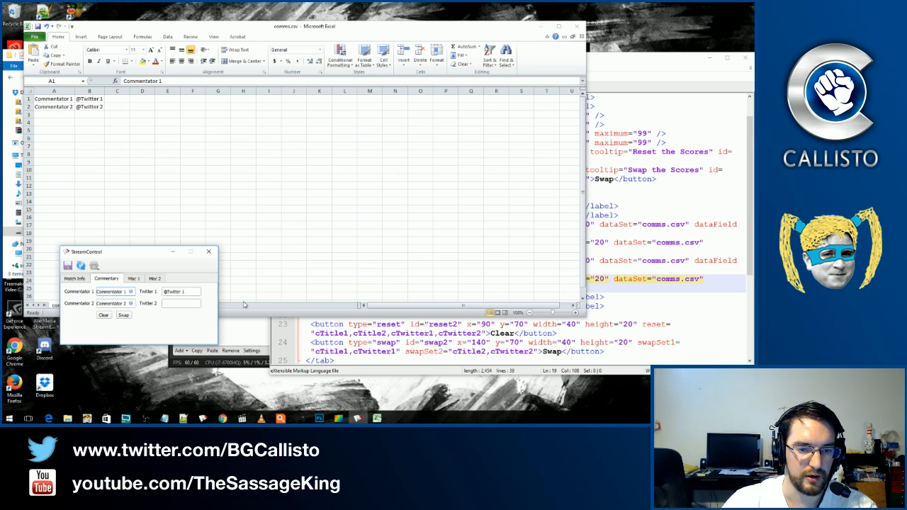
Enter "com" in the Commentator 2 field and pick the suggestion "Commentator 2" to fill its linked Twitter handle.
{"action": "key", "text": "Tab"}
{"action": "key", "text": "Tab"}
{"action": "type", "text": "com"}
{"action": "key", "text": "Down"}
{"action": "key", "text": "Down"}
{"action": "key", "text": "Return"}
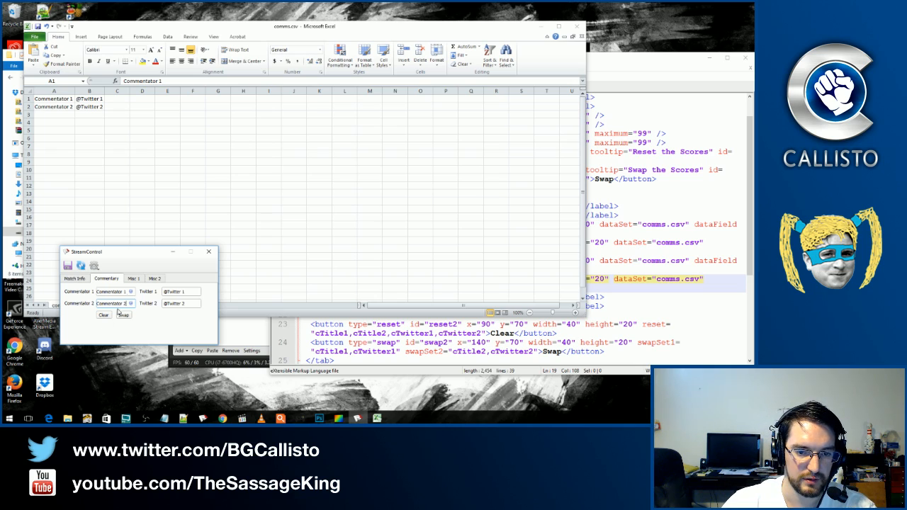
{"action": "type", "text": "3"}
{"action": "key", "text": "Tab"}
{"action": "key", "text": "Right"}
{"action": "key", "text": "BackSpace"}
{"action": "type", "text": "3"}
{"action": "key", "text": "Tab"}
{"action": "key", "text": "Right"}
{"action": "key", "text": "BackSpace"}
{"action": "type", "text": "4"}
{"action": "key", "text": "Tab"}
{"action": "key", "text": "Right"}
{"action": "key", "text": "BackSpace"}
{"action": "type", "text": "4"}
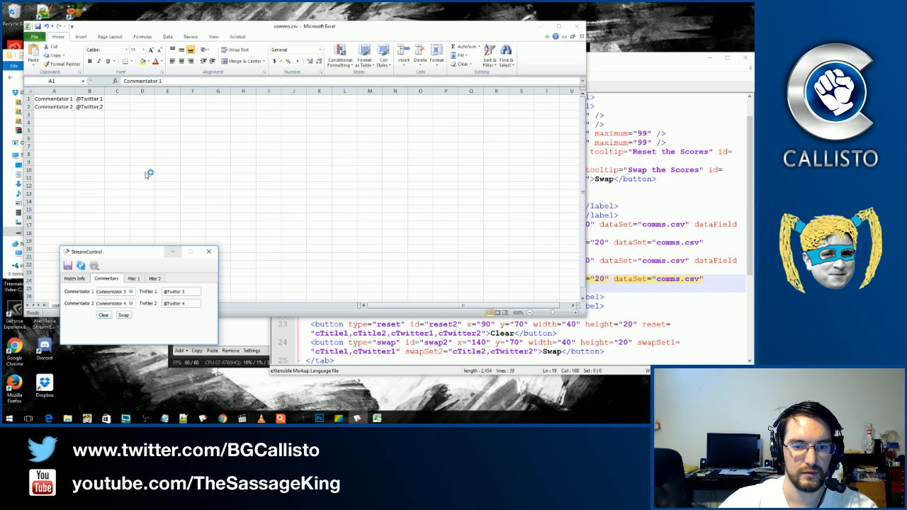
Save the Commentary data in StreamControl and reopen comms.csv in Excel to check for the new entries.
{"action": "left_click", "coordinate": [78, 141]}
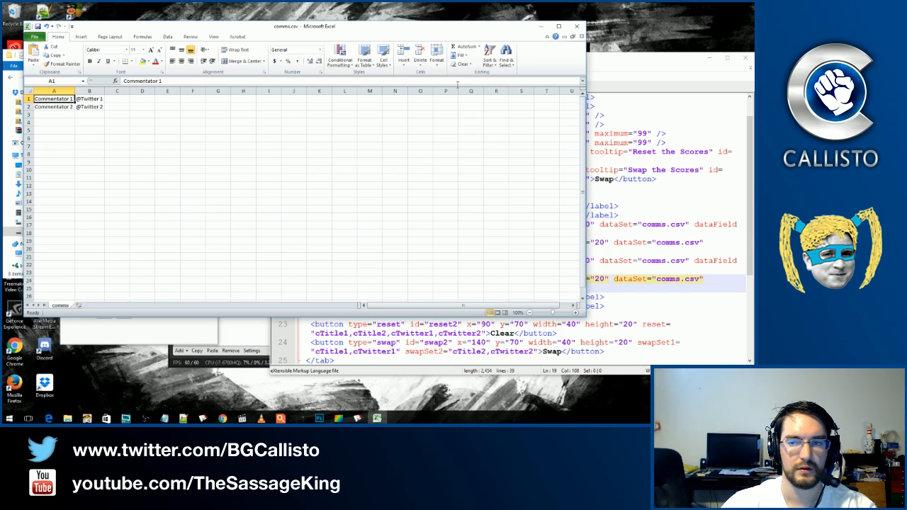
{"action": "left_click", "coordinate": [576, 27]}
{"action": "left_click", "coordinate": [378, 219]}
{"action": "double_click", "coordinate": [152, 102]}
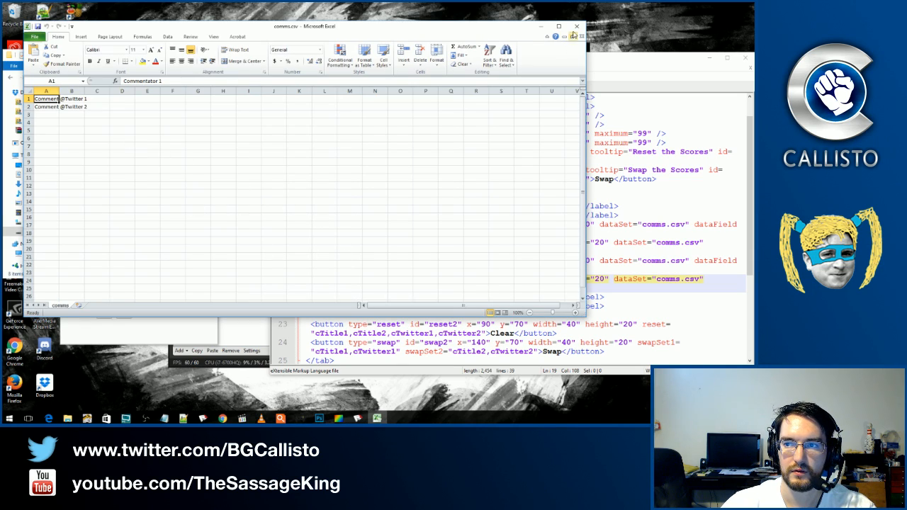
{"action": "left_click", "coordinate": [576, 26]}
{"action": "left_click", "coordinate": [78, 290]}
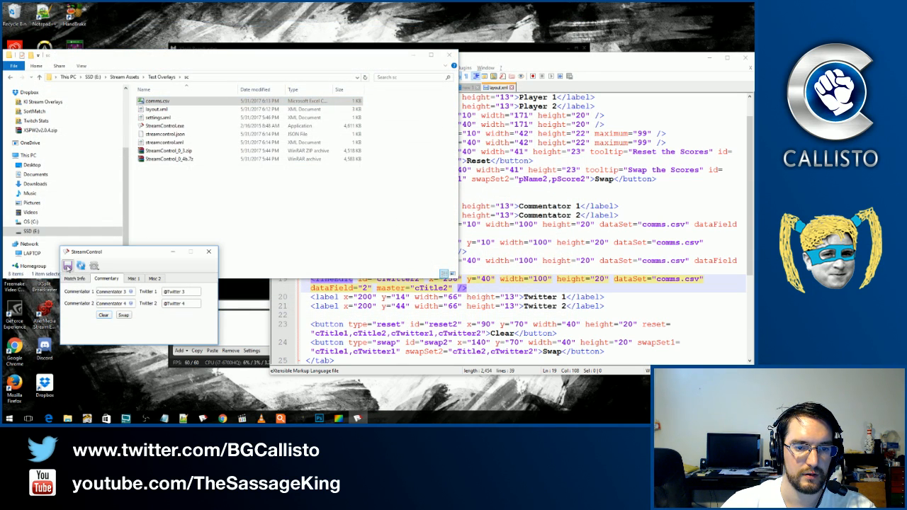
{"action": "double_click", "coordinate": [166, 103]}
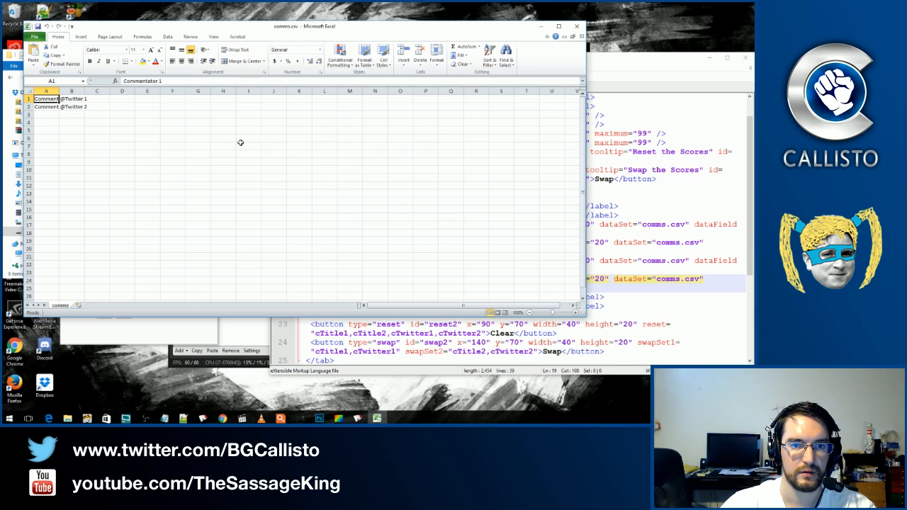
{"action": "left_click", "coordinate": [108, 337]}
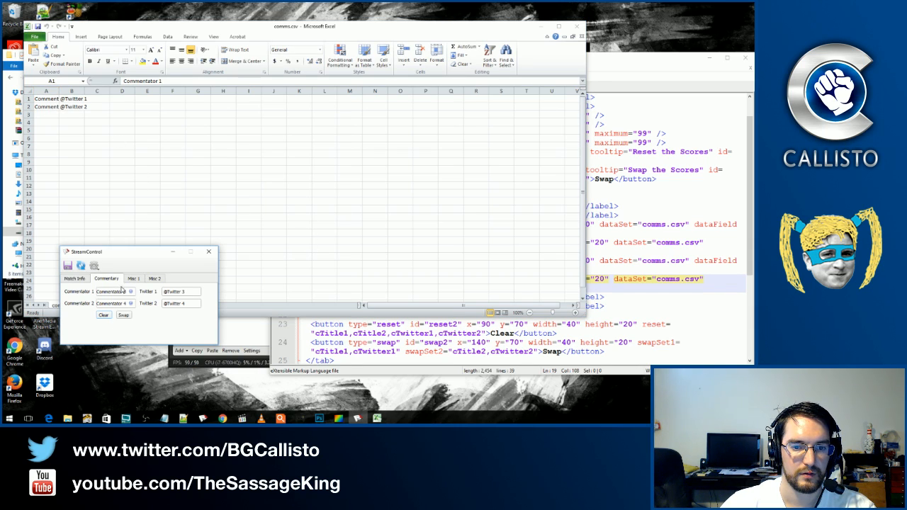
{"action": "left_click", "coordinate": [581, 26]}
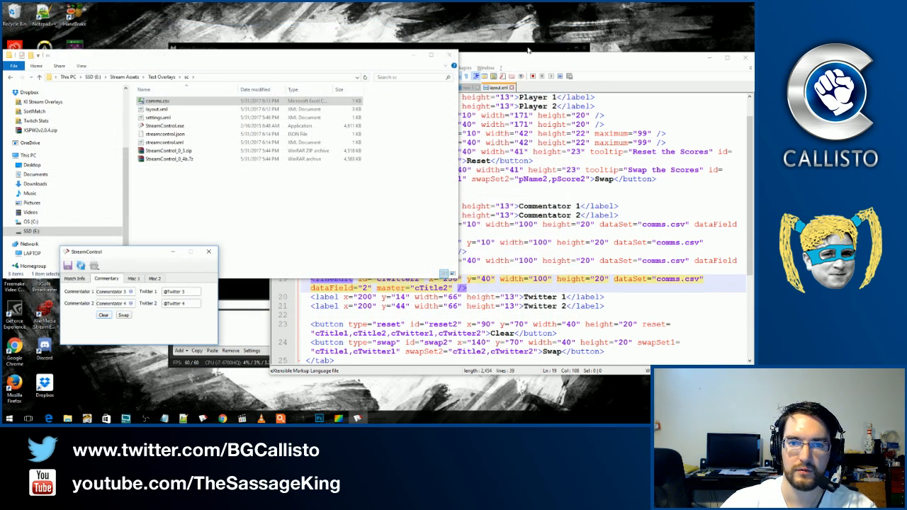
Delete comms.csv from the sc folder and save the Commentary data in StreamControl to regenerate the file.
{"action": "left_click", "coordinate": [155, 105]}
{"action": "left_click", "coordinate": [156, 103]}
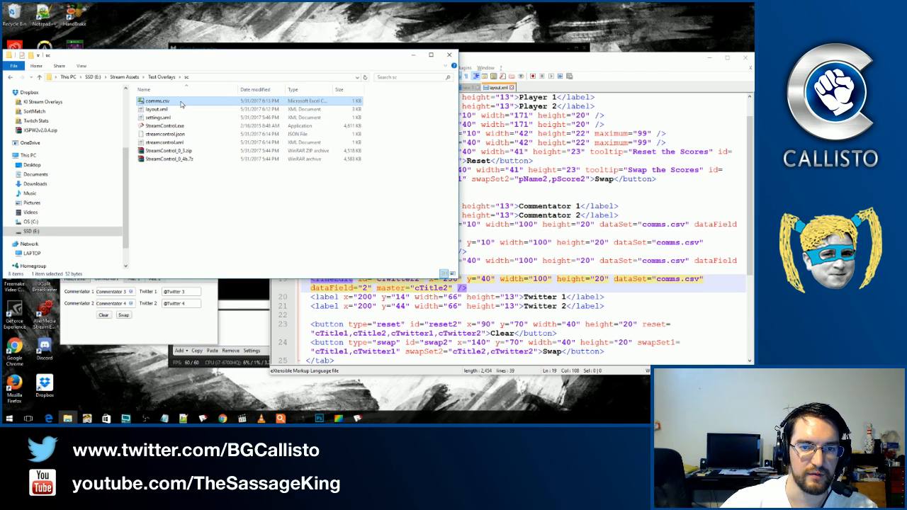
{"action": "key", "text": "Delete"}
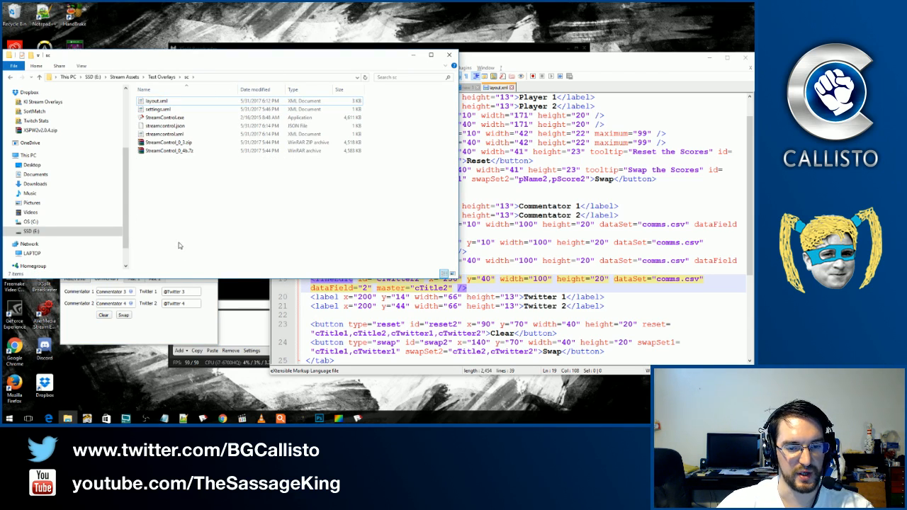
{"action": "left_click", "coordinate": [170, 331]}
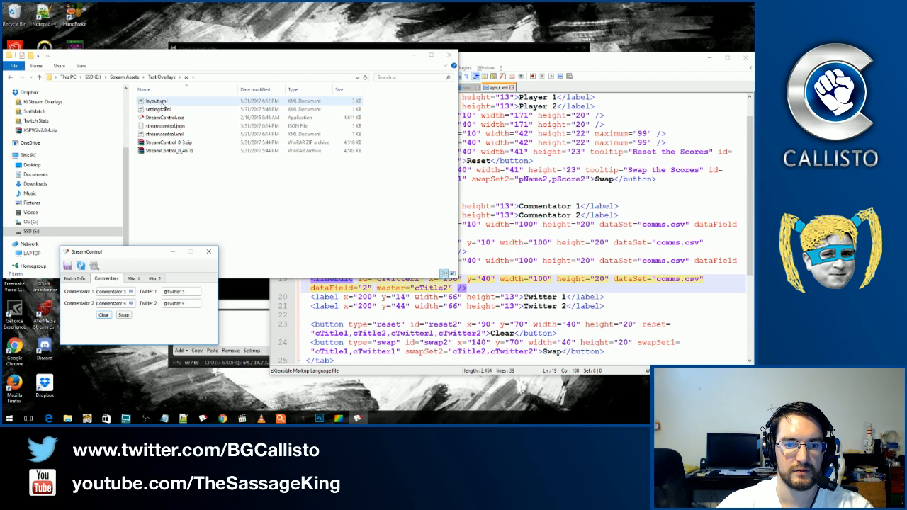
{"action": "left_click", "coordinate": [168, 190]}
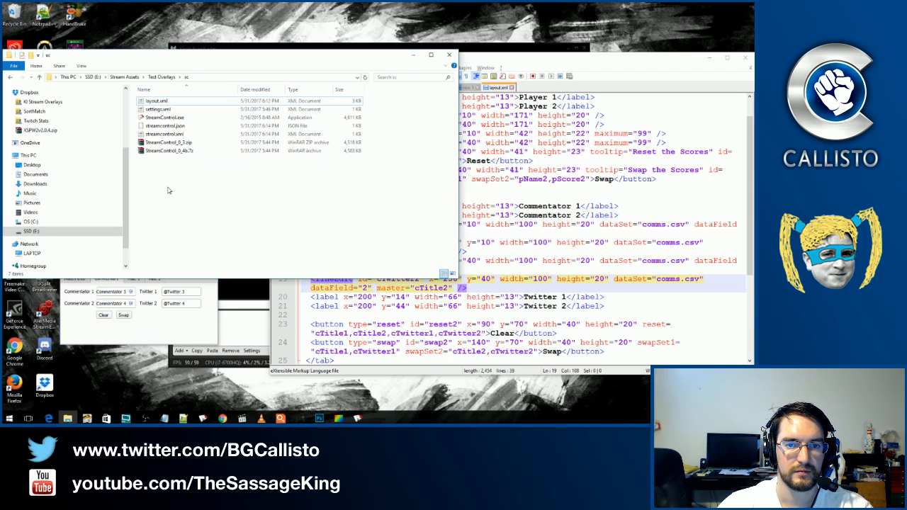
{"action": "left_click", "coordinate": [156, 328]}
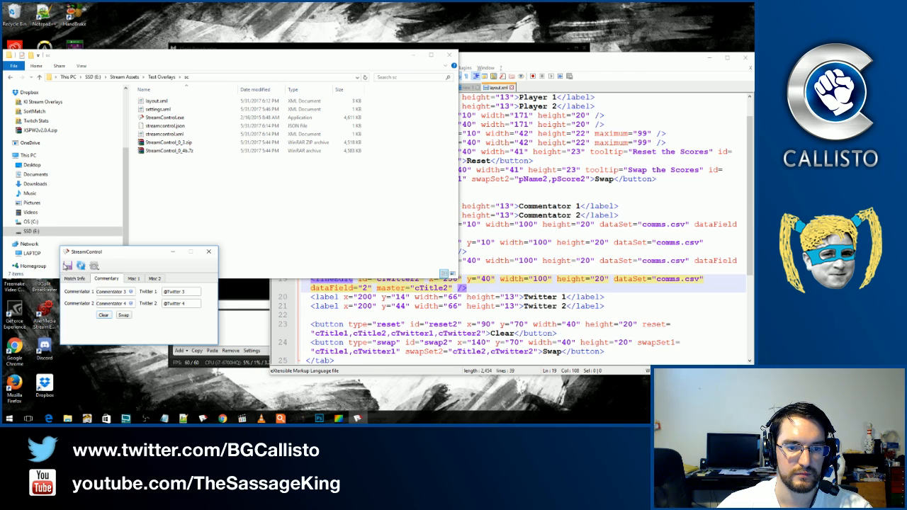
{"action": "left_click", "coordinate": [74, 278]}
{"action": "left_click", "coordinate": [106, 279]}
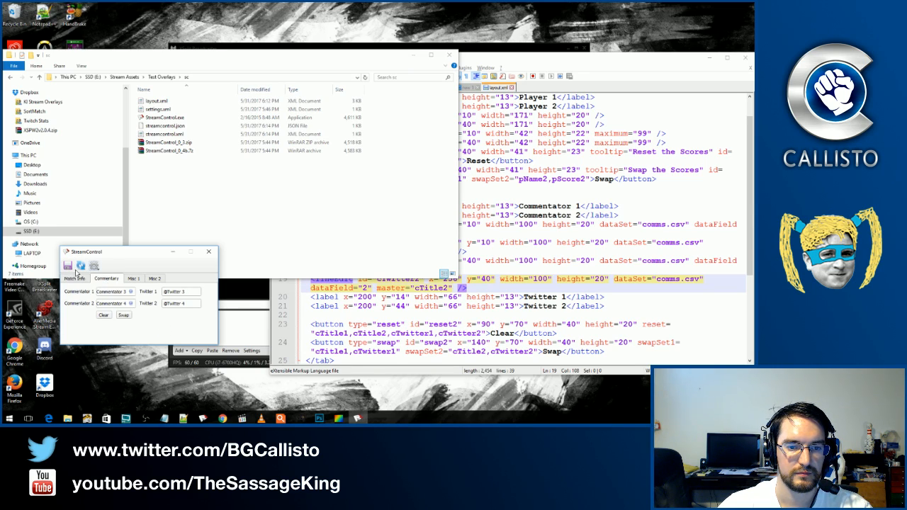
Open the regenerated comms.csv in Excel, examine the stored commentators and handles, and close it.
{"action": "left_click", "coordinate": [168, 102]}
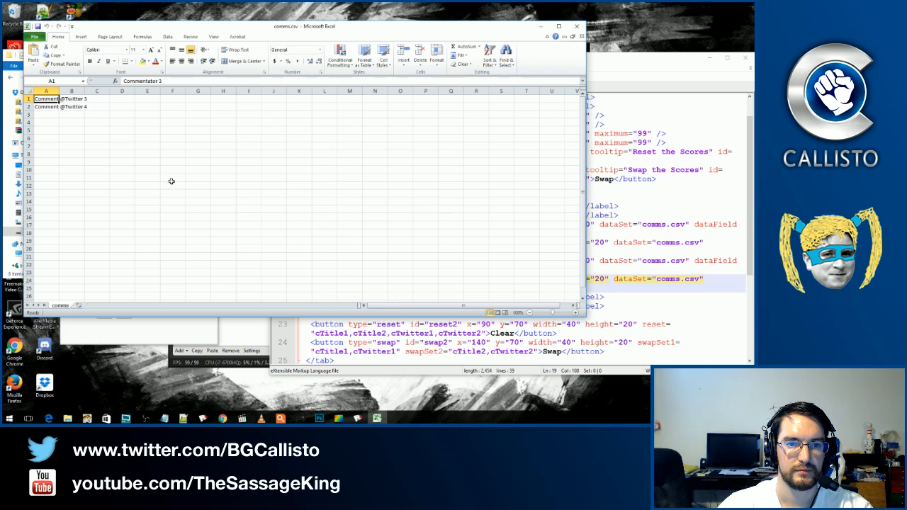
{"action": "left_click", "coordinate": [71, 146]}
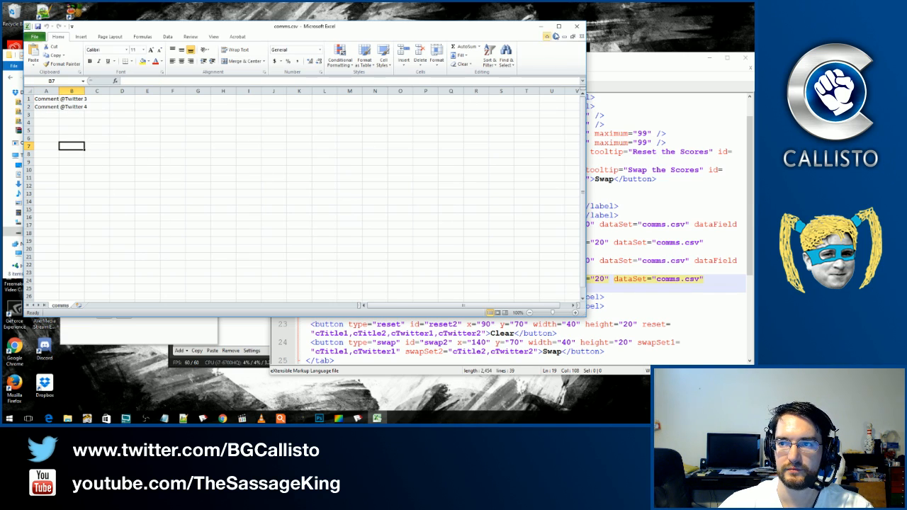
{"action": "left_click", "coordinate": [577, 26]}
{"action": "left_click", "coordinate": [125, 291]}
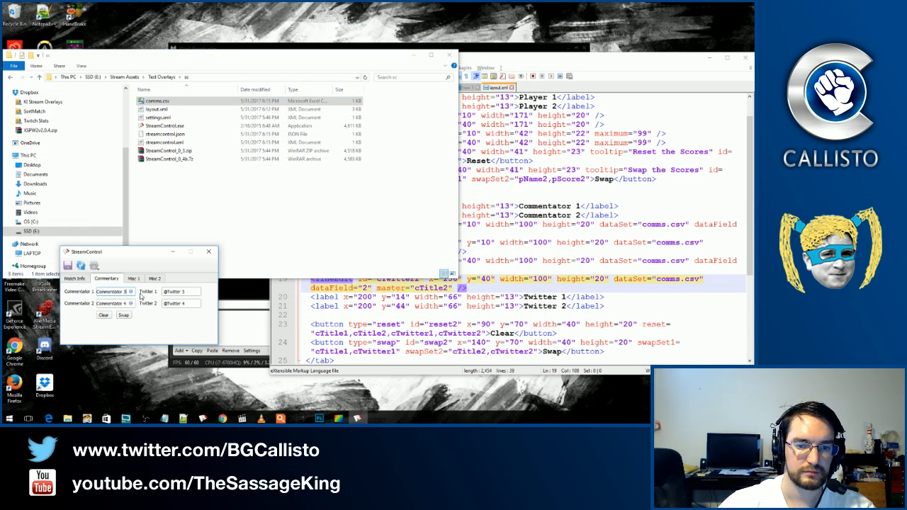
{"action": "type", "text": "1"}
{"action": "key", "text": "Tab"}
{"action": "key", "text": "Right"}
{"action": "key", "text": "BackSpace"}
{"action": "type", "text": "1"}
{"action": "key", "text": "Tab"}
{"action": "key", "text": "Right"}
{"action": "key", "text": "BackSpace"}
{"action": "type", "text": "2"}
{"action": "key", "text": "Tab"}
{"action": "key", "text": "Right"}
{"action": "key", "text": "BackSpace"}
{"action": "type", "text": "2"}
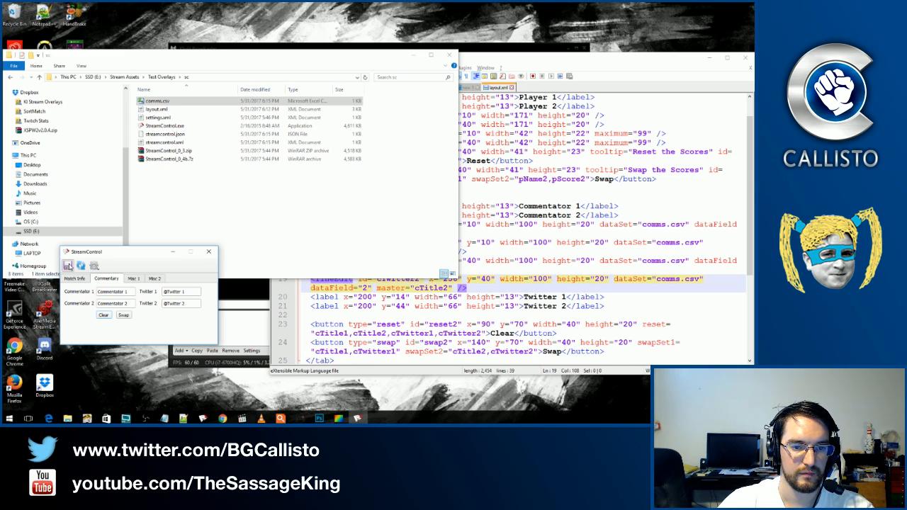
Save the Commentary data and open comms.csv in Excel to examine which commentator rows it holds.
{"action": "double_click", "coordinate": [162, 100]}
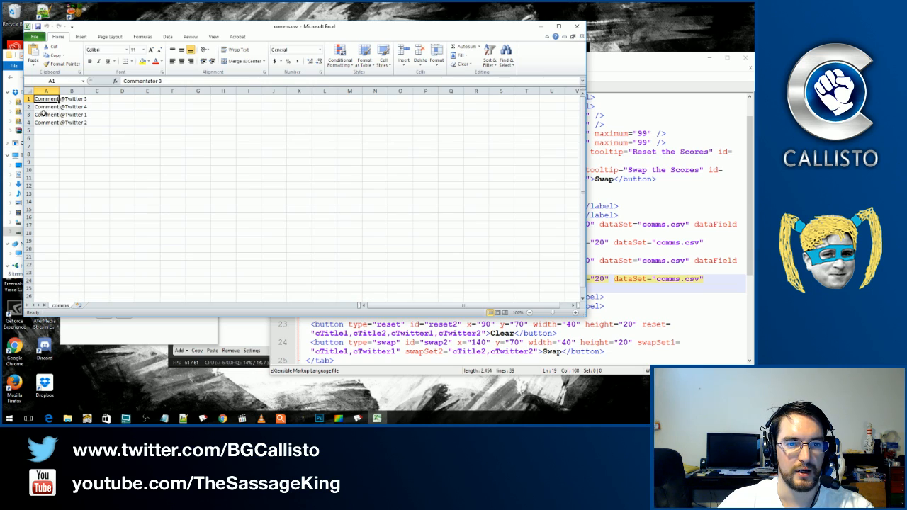
{"action": "left_click", "coordinate": [578, 26]}
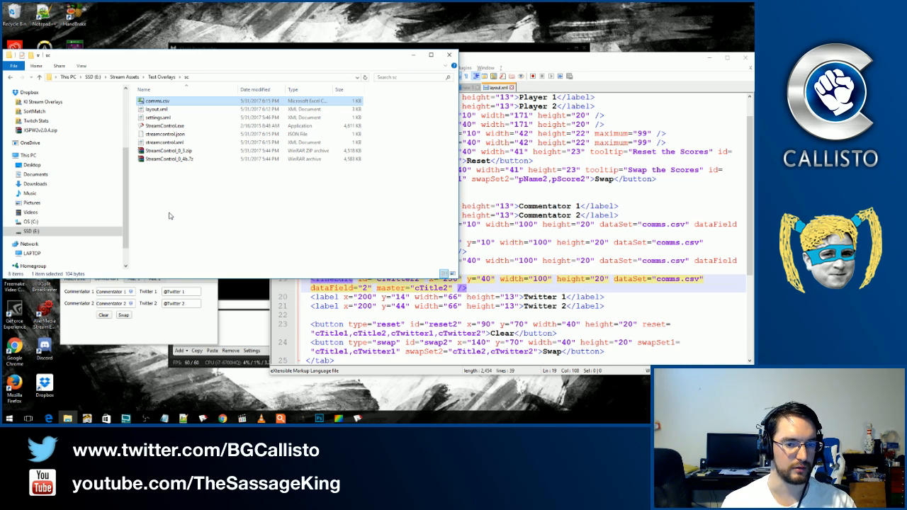
{"action": "left_click", "coordinate": [149, 333]}
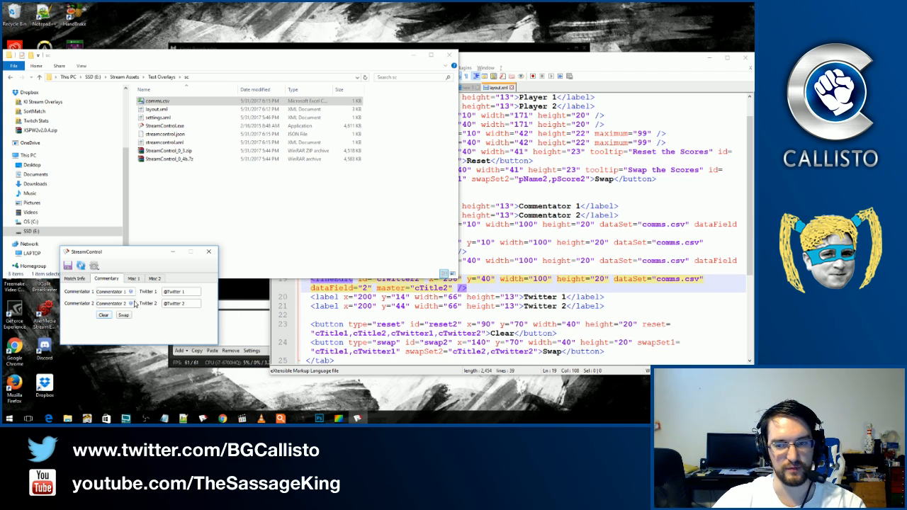
Open streamcontrol.json in Notepad++ and examine the saved cTitle and cTwitter values.
{"action": "left_click", "coordinate": [505, 297]}
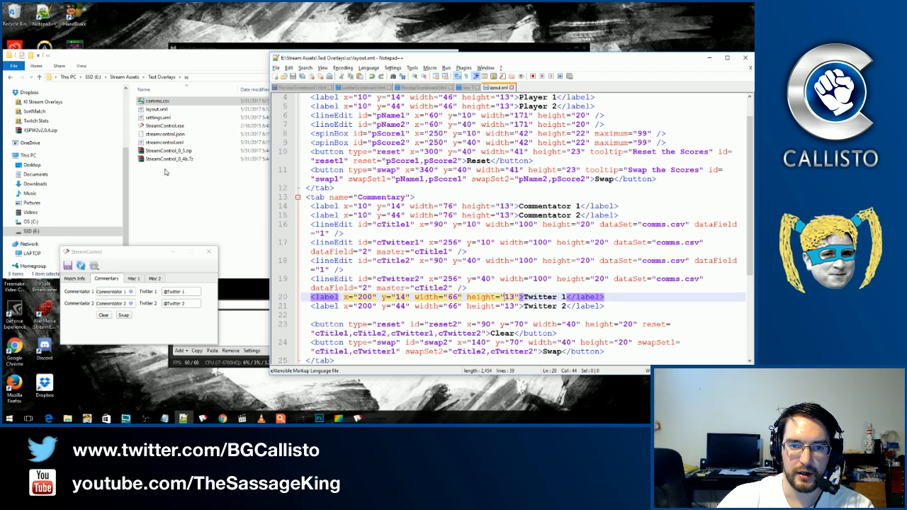
{"action": "left_click", "coordinate": [172, 135]}
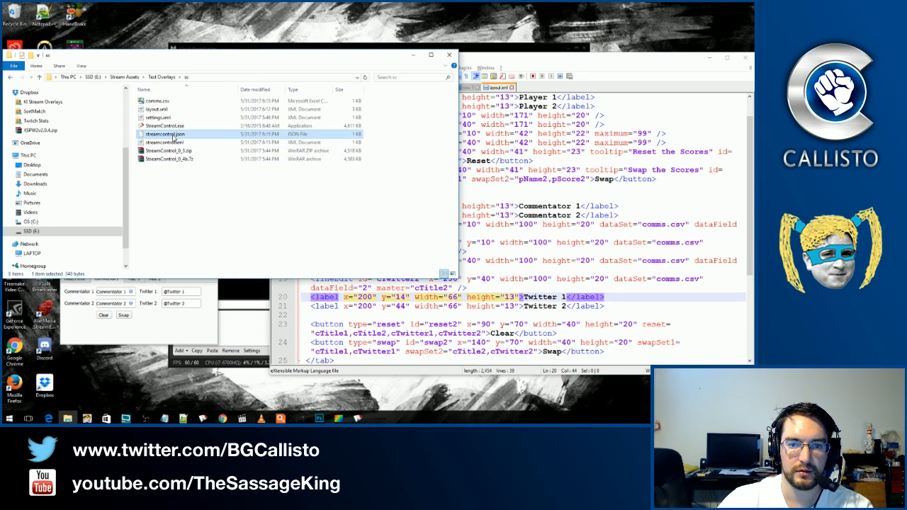
{"action": "double_click", "coordinate": [165, 135]}
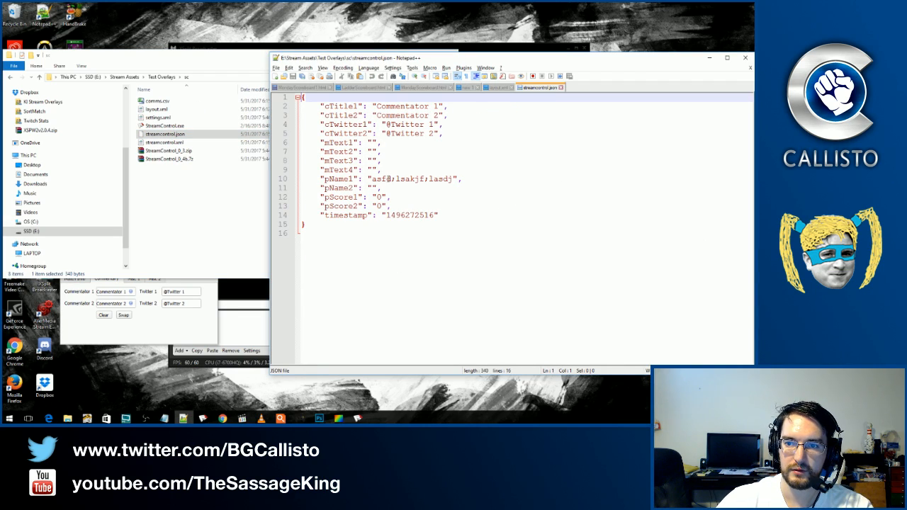
{"action": "left_click_drag", "start_coordinate": [328, 125], "coordinate": [422, 134]}
{"action": "left_click", "coordinate": [333, 143]}
{"action": "left_click", "coordinate": [333, 134]}
{"action": "left_click", "coordinate": [462, 262]}
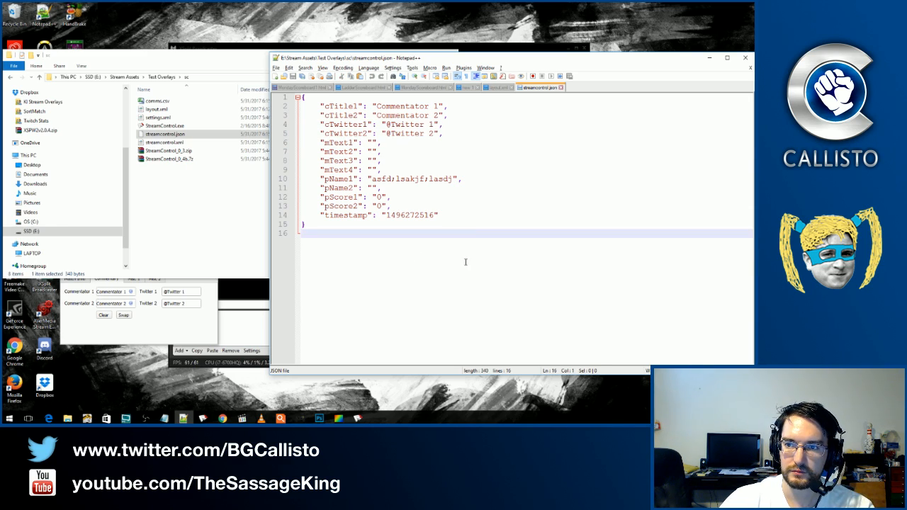
Look through StreamControl's Misc 1, Misc 2 and Match Info sections to review their fields.
{"action": "left_click", "coordinate": [170, 337]}
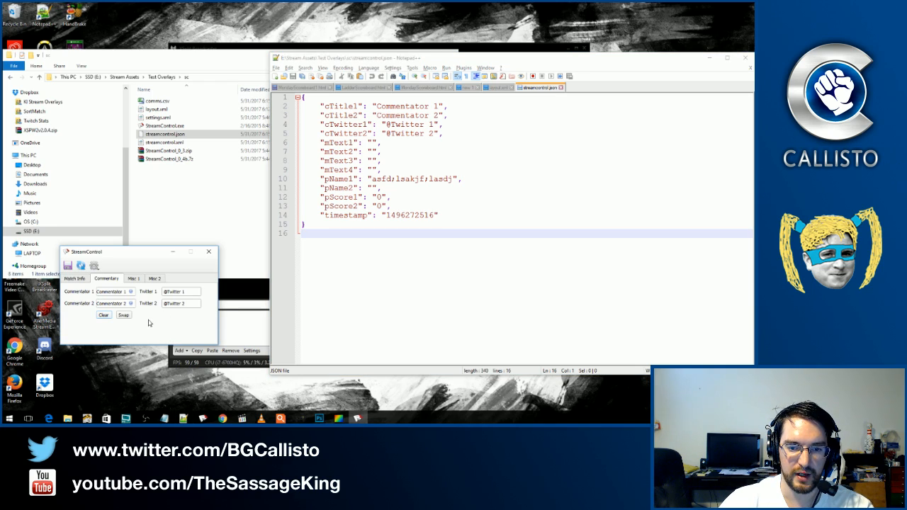
{"action": "left_click", "coordinate": [131, 277]}
{"action": "left_click", "coordinate": [153, 278]}
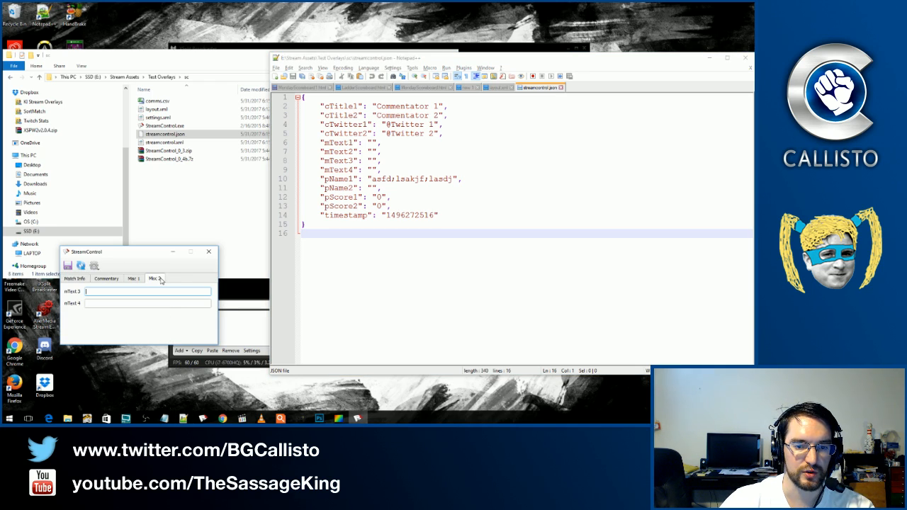
{"action": "left_click", "coordinate": [78, 280]}
{"action": "left_click", "coordinate": [137, 280]}
{"action": "left_click", "coordinate": [157, 282]}
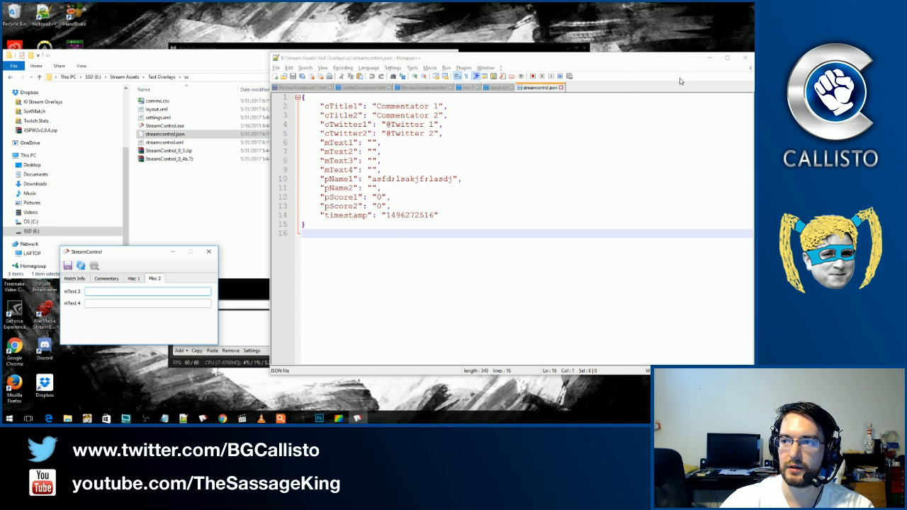
Switch to the Layout Documentation page in Chrome and read through the label, LineEdit, SpinBox and checkBox item sections.
{"action": "key", "text": "alt+Tab"}
{"action": "key", "text": "alt+Tab"}
{"action": "key", "text": "alt+Tab"}
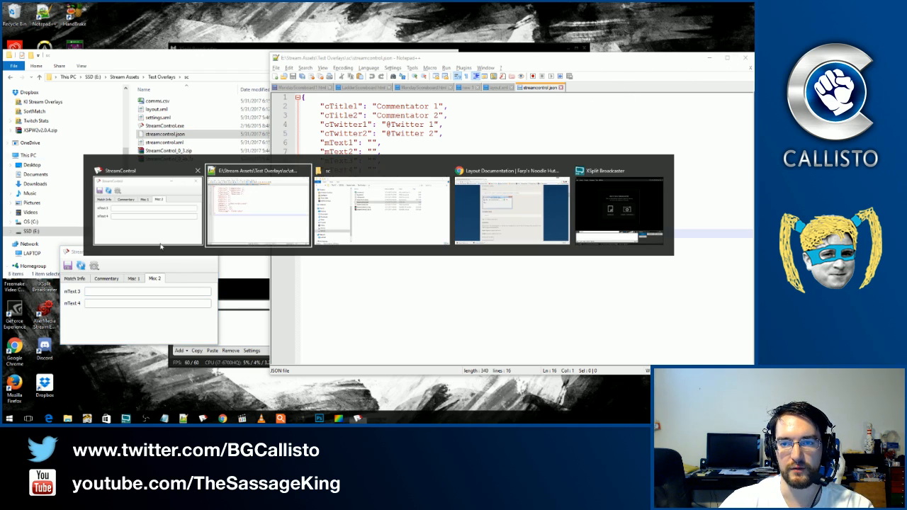
{"action": "key", "text": "alt+Tab"}
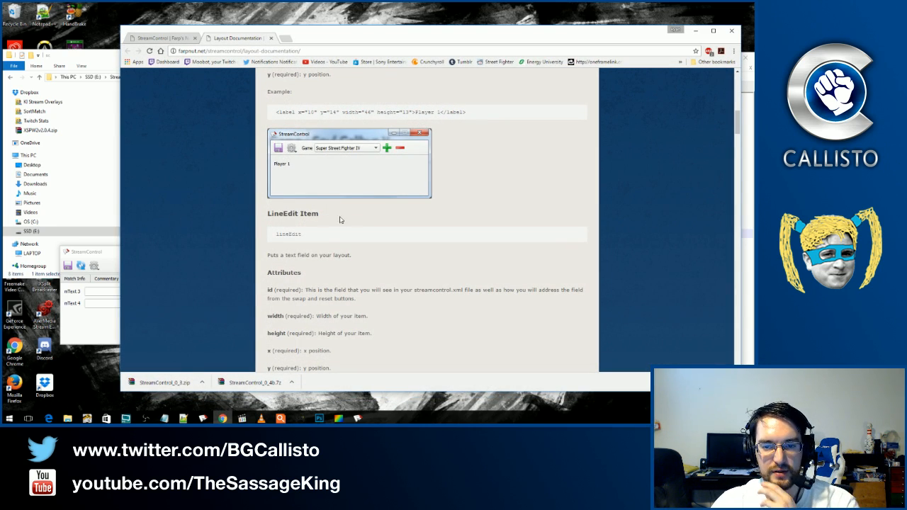
{"action": "scroll", "coordinate": [297, 223], "scroll_direction": "up", "scroll_amount": 1}
{"action": "scroll", "coordinate": [298, 213], "scroll_direction": "up", "scroll_amount": 1}
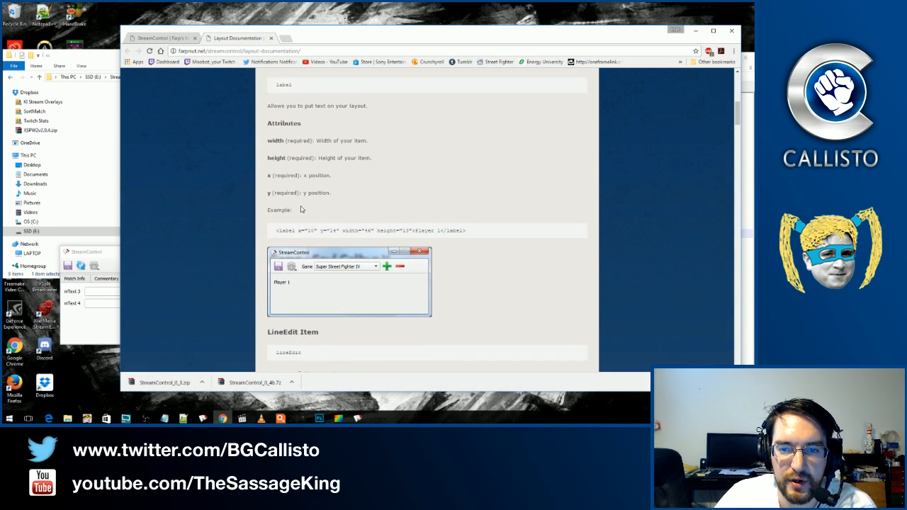
{"action": "scroll", "coordinate": [301, 209], "scroll_direction": "up", "scroll_amount": 1}
{"action": "scroll", "coordinate": [309, 192], "scroll_direction": "down", "scroll_amount": 1}
{"action": "scroll", "coordinate": [310, 192], "scroll_direction": "down", "scroll_amount": 6}
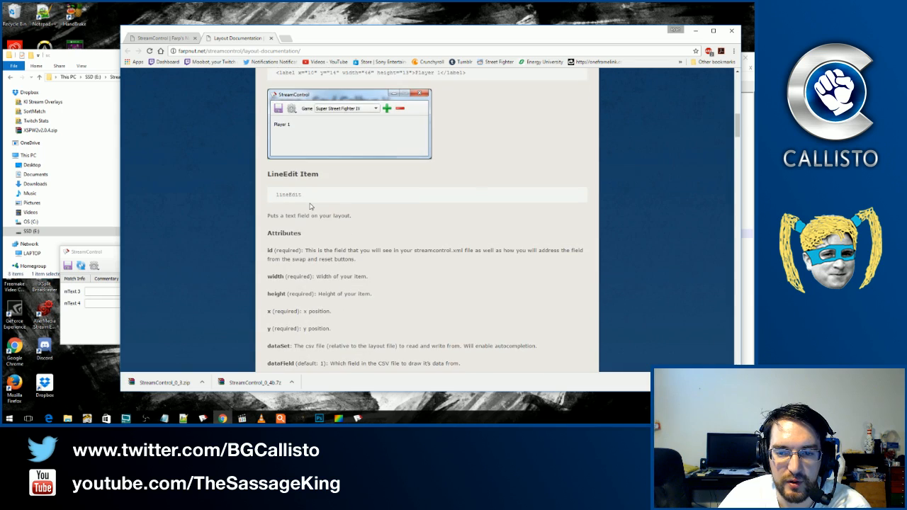
{"action": "scroll", "coordinate": [442, 272], "scroll_direction": "down", "scroll_amount": 2}
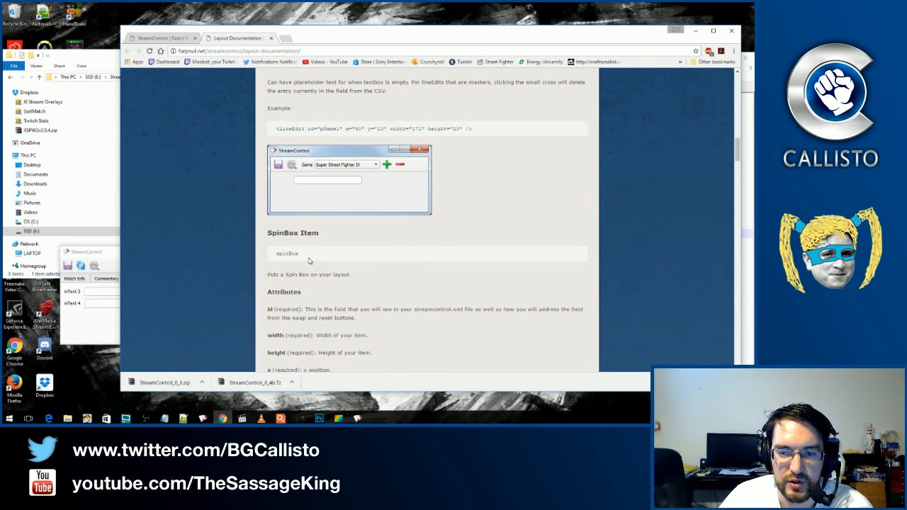
{"action": "scroll", "coordinate": [312, 259], "scroll_direction": "down", "scroll_amount": 7}
{"action": "scroll", "coordinate": [318, 254], "scroll_direction": "down", "scroll_amount": 2}
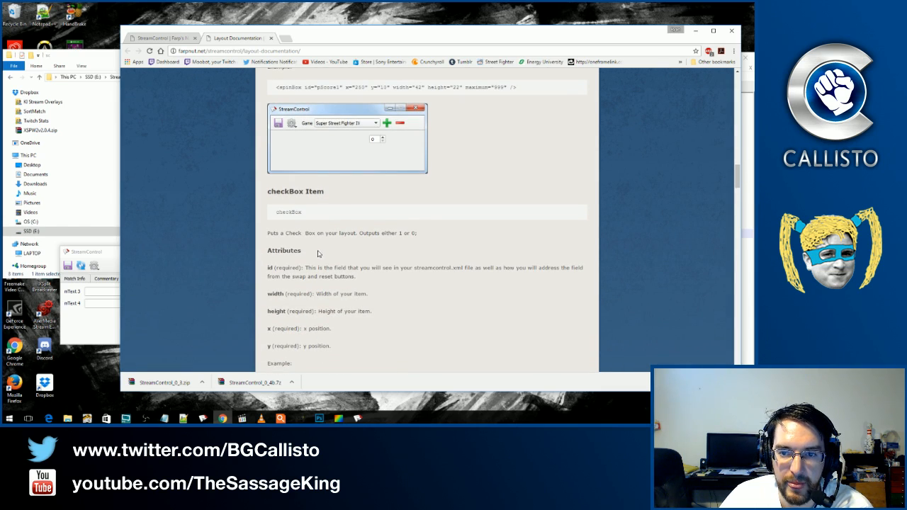
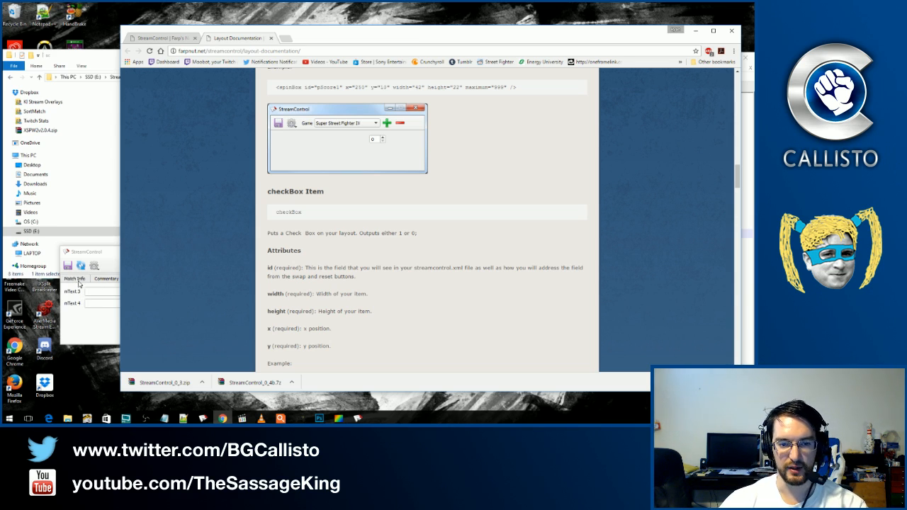
Show StreamControl's Match Info fields, and close streamcontrol.json in Notepad++ to return to the Match Info block of layout.xml.
{"action": "left_click", "coordinate": [78, 284]}
{"action": "key", "text": "alt+Tab"}
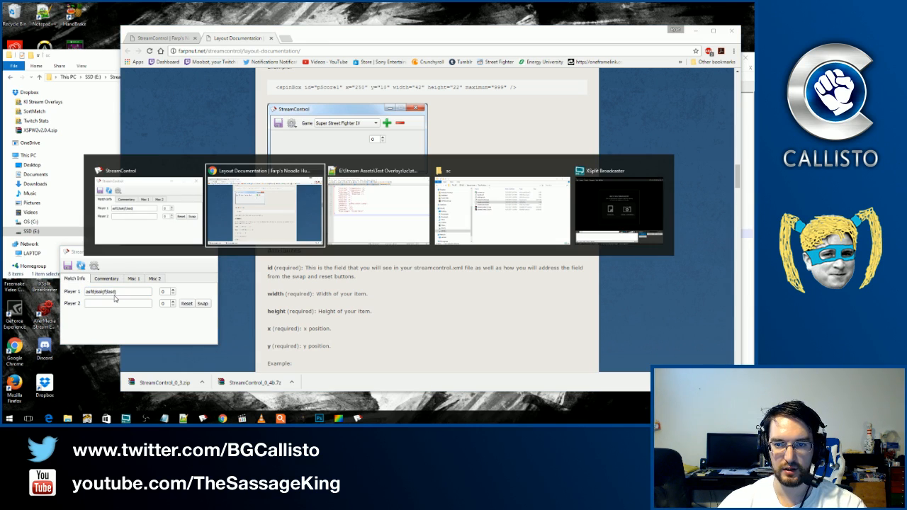
{"action": "key", "text": "alt+Tab"}
{"action": "key", "text": "alt+shift+Tab"}
{"action": "key", "text": "alt+Tab"}
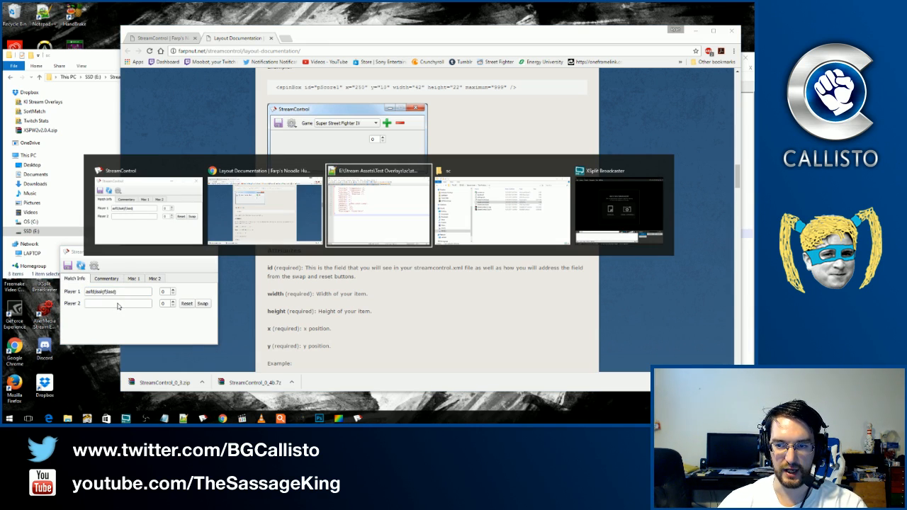
{"action": "key", "text": "alt+Tab"}
{"action": "key", "text": "alt+Tab"}
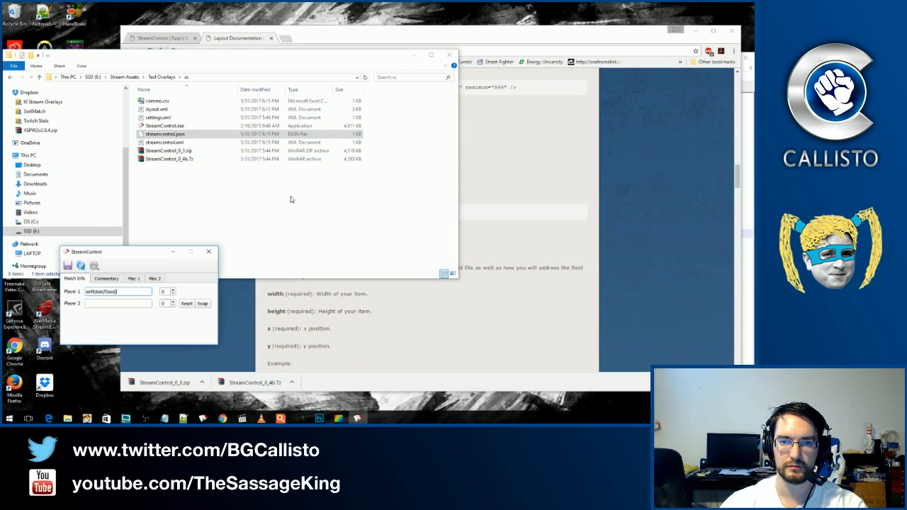
{"action": "key", "text": "alt+Tab"}
{"action": "key", "text": "alt+Tab"}
{"action": "key", "text": "alt+Tab"}
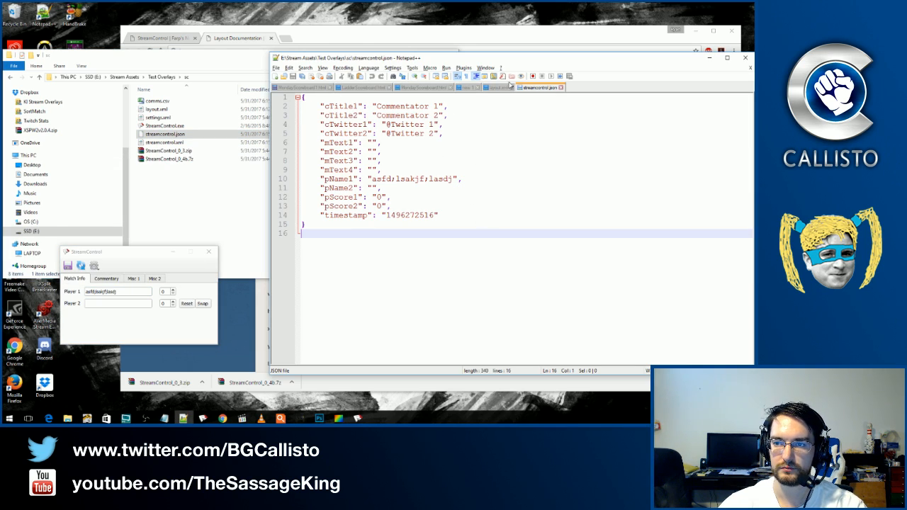
{"action": "left_click", "coordinate": [560, 87]}
{"action": "scroll", "coordinate": [547, 244], "scroll_direction": "down", "scroll_amount": 1}
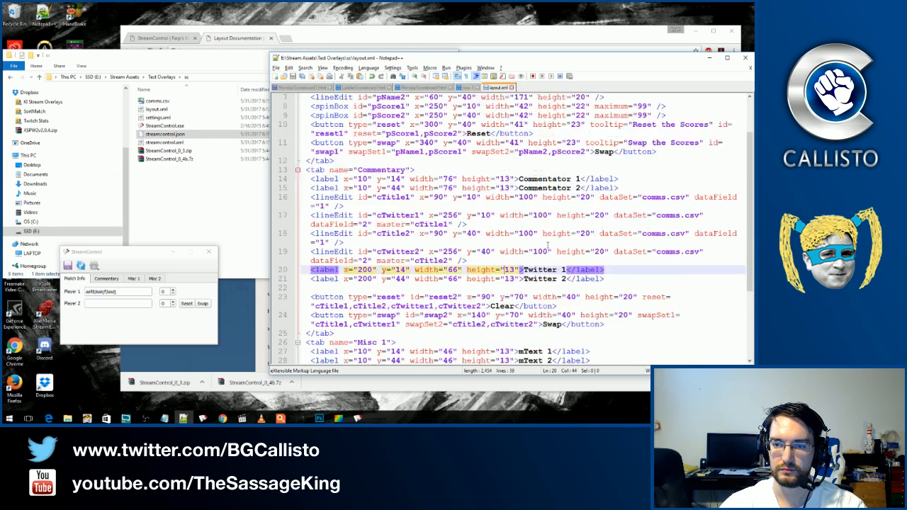
{"action": "scroll", "coordinate": [414, 236], "scroll_direction": "up", "scroll_amount": 2}
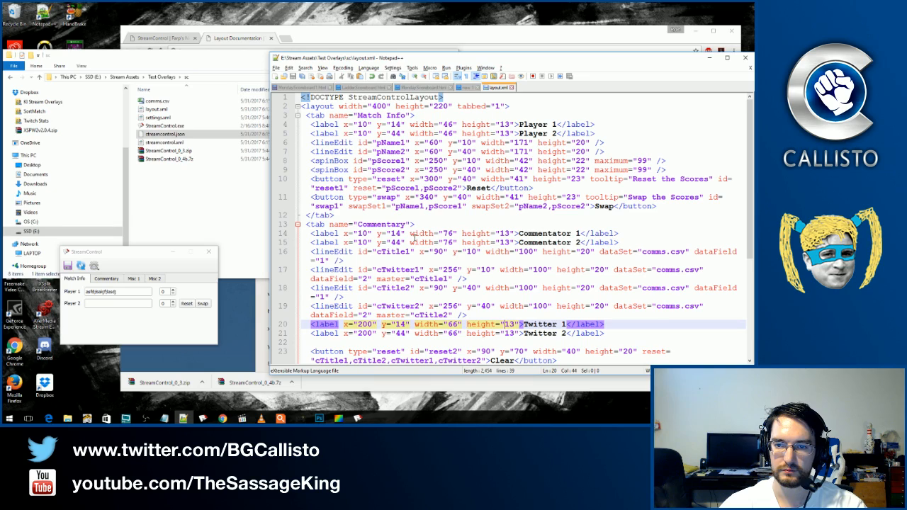
Add a label element below the Swap button in the Match Info block, with x="300", y="14" and a width attribute.
{"action": "left_click", "coordinate": [677, 210]}
{"action": "key", "text": "Return"}
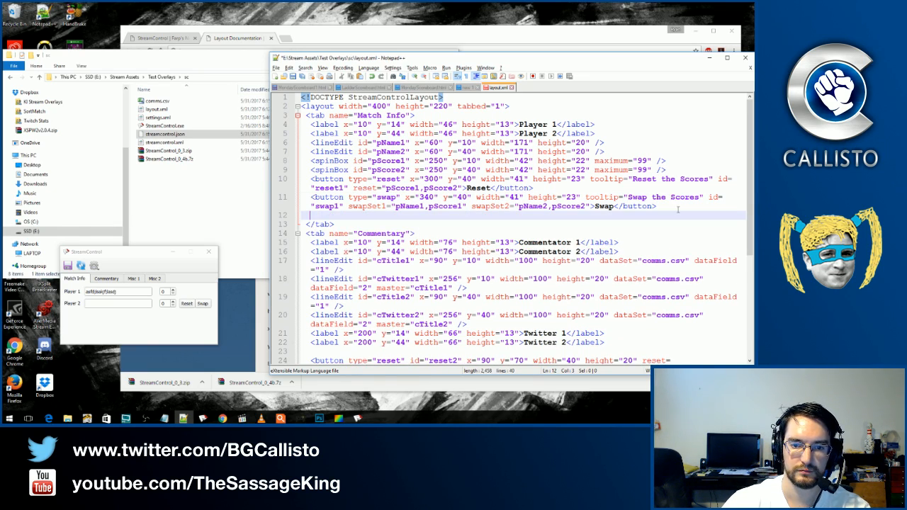
{"action": "type", "text": "<"}
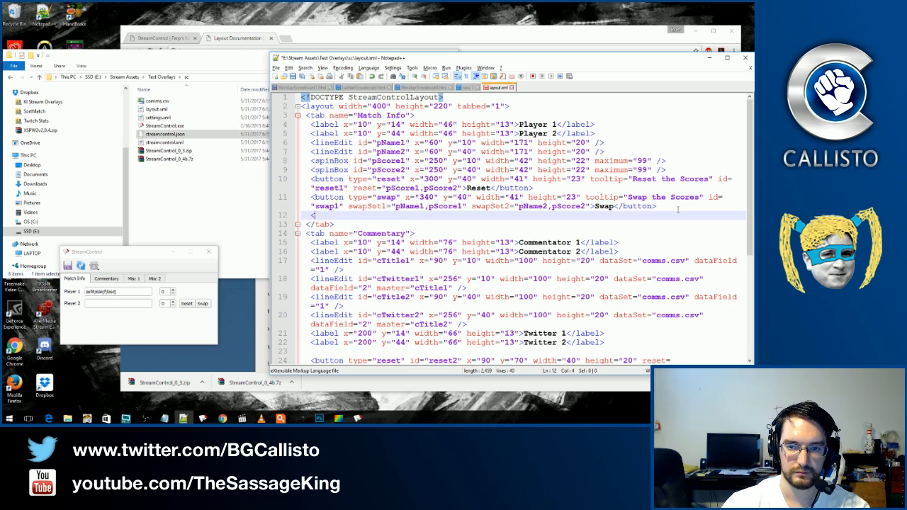
{"action": "type", "text": "label"}
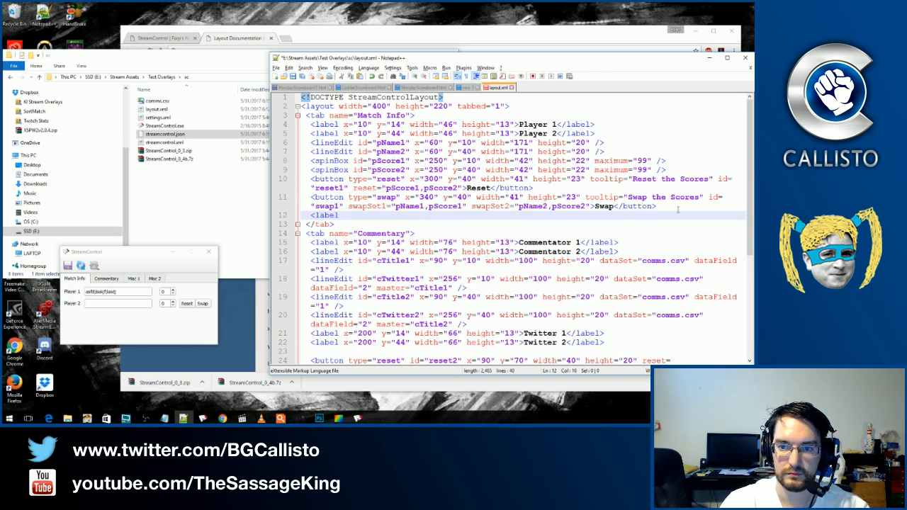
{"action": "type", "text": " x"}
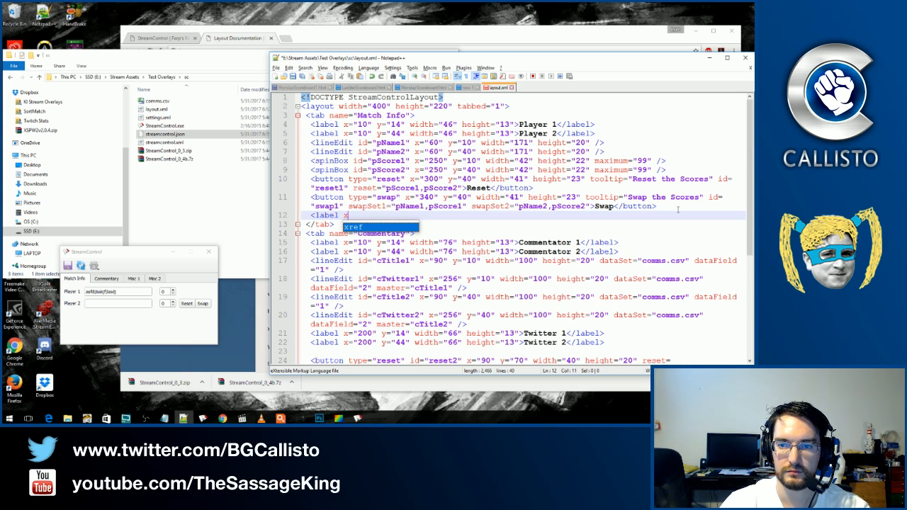
{"action": "type", "text": "=\""}
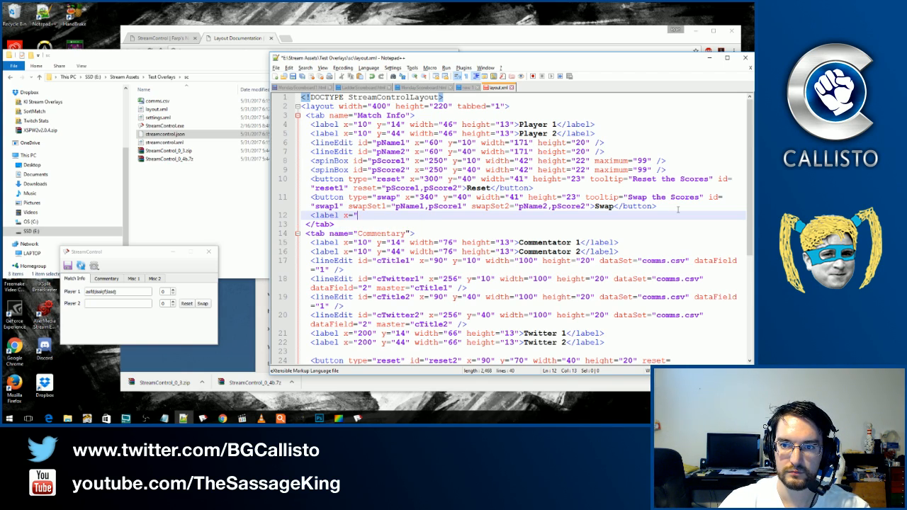
{"action": "type", "text": "300\" "}
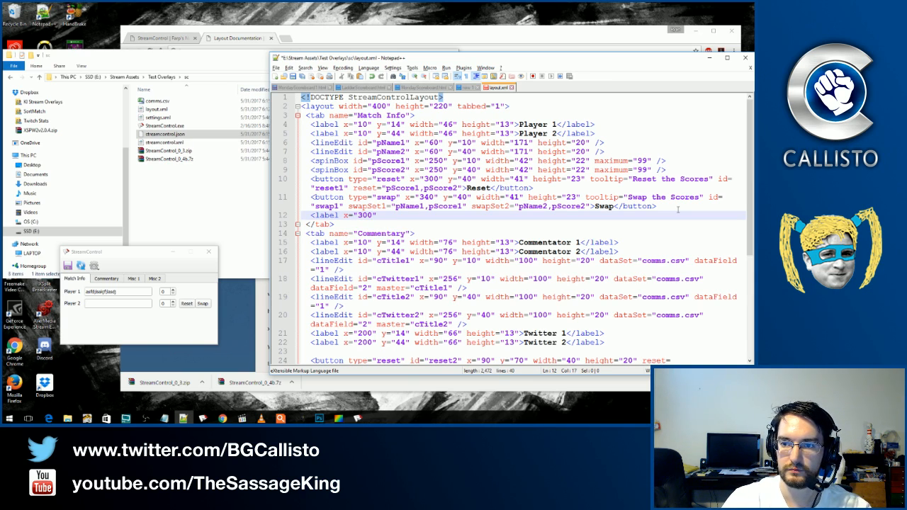
{"action": "type", "text": "y="}
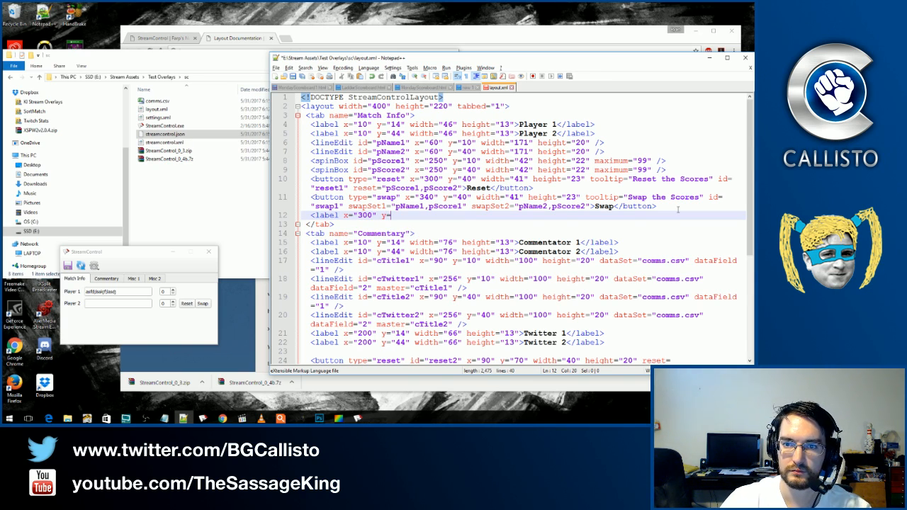
{"action": "type", "text": "\"14\" "}
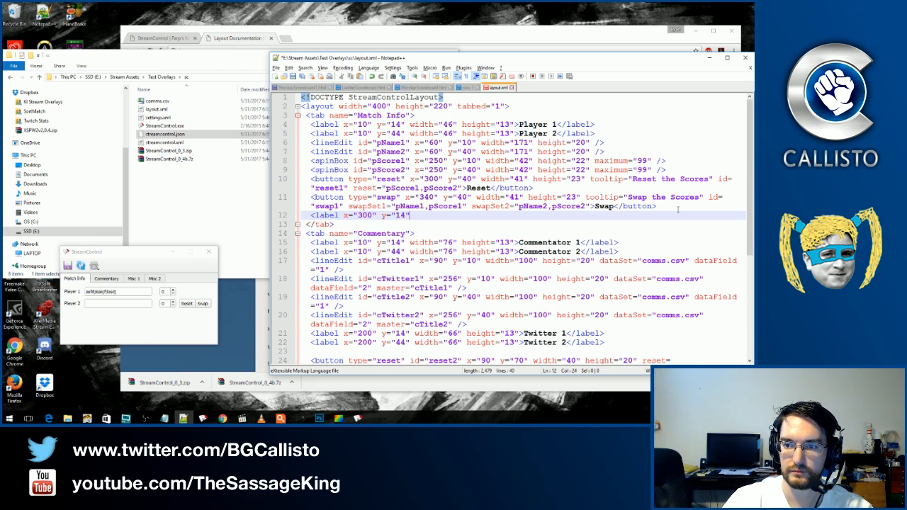
{"action": "type", "text": "width"}
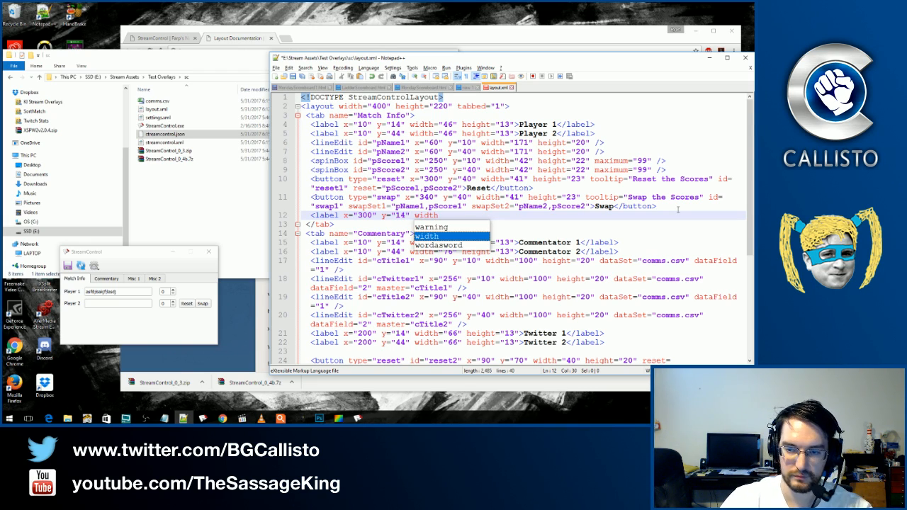
{"action": "type", "text": "="}
{"action": "key", "text": "Return"}
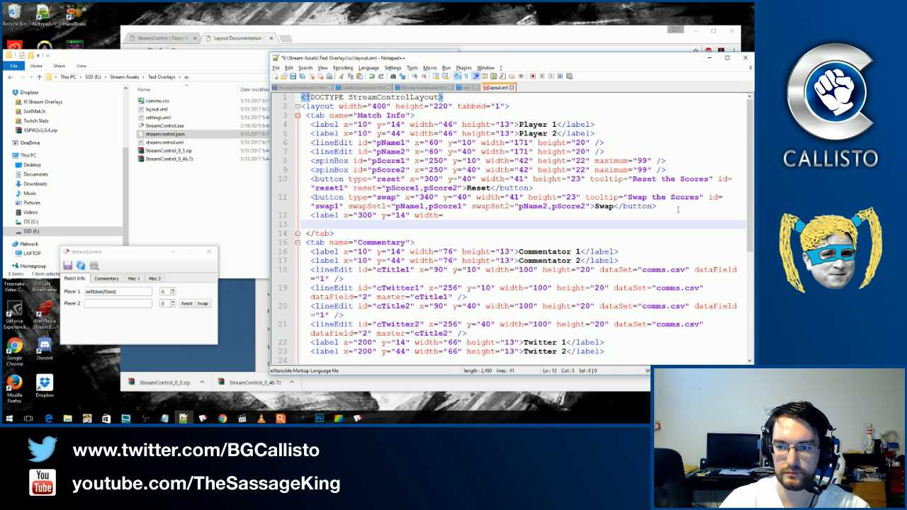
Give the new label in the Match Info section a width of 30, a height of 13 and the text Logo.
{"action": "key", "text": "Up"}
{"action": "key", "text": "End"}
{"action": "type", "text": "\"30\""}
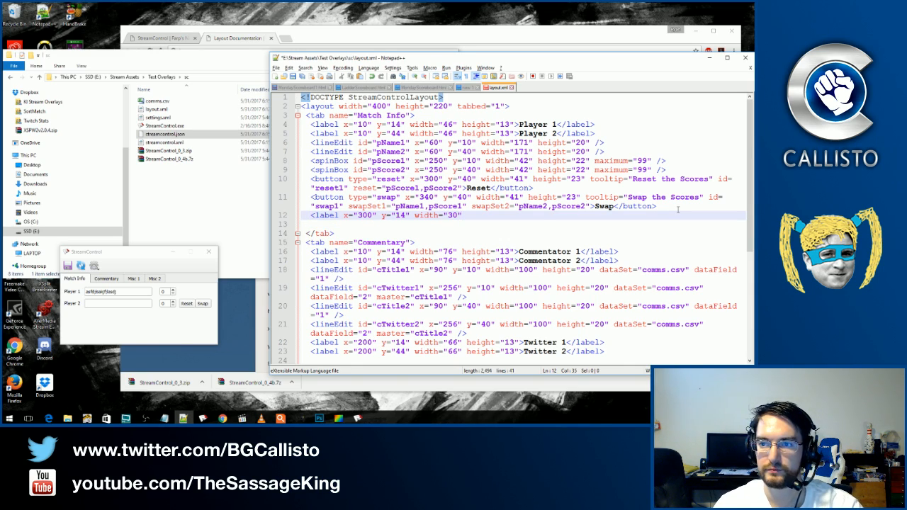
{"action": "type", "text": " height="}
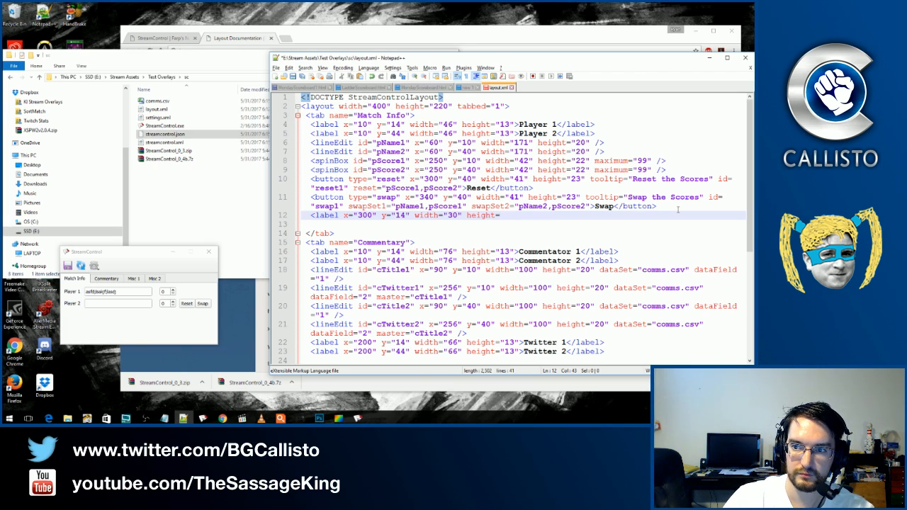
{"action": "type", "text": "\"13\""}
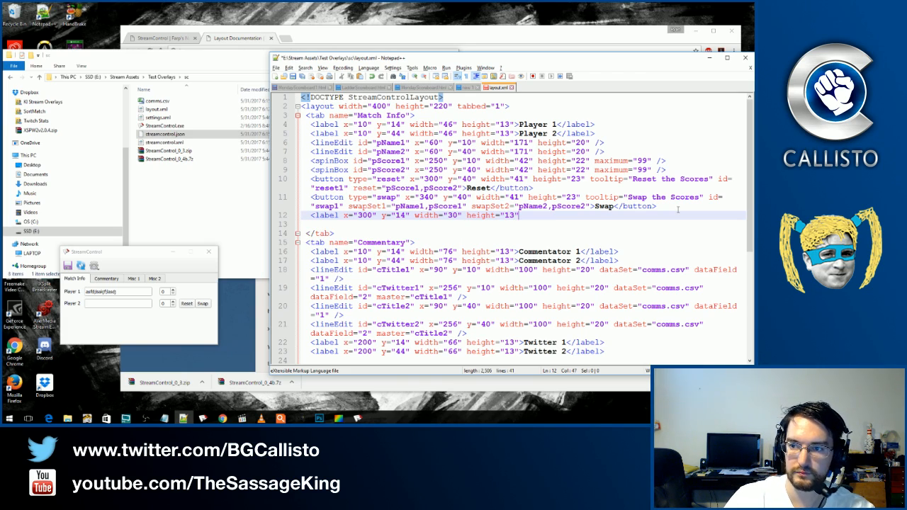
{"action": "type", "text": ">Logo"}
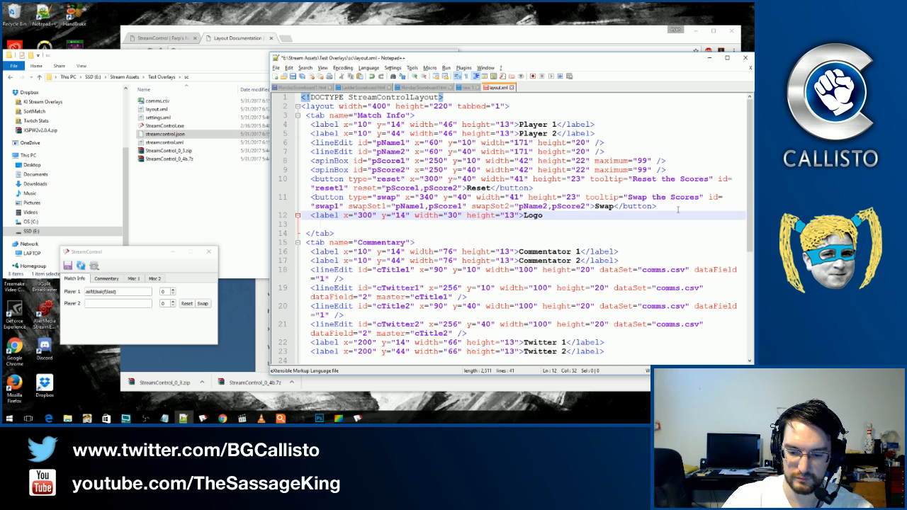
Finish the Logo label line with a closing label tag.
{"action": "type", "text": "</l"}
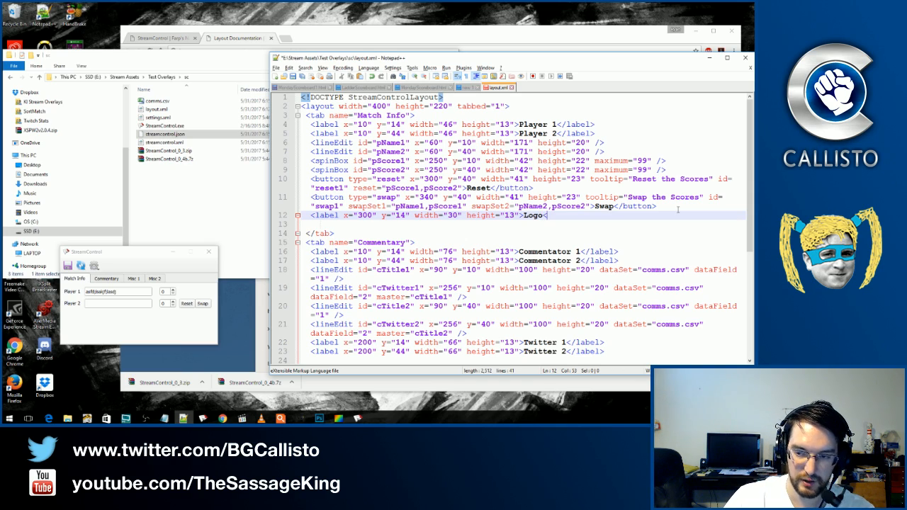
{"action": "key", "text": "BackSpace"}
{"action": "key", "text": "BackSpace"}
{"action": "type", "text": "label"}
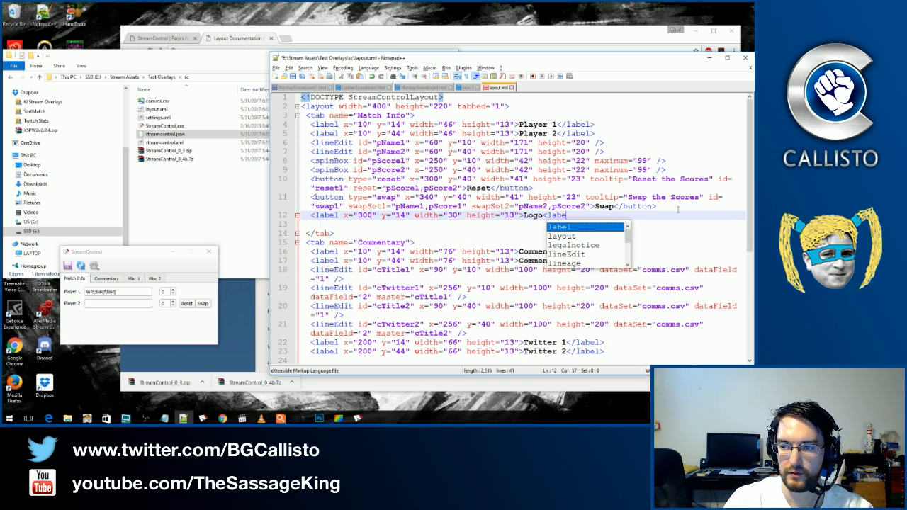
{"action": "type", "text": ">"}
{"action": "key", "text": "BackSpace"}
{"action": "key", "text": "Left"}
{"action": "key", "text": "Left"}
{"action": "key", "text": "Left"}
{"action": "key", "text": "Left"}
{"action": "key", "text": "Left"}
{"action": "type", "text": "/"}
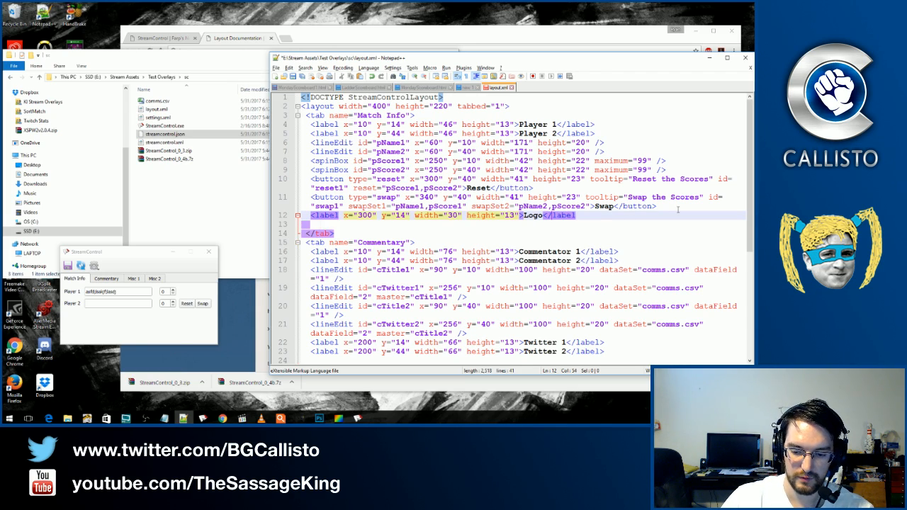
{"action": "type", "text": ">"}
Save layout.xml and reload the layout in StreamControl.
{"action": "key", "text": "ctrl+s"}
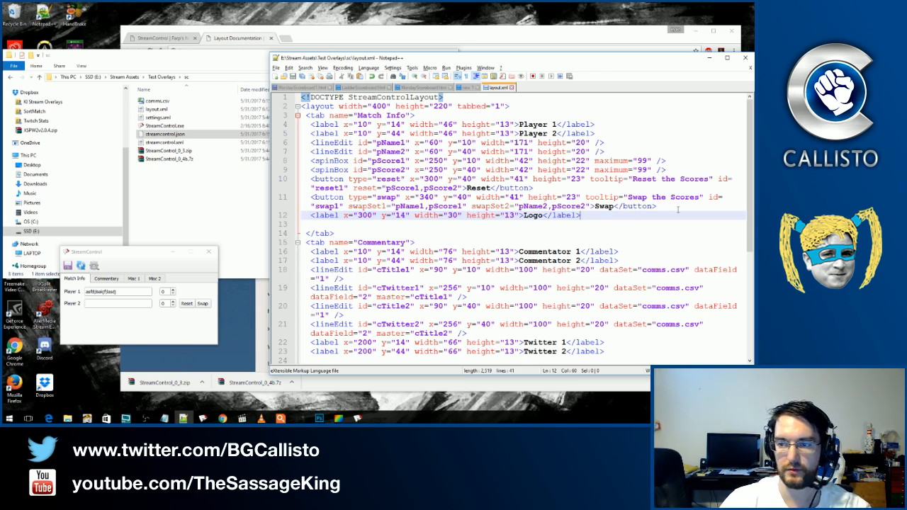
{"action": "right_click", "coordinate": [489, 184]}
{"action": "left_click", "coordinate": [85, 266]}
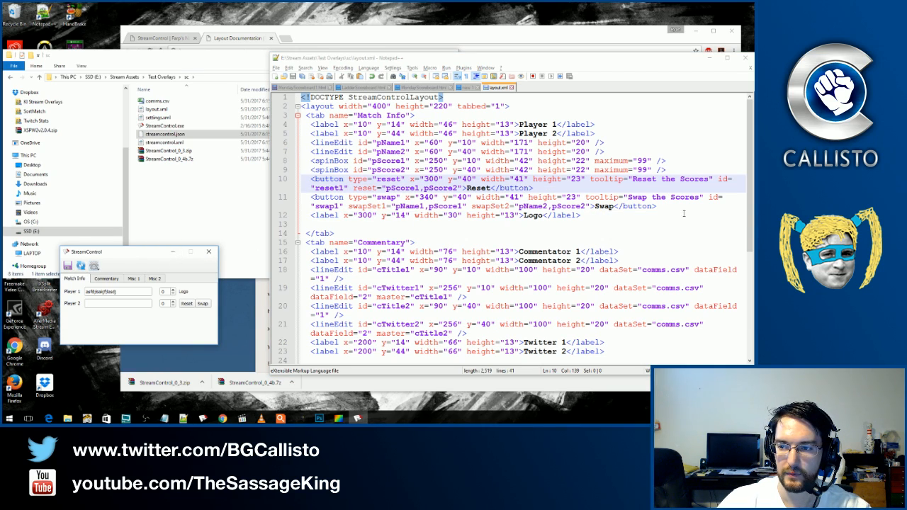
Start a checkBox element on the empty line below the Logo label.
{"action": "left_click", "coordinate": [592, 224]}
{"action": "type", "text": "<checkBox"}
{"action": "key", "text": "Left"}
{"action": "key", "text": "Left"}
{"action": "key", "text": "Left"}
{"action": "key", "text": "shift+End"}
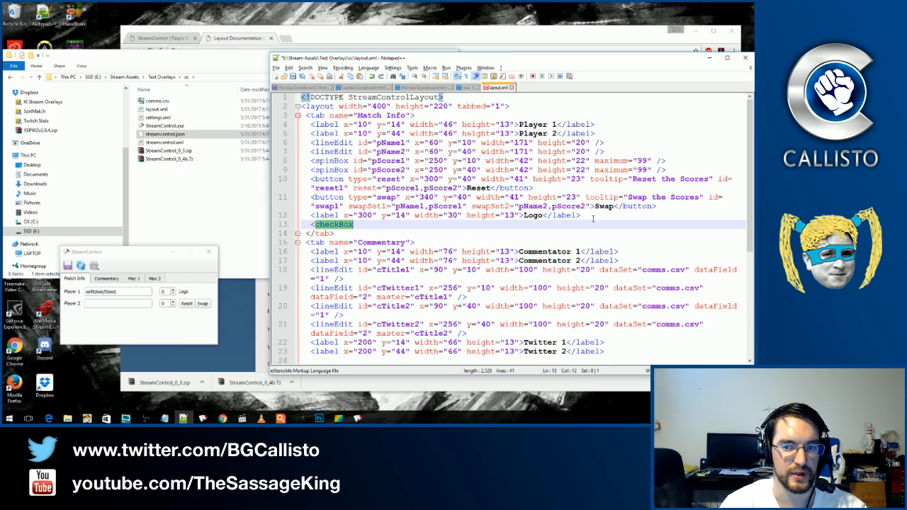
{"action": "key", "text": "Right"}
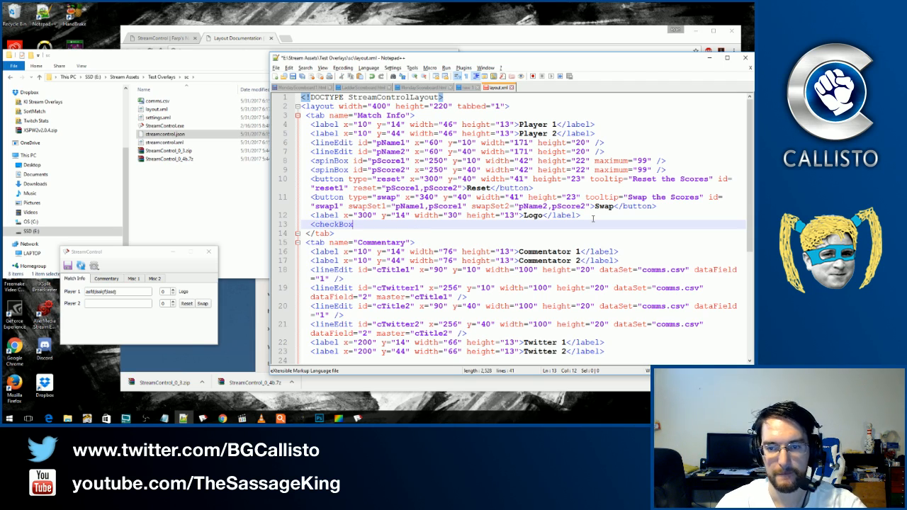
Position the new checkBox element at x 340 and y 10.
{"action": "type", "text": "x"}
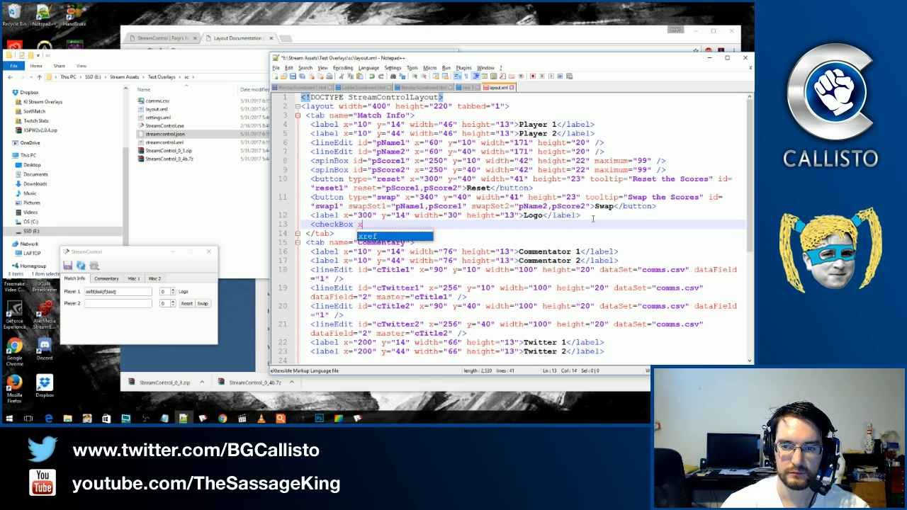
{"action": "type", "text": "=\""}
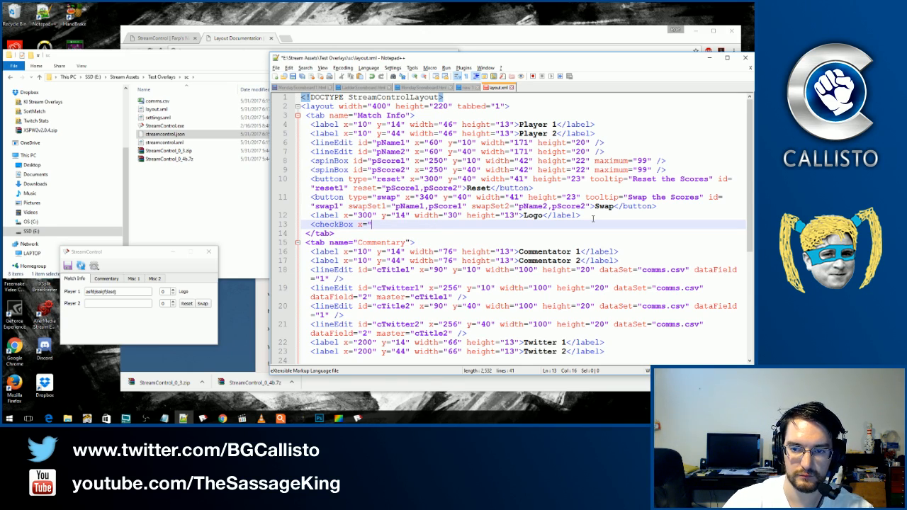
{"action": "type", "text": "340"}
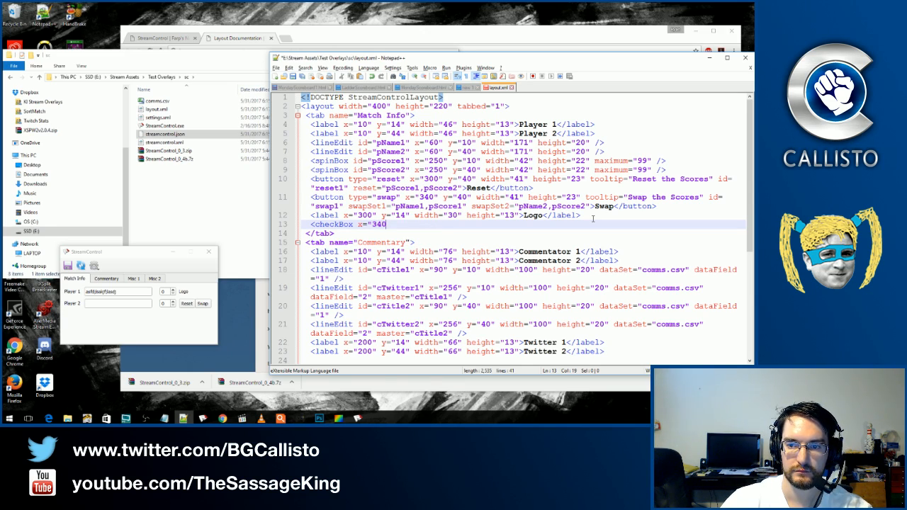
{"action": "type", "text": "\""}
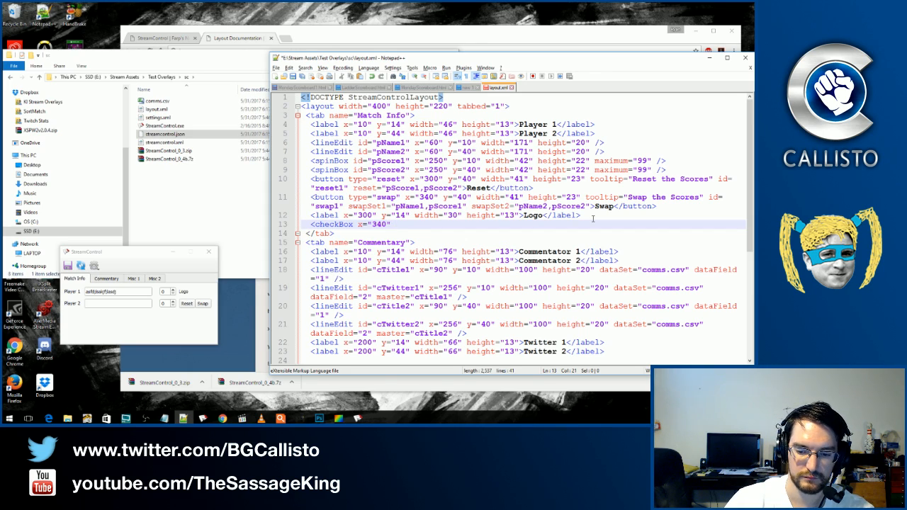
{"action": "type", "text": " y"}
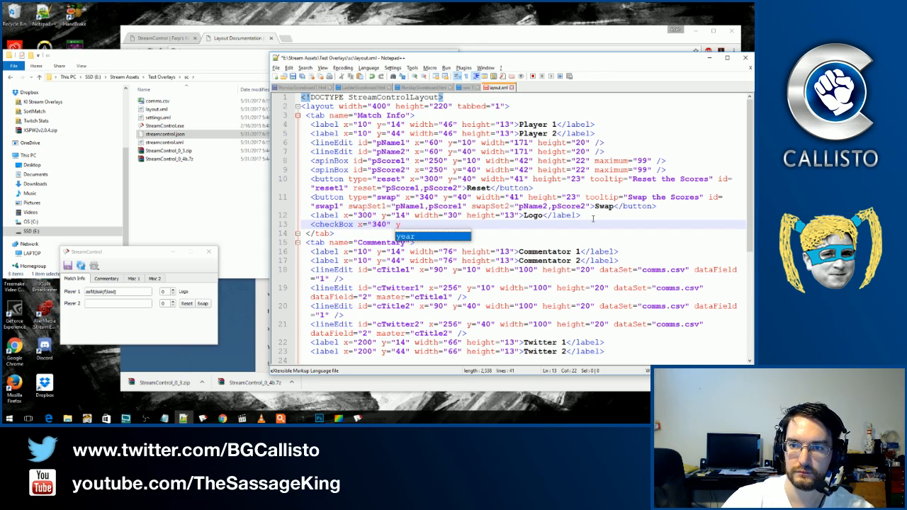
{"action": "type", "text": "=\"10\""}
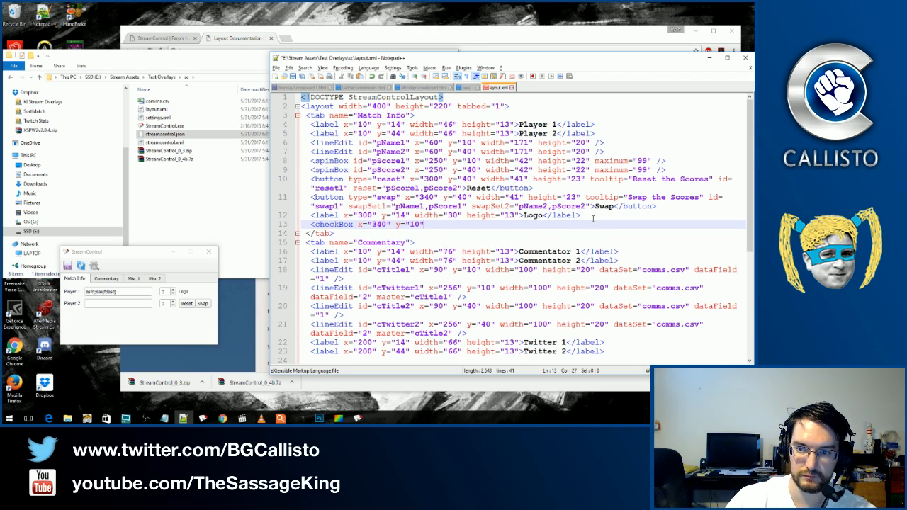
{"action": "type", "text": " width"}
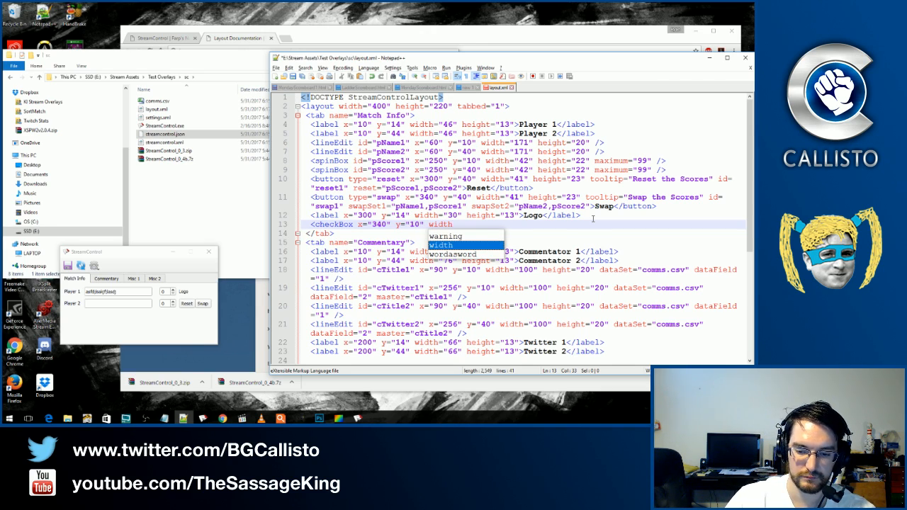
{"action": "type", "text": "\"="}
{"action": "key", "text": "BackSpace"}
{"action": "key", "text": "BackSpace"}
{"action": "key", "text": "BackSpace"}
{"action": "key", "text": "BackSpace"}
{"action": "key", "text": "BackSpace"}
{"action": "key", "text": "BackSpace"}
{"action": "key", "text": "BackSpace"}
{"action": "key", "text": "BackSpace"}
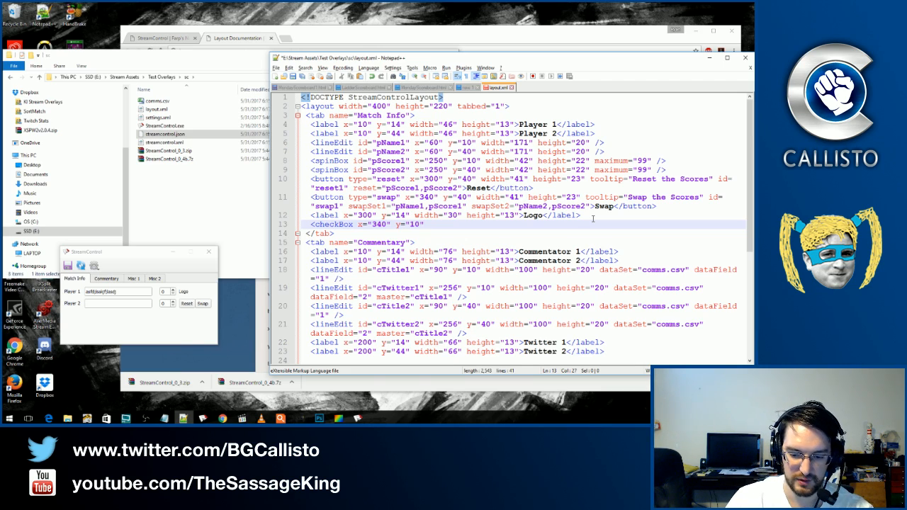
Set the checkBox element's id to Logo and add its closing checkBox tag.
{"action": "type", "text": "id"}
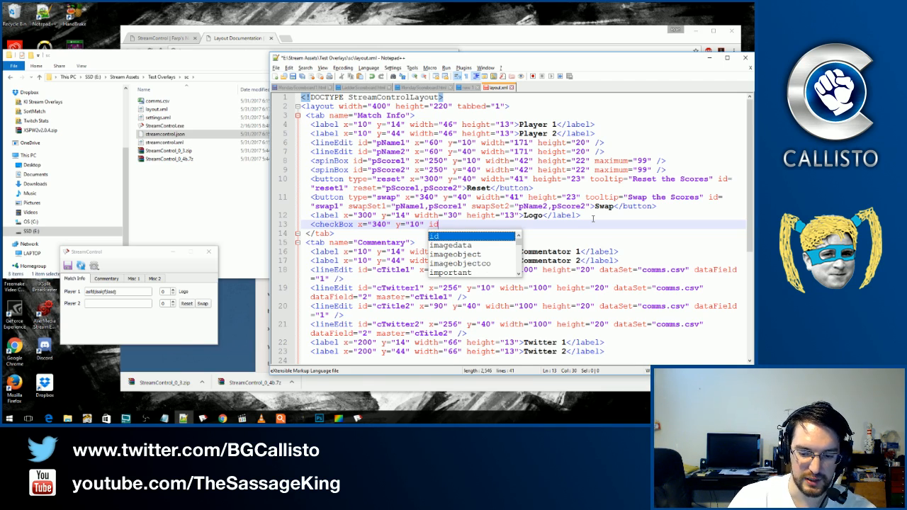
{"action": "type", "text": "=\"Logo\""}
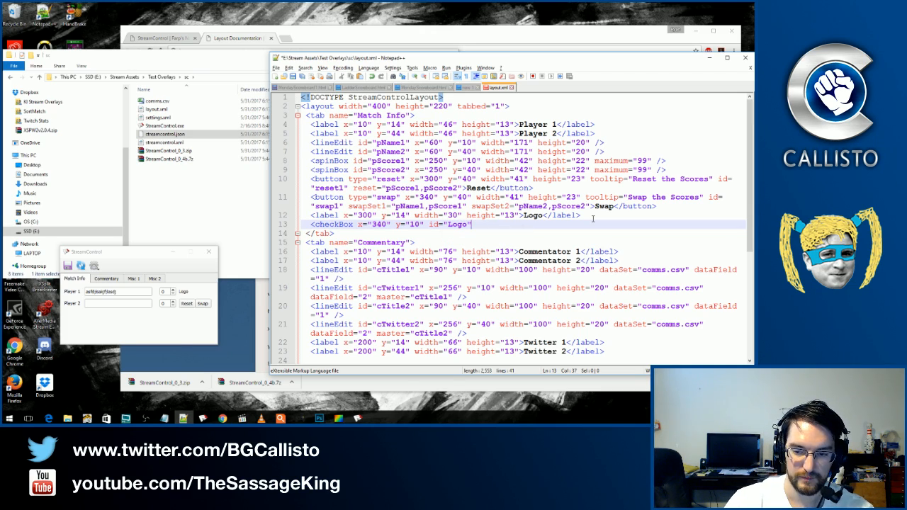
{"action": "type", "text": "?"}
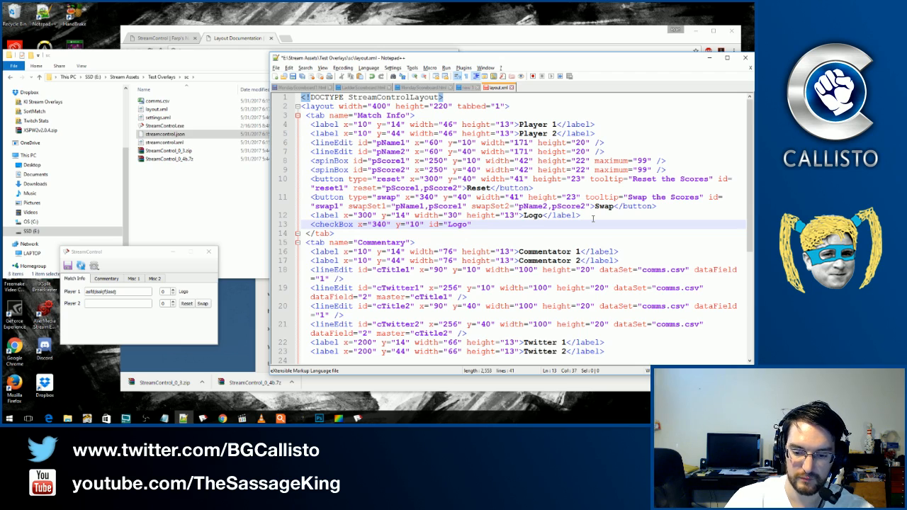
{"action": "type", "text": "</"}
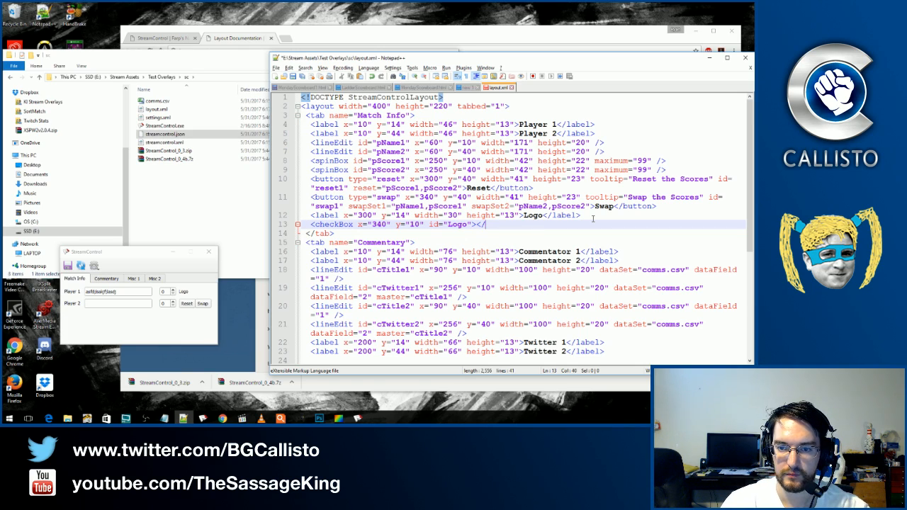
{"action": "type", "text": "checkBox"}
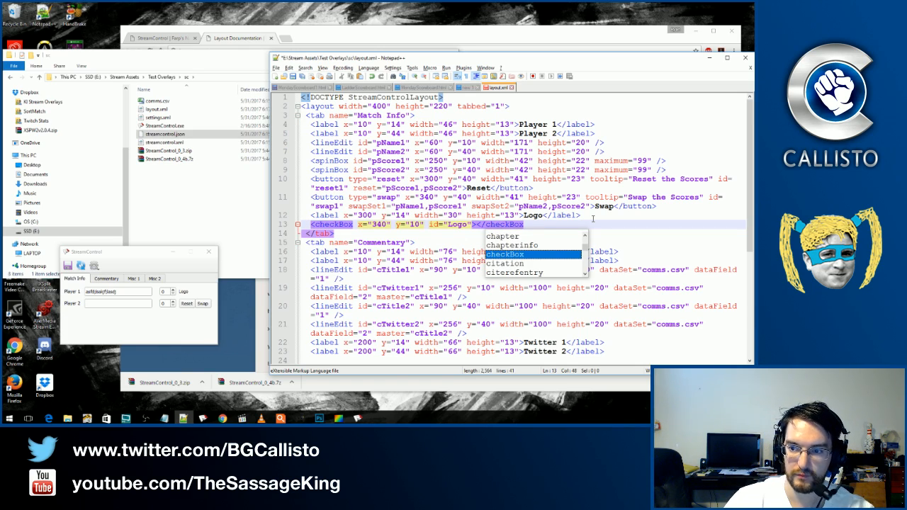
{"action": "type", "text": ">"}
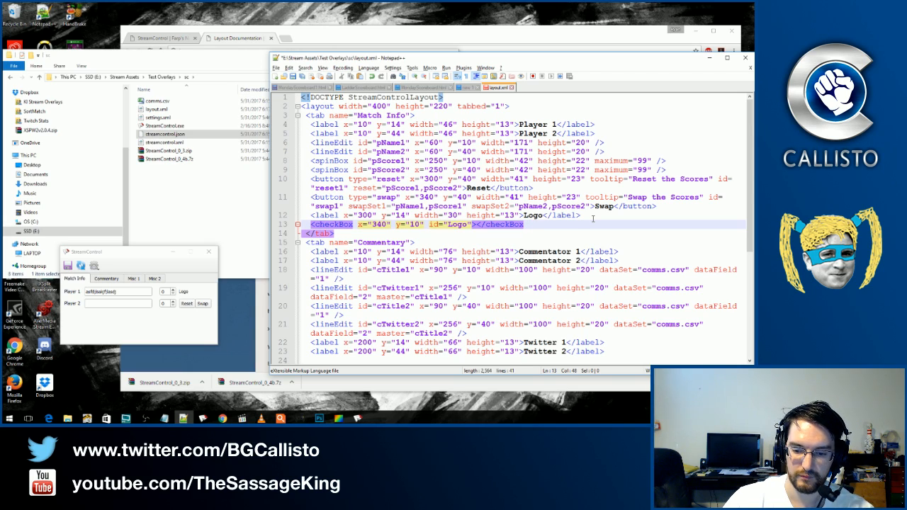
Save layout.xml with the new check box, reload it in StreamControl and dismiss the message.
{"action": "key", "text": "ctrl+s"}
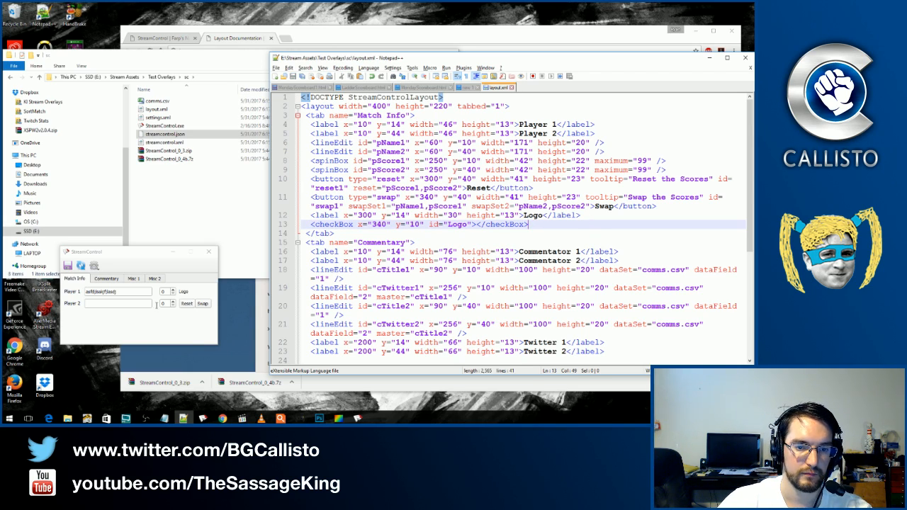
{"action": "left_click", "coordinate": [80, 265]}
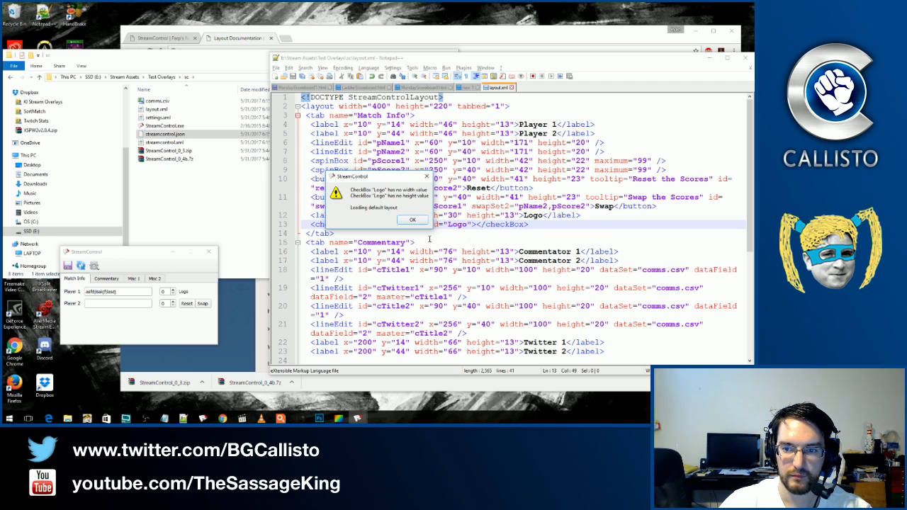
{"action": "left_click", "coordinate": [413, 220]}
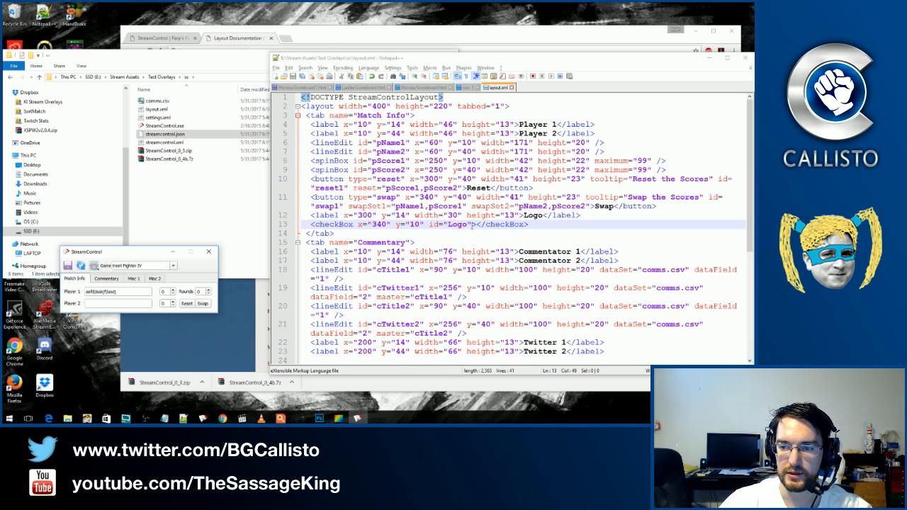
Add width 10 and height 10 to the Logo checkBox element, then save and reload the layout in StreamControl.
{"action": "left_click", "coordinate": [473, 224]}
{"action": "type", "text": "width=\""}
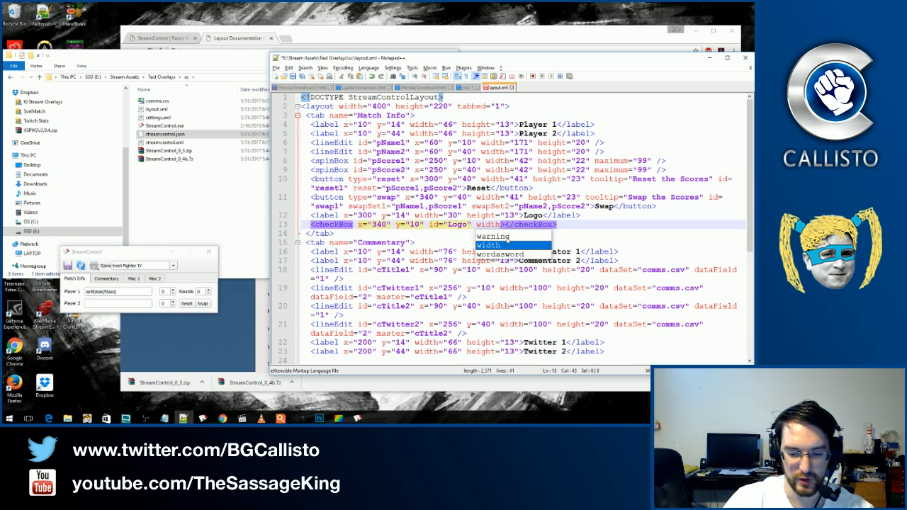
{"action": "type", "text": "10\" heigh"}
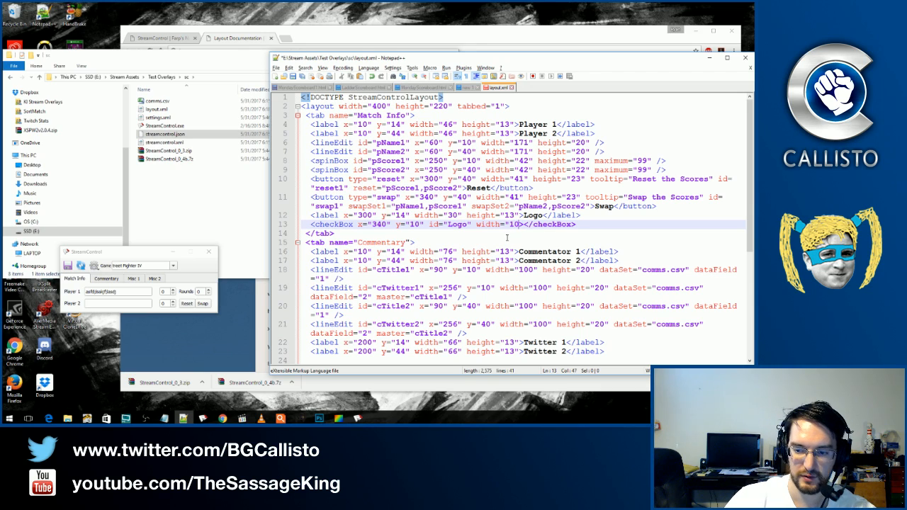
{"action": "type", "text": "t=\""}
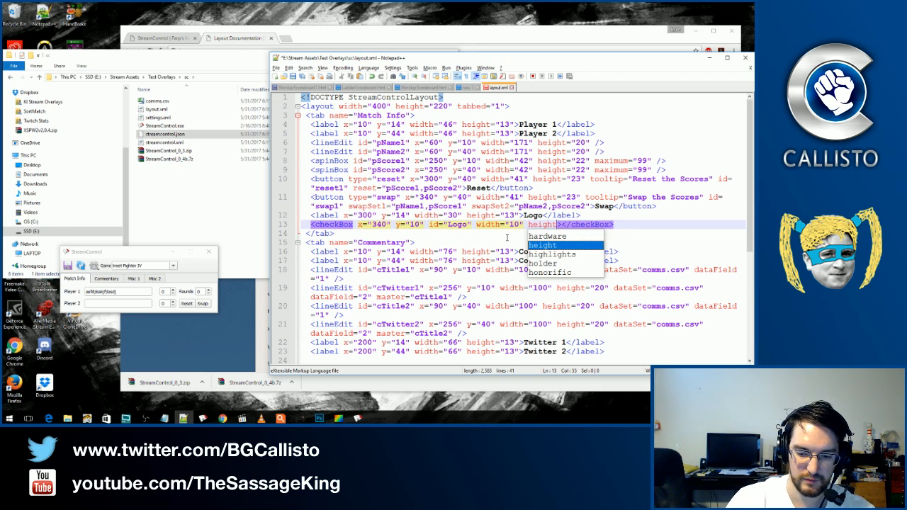
{"action": "type", "text": "10\""}
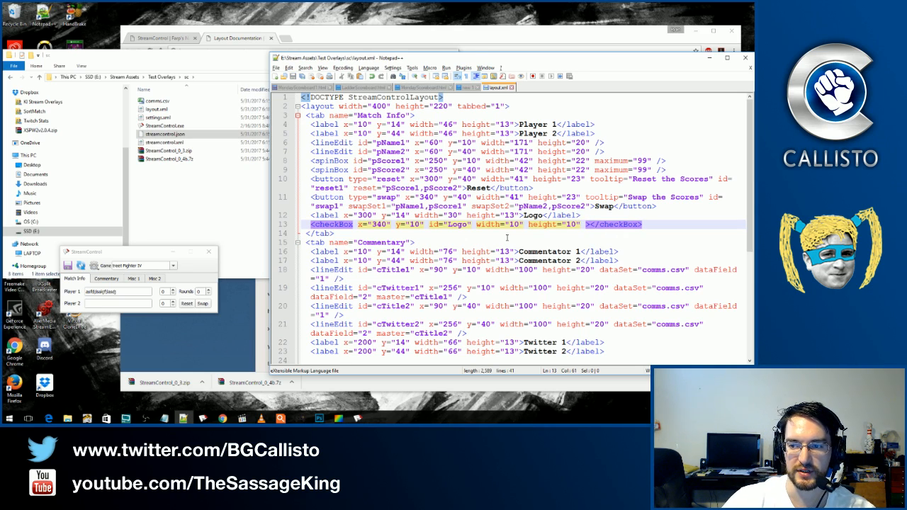
{"action": "left_click", "coordinate": [104, 256]}
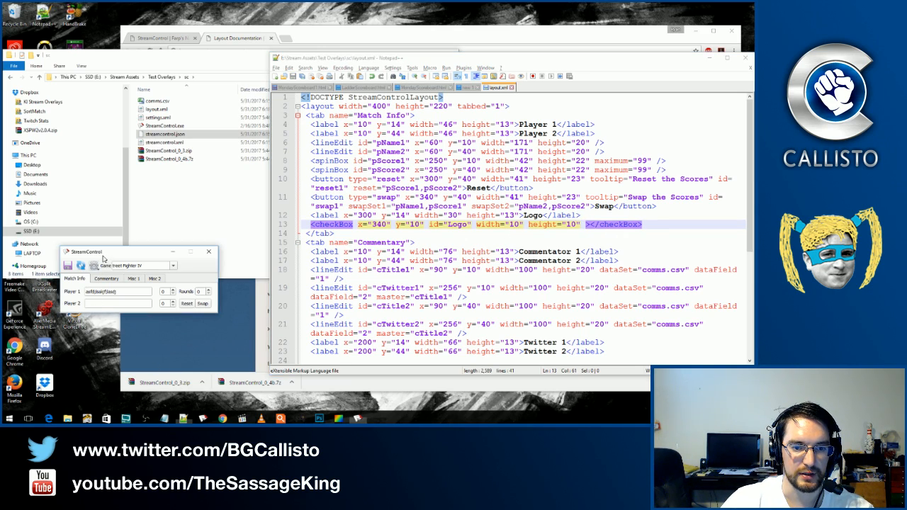
{"action": "left_click", "coordinate": [80, 265]}
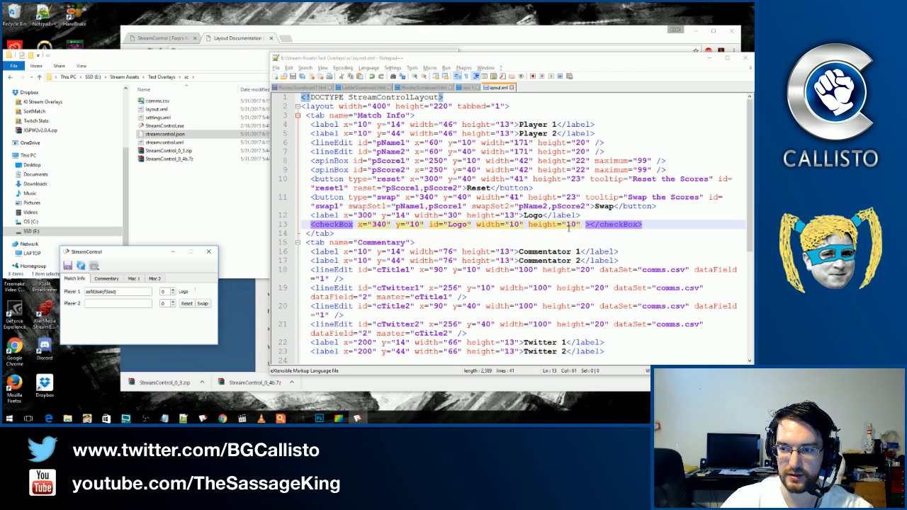
Set the Logo checkBox element's width to 20 in layout.xml.
{"action": "left_click", "coordinate": [516, 224]}
{"action": "key", "text": "shift+Right"}
{"action": "key", "text": "shift+Right"}
{"action": "type", "text": "20"}
{"action": "key", "text": "Down"}
{"action": "key", "text": "Down"}
{"action": "key", "text": "Home"}
{"action": "key", "text": "Up"}
{"action": "key", "text": "Up"}
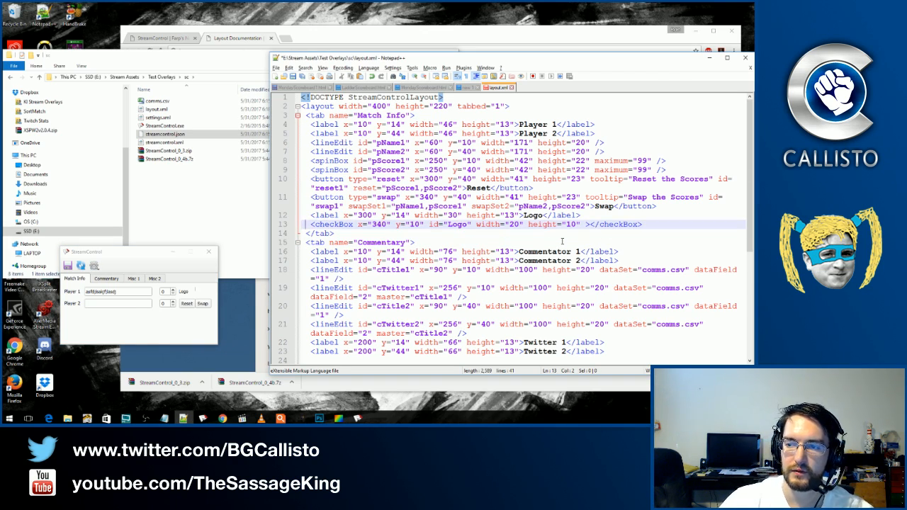
Set the Logo checkBox element's height to 20, save layout.xml and reload the layout in StreamControl.
{"action": "double_click", "coordinate": [569, 224]}
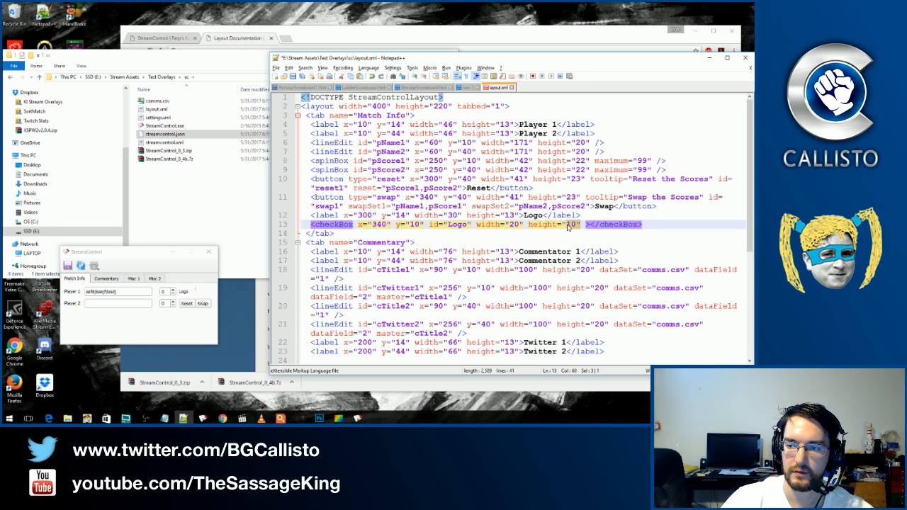
{"action": "type", "text": "20"}
{"action": "key", "text": "ctrl+s"}
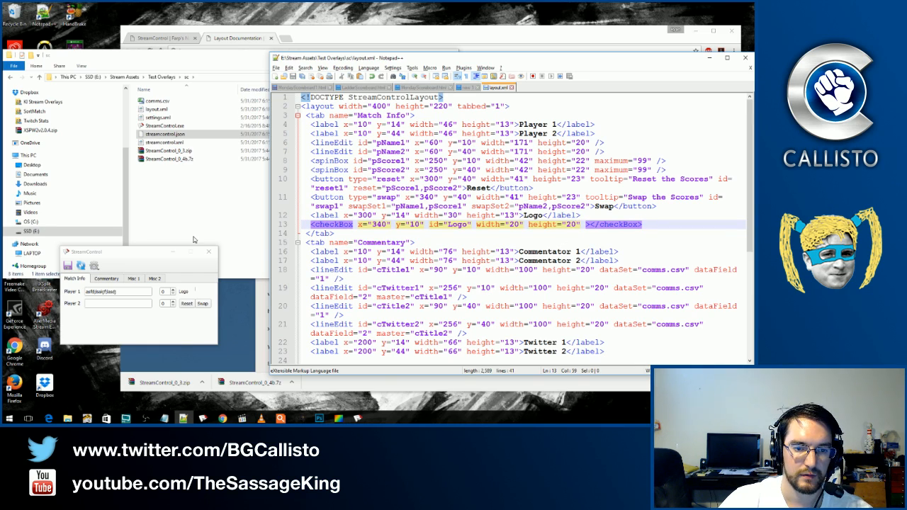
{"action": "left_click", "coordinate": [80, 266]}
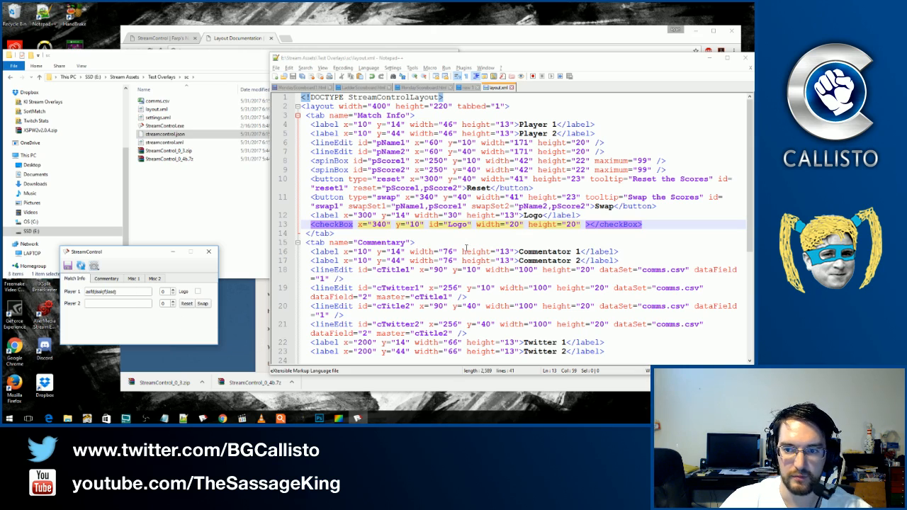
Change the Logo checkBox element's x position to 330, then save layout.xml and reload it in StreamControl.
{"action": "left_click", "coordinate": [375, 224]}
{"action": "key", "text": "Delete"}
{"action": "type", "text": "3"}
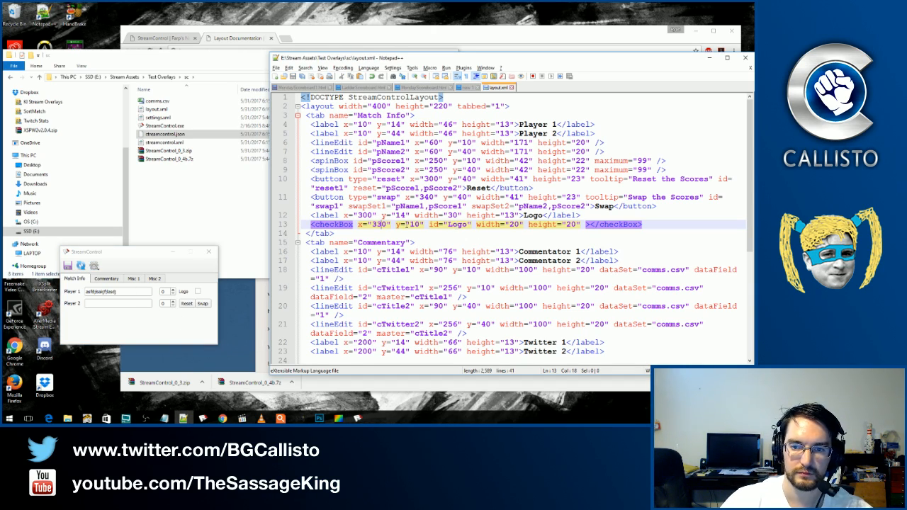
{"action": "left_click", "coordinate": [67, 267]}
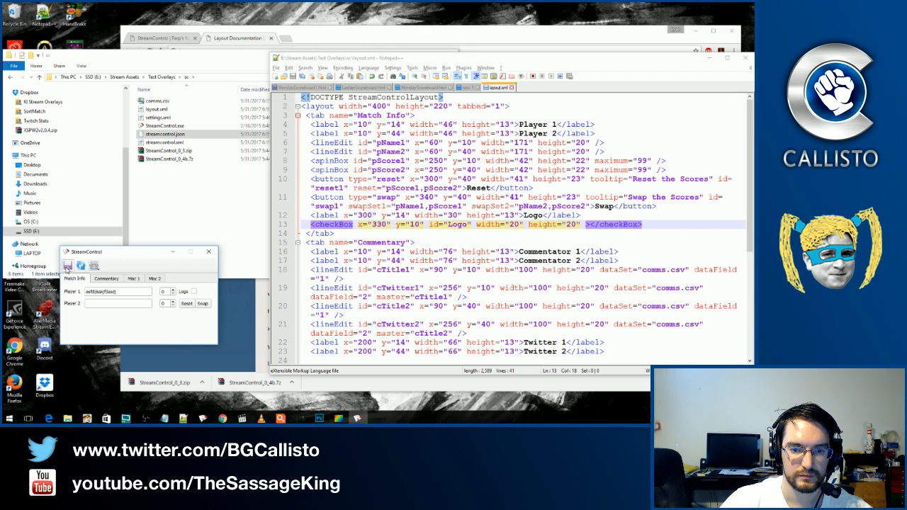
Tick the Logo check box in StreamControl, save, and inspect the Logo entry in streamcontrol.json in Notepad++.
{"action": "left_click", "coordinate": [194, 292]}
{"action": "left_click", "coordinate": [194, 292]}
{"action": "left_click", "coordinate": [194, 292]}
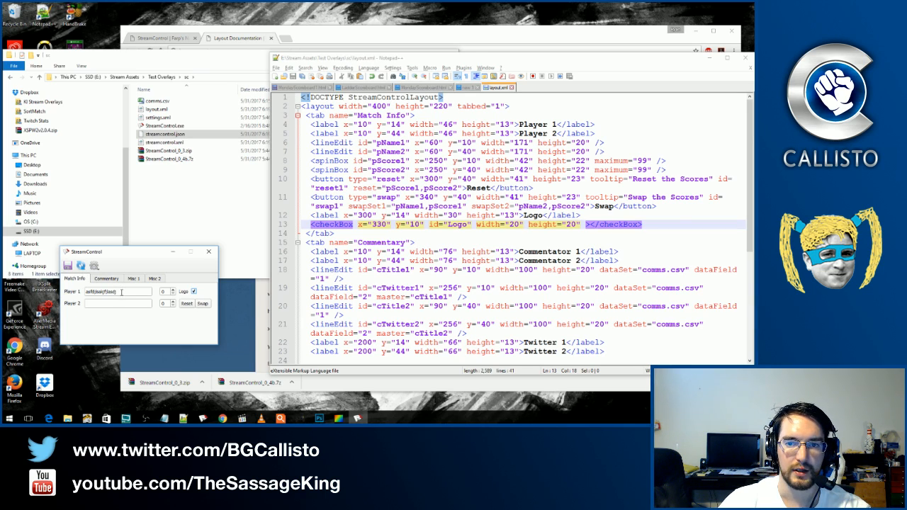
{"action": "key", "text": "alt+Tab"}
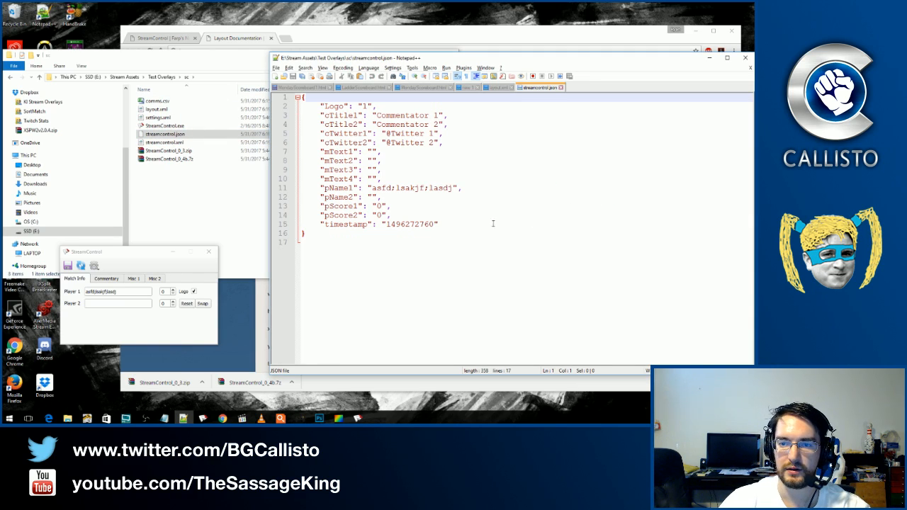
{"action": "left_click_drag", "start_coordinate": [325, 106], "coordinate": [343, 106]}
{"action": "left_click", "coordinate": [367, 106]}
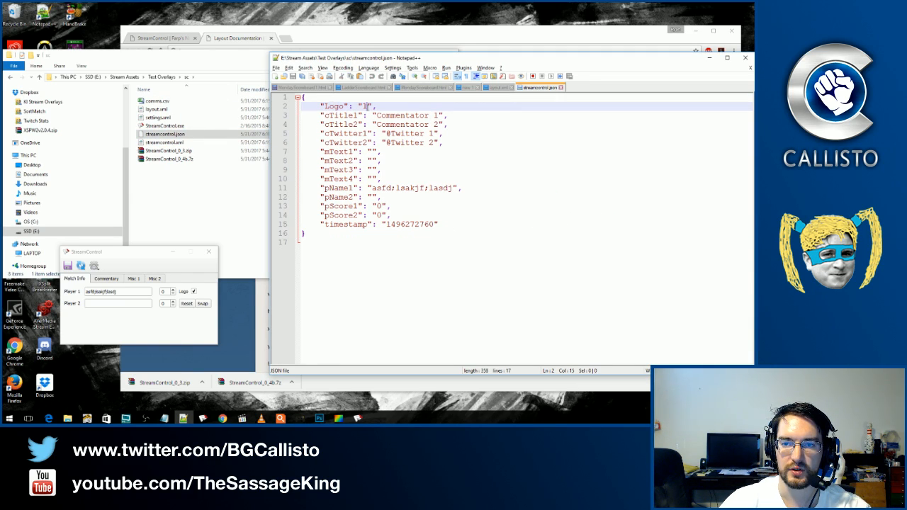
Untick the Logo check box in StreamControl, save the data, and reload streamcontrol.json in Notepad++.
{"action": "left_click", "coordinate": [193, 293]}
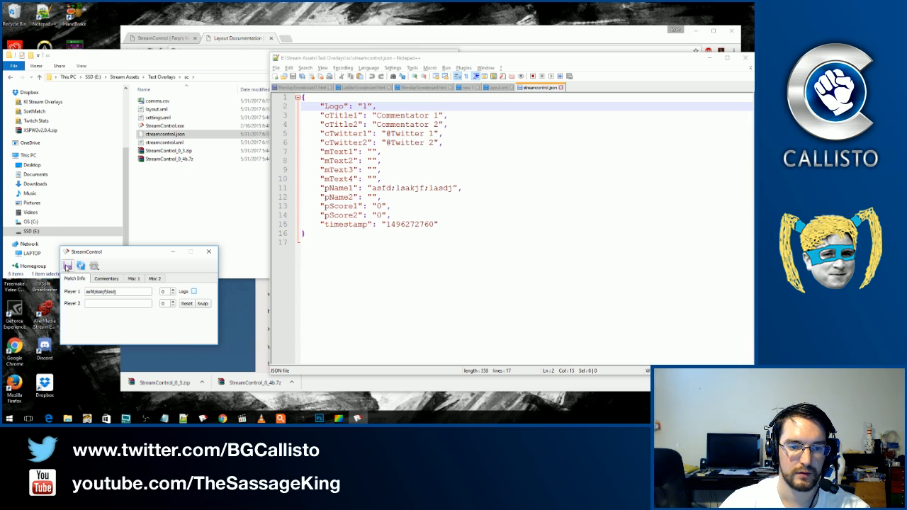
{"action": "left_click", "coordinate": [68, 266]}
{"action": "left_click", "coordinate": [452, 182]}
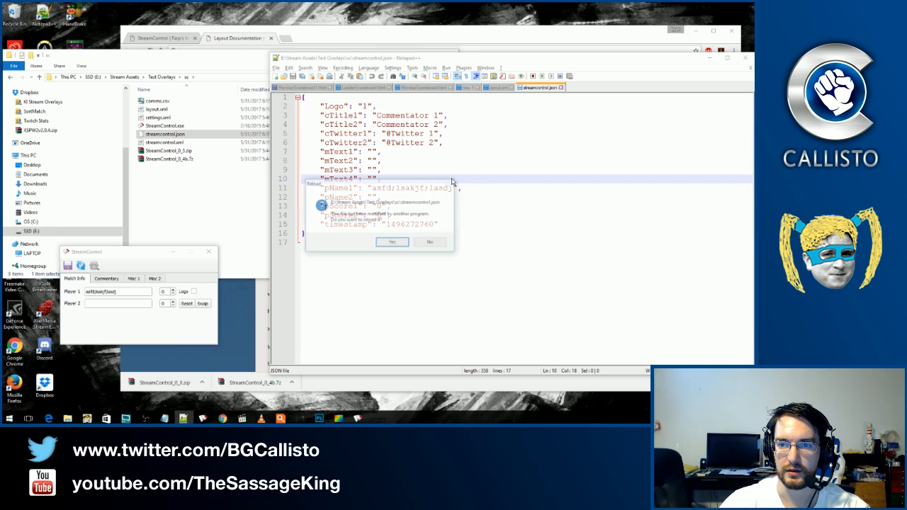
{"action": "left_click", "coordinate": [391, 242]}
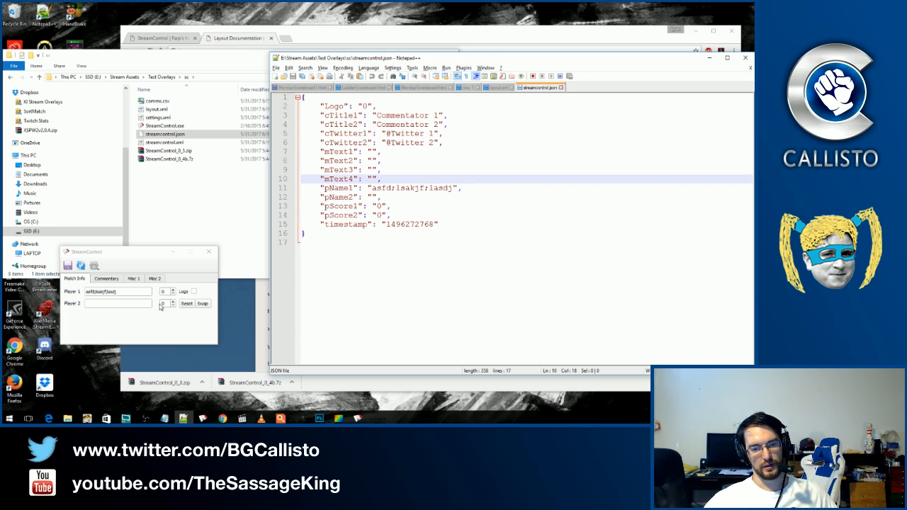
Toggle the Logo check box on and off again in StreamControl and highlight the Logo value in streamcontrol.json.
{"action": "left_click", "coordinate": [194, 292]}
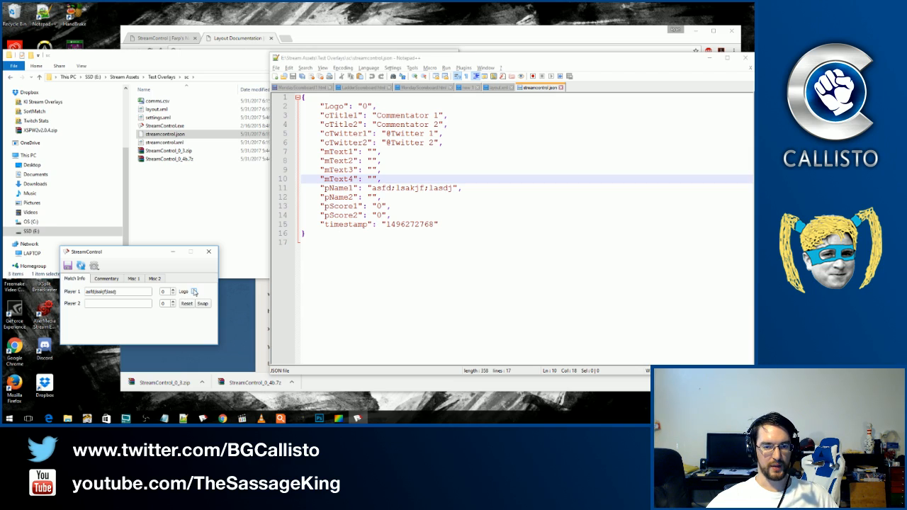
{"action": "left_click", "coordinate": [195, 292]}
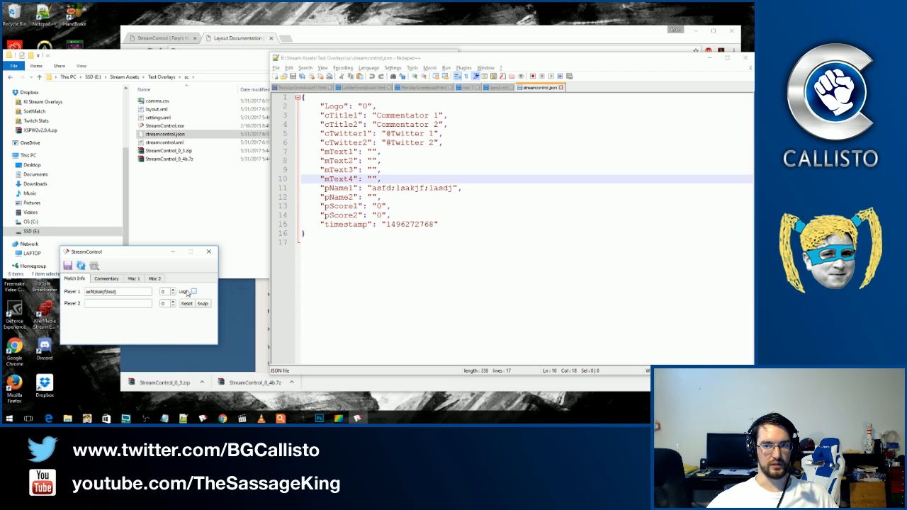
{"action": "double_click", "coordinate": [365, 106]}
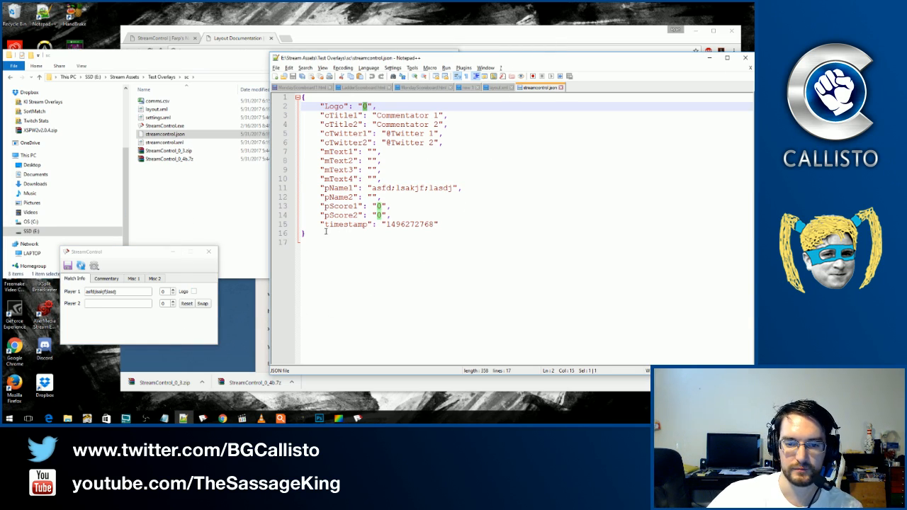
Read the Layout Documentation in the browser from the checkBox item through the RadioGroup, Button and TabSet items.
{"action": "left_click", "coordinate": [255, 315]}
{"action": "scroll", "coordinate": [425, 198], "scroll_direction": "down", "scroll_amount": 1}
{"action": "scroll", "coordinate": [425, 198], "scroll_direction": "down", "scroll_amount": 3}
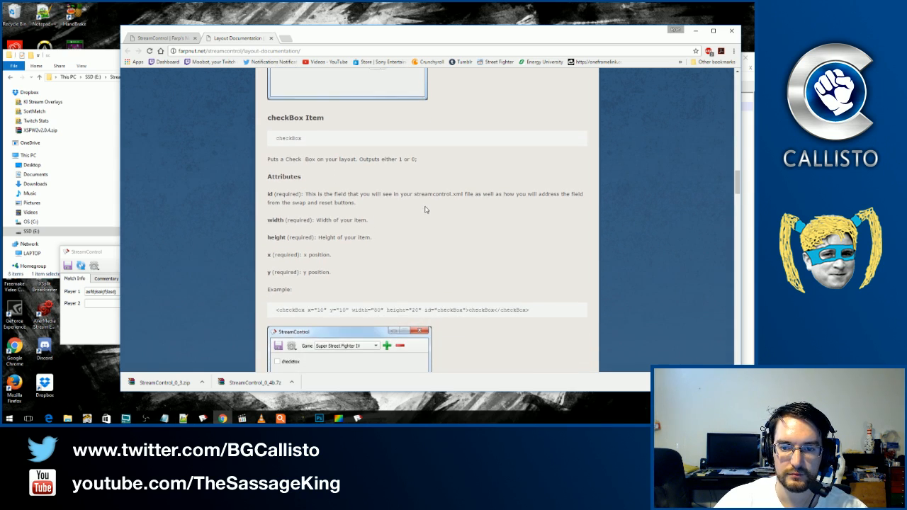
{"action": "scroll", "coordinate": [454, 250], "scroll_direction": "down", "scroll_amount": 2}
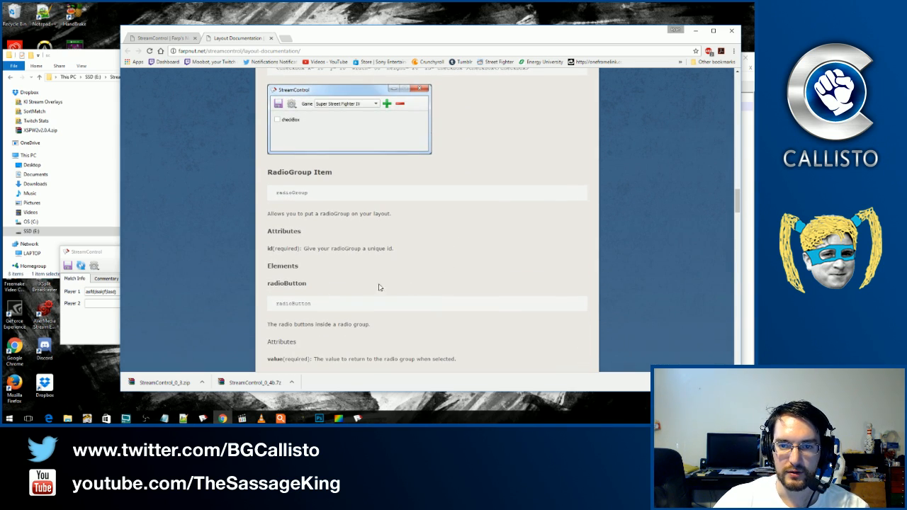
{"action": "scroll", "coordinate": [393, 241], "scroll_direction": "down", "scroll_amount": 3}
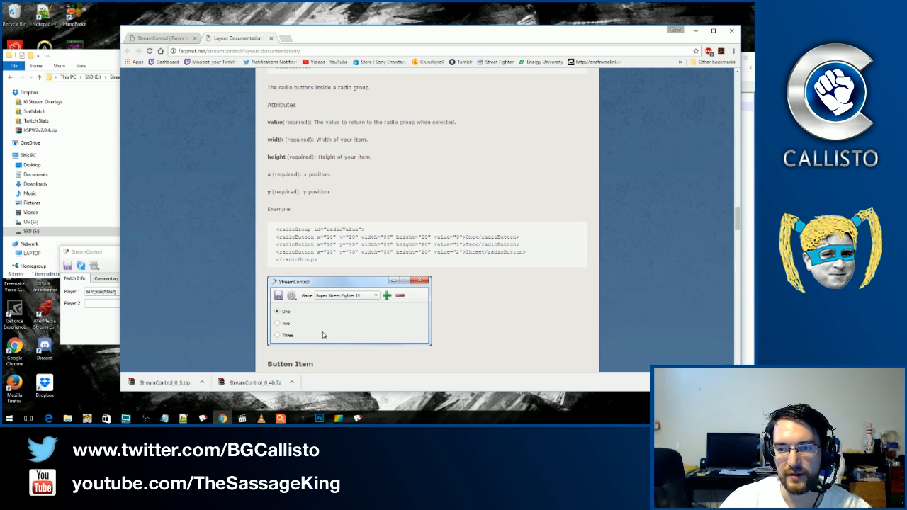
{"action": "scroll", "coordinate": [393, 339], "scroll_direction": "down", "scroll_amount": 1}
{"action": "scroll", "coordinate": [392, 339], "scroll_direction": "down", "scroll_amount": 2}
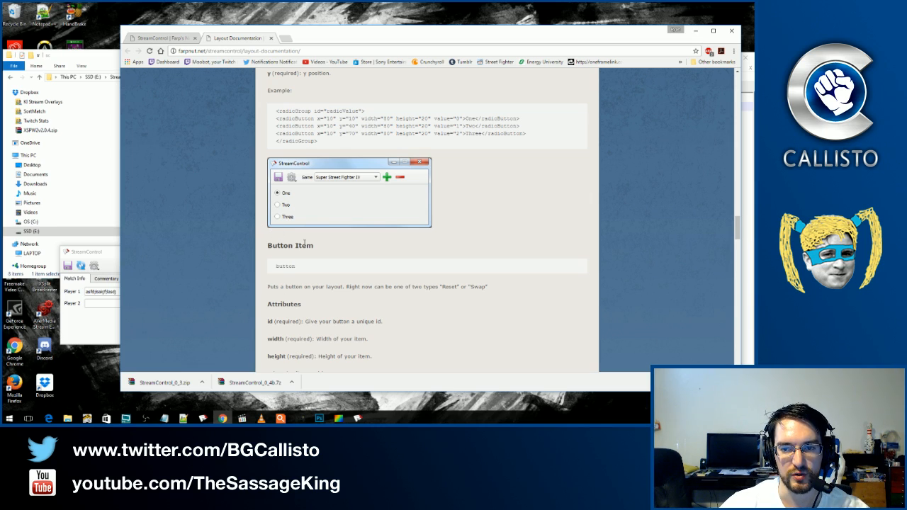
{"action": "scroll", "coordinate": [312, 262], "scroll_direction": "down", "scroll_amount": 5}
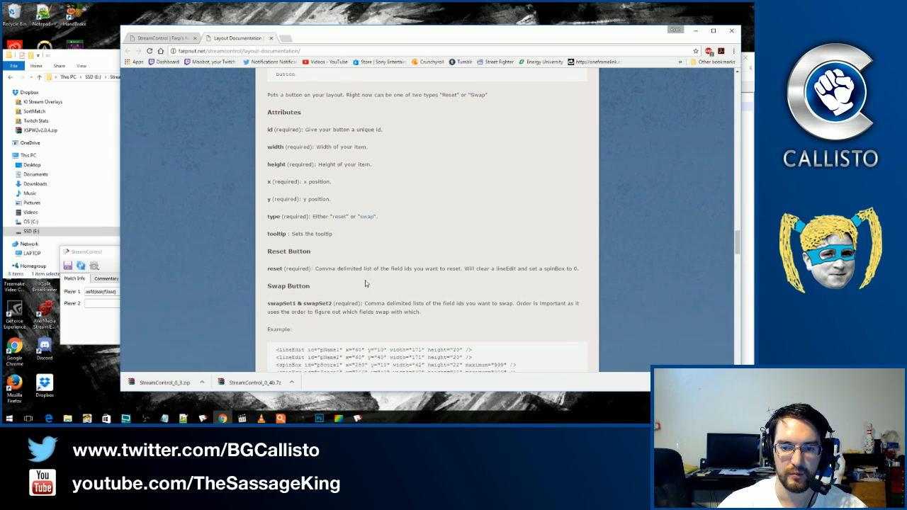
{"action": "scroll", "coordinate": [358, 282], "scroll_direction": "down", "scroll_amount": 3}
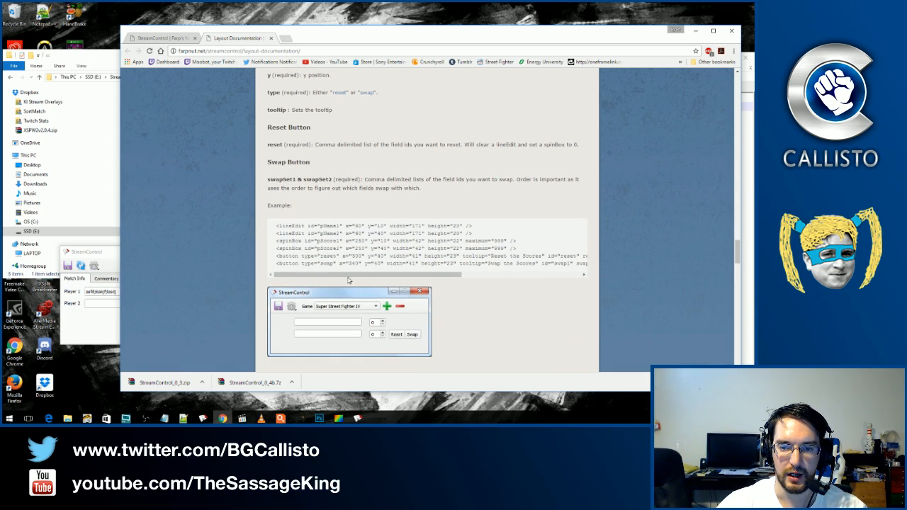
{"action": "scroll", "coordinate": [309, 201], "scroll_direction": "up", "scroll_amount": 1}
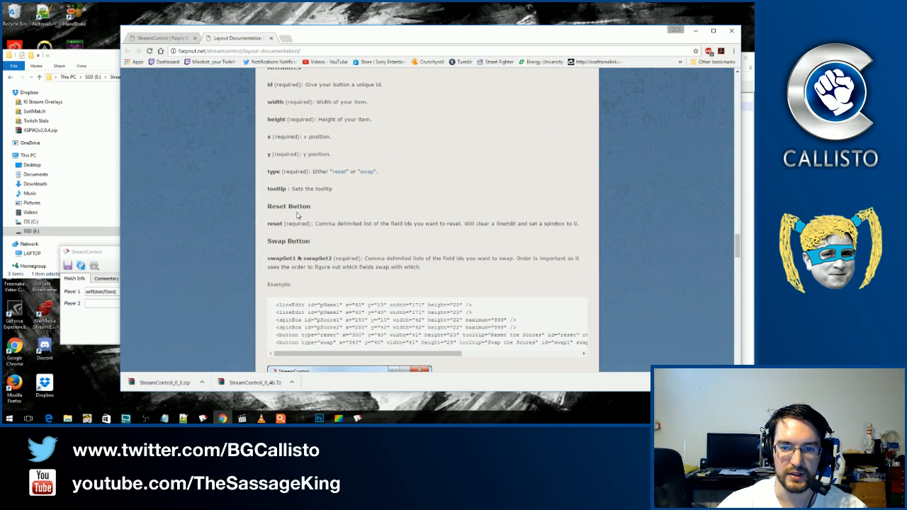
{"action": "scroll", "coordinate": [437, 315], "scroll_direction": "down", "scroll_amount": 5}
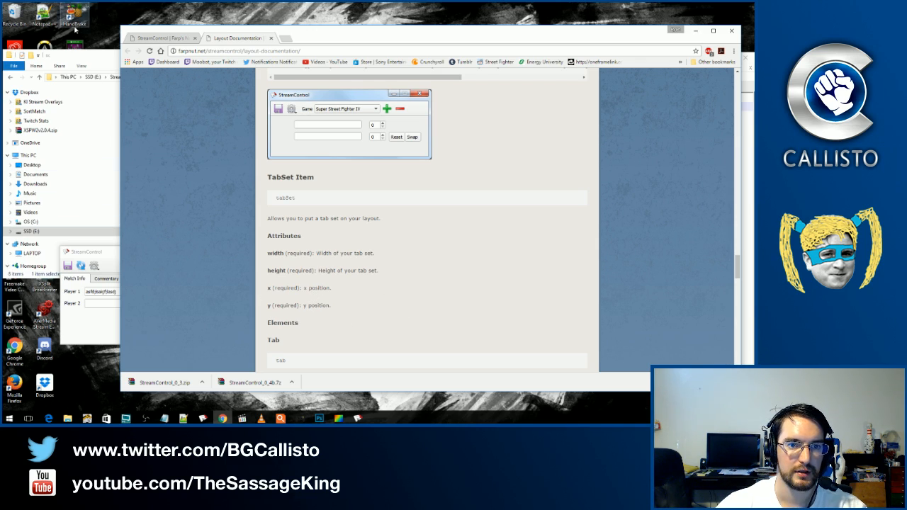
Switch back to Notepad++ and close streamcontrol.json to return to layout.xml.
{"action": "left_click", "coordinate": [98, 322]}
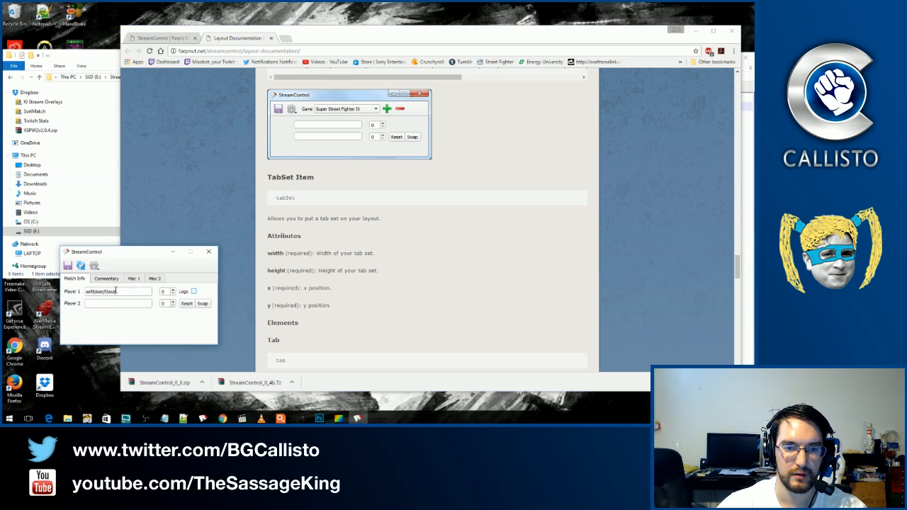
{"action": "key", "text": "alt+Tab"}
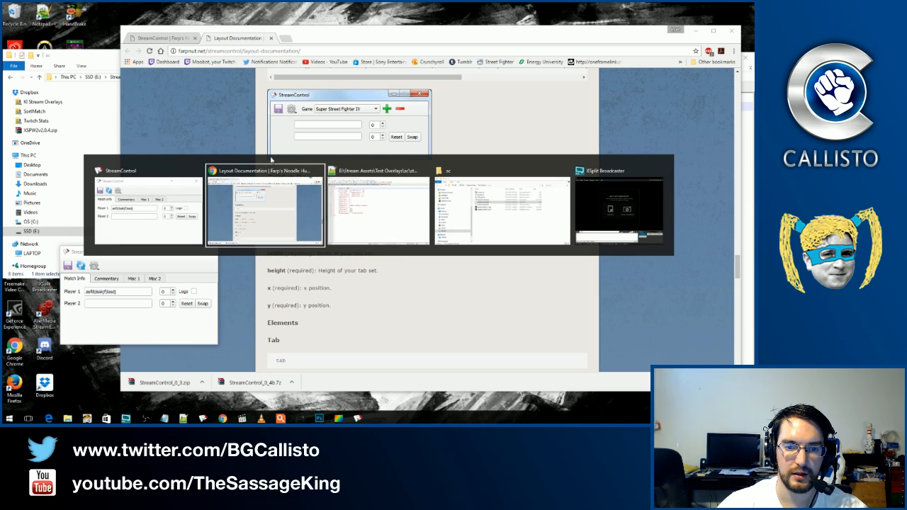
{"action": "key", "text": "alt+Tab"}
{"action": "key", "text": "alt+Tab"}
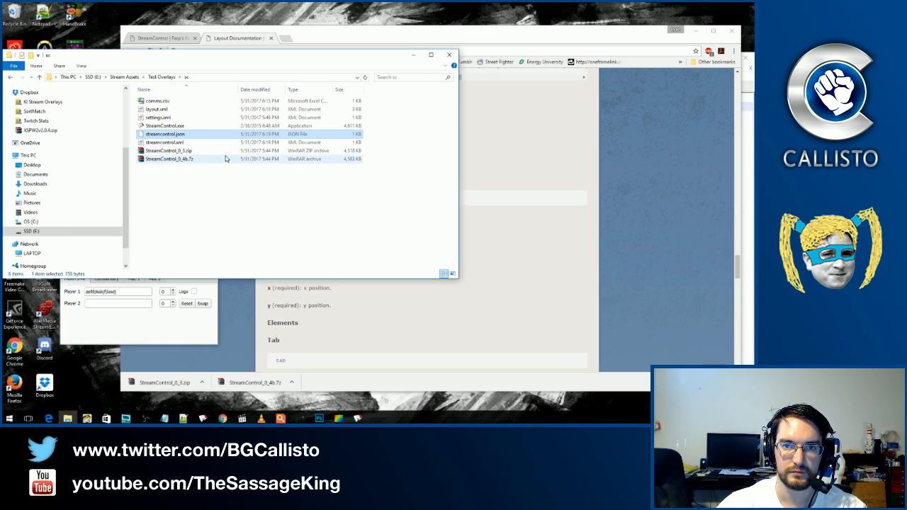
{"action": "key", "text": "alt+Tab"}
{"action": "key", "text": "alt+Tab"}
{"action": "key", "text": "alt+Tab"}
{"action": "key", "text": "alt+Tab"}
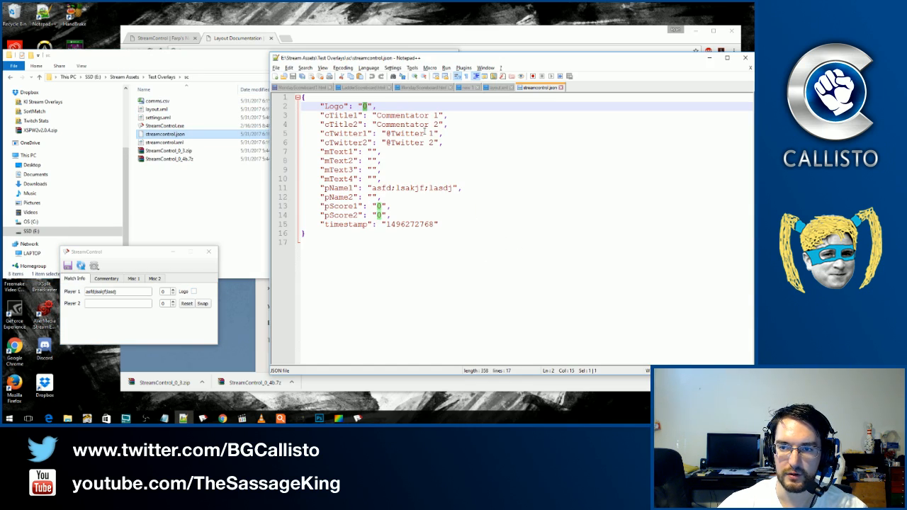
{"action": "left_click", "coordinate": [561, 89]}
Add an opening tab element named "TabSet" after the Misc 2 tab's closing tag in layout.xml.
{"action": "scroll", "coordinate": [424, 279], "scroll_direction": "down", "scroll_amount": 6}
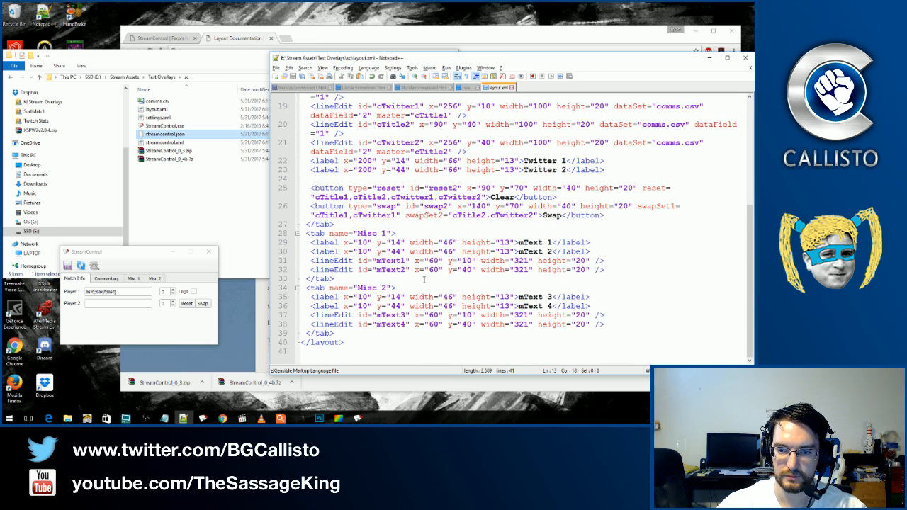
{"action": "left_click", "coordinate": [345, 326]}
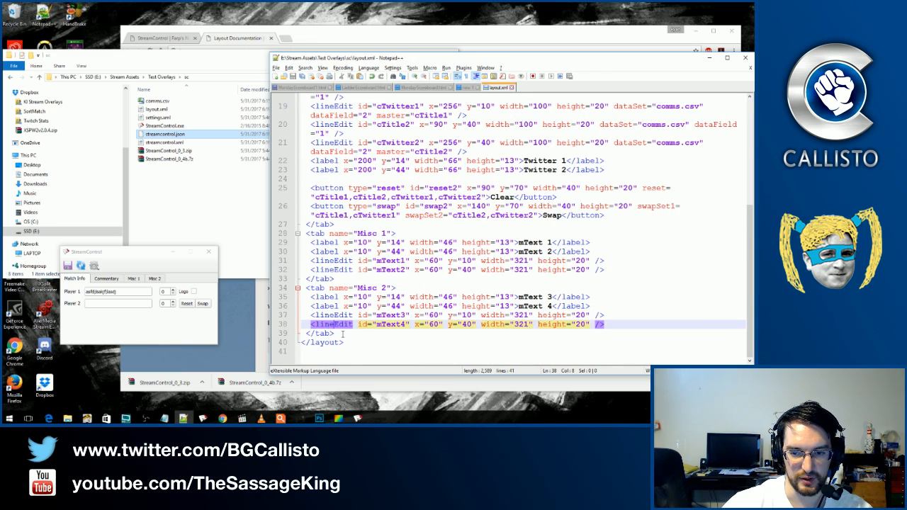
{"action": "left_click", "coordinate": [342, 333]}
{"action": "key", "text": "Return"}
{"action": "type", "text": "<"}
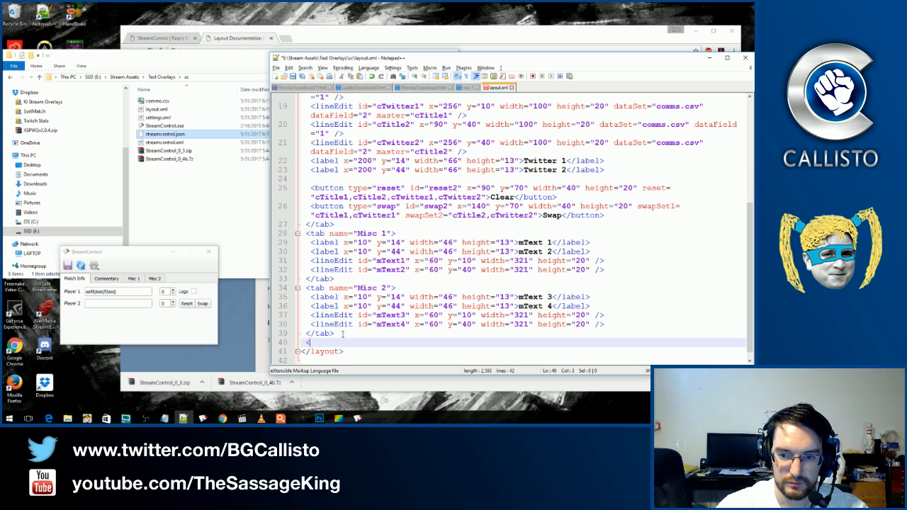
{"action": "type", "text": "tab "}
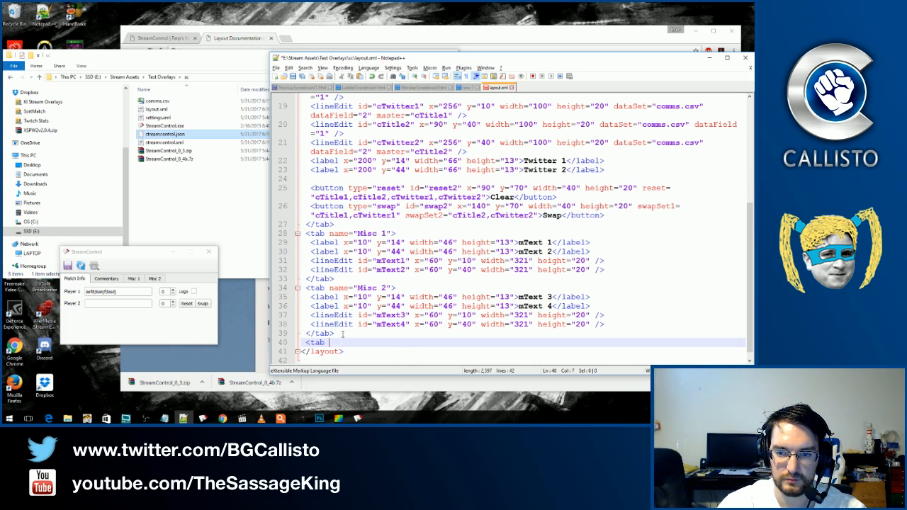
{"action": "type", "text": "name=\"Tab"}
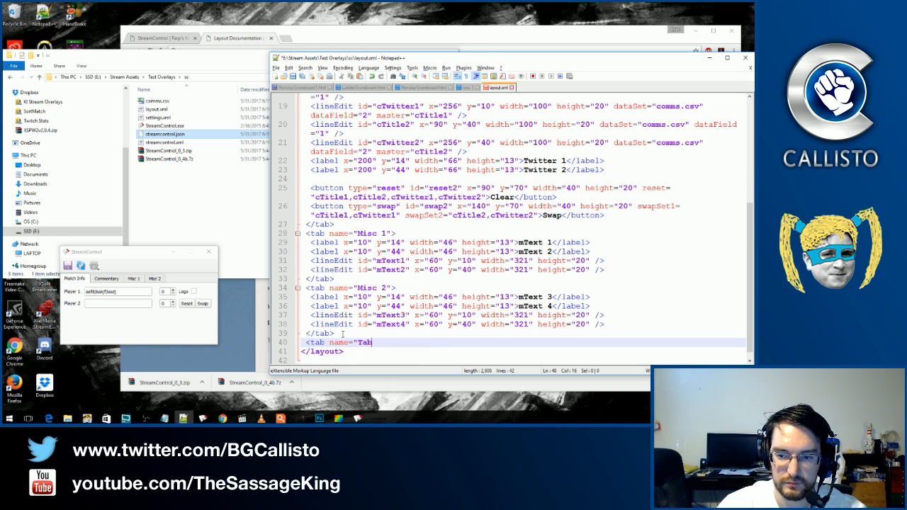
{"action": "type", "text": "Set\""}
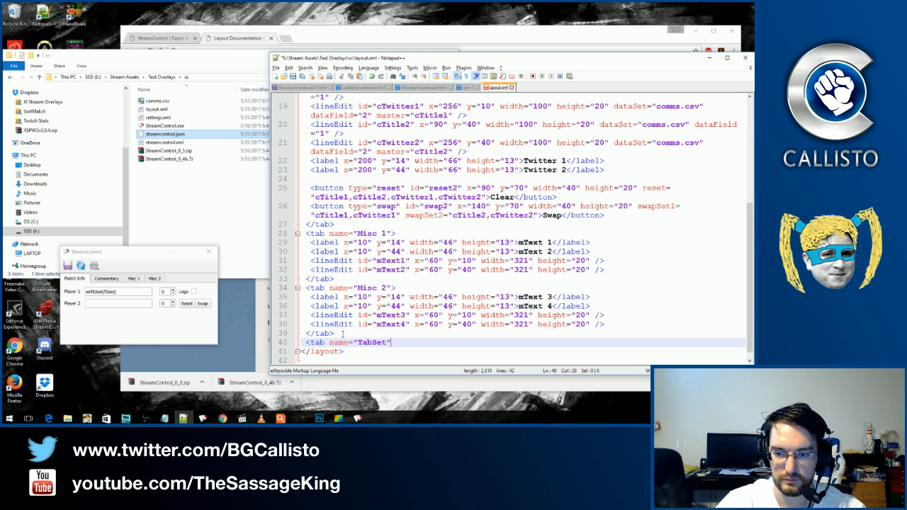
{"action": "type", "text": ">"}
{"action": "key", "text": "Return"}
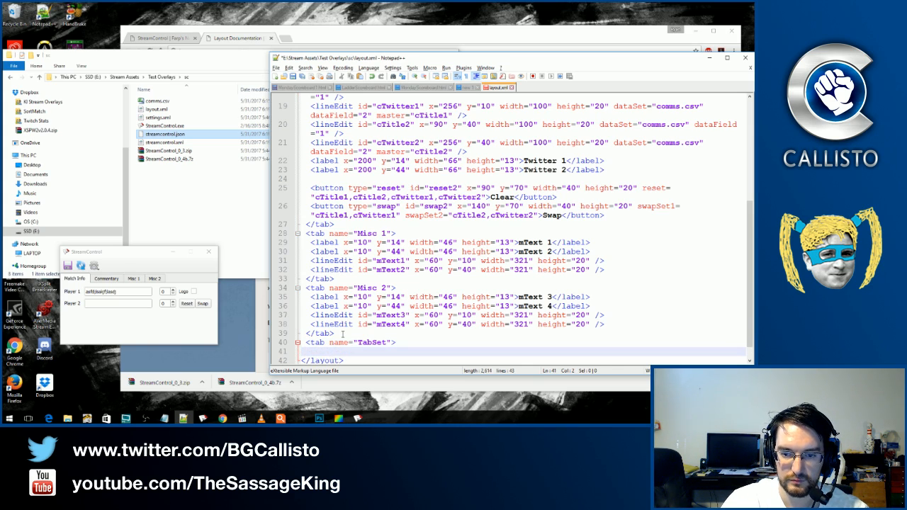
Add an opening tabSet tag named "test" with width 600 and height 140 inside the TabSet tab in layout.xml.
{"action": "type", "text": "<tabSet"}
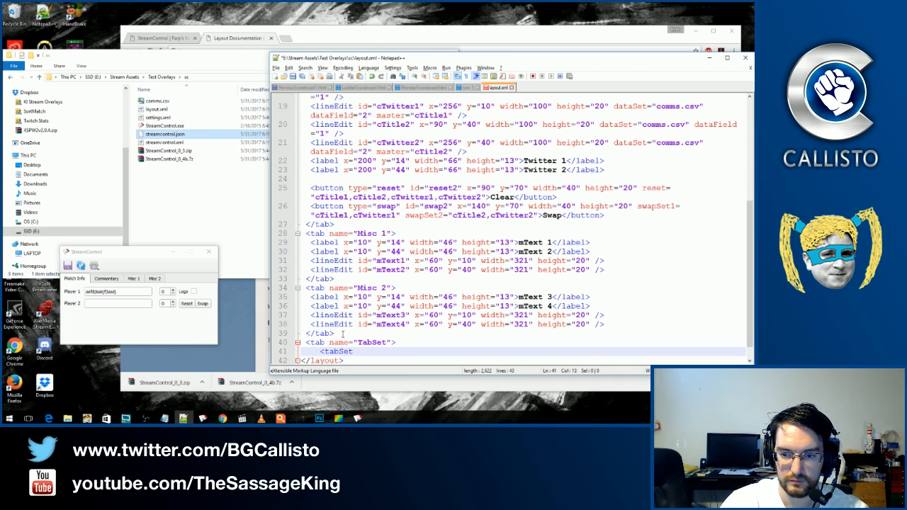
{"action": "type", "text": " name="}
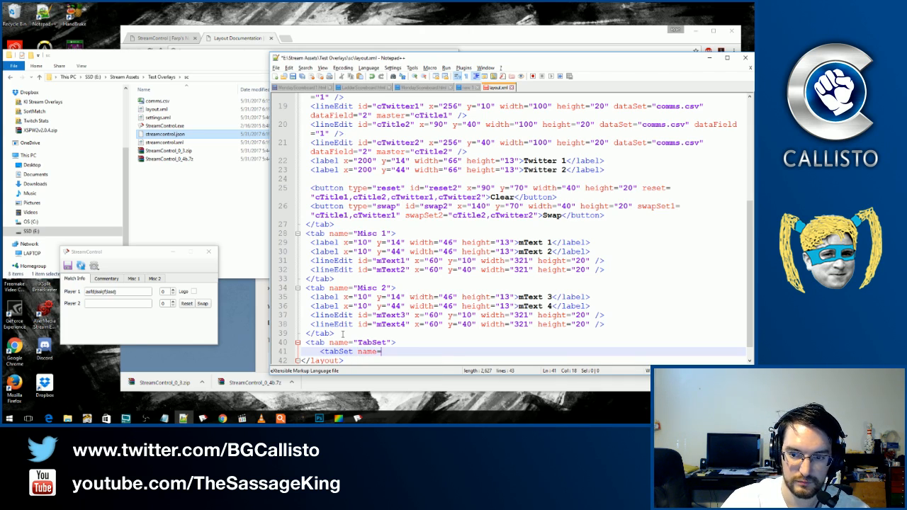
{"action": "type", "text": "\"test"}
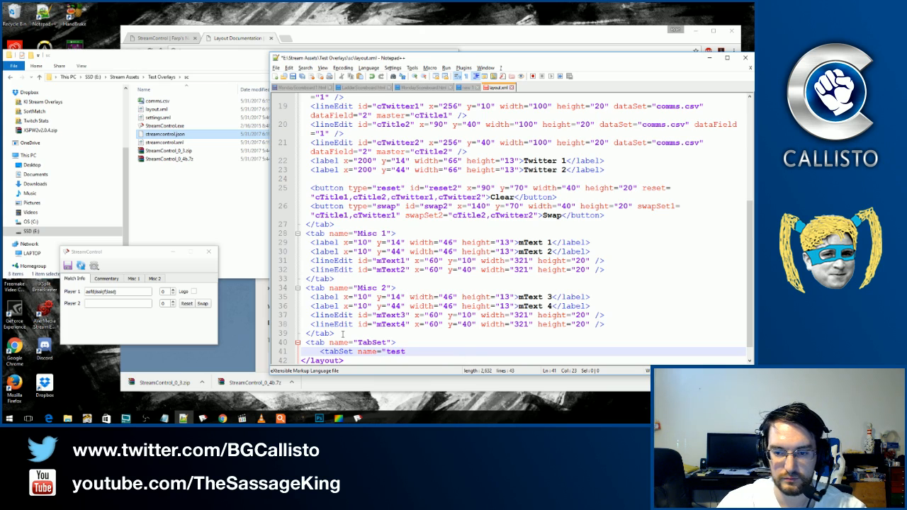
{"action": "type", "text": "\" width"}
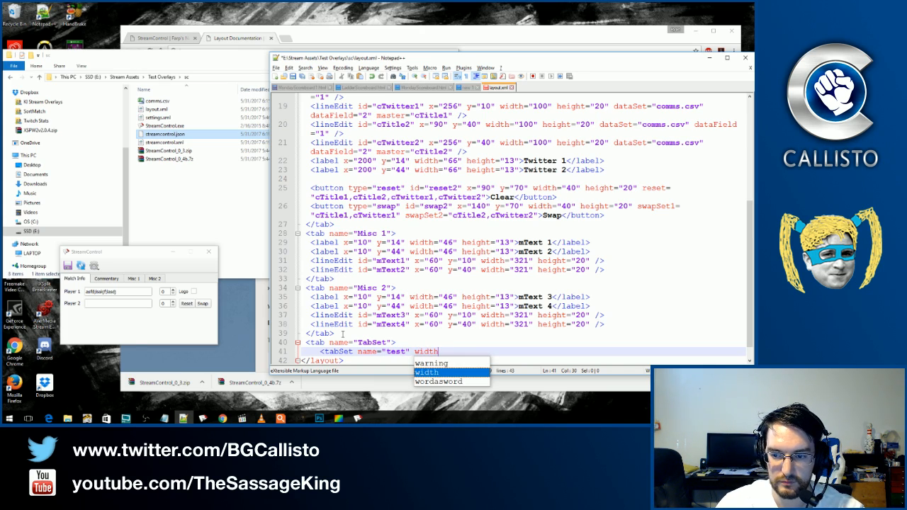
{"action": "type", "text": "="}
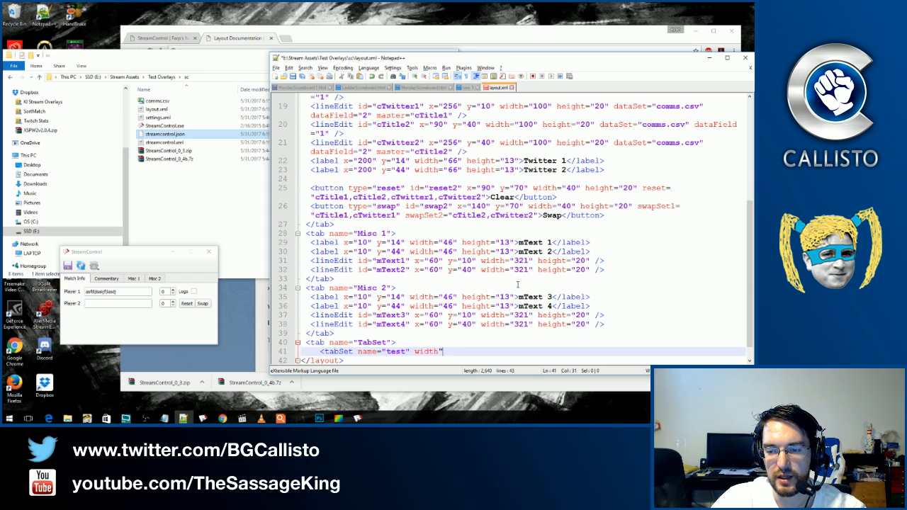
{"action": "scroll", "coordinate": [524, 296], "scroll_direction": "up", "scroll_amount": 5}
{"action": "scroll", "coordinate": [433, 233], "scroll_direction": "up", "scroll_amount": 1}
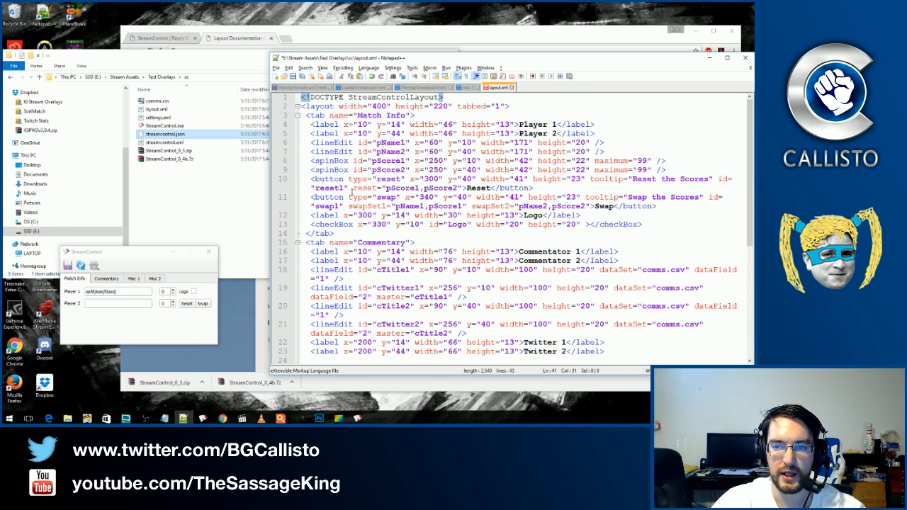
{"action": "scroll", "coordinate": [493, 306], "scroll_direction": "down", "scroll_amount": 6}
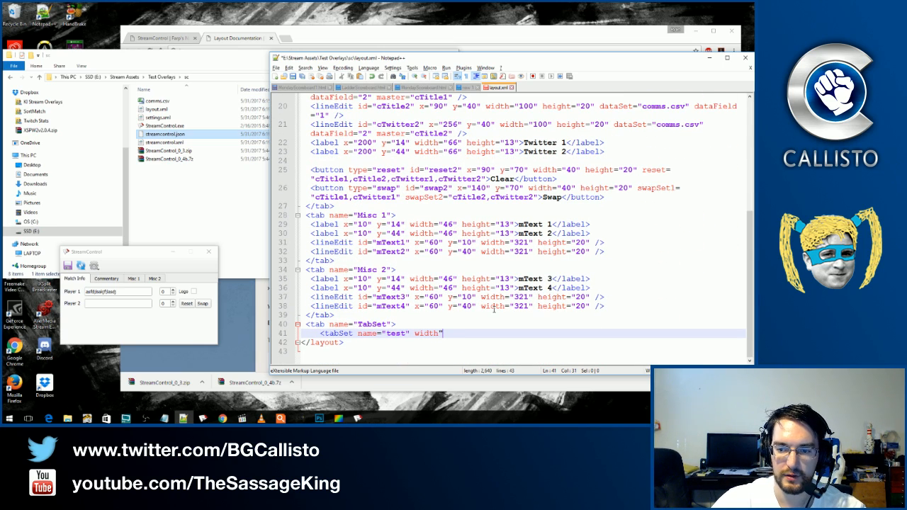
{"action": "type", "text": "=\"600\" hei"}
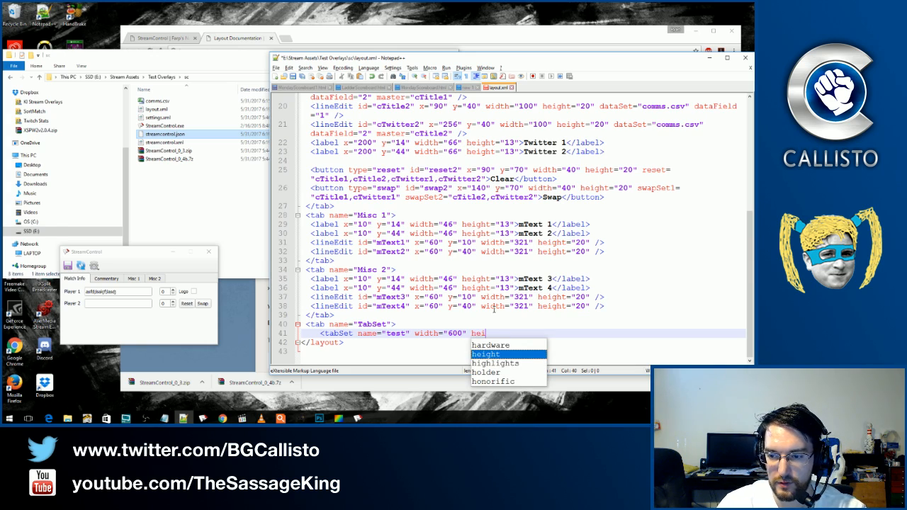
{"action": "type", "text": "ght=\"140\""}
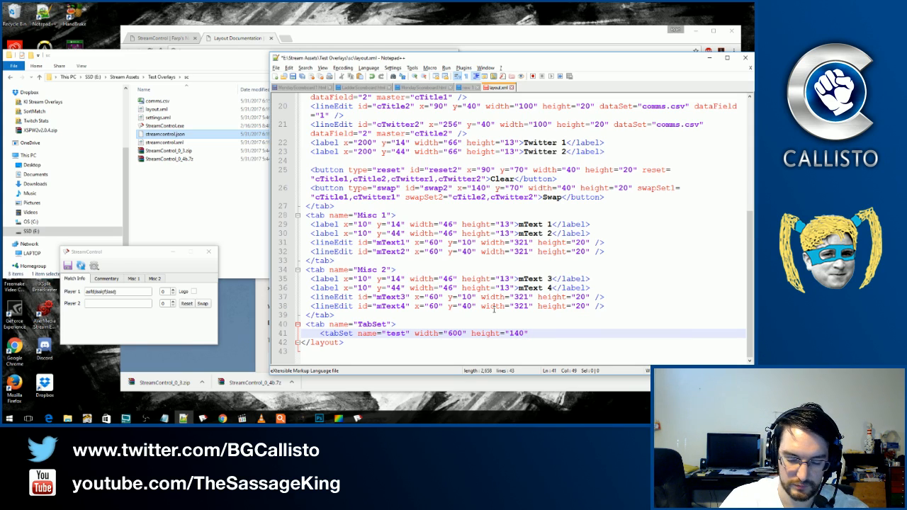
{"action": "type", "text": ">"}
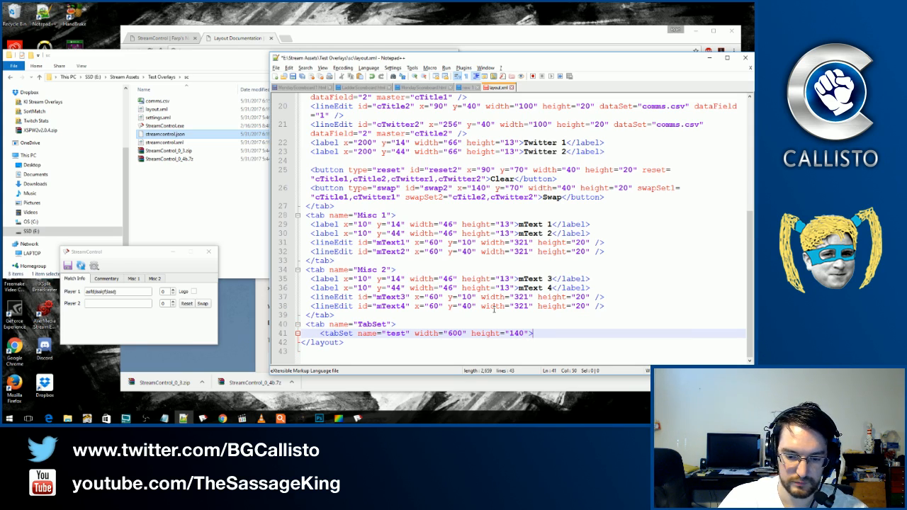
{"action": "key", "text": "BackSpace"}
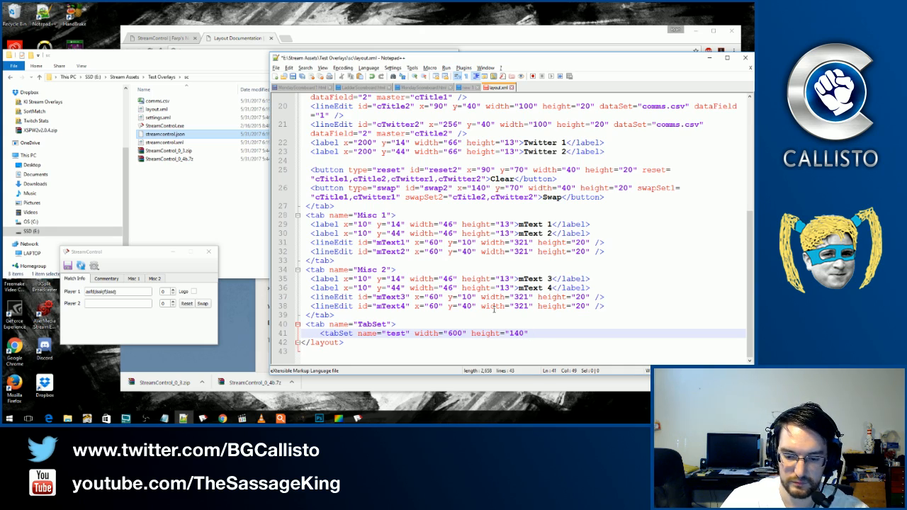
{"action": "type", "text": ">"}
Add the closing tabSet tag after a blank line and reload the saved layout in StreamControl.
{"action": "key", "text": "Return"}
{"action": "key", "text": "Return"}
{"action": "type", "text": "<"}
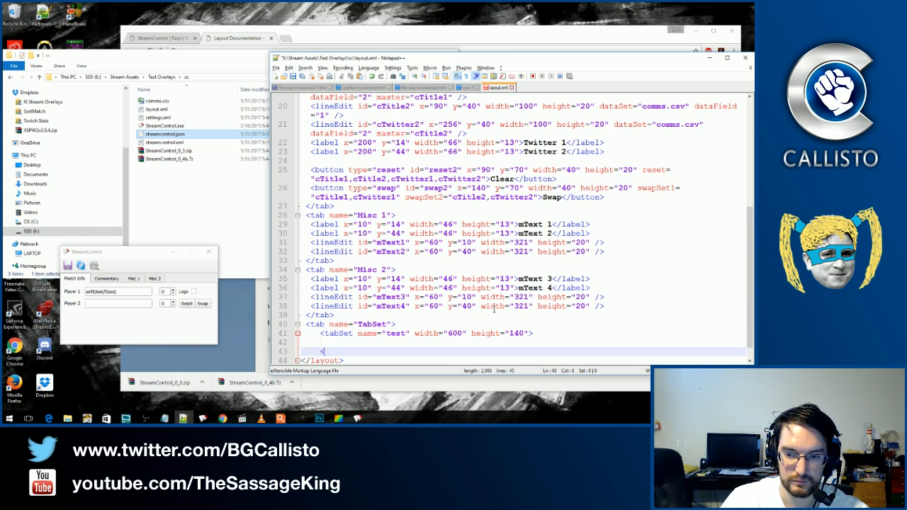
{"action": "type", "text": "/tabSet"}
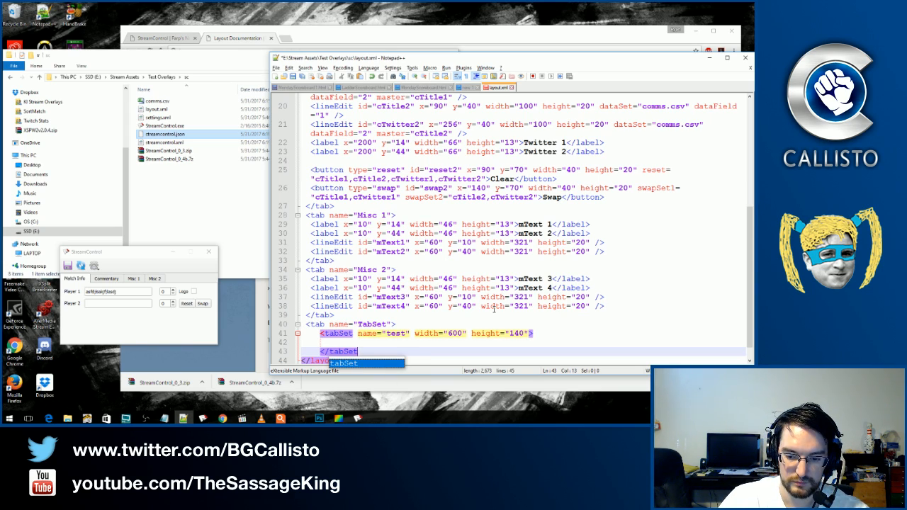
{"action": "type", "text": ">"}
{"action": "key", "text": "ctrl+s"}
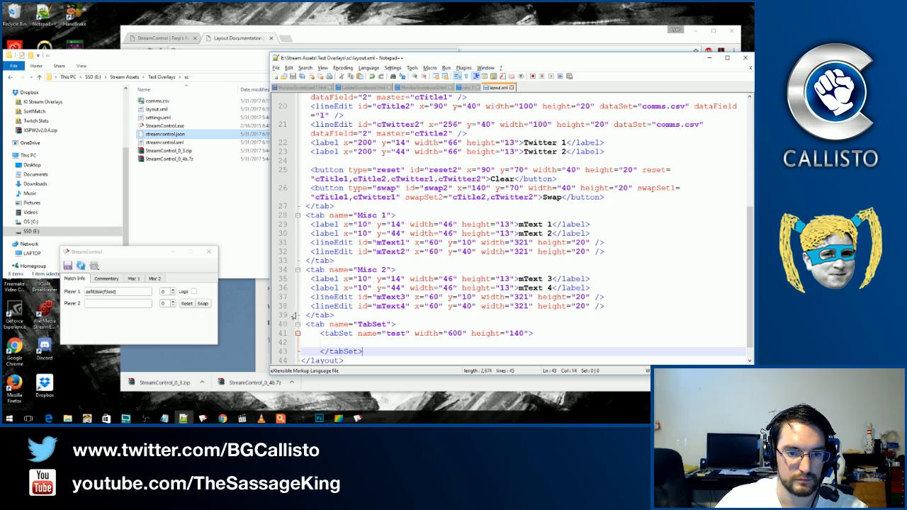
{"action": "left_click", "coordinate": [81, 264]}
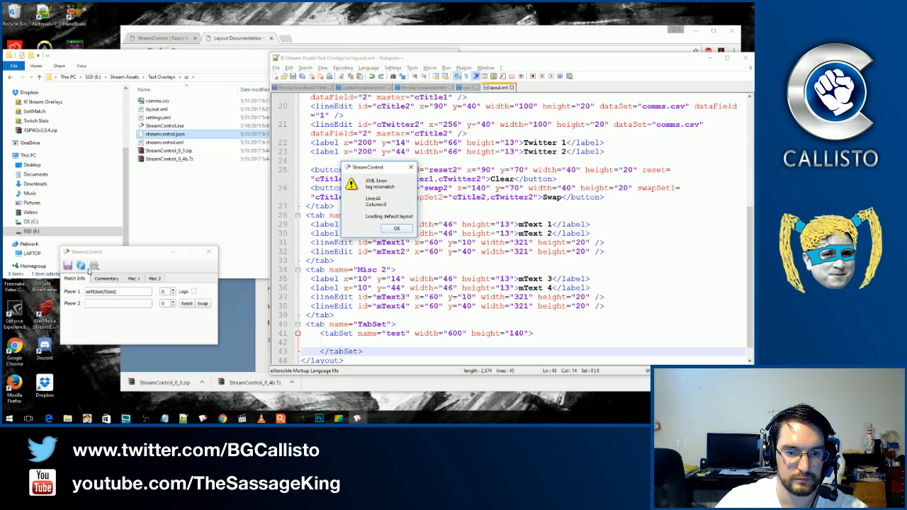
{"action": "left_click", "coordinate": [397, 228]}
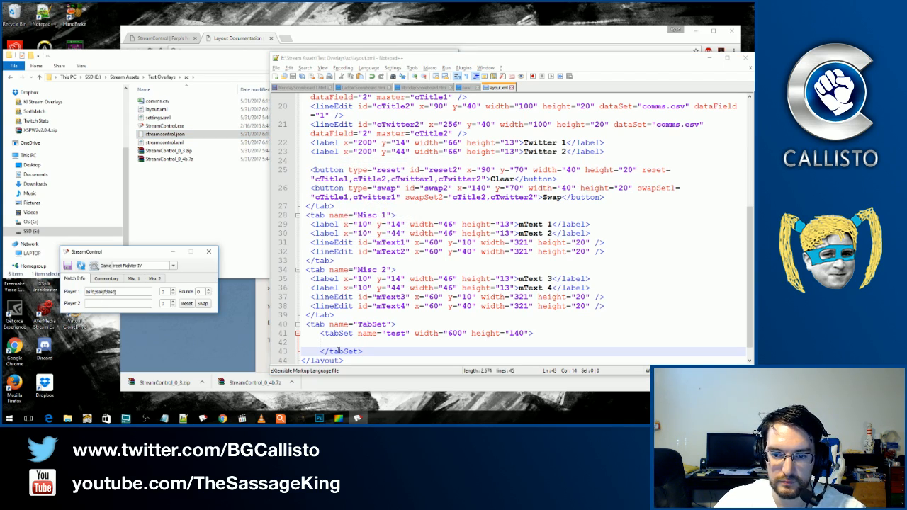
Add the missing closing tab tag below the tabSet element in layout.xml and reload the saved layout in StreamControl.
{"action": "left_click", "coordinate": [368, 355]}
{"action": "key", "text": "Return"}
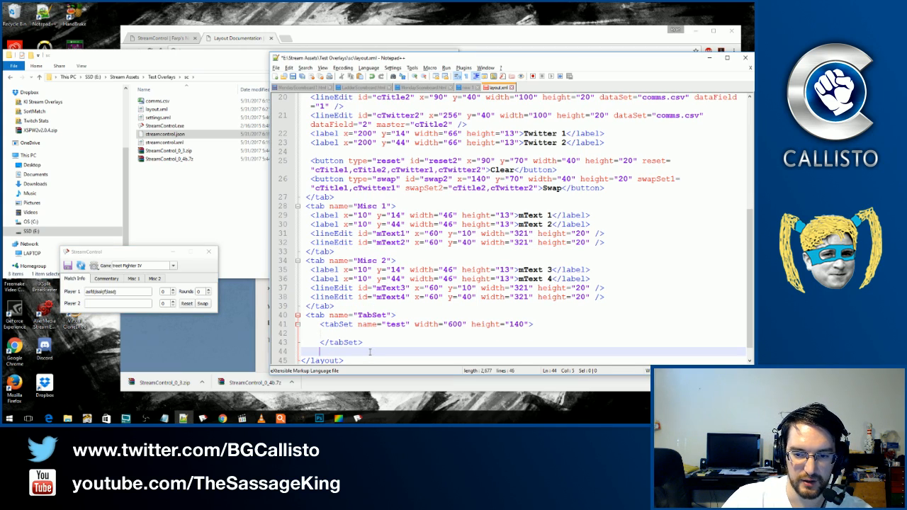
{"action": "type", "text": "</tab"}
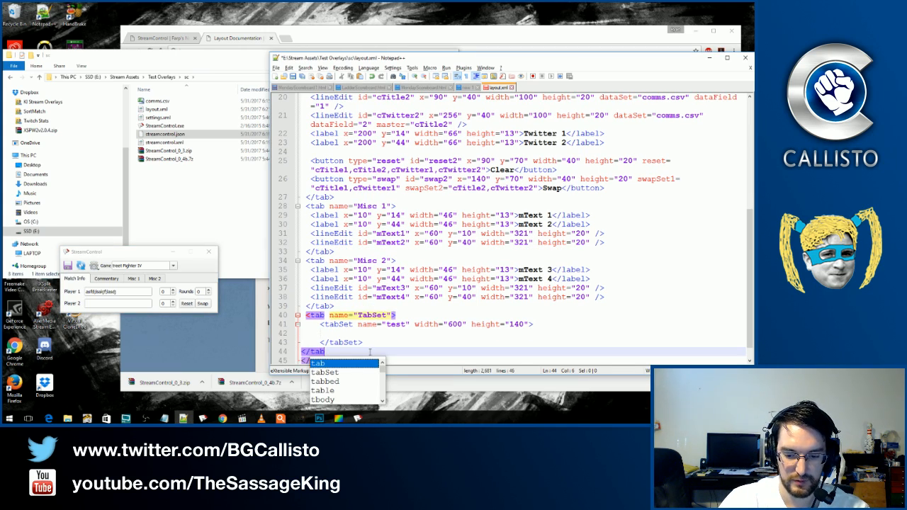
{"action": "type", "text": ">"}
{"action": "key", "text": "ctrl+s"}
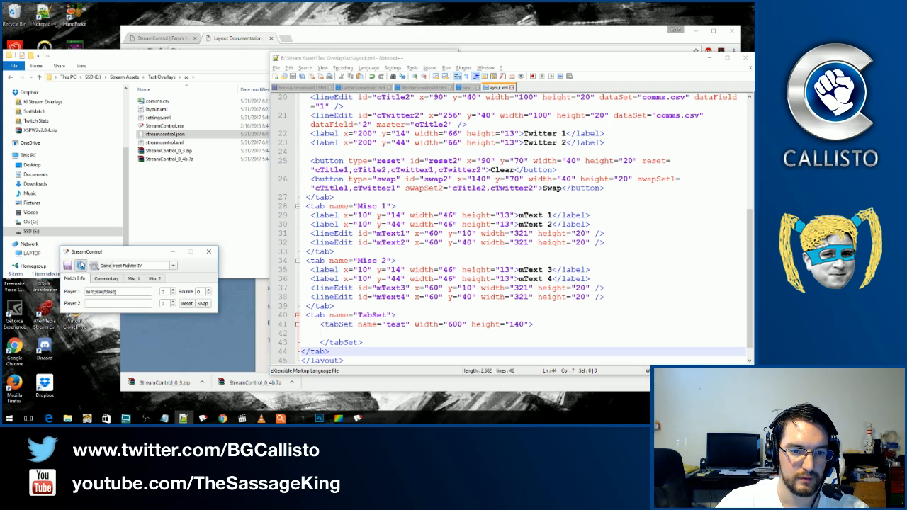
{"action": "left_click", "coordinate": [81, 265]}
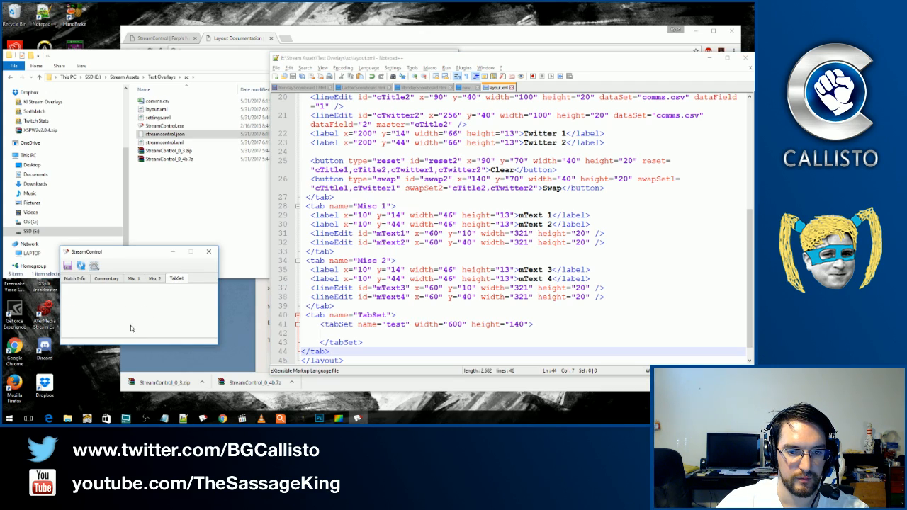
Insert an empty tab element named "tab1" inside the tabSet element in layout.xml.
{"action": "left_click", "coordinate": [349, 333]}
{"action": "key", "text": "Tab"}
{"action": "type", "text": "<tab"}
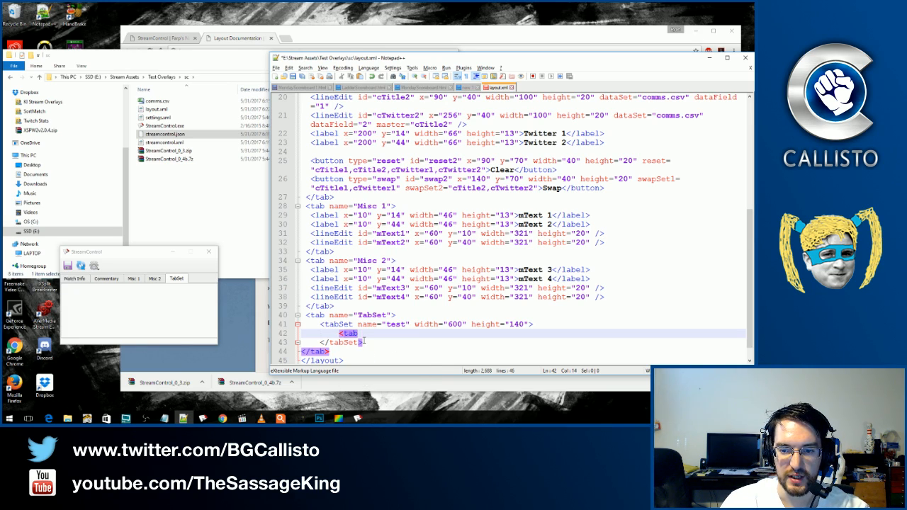
{"action": "type", "text": " name=\"tab"}
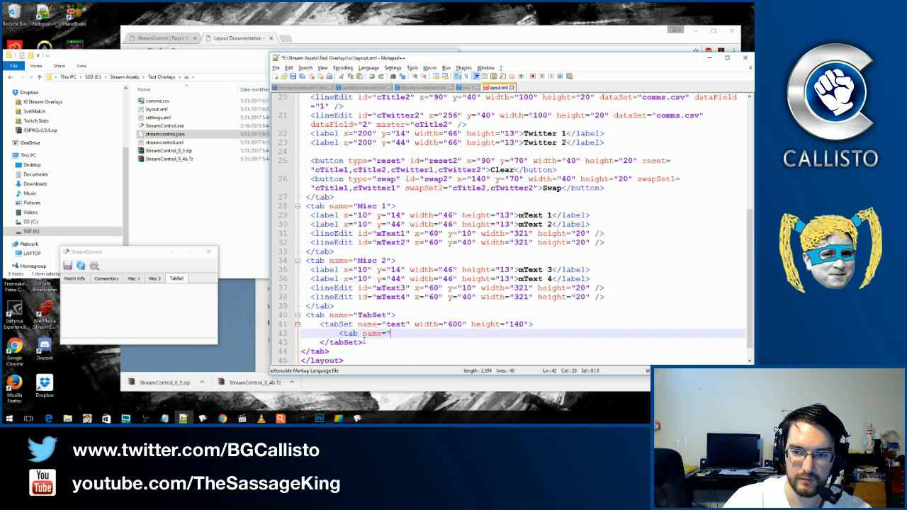
{"action": "type", "text": "1\""}
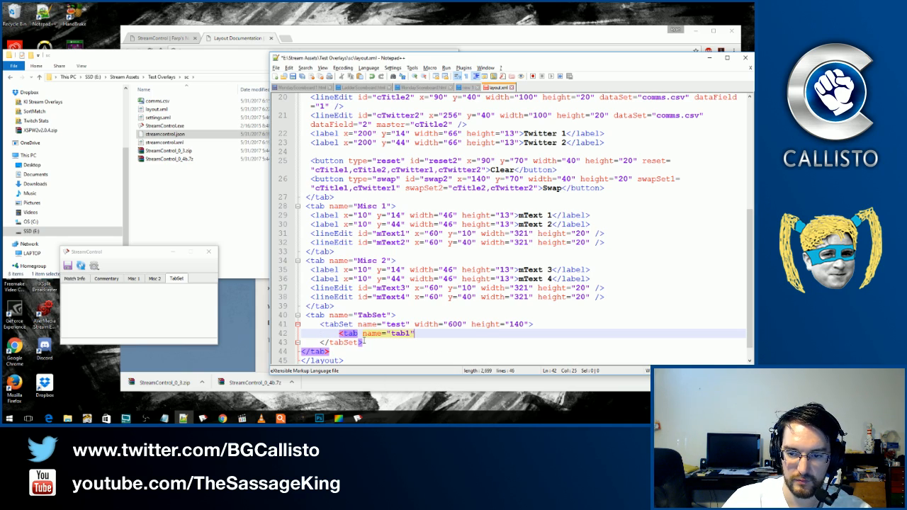
{"action": "type", "text": "><"}
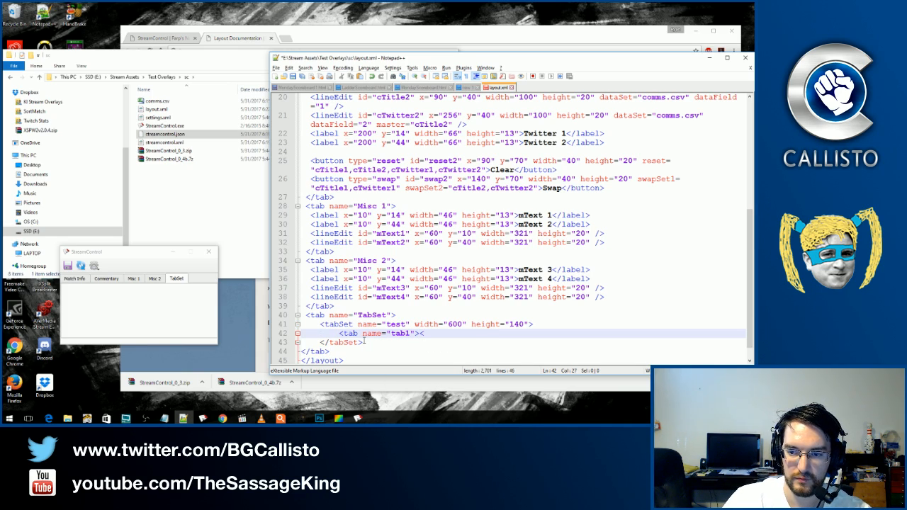
{"action": "type", "text": "/tab>"}
{"action": "key", "text": "Return"}
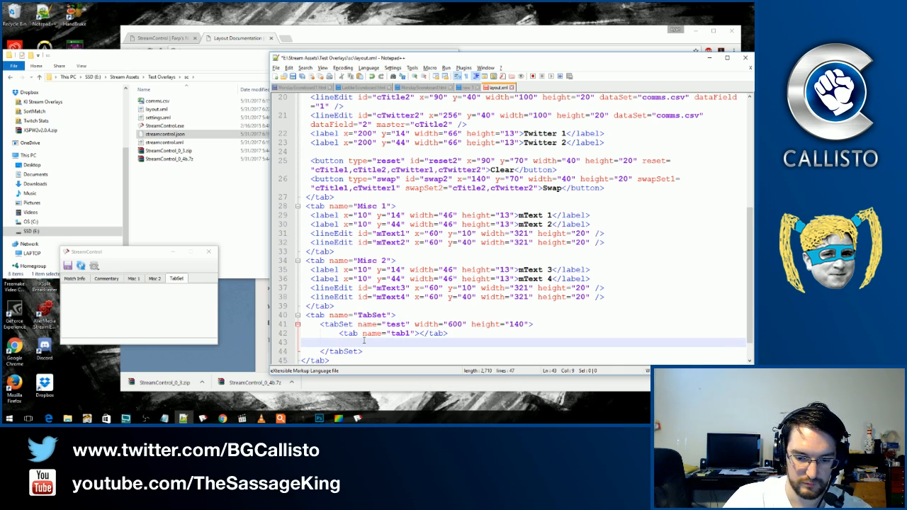
Add a second empty tab element named "tab2" below tab1 and reload the saved layout in StreamControl.
{"action": "type", "text": "<tab name"}
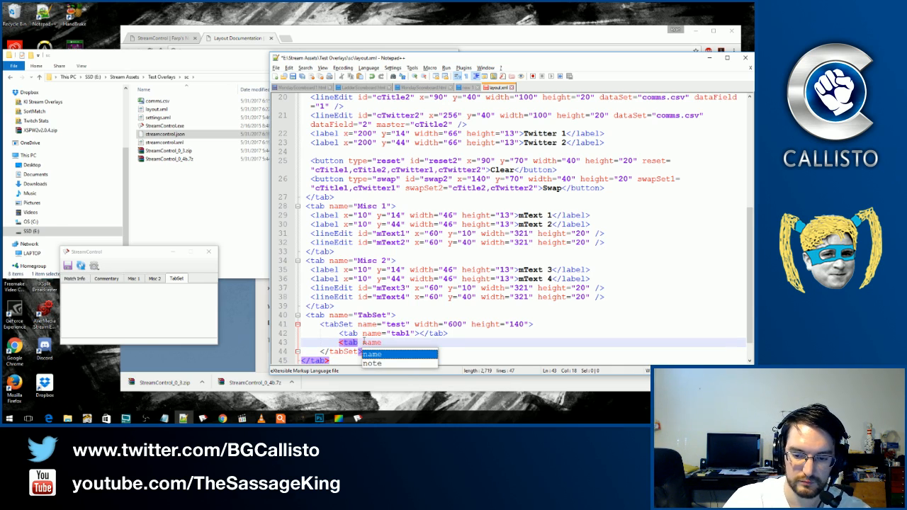
{"action": "type", "text": "=\"tab2\"><"}
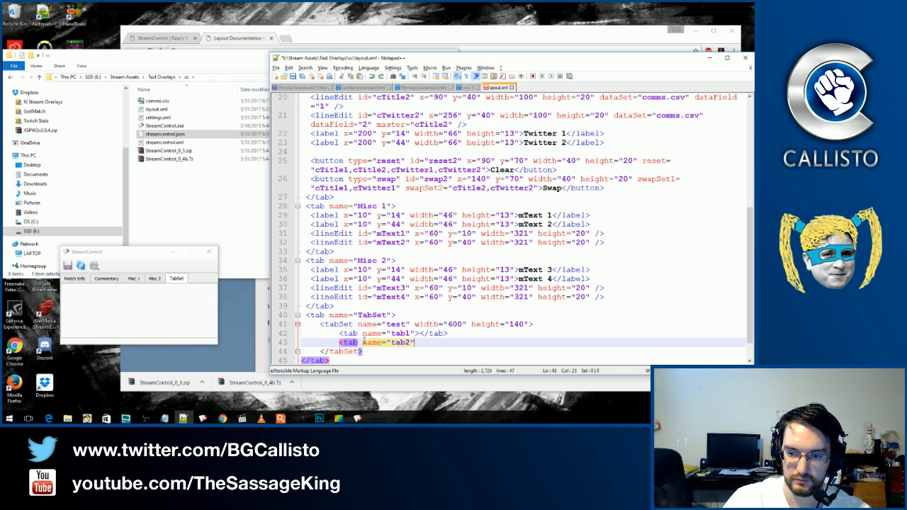
{"action": "key", "text": "BackSpace"}
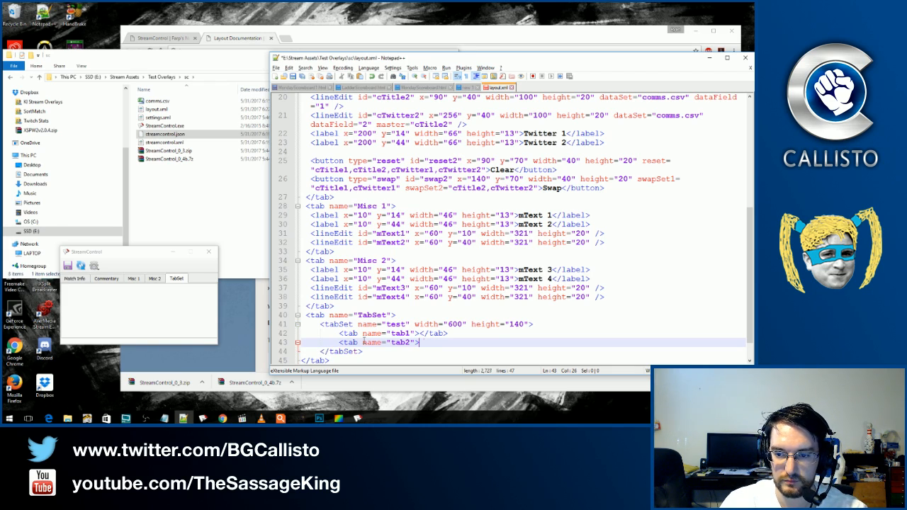
{"action": "type", "text": "</t"}
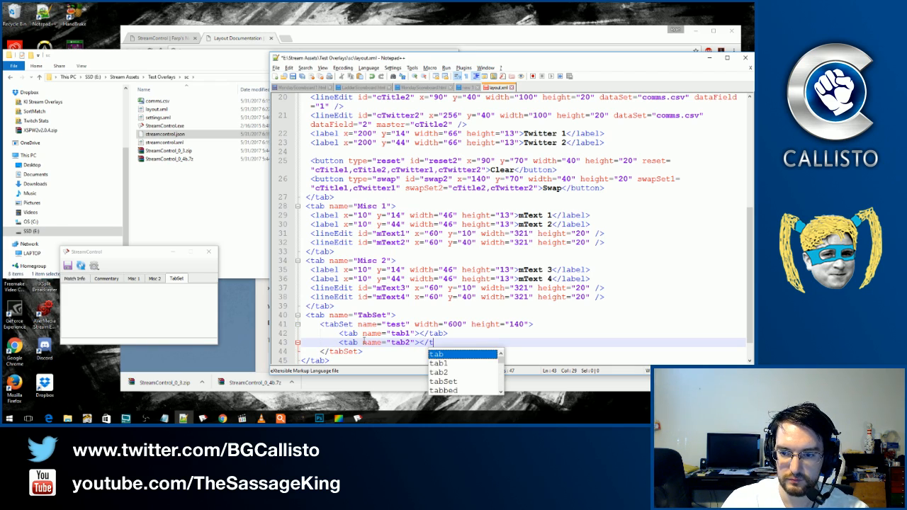
{"action": "type", "text": "ab>"}
{"action": "key", "text": "ctrl+s"}
{"action": "left_click", "coordinate": [80, 265]}
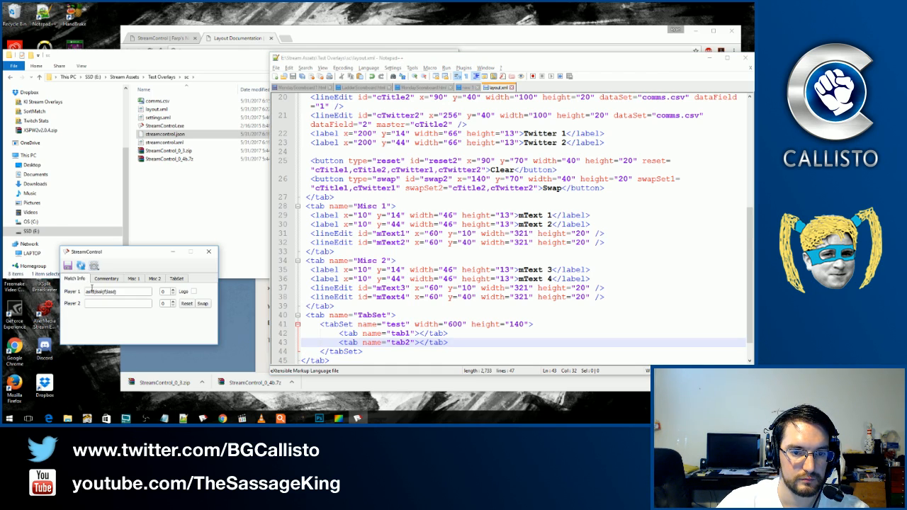
Show StreamControl's TabSet tab and switch back and forth between its nested tab1 and tab2.
{"action": "left_click", "coordinate": [178, 278]}
{"action": "left_click", "coordinate": [90, 289]}
{"action": "left_click", "coordinate": [71, 288]}
{"action": "left_click", "coordinate": [88, 289]}
{"action": "left_click", "coordinate": [71, 291]}
{"action": "left_click", "coordinate": [89, 291]}
{"action": "left_click", "coordinate": [69, 290]}
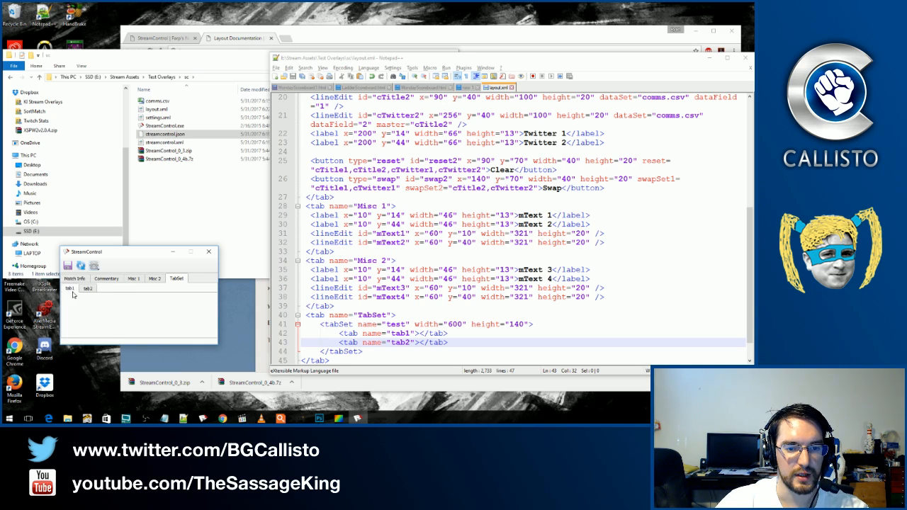
{"action": "left_click", "coordinate": [85, 290]}
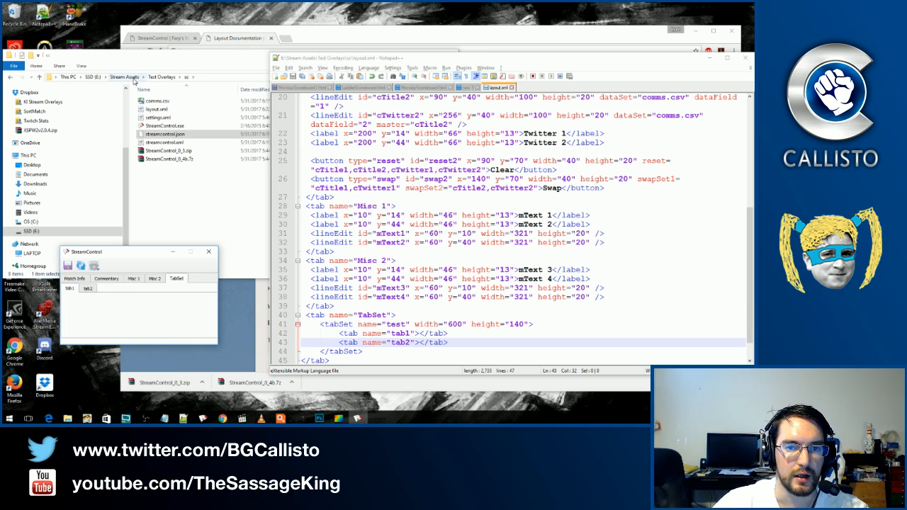
Launch MUM_SC.exe from the Mix-Up Monthly sc folder and view the Top 16 Losers tab nested under Bracket.
{"action": "left_click", "coordinate": [124, 76]}
{"action": "double_click", "coordinate": [163, 135]}
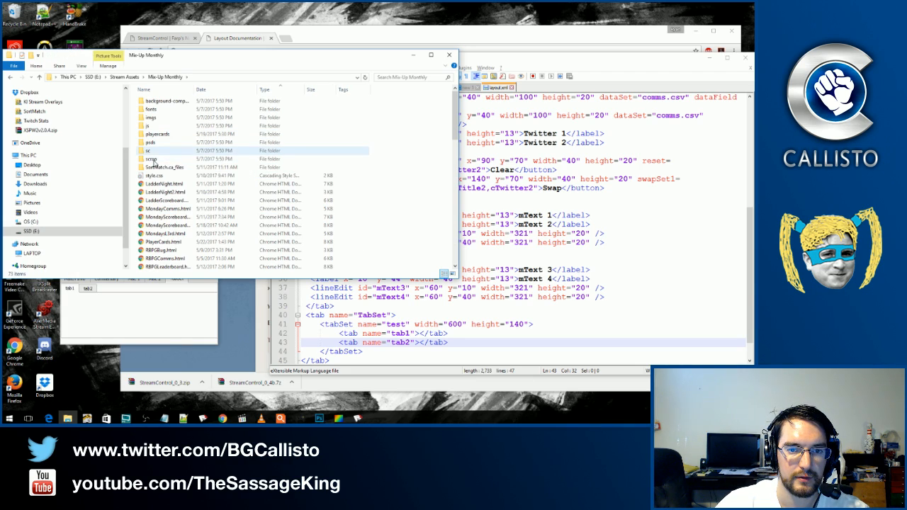
{"action": "double_click", "coordinate": [150, 151]}
{"action": "left_click", "coordinate": [154, 159]}
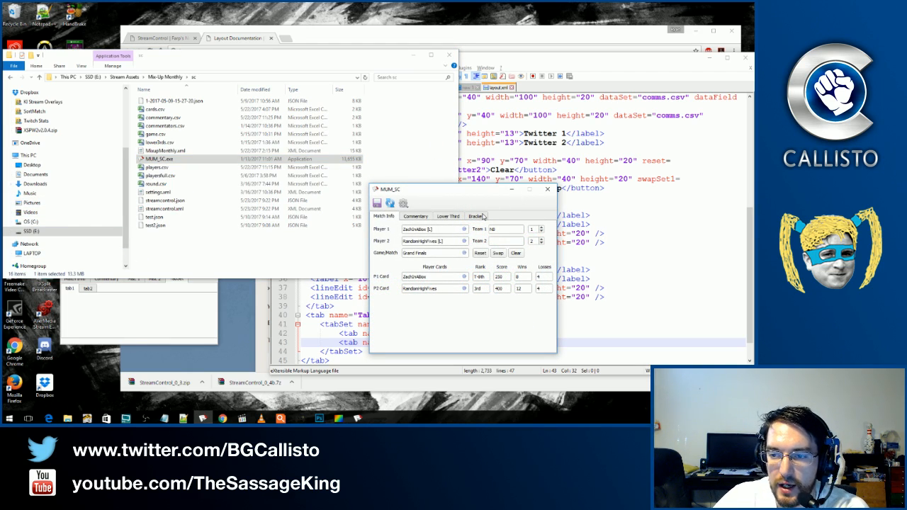
{"action": "left_click", "coordinate": [482, 216]}
{"action": "left_click", "coordinate": [428, 232]}
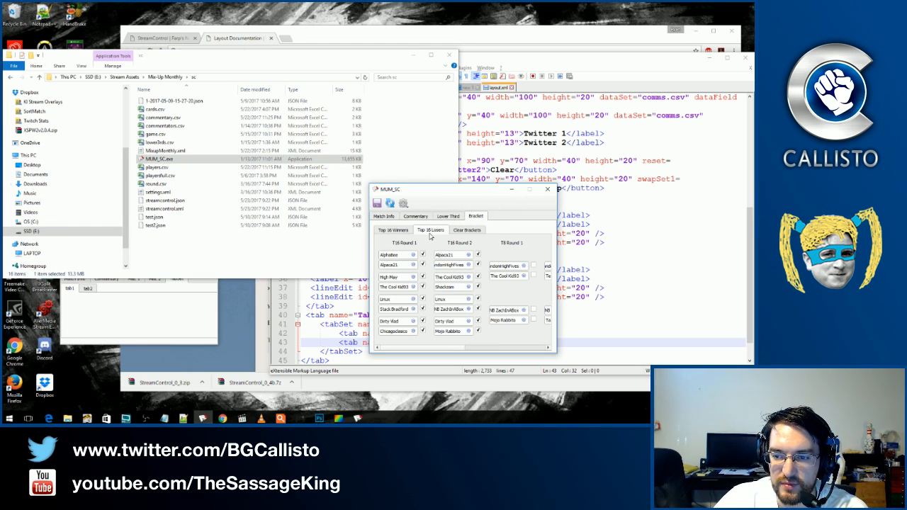
Compare the Top 16 Winners, Top 16 Losers and Clear Brackets tabs nested under Bracket, and close MUM_SC.
{"action": "left_click", "coordinate": [390, 230]}
{"action": "left_click", "coordinate": [433, 231]}
{"action": "left_click", "coordinate": [460, 230]}
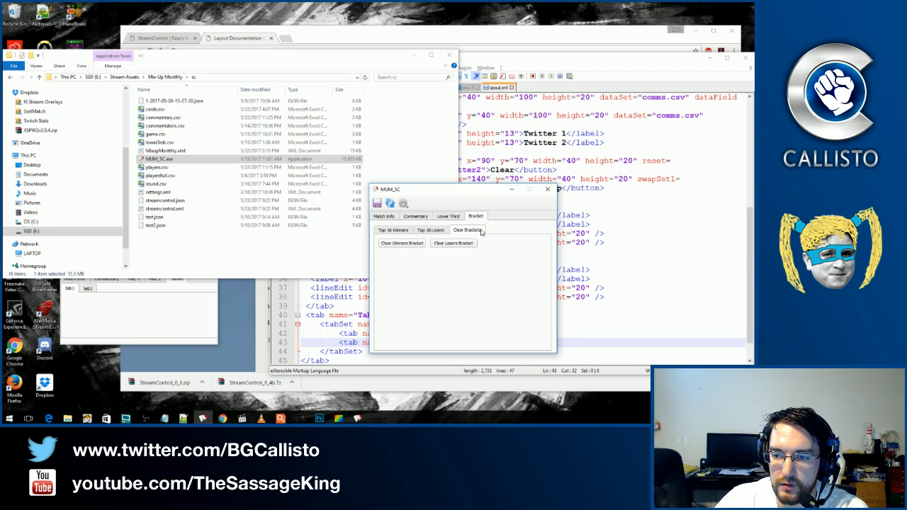
{"action": "left_click", "coordinate": [431, 233]}
{"action": "left_click", "coordinate": [400, 233]}
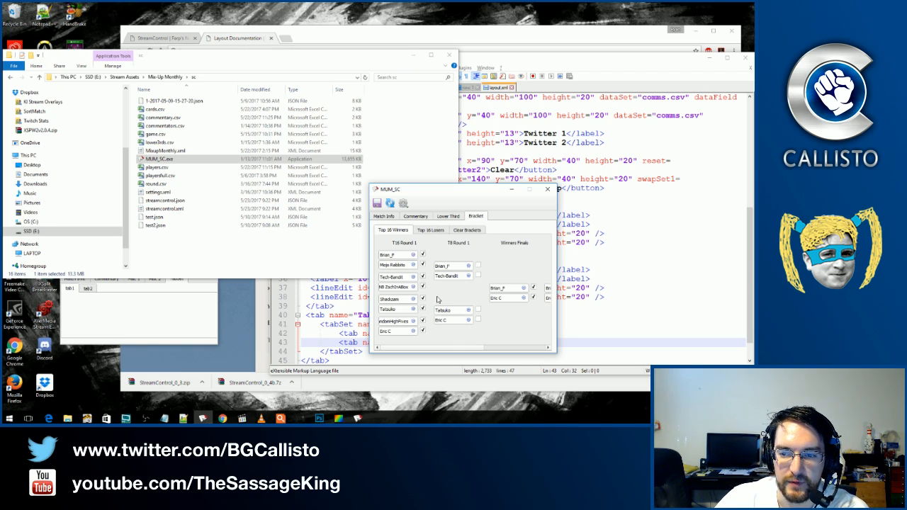
{"action": "left_click", "coordinate": [432, 232]}
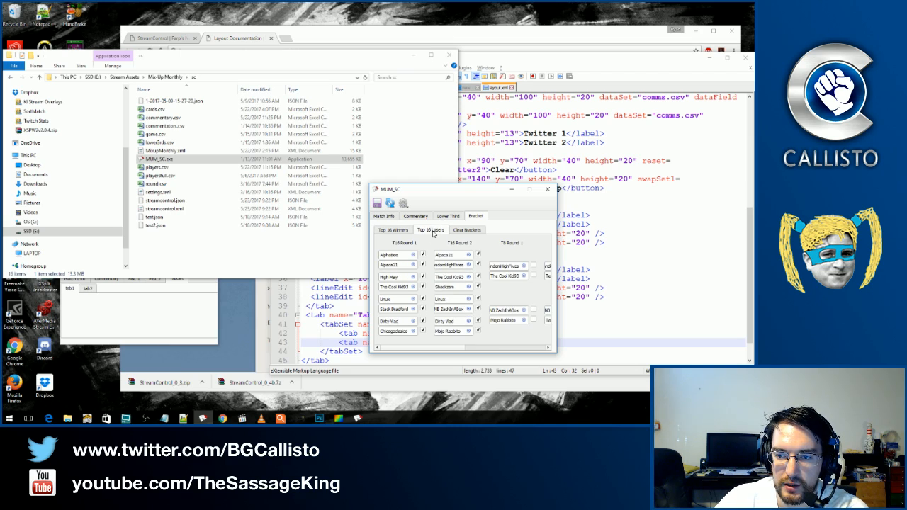
{"action": "left_click", "coordinate": [469, 234]}
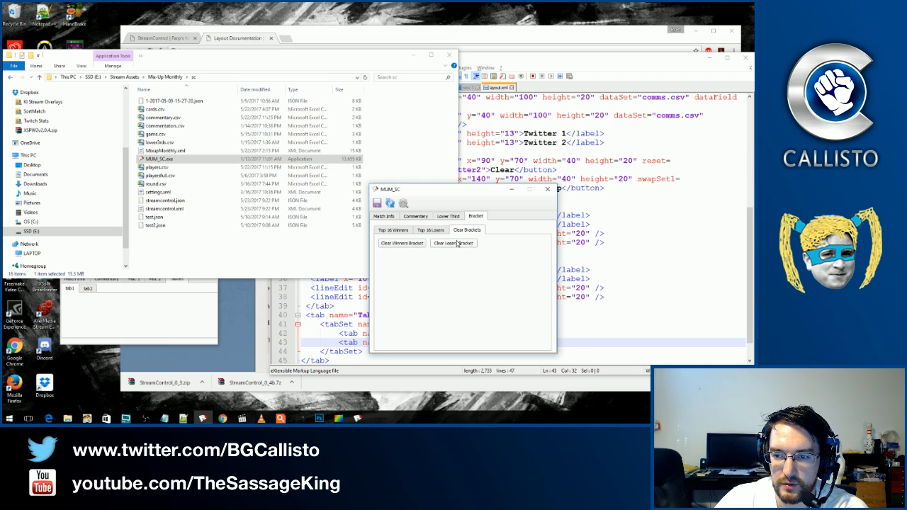
{"action": "left_click", "coordinate": [395, 230]}
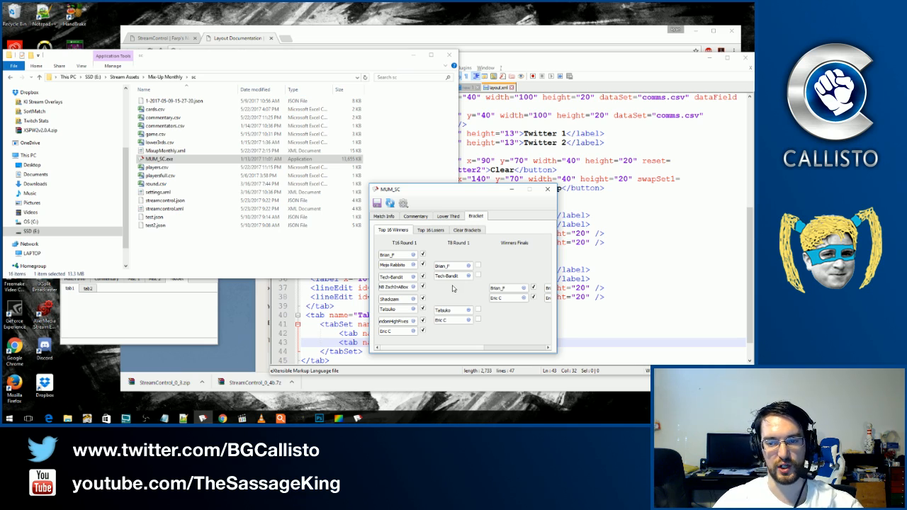
{"action": "left_click", "coordinate": [430, 230]}
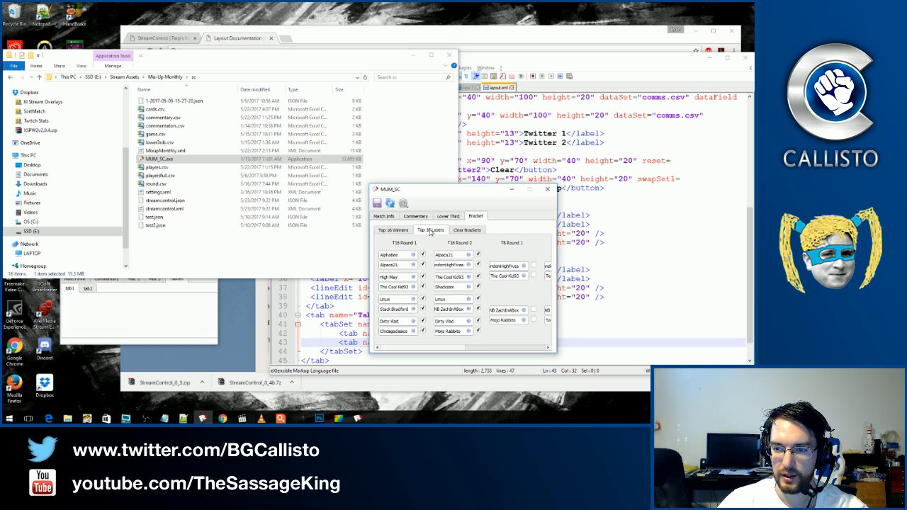
{"action": "left_click", "coordinate": [472, 230]}
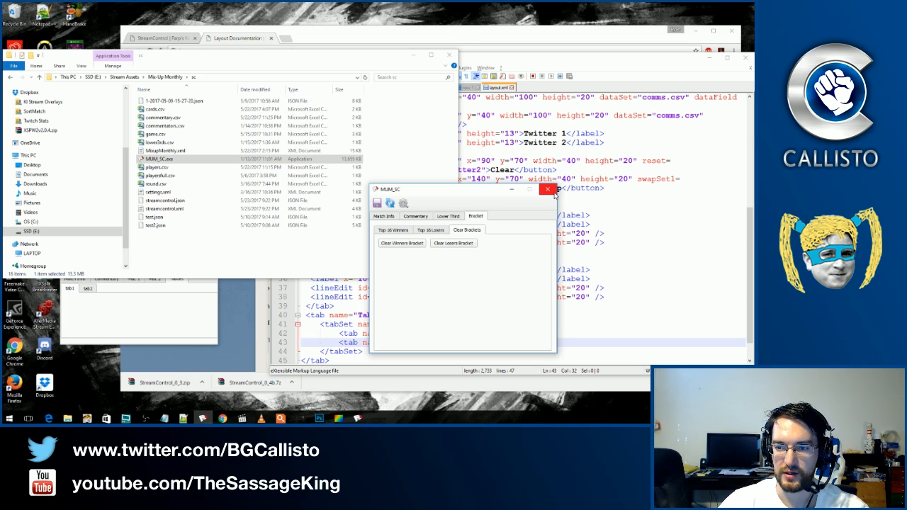
{"action": "left_click", "coordinate": [550, 190]}
Switch to the Layout Documentation page in Chrome and read the tabSet example and the Tweet Item section.
{"action": "left_click", "coordinate": [381, 352]}
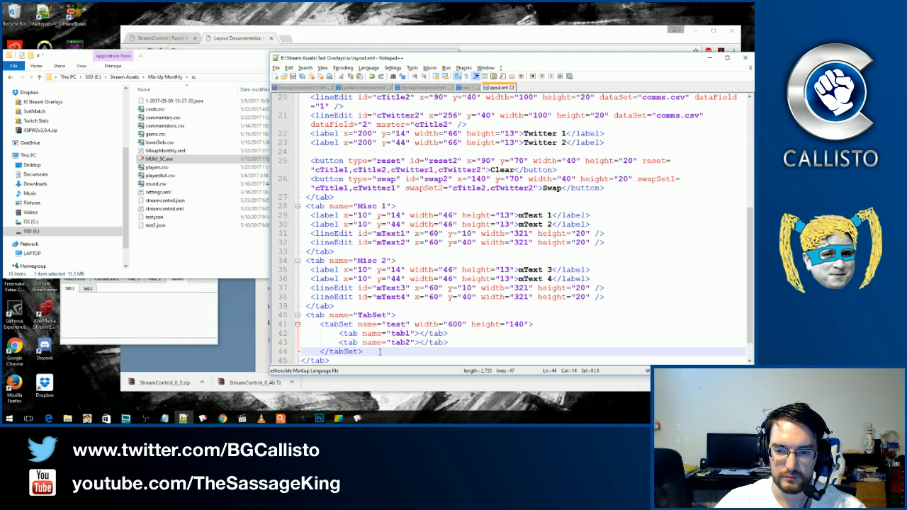
{"action": "key", "text": "alt+Tab"}
{"action": "scroll", "coordinate": [325, 268], "scroll_direction": "down", "scroll_amount": 3}
{"action": "scroll", "coordinate": [325, 268], "scroll_direction": "down", "scroll_amount": 5}
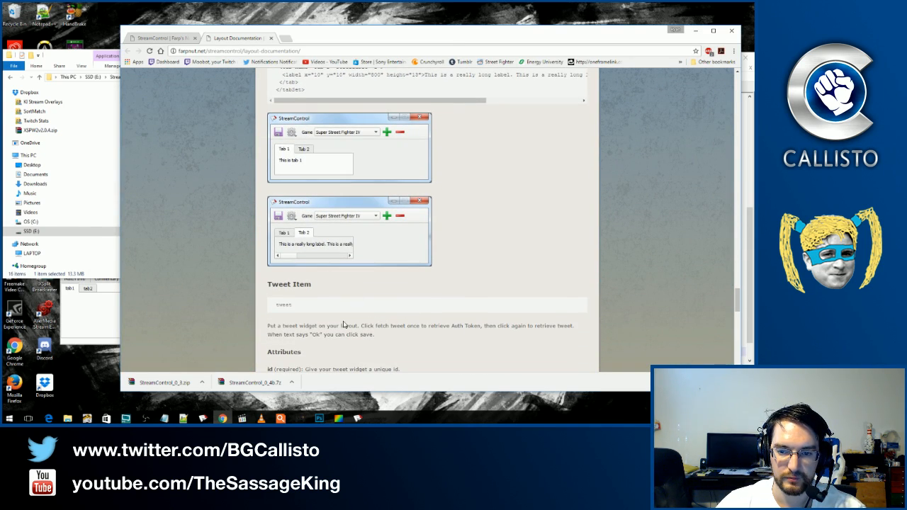
{"action": "scroll", "coordinate": [259, 301], "scroll_direction": "down", "scroll_amount": 3}
{"action": "scroll", "coordinate": [346, 261], "scroll_direction": "up", "scroll_amount": 5}
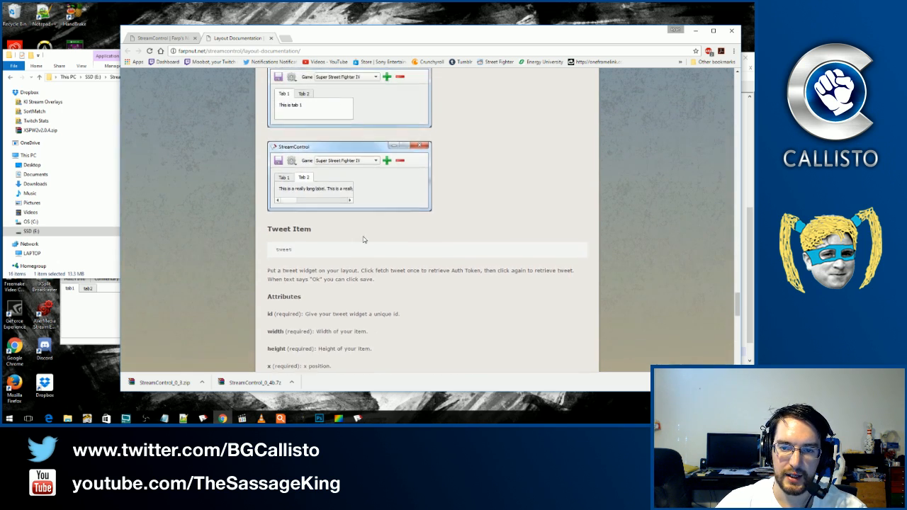
{"action": "scroll", "coordinate": [342, 265], "scroll_direction": "up", "scroll_amount": 3}
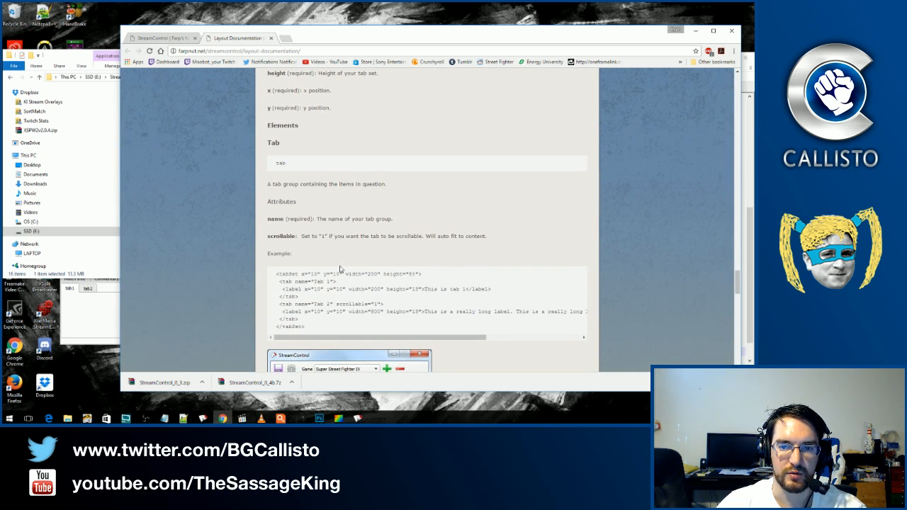
{"action": "scroll", "coordinate": [340, 276], "scroll_direction": "down", "scroll_amount": 6}
{"action": "scroll", "coordinate": [340, 276], "scroll_direction": "down", "scroll_amount": 3}
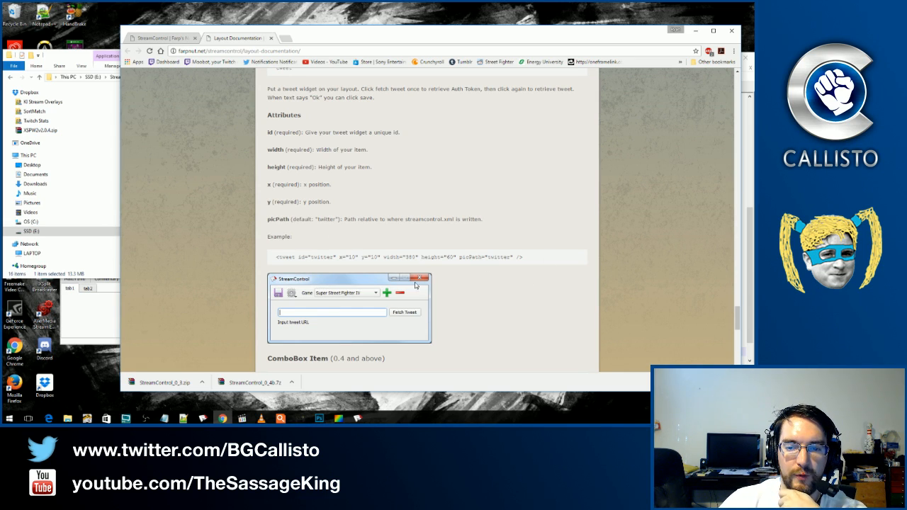
{"action": "scroll", "coordinate": [317, 229], "scroll_direction": "up", "scroll_amount": 4}
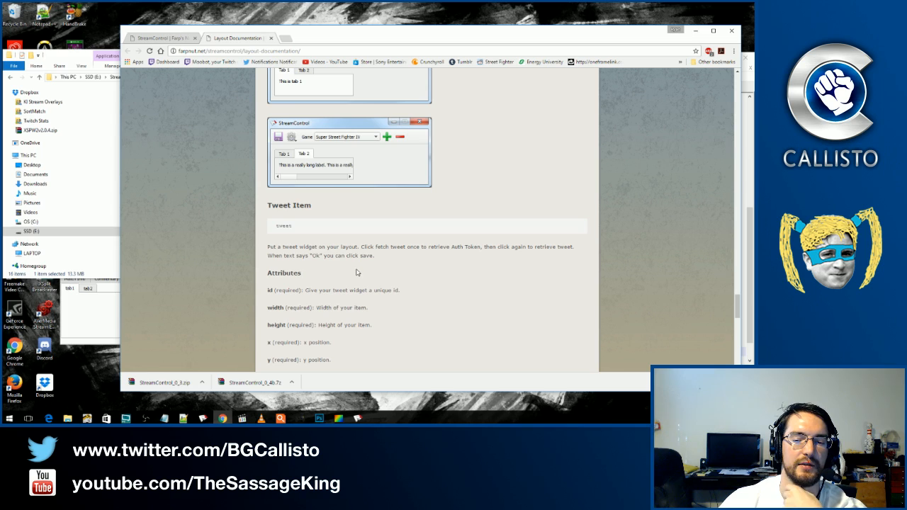
{"action": "scroll", "coordinate": [357, 272], "scroll_direction": "down", "scroll_amount": 5}
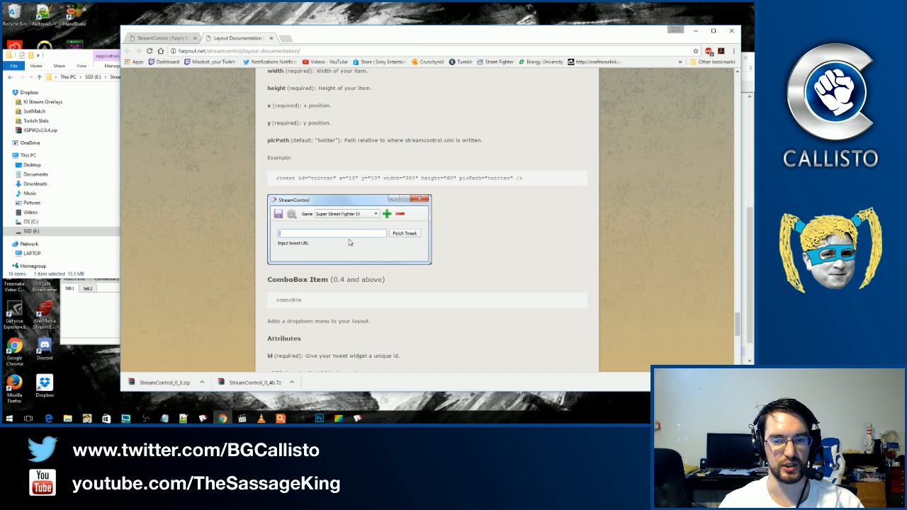
Read the ComboBox Item section of the layout documentation and highlight its editable attribute.
{"action": "scroll", "coordinate": [430, 263], "scroll_direction": "down", "scroll_amount": 3}
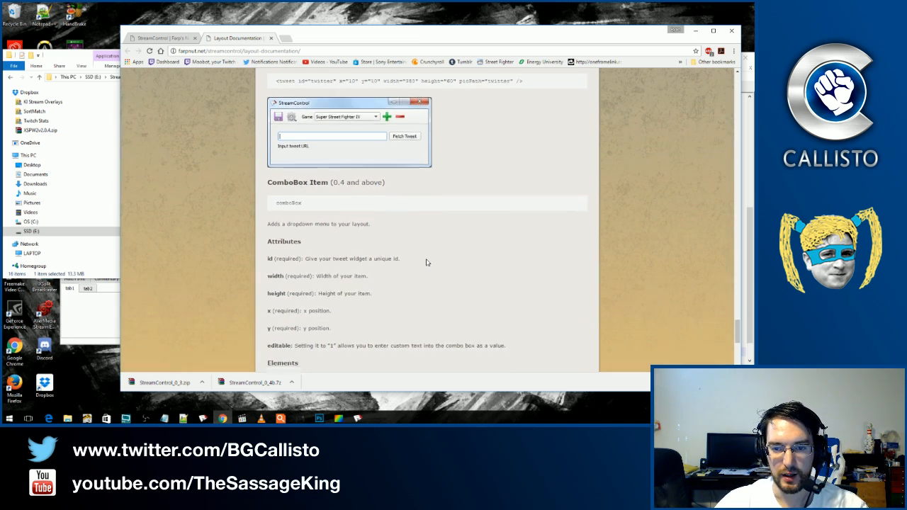
{"action": "scroll", "coordinate": [421, 265], "scroll_direction": "down", "scroll_amount": 2}
{"action": "scroll", "coordinate": [417, 264], "scroll_direction": "up", "scroll_amount": 1}
{"action": "scroll", "coordinate": [418, 264], "scroll_direction": "down", "scroll_amount": 4}
{"action": "scroll", "coordinate": [417, 264], "scroll_direction": "up", "scroll_amount": 3}
{"action": "scroll", "coordinate": [417, 265], "scroll_direction": "up", "scroll_amount": 2}
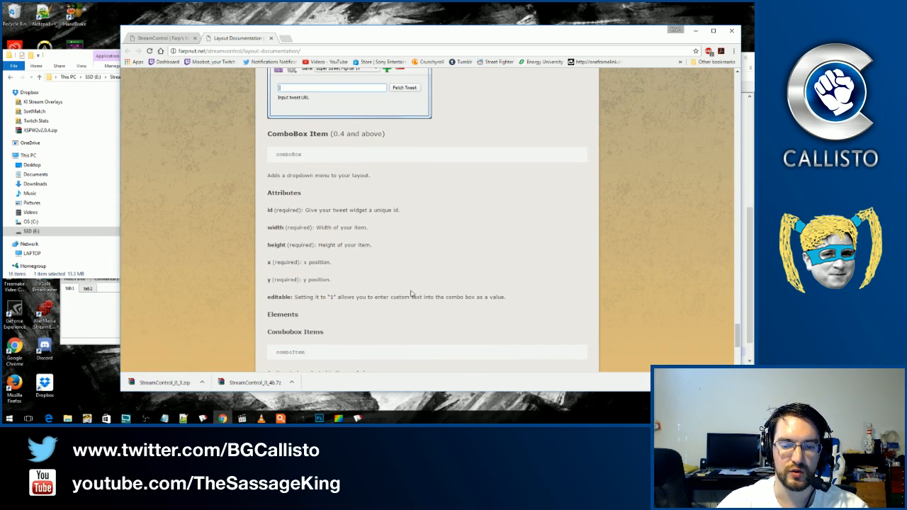
{"action": "left_click", "coordinate": [111, 318]}
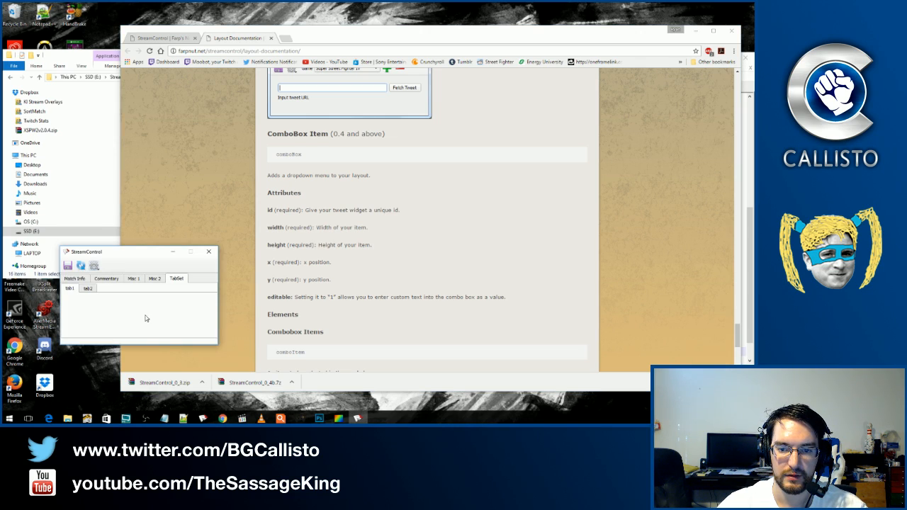
{"action": "left_click", "coordinate": [301, 300]}
{"action": "left_click_drag", "start_coordinate": [292, 298], "coordinate": [268, 298]}
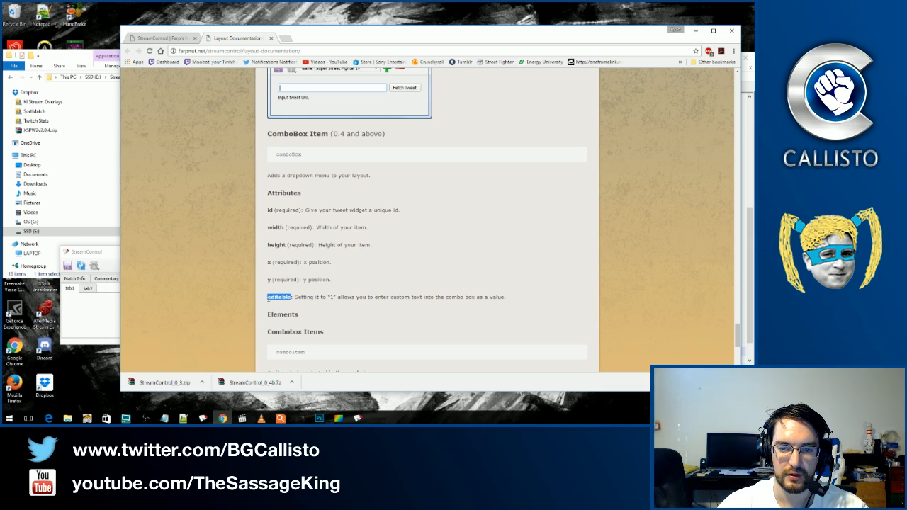
Switch to layout.xml in Notepad++ and split the tab1 element's tags onto separate lines with an indented blank line between them.
{"action": "left_click", "coordinate": [90, 314]}
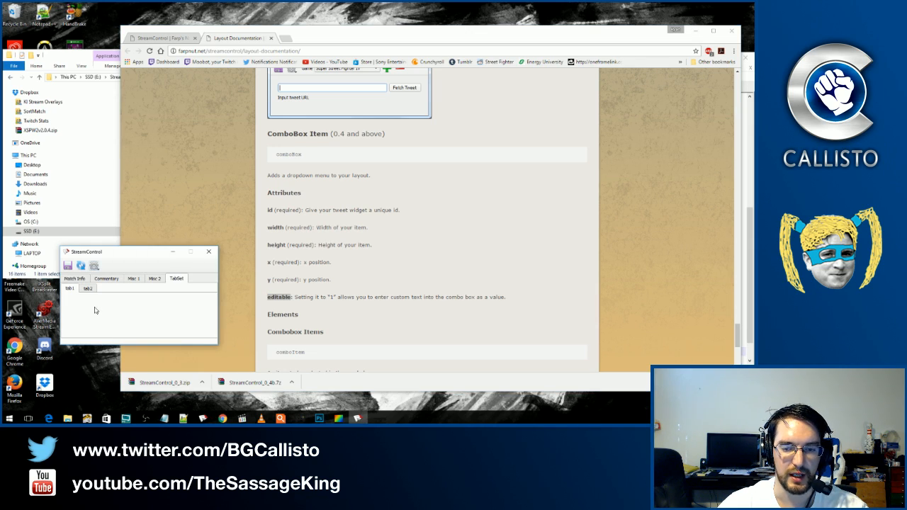
{"action": "key", "text": "alt+Tab"}
{"action": "key", "text": "alt+Tab"}
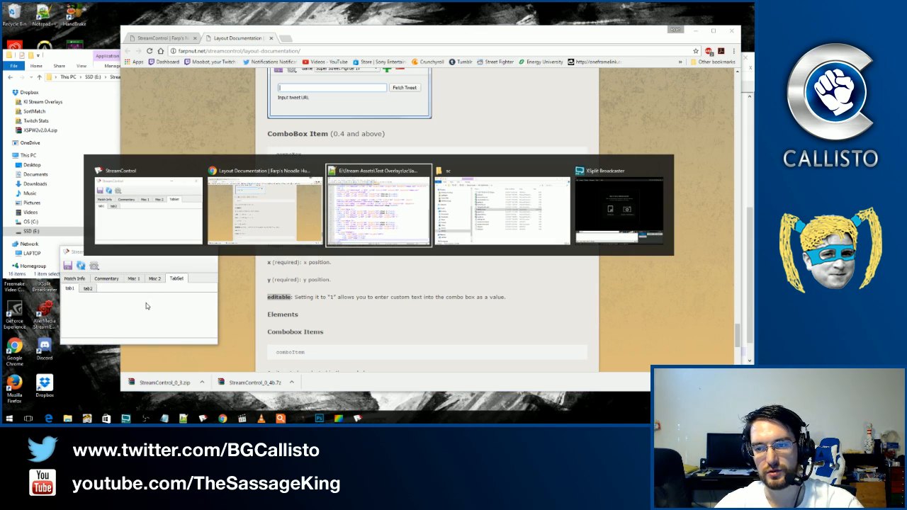
{"action": "key", "text": "alt+Tab"}
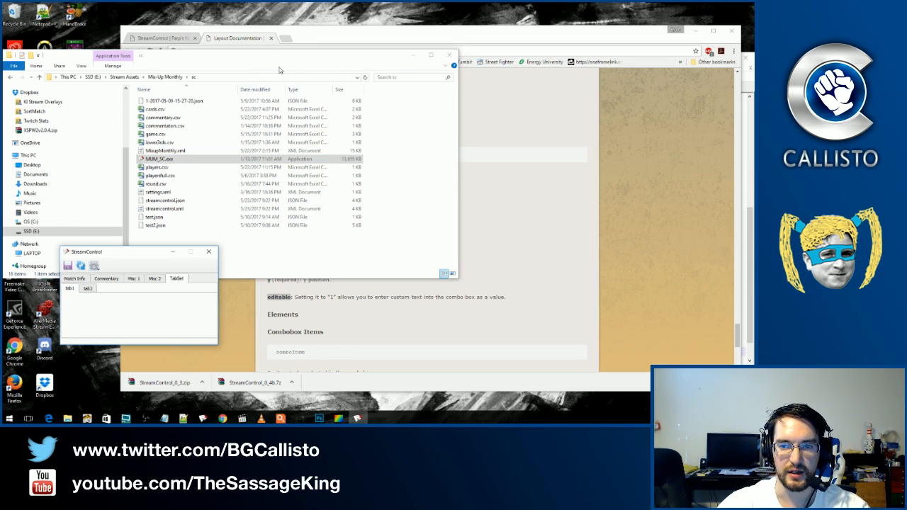
{"action": "left_click", "coordinate": [183, 418]}
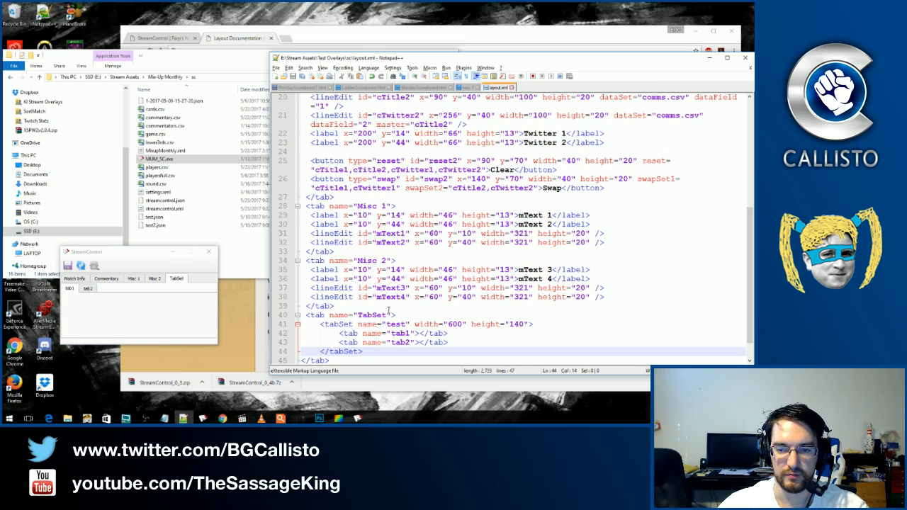
{"action": "left_click", "coordinate": [456, 335]}
{"action": "key", "text": "Down"}
{"action": "key", "text": "Left"}
{"action": "key", "text": "Up"}
{"action": "key", "text": "Up"}
{"action": "key", "text": "Down"}
{"action": "key", "text": "Left"}
{"action": "key", "text": "Left"}
{"action": "key", "text": "Left"}
{"action": "key", "text": "Left"}
{"action": "key", "text": "Left"}
{"action": "key", "text": "Left"}
{"action": "key", "text": "Return"}
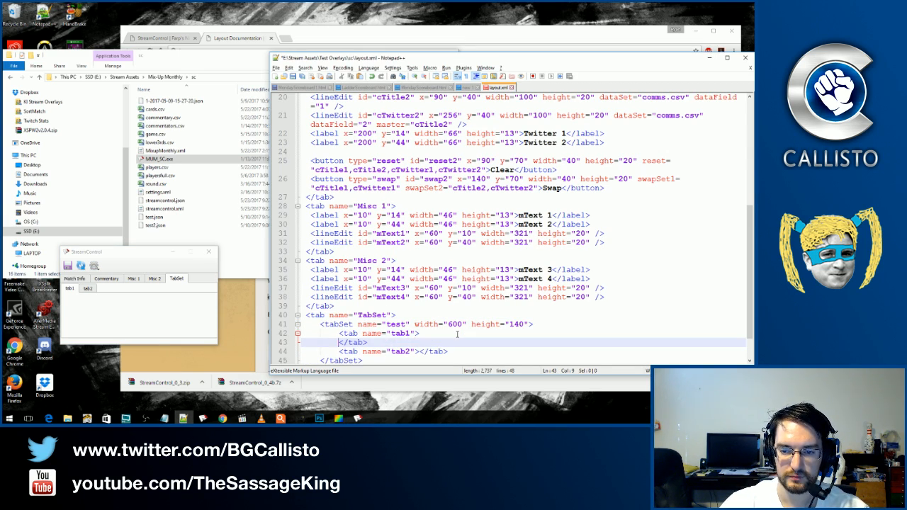
{"action": "key", "text": "Tab"}
{"action": "key", "text": "BackSpace"}
{"action": "key", "text": "Return"}
{"action": "key", "text": "Up"}
{"action": "key", "text": "Tab"}
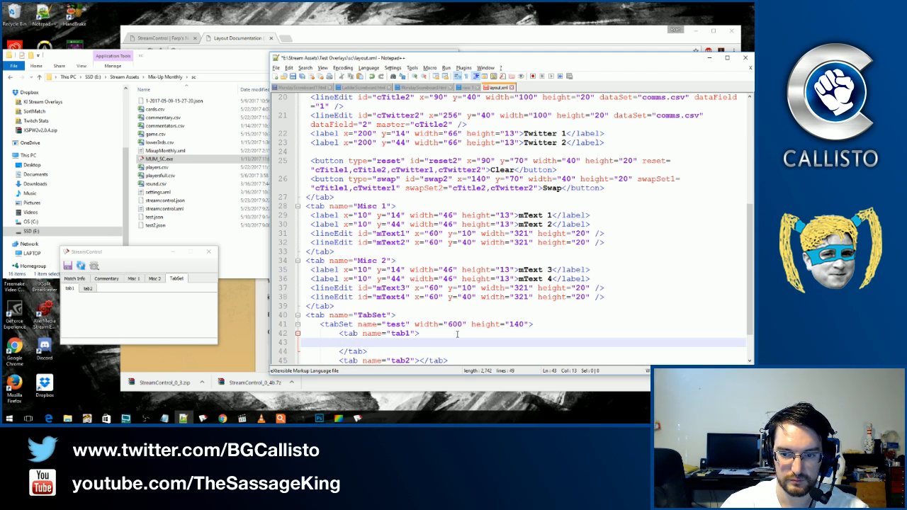
Start a comboBox element with the id "combo1" inside tab1.
{"action": "type", "text": "<comboBox"}
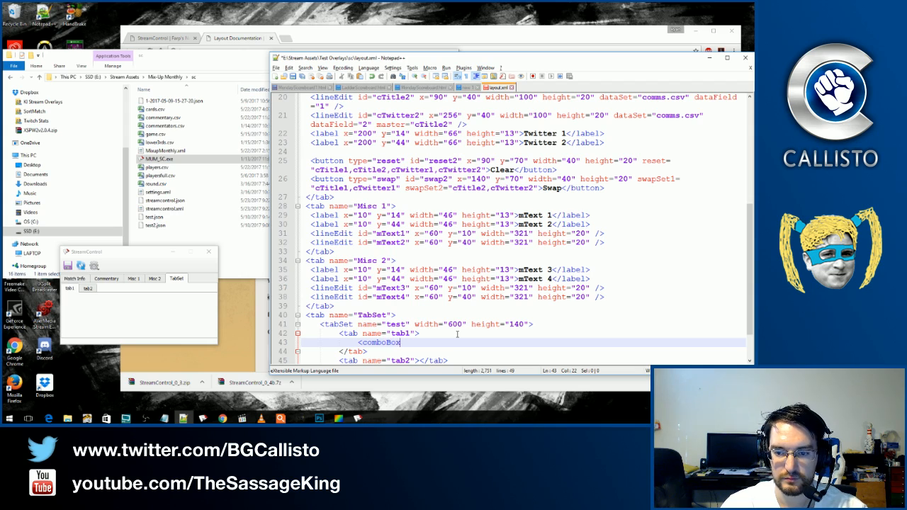
{"action": "type", "text": " i"}
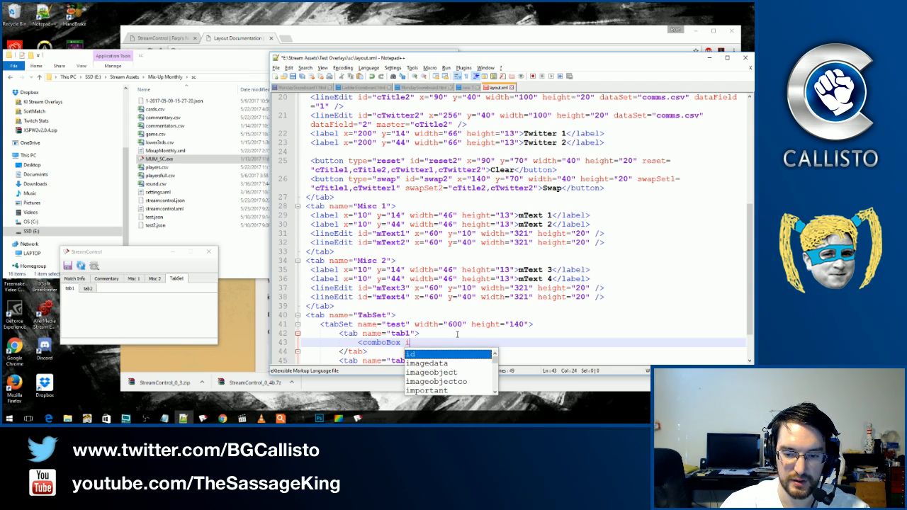
{"action": "type", "text": "d=\"combo1\""}
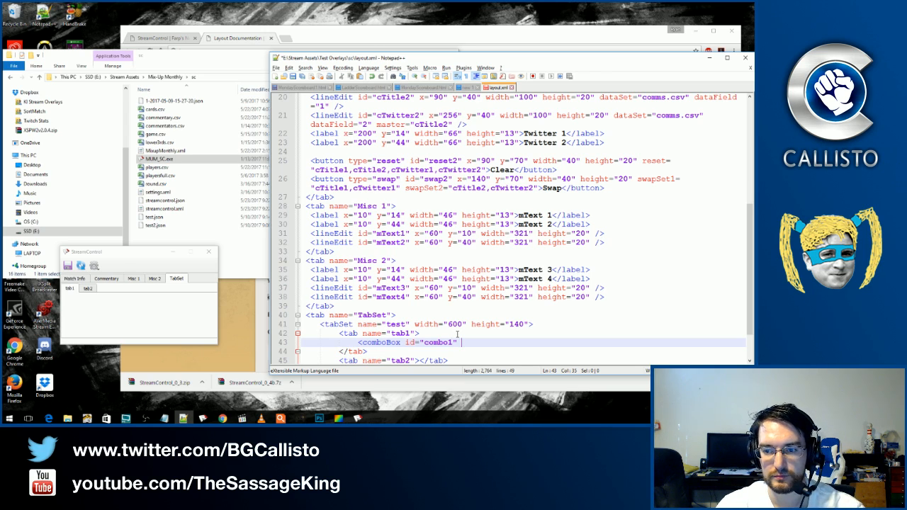
{"action": "key", "text": "alt+Tab"}
{"action": "key", "text": "Tab"}
{"action": "key", "text": "shift+Tab"}
{"action": "key", "text": "shift+Tab"}
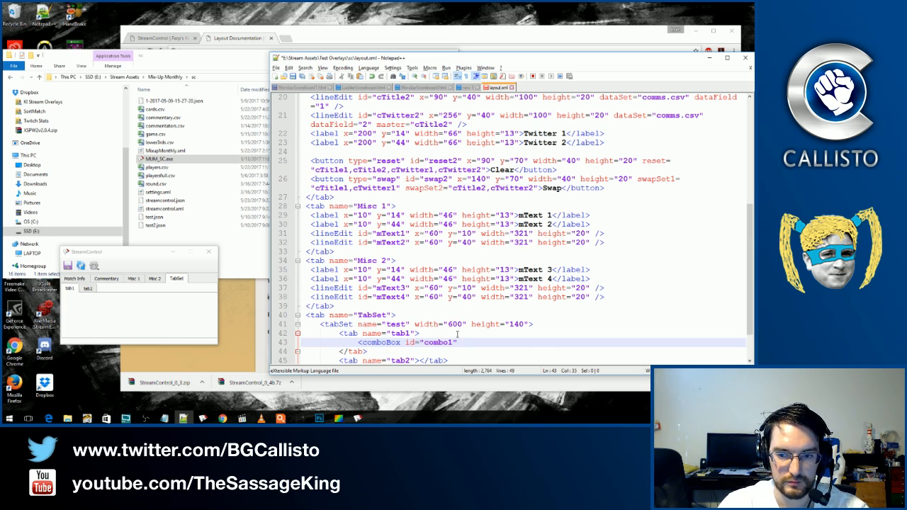
Add x="10", y="10" and width="60" attributes to the combo1 comboBox element.
{"action": "type", "text": "x=\""}
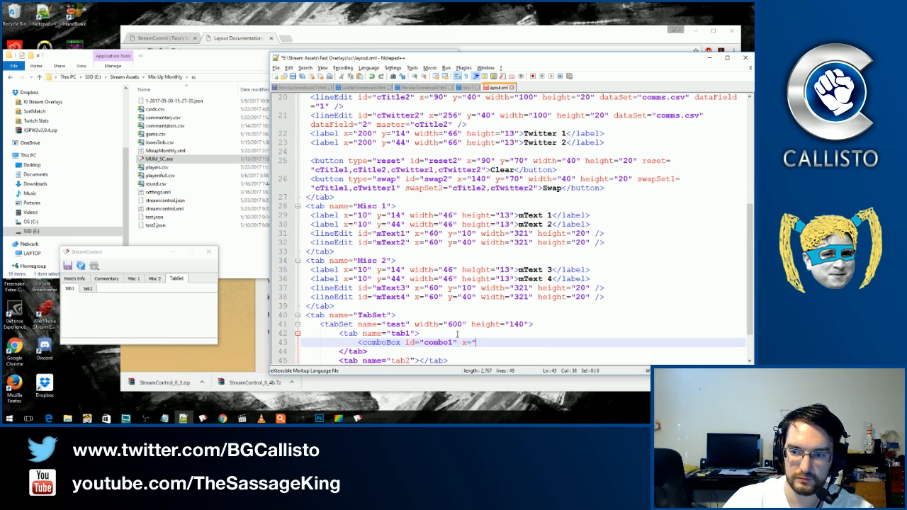
{"action": "type", "text": "10\" y"}
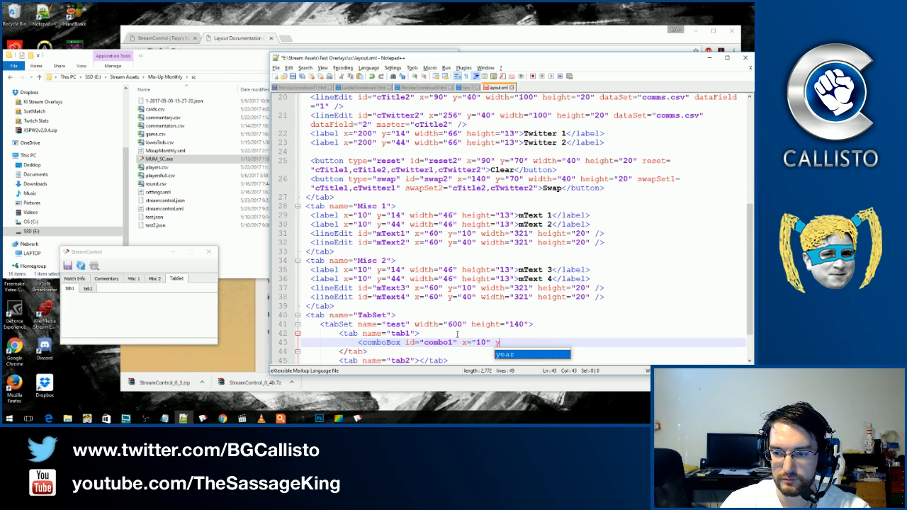
{"action": "type", "text": "=\"10\""}
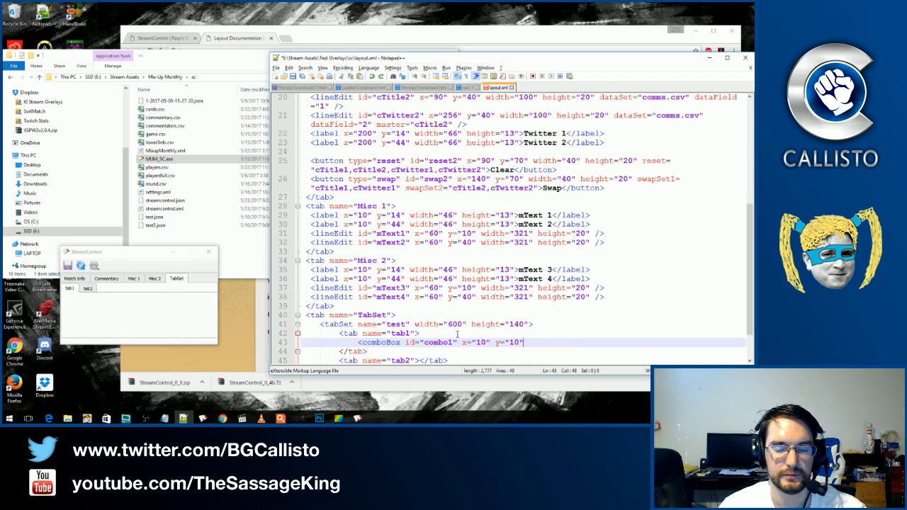
{"action": "type", "text": " width"}
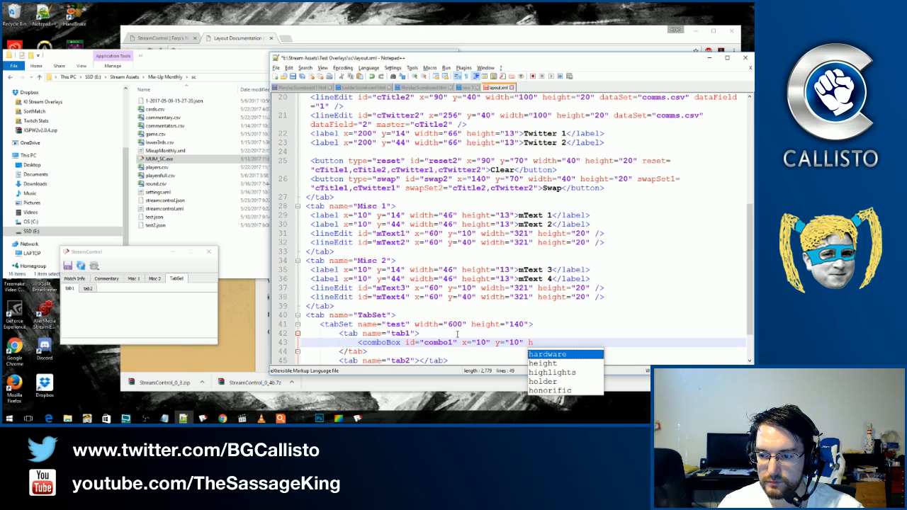
{"action": "type", "text": ":"}
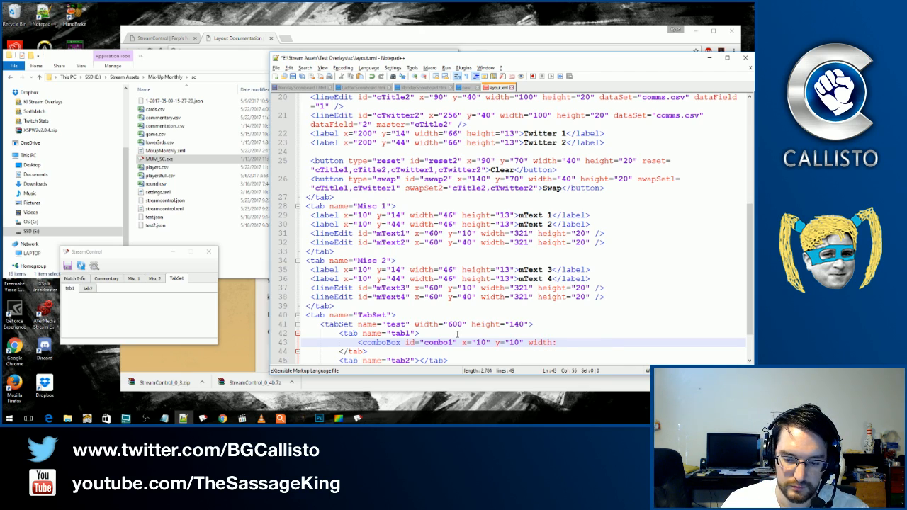
{"action": "key", "text": "BackSpace"}
{"action": "type", "text": "=\"60\""}
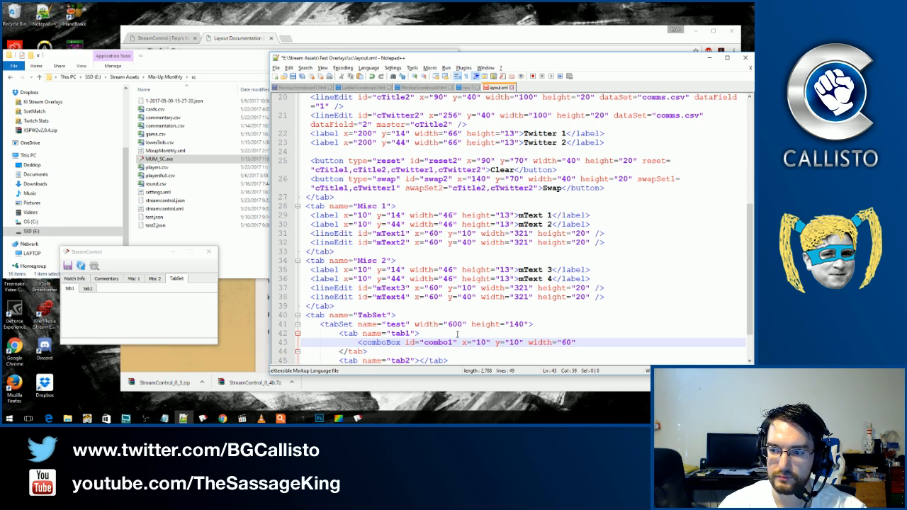
Give the combo1 comboBox height="20" and end it as a self-closing element.
{"action": "type", "text": " height"}
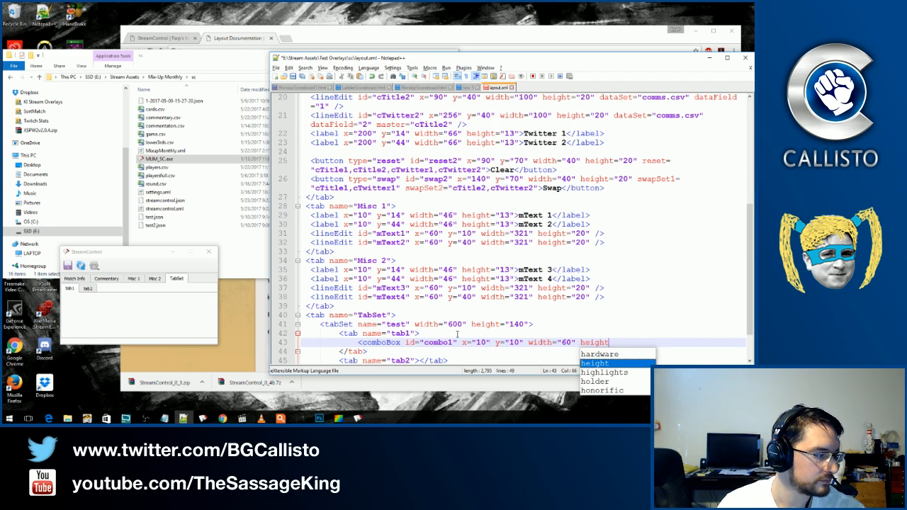
{"action": "type", "text": "=\""}
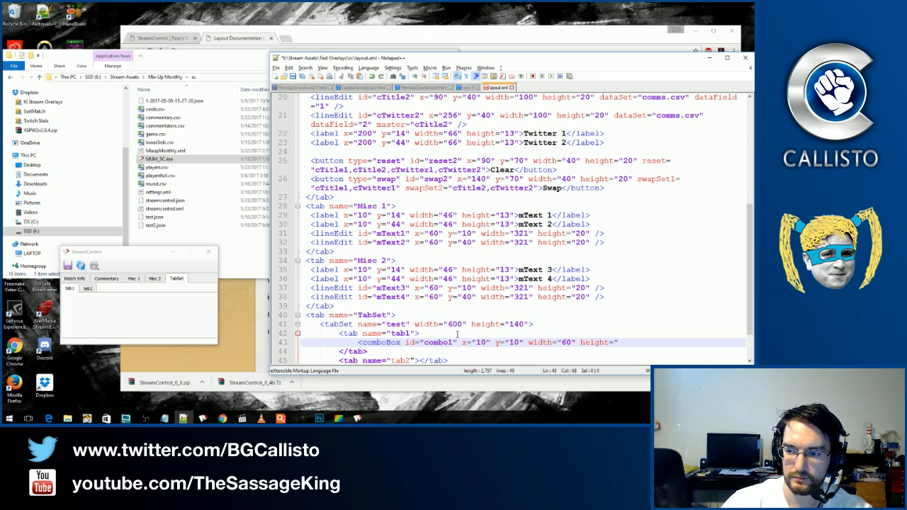
{"action": "type", "text": "20\""}
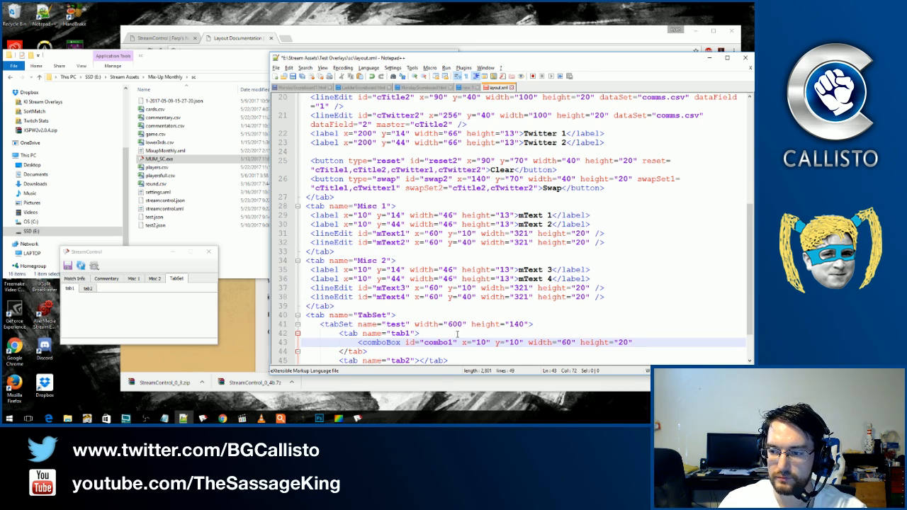
{"action": "type", "text": ">"}
{"action": "key", "text": "BackSpace"}
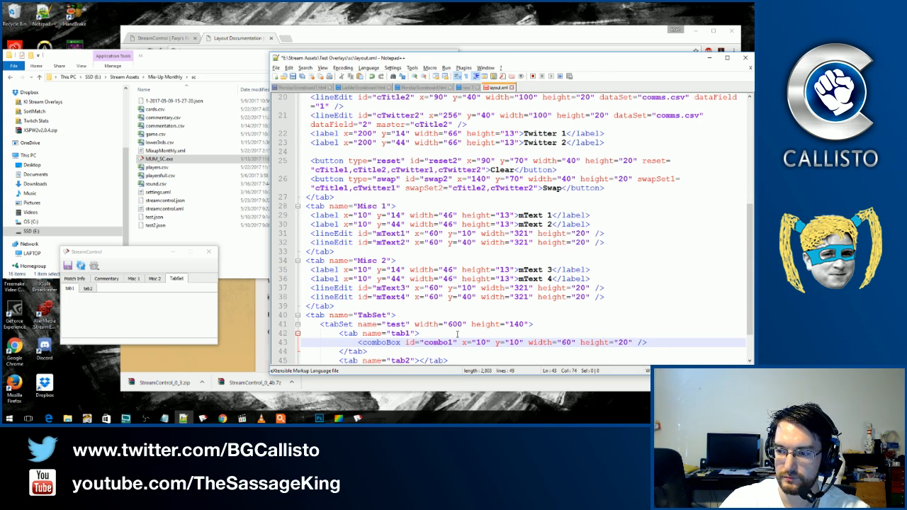
{"action": "type", "text": ">"}
{"action": "key", "text": "BackSpace"}
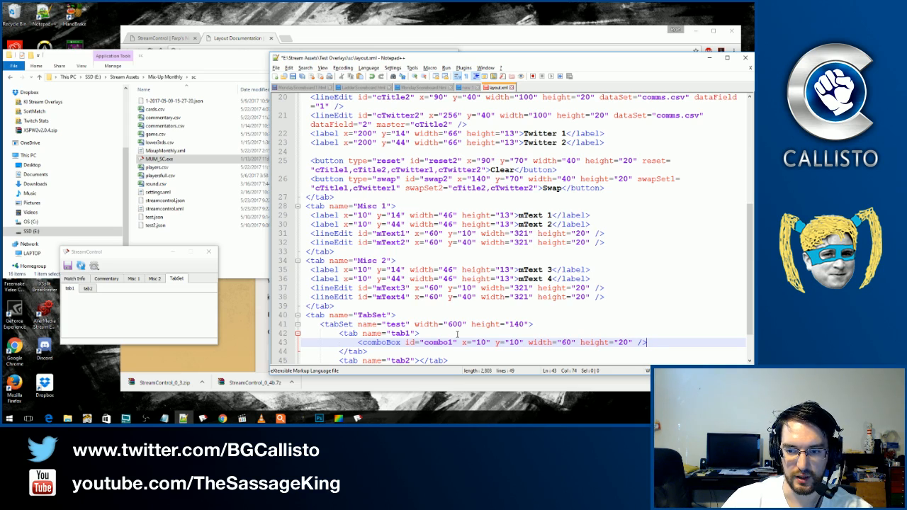
Save layout.xml, then reload the layout in StreamControl and show the TabSet tab.
{"action": "key", "text": "ctrl+s"}
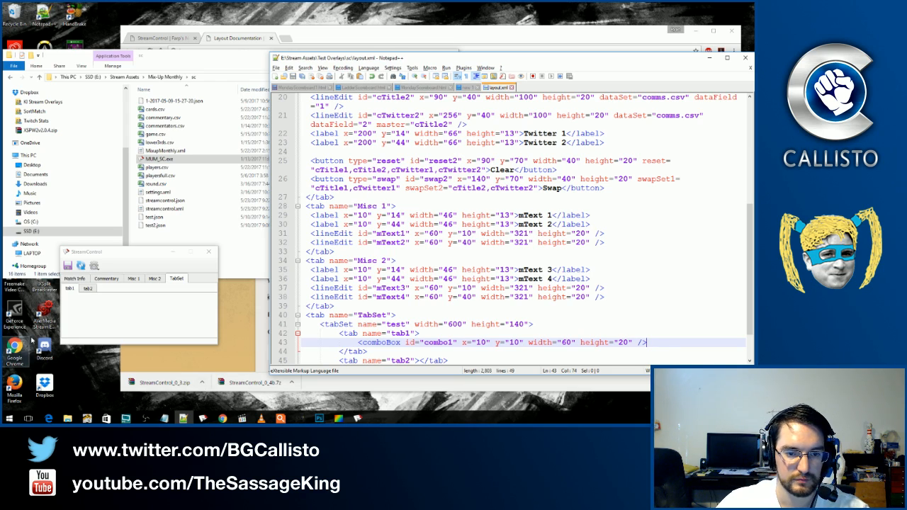
{"action": "left_click", "coordinate": [84, 265]}
{"action": "left_click", "coordinate": [186, 281]}
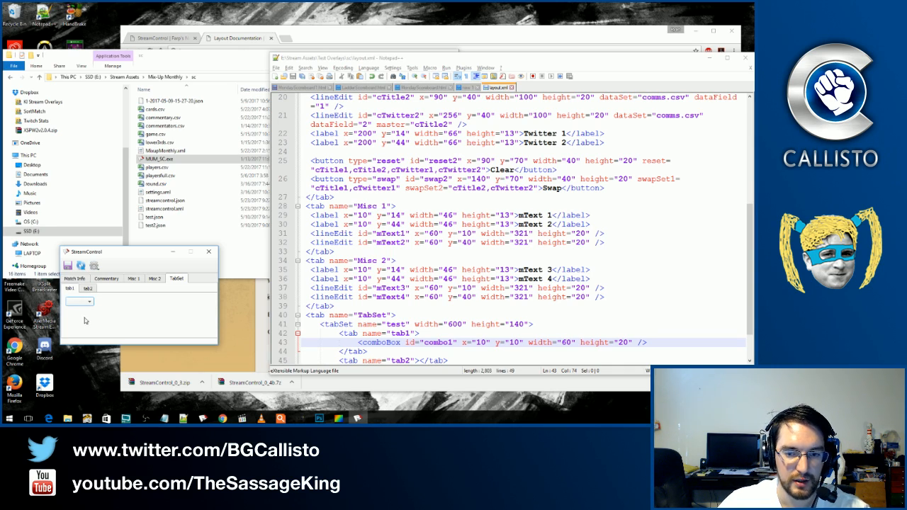
Add editable="1" to the combo1 comboBox in layout.xml and save the file.
{"action": "left_click", "coordinate": [639, 343]}
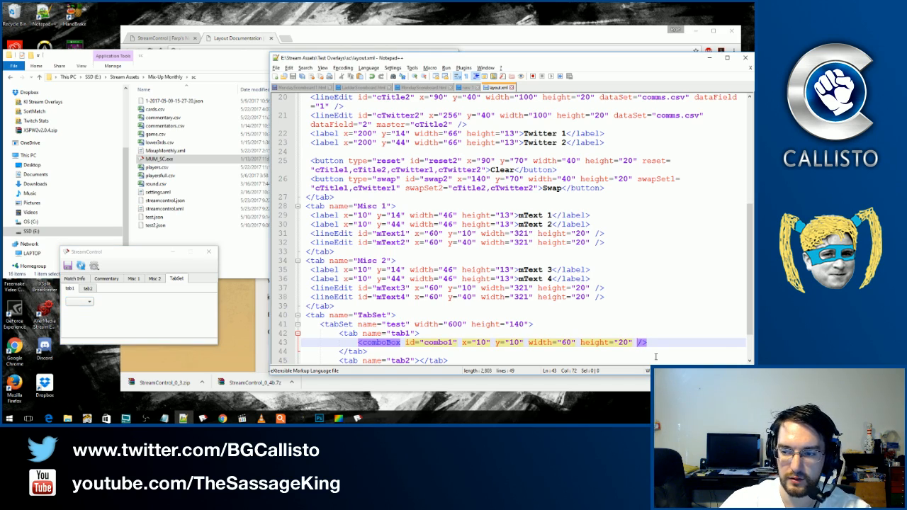
{"action": "type", "text": "editable"}
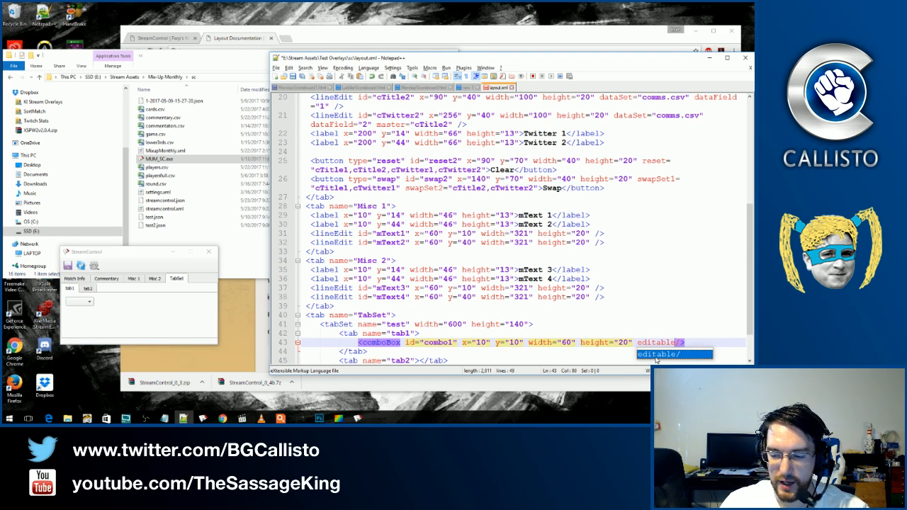
{"action": "type", "text": "=\"1\""}
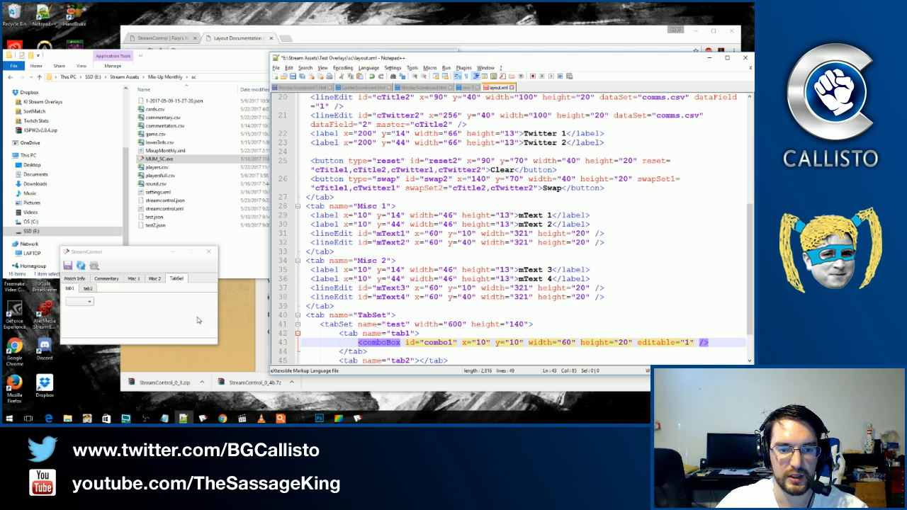
{"action": "left_click", "coordinate": [81, 267]}
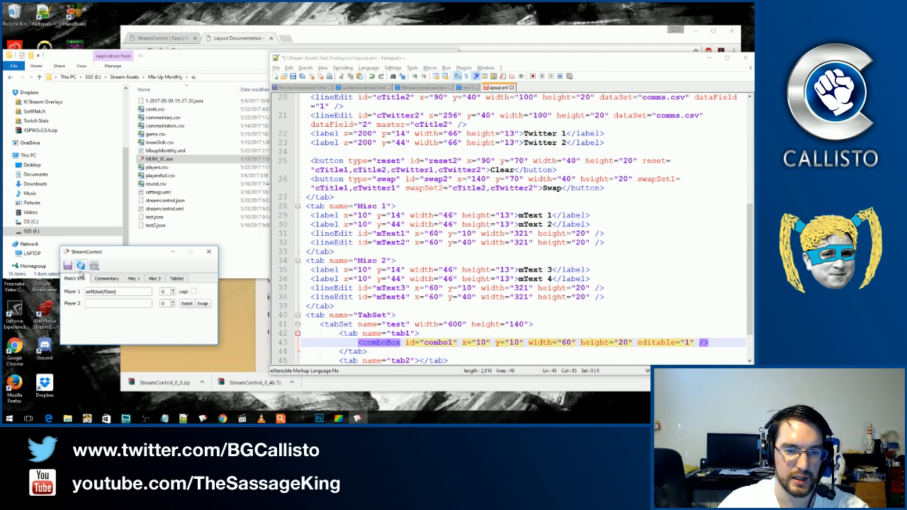
{"action": "left_click", "coordinate": [672, 352]}
{"action": "key", "text": "ctrl+s"}
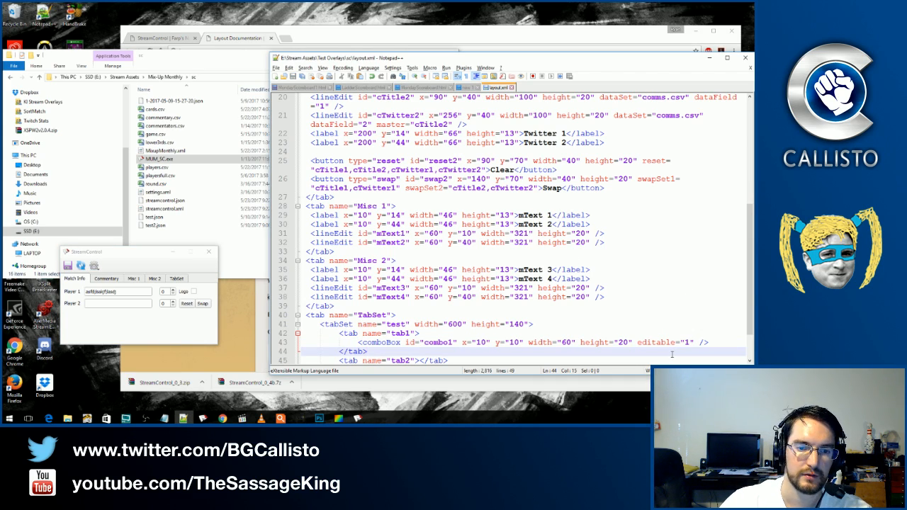
Reload the layout in StreamControl and enter "ffff" in the comboBox of tab1 on the TabSet tab.
{"action": "left_click", "coordinate": [181, 278]}
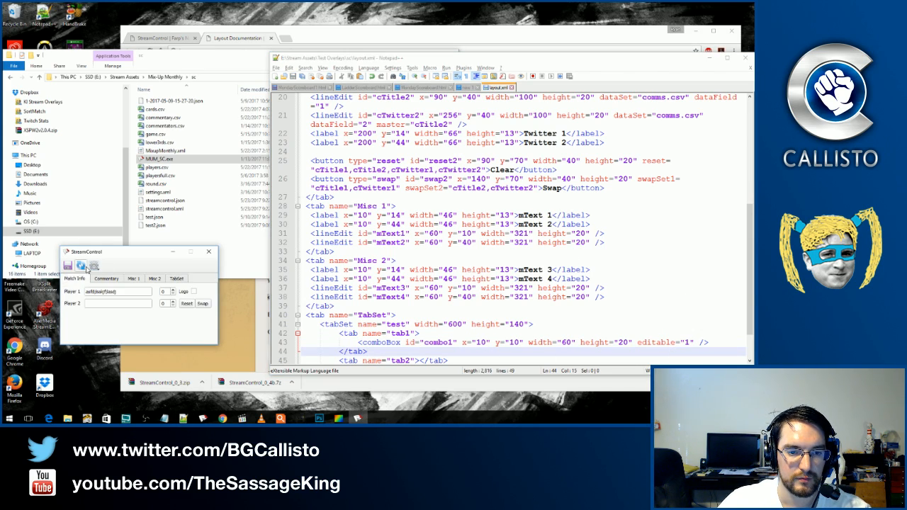
{"action": "left_click", "coordinate": [75, 301]}
{"action": "type", "text": "ffff"}
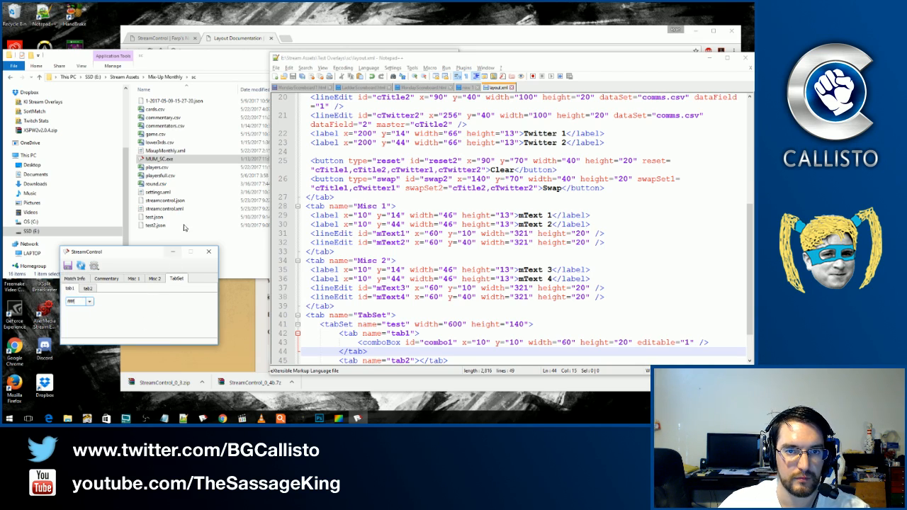
Switch to File Explorer and open the sc folder inside Stream Assets > Test Overlays.
{"action": "left_click", "coordinate": [124, 76]}
{"action": "double_click", "coordinate": [157, 209]}
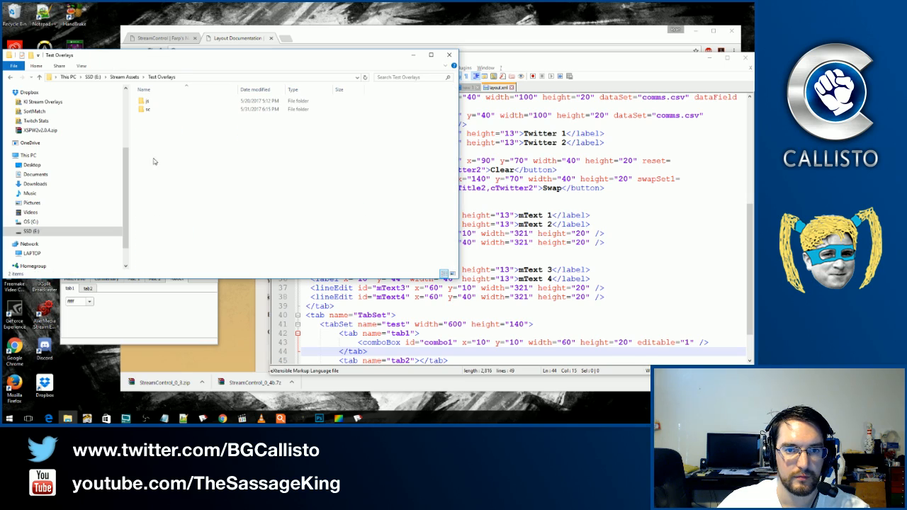
{"action": "double_click", "coordinate": [150, 109]}
Save the StreamControl data, replace the comboBox text with "fasdfasdf", and save the data again.
{"action": "left_click", "coordinate": [143, 310]}
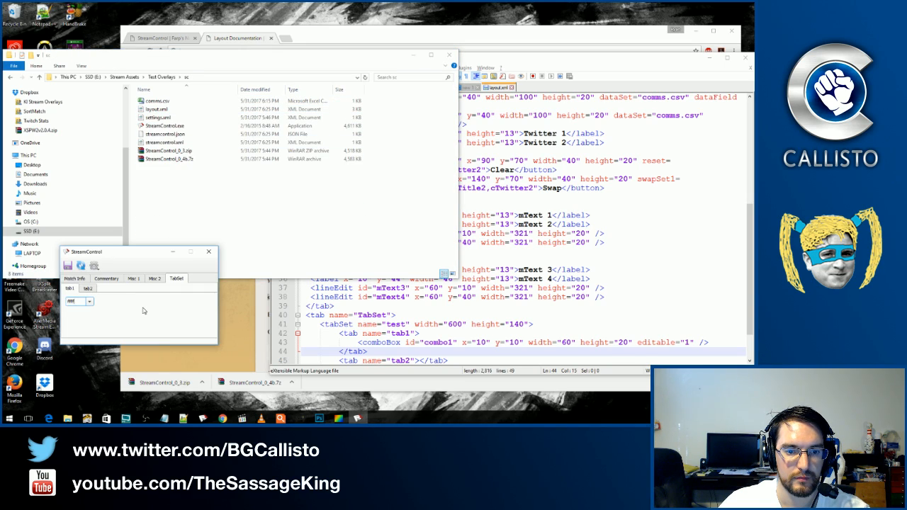
{"action": "left_click", "coordinate": [69, 266]}
{"action": "left_click", "coordinate": [75, 278]}
{"action": "left_click", "coordinate": [173, 278]}
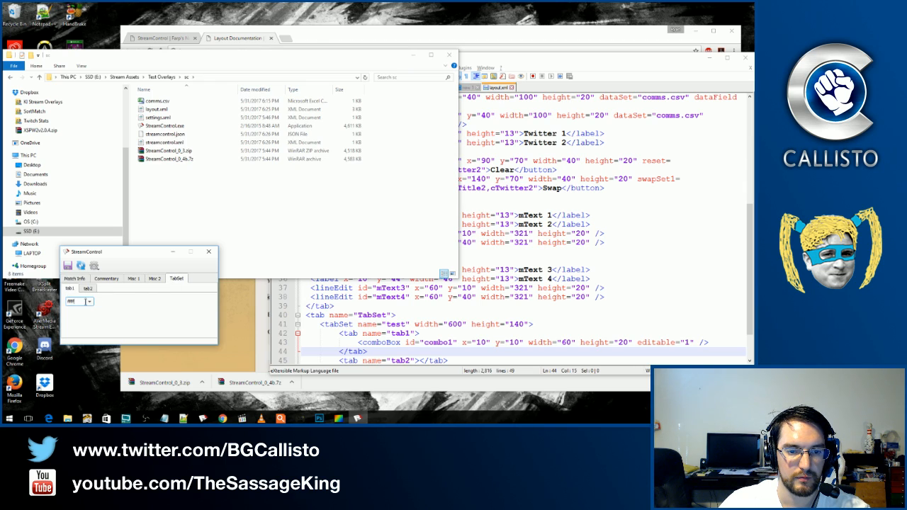
{"action": "double_click", "coordinate": [67, 303]}
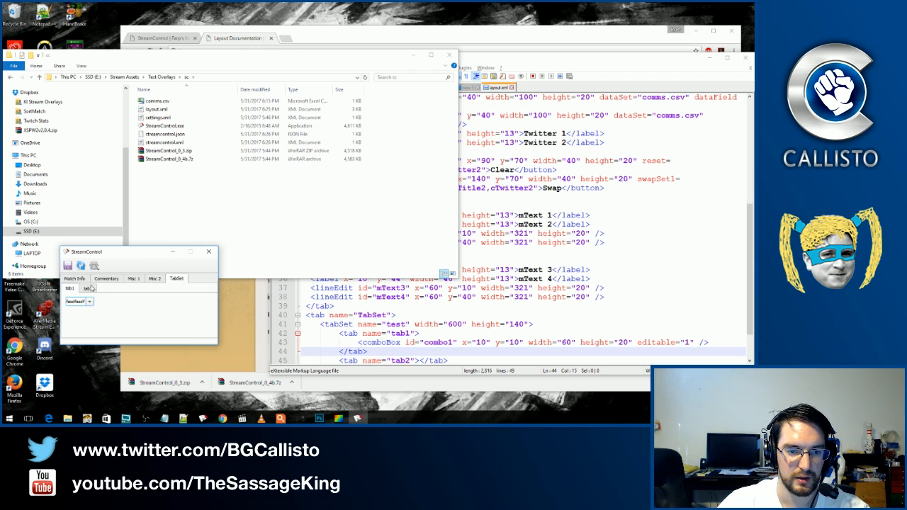
{"action": "left_click", "coordinate": [69, 267]}
Open streamcontrol.json in Notepad++, highlight the saved combo1 value, and close the file.
{"action": "double_click", "coordinate": [165, 134]}
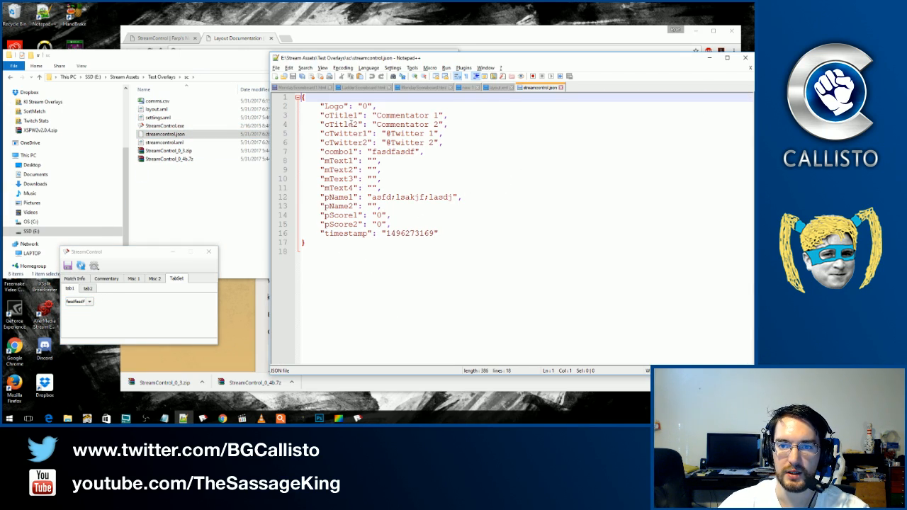
{"action": "left_click_drag", "start_coordinate": [387, 151], "coordinate": [410, 152]}
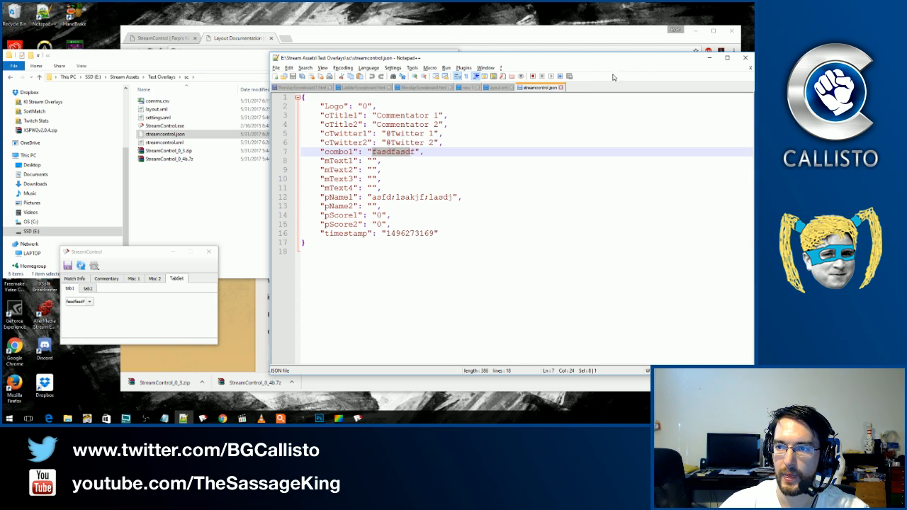
{"action": "left_click", "coordinate": [562, 88]}
{"action": "left_click", "coordinate": [170, 308]}
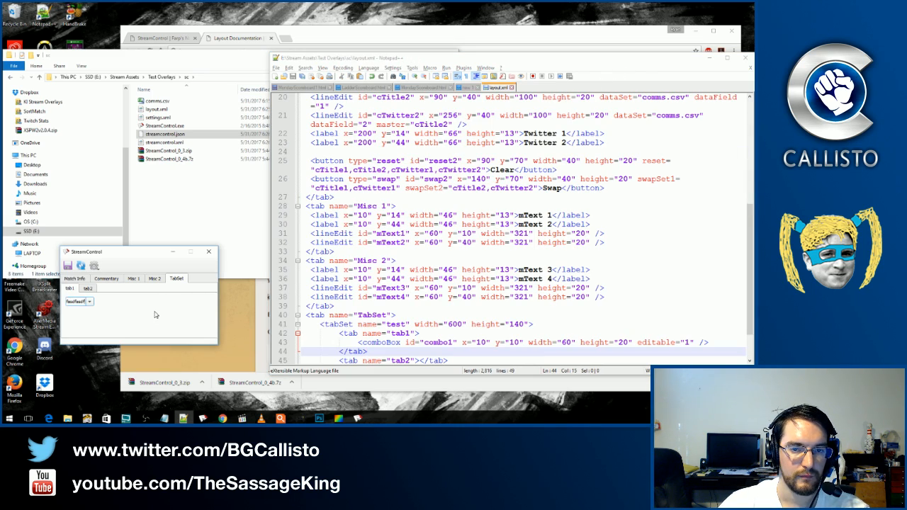
{"action": "left_click", "coordinate": [170, 195]}
{"action": "right_click", "coordinate": [164, 204]}
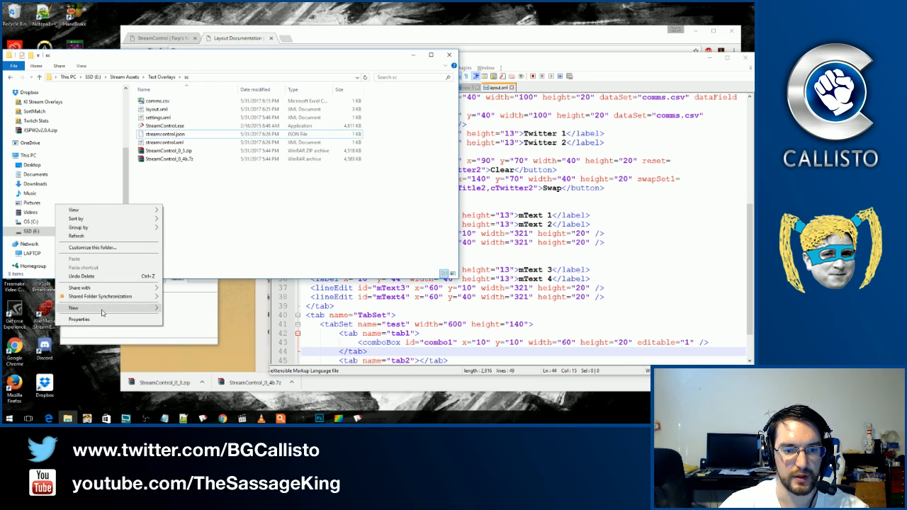
Delete the editable="1" attribute from the combo1 comboBox in layout.xml.
{"action": "left_click", "coordinate": [611, 343]}
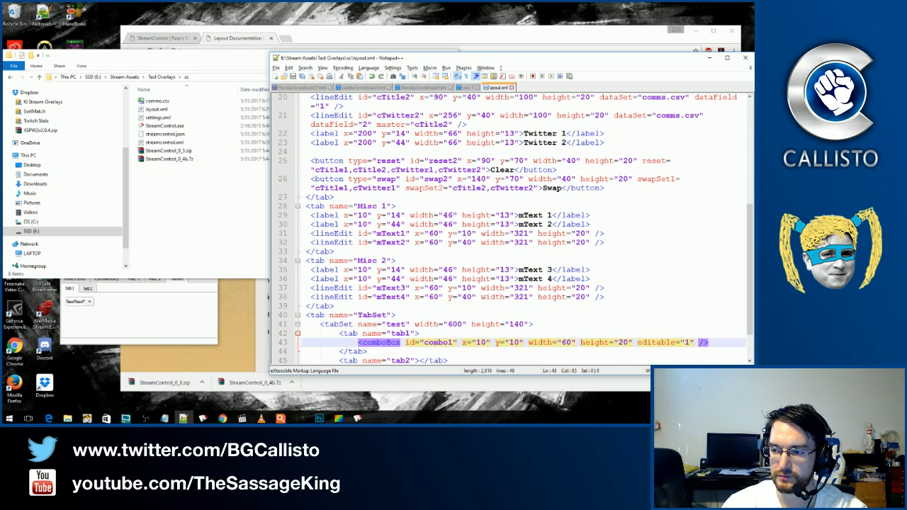
{"action": "key", "text": "shift+Left"}
{"action": "key", "text": "shift+Left"}
{"action": "key", "text": "shift+Left"}
{"action": "key", "text": "shift+Left"}
{"action": "key", "text": "shift+Left"}
{"action": "key", "text": "shift+Left"}
{"action": "key", "text": "shift+Left"}
{"action": "key", "text": "shift+Left"}
{"action": "key", "text": "shift+Left"}
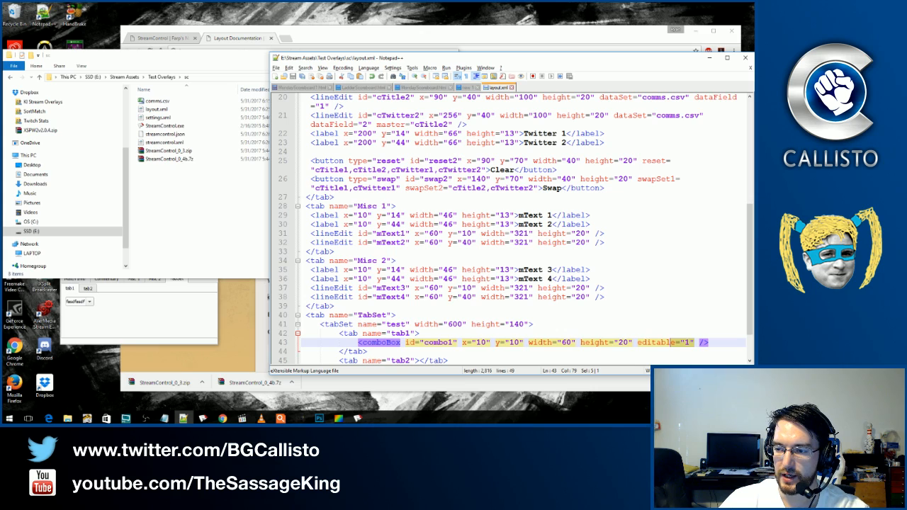
{"action": "key", "text": "Delete"}
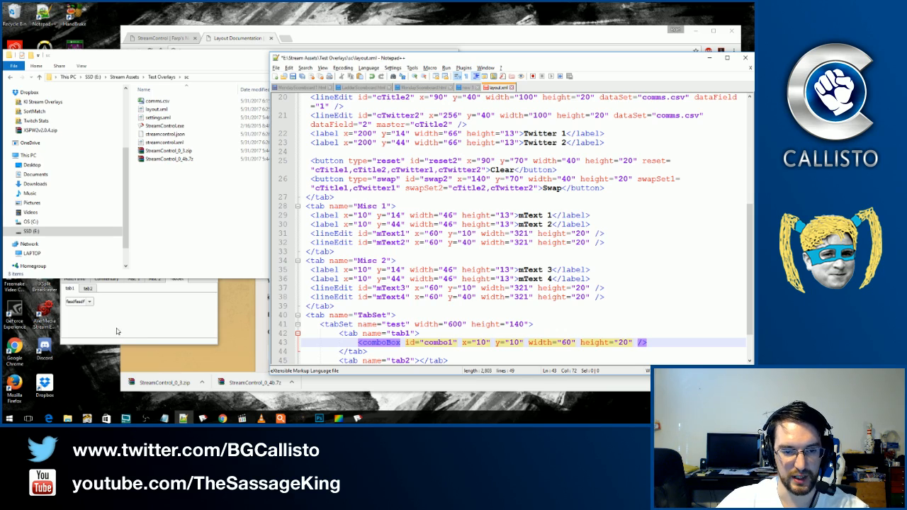
Reload the layout in StreamControl, show the TabSet tab, and save layout.xml in Notepad++.
{"action": "left_click", "coordinate": [137, 325]}
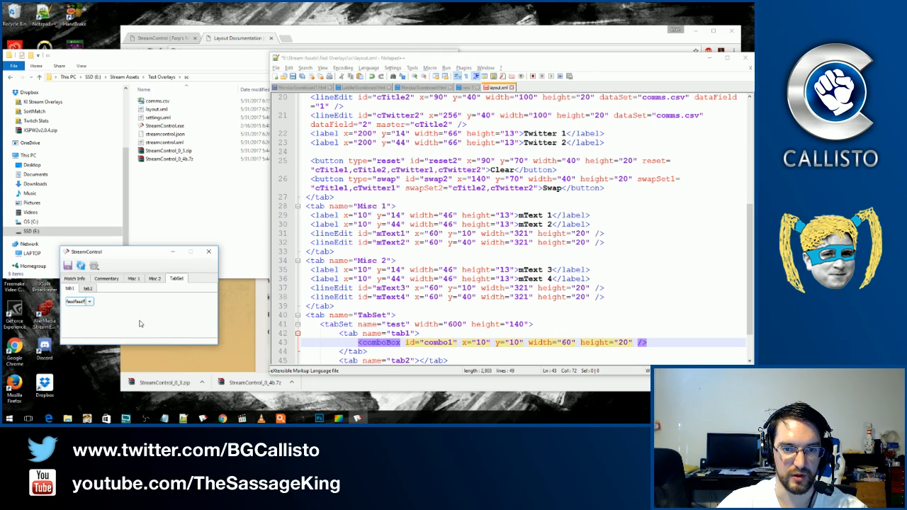
{"action": "left_click", "coordinate": [81, 266]}
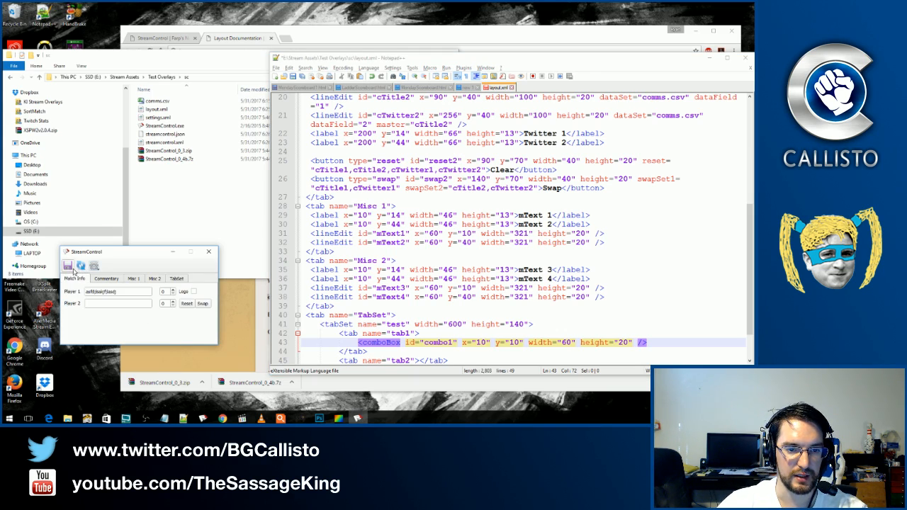
{"action": "left_click", "coordinate": [176, 279]}
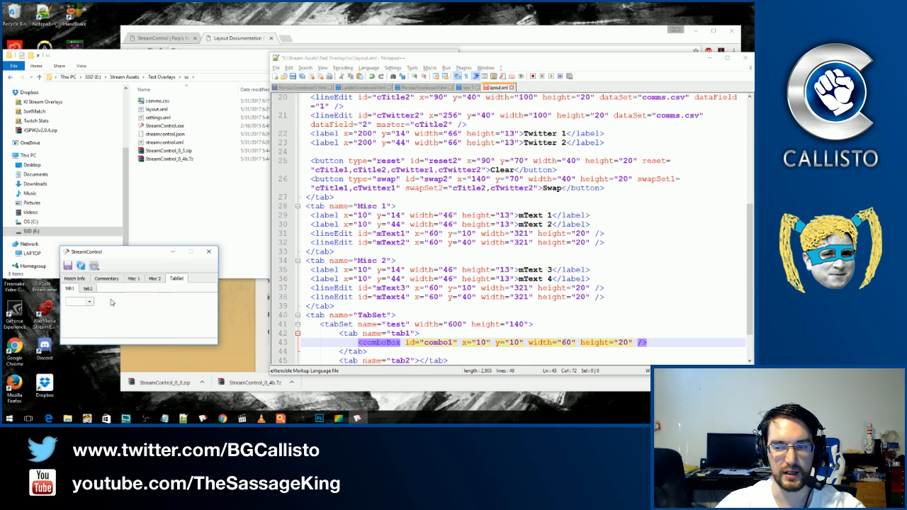
{"action": "left_click", "coordinate": [582, 263]}
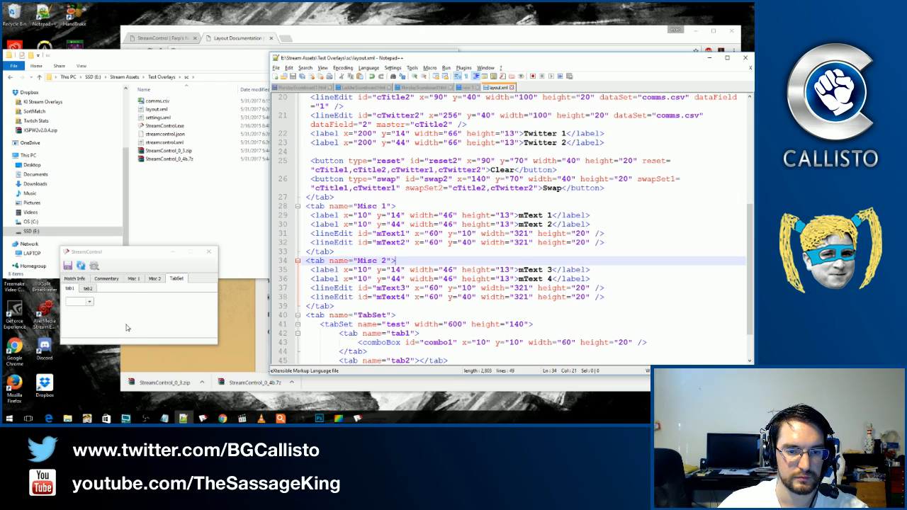
Reload the saved layout in StreamControl and return to the TabSet tab with the comboBox.
{"action": "left_click", "coordinate": [81, 266]}
{"action": "left_click", "coordinate": [176, 279]}
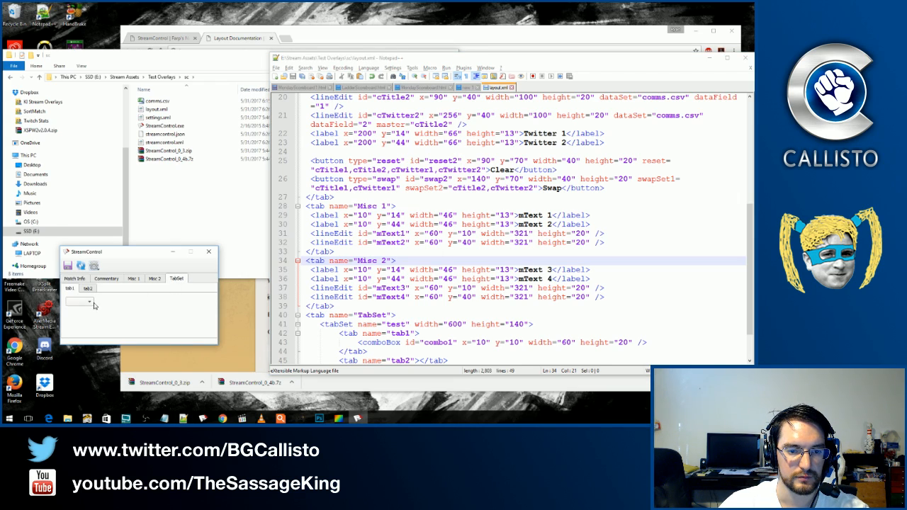
Open Microsoft Excel 2010 with a blank workbook.
{"action": "left_click", "coordinate": [163, 195]}
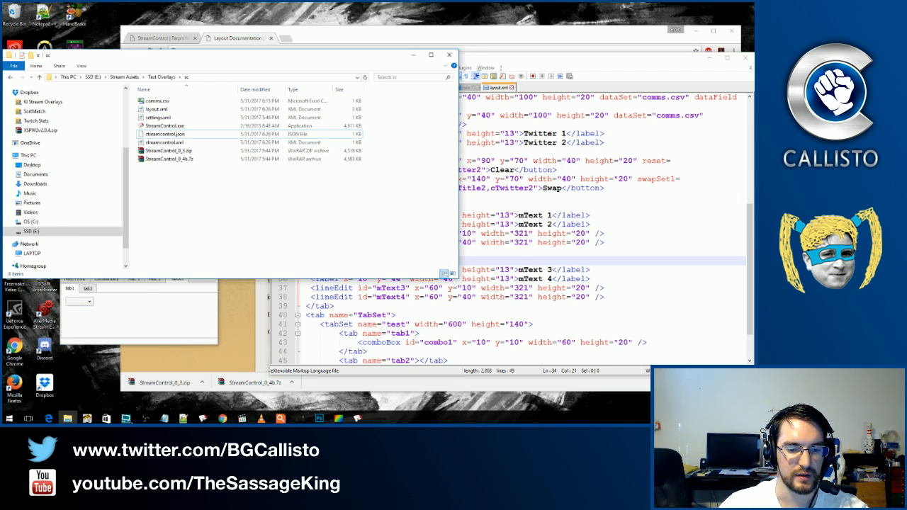
{"action": "left_click", "coordinate": [10, 417]}
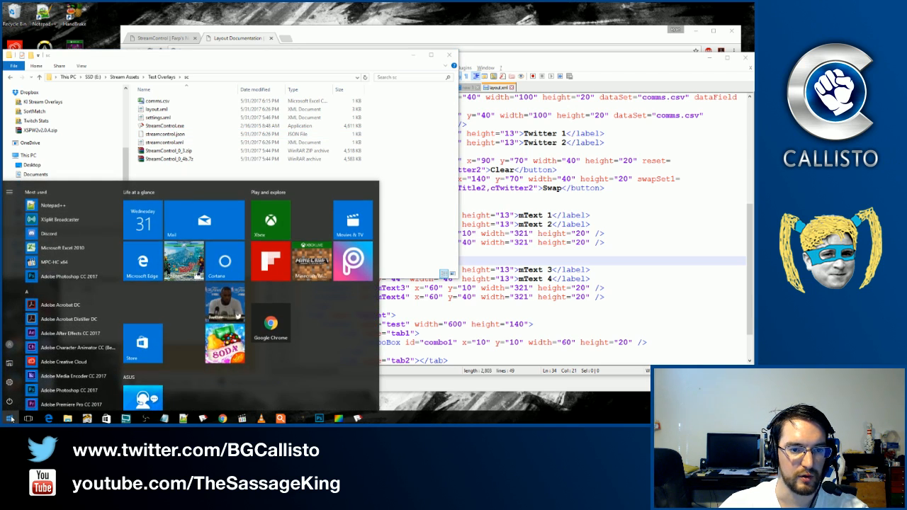
{"action": "left_click", "coordinate": [64, 248]}
In layout.xml in Notepad++, add dataSet="combobox.csv" to the combo1 comboBox line.
{"action": "left_click", "coordinate": [664, 325]}
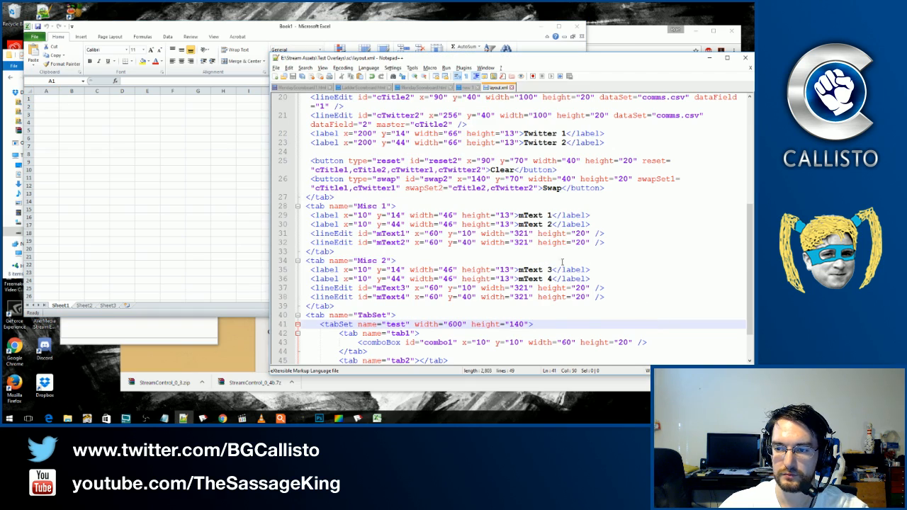
{"action": "left_click", "coordinate": [663, 345]}
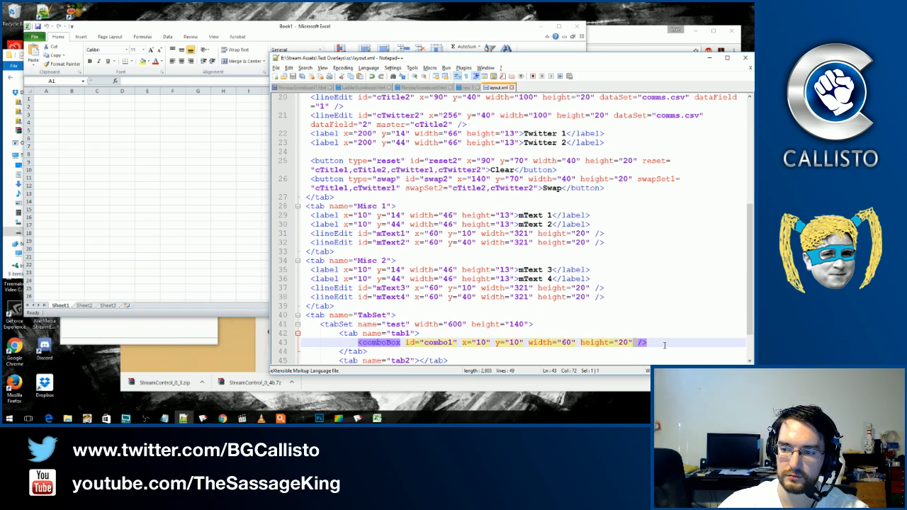
{"action": "type", "text": "dataSet"}
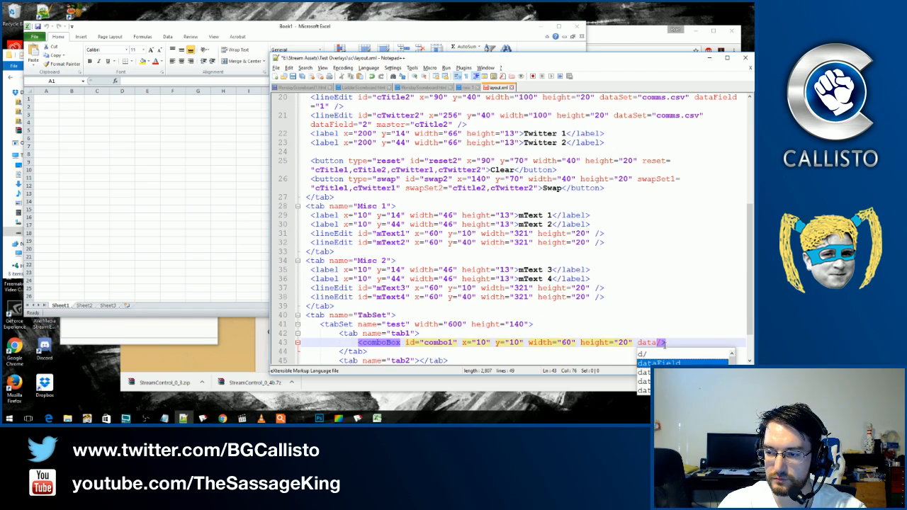
{"action": "type", "text": "="}
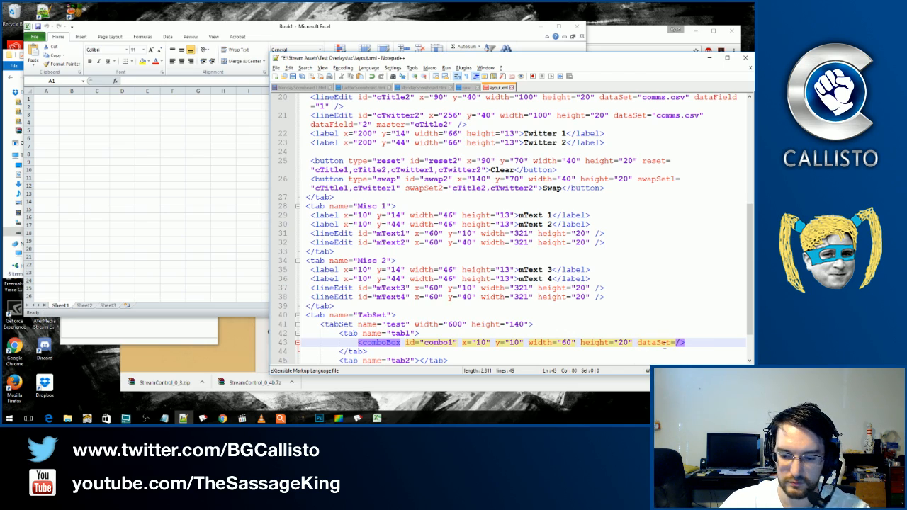
{"action": "type", "text": "\"Cp,bp"}
{"action": "key", "text": "BackSpace"}
{"action": "key", "text": "BackSpace"}
{"action": "key", "text": "BackSpace"}
{"action": "key", "text": "BackSpace"}
{"action": "key", "text": "BackSpace"}
{"action": "type", "text": "co"}
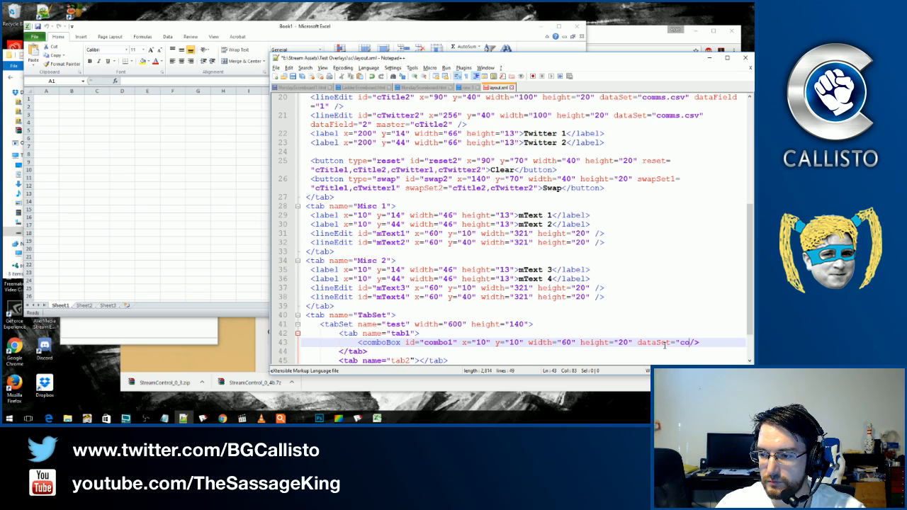
{"action": "type", "text": "mbobox.csv\""}
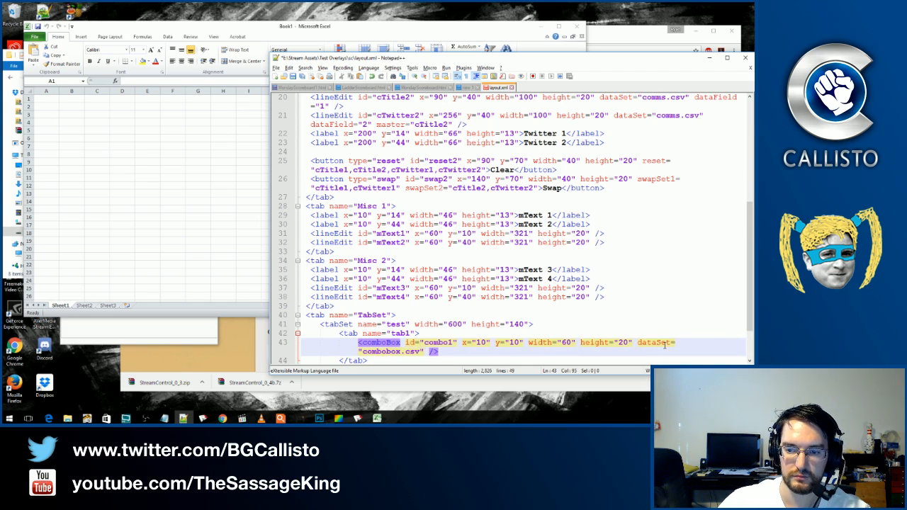
Switch to Excel and enter Thing 1 in cell A1 and Thing 2 in cell A2.
{"action": "key", "text": "alt+Tab"}
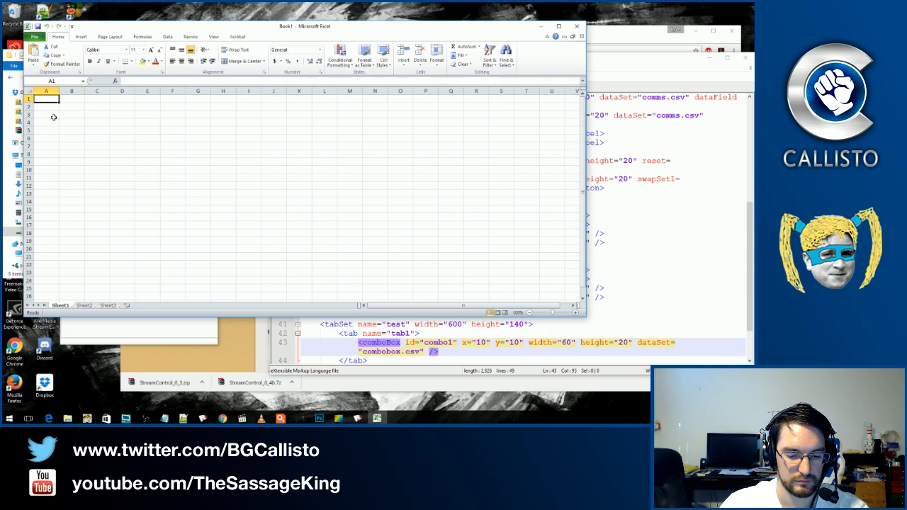
{"action": "type", "text": "Thing 1"}
{"action": "key", "text": "Return"}
{"action": "type", "text": "Thing 2"}
{"action": "key", "text": "Return"}
Fill the entry down column A and edit cells A3 to A5 to Thing 3, Thing 4 and Thing 5.
{"action": "key", "text": "ctrl+d"}
{"action": "key", "text": "BackSpace"}
{"action": "key", "text": "Escape"}
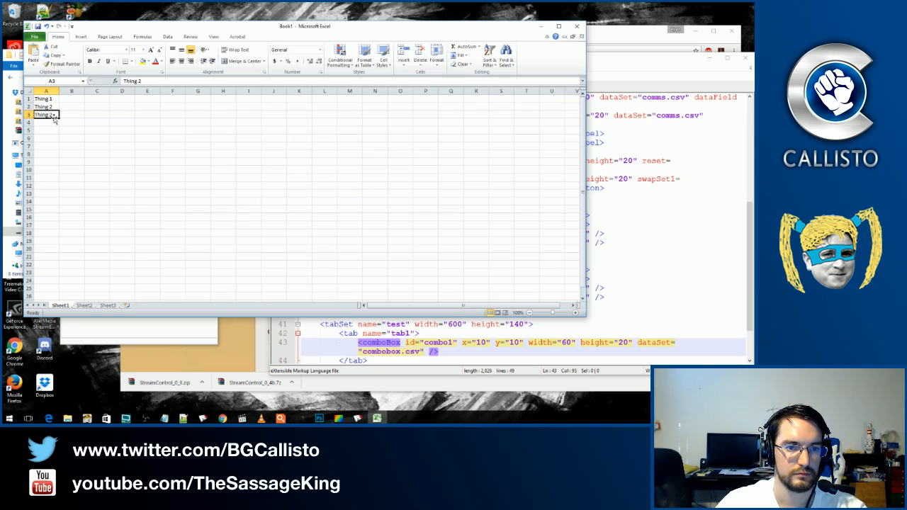
{"action": "key", "text": "F2"}
{"action": "key", "text": "BackSpace"}
{"action": "key", "text": "BackSpace"}
{"action": "key", "text": "Return"}
{"action": "key", "text": "ctrl+d"}
{"action": "key", "text": "F2"}
{"action": "key", "text": "BackSpace"}
{"action": "type", "text": "4"}
{"action": "key", "text": "Return"}
{"action": "key", "text": "ctrl+d"}
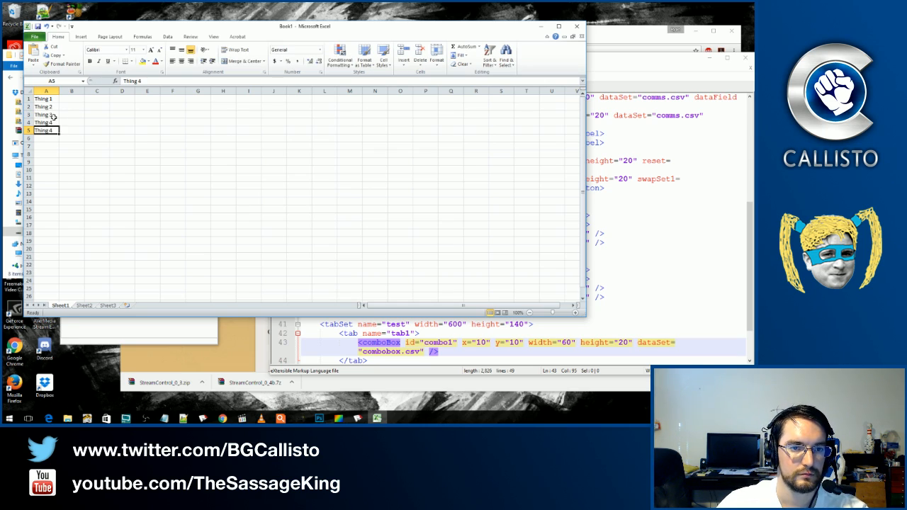
{"action": "key", "text": "F2"}
{"action": "type", "text": "5"}
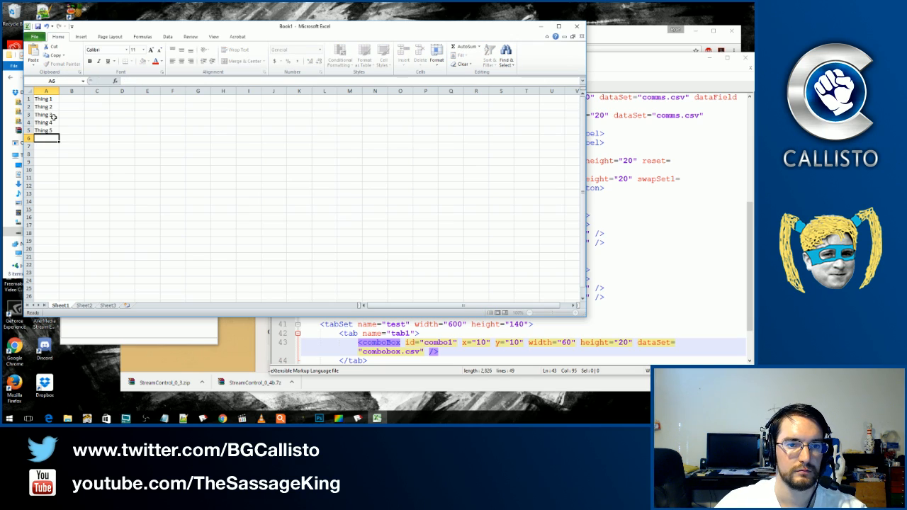
{"action": "key", "text": "Return"}
Start saving the workbook as CSV (Comma delimited) and browse to E:\Stream Assets\Test Overlays\sc as its location.
{"action": "key", "text": "ctrl+Home"}
{"action": "key", "text": "ctrl+s"}
{"action": "key", "text": "Tab"}
{"action": "key", "text": "c"}
{"action": "key", "text": "shift+Tab"}
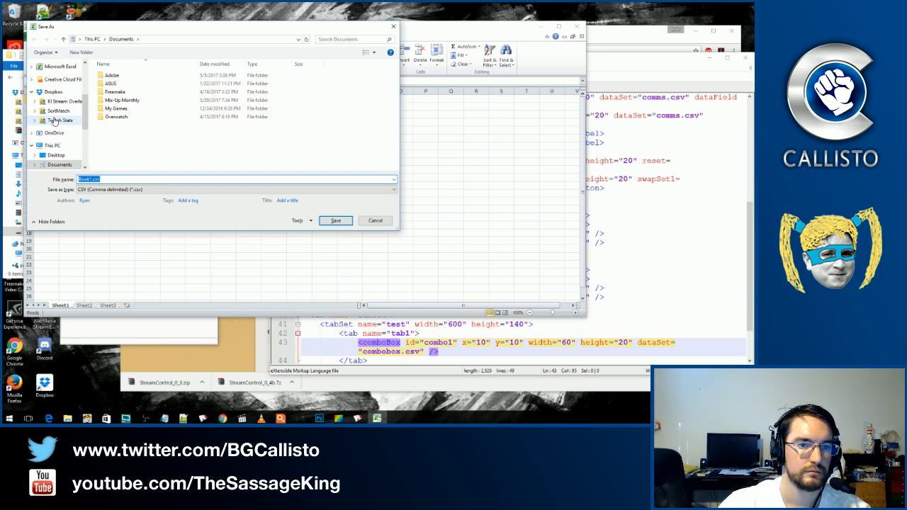
{"action": "left_click", "coordinate": [54, 111]}
{"action": "scroll", "coordinate": [54, 110], "scroll_direction": "down", "scroll_amount": 4}
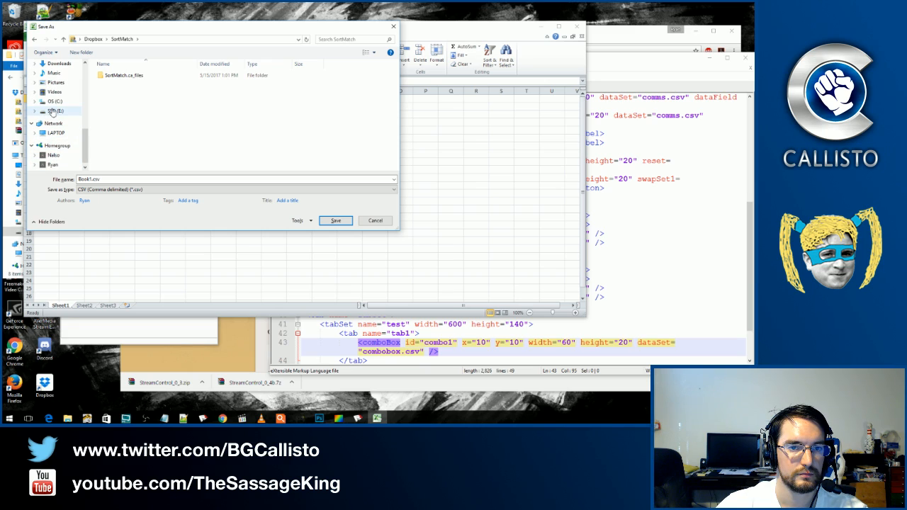
{"action": "left_click", "coordinate": [53, 111]}
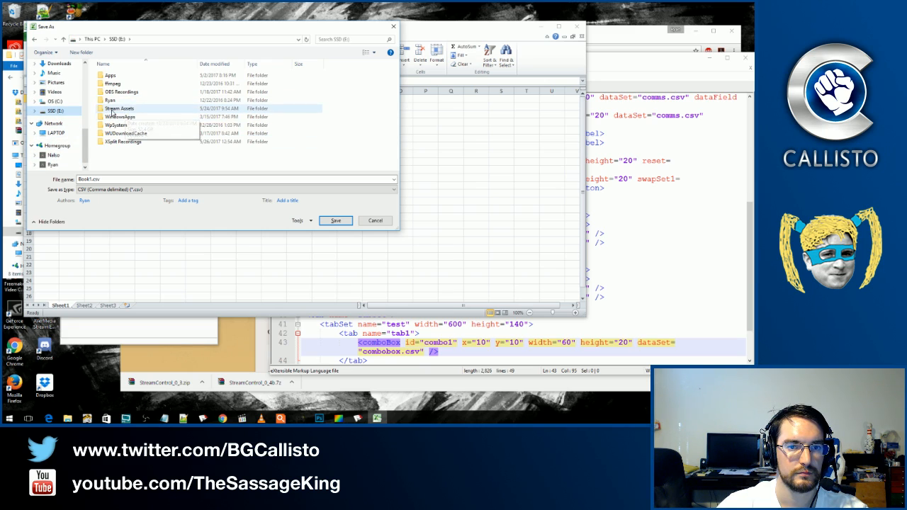
{"action": "double_click", "coordinate": [112, 110]}
{"action": "double_click", "coordinate": [126, 165]}
{"action": "double_click", "coordinate": [107, 83]}
Name the file combobox.csv, save it in CSV format, and close Excel.
{"action": "double_click", "coordinate": [92, 179]}
{"action": "key", "text": "Home"}
{"action": "key", "text": "Delete"}
{"action": "key", "text": "Delete"}
{"action": "key", "text": "Delete"}
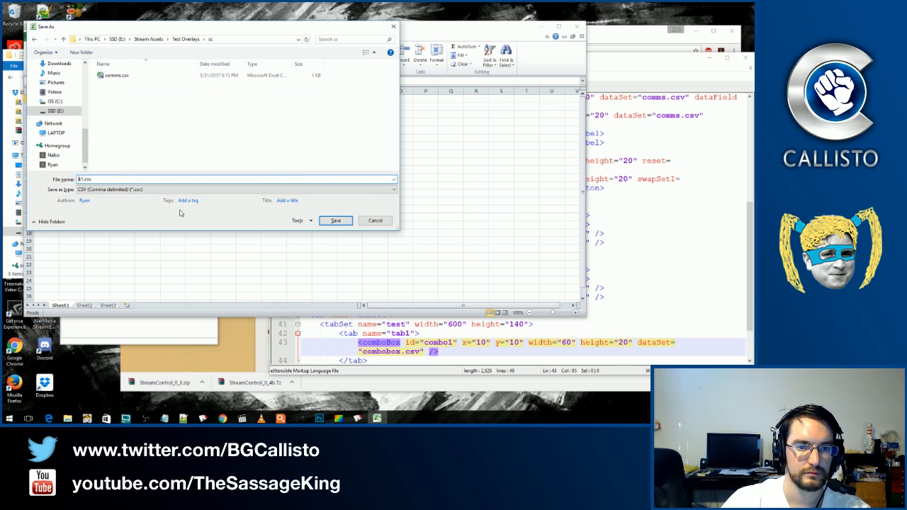
{"action": "key", "text": "Delete"}
{"action": "type", "text": "combobox"}
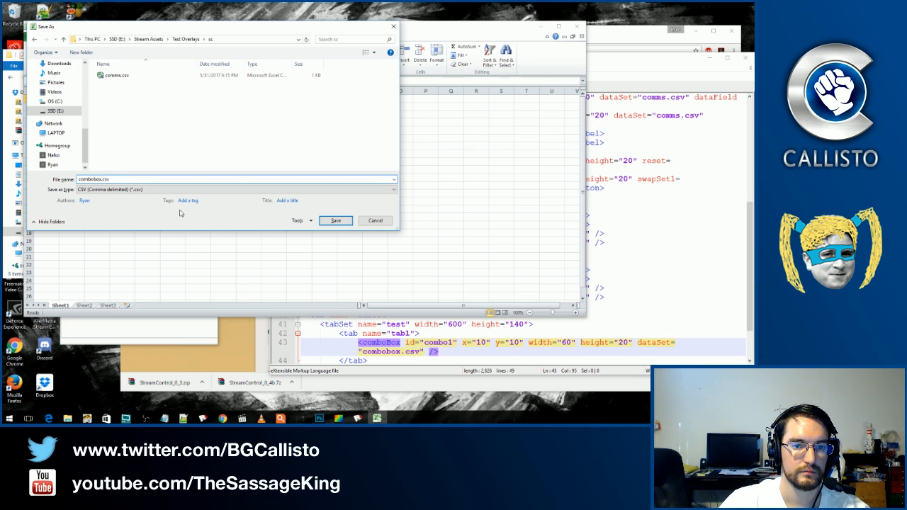
{"action": "key", "text": "Return"}
{"action": "key", "text": "Return"}
{"action": "key", "text": "Return"}
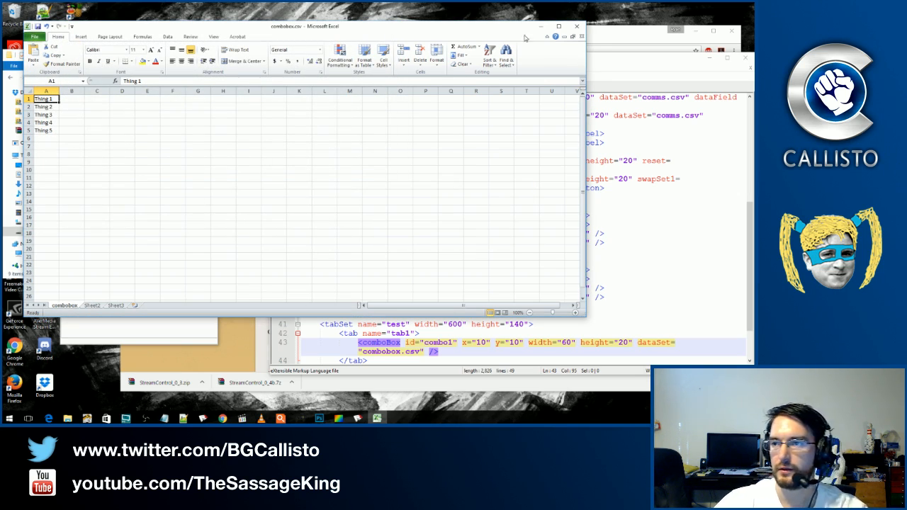
{"action": "left_click", "coordinate": [577, 26]}
{"action": "left_click", "coordinate": [383, 220]}
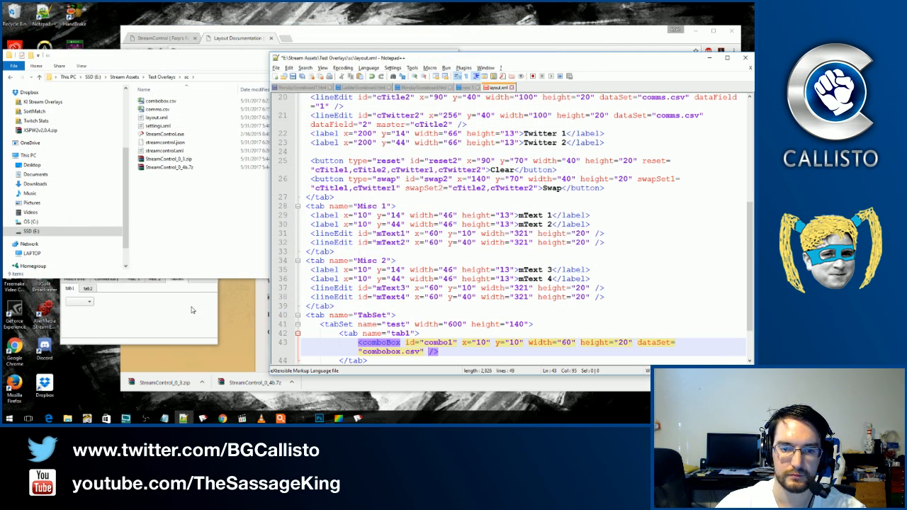
Try to load the combobox.csv entries by reloading the layout in StreamControl and showing the TabSet tab.
{"action": "left_click", "coordinate": [147, 319]}
{"action": "left_click", "coordinate": [80, 266]}
{"action": "left_click", "coordinate": [176, 279]}
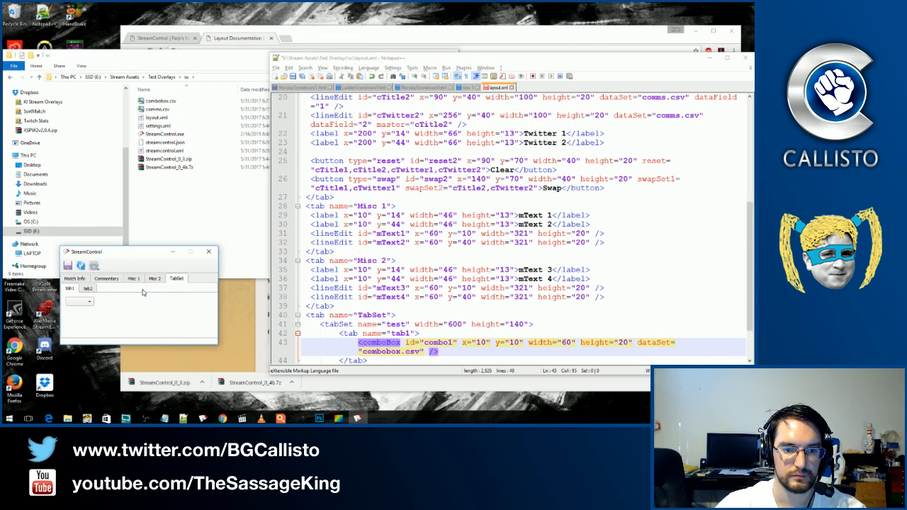
Check the tab1 comboBox code in layout.xml and save the file in Notepad++.
{"action": "left_click", "coordinate": [590, 332]}
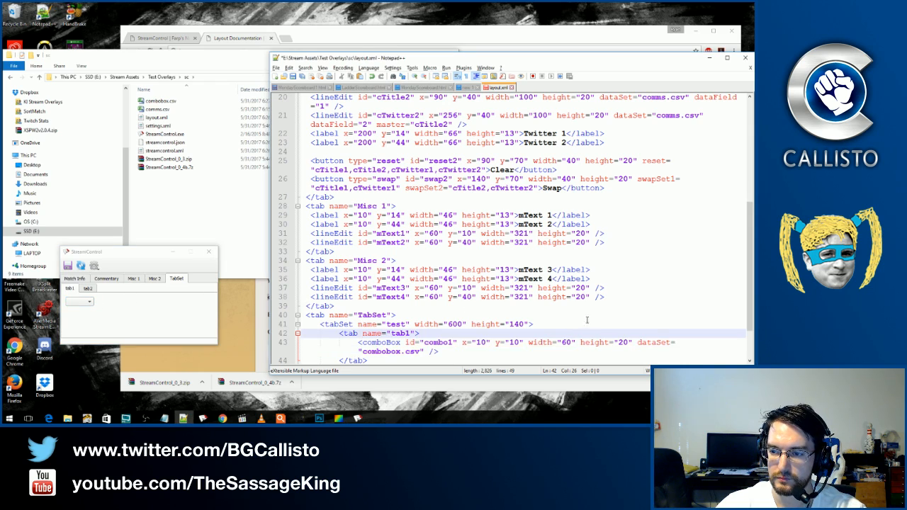
{"action": "scroll", "coordinate": [590, 332], "scroll_direction": "down", "scroll_amount": 2}
{"action": "scroll", "coordinate": [587, 336], "scroll_direction": "up", "scroll_amount": 3}
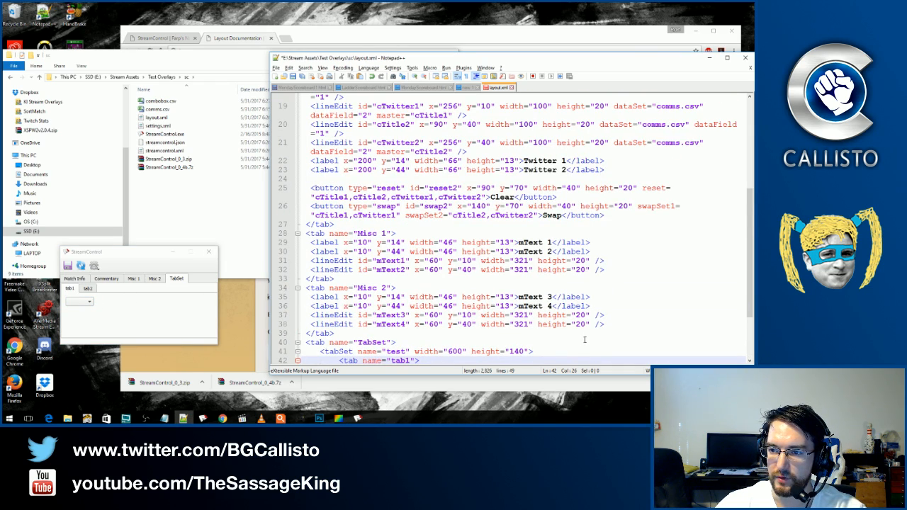
{"action": "scroll", "coordinate": [588, 337], "scroll_direction": "down", "scroll_amount": 3}
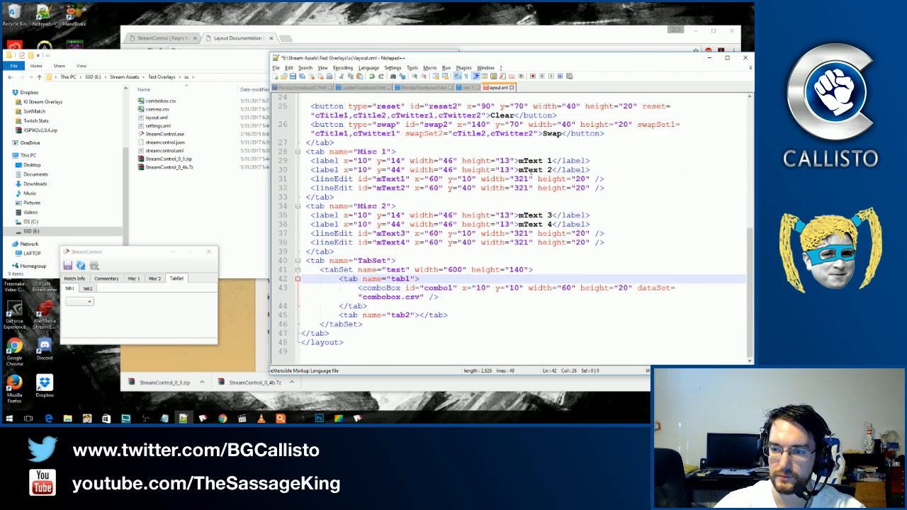
{"action": "key", "text": "ctrl+s"}
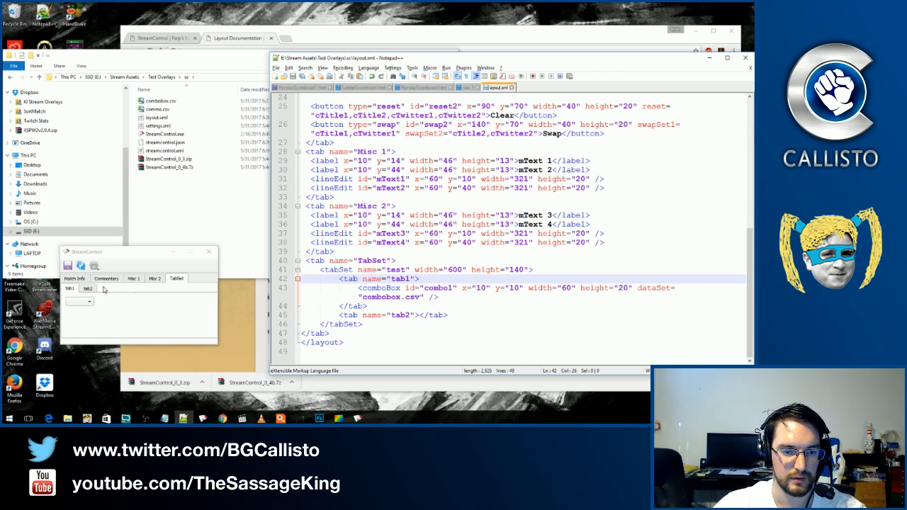
Reload the layout in StreamControl and open the comboBox's list of options on the TabSet tab.
{"action": "left_click", "coordinate": [80, 265]}
{"action": "left_click", "coordinate": [177, 278]}
{"action": "left_click", "coordinate": [90, 302]}
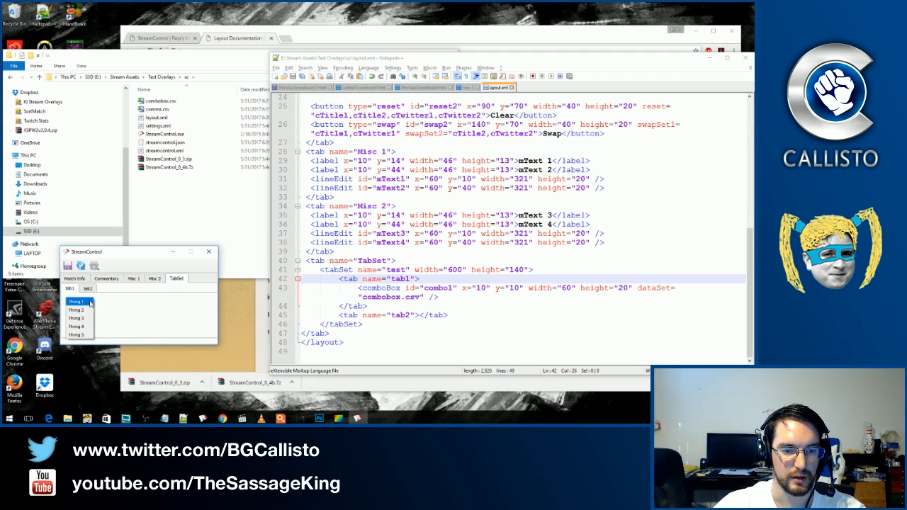
Select Thing 2 and then Thing 3 in the comboBox, and save the StreamControl data.
{"action": "left_click", "coordinate": [80, 310]}
{"action": "left_click", "coordinate": [85, 304]}
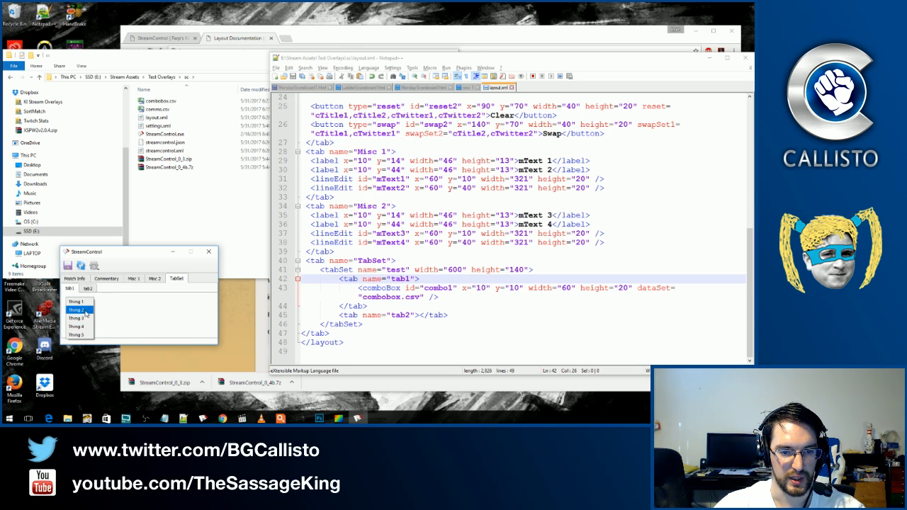
{"action": "left_click", "coordinate": [80, 318]}
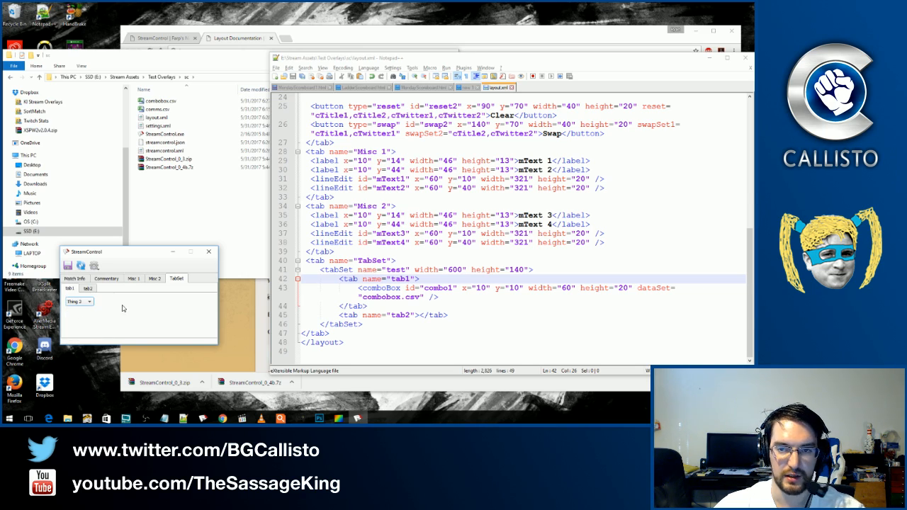
Open streamcontrol.json in Notepad++, highlight the combo1 entry to check its saved selection, and close the file.
{"action": "left_click_drag", "start_coordinate": [165, 141], "coordinate": [420, 246]}
{"action": "left_click_drag", "start_coordinate": [414, 152], "coordinate": [325, 152]}
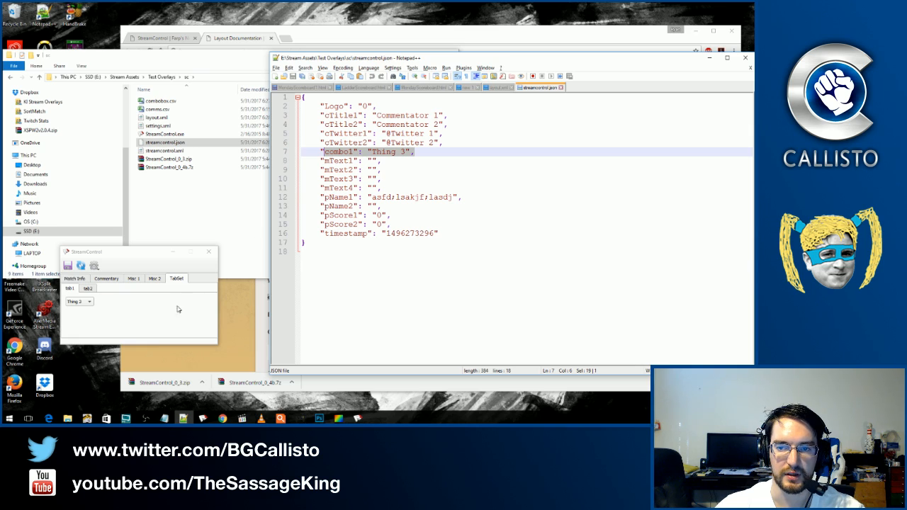
{"action": "left_click", "coordinate": [147, 324]}
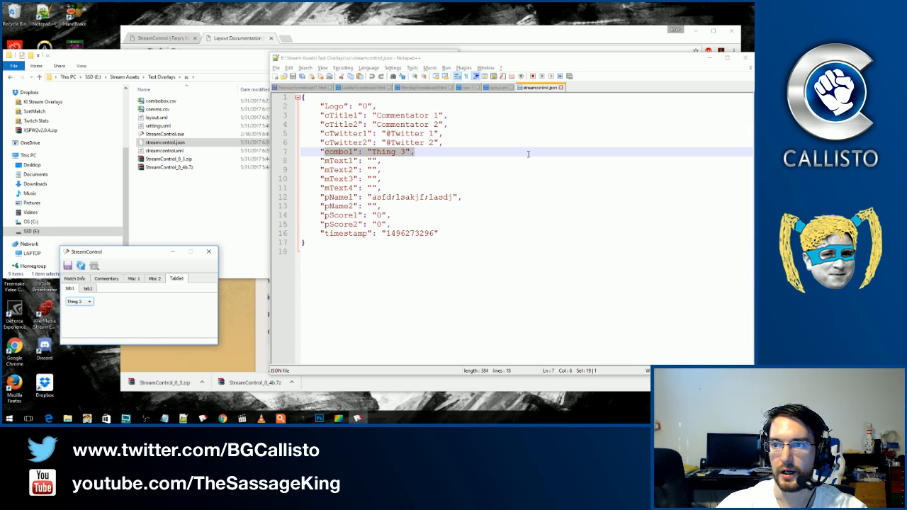
{"action": "left_click", "coordinate": [563, 87]}
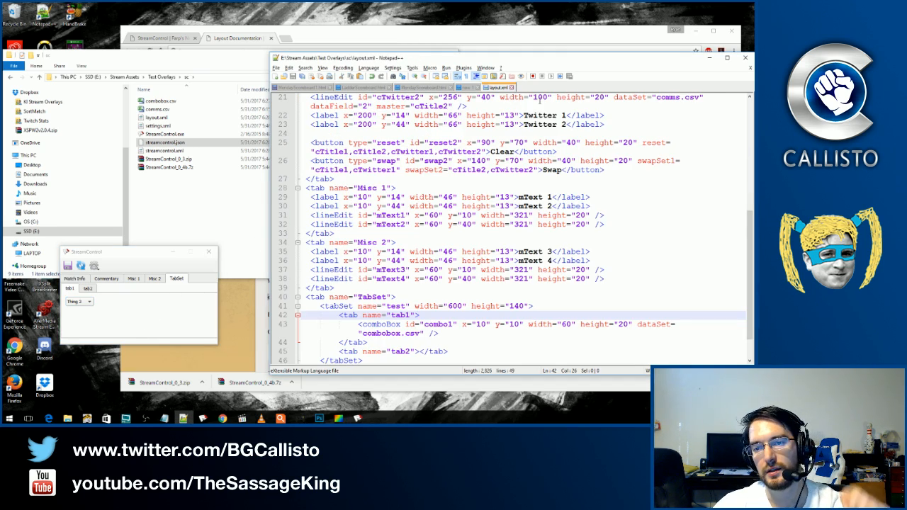
Look through the comboBox's options in StreamControl and show the Match Info tab.
{"action": "left_click", "coordinate": [82, 302]}
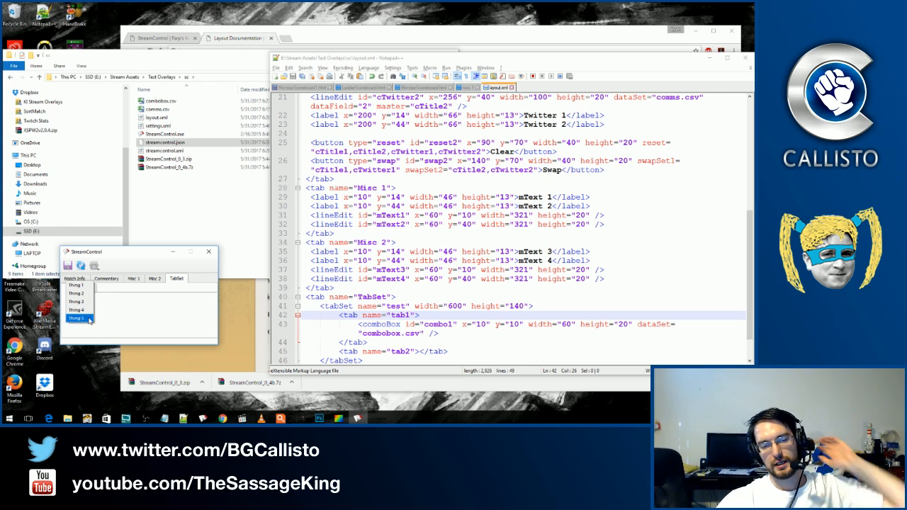
{"action": "left_click", "coordinate": [78, 279]}
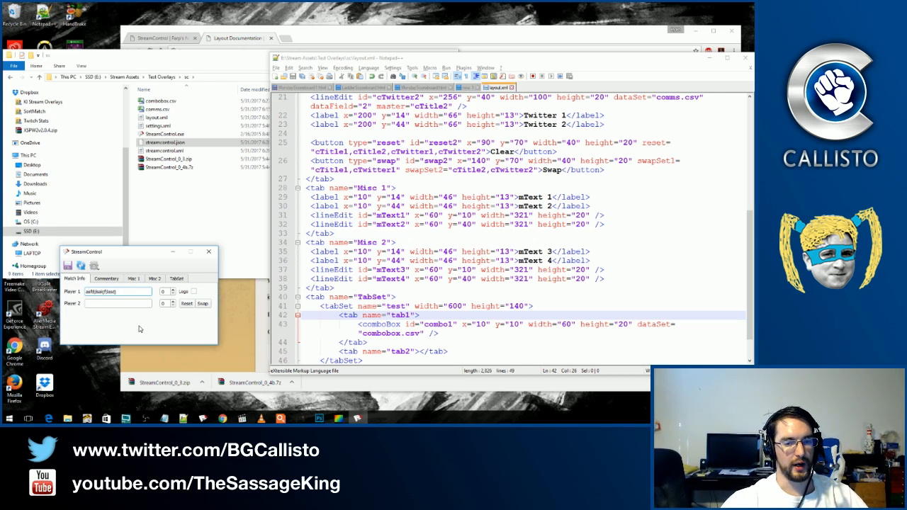
Go to the sc folder of Mix-Up Monthly in Stream Assets and launch MUM_SC.exe.
{"action": "left_click", "coordinate": [171, 135]}
{"action": "left_click", "coordinate": [162, 76]}
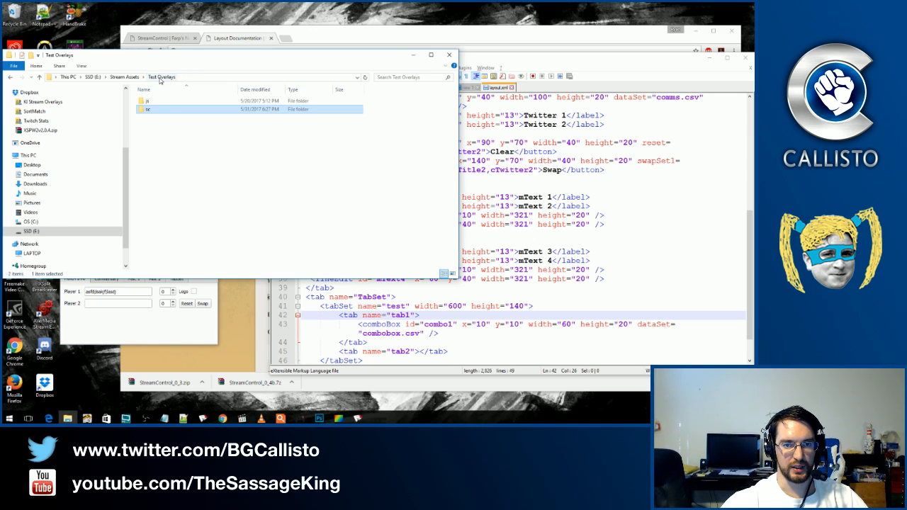
{"action": "left_click", "coordinate": [124, 77]}
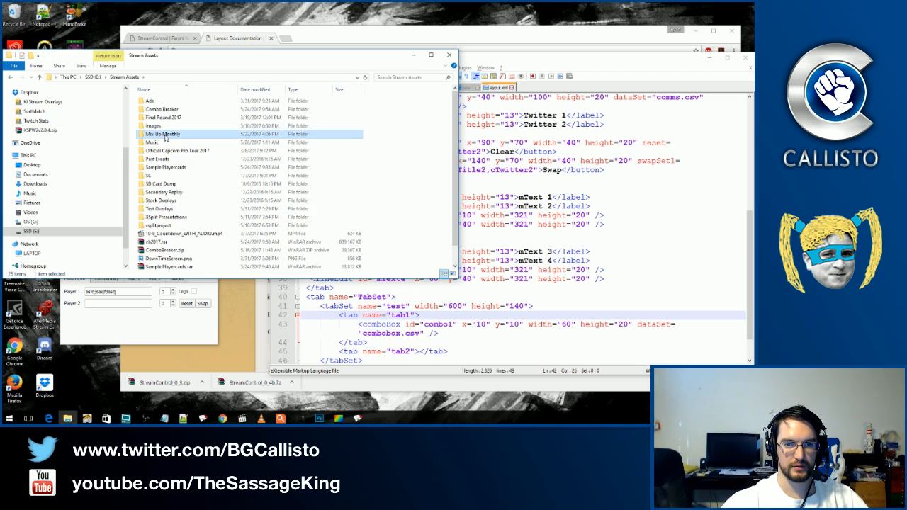
{"action": "double_click", "coordinate": [164, 134]}
{"action": "left_click", "coordinate": [151, 134]}
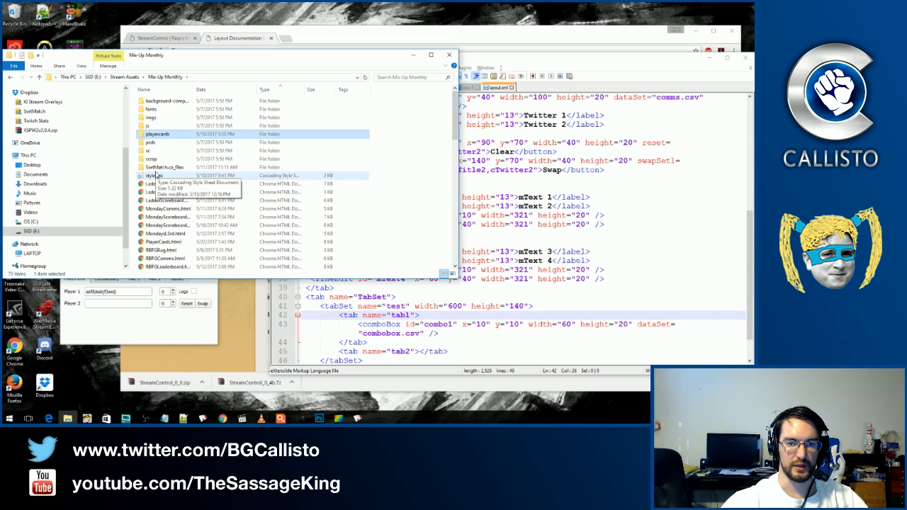
{"action": "scroll", "coordinate": [170, 179], "scroll_direction": "down", "scroll_amount": 2}
{"action": "scroll", "coordinate": [172, 191], "scroll_direction": "up", "scroll_amount": 2}
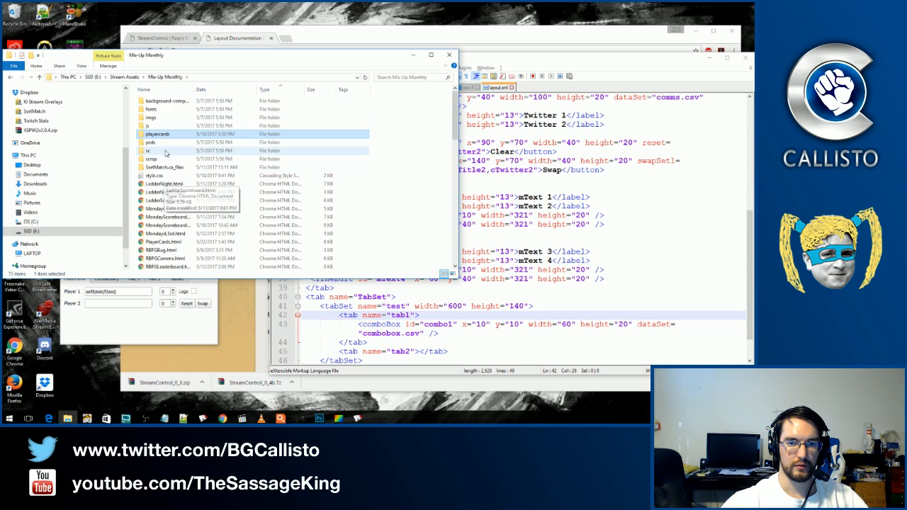
{"action": "double_click", "coordinate": [148, 152]}
{"action": "double_click", "coordinate": [157, 158]}
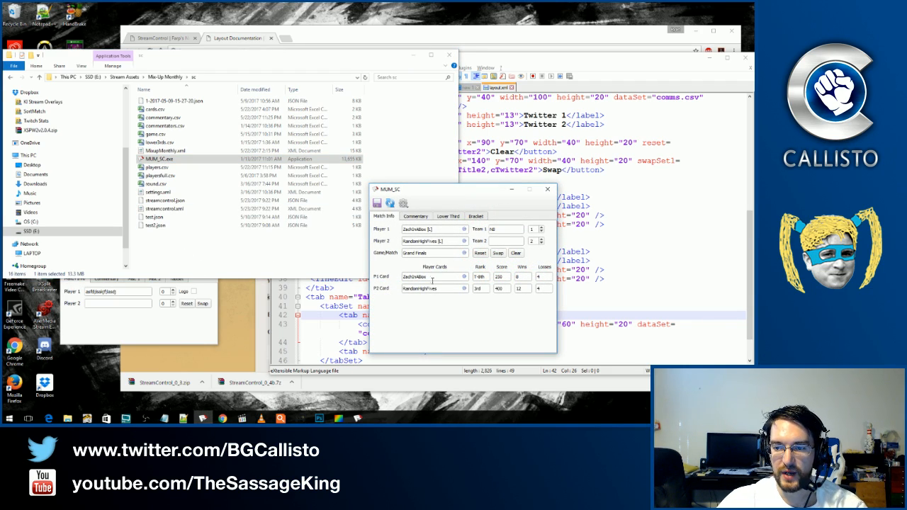
Highlight the Game/Match entry on MUM_SC's Match Info tab to examine that field, and close MUM_SC.
{"action": "left_click_drag", "start_coordinate": [431, 253], "coordinate": [344, 249]}
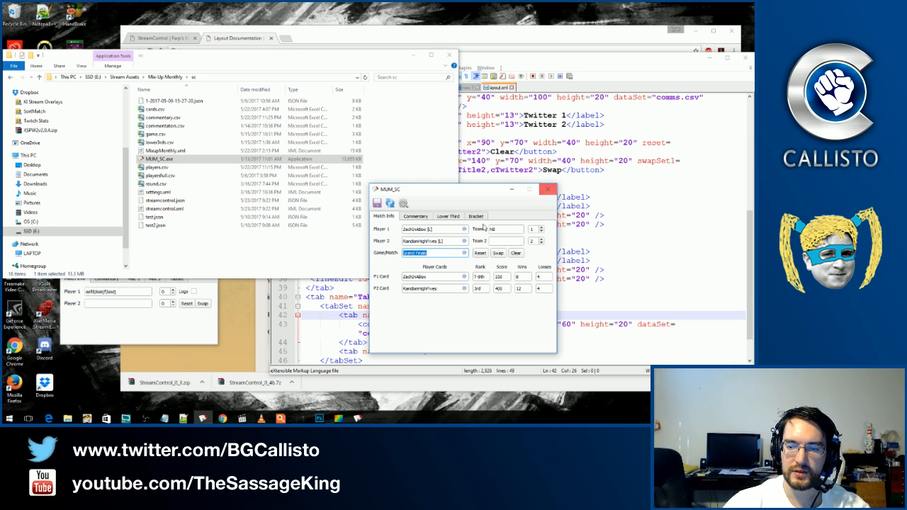
{"action": "left_click", "coordinate": [453, 253]}
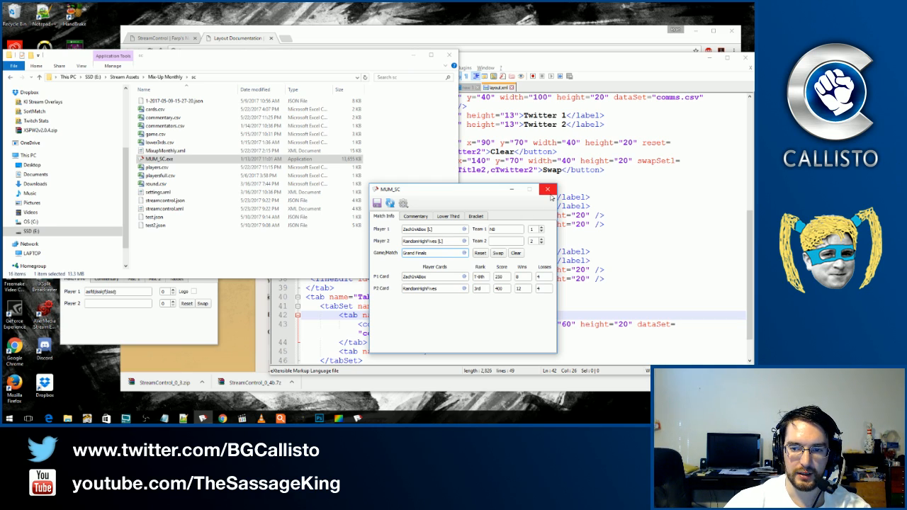
{"action": "left_click", "coordinate": [548, 190]}
Return to the StreamControl window and clear the Player 1 field on the Match Info tab.
{"action": "left_click", "coordinate": [158, 323]}
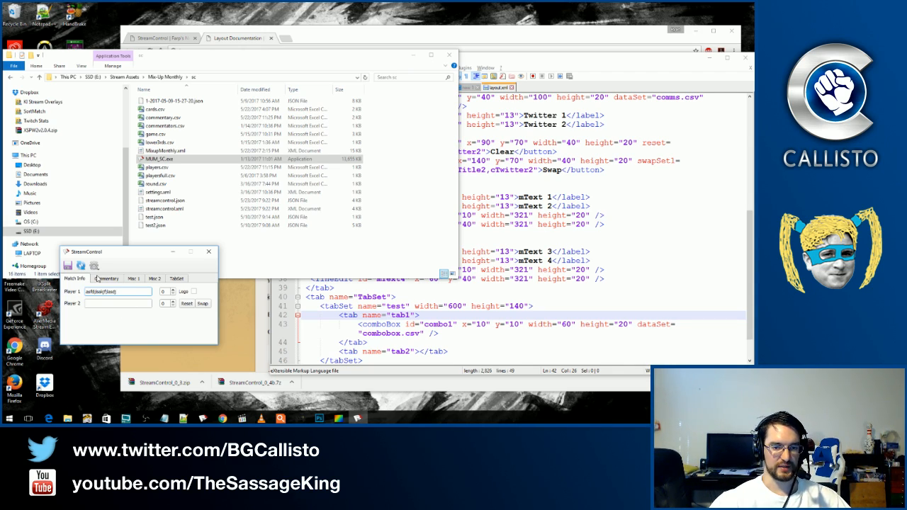
{"action": "double_click", "coordinate": [120, 291]}
{"action": "key", "text": "BackSpace"}
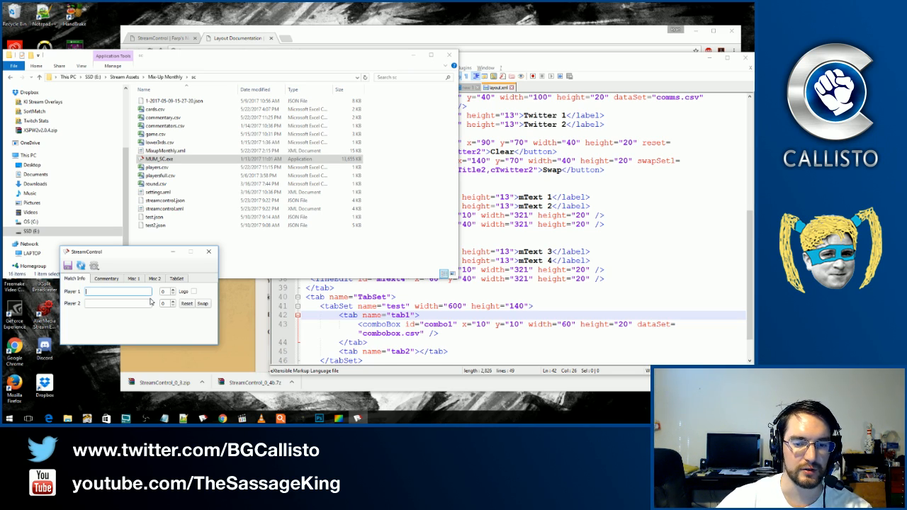
Look through StreamControl's Commentary, Misc 1 and TabSet tabs and return to Match Info.
{"action": "left_click", "coordinate": [104, 280]}
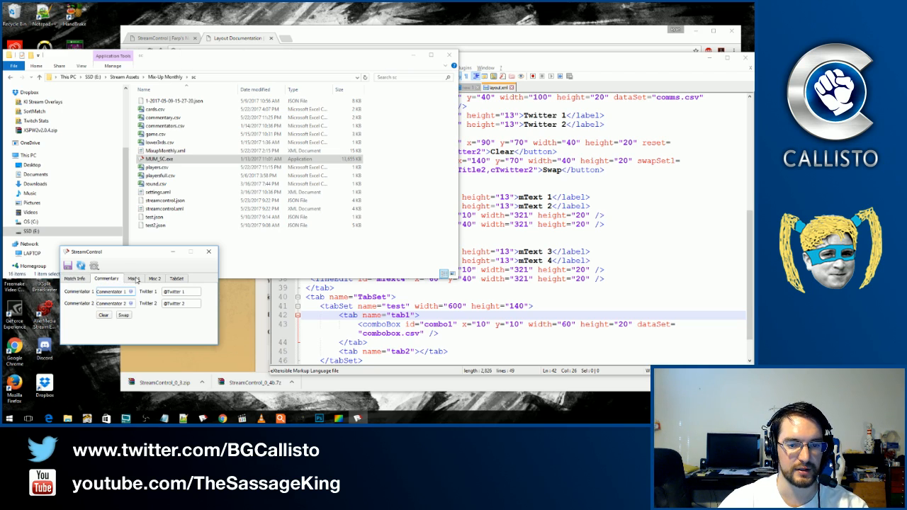
{"action": "left_click", "coordinate": [134, 278]}
{"action": "left_click", "coordinate": [177, 278]}
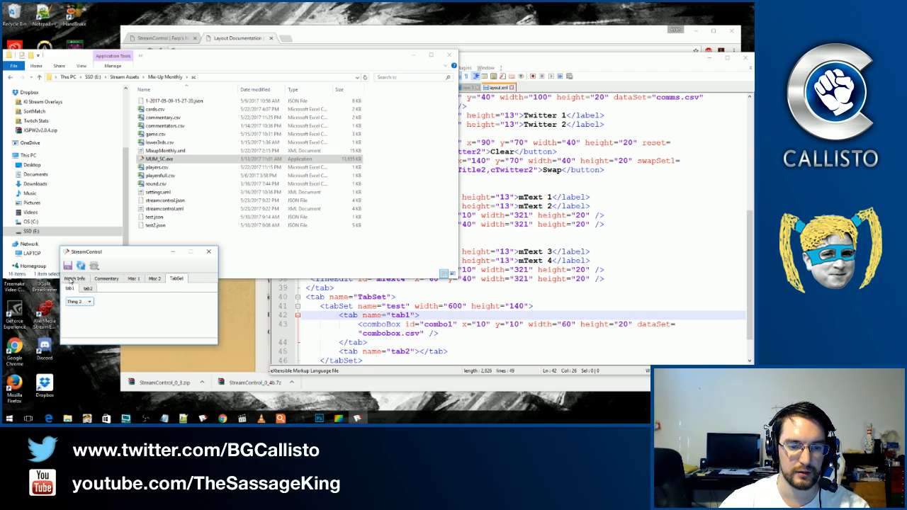
{"action": "left_click", "coordinate": [73, 279]}
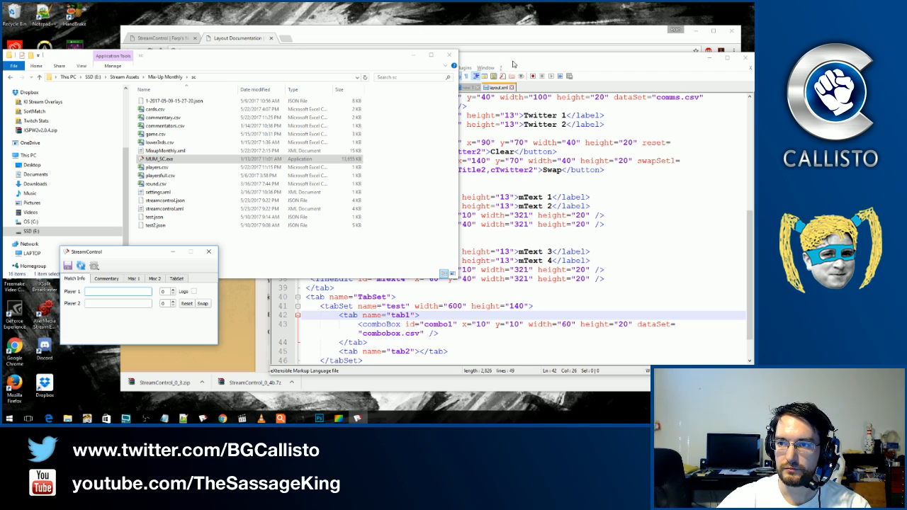
Switch to the browser and review the download links and program description on the StreamControl page.
{"action": "left_click", "coordinate": [513, 64]}
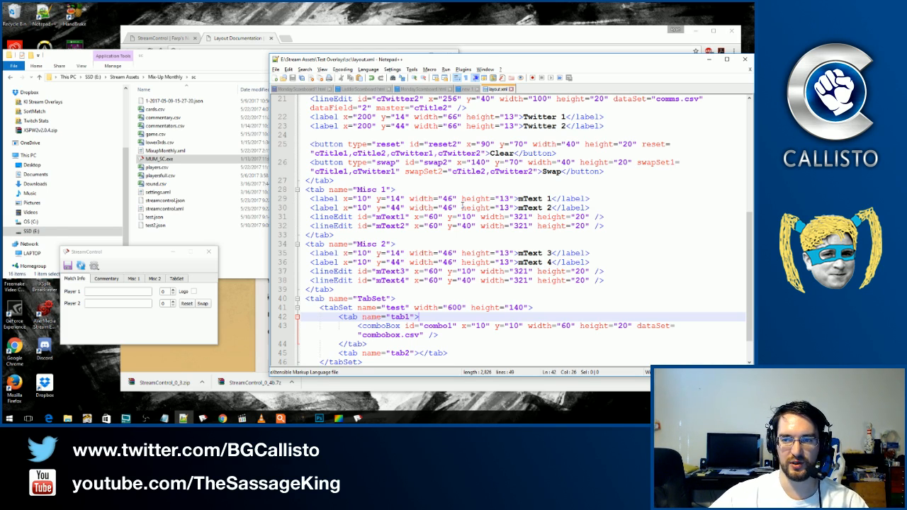
{"action": "left_click", "coordinate": [220, 40]}
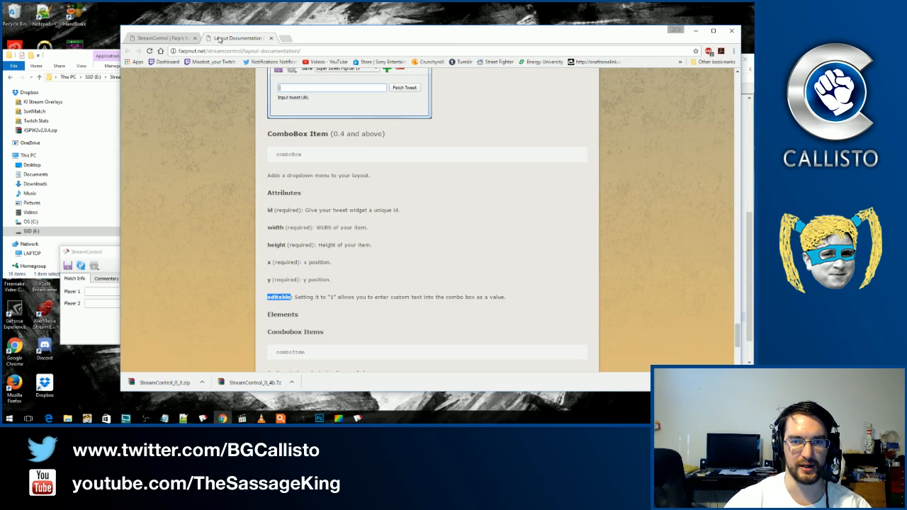
{"action": "scroll", "coordinate": [285, 225], "scroll_direction": "up", "scroll_amount": 2}
{"action": "left_click", "coordinate": [153, 40]}
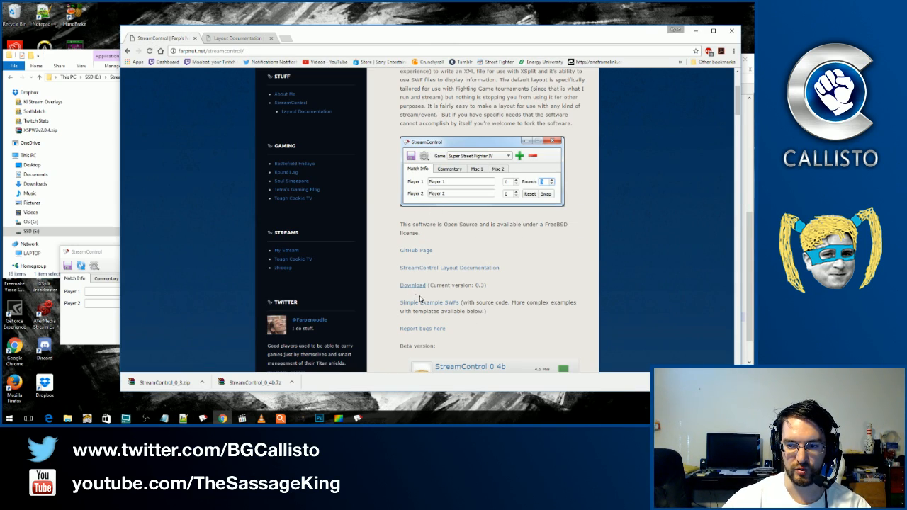
{"action": "scroll", "coordinate": [491, 294], "scroll_direction": "down", "scroll_amount": 1}
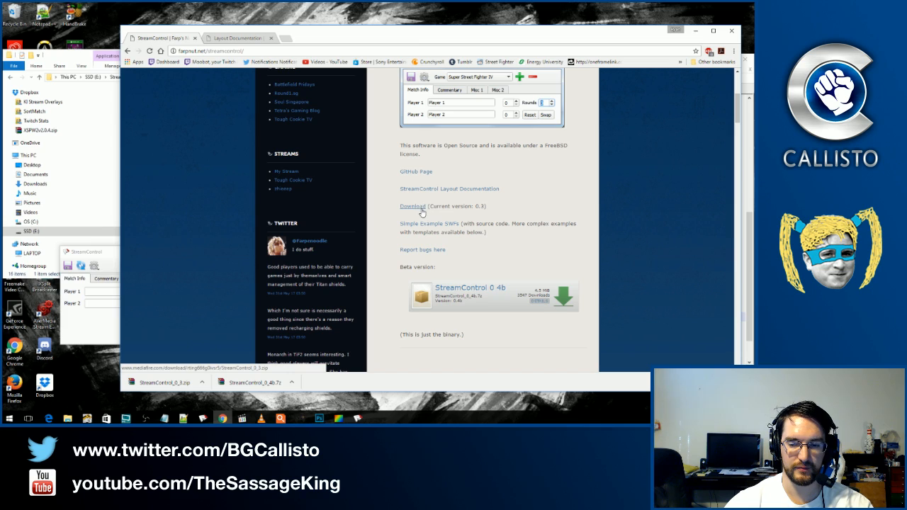
{"action": "left_click", "coordinate": [101, 318]}
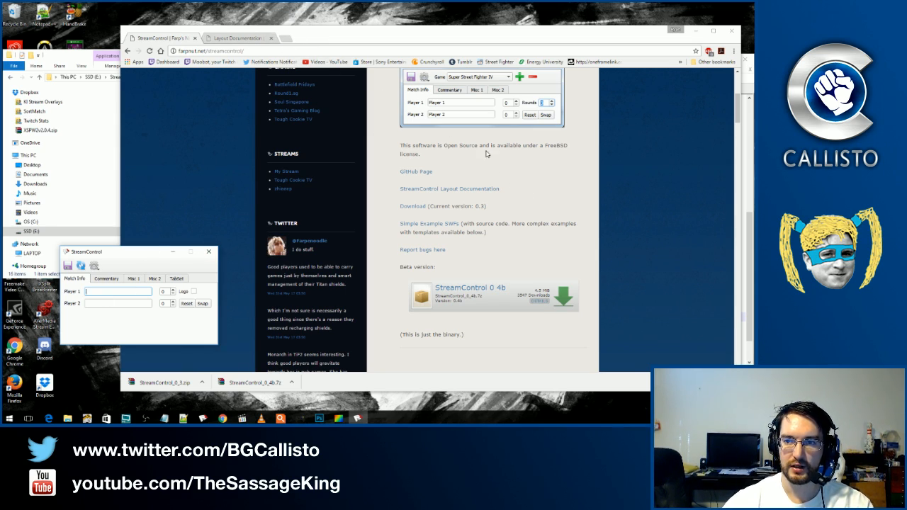
{"action": "scroll", "coordinate": [487, 156], "scroll_direction": "up", "scroll_amount": 2}
{"action": "scroll", "coordinate": [473, 163], "scroll_direction": "up", "scroll_amount": 3}
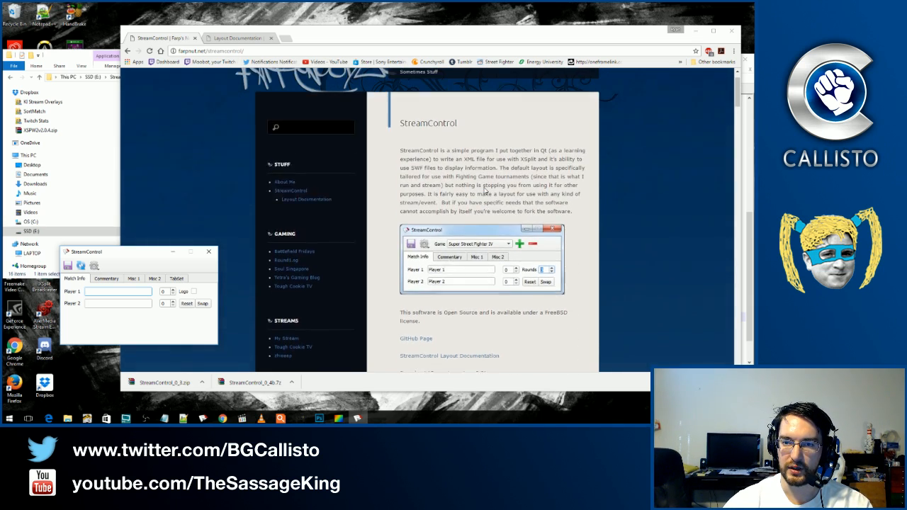
Browse the Layout Documentation page, examining the ComboBox, TabSet, RadioGroup, SpinBox, Layout and Label item sections.
{"action": "left_click", "coordinate": [237, 40]}
{"action": "scroll", "coordinate": [380, 187], "scroll_direction": "down", "scroll_amount": 6}
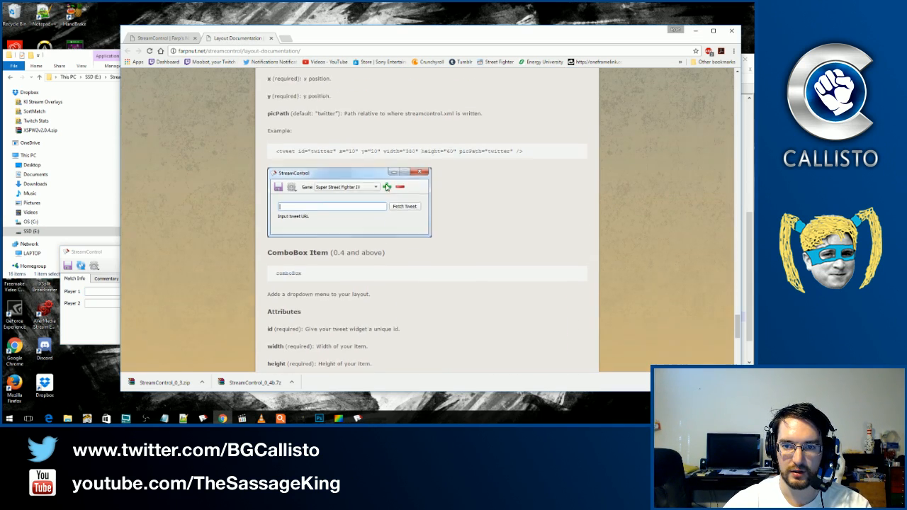
{"action": "scroll", "coordinate": [380, 188], "scroll_direction": "up", "scroll_amount": 10}
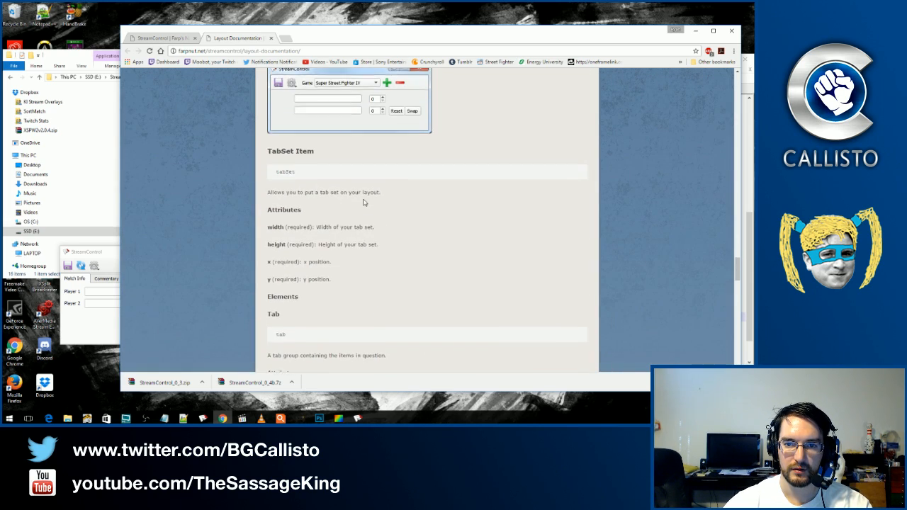
{"action": "scroll", "coordinate": [367, 201], "scroll_direction": "up", "scroll_amount": 4}
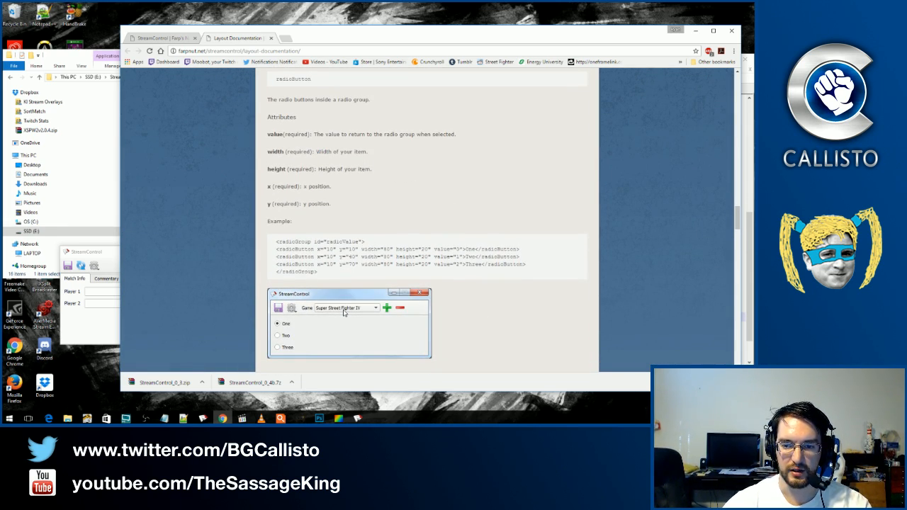
{"action": "scroll", "coordinate": [400, 284], "scroll_direction": "up", "scroll_amount": 6}
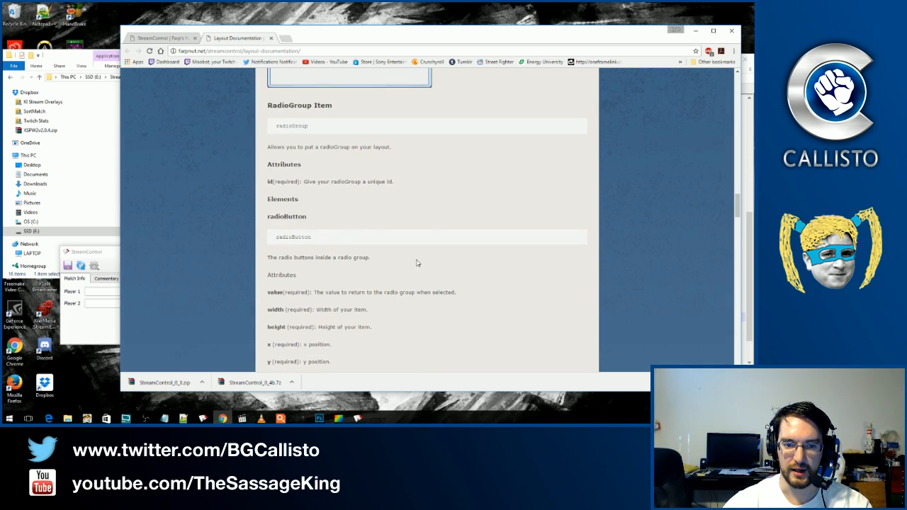
{"action": "scroll", "coordinate": [400, 266], "scroll_direction": "up", "scroll_amount": 8}
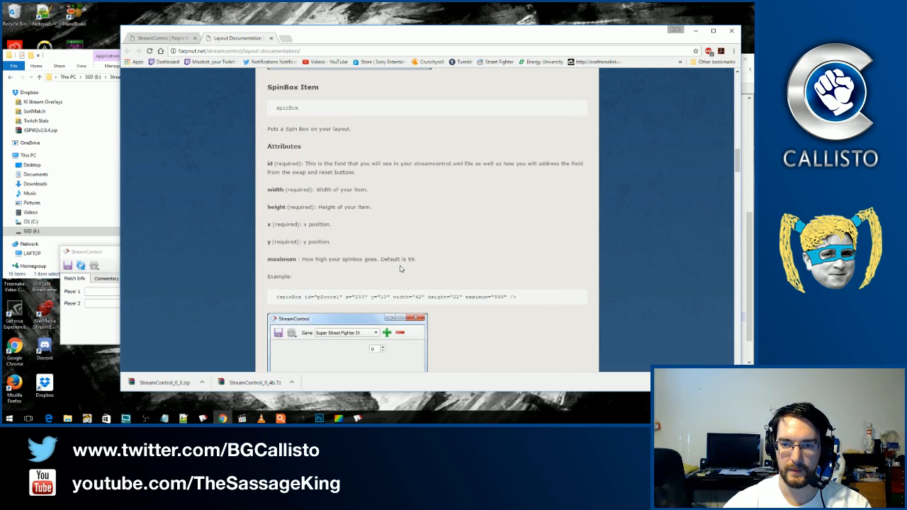
{"action": "scroll", "coordinate": [399, 268], "scroll_direction": "up", "scroll_amount": 10}
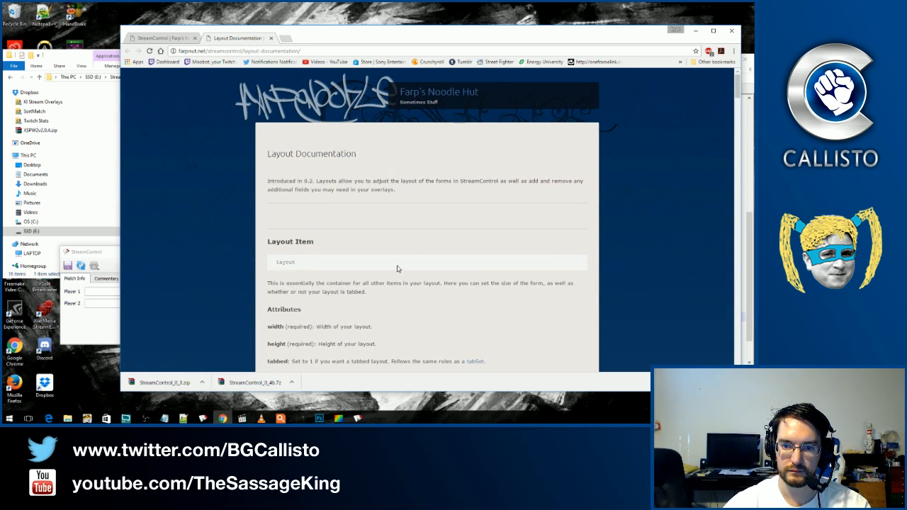
{"action": "scroll", "coordinate": [397, 268], "scroll_direction": "down", "scroll_amount": 3}
{"action": "scroll", "coordinate": [300, 272], "scroll_direction": "down", "scroll_amount": 2}
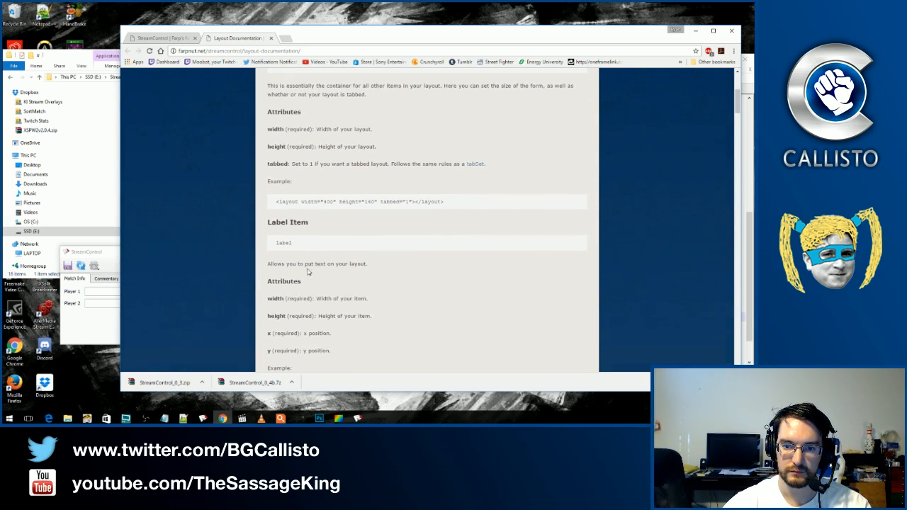
{"action": "scroll", "coordinate": [388, 288], "scroll_direction": "down", "scroll_amount": 1}
{"action": "scroll", "coordinate": [388, 288], "scroll_direction": "down", "scroll_amount": 1}
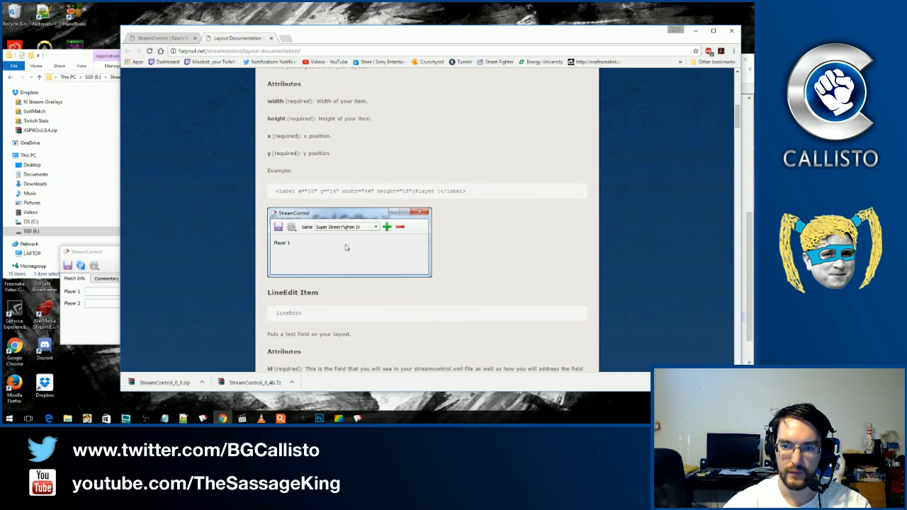
Switch to the StreamControl window and view its Commentary and Misc 1 tabs.
{"action": "left_click", "coordinate": [116, 269]}
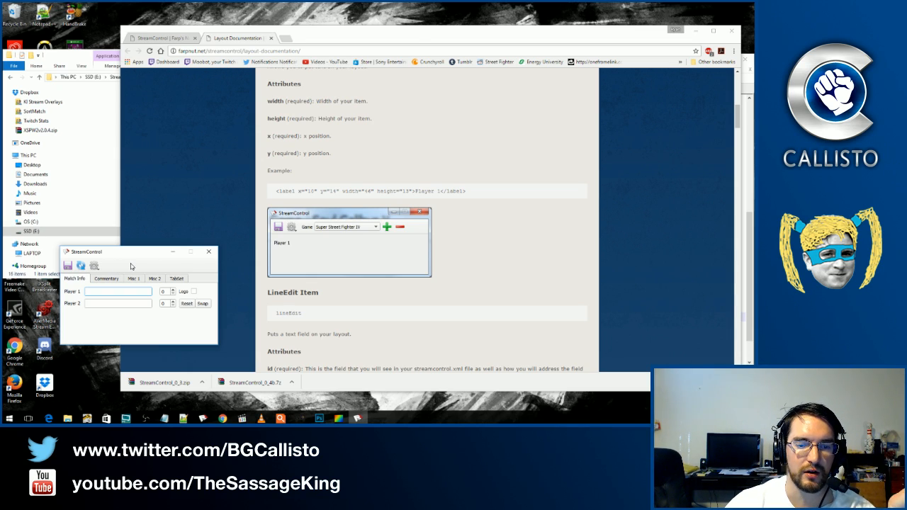
{"action": "left_click", "coordinate": [104, 282]}
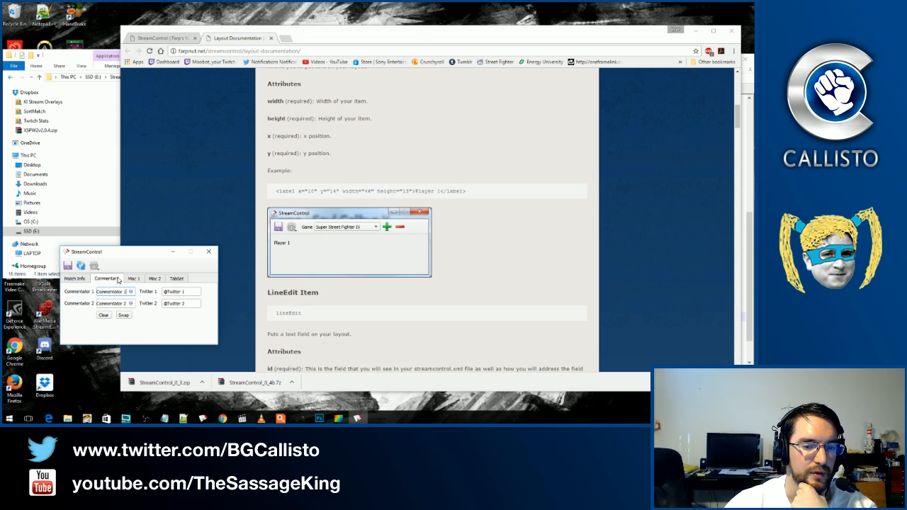
{"action": "left_click", "coordinate": [134, 279]}
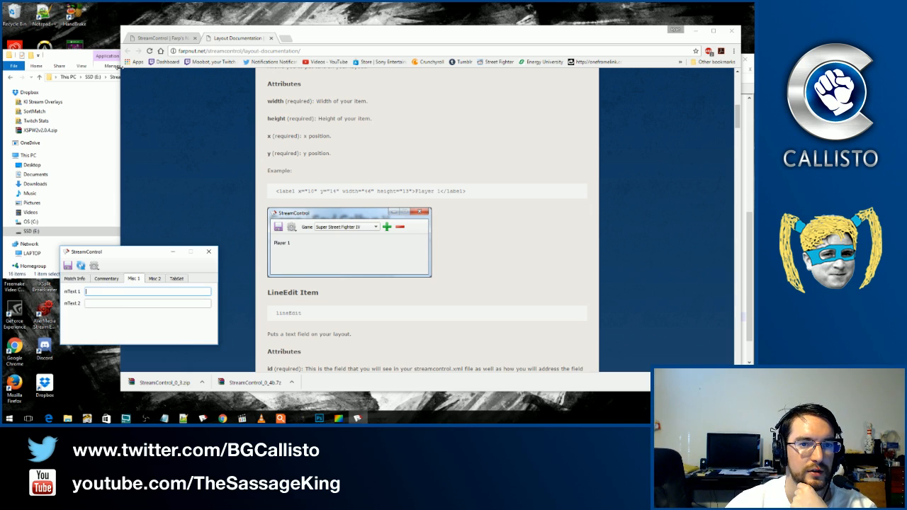
Browse in File Explorer to the streamcontrol folder inside Combo Breaker's sc folder in Stream Assets.
{"action": "left_click", "coordinate": [75, 62]}
{"action": "left_click", "coordinate": [129, 76]}
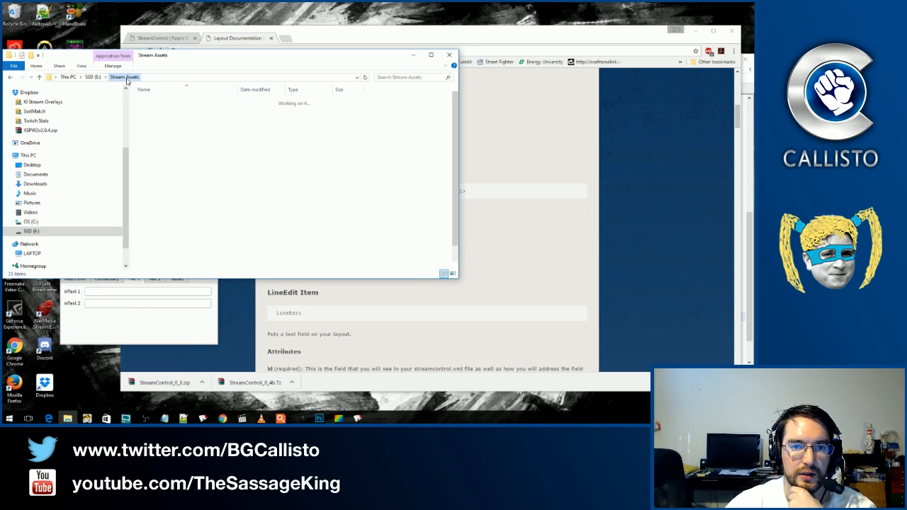
{"action": "left_click", "coordinate": [155, 111]}
{"action": "double_click", "coordinate": [156, 111]}
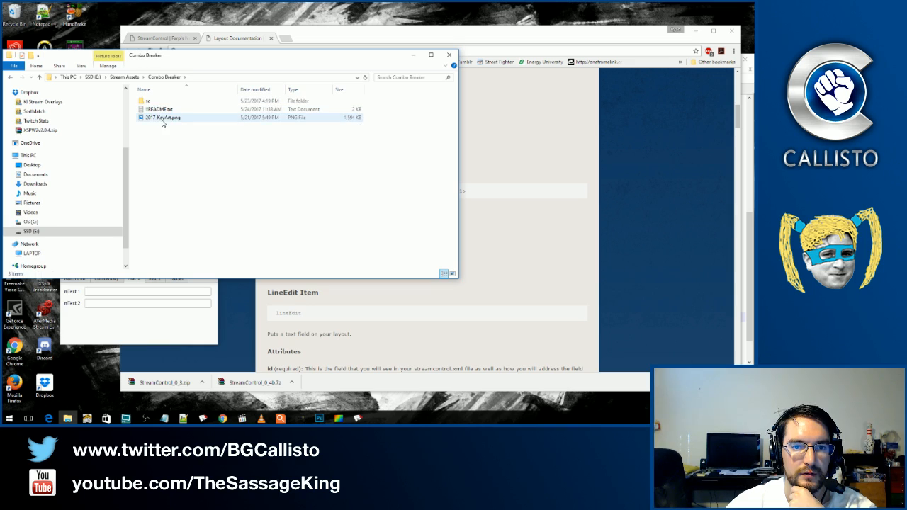
{"action": "double_click", "coordinate": [150, 101]}
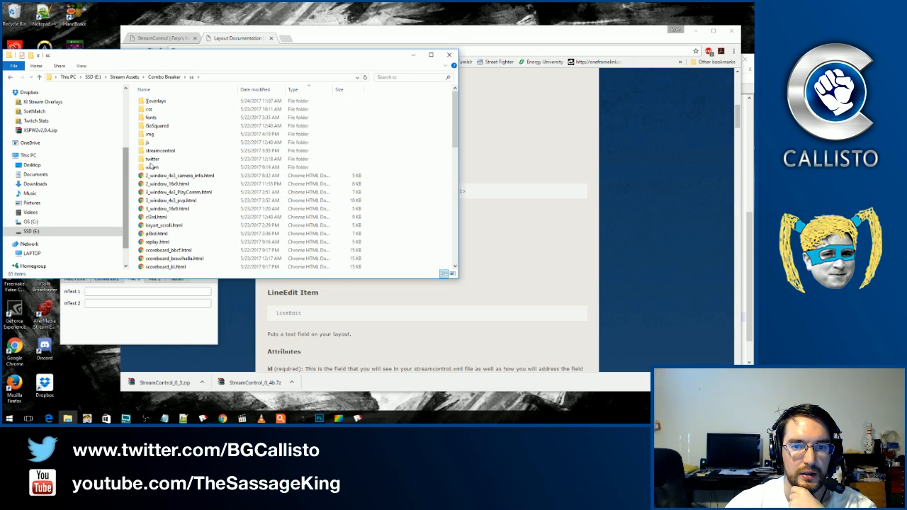
{"action": "double_click", "coordinate": [158, 153]}
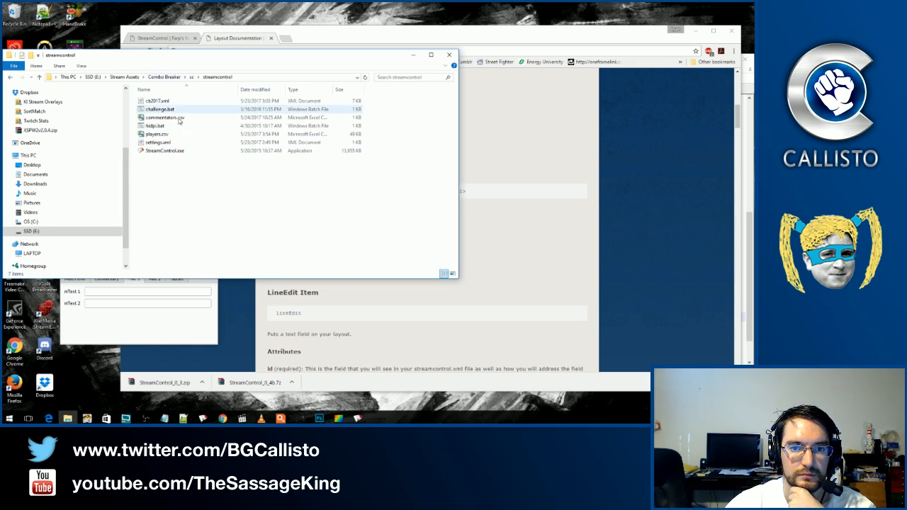
Open cb2017.xml in the browser to examine its layout code, close it, and switch back to layout.xml in Notepad++.
{"action": "left_click_drag", "start_coordinate": [162, 101], "coordinate": [486, 135]}
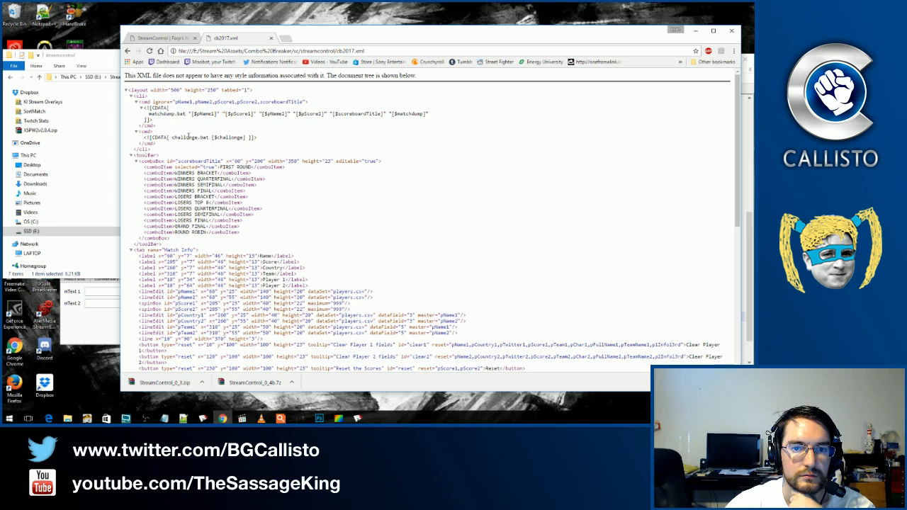
{"action": "left_click", "coordinate": [272, 37]}
{"action": "key", "text": "alt+Tab"}
{"action": "key", "text": "alt+Tab"}
{"action": "key", "text": "alt+Tab"}
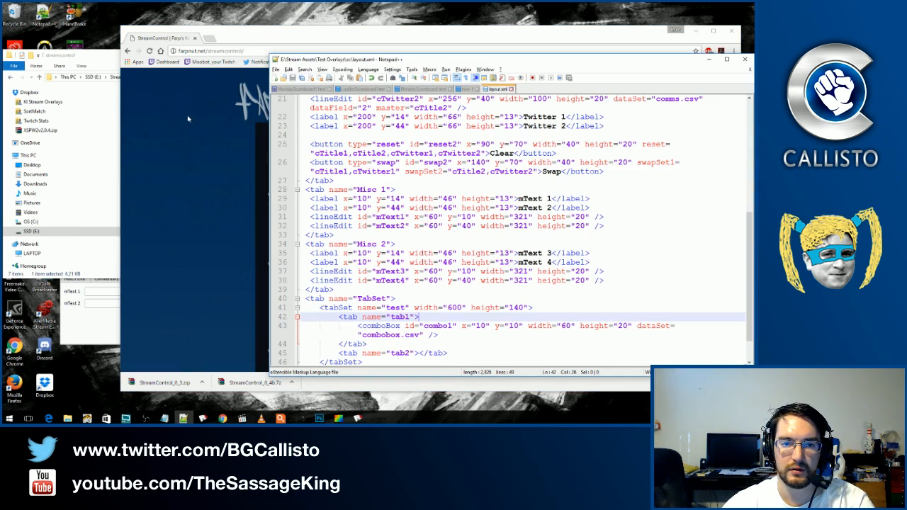
Open cb2017.xml in the text editor, examine the comboItem entries in its scoreboardTitle comboBox, and bring up the StreamControl window.
{"action": "left_click", "coordinate": [97, 65]}
{"action": "left_click_drag", "start_coordinate": [176, 105], "coordinate": [541, 189]}
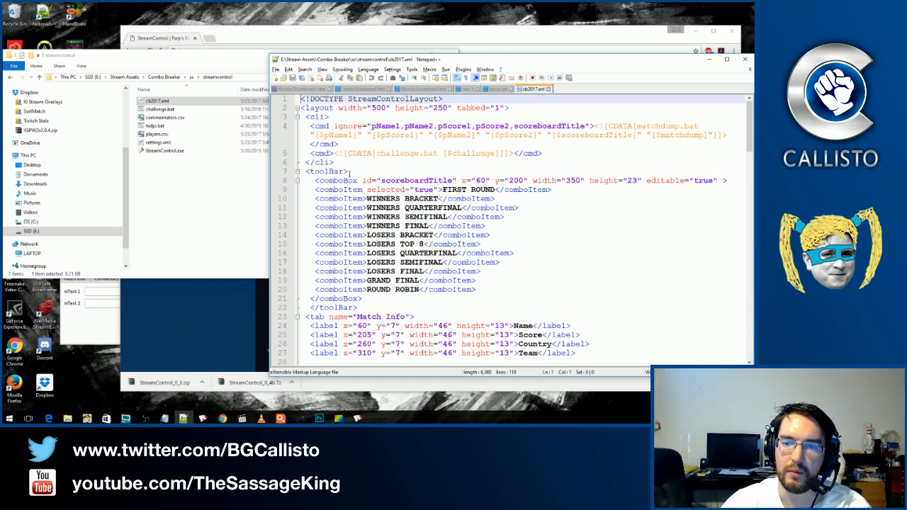
{"action": "left_click", "coordinate": [348, 172]}
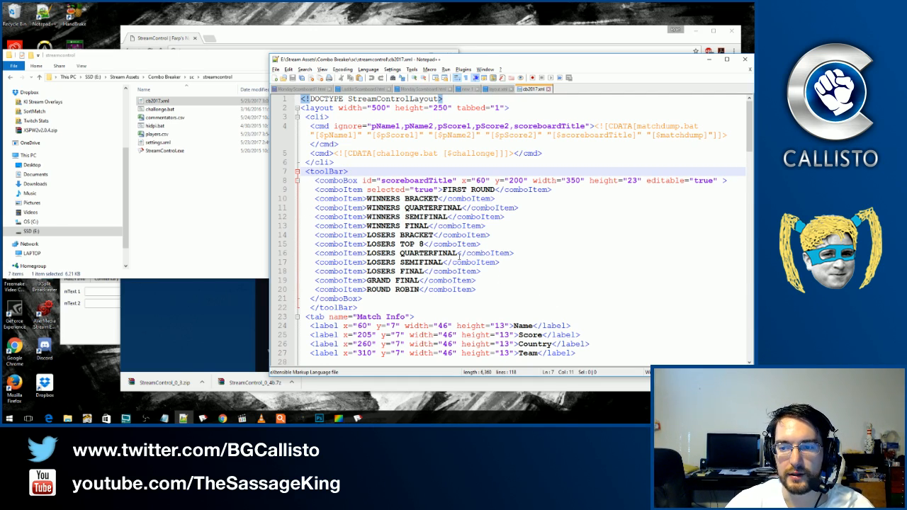
{"action": "left_click_drag", "start_coordinate": [489, 289], "coordinate": [334, 190]}
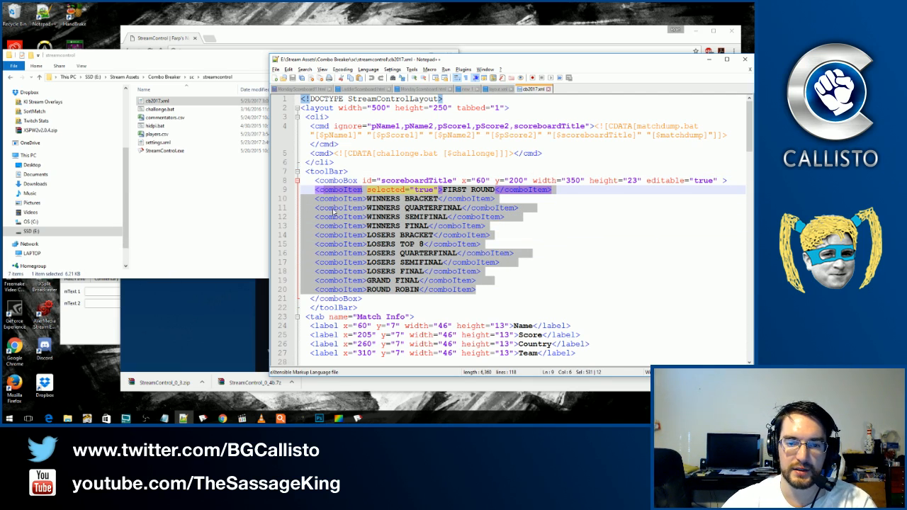
{"action": "left_click", "coordinate": [80, 317]}
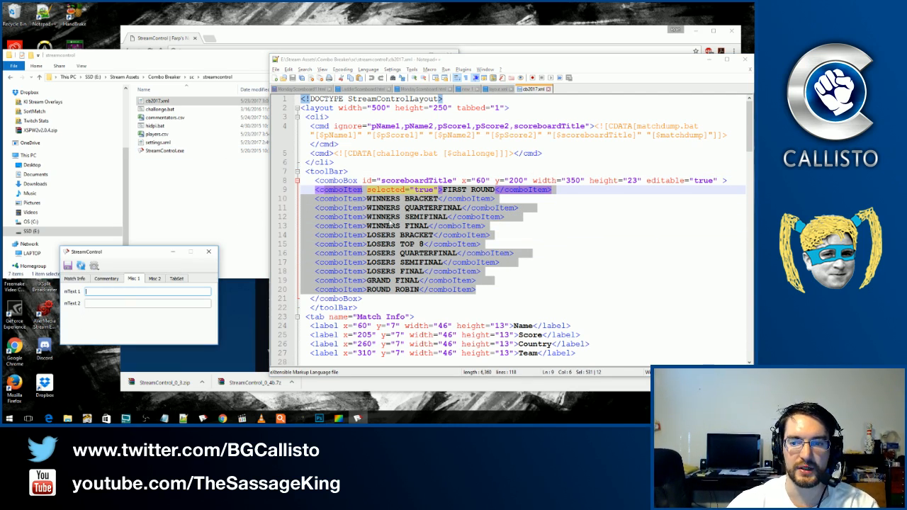
In layout.xml, remove the dataSet attribute from the combo1 comboBox and turn its self-closing tag into an opening tag.
{"action": "left_click", "coordinate": [491, 90]}
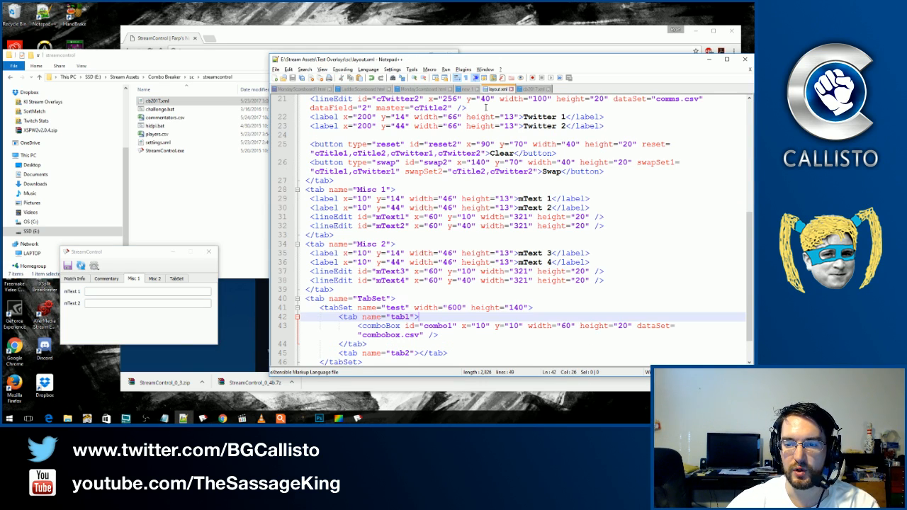
{"action": "scroll", "coordinate": [422, 272], "scroll_direction": "down", "scroll_amount": 1}
{"action": "left_click", "coordinate": [621, 298]}
{"action": "left_click_drag", "start_coordinate": [632, 289], "coordinate": [508, 294]}
{"action": "key", "text": "BackSpace"}
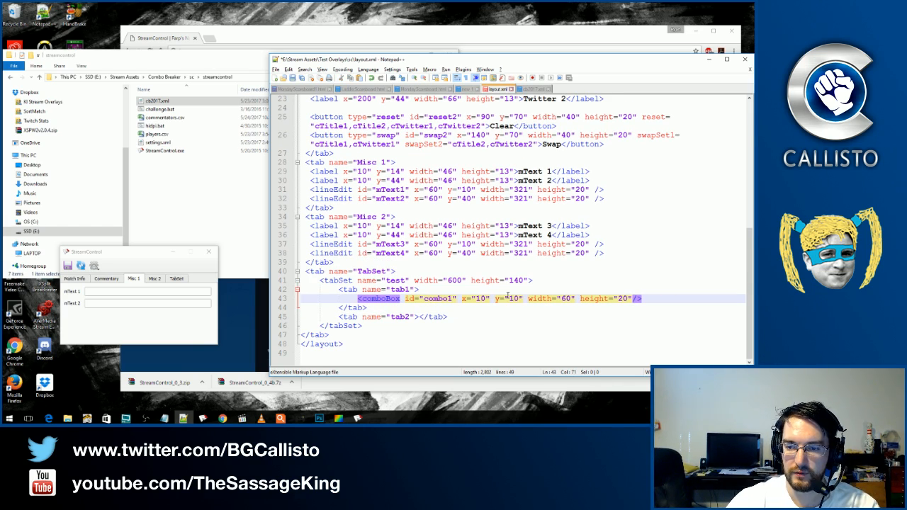
{"action": "key", "text": "Delete"}
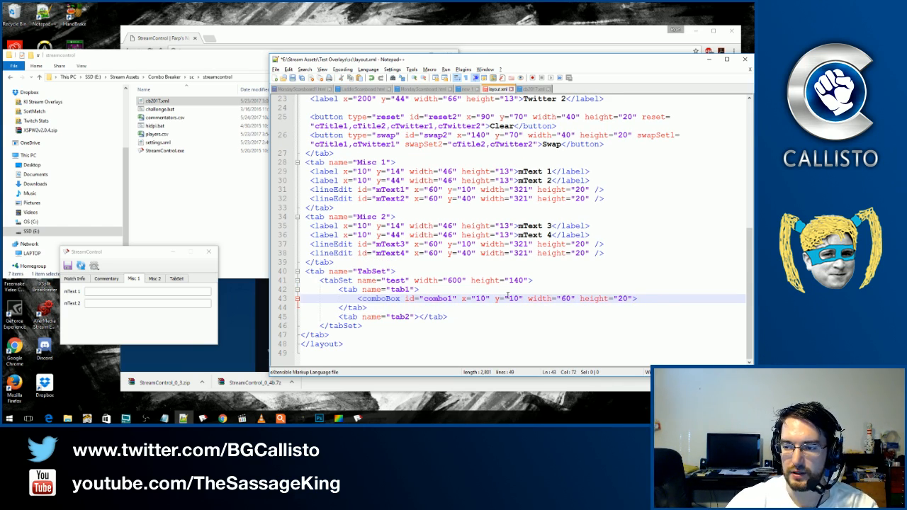
Add a closing </comboBox> tag below the combo1 opening tag, leaving an empty line between the two.
{"action": "key", "text": "Return"}
{"action": "type", "text": "<c"}
{"action": "key", "text": "BackSpace"}
{"action": "type", "text": "/comboBox"}
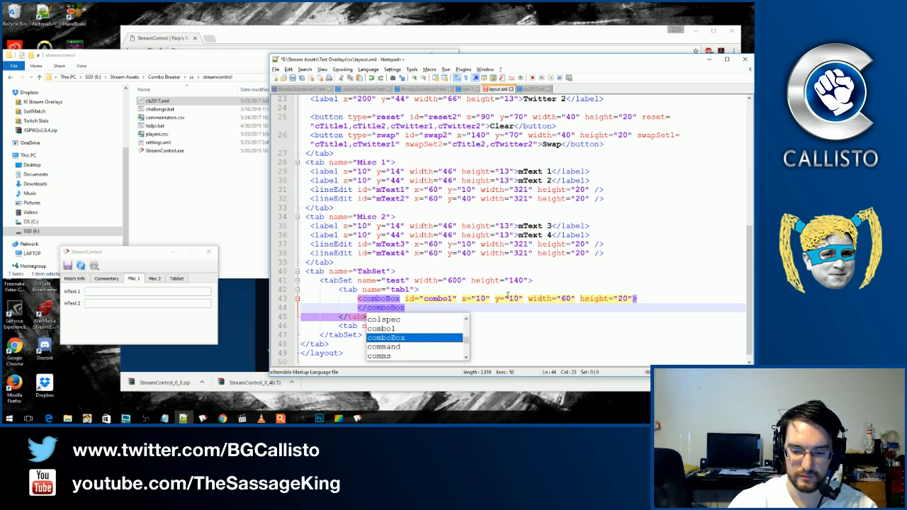
{"action": "type", "text": ">"}
{"action": "key", "text": "Return"}
{"action": "key", "text": "Up"}
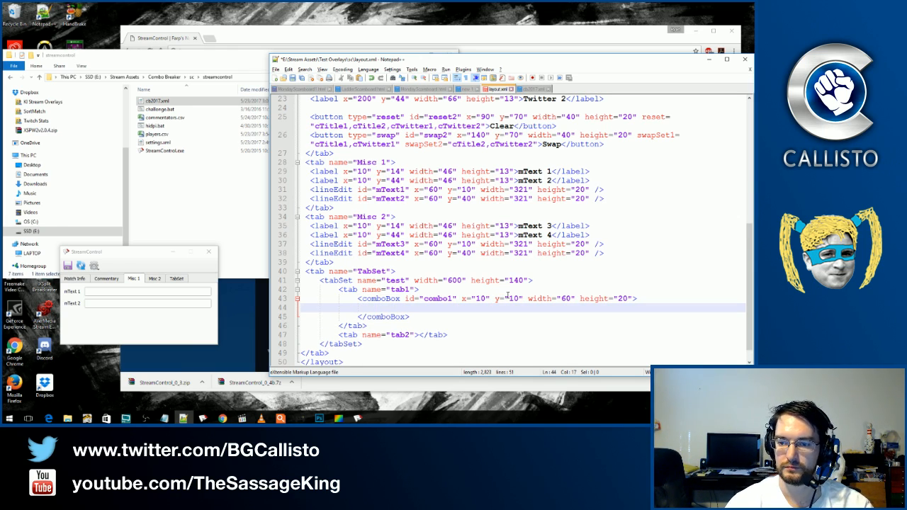
Enter <comboItem>Thing 1</comboItem> on the empty line inside the combo1 comboBox.
{"action": "type", "text": "<com"}
{"action": "type", "text": "bo1"}
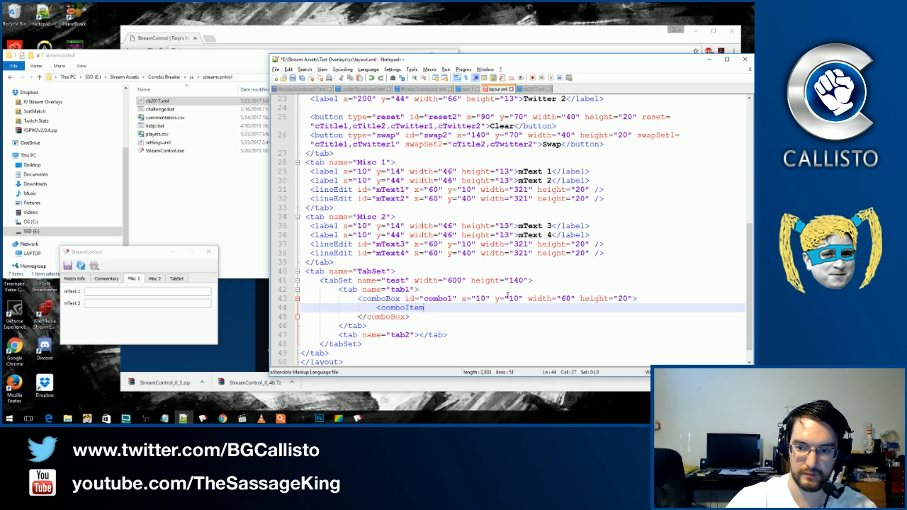
{"action": "type", "text": "tem>Thing 1</"}
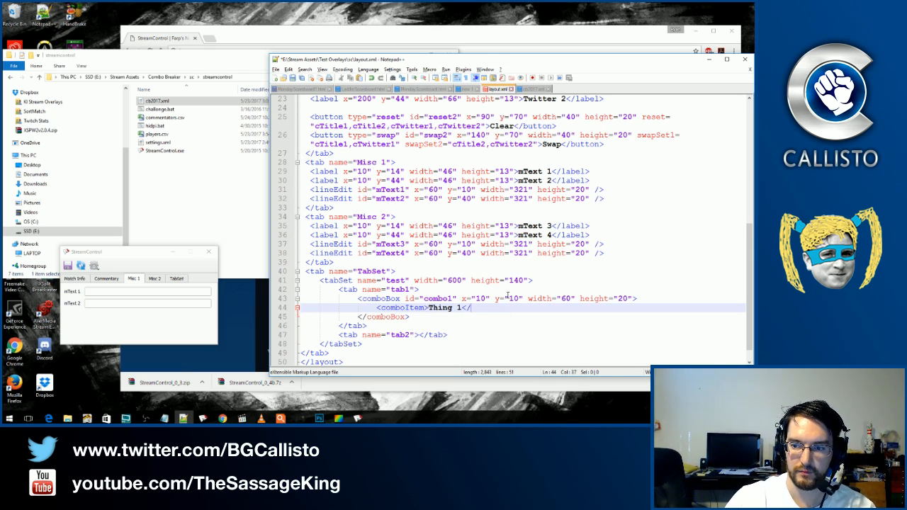
{"action": "type", "text": "comboItem"}
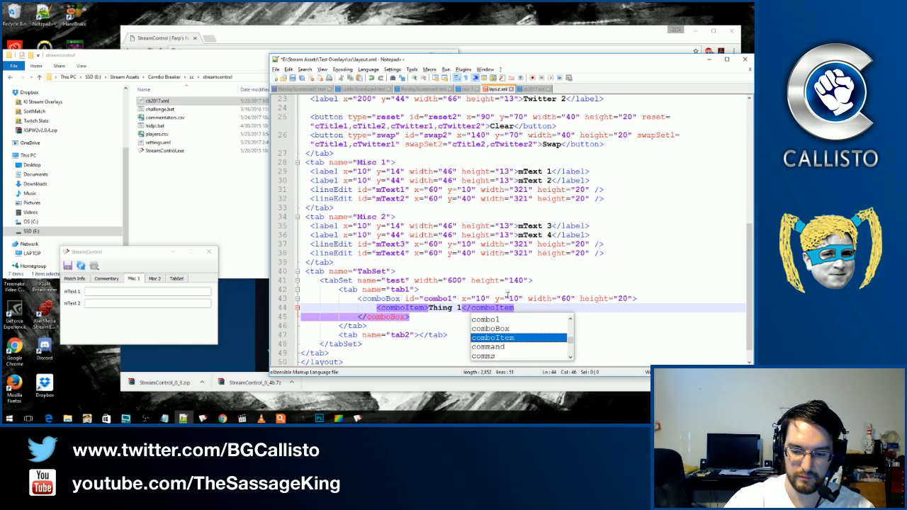
{"action": "type", "text": ">"}
Duplicate the Thing 1 comboItem line four times inside the combo1 comboBox.
{"action": "key", "text": "shift+Home"}
{"action": "key", "text": "ctrl+c"}
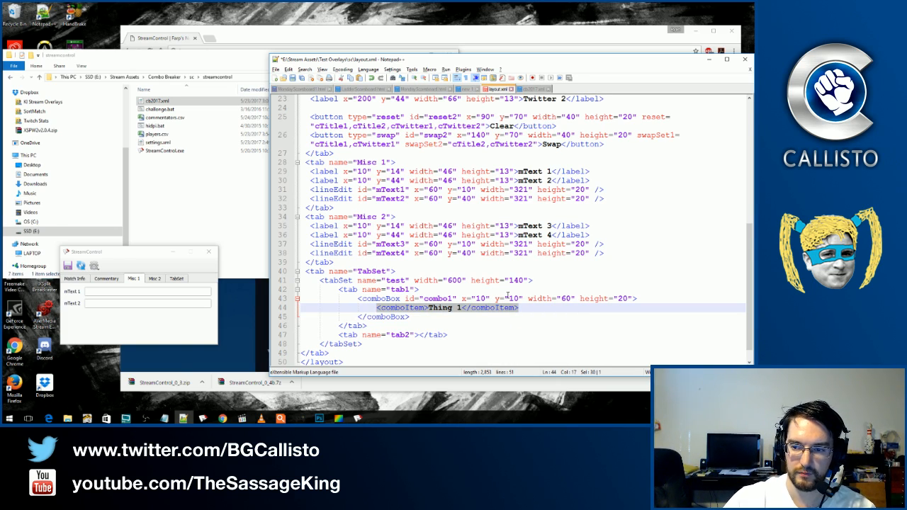
{"action": "key", "text": "End"}
{"action": "key", "text": "Return"}
{"action": "key", "text": "ctrl+v"}
{"action": "key", "text": "Return"}
{"action": "key", "text": "ctrl+v"}
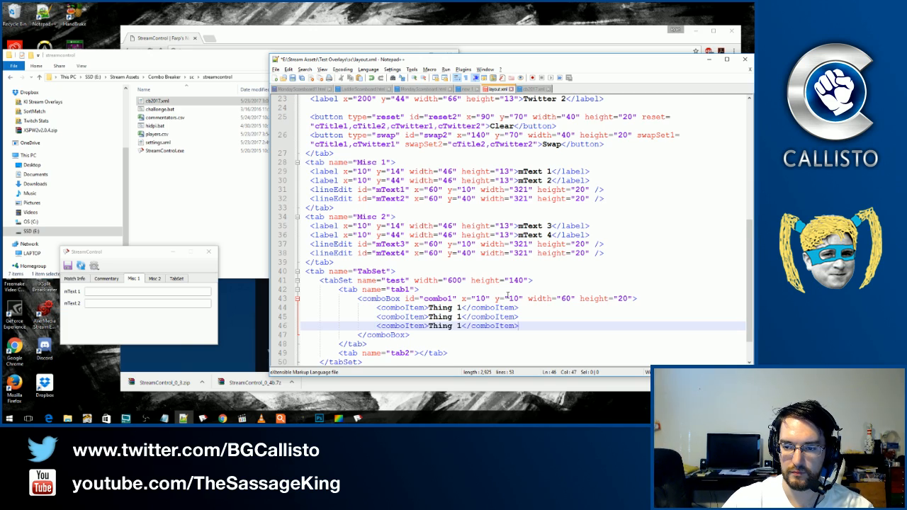
{"action": "key", "text": "Return"}
{"action": "type", "text": "v"}
{"action": "key", "text": "BackSpace"}
{"action": "key", "text": "ctrl+v"}
{"action": "key", "text": "Return"}
{"action": "key", "text": "ctrl+v"}
Renumber the four copied comboItems as Thing 2, Thing 3, Thing 4 and Thing 5, and save layout.xml.
{"action": "key", "text": "Home"}
{"action": "key", "text": "Right"}
{"action": "key", "text": "Right"}
{"action": "key", "text": "Right"}
{"action": "key", "text": "Right"}
{"action": "key", "text": "Right"}
{"action": "key", "text": "Right"}
{"action": "key", "text": "Right"}
{"action": "key", "text": "Right"}
{"action": "key", "text": "Right"}
{"action": "key", "text": "Right"}
{"action": "key", "text": "Right"}
{"action": "key", "text": "Right"}
{"action": "key", "text": "Right"}
{"action": "key", "text": "Right"}
{"action": "key", "text": "Right"}
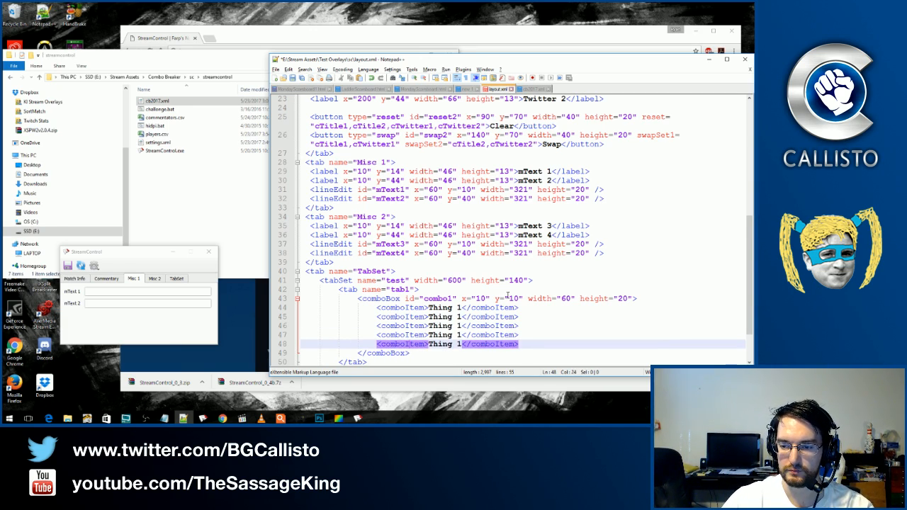
{"action": "key", "text": "shift+Right"}
{"action": "type", "text": "5"}
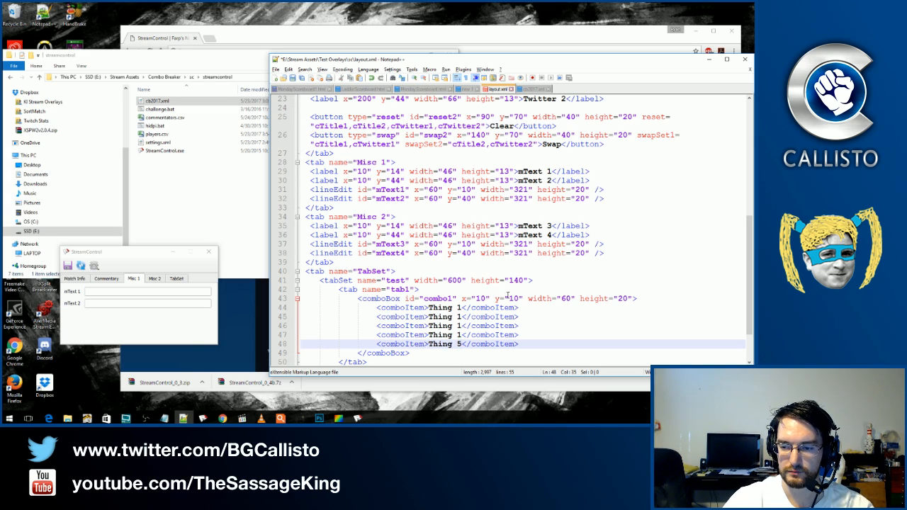
{"action": "key", "text": "Up"}
{"action": "key", "text": "shift+Left"}
{"action": "type", "text": "4"}
{"action": "key", "text": "Up"}
{"action": "key", "text": "shift+Left"}
{"action": "type", "text": "3"}
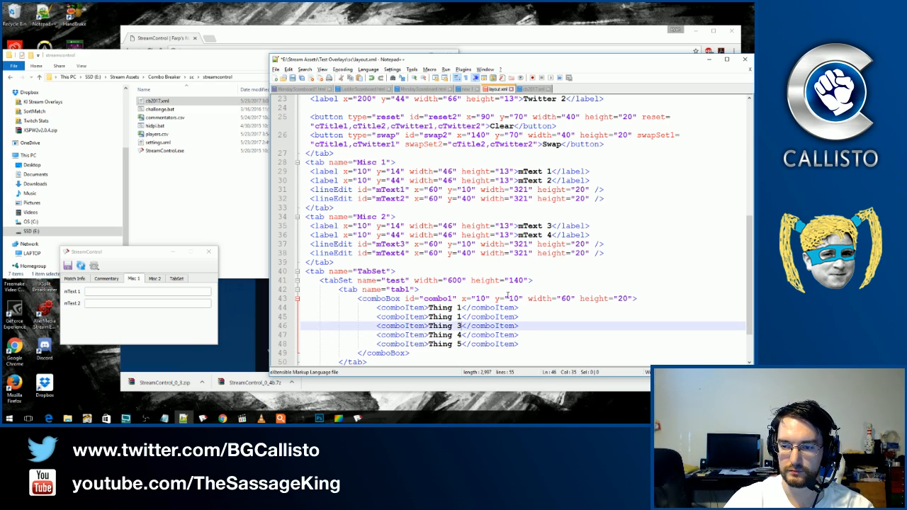
{"action": "key", "text": "Up"}
{"action": "key", "text": "shift+Left"}
{"action": "type", "text": "2"}
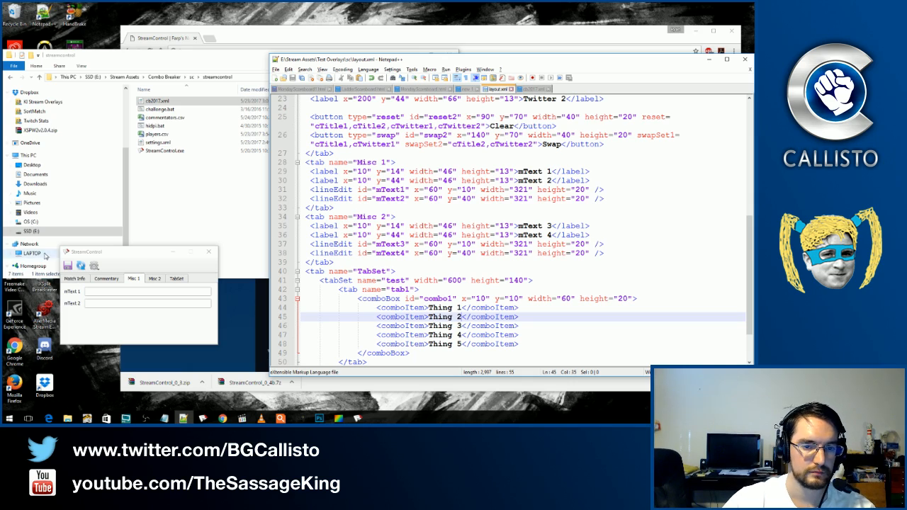
Reload the layout in StreamControl and view the options of the combo box on tab1 of TabSet.
{"action": "left_click", "coordinate": [80, 266]}
{"action": "left_click", "coordinate": [176, 279]}
{"action": "left_click", "coordinate": [75, 299]}
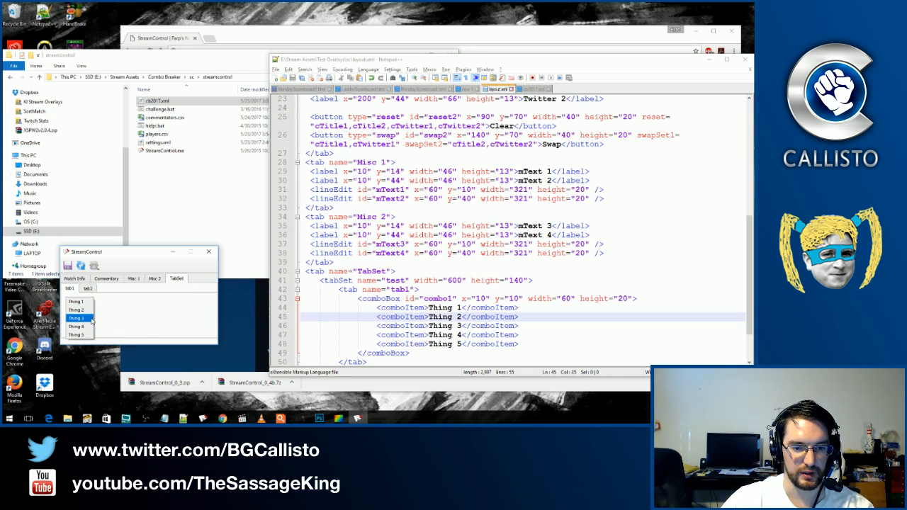
Add another Thing 1 comboItem after Thing 5, save, and check the reloaded combo box on StreamControl's TabSet tab.
{"action": "left_click", "coordinate": [532, 347]}
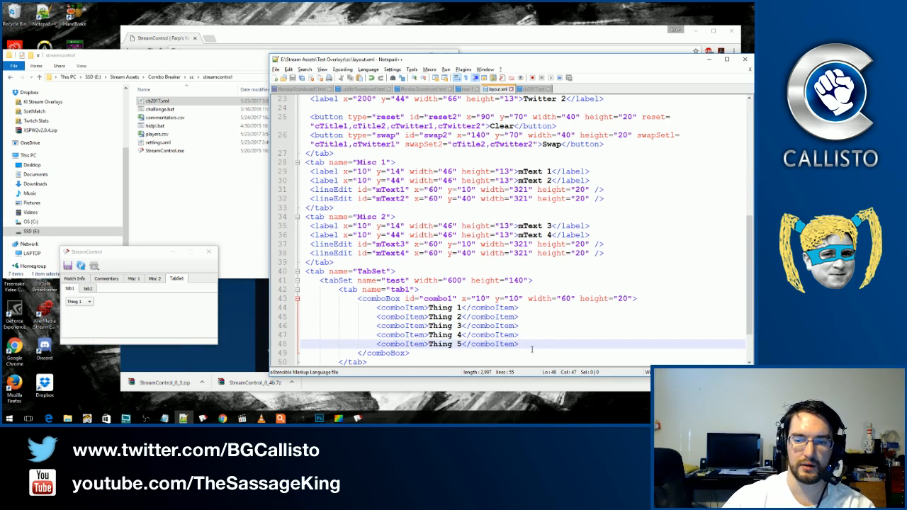
{"action": "key", "text": "Return"}
{"action": "key", "text": "ctrl+v"}
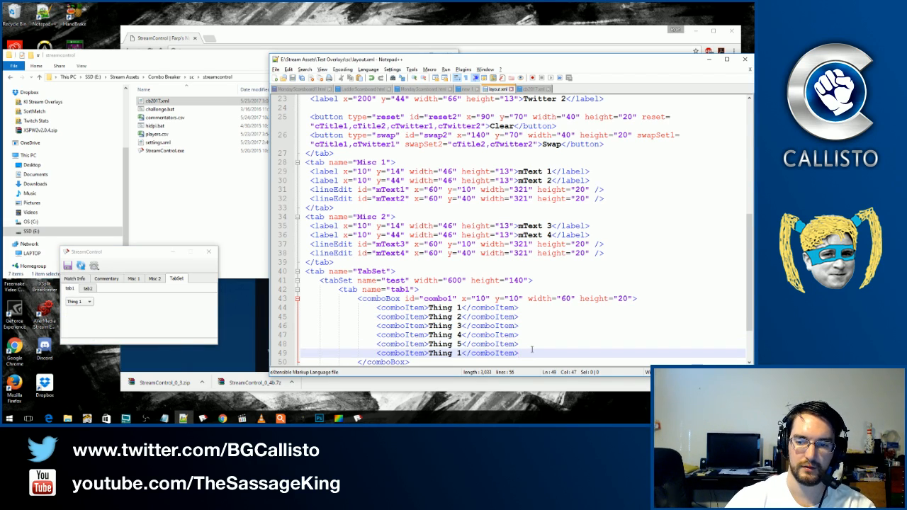
{"action": "left_click", "coordinate": [110, 330]}
{"action": "left_click", "coordinate": [80, 265]}
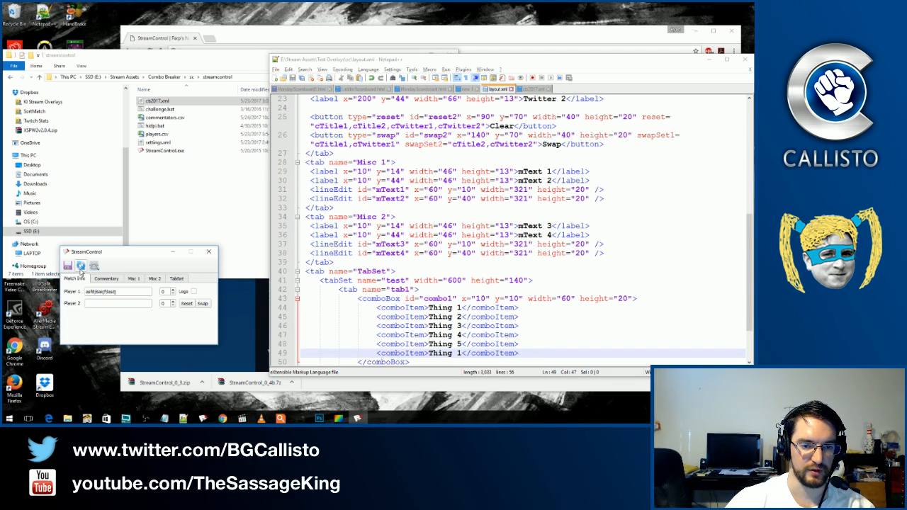
{"action": "left_click", "coordinate": [178, 279]}
{"action": "left_click", "coordinate": [76, 301]}
{"action": "left_click", "coordinate": [98, 326]}
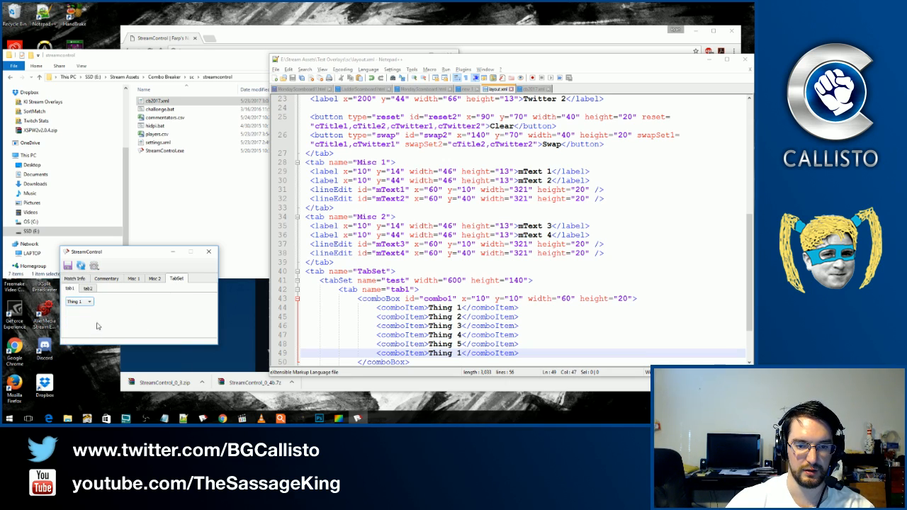
Delete all comboItem lines from the combo1 comboBox and save layout.xml.
{"action": "left_click", "coordinate": [643, 298]}
{"action": "key", "text": "shift+Down"}
{"action": "key", "text": "shift+Down"}
{"action": "key", "text": "shift+Down"}
{"action": "key", "text": "shift+Down"}
{"action": "key", "text": "shift+Down"}
{"action": "key", "text": "shift+Down"}
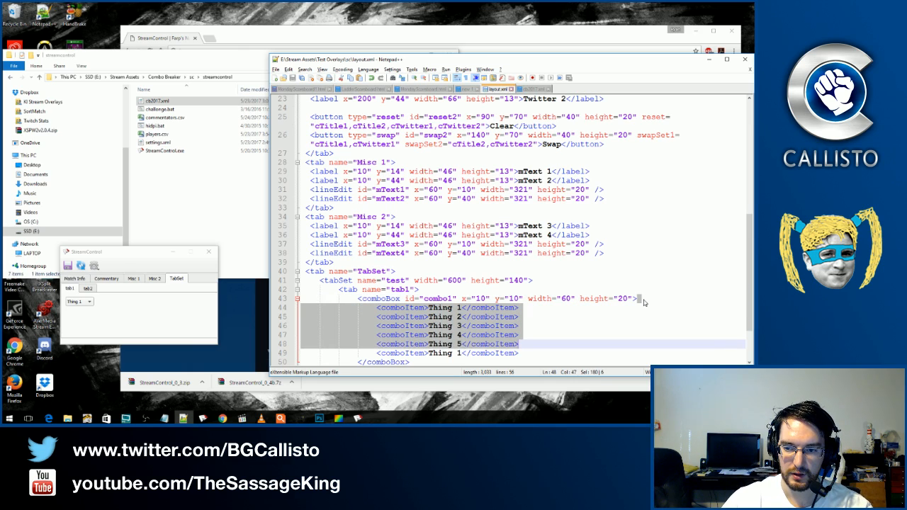
{"action": "key", "text": "Delete"}
{"action": "key", "text": "ctrl+s"}
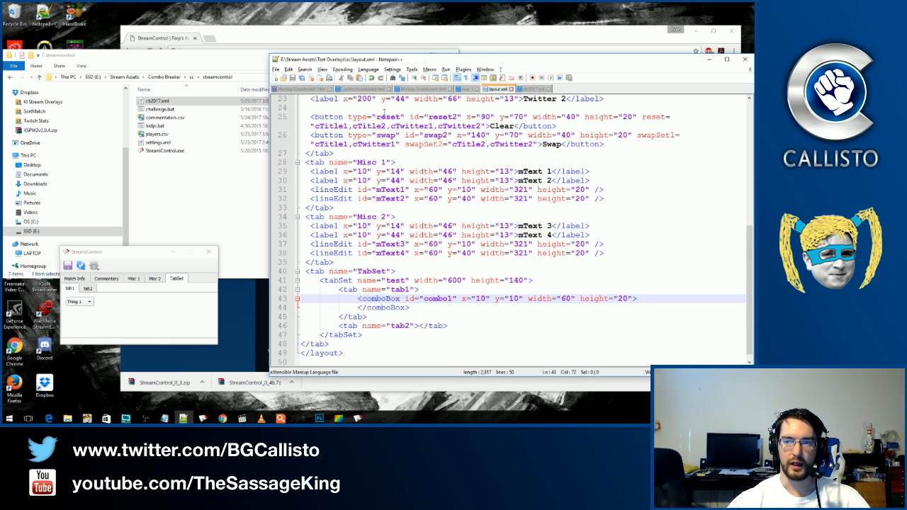
Bring up XSplit Broadcaster and browse in File Explorer to the Mix-Up Monthly folder in Stream Assets.
{"action": "left_click", "coordinate": [168, 39]}
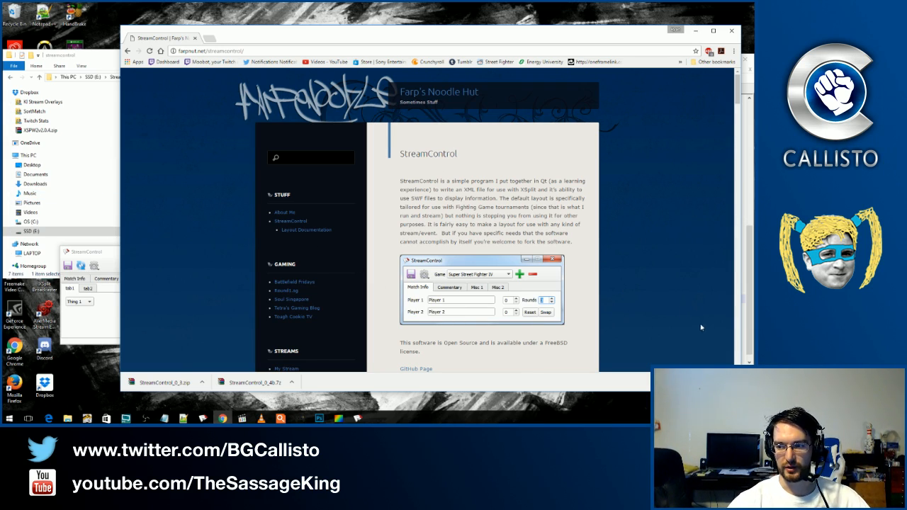
{"action": "left_click", "coordinate": [126, 418]}
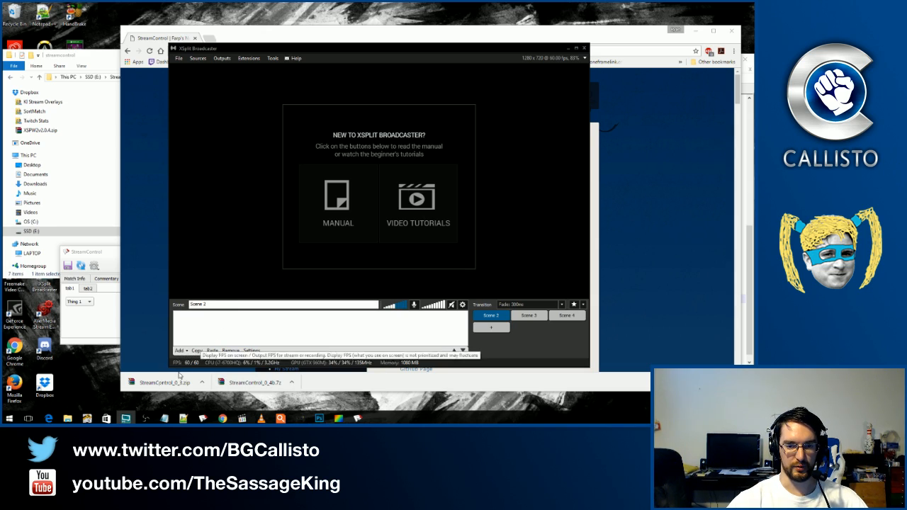
{"action": "left_click", "coordinate": [86, 57]}
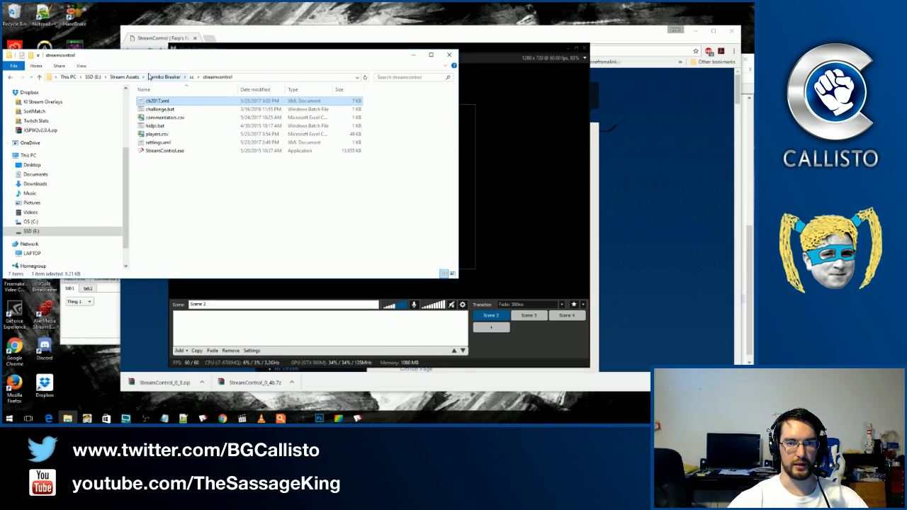
{"action": "left_click", "coordinate": [163, 77]}
{"action": "left_click", "coordinate": [125, 77]}
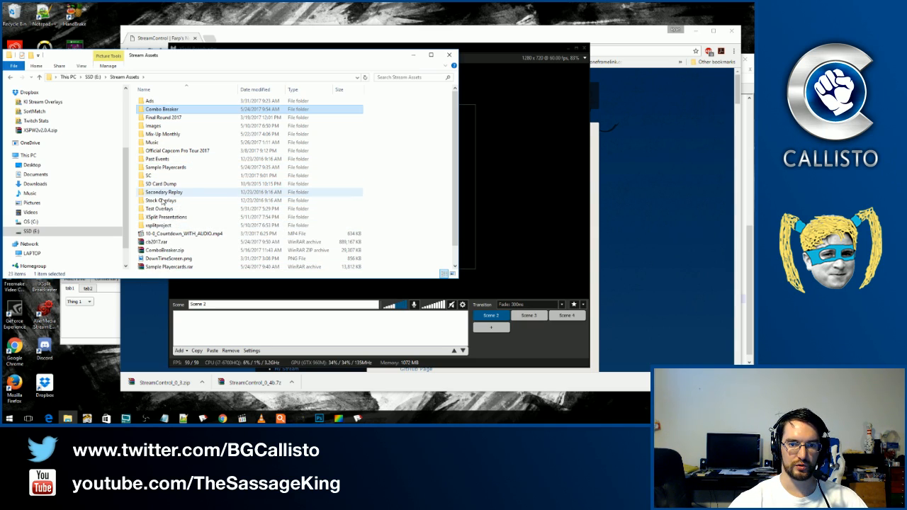
{"action": "double_click", "coordinate": [162, 134]}
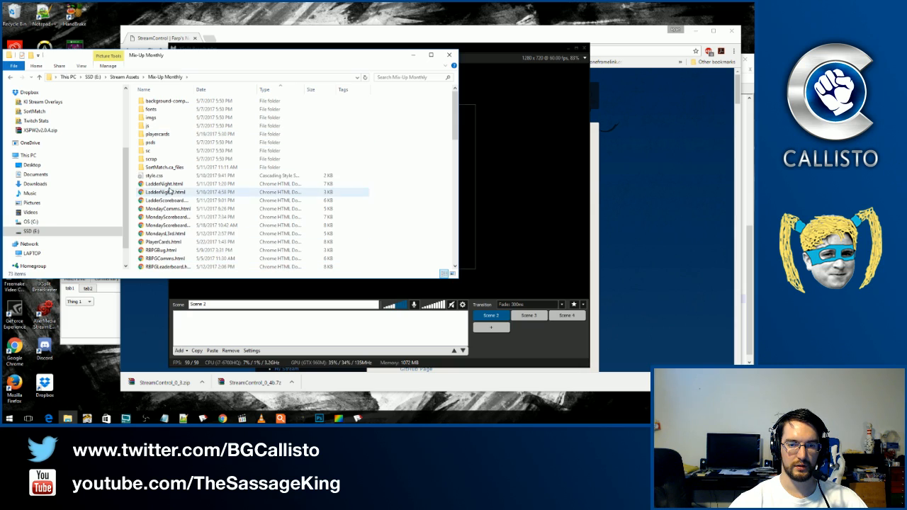
Add the RBPGBlankSlide.png image from the Mix-Up Monthly folder to Scene 2 in XSplit Broadcaster.
{"action": "scroll", "coordinate": [170, 192], "scroll_direction": "down", "scroll_amount": 15}
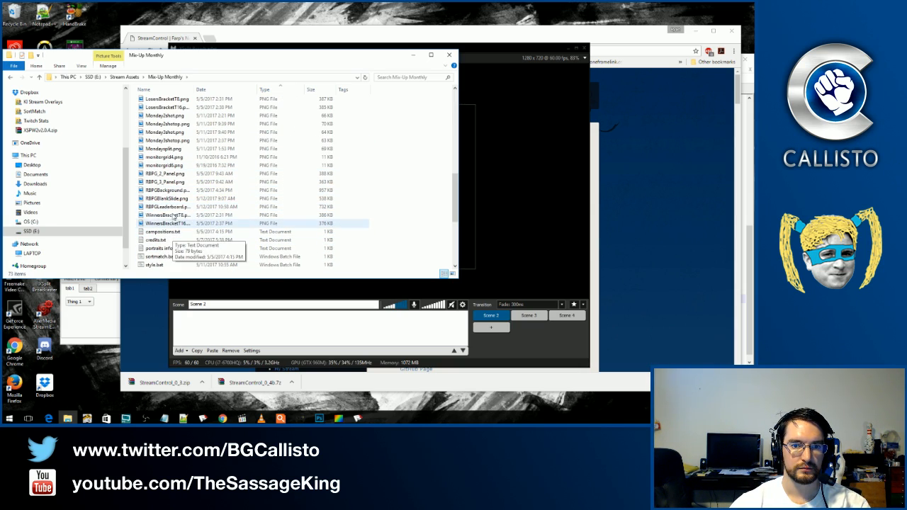
{"action": "left_click_drag", "start_coordinate": [173, 200], "coordinate": [522, 213]}
{"action": "left_click", "coordinate": [522, 213]}
{"action": "double_click", "coordinate": [279, 141]}
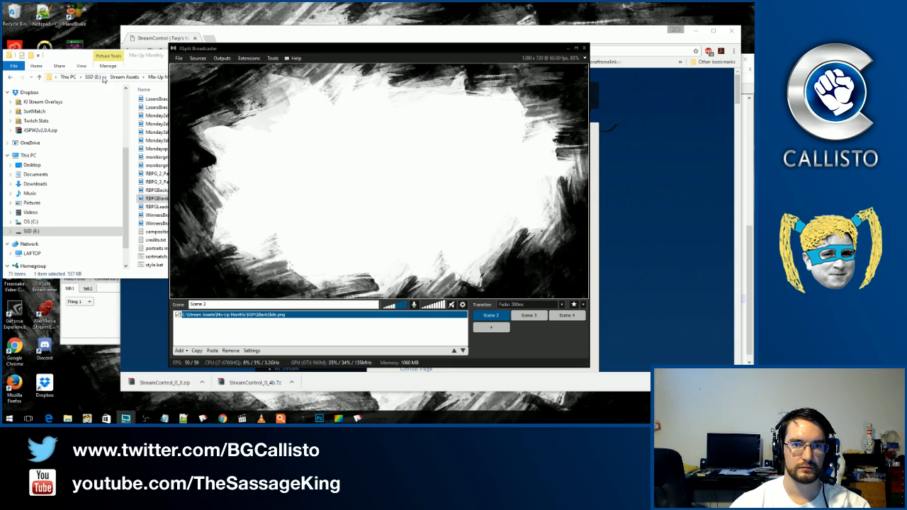
Add the cardlogos.png image from Mix-Up Monthly's playercards folder to Scene 2 above the blank slide.
{"action": "left_click", "coordinate": [143, 60]}
{"action": "scroll", "coordinate": [149, 164], "scroll_direction": "up", "scroll_amount": 6}
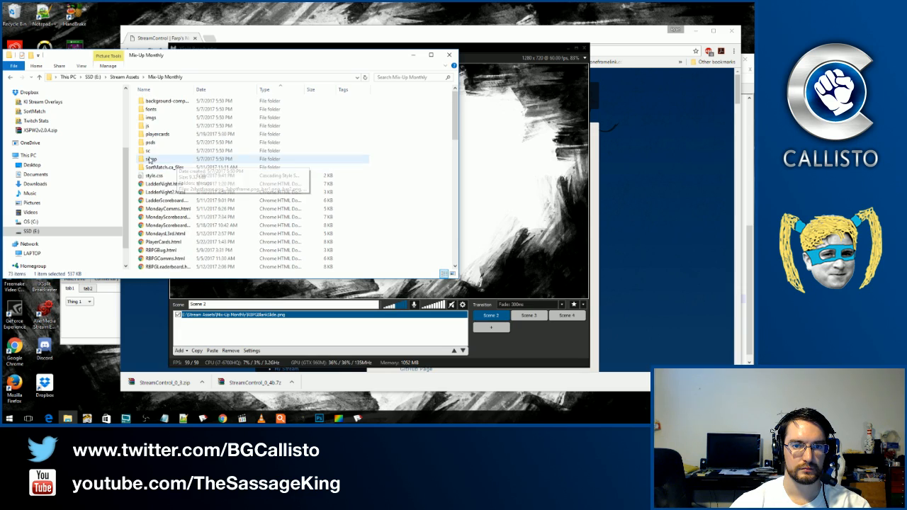
{"action": "double_click", "coordinate": [158, 134]}
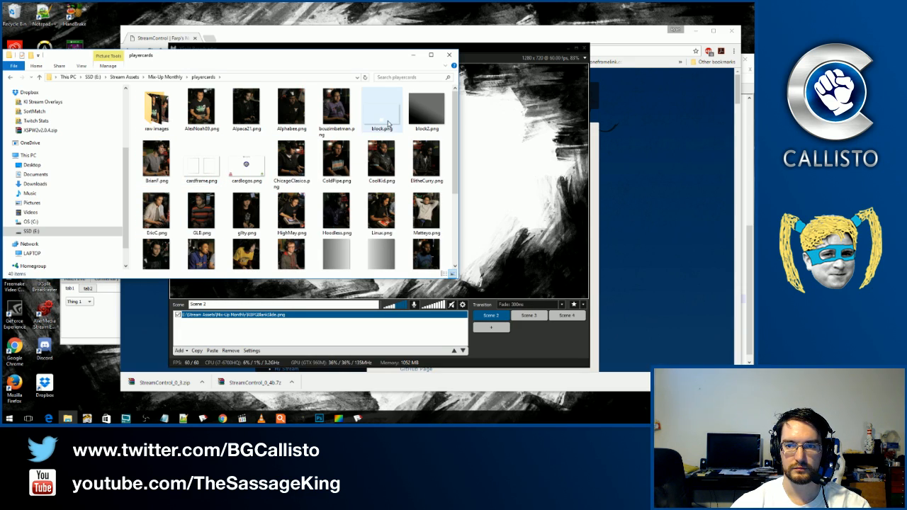
{"action": "left_click_drag", "start_coordinate": [249, 185], "coordinate": [518, 204]}
{"action": "left_click", "coordinate": [518, 204]}
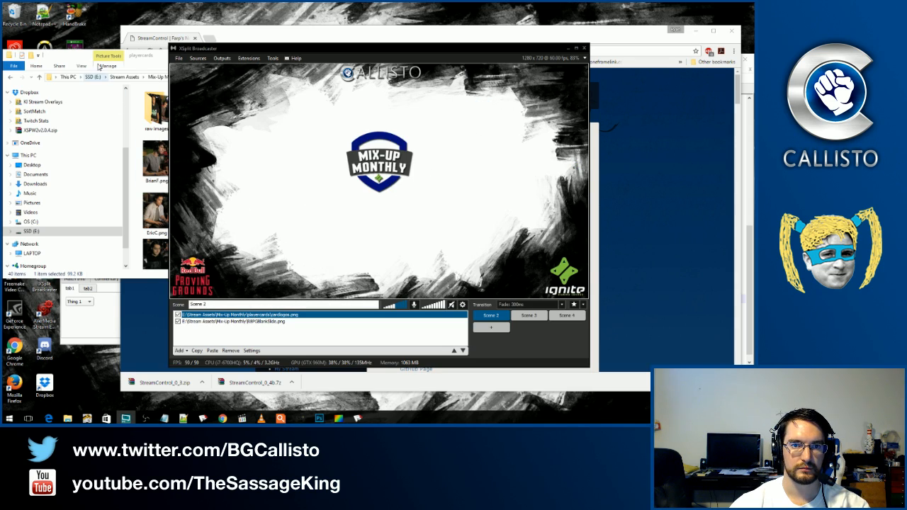
Add the RBPGPlayerCards.html file from the Mix-Up Monthly folder to Scene 2 in XSplit Broadcaster.
{"action": "left_click", "coordinate": [140, 66]}
{"action": "left_click", "coordinate": [165, 76]}
{"action": "scroll", "coordinate": [173, 212], "scroll_direction": "down", "scroll_amount": 3}
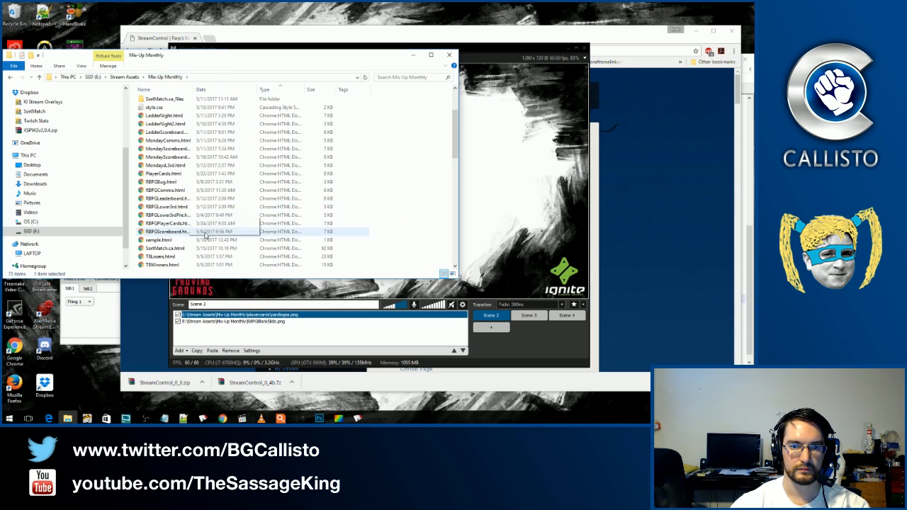
{"action": "left_click_drag", "start_coordinate": [166, 223], "coordinate": [345, 265]}
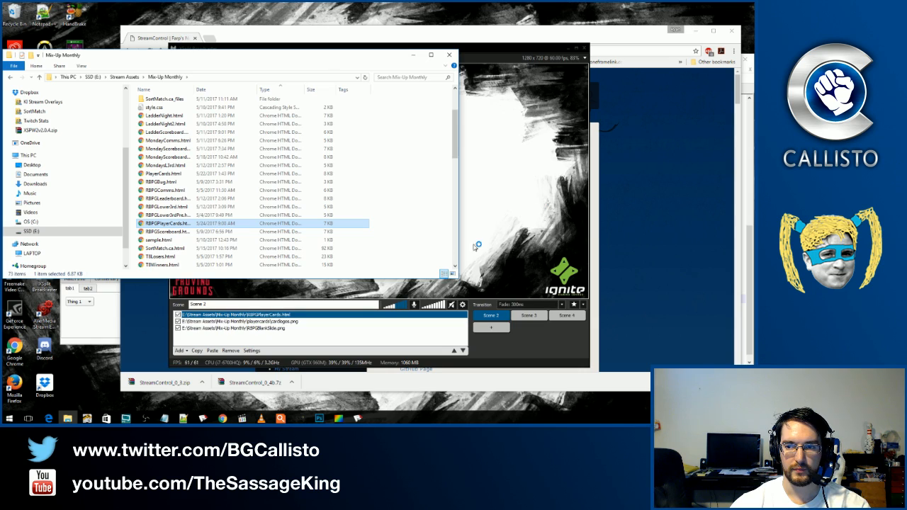
{"action": "left_click", "coordinate": [345, 265]}
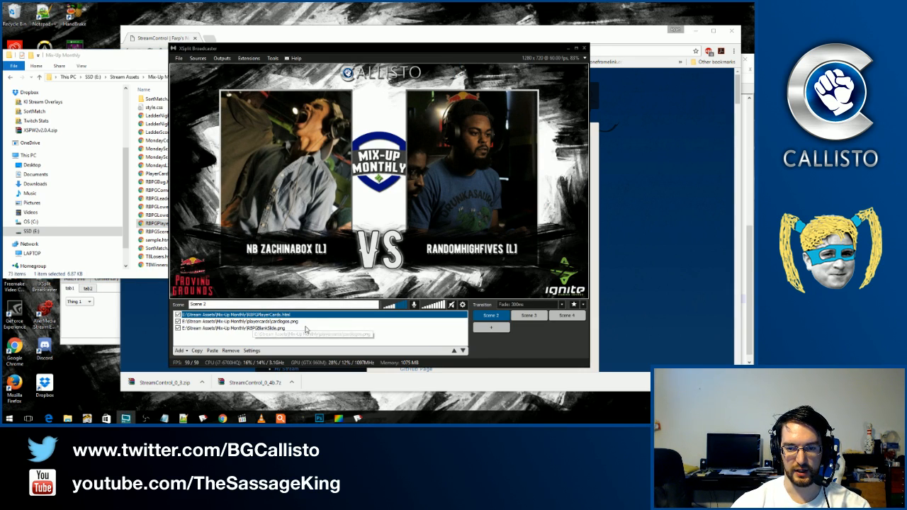
Move the cardlogos.png source above RBPGPlayerCards.html in Scene 2, and replay the scene by switching to Scene 3 and back.
{"action": "left_click", "coordinate": [306, 323]}
{"action": "left_click", "coordinate": [454, 350]}
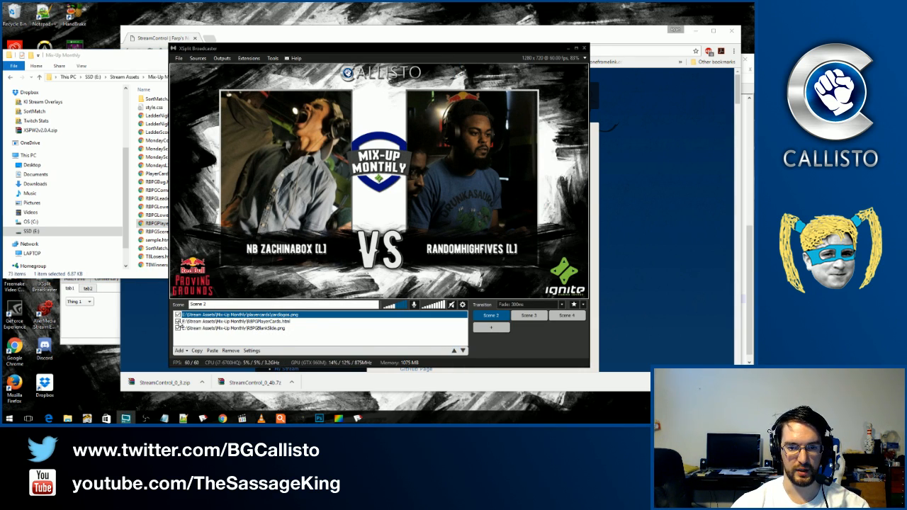
{"action": "left_click", "coordinate": [527, 318]}
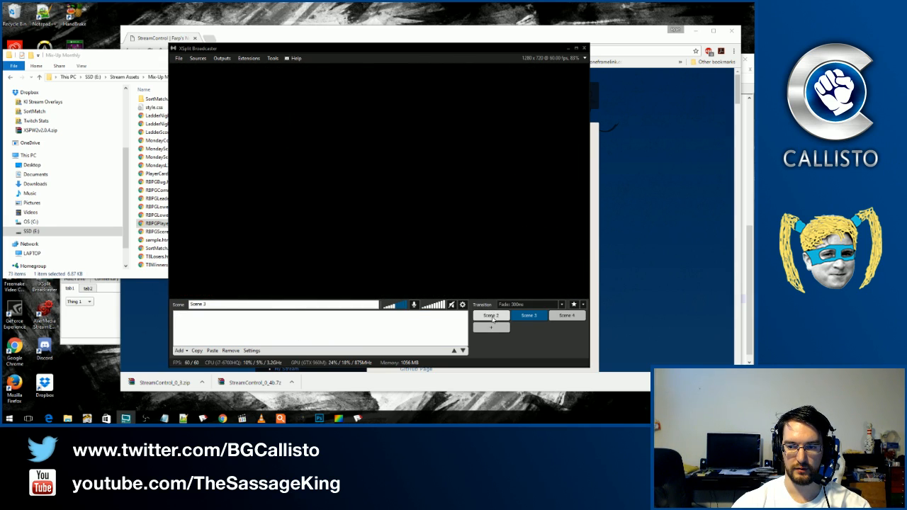
{"action": "left_click", "coordinate": [491, 316]}
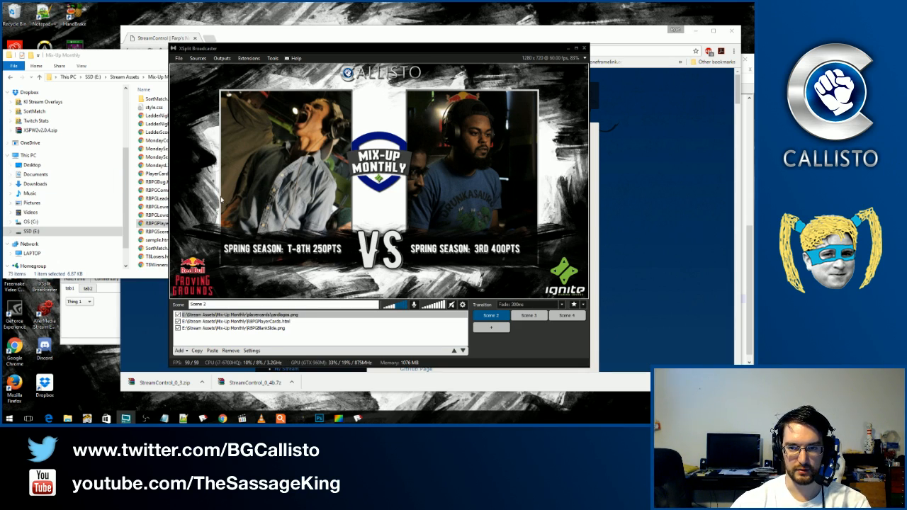
{"action": "key", "text": "alt+Tab"}
{"action": "key", "text": "Tab"}
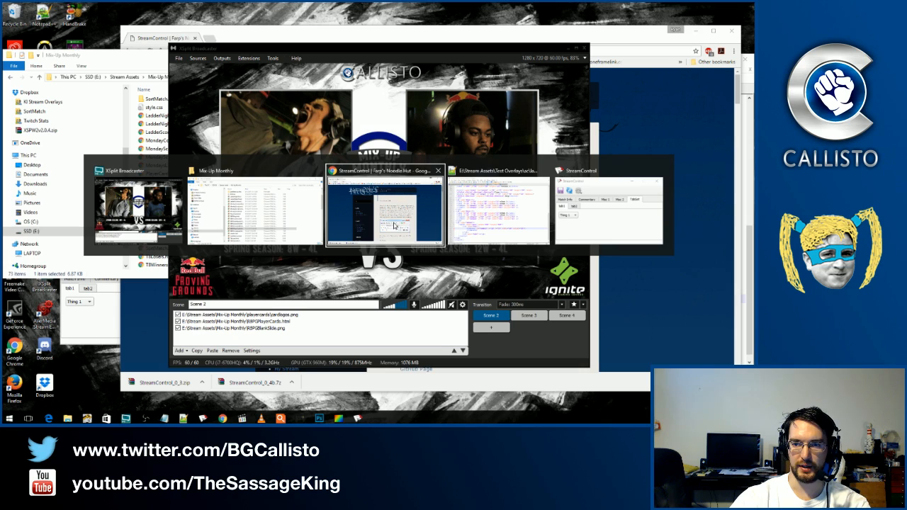
{"action": "key", "text": "alt+Tab"}
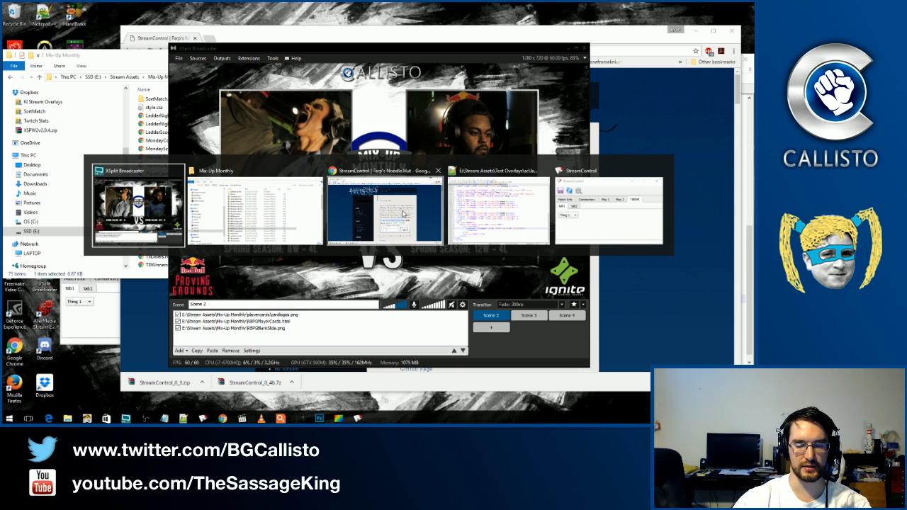